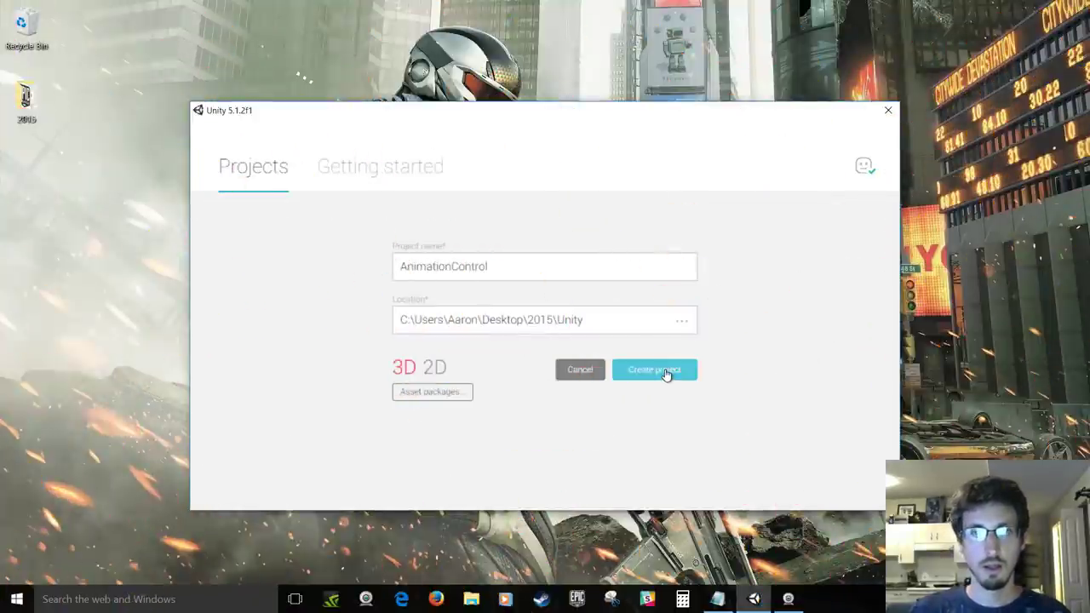
- Create the new 3D project AnimationControl from the Unity launcher
left_click(666, 373)
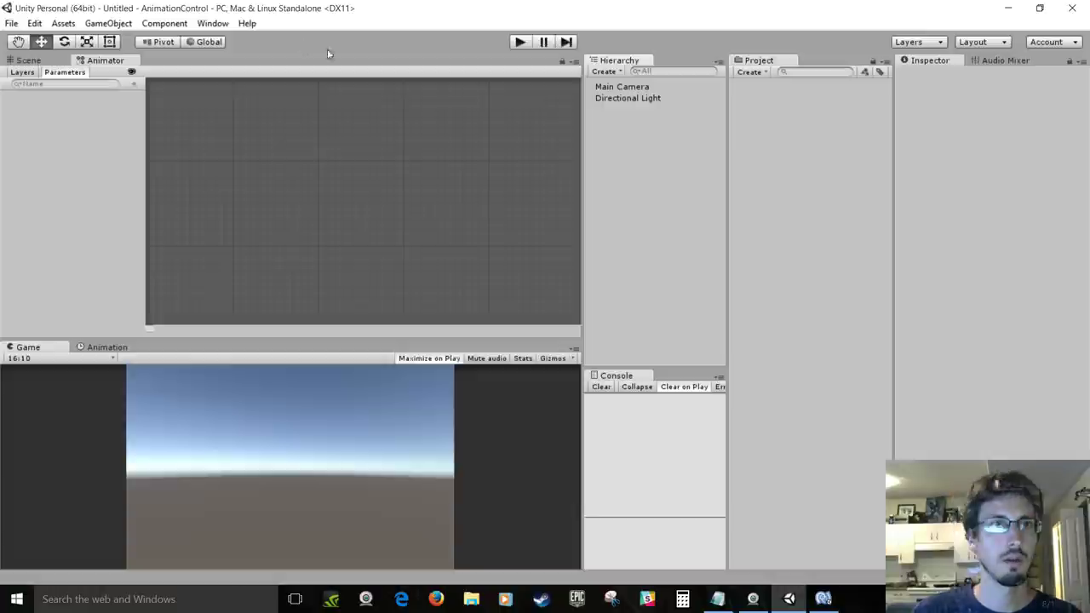
left_click(213, 24)
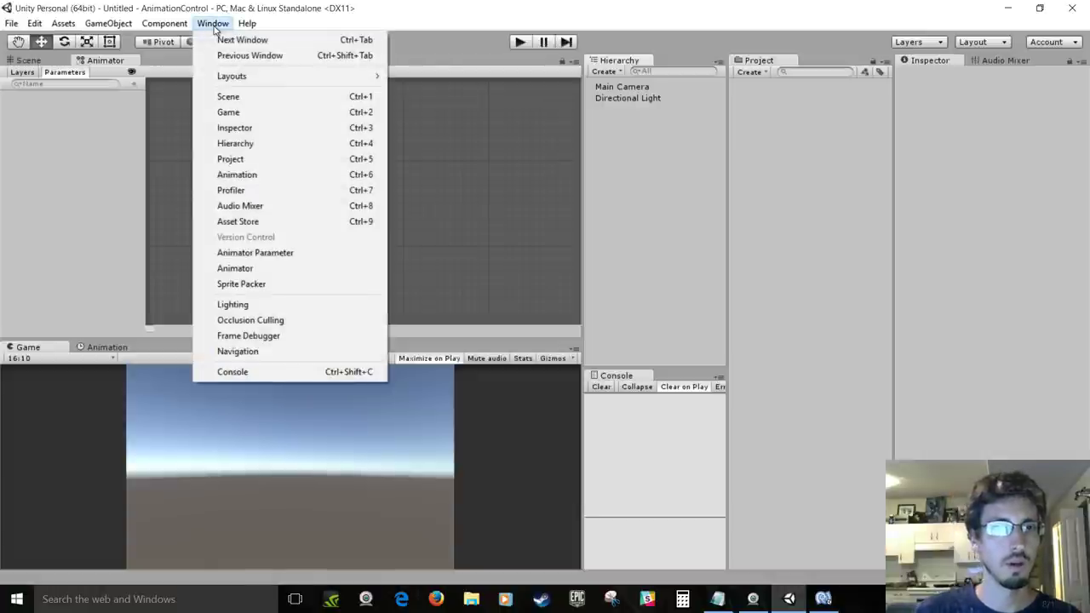
- Search the Asset Store for unity-chan and open the 'Unity-chan!' model page
left_click(254, 222)
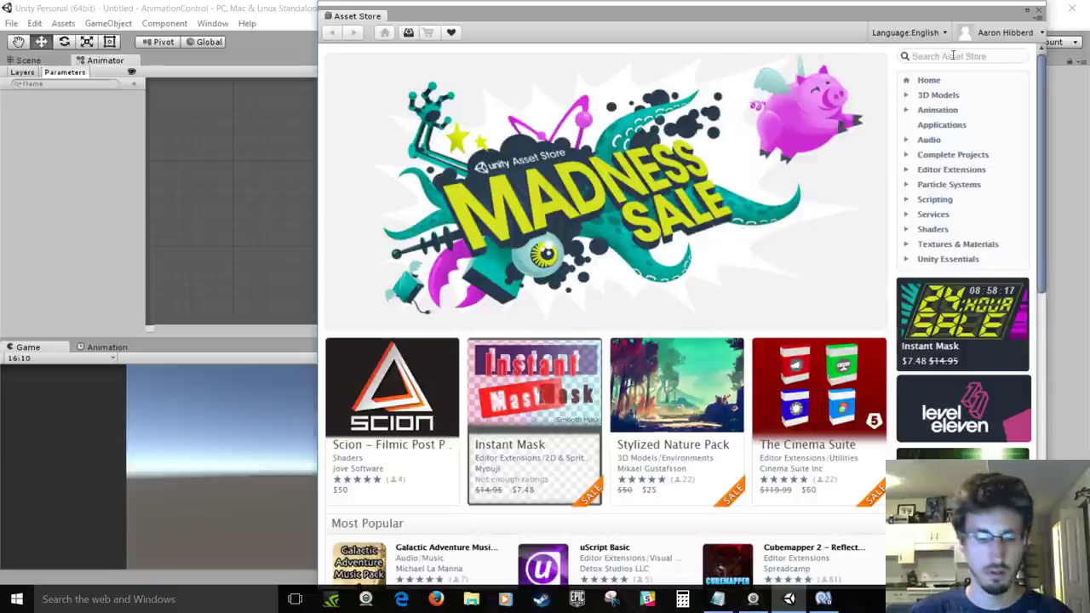
left_click(953, 55)
type("unity-chal")
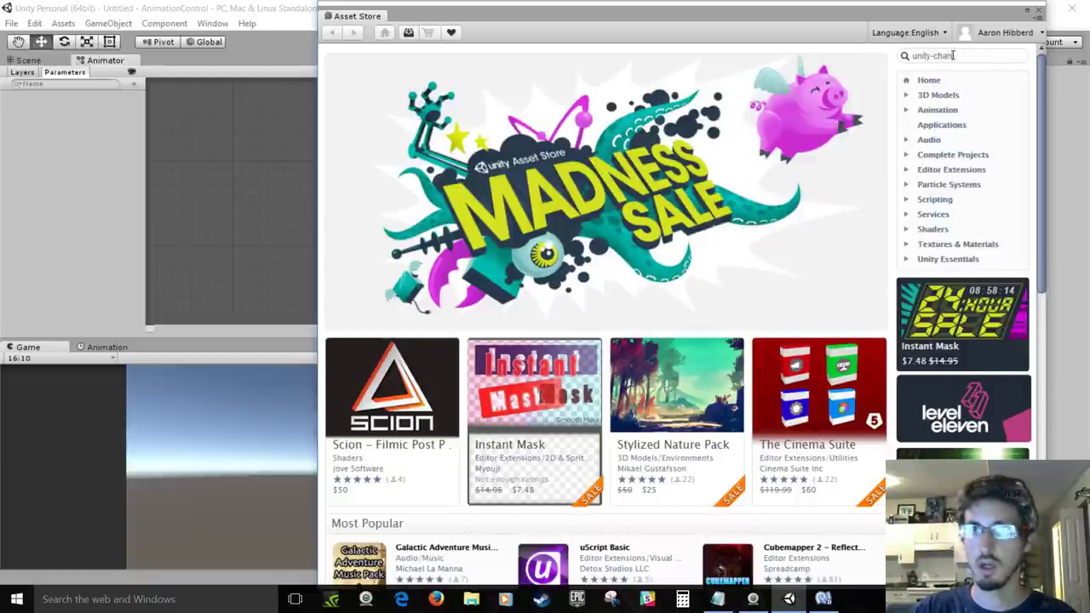
key("Return")
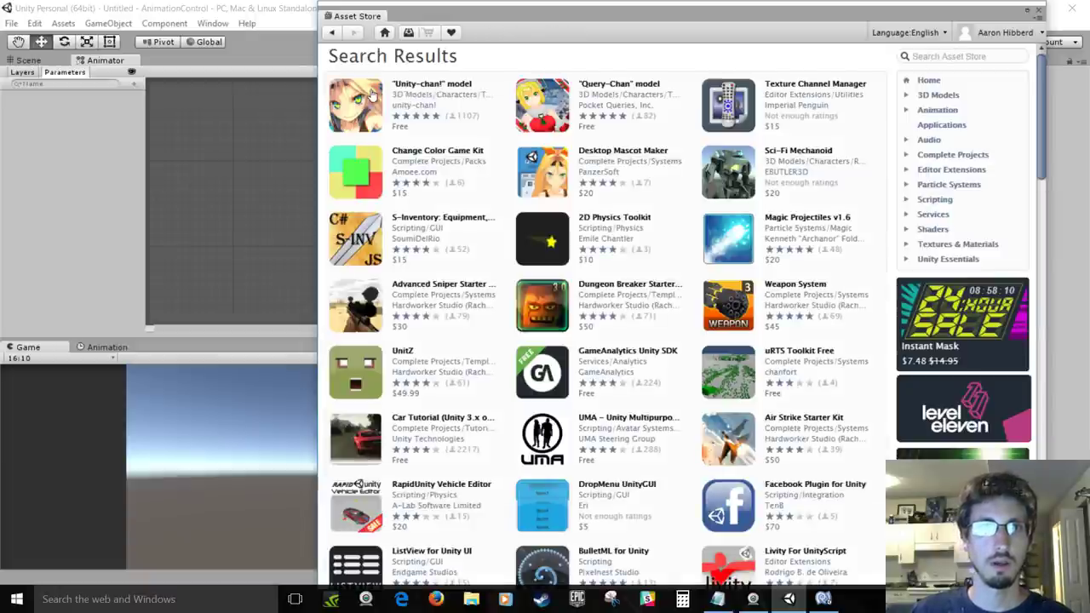
left_click(373, 94)
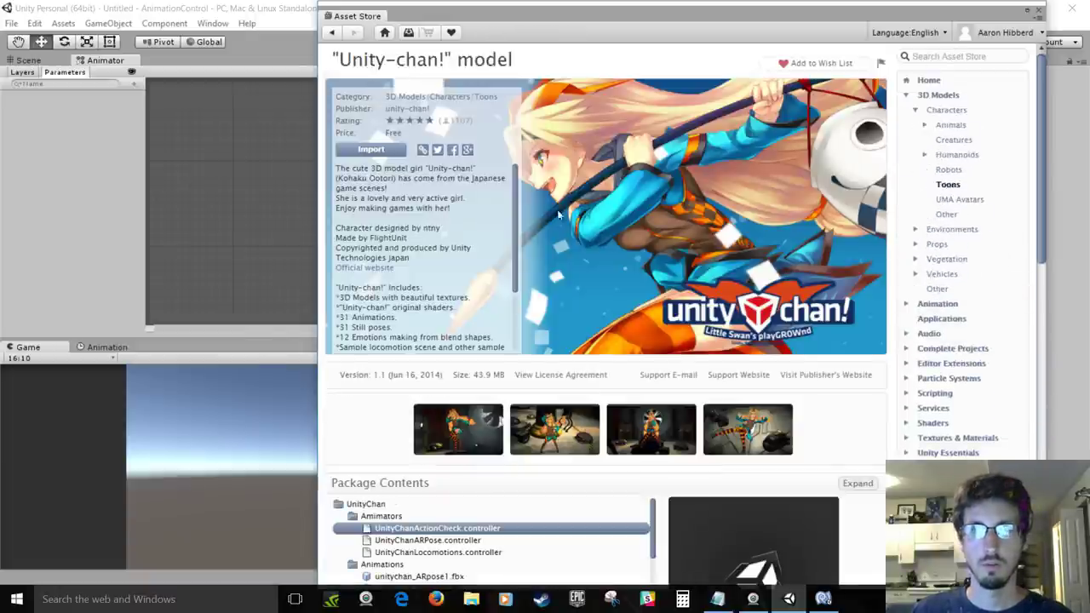
- Import all files of the Unity-chan! package into the project
left_click(372, 150)
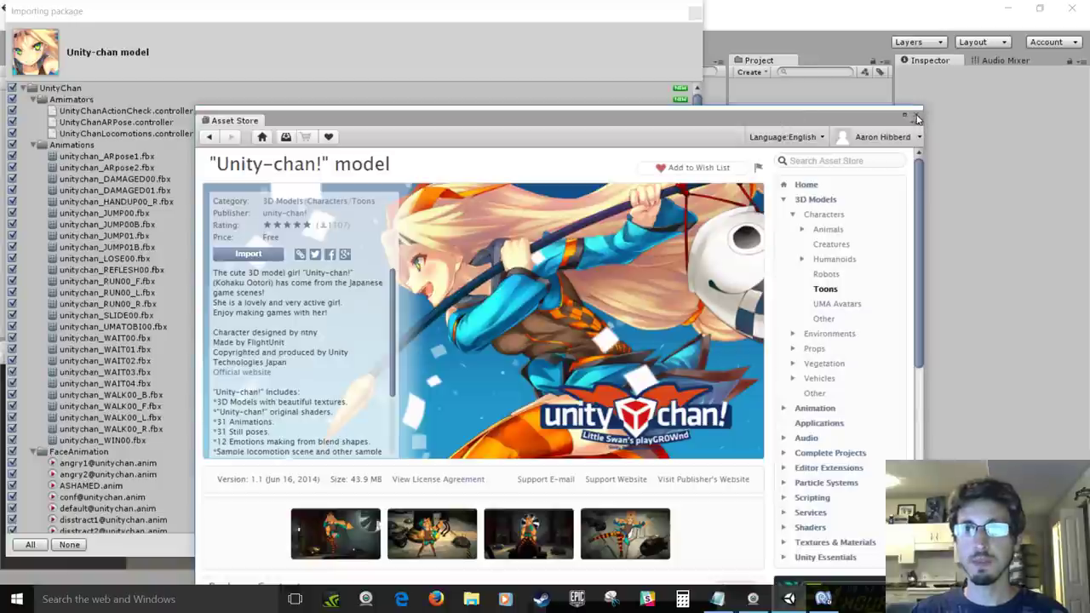
left_click(917, 118)
left_click(663, 546)
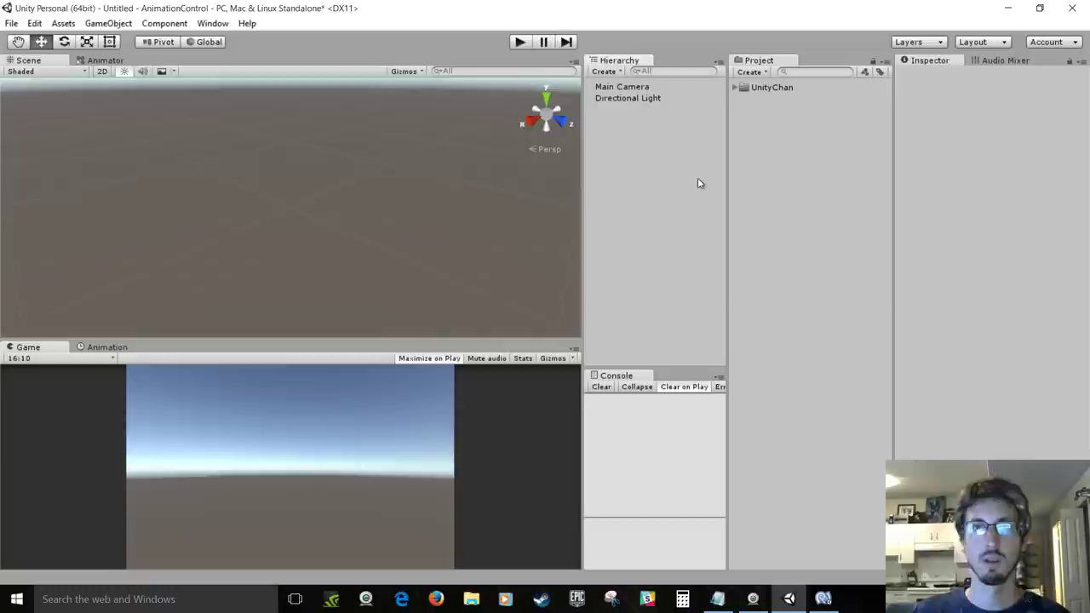
- Add a Plane to the scene from the 3D Object menu
left_click(616, 73)
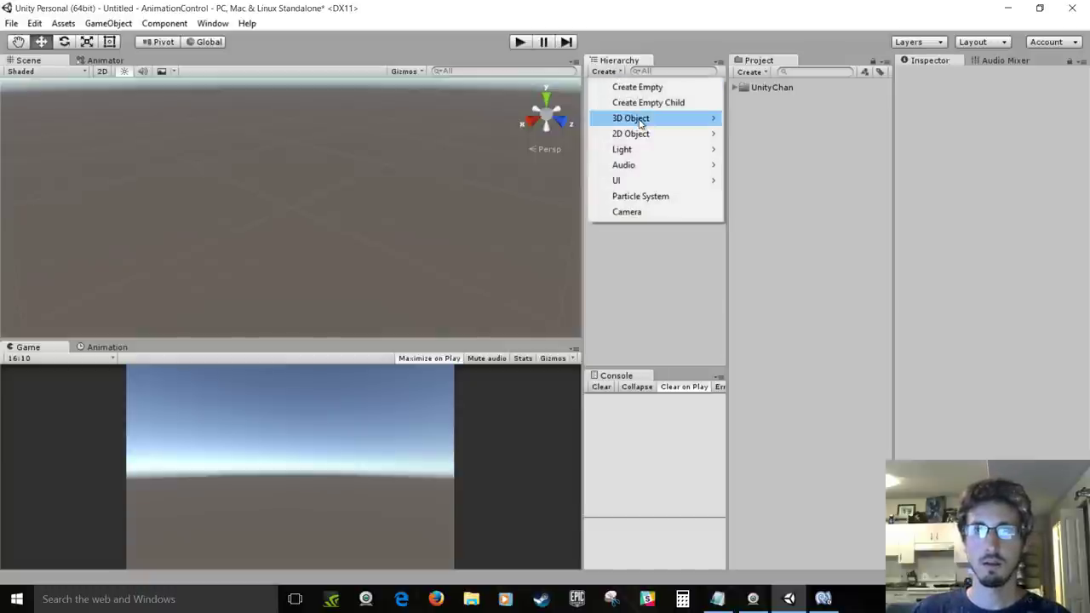
mouse_move(640, 123)
left_click(767, 182)
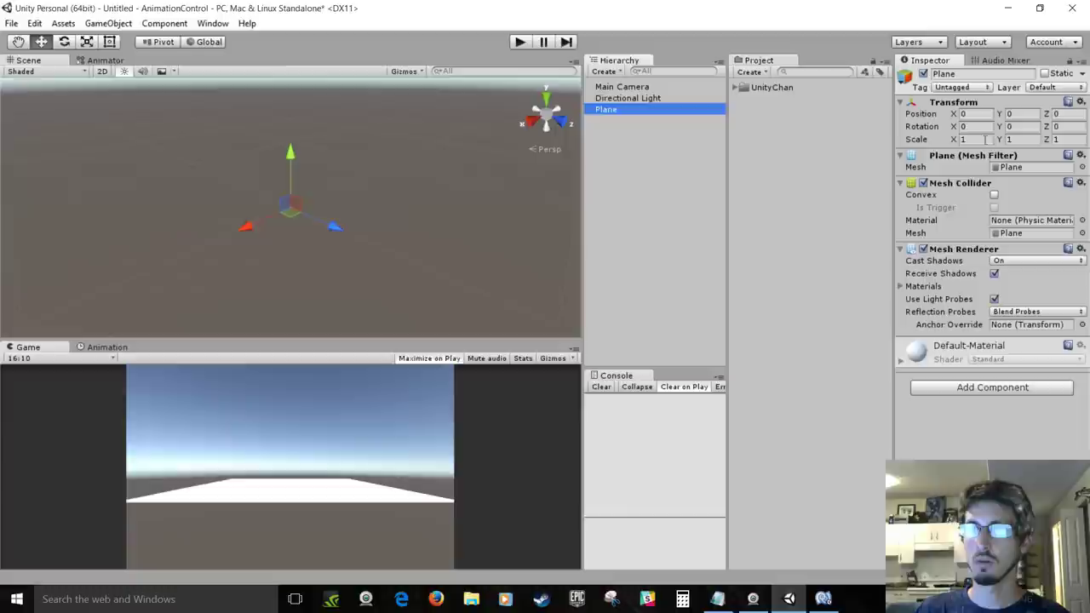
- Set the plane's X and Z scale to 100
left_click(979, 139)
type("100")
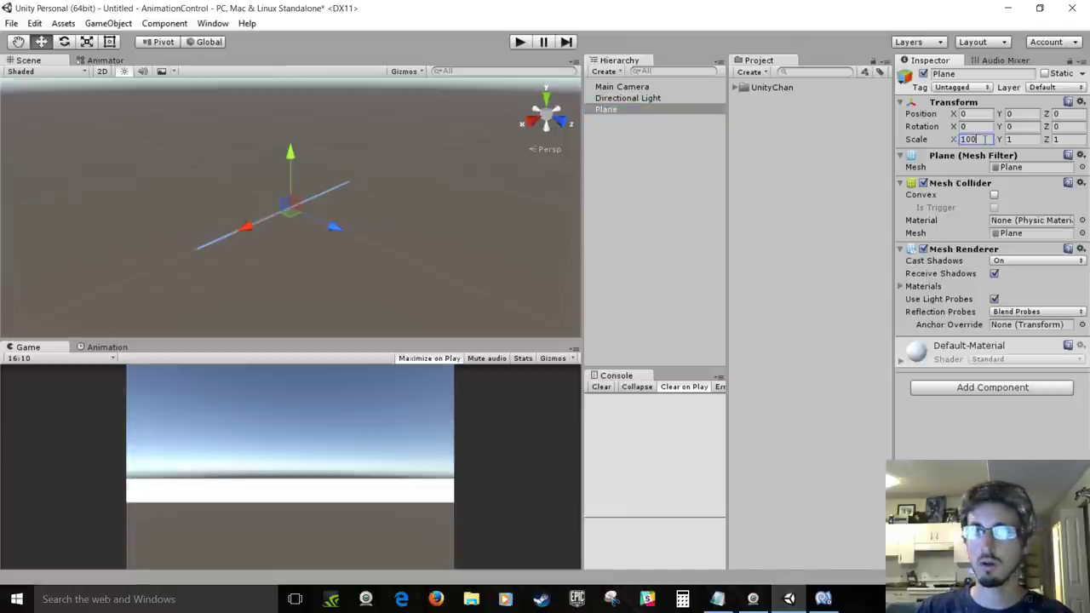
left_click(1071, 139)
type("100")
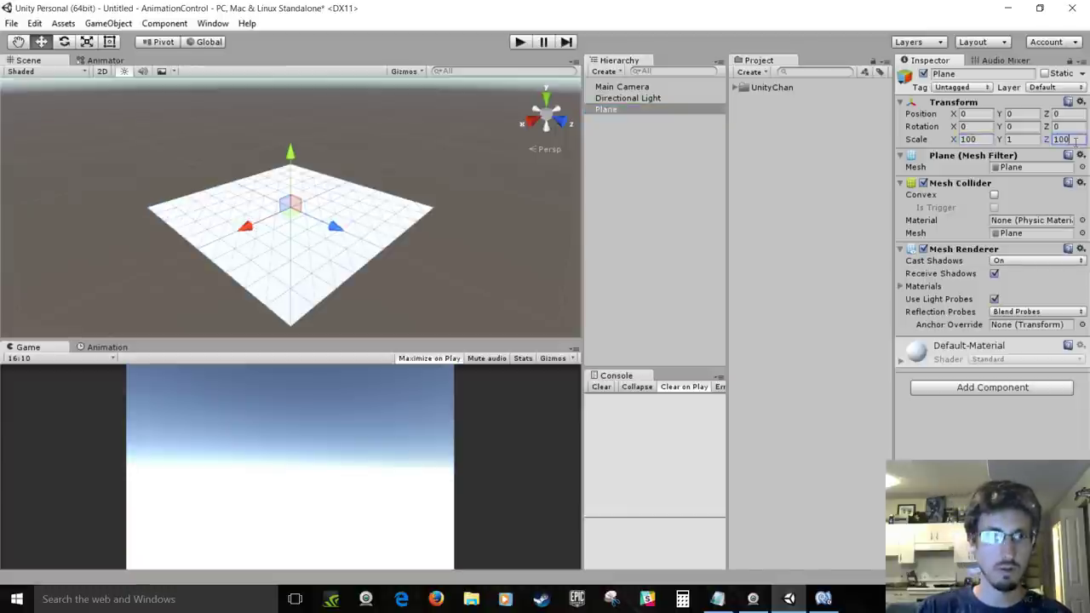
scroll(298, 239, "up", 2)
scroll(300, 237, "up", 2)
scroll(301, 237, "up", 2)
scroll(301, 236, "up", 2)
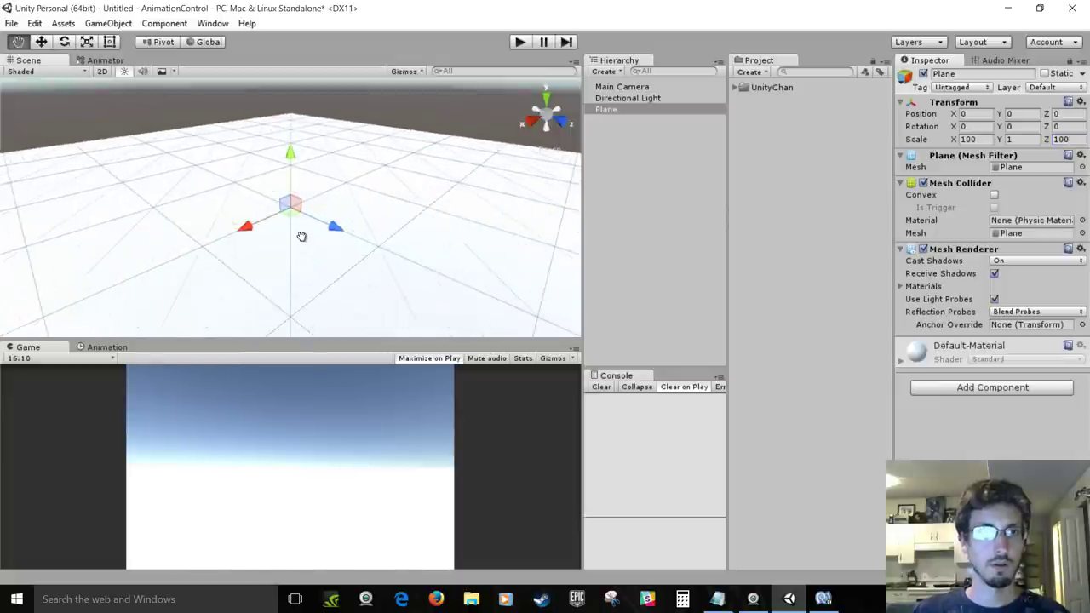
left_click(626, 152)
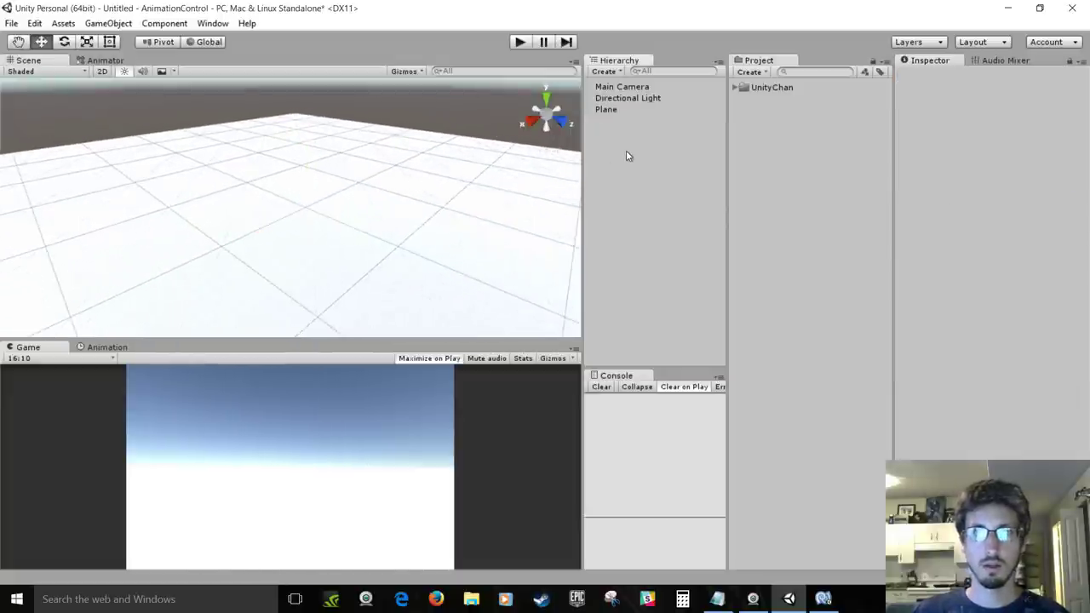
left_click(736, 88)
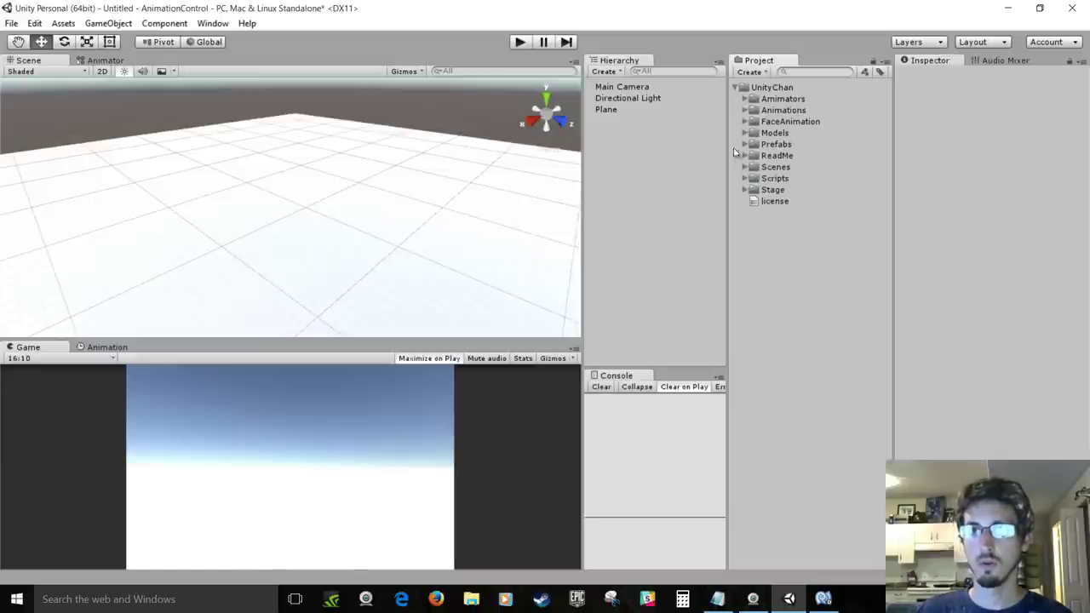
- Drag the unitychan_tile5 material from UnityChan/Stage/Materials onto the floor plane
left_click(744, 190)
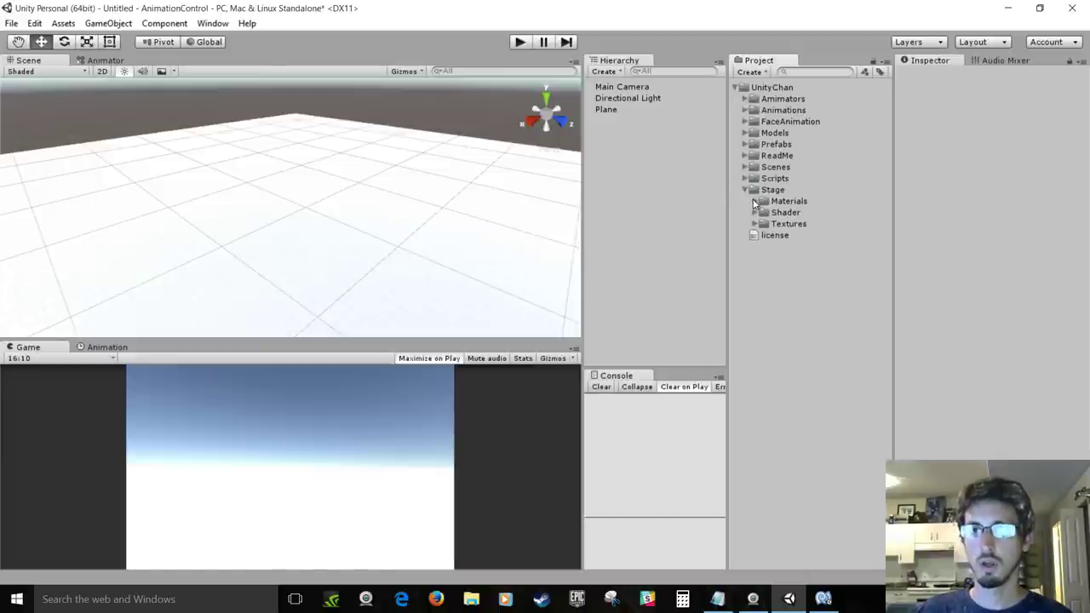
left_click(753, 201)
left_click(823, 213)
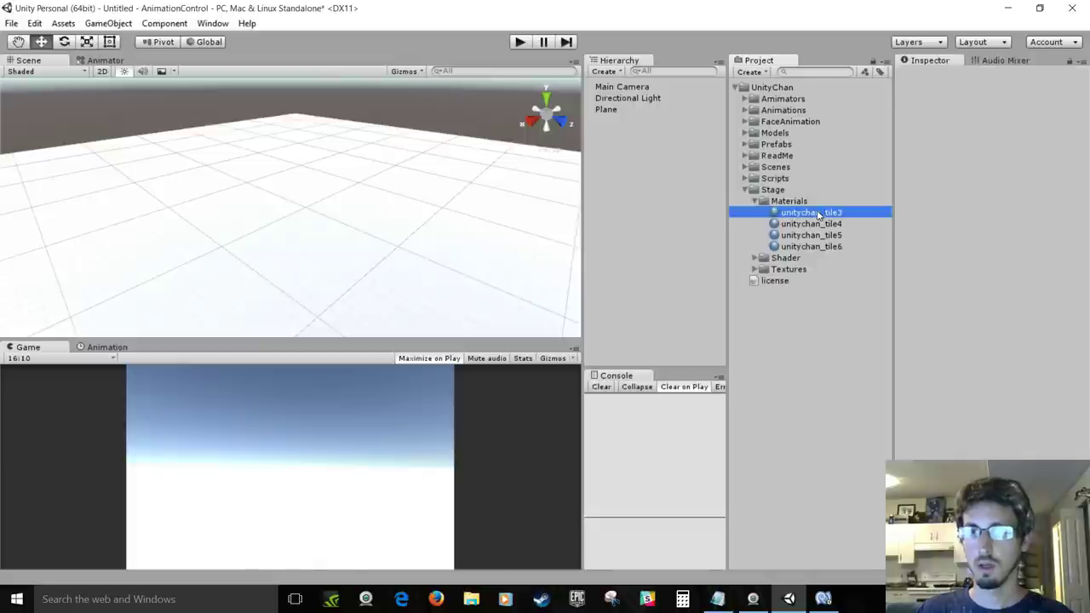
key("Down")
key("Down")
key("Down")
key("Up")
key("Up")
left_click(830, 237)
left_click_drag(831, 238, 339, 199)
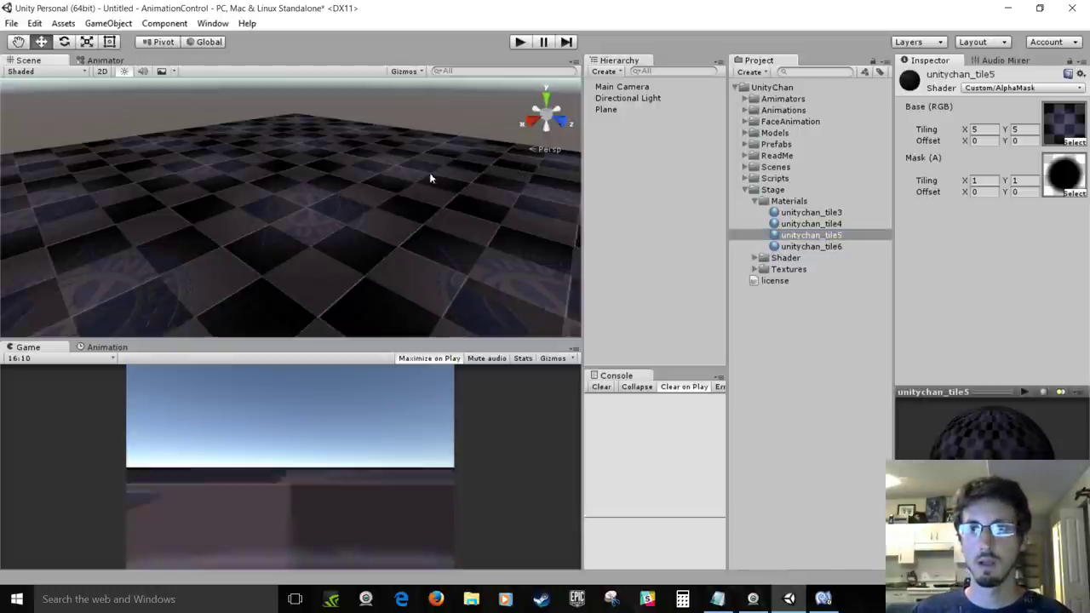
left_click(745, 190)
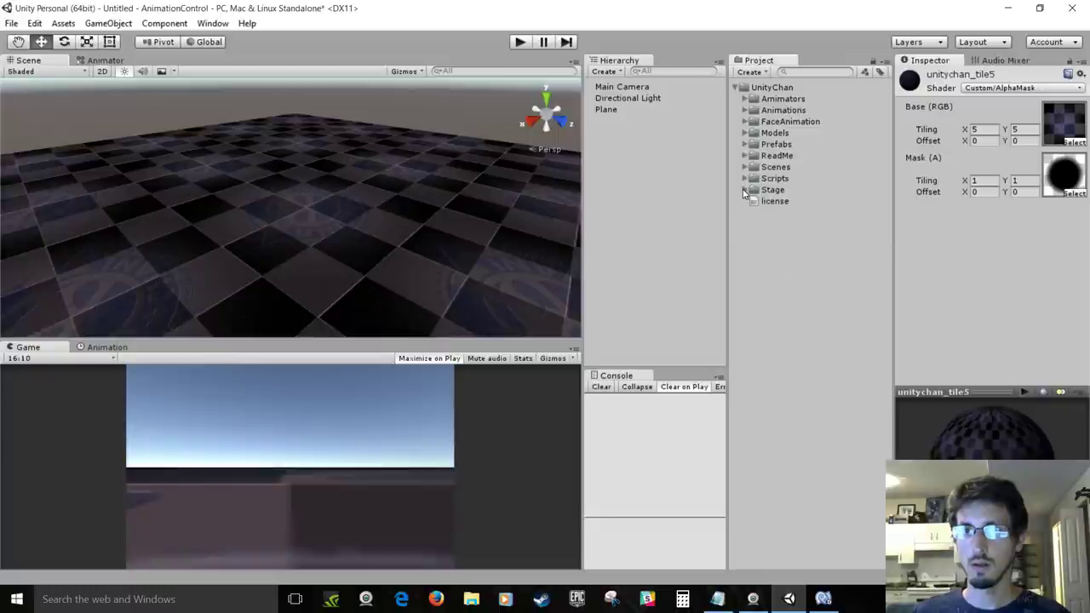
- Drag the unitychan model from the Models folder into the Scene view
left_click(744, 134)
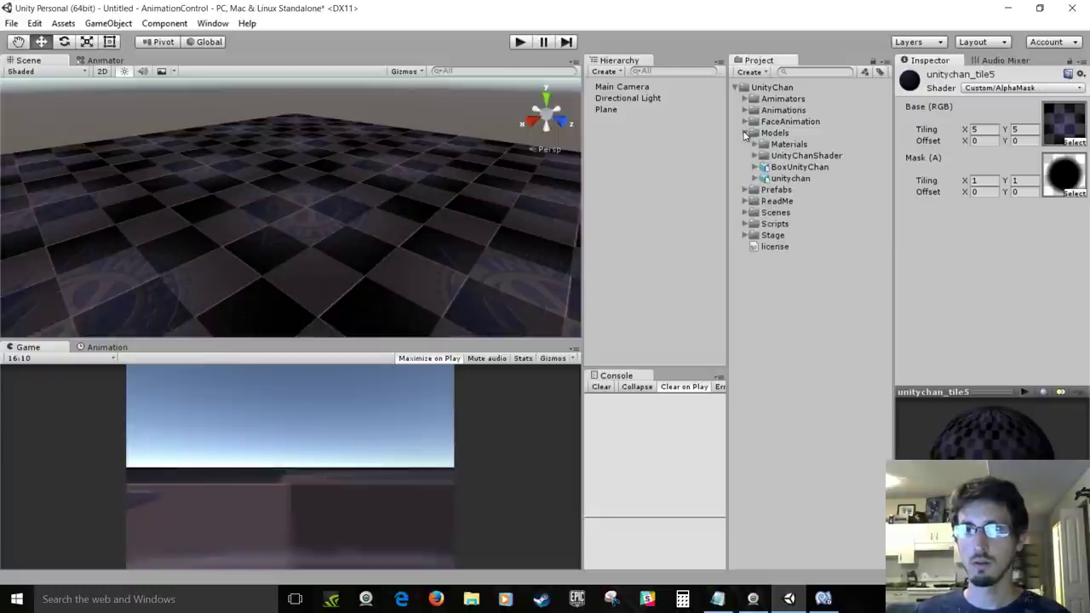
left_click(799, 181)
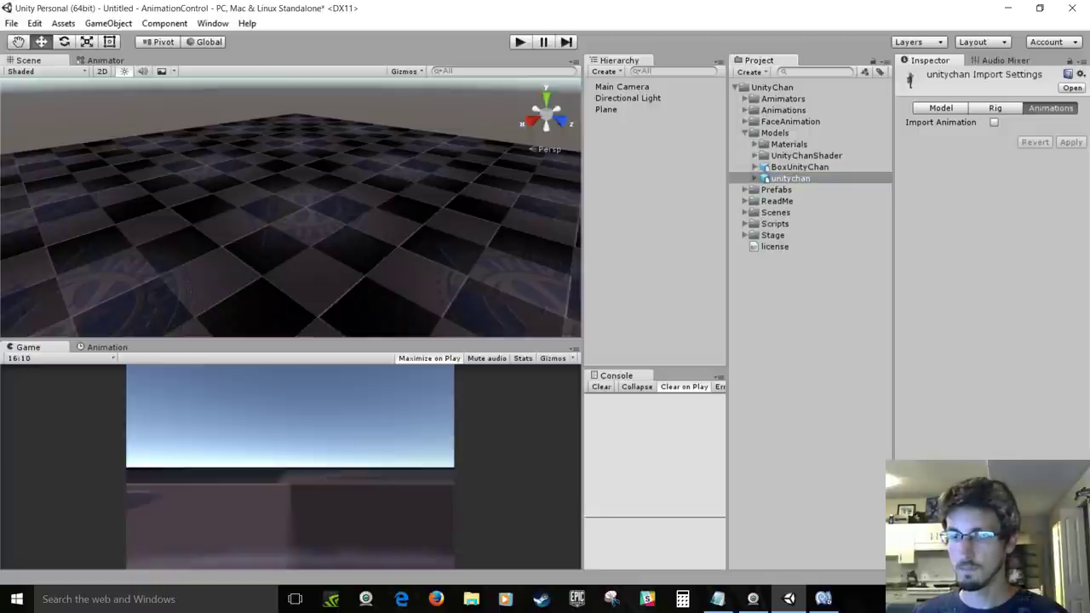
left_click(758, 179)
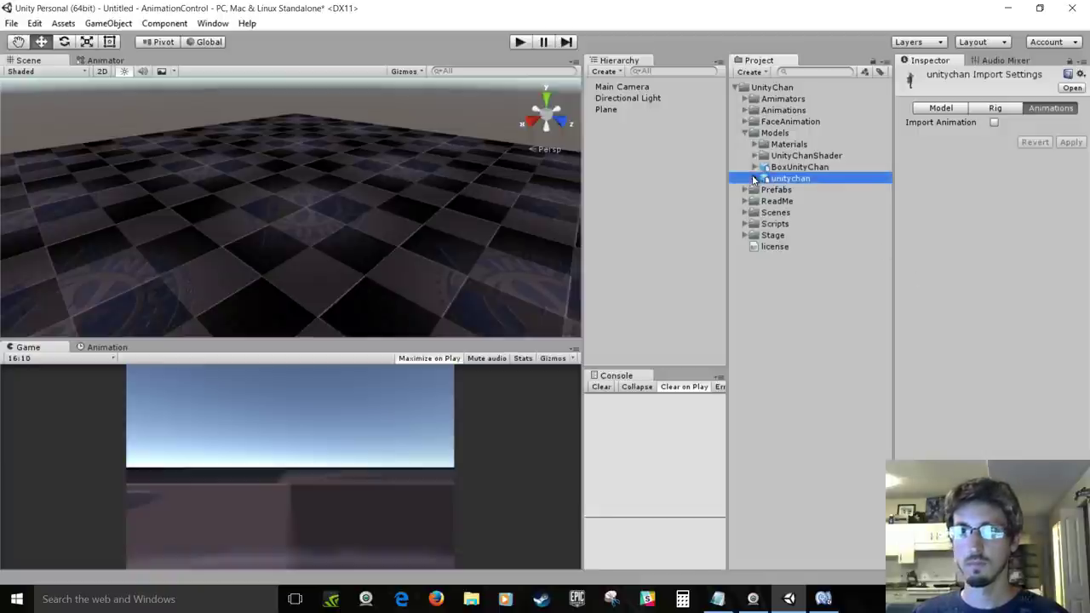
left_click(758, 179)
mouse_move(758, 178)
left_mouse_down()
mouse_move(347, 190)
mouse_move(310, 215)
left_mouse_up()
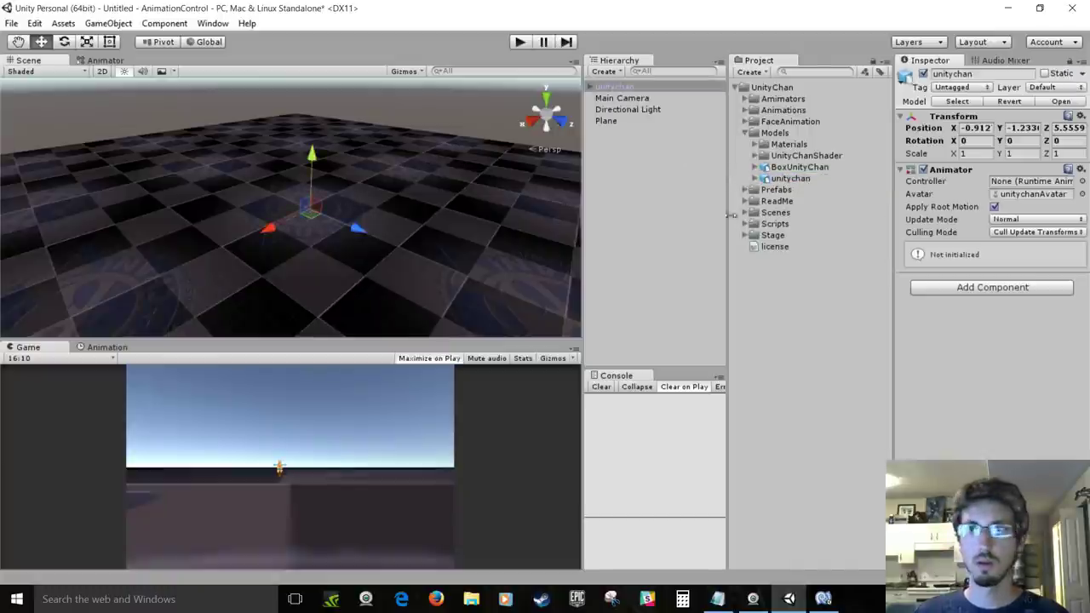
- Set the character's Position X, Y and Z to 0
double_click(972, 126)
type("0")
key("Tab")
type("0")
key("Tab")
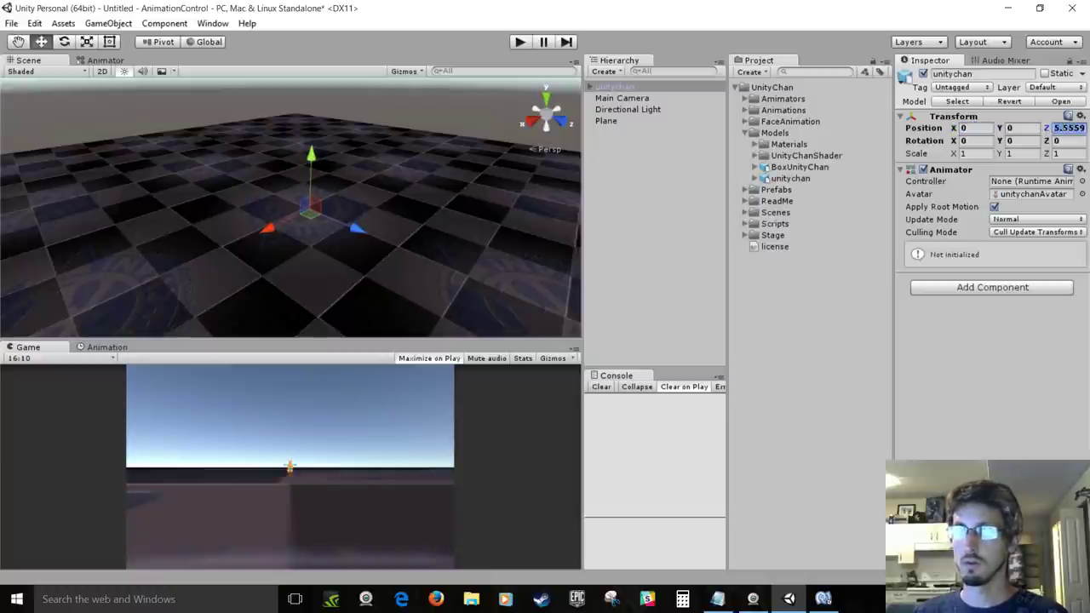
type("0")
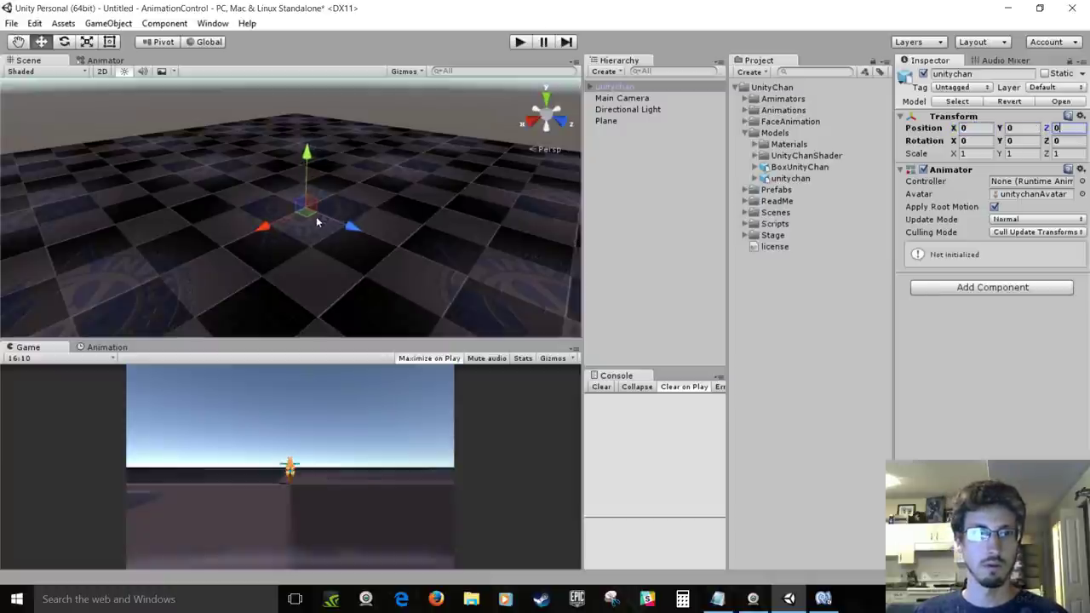
scroll(321, 223, "up", 8)
left_click(631, 159)
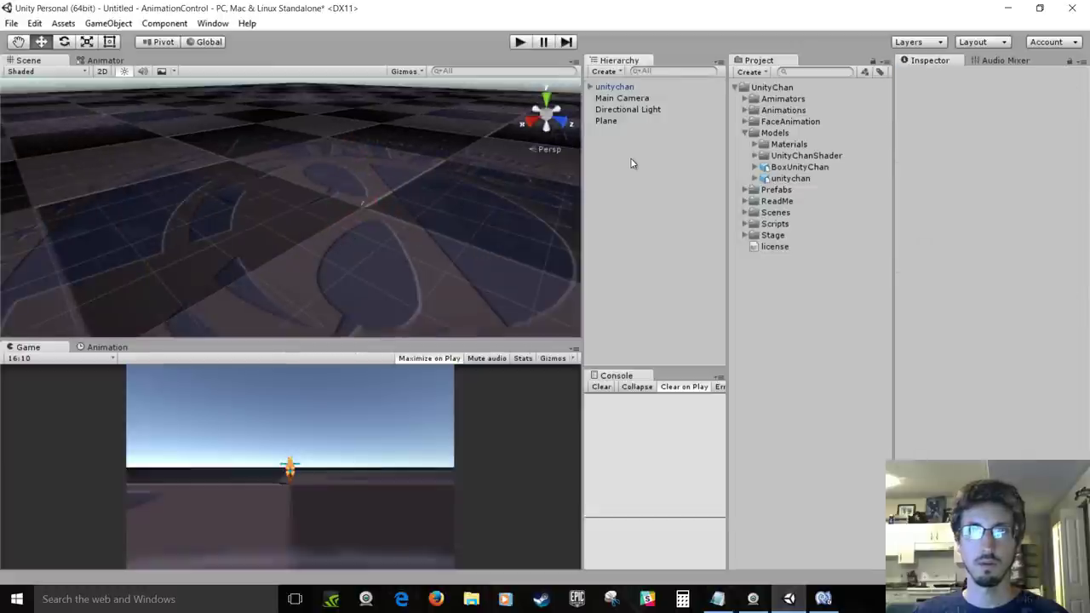
- Orbit and zoom the Scene view to inspect the unitychan character
left_click(607, 89)
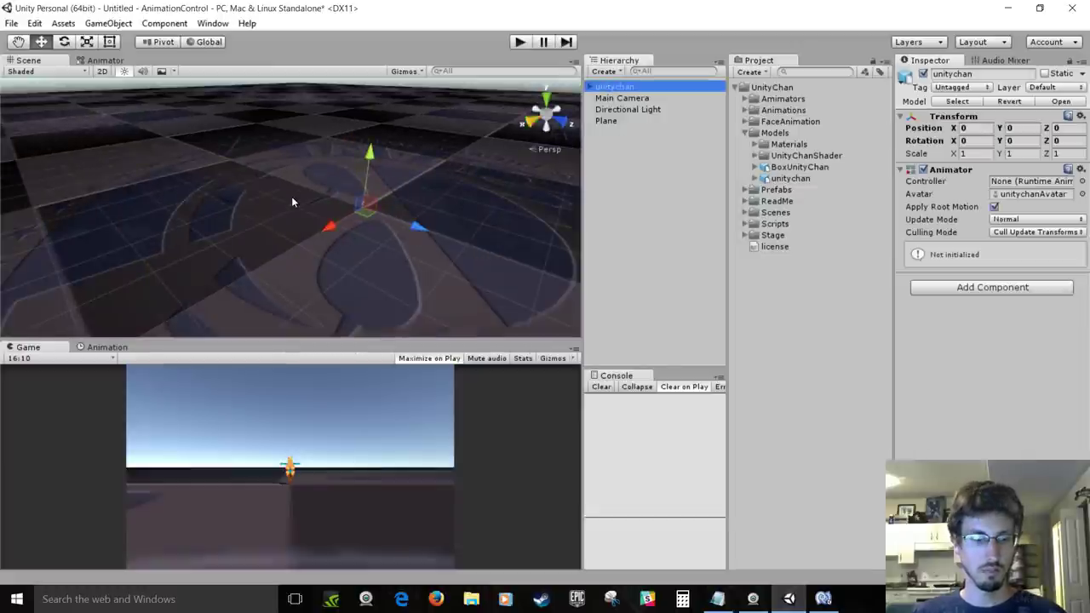
mouse_move(326, 199)
right_mouse_down()
mouse_move(388, 269)
mouse_move(331, 238)
mouse_move(372, 244)
mouse_move(382, 228)
right_mouse_up()
scroll(330, 239, "up", 3)
scroll(340, 219, "down", 3)
scroll(371, 244, "up", 2)
left_click(613, 209)
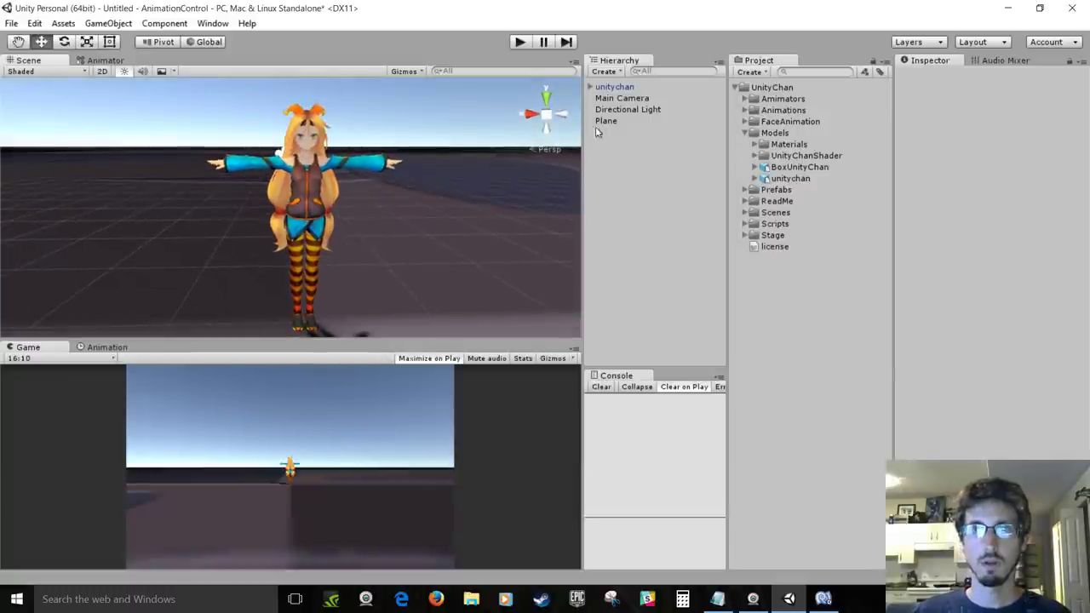
- Set the Main Camera's Position Z to 2 and Rotation Y to 180
left_click(614, 102)
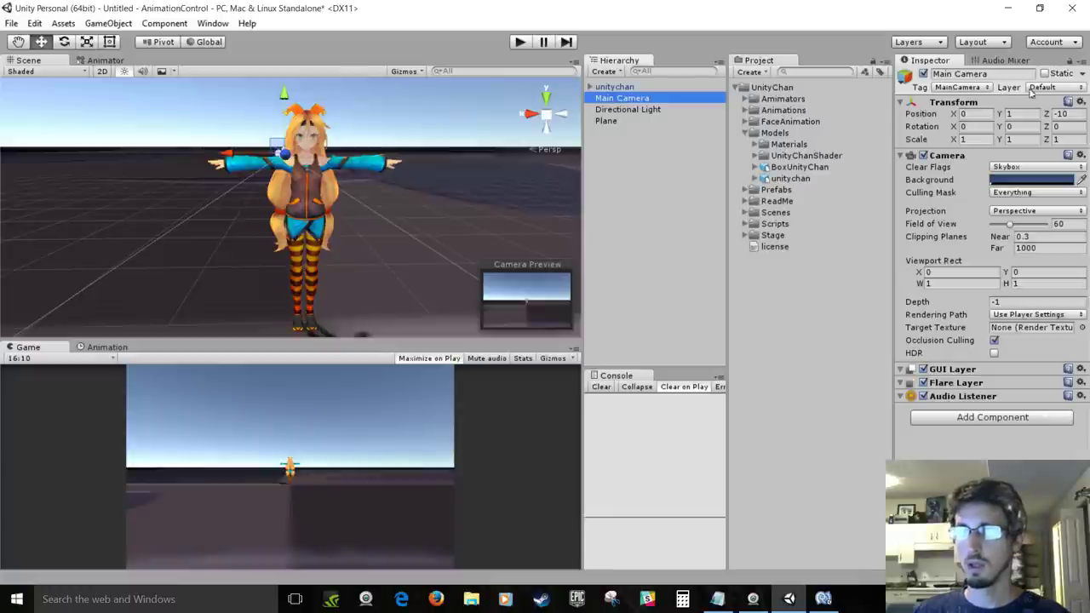
left_click(1065, 113)
type("2")
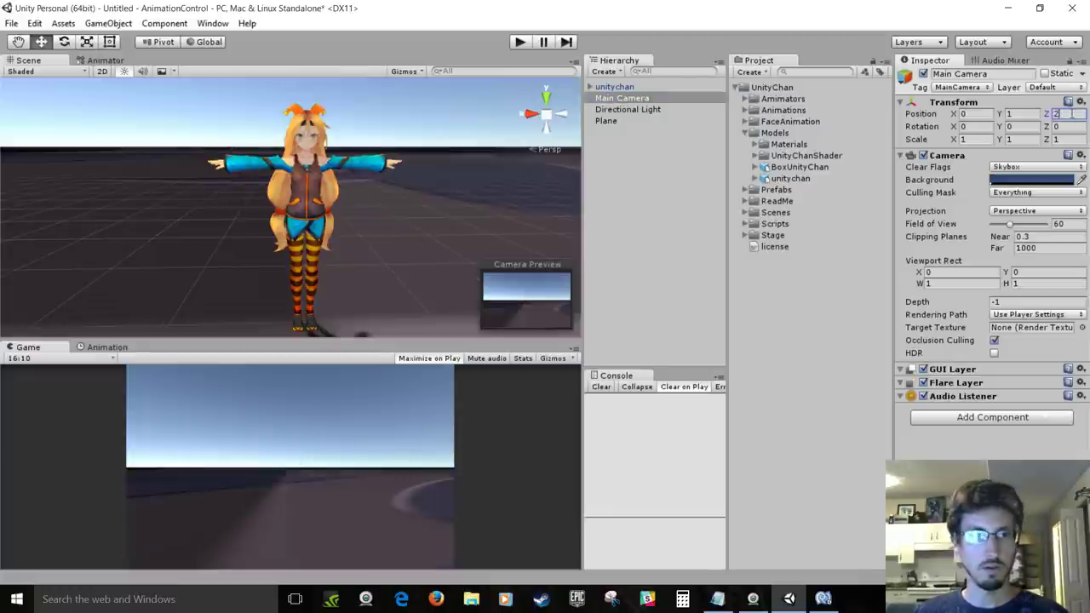
left_click(1022, 126)
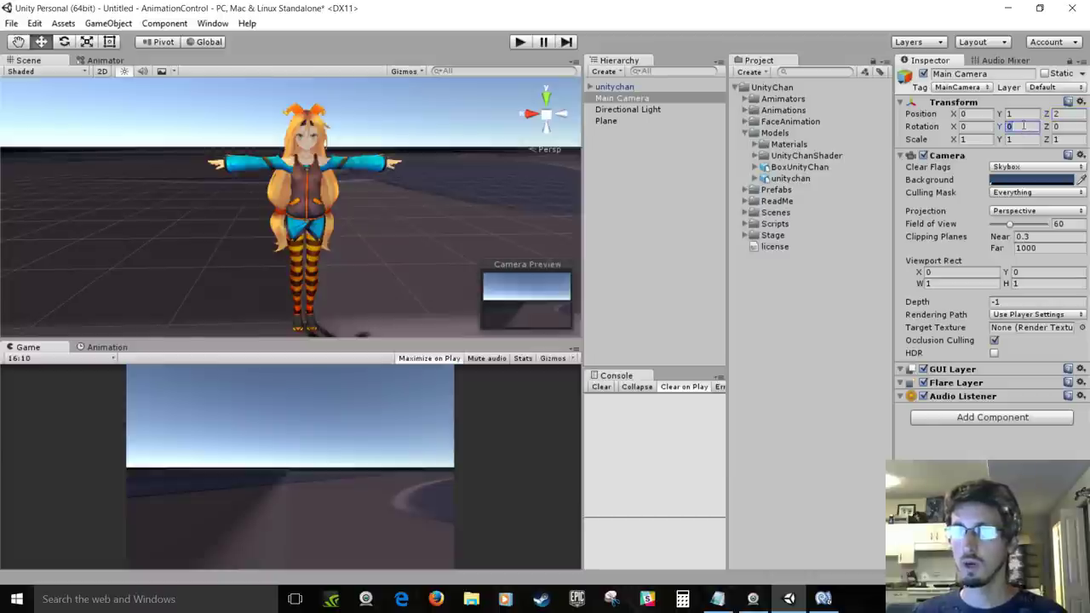
type("180")
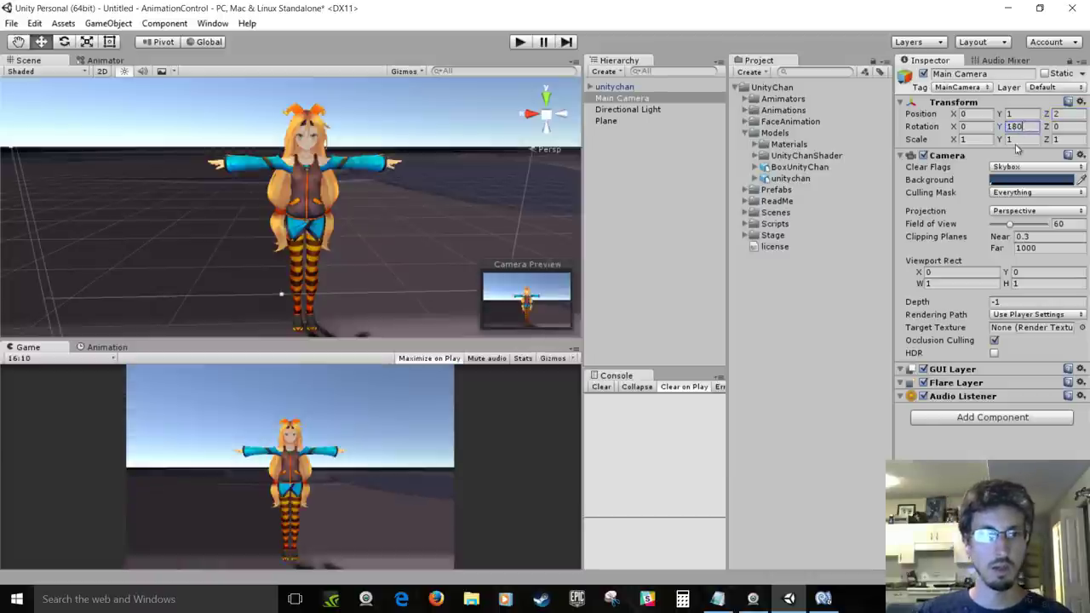
left_click(345, 341)
left_click_drag(345, 341, 345, 288)
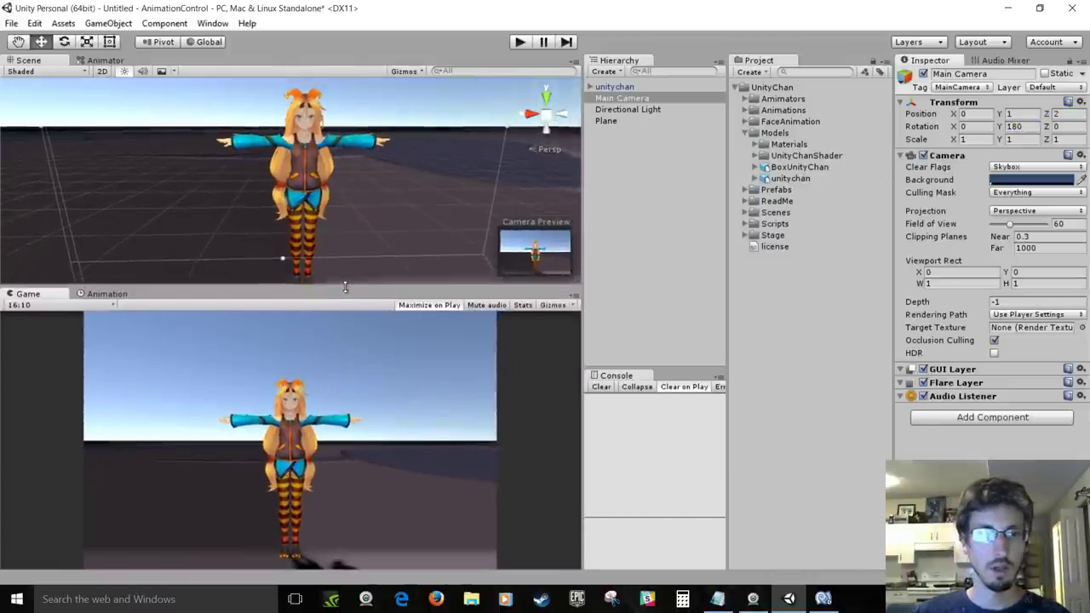
- Set the camera's Clear Flags to Solid Color with a black background
left_click(1066, 179)
left_click(1034, 167)
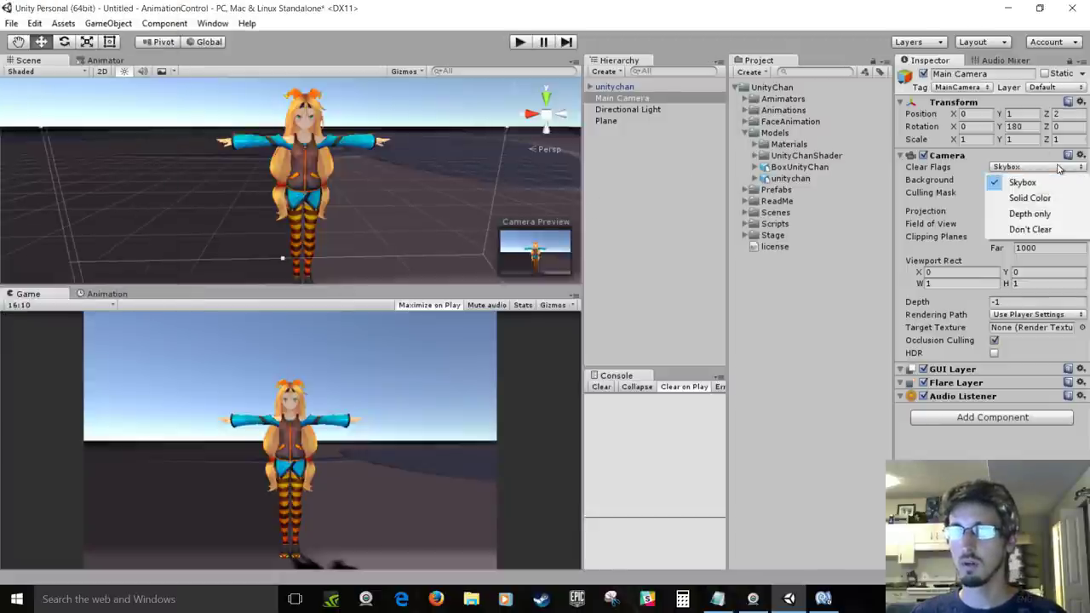
left_click(1052, 198)
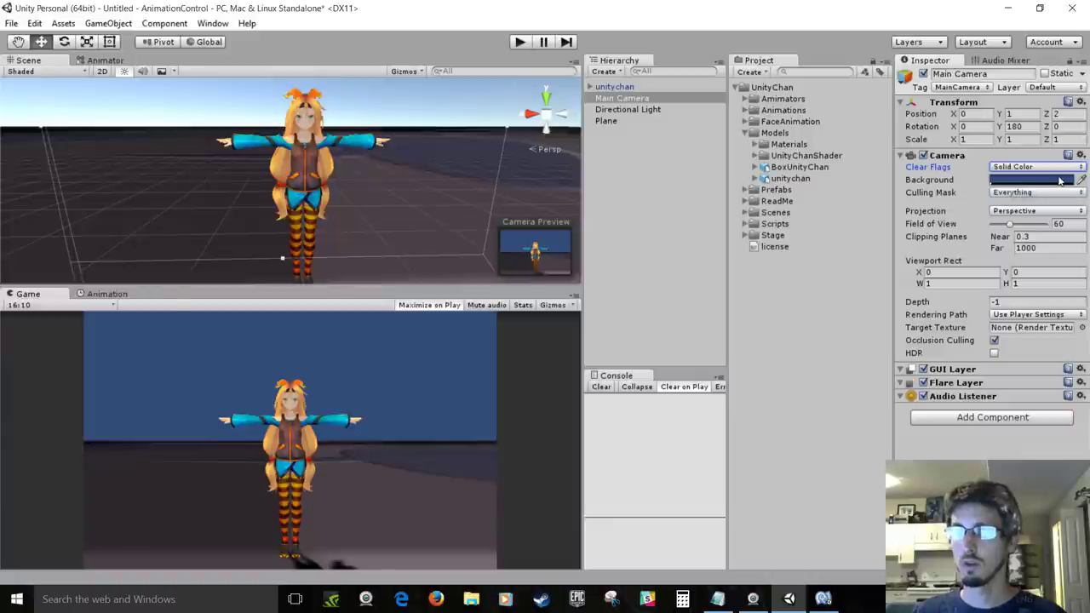
left_click(1061, 180)
left_click_drag(71, 136, 3, 232)
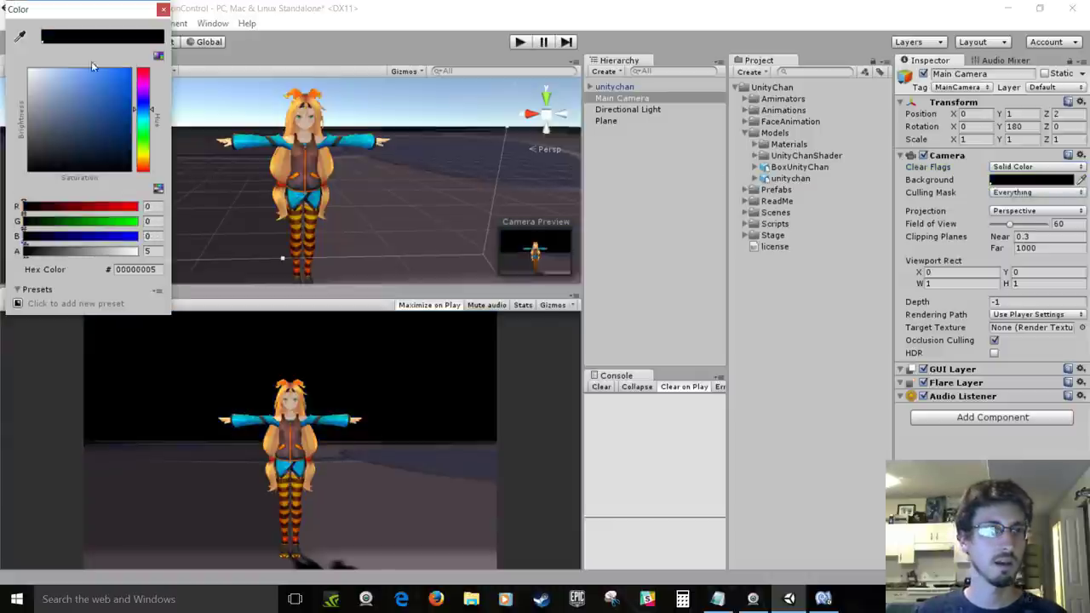
left_click(162, 12)
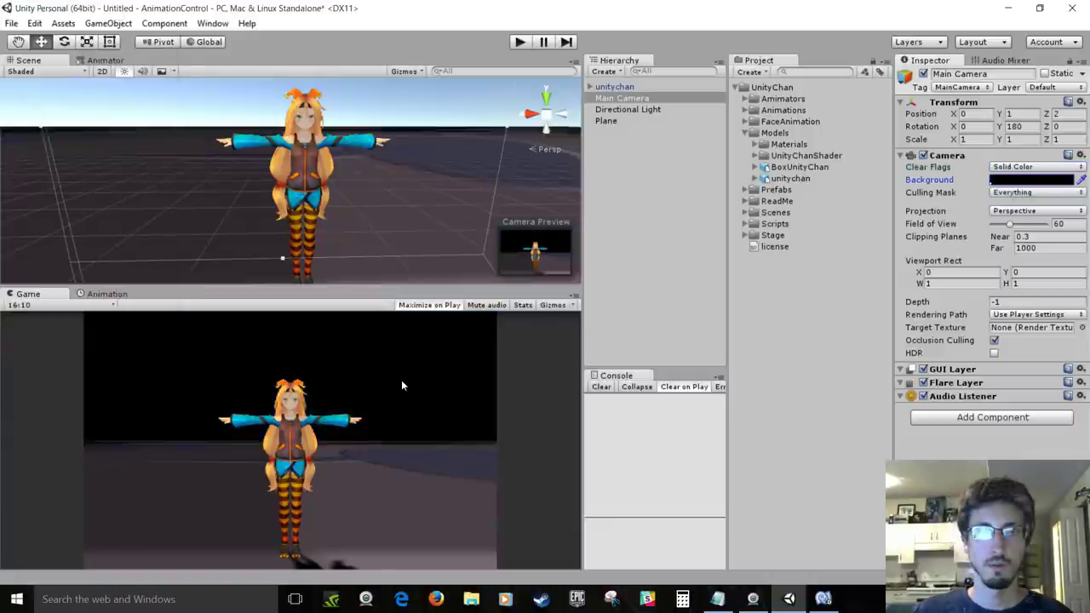
left_click(633, 196)
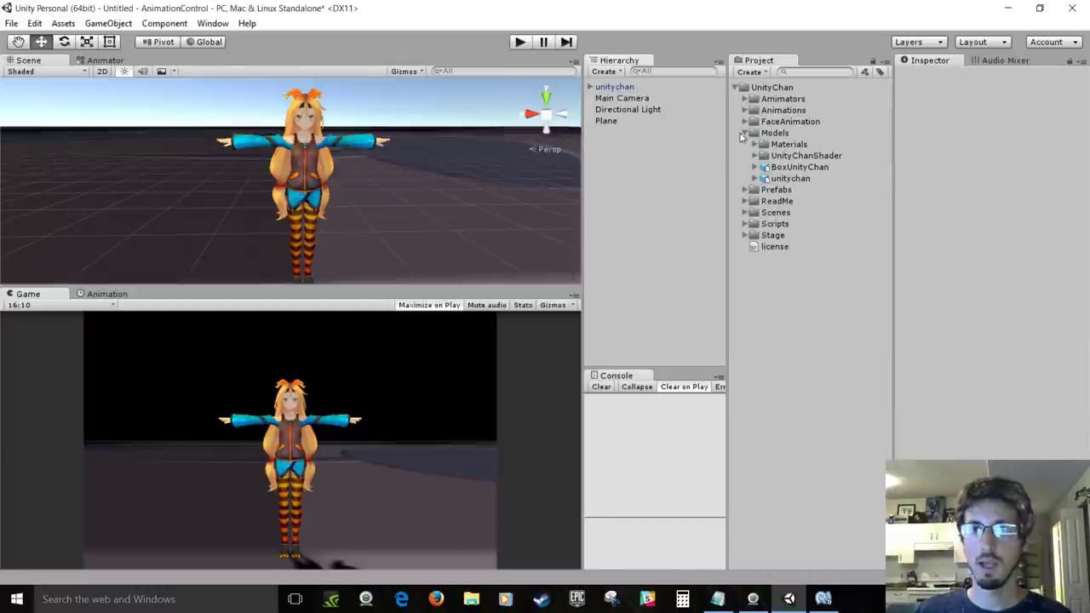
- Create a new project folder named animation
left_click(735, 86)
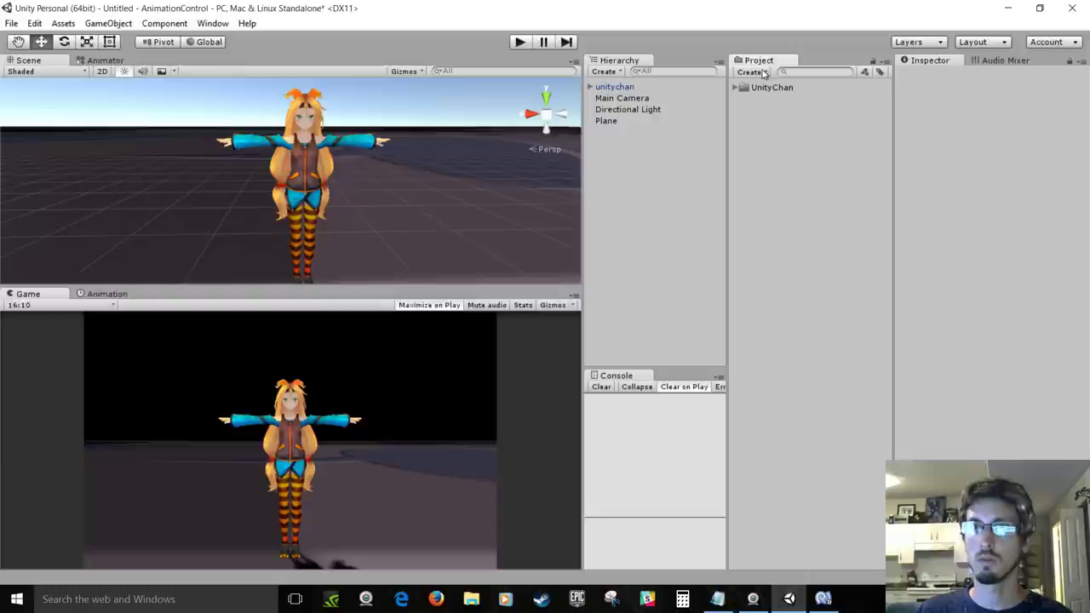
left_click(764, 73)
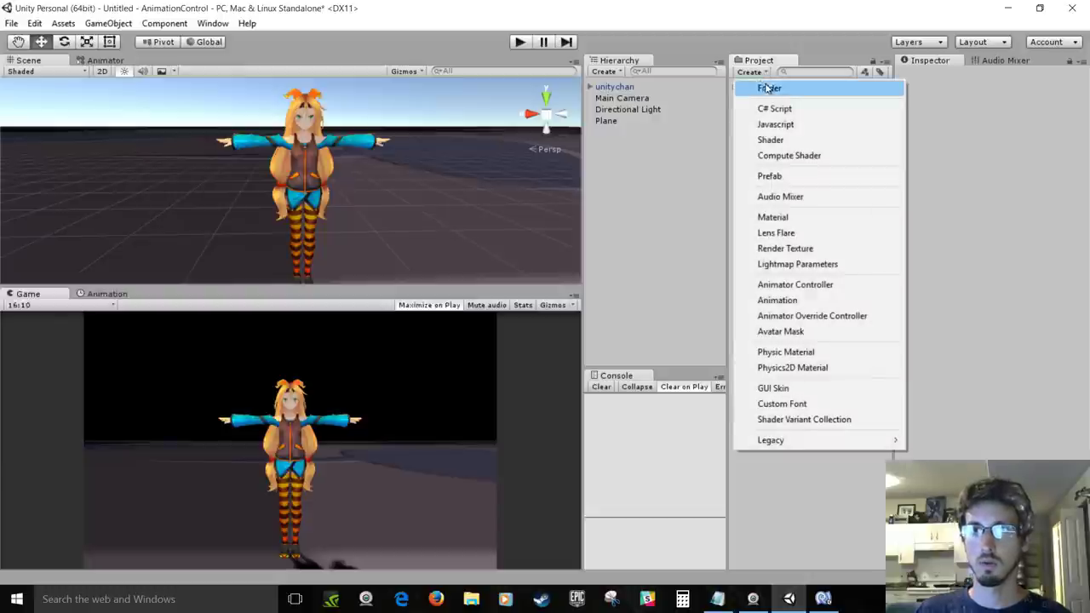
left_click(769, 88)
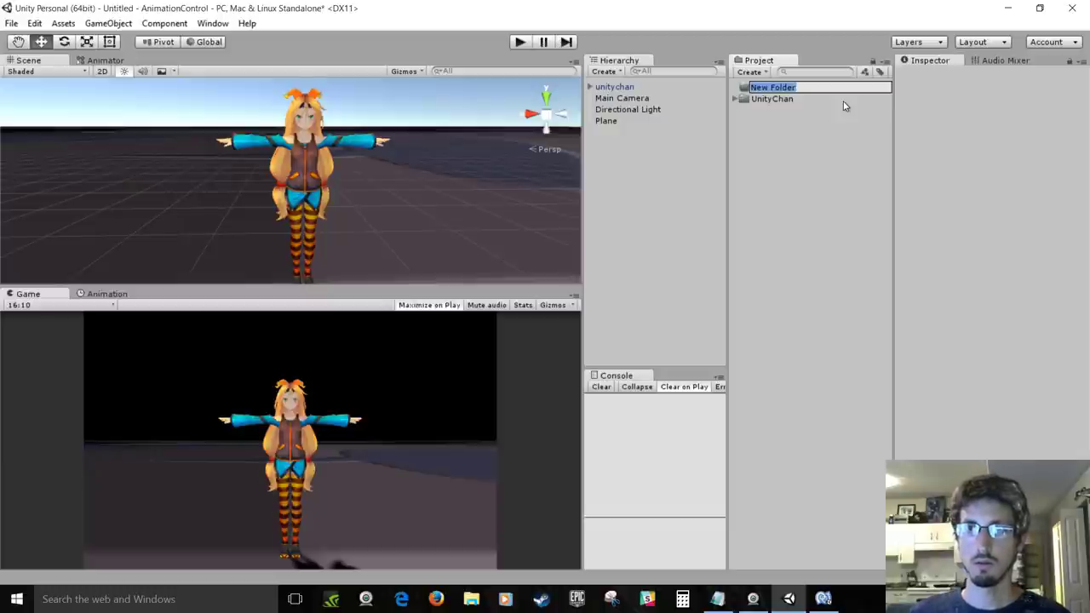
type("animation")
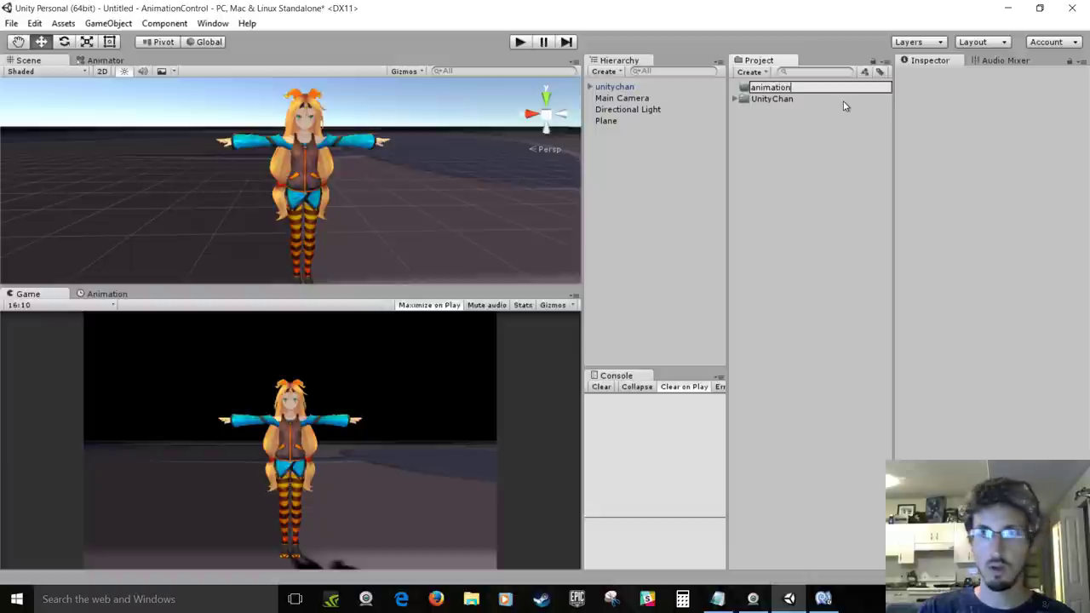
key("Return")
left_click(750, 71)
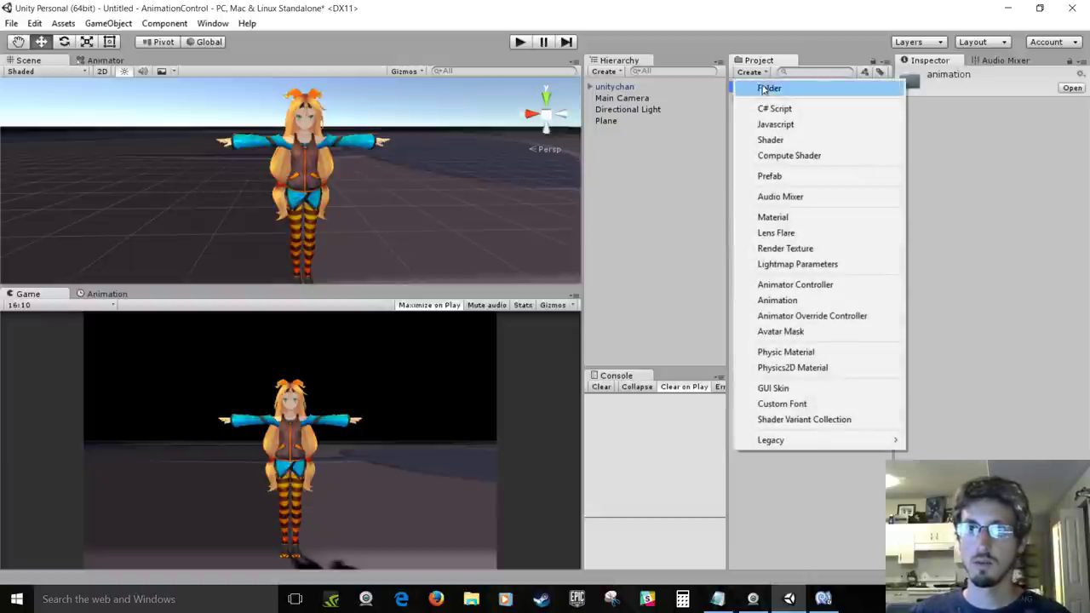
left_click(813, 283)
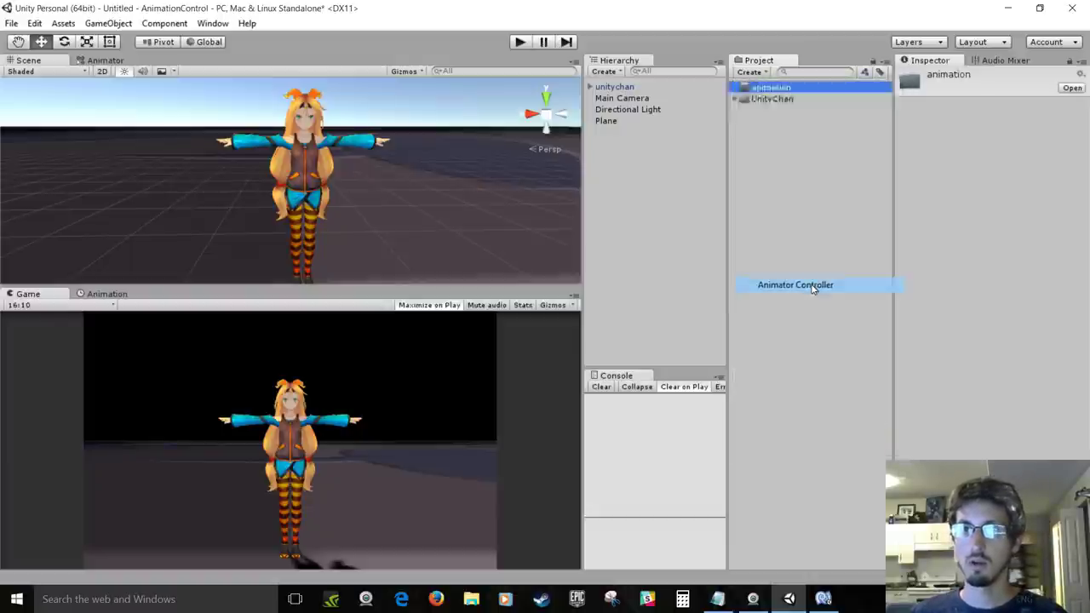
- Name the controller player and assign it to unitychan's Animator Controller slot
type("player")
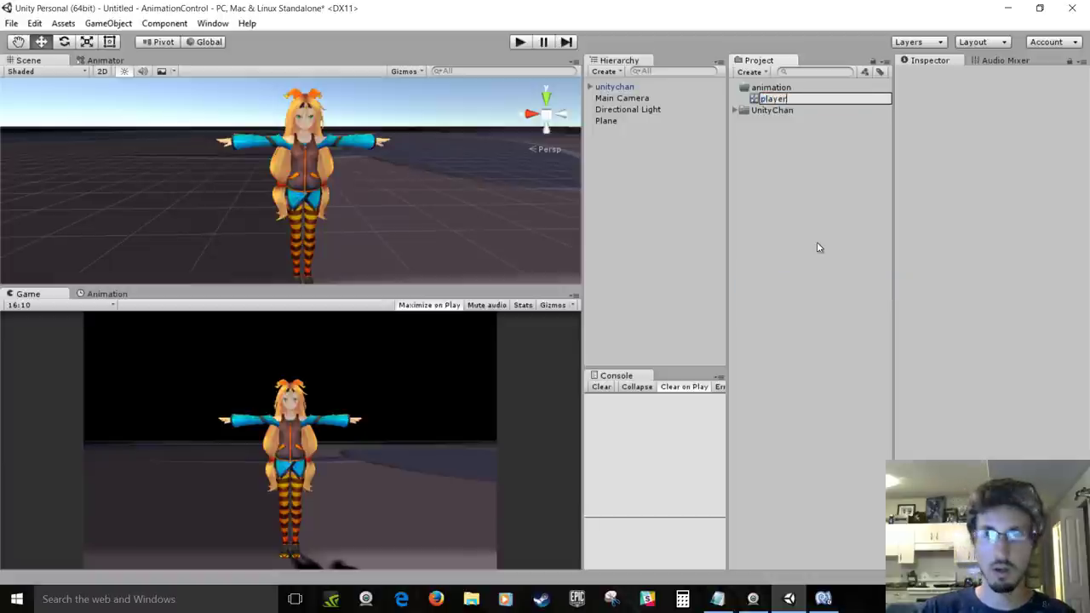
key("Return")
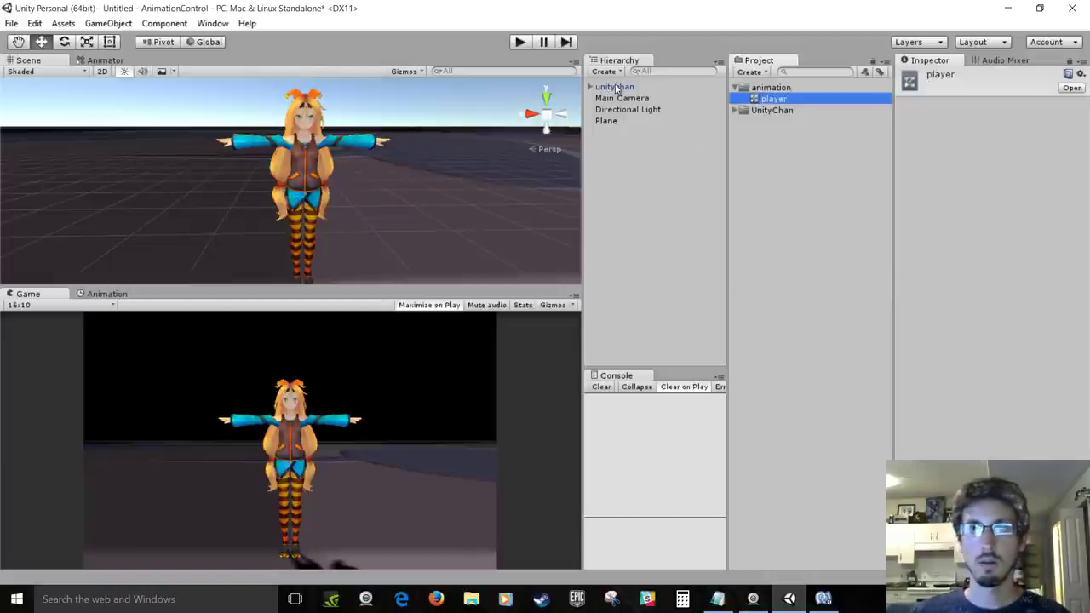
left_click(615, 86)
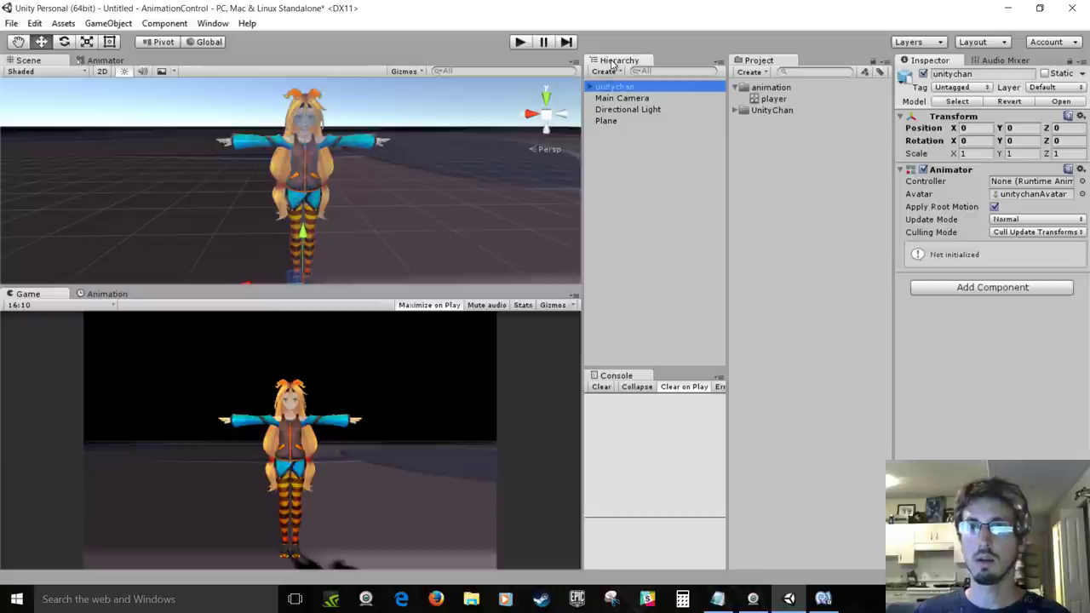
left_click(776, 101)
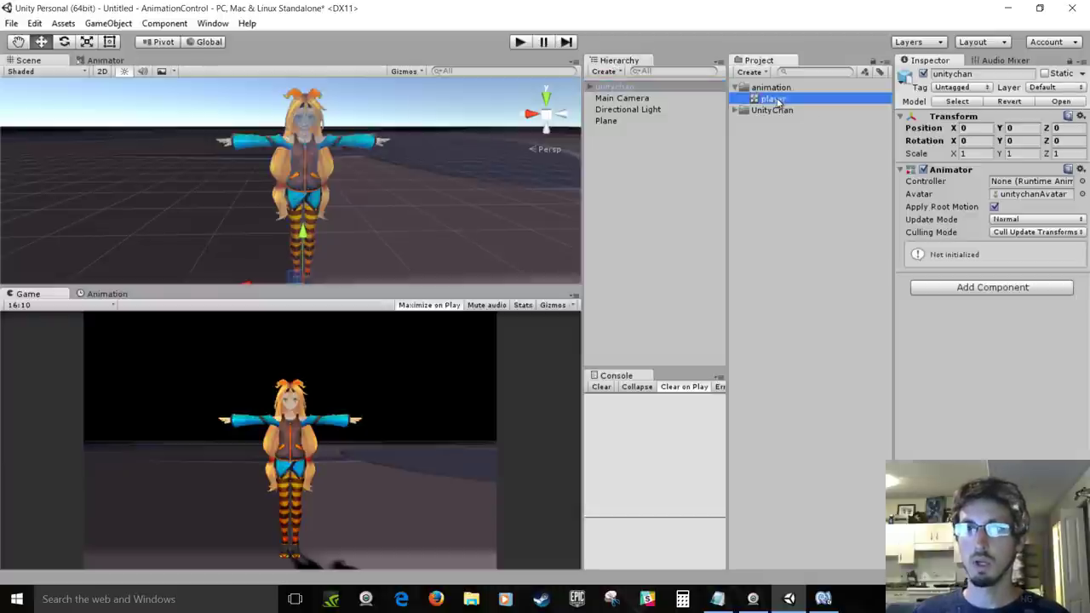
left_click_drag(804, 107, 1016, 184)
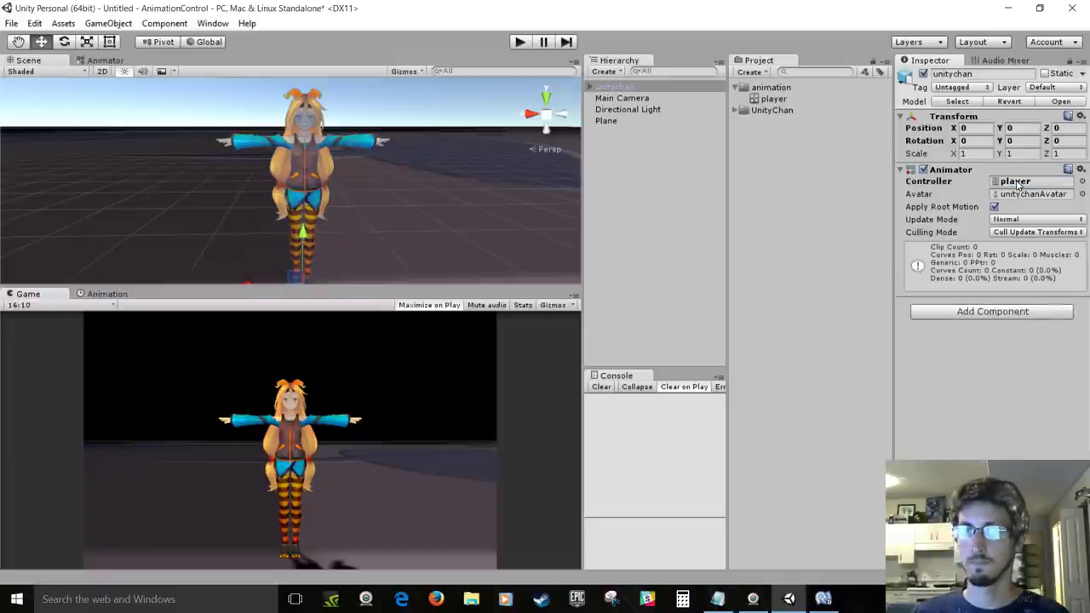
- Open the Animator window to view player's state graph
left_click(213, 23)
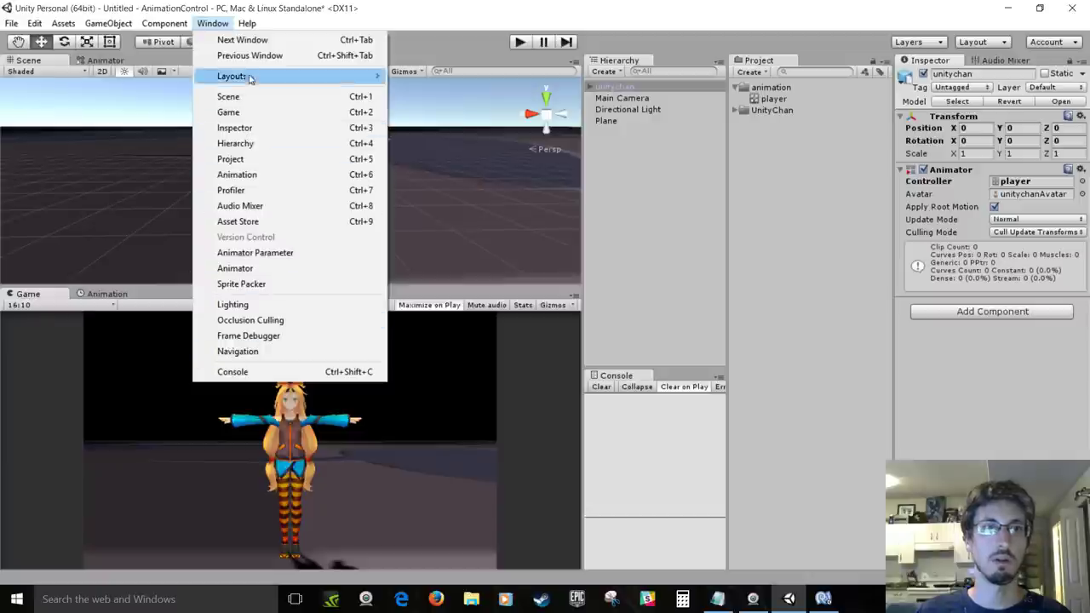
left_click(221, 145)
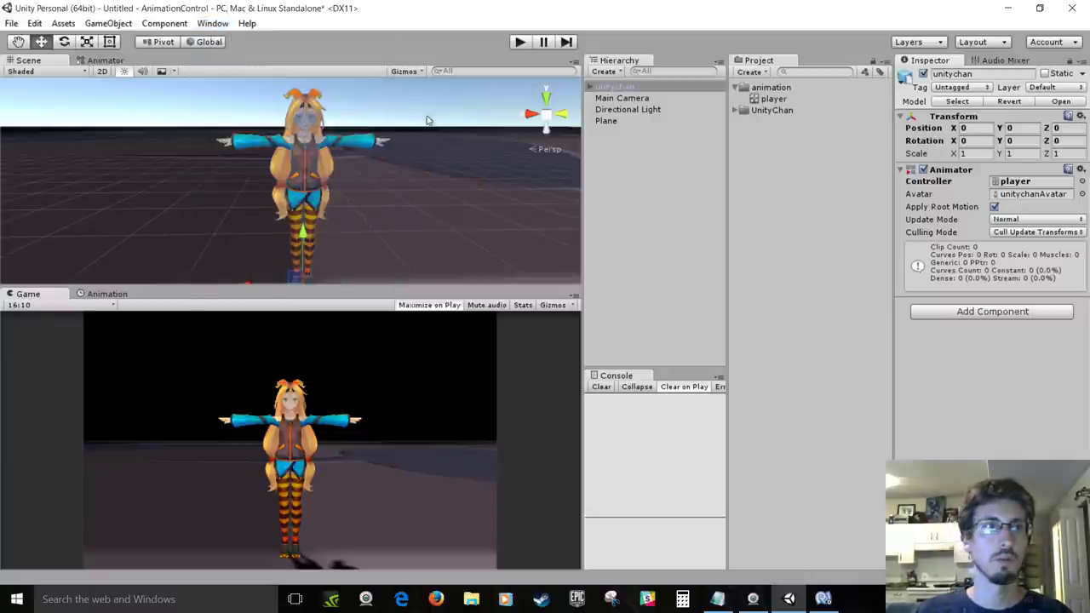
left_click(212, 25)
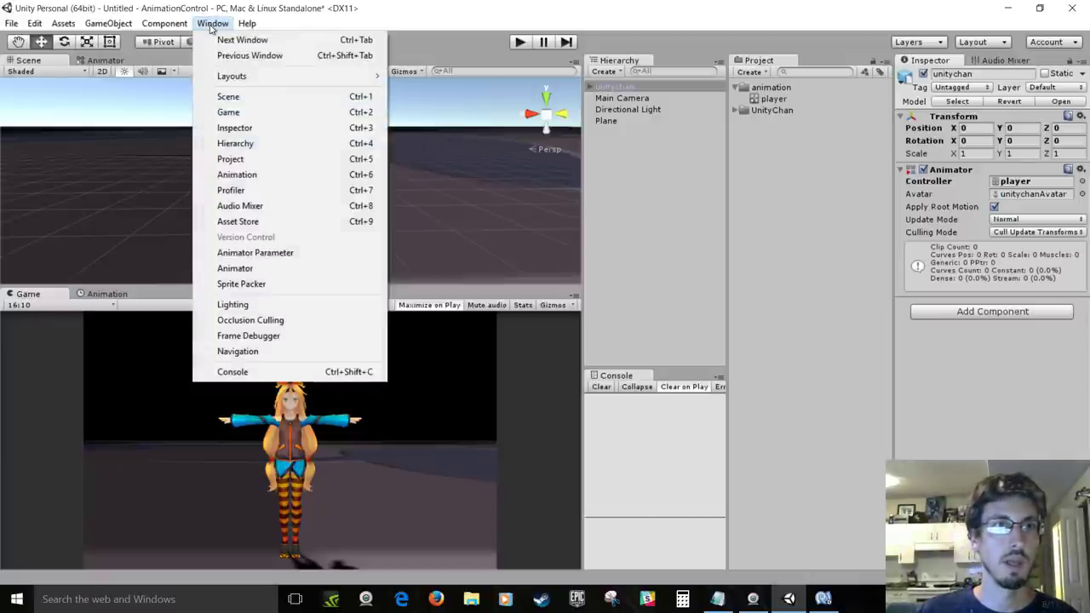
left_click(105, 59)
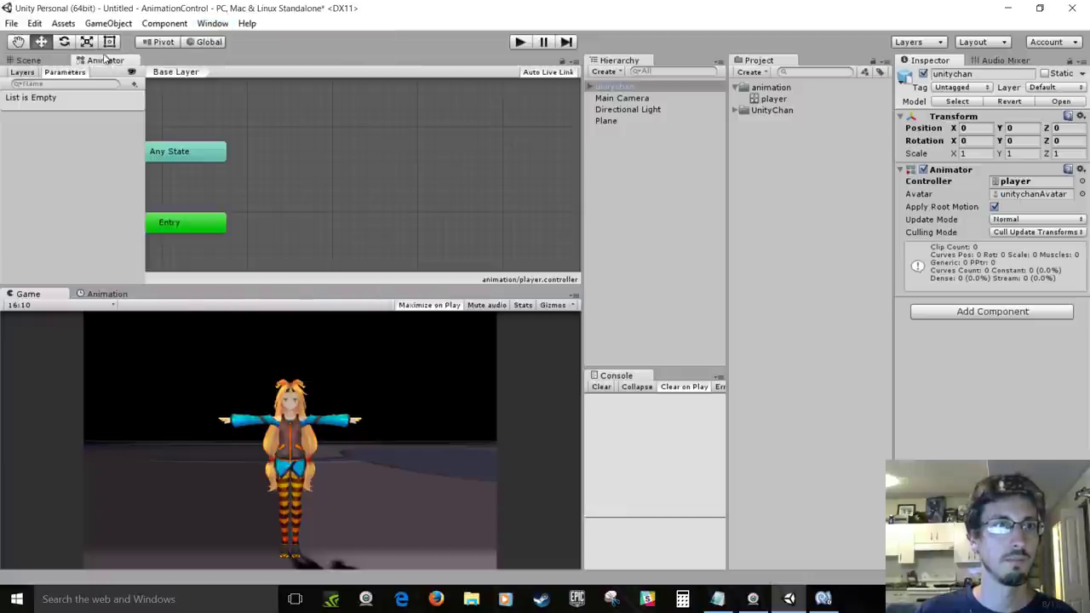
- Bring the Base Layer's Entry and Any State nodes into view, then uncheck Apply Root Motion on unitychan
left_click(212, 23)
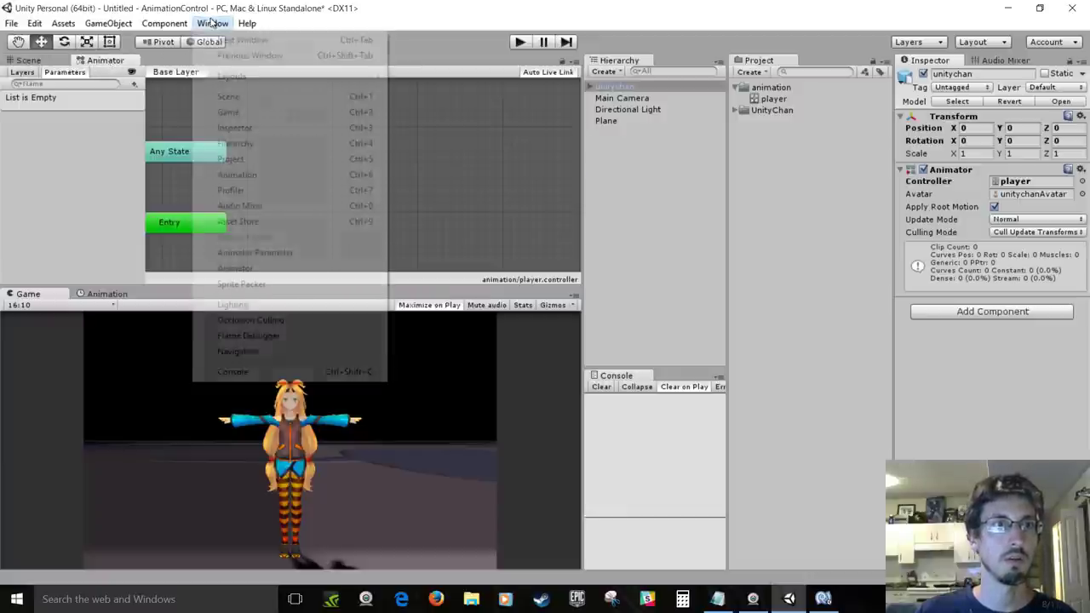
left_click(245, 269)
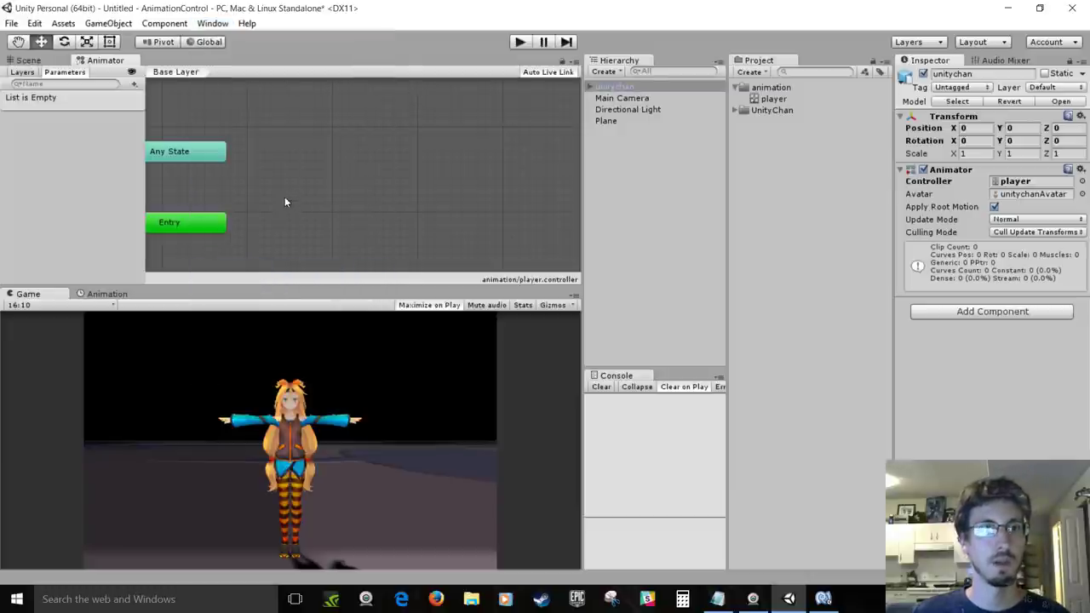
left_click(621, 90)
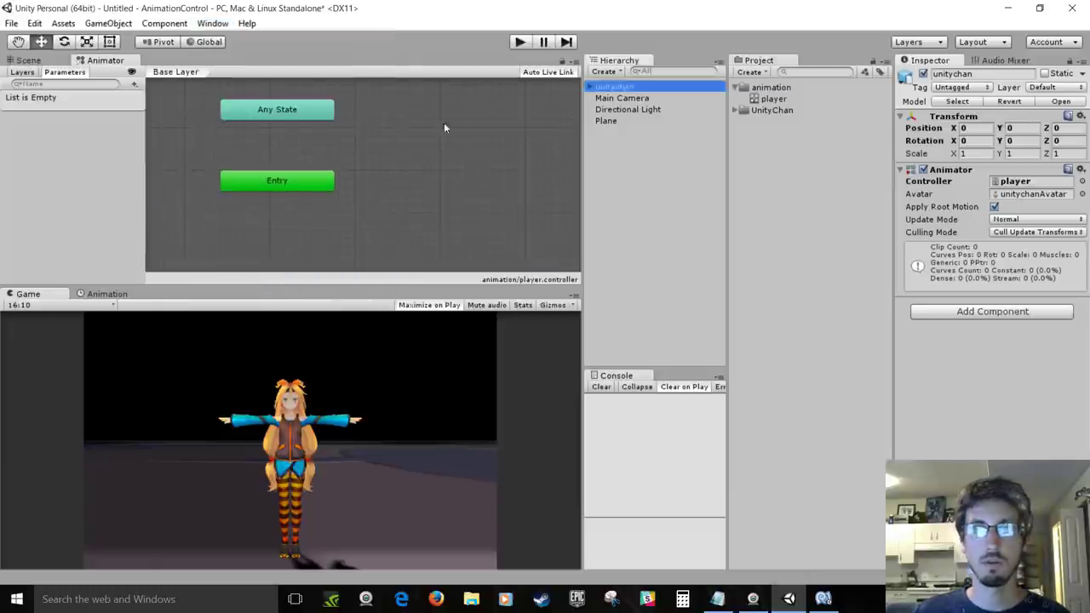
left_click(443, 123)
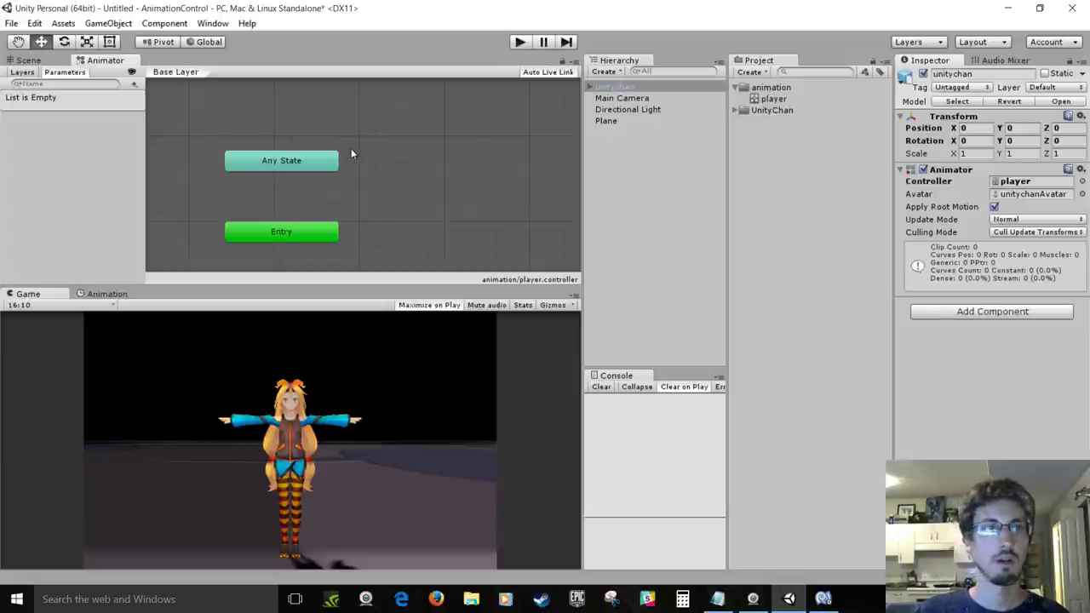
middle_click_drag(350, 150, 345, 143)
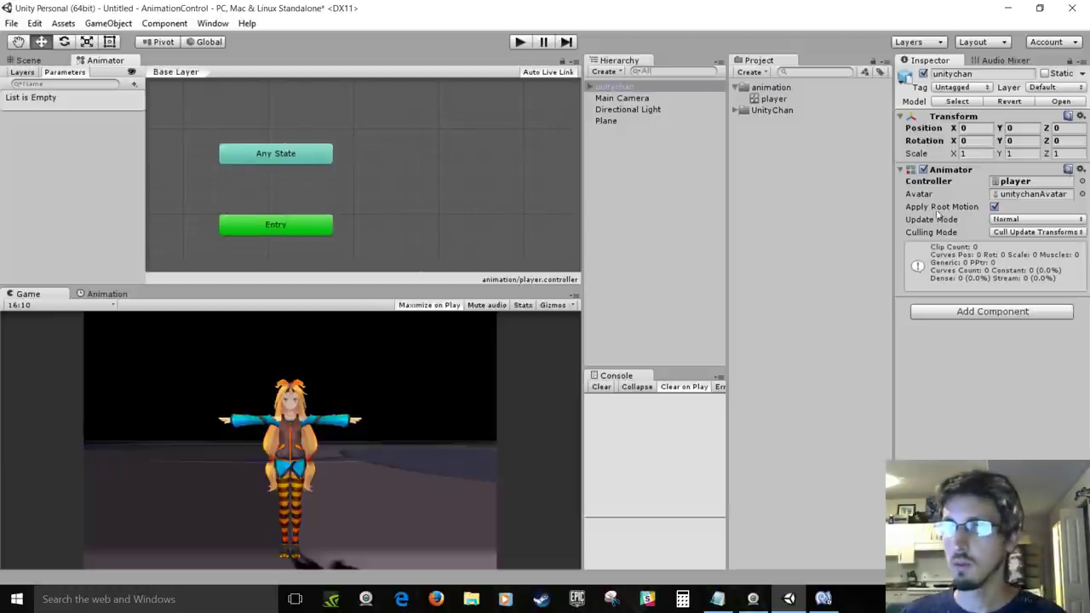
left_click(994, 207)
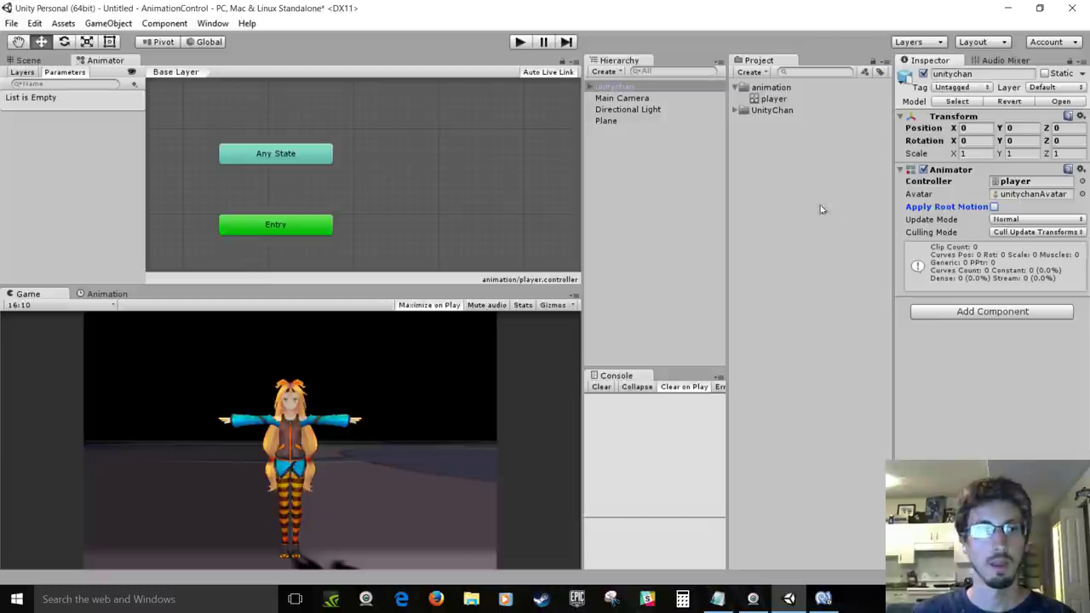
- Expand the UnityChan Animations folder and inspect the unitychan_WAIT00 clip's settings
left_click(734, 113)
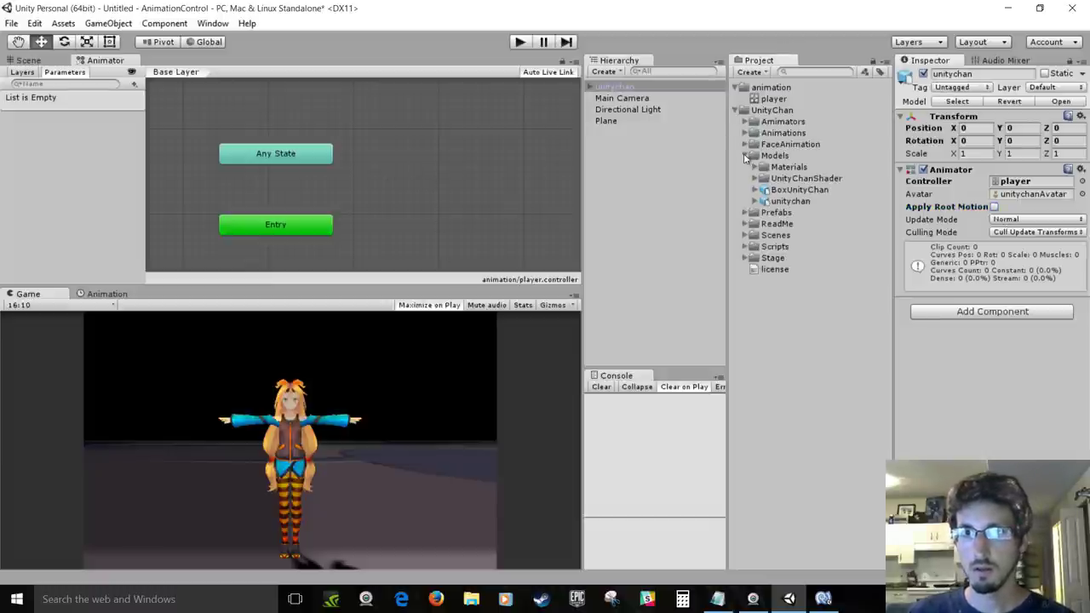
left_click(746, 156)
left_click(745, 134)
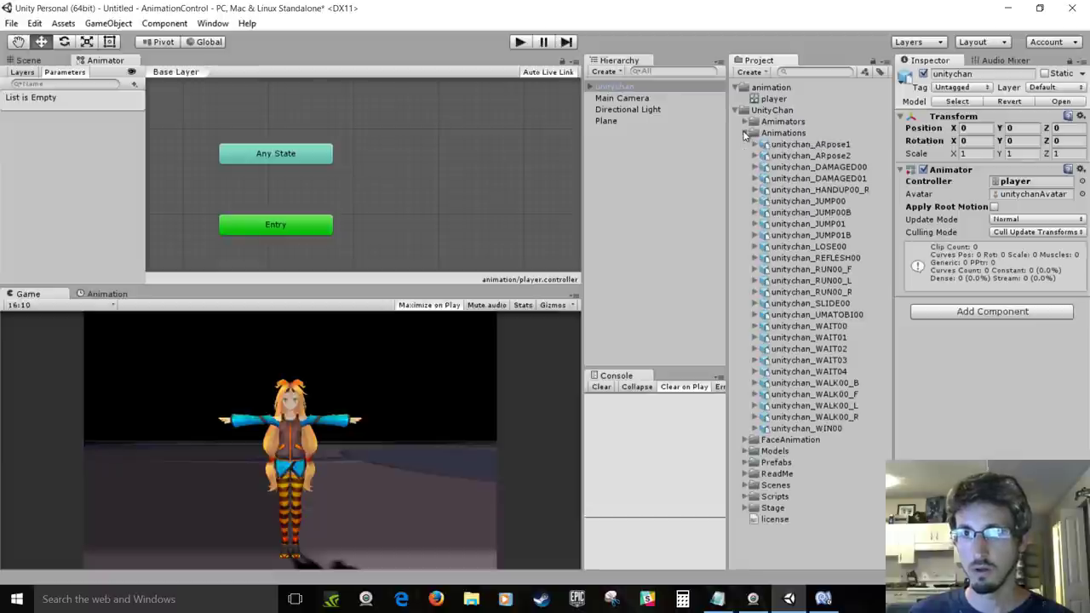
left_click(840, 328)
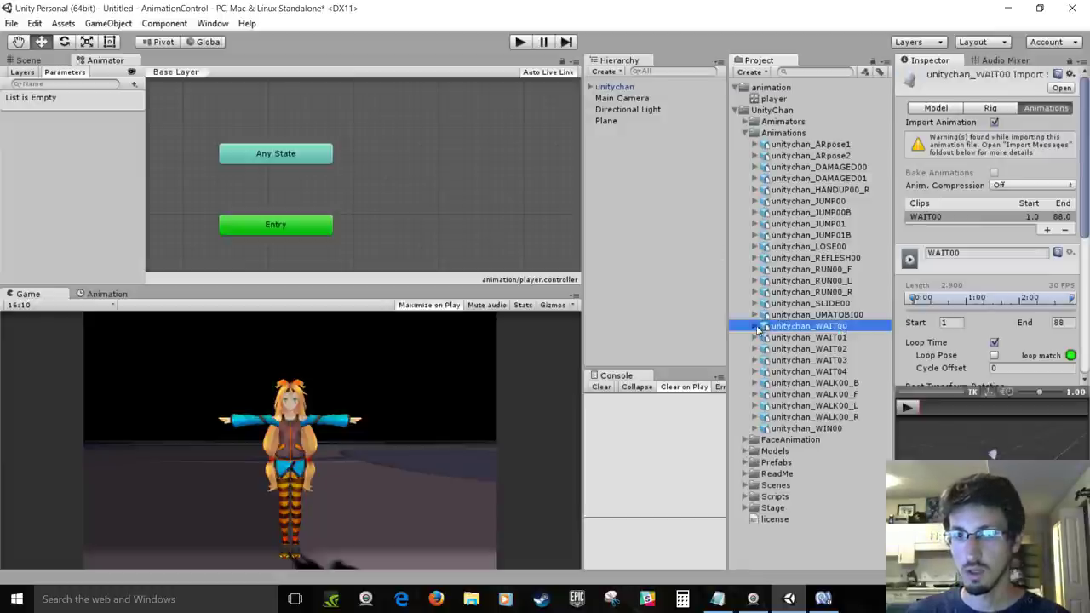
left_click(757, 327)
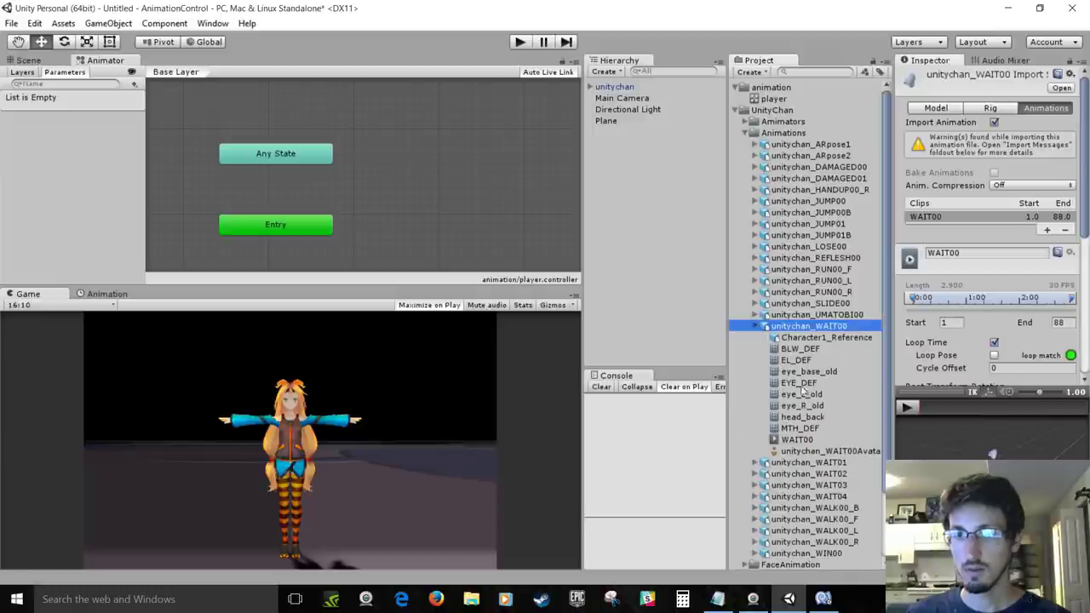
left_click(795, 441)
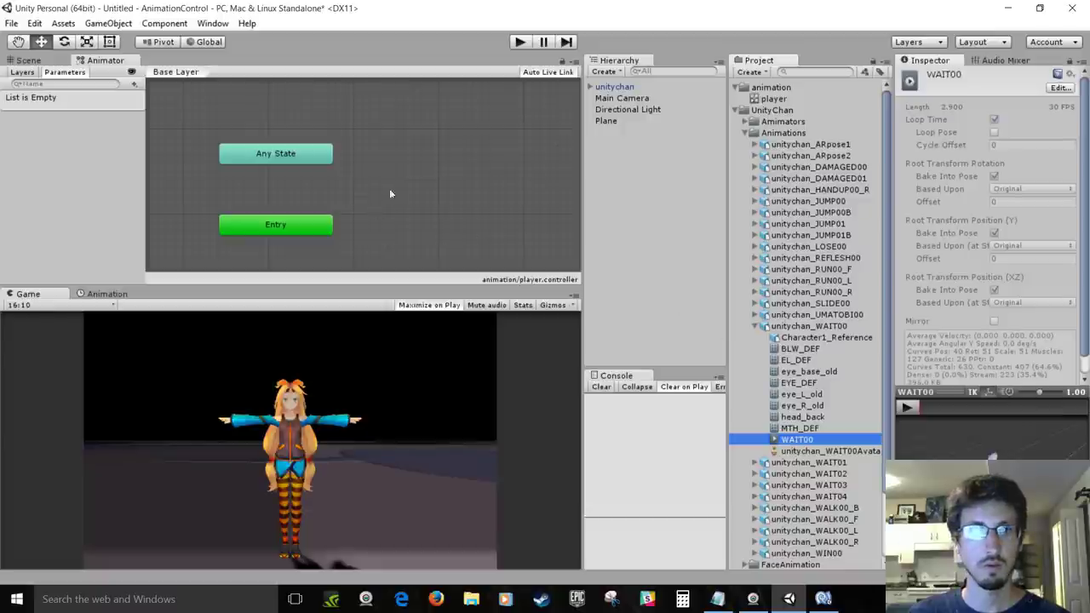
left_click(755, 326)
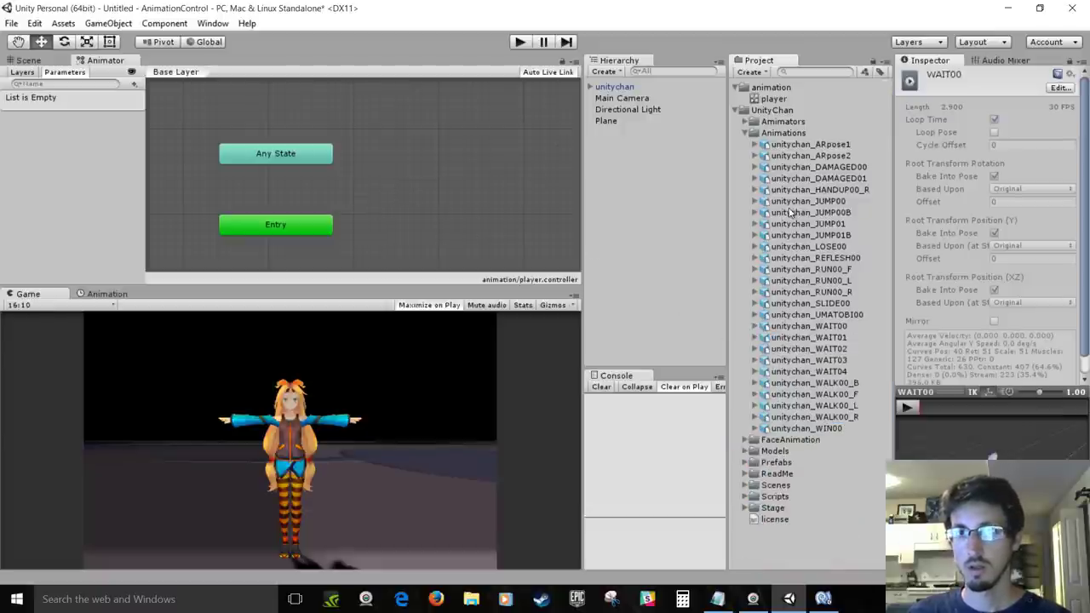
left_click(794, 326)
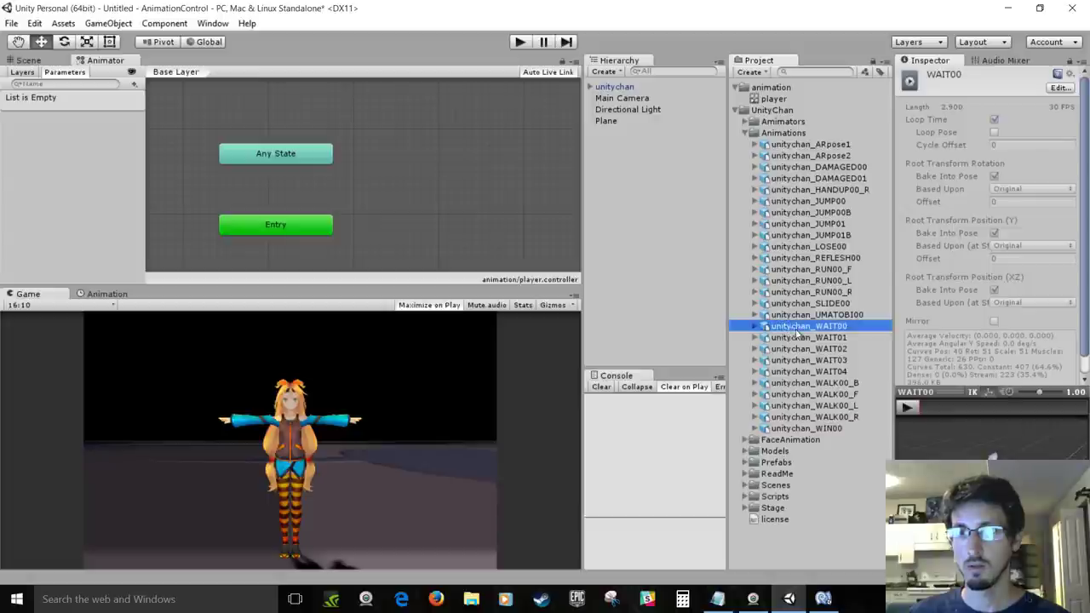
left_click(830, 375, "shift")
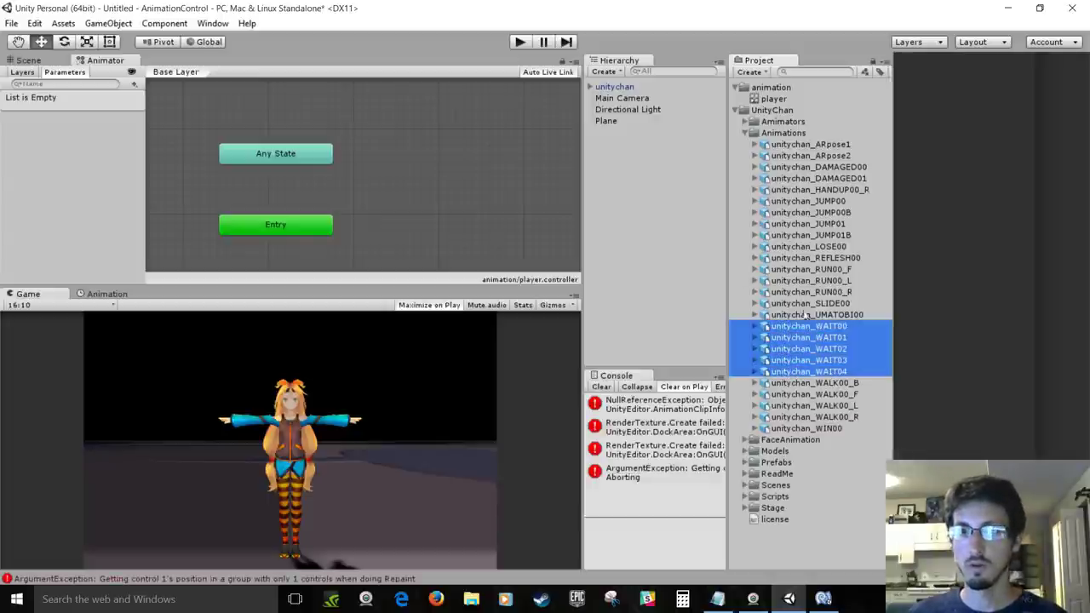
left_click(754, 326)
left_click(797, 439)
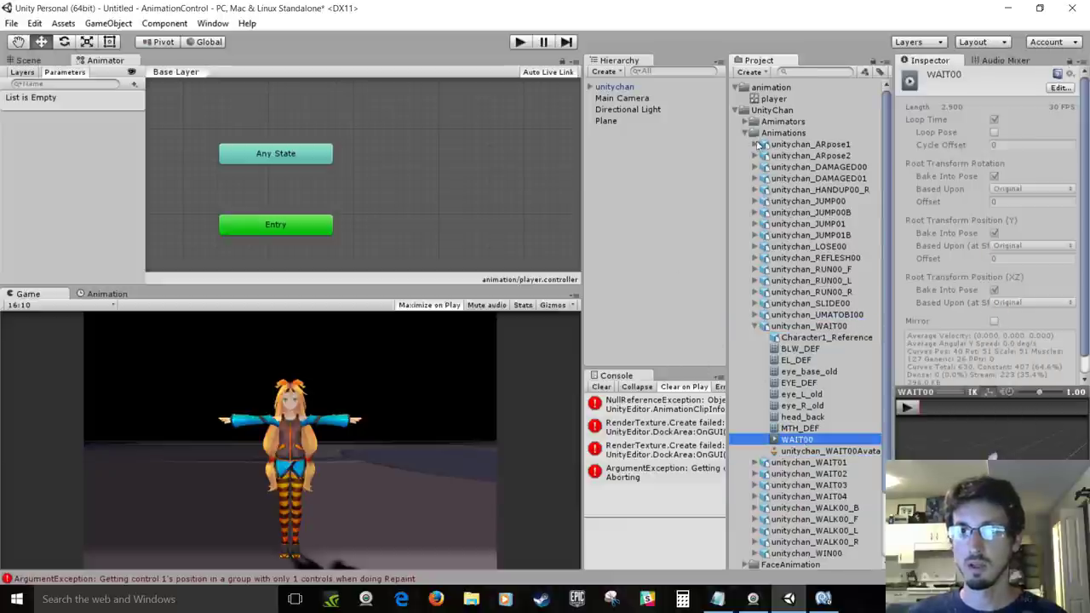
- Select unitychan_WAIT00 through WAIT04 and drag them into the Animator graph as states
left_click(756, 145)
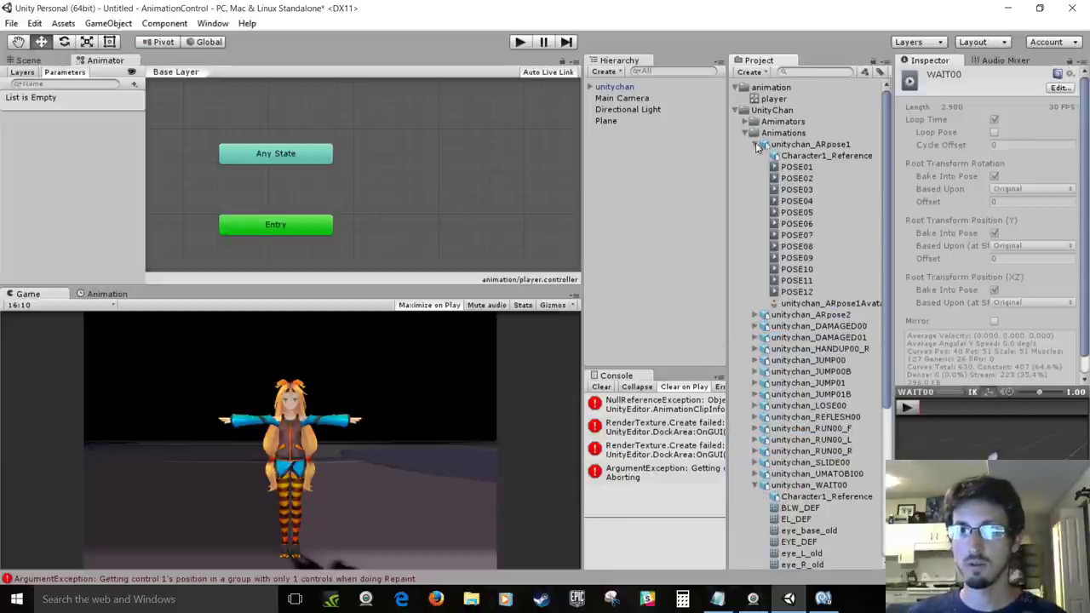
left_click(755, 146)
left_click(786, 146)
left_click(755, 145)
left_click(755, 145)
left_click(754, 326)
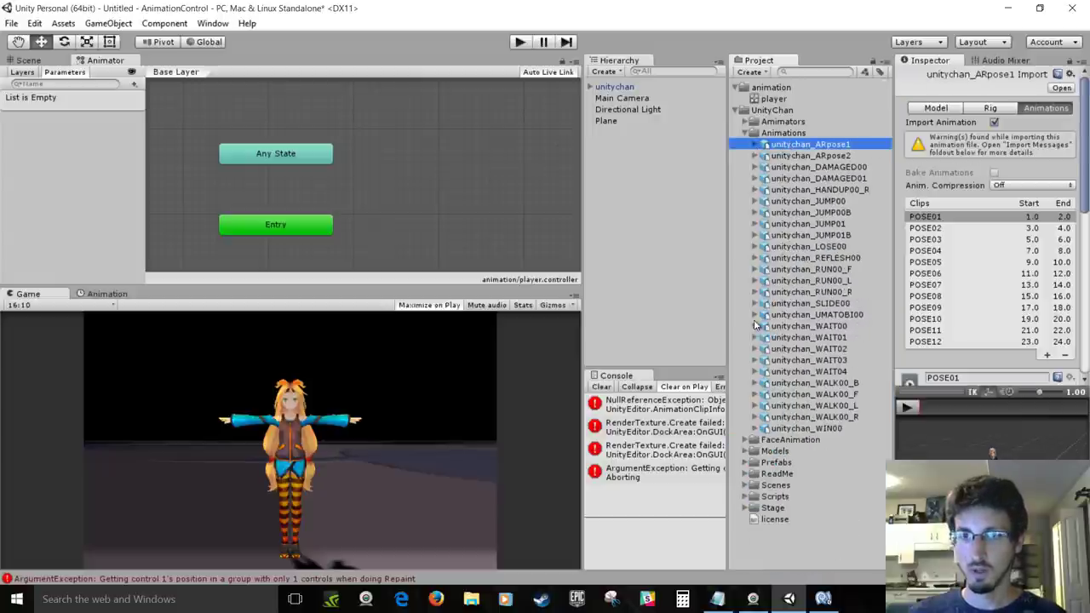
left_click(809, 326)
left_click(824, 371, "shift")
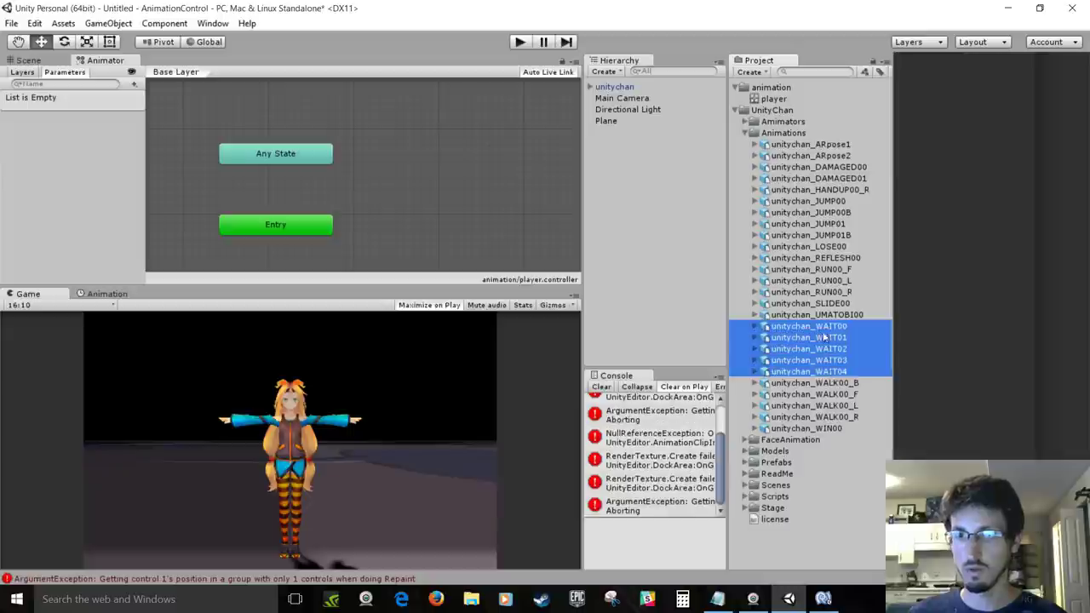
left_click_drag(823, 332, 419, 167)
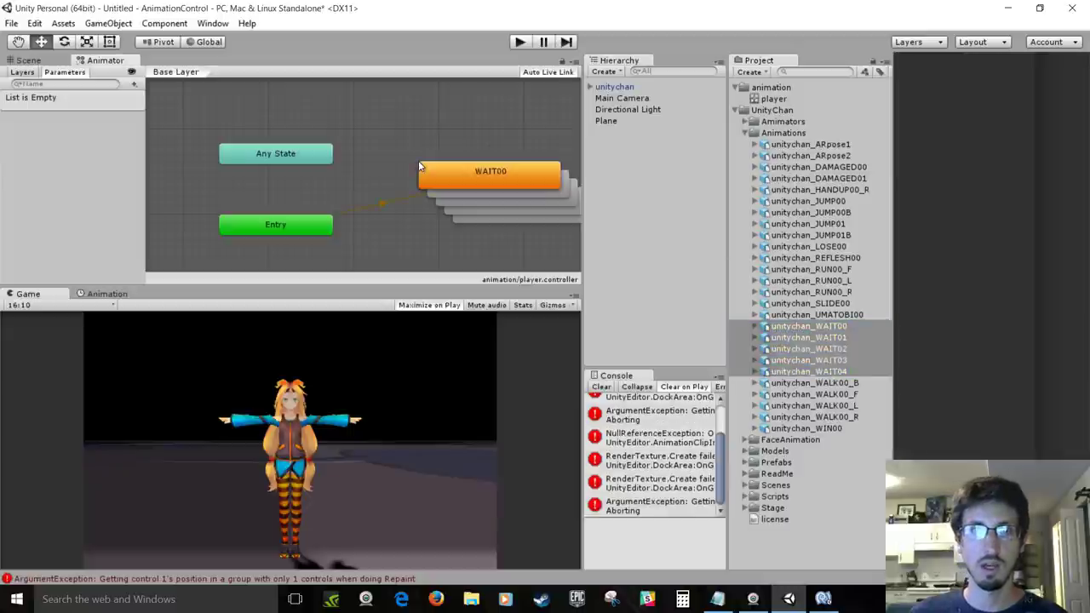
- Add the WAIT00 clip as a state and delete the duplicate WAIT00 0 state
left_click(473, 223)
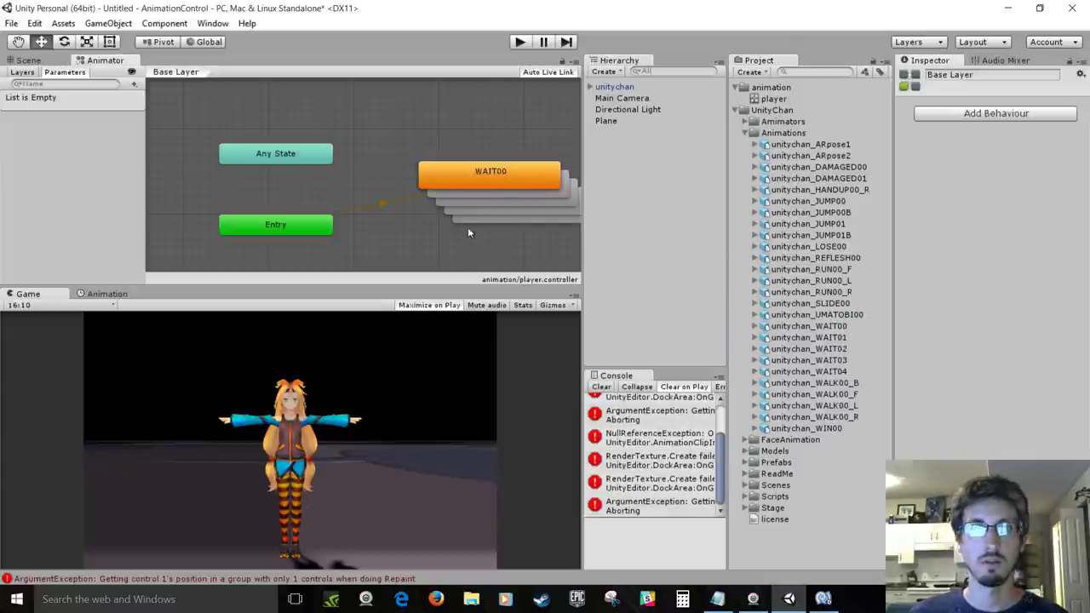
left_click_drag(488, 172, 465, 124)
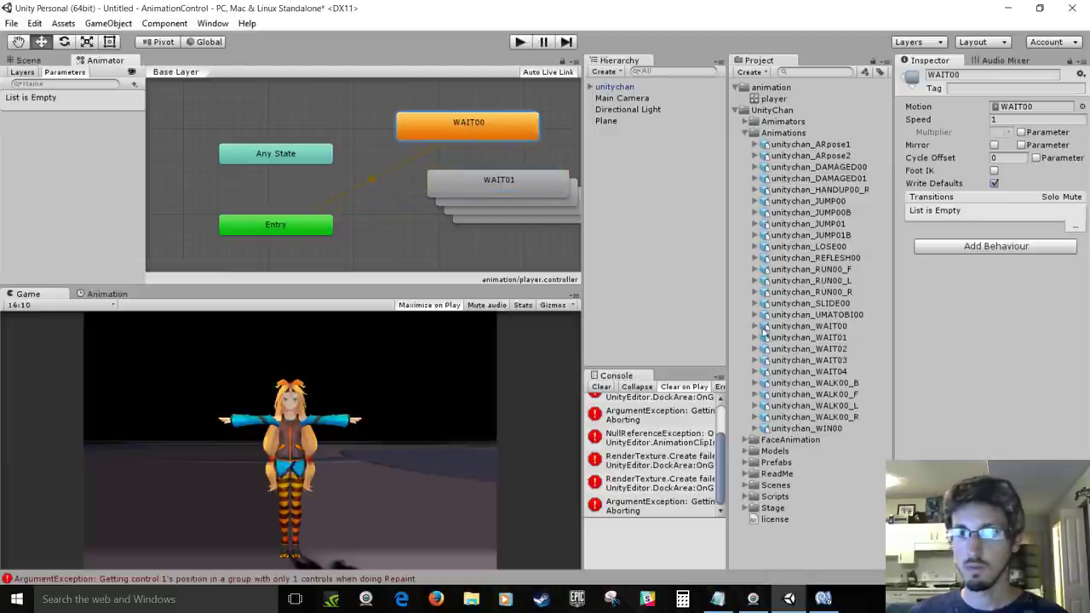
left_click(755, 326)
left_click(809, 440)
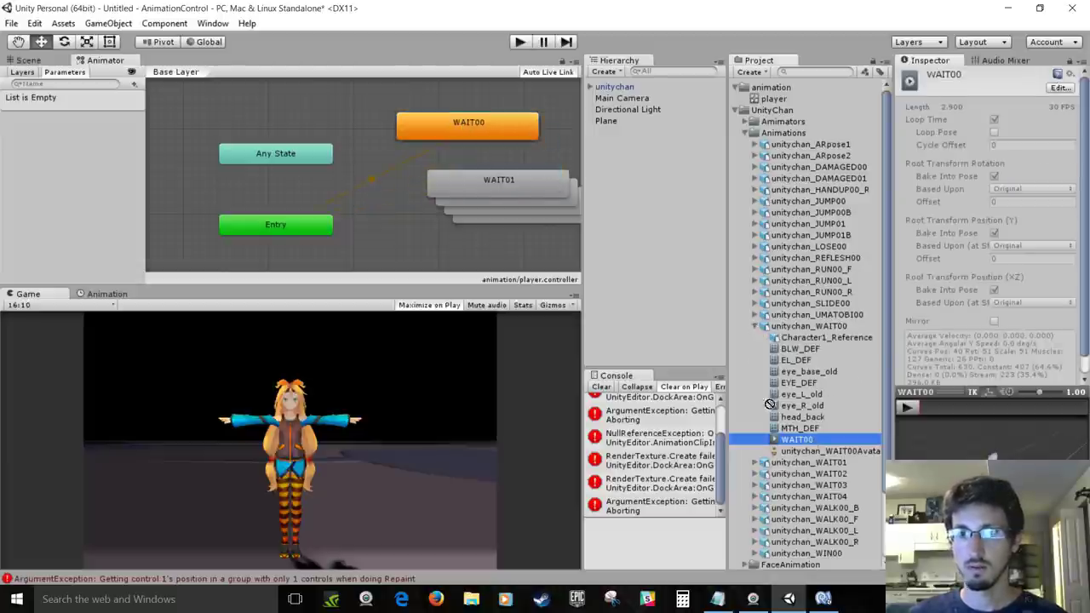
left_click_drag(795, 426, 308, 116)
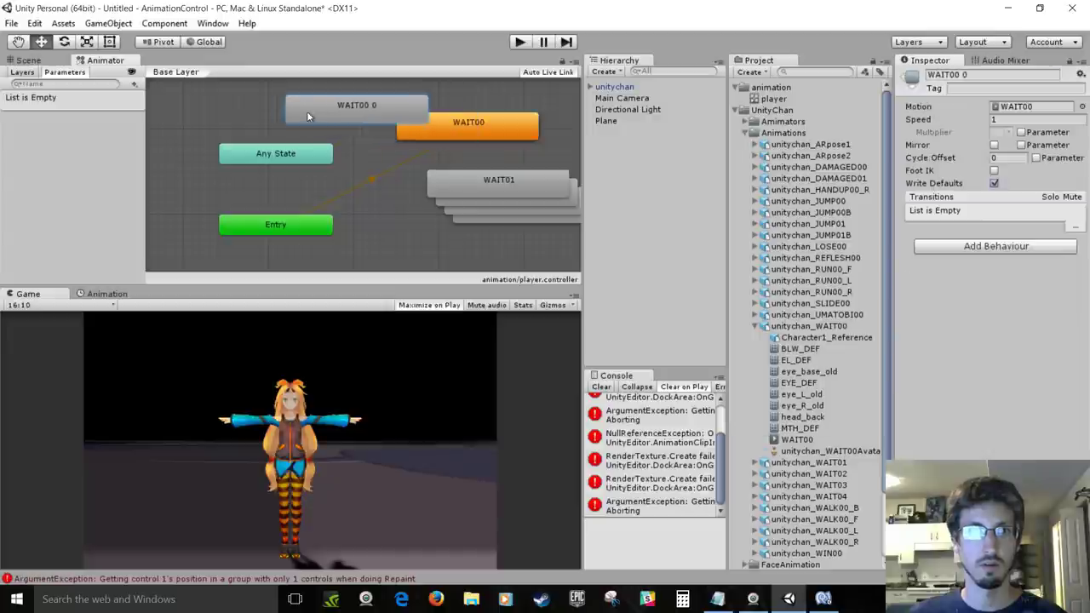
right_click(308, 114)
left_click(364, 191)
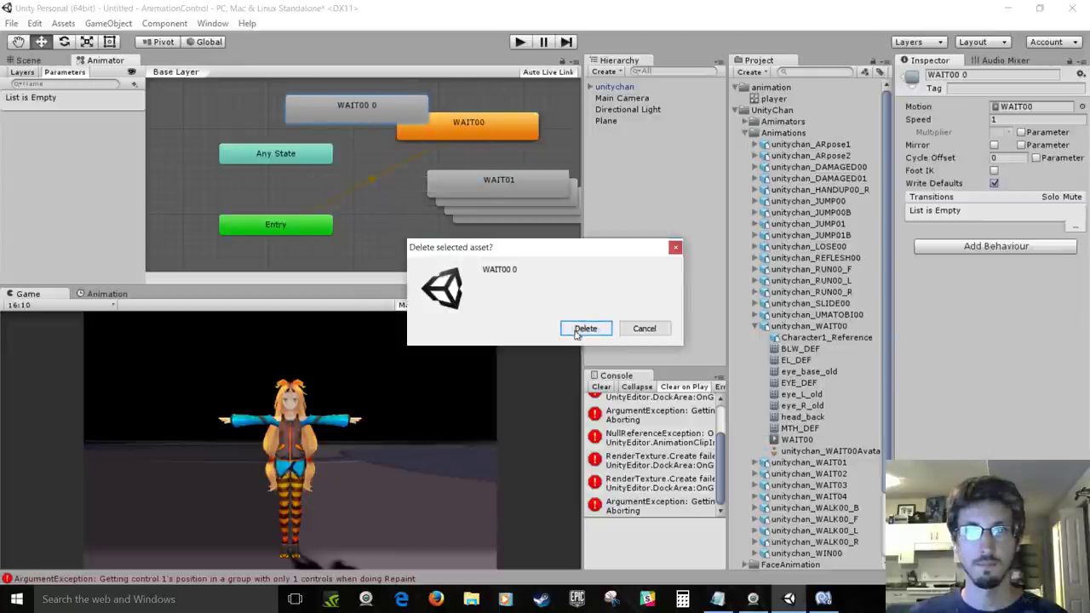
left_click(576, 331)
- Arrange WAIT00 above WAIT01 and WAIT02 in the graph, then start Play mode
left_click_drag(496, 128, 445, 120)
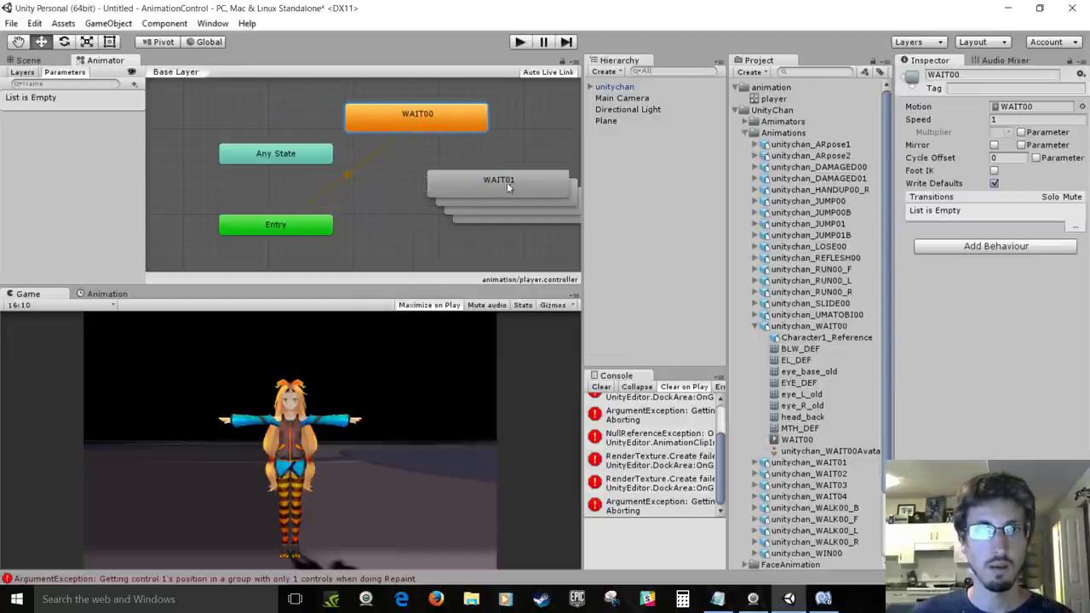
mouse_move(507, 184)
left_mouse_down()
mouse_move(429, 240)
mouse_move(484, 147)
left_mouse_up()
left_click_drag(422, 111, 397, 102)
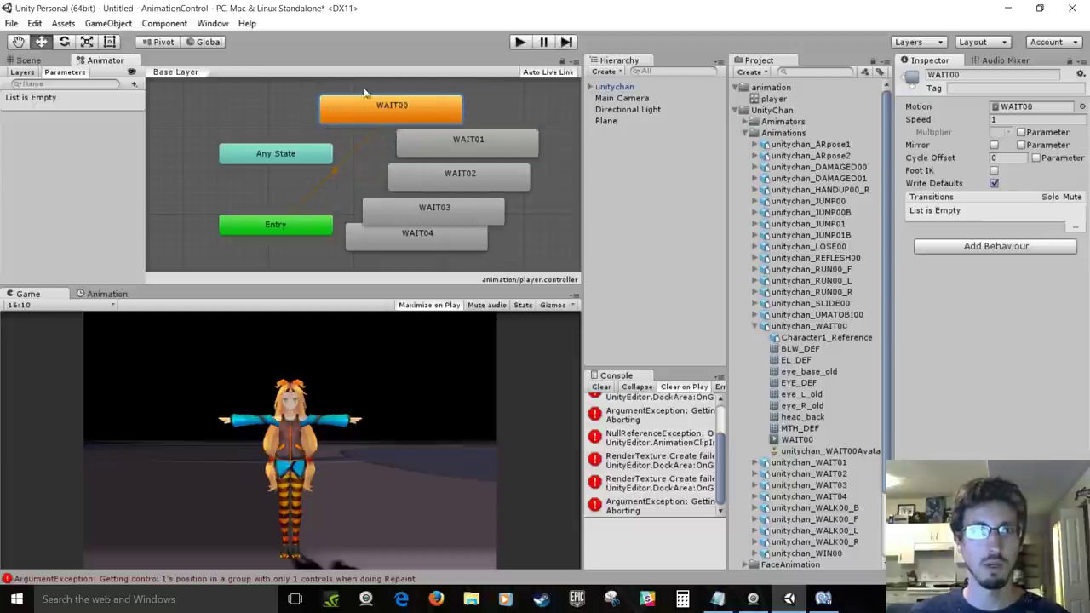
left_click(517, 43)
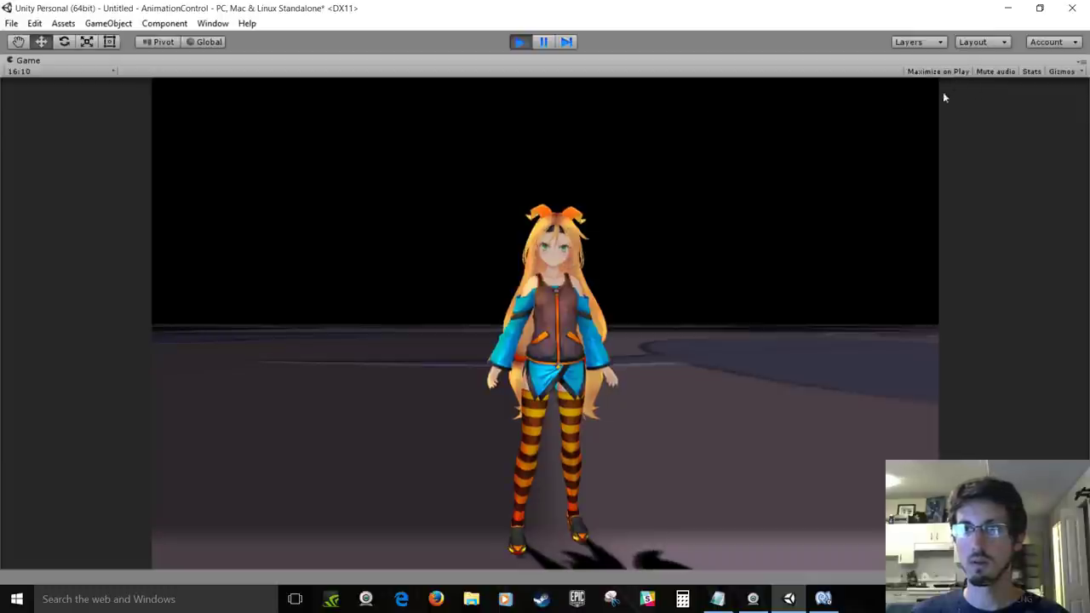
- Restart Play mode and pan the state graph into view
left_click(518, 43)
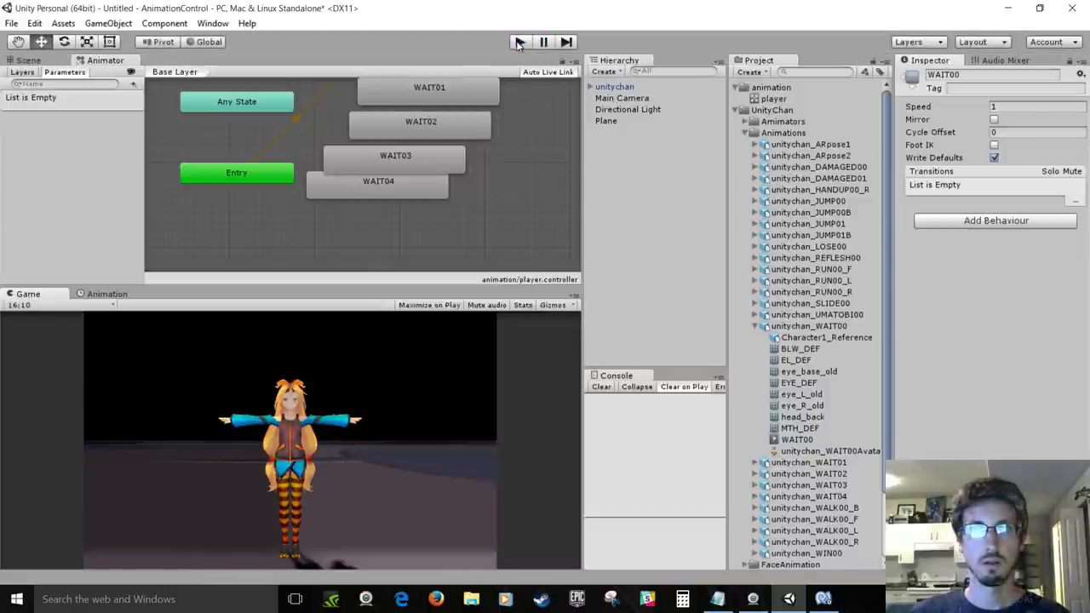
left_click(518, 42)
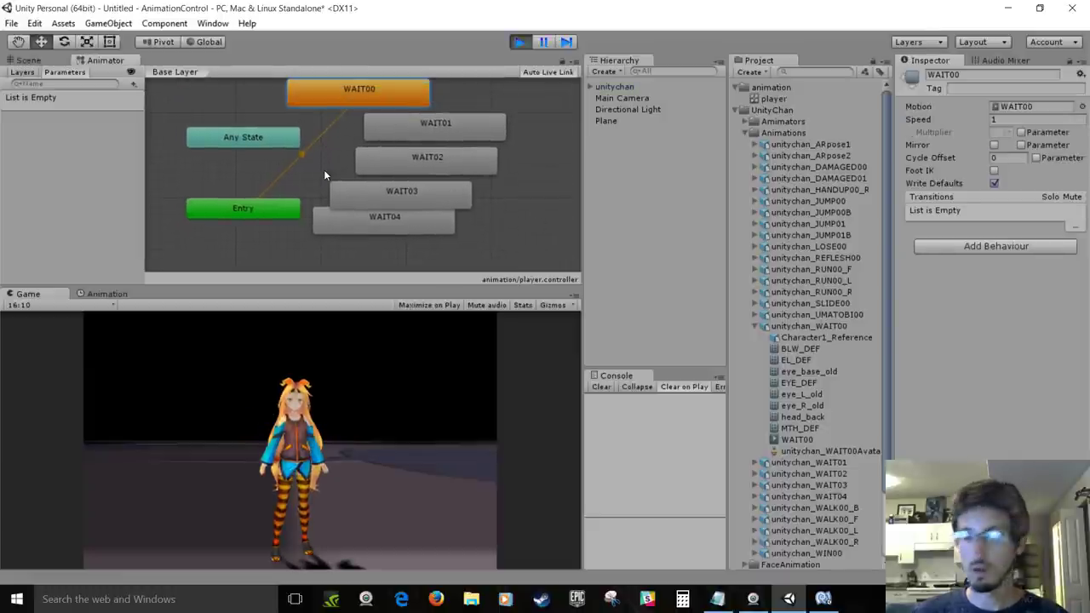
mouse_move(324, 169)
middle_mouse_down()
mouse_move(730, 315)
mouse_move(430, 67)
mouse_move(730, 134)
mouse_move(376, 157)
middle_mouse_up()
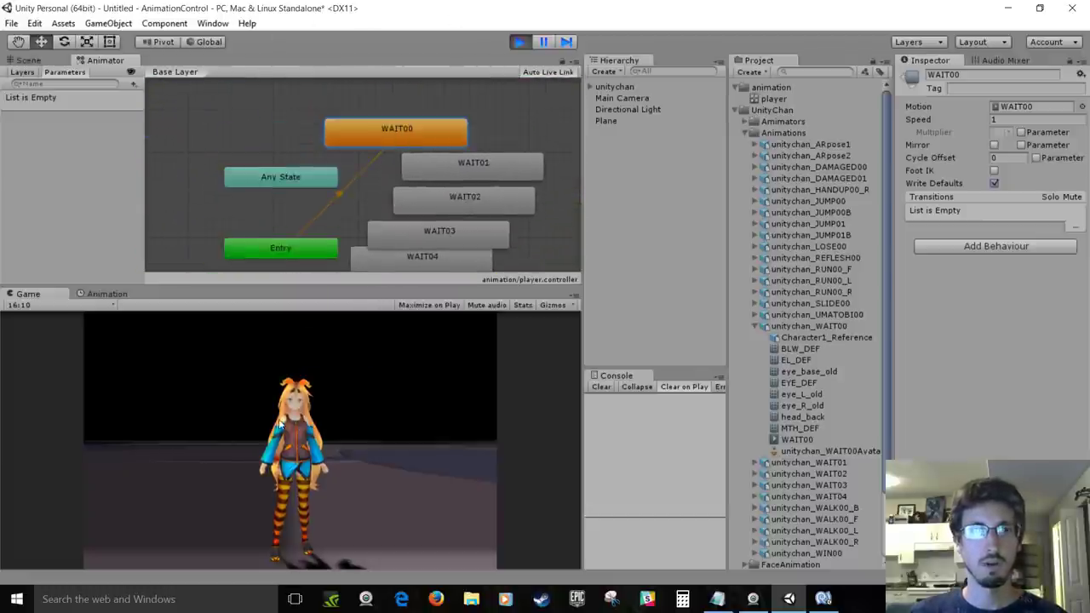
middle_click_drag(385, 126, 341, 123)
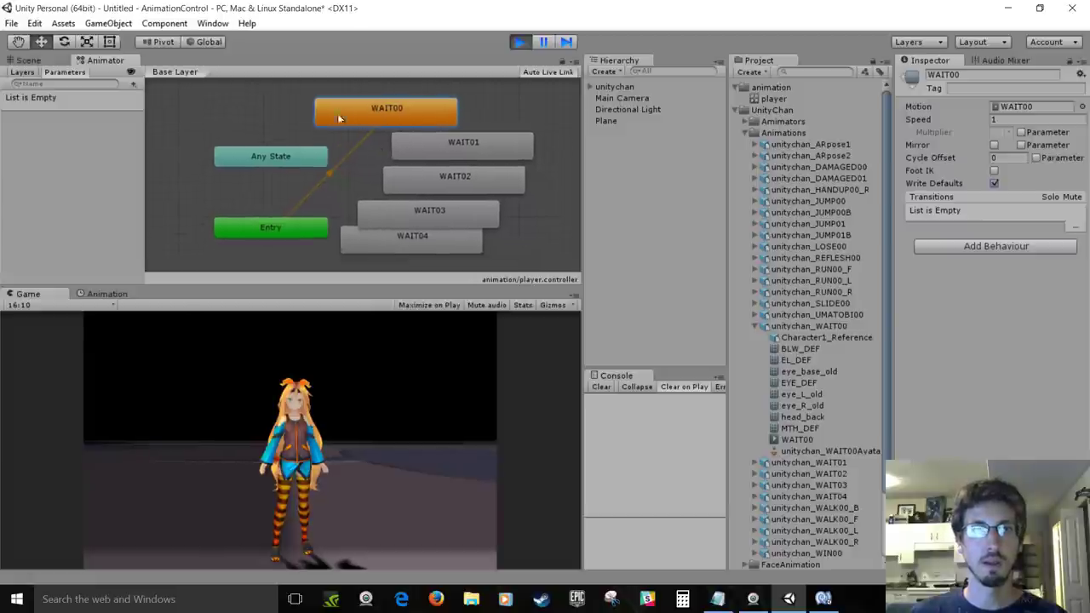
- Set WAIT01, WAIT02, WAIT03 and then WAIT04 as the layer default state in turn
right_click(451, 145)
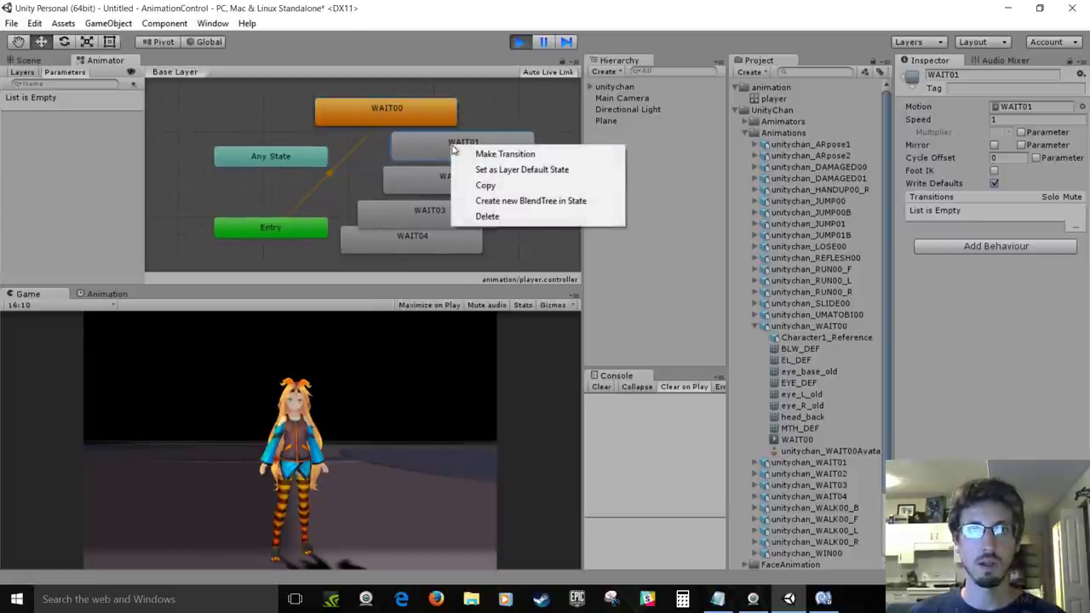
left_click(552, 175)
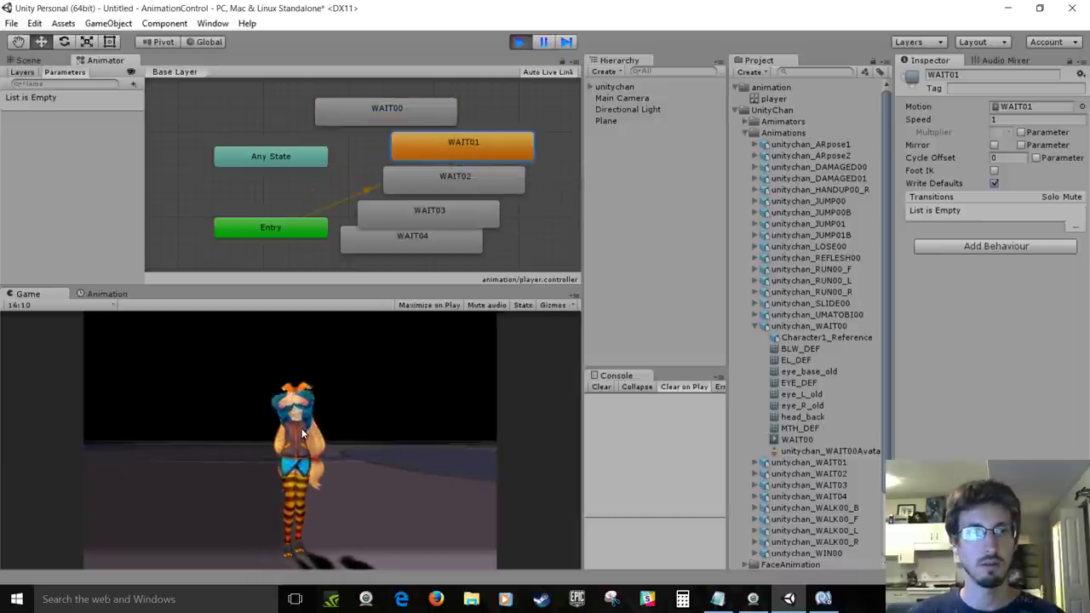
right_click(457, 177)
left_click(528, 204)
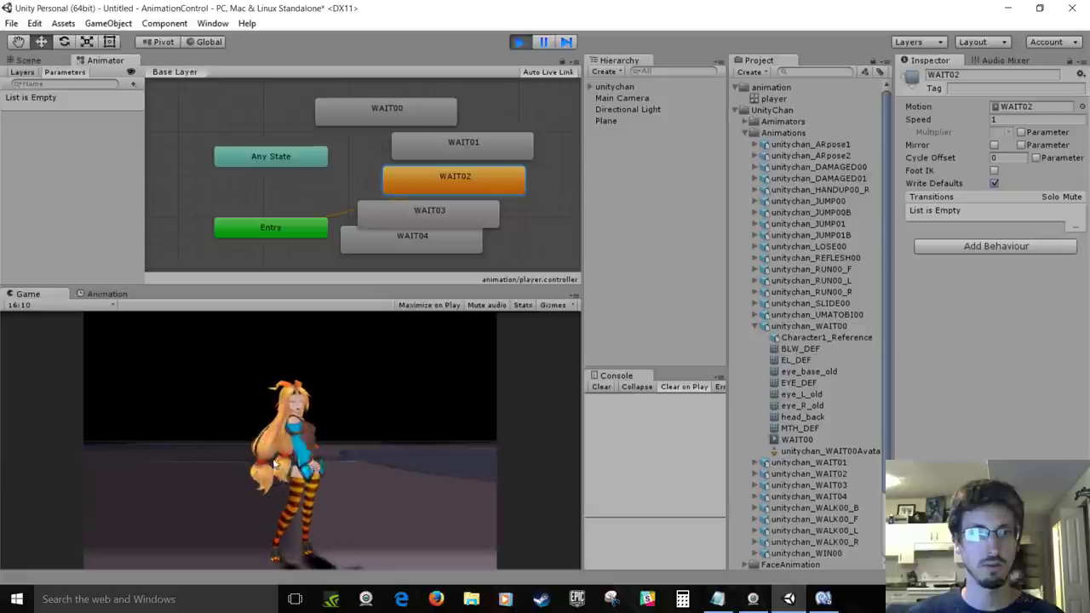
right_click(445, 211)
left_click(520, 238)
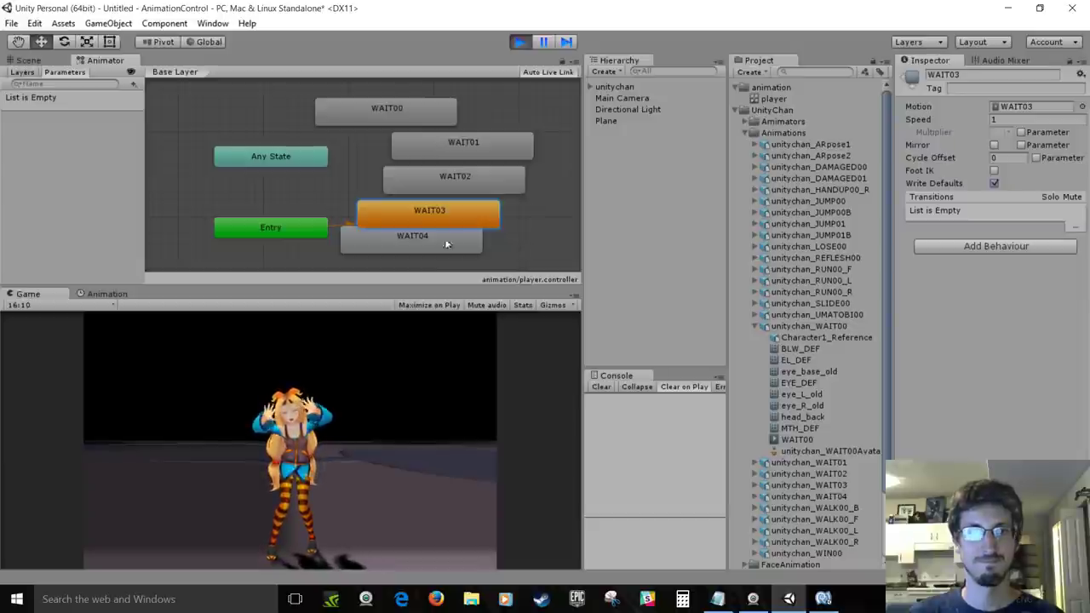
right_click(423, 240)
left_click(491, 264)
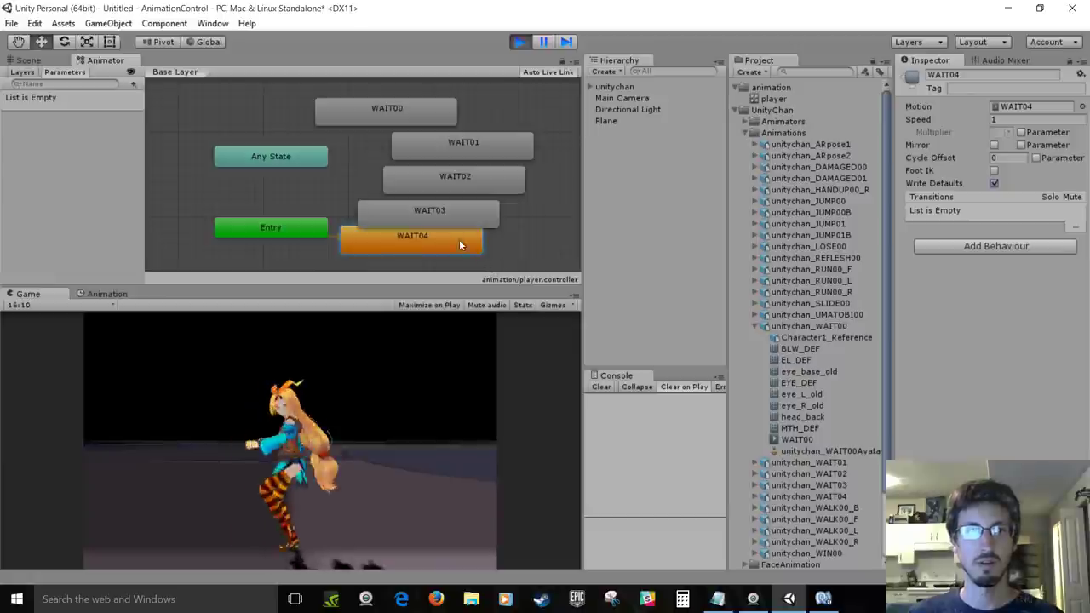
- Make WAIT00 the layer default state again and move it to the left
left_click_drag(463, 244, 480, 252)
right_click(383, 116)
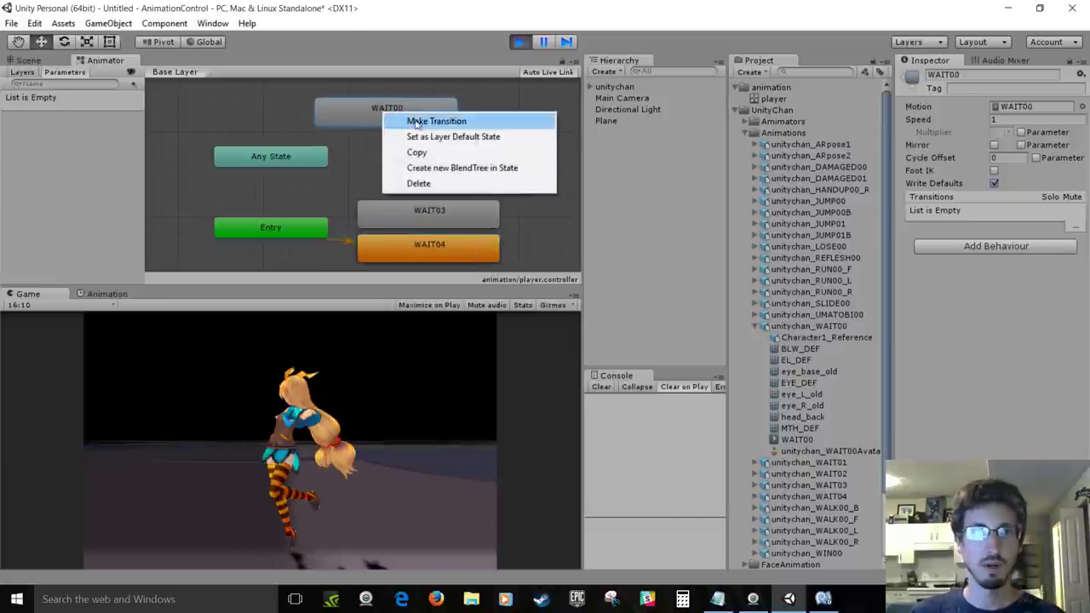
left_click(481, 142)
left_click_drag(407, 115, 300, 116)
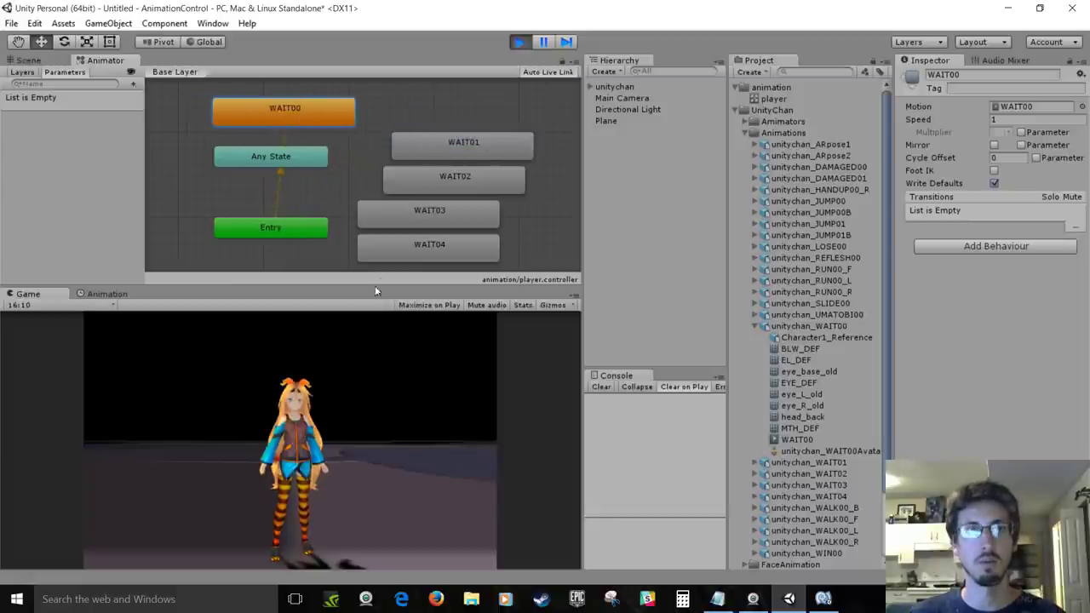
- Stop Play mode and add a transition from WAIT01 to WAIT00
left_click(520, 43)
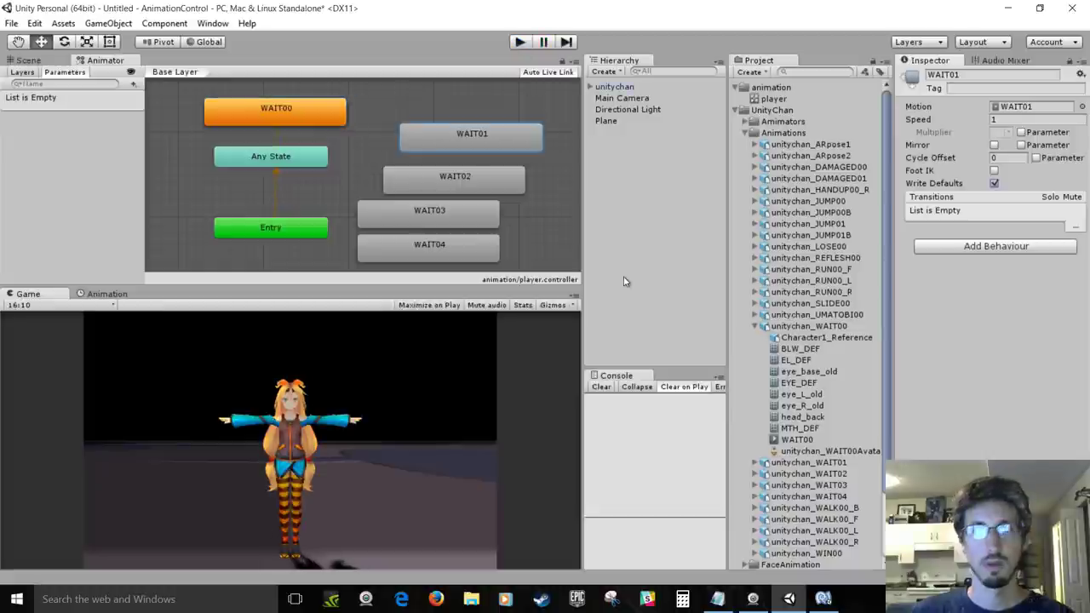
left_click_drag(494, 130, 494, 121)
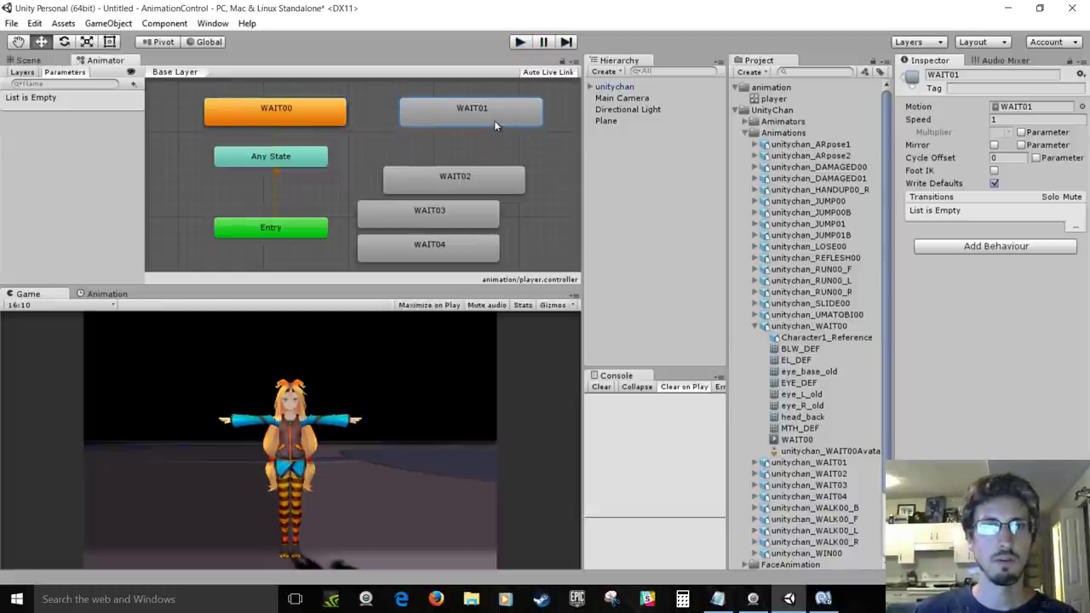
right_click(453, 114)
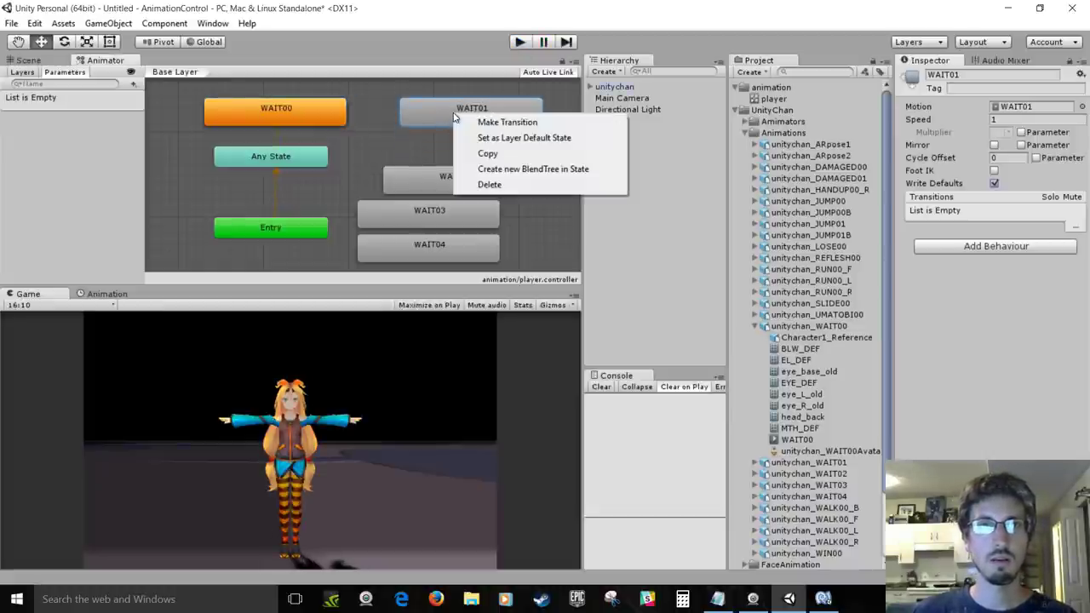
left_click(490, 122)
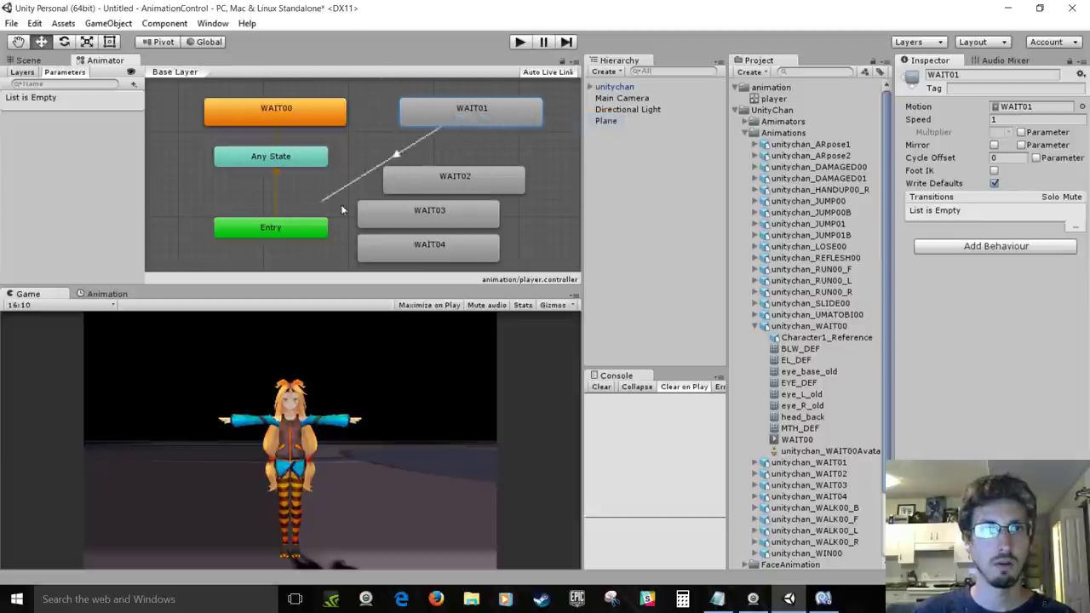
left_click(264, 114)
left_click_drag(284, 111, 259, 111)
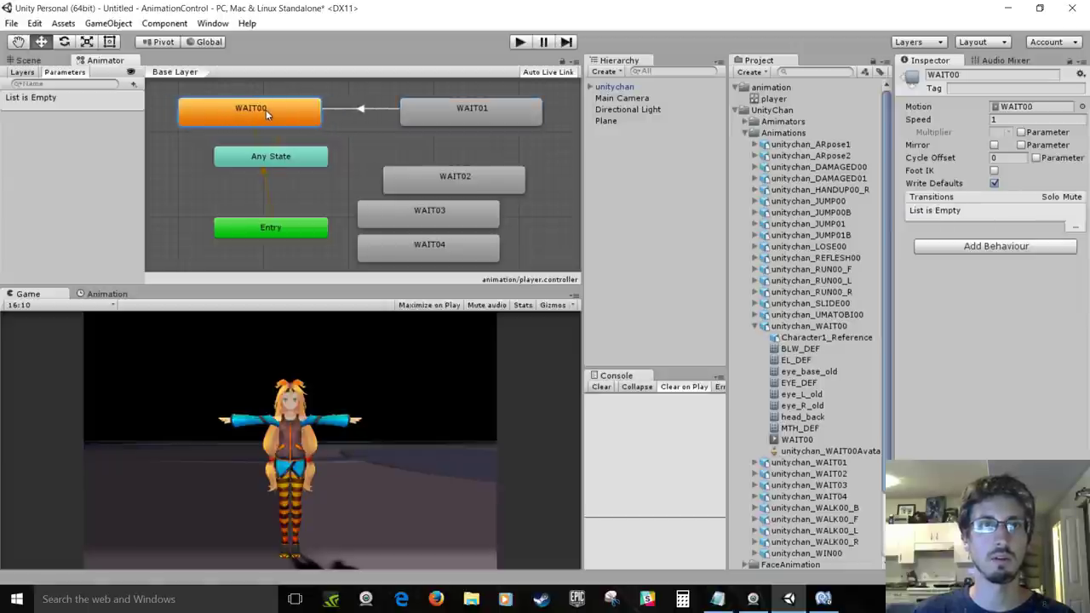
- Make WAIT01 the layer default state and test it twice in Play mode
right_click(452, 122)
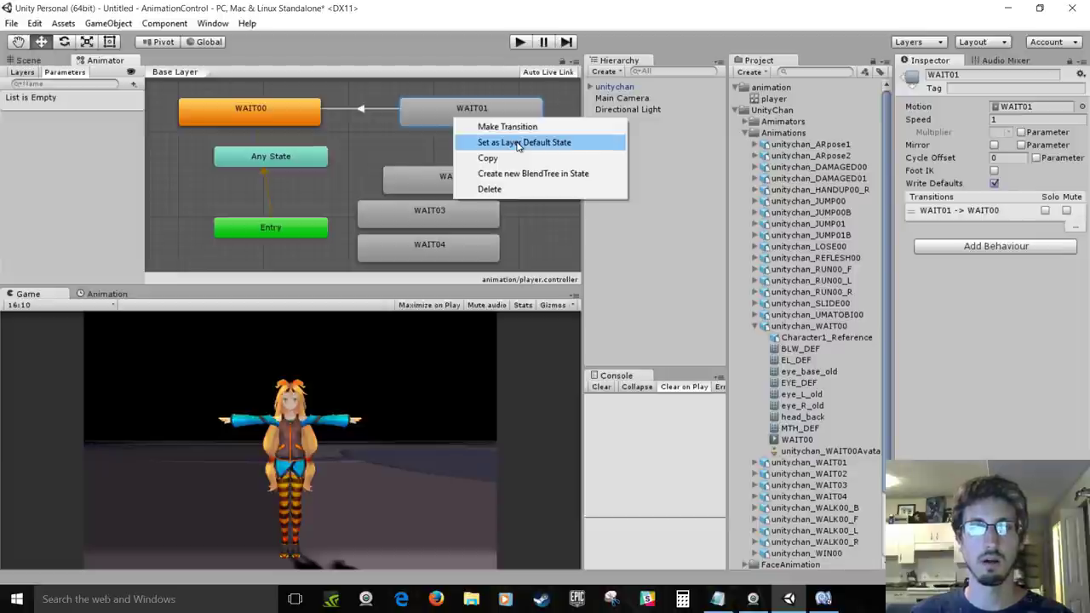
left_click(517, 143)
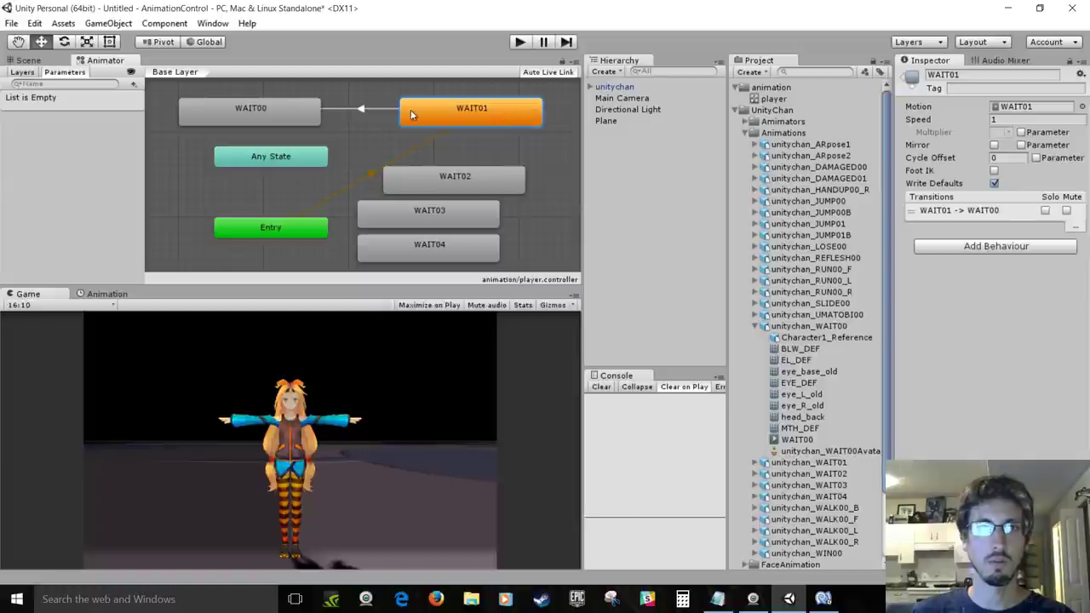
left_click(519, 42)
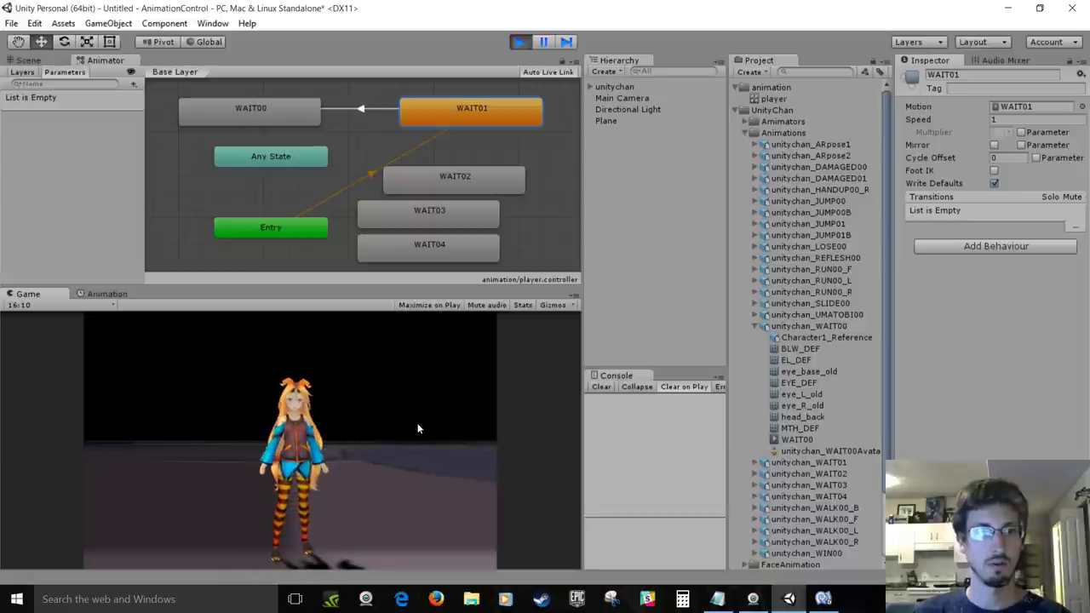
left_click(520, 41)
left_click(613, 86)
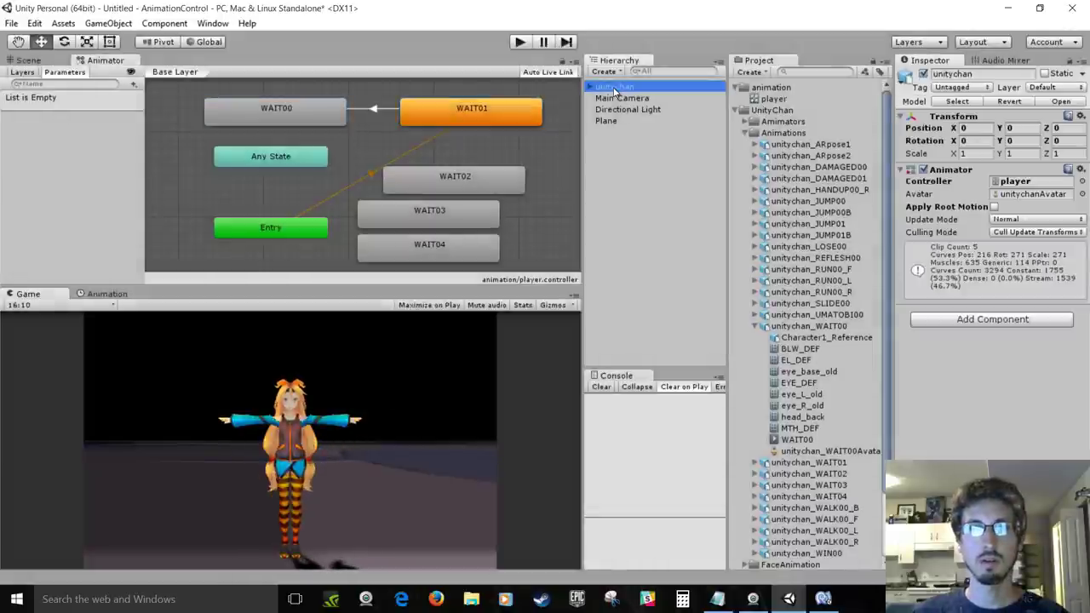
left_click(520, 43)
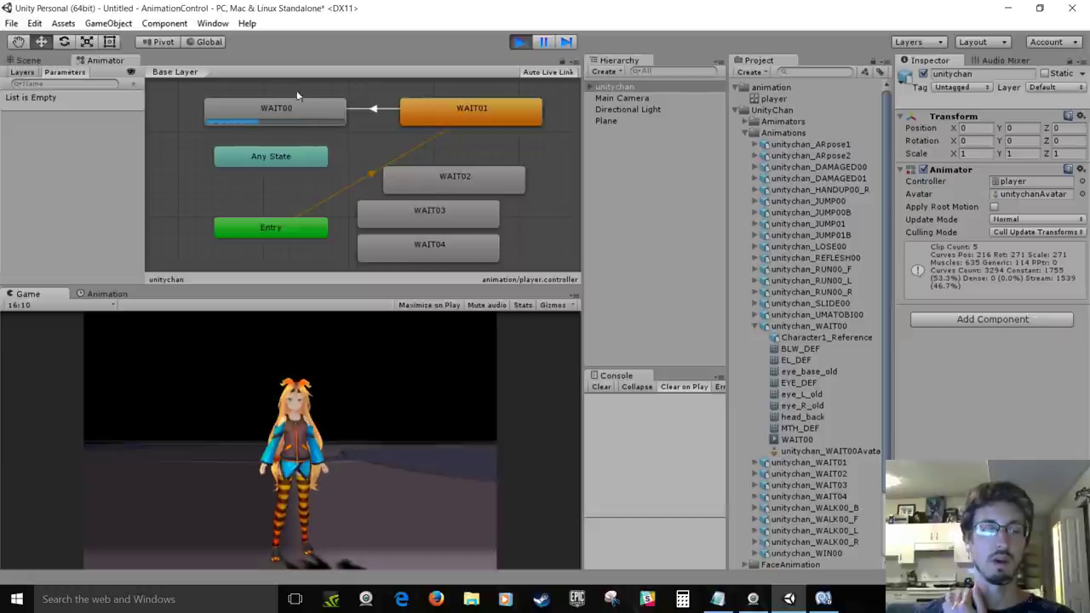
key("ctrl+p")
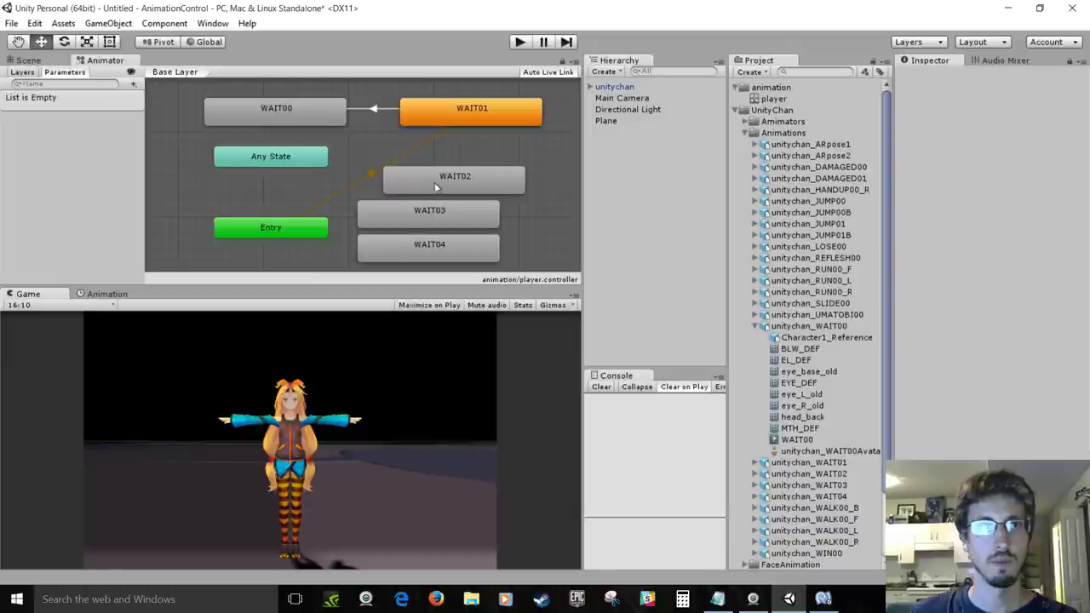
- Restore WAIT00 as default state and add a WAIT02-to-WAIT00 transition
right_click(273, 118)
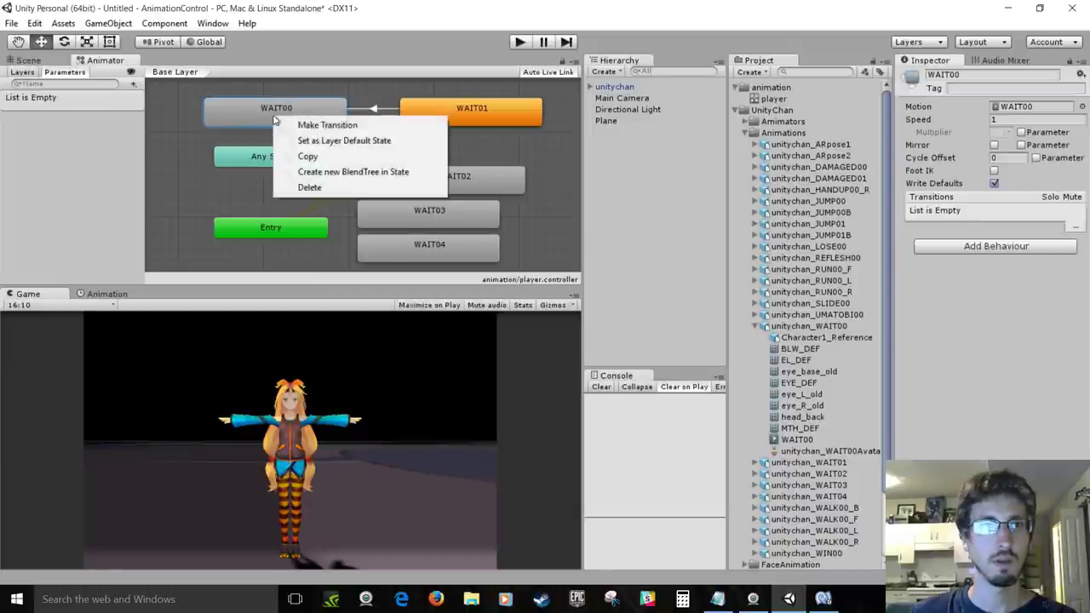
left_click(369, 141)
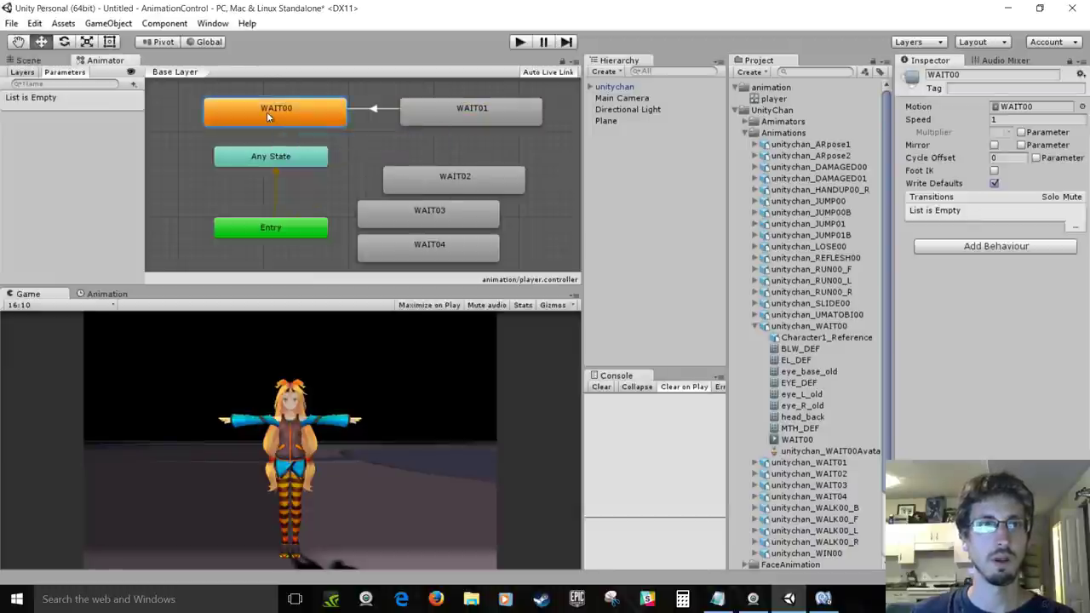
left_click(423, 175)
right_click(424, 176)
left_click(478, 185)
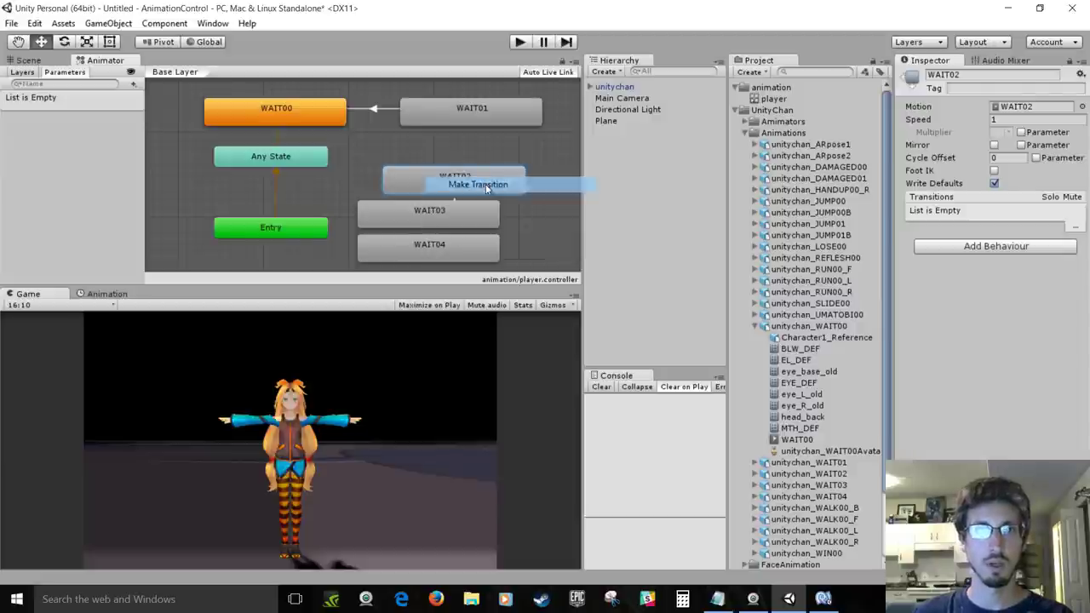
left_click(274, 111)
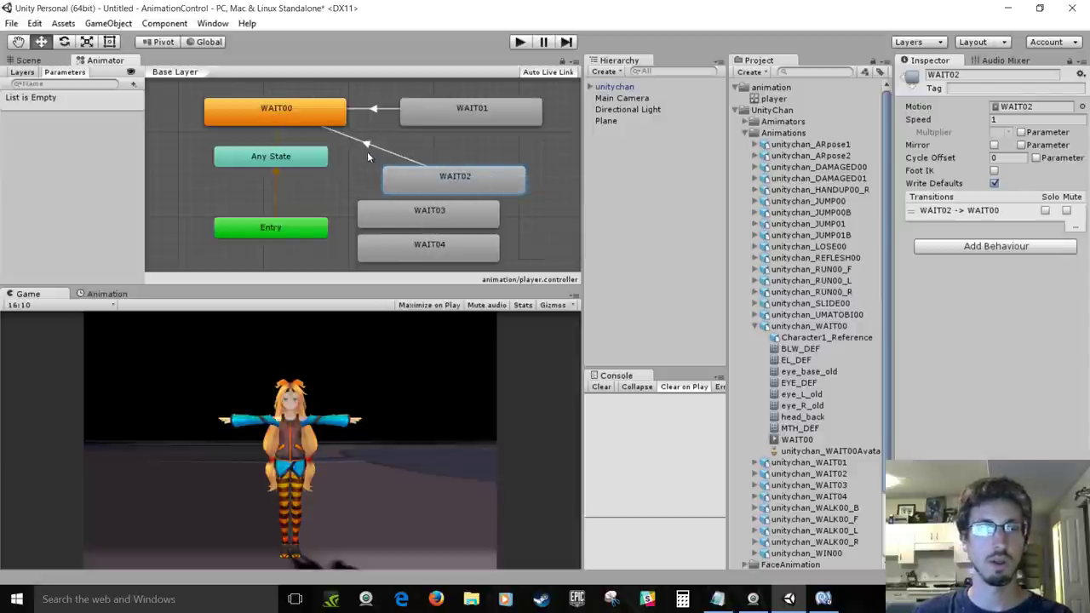
left_click(366, 143)
- Add transitions from WAIT03 and from WAIT04 to WAIT00
left_click(406, 220)
right_click(407, 221)
left_click(442, 236)
left_click(299, 110)
left_click(407, 250)
right_click(407, 249)
left_click(434, 260)
left_click(293, 112)
- Delete the stray transition from WAIT03 to WAIT01
left_click(460, 171)
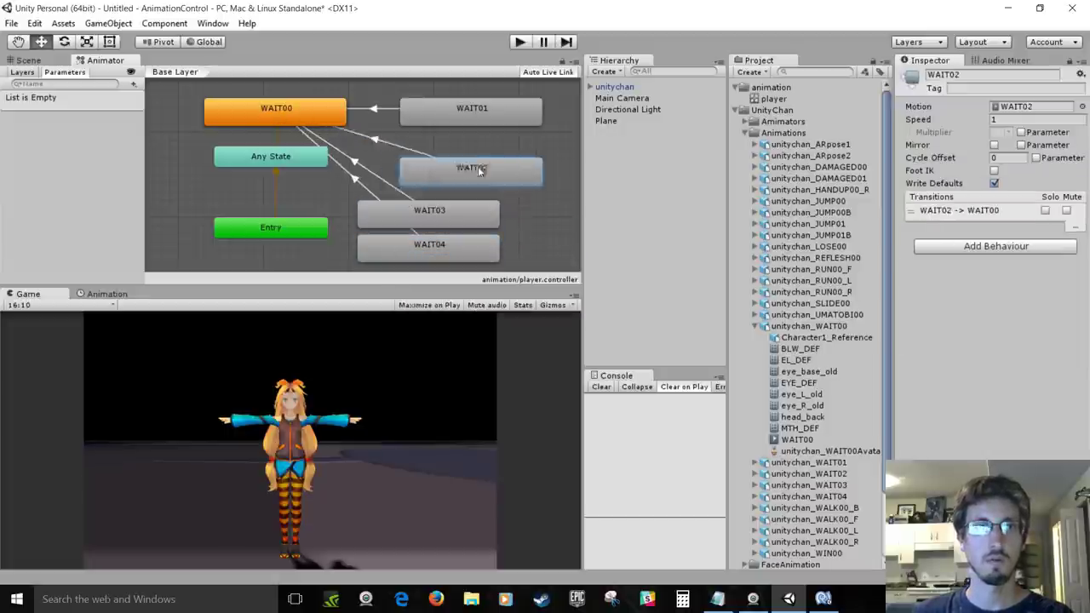
left_click_drag(460, 170, 509, 169)
right_click(379, 207)
left_click(426, 216)
left_click(441, 109)
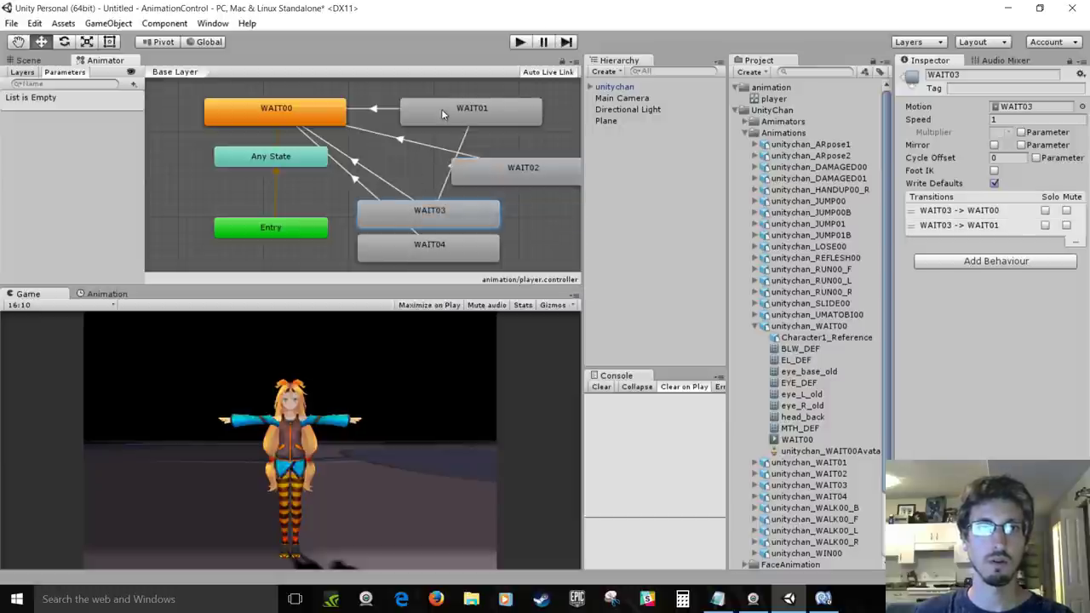
left_click_drag(503, 174, 537, 183)
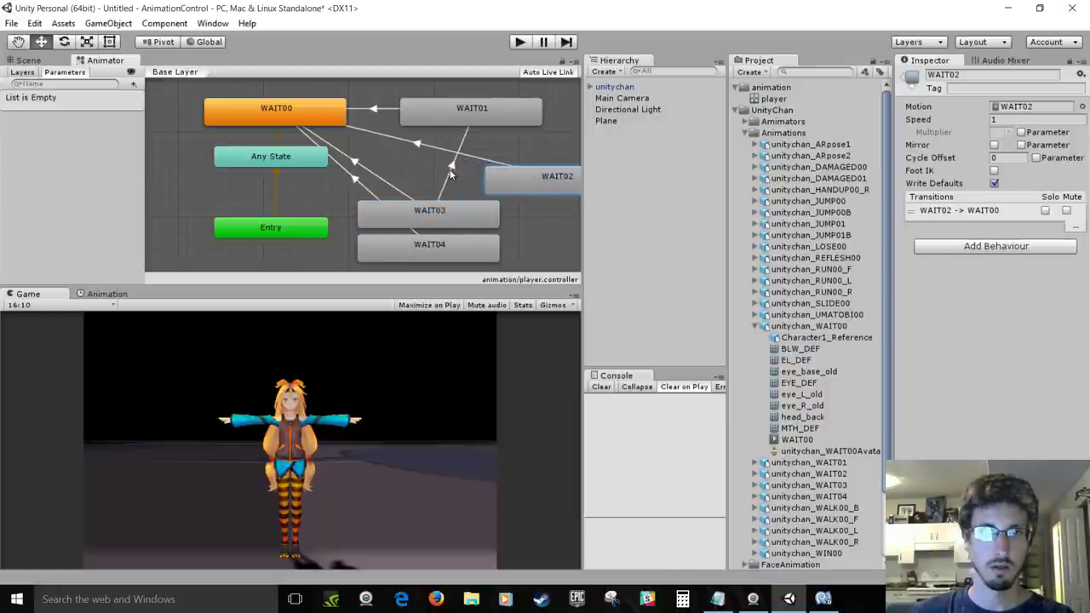
left_click(451, 174)
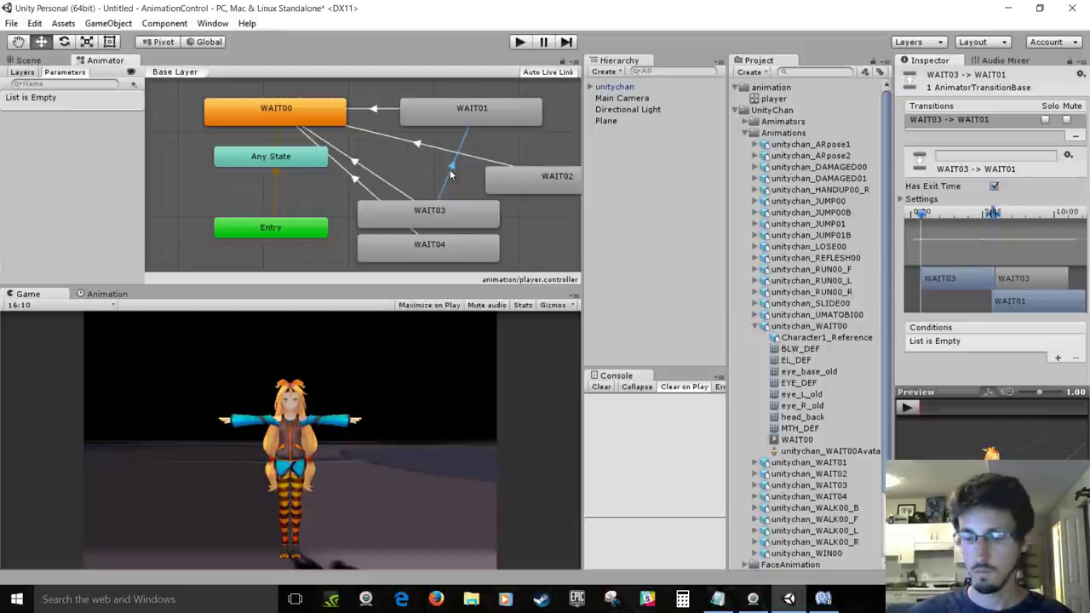
key("Delete")
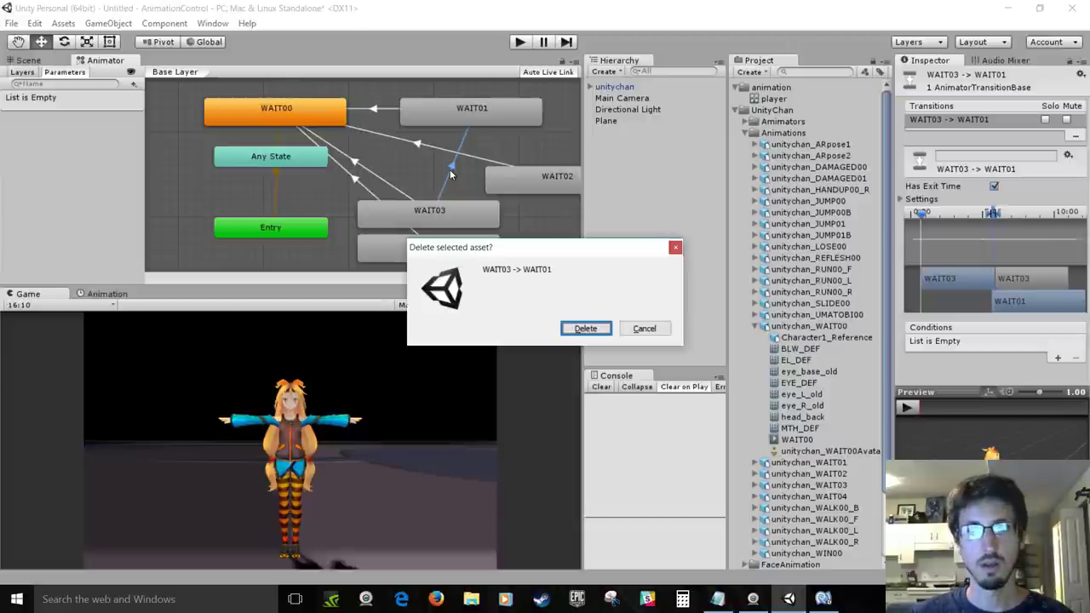
left_click(586, 329)
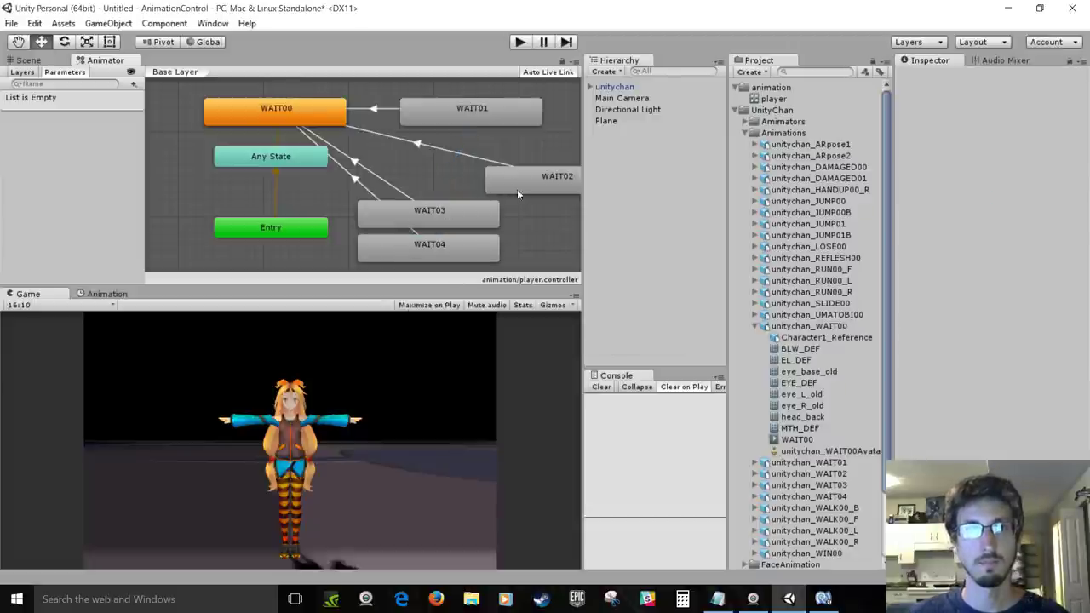
- Keep the WAIT02-to-WAIT00 transition and move WAIT02 back in line with the others
left_click_drag(517, 194, 474, 194)
left_click(423, 154)
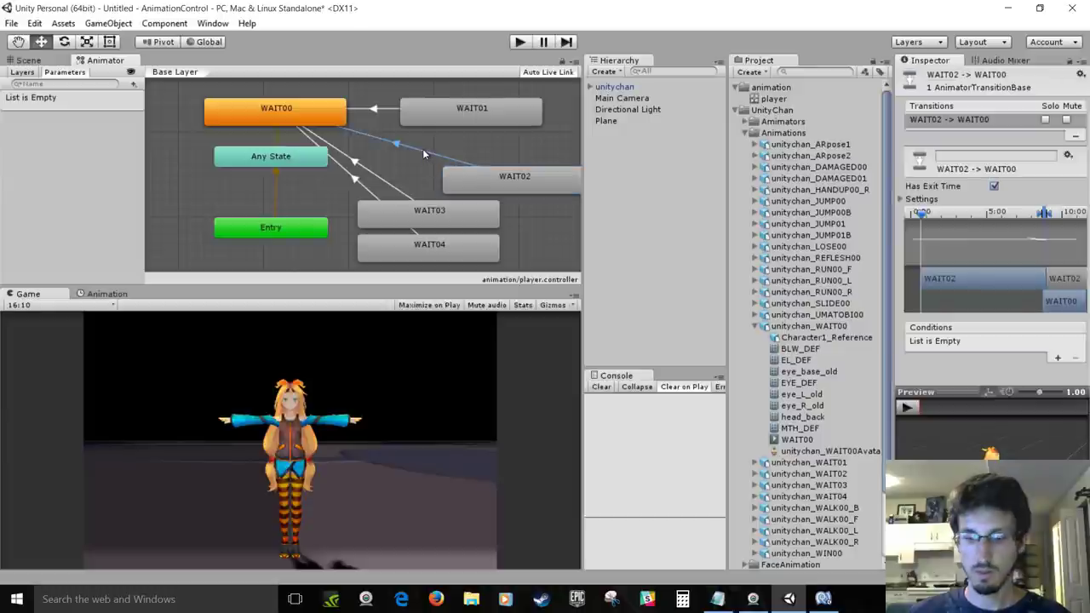
key("Delete")
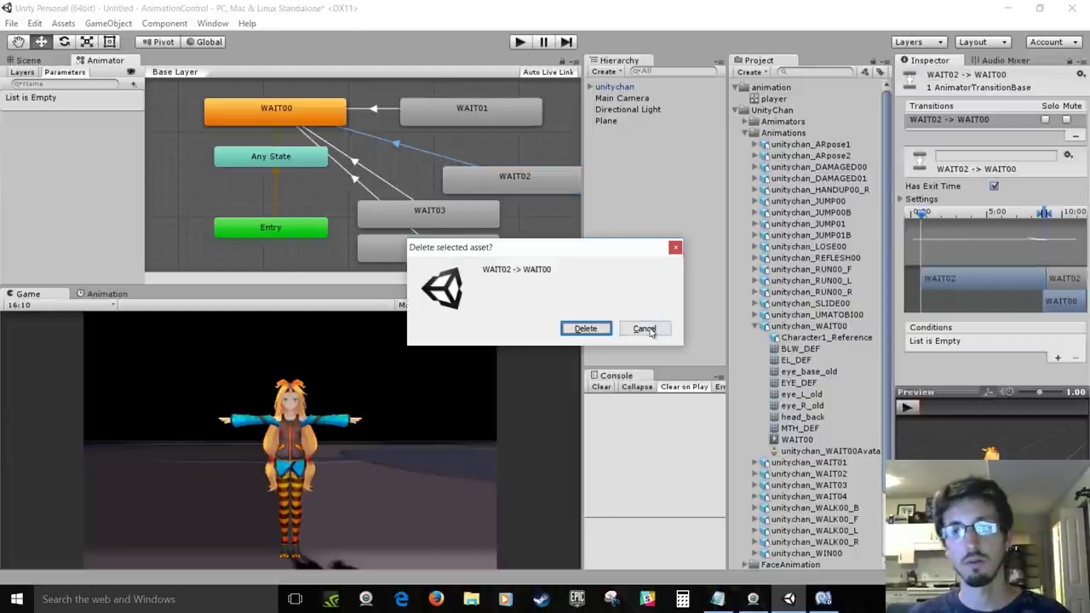
left_click(645, 329)
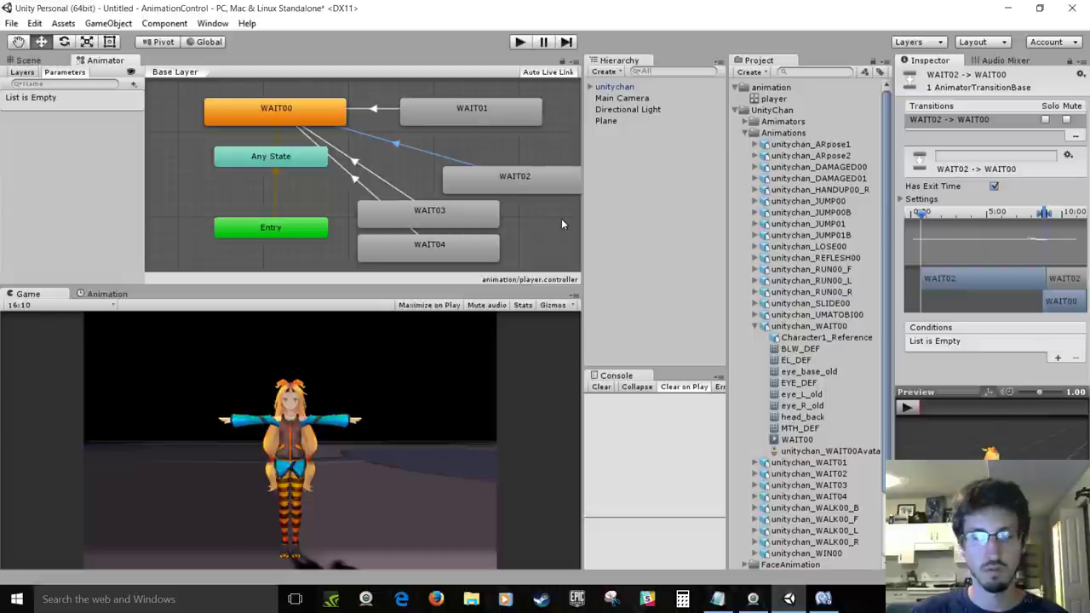
left_click_drag(536, 179, 493, 162)
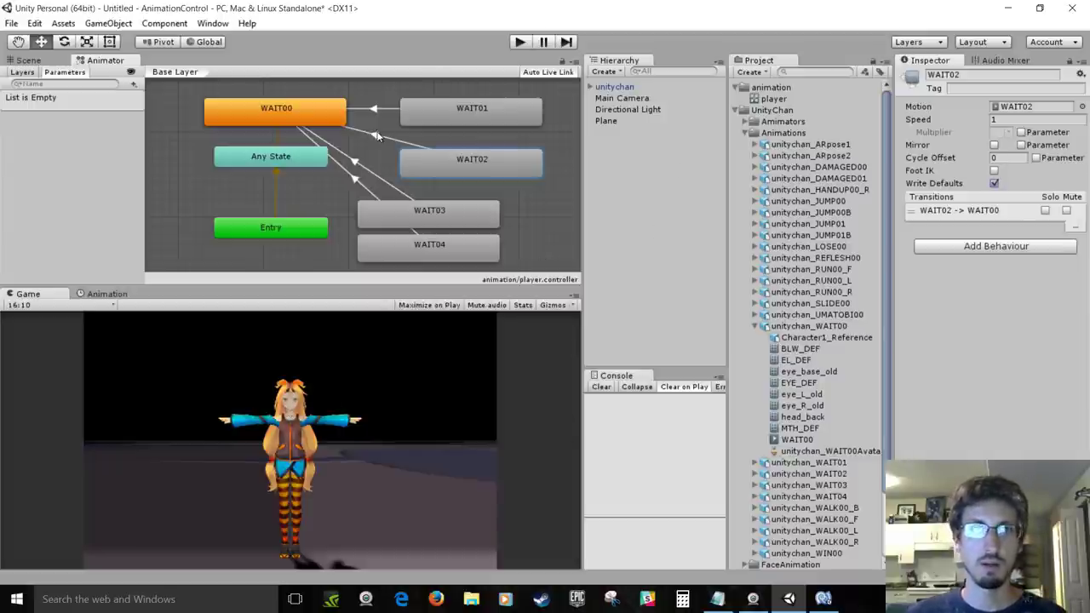
- Create a new project folder named scripts
left_click(607, 147)
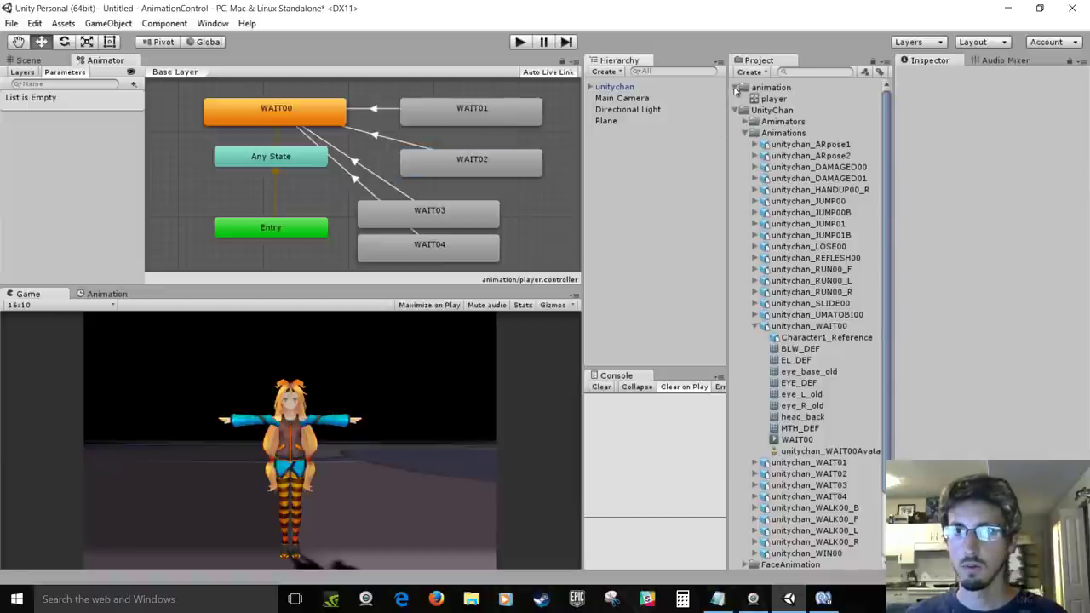
left_click(737, 88)
left_click(735, 99)
left_click(762, 73)
left_click(771, 88)
type("scripts")
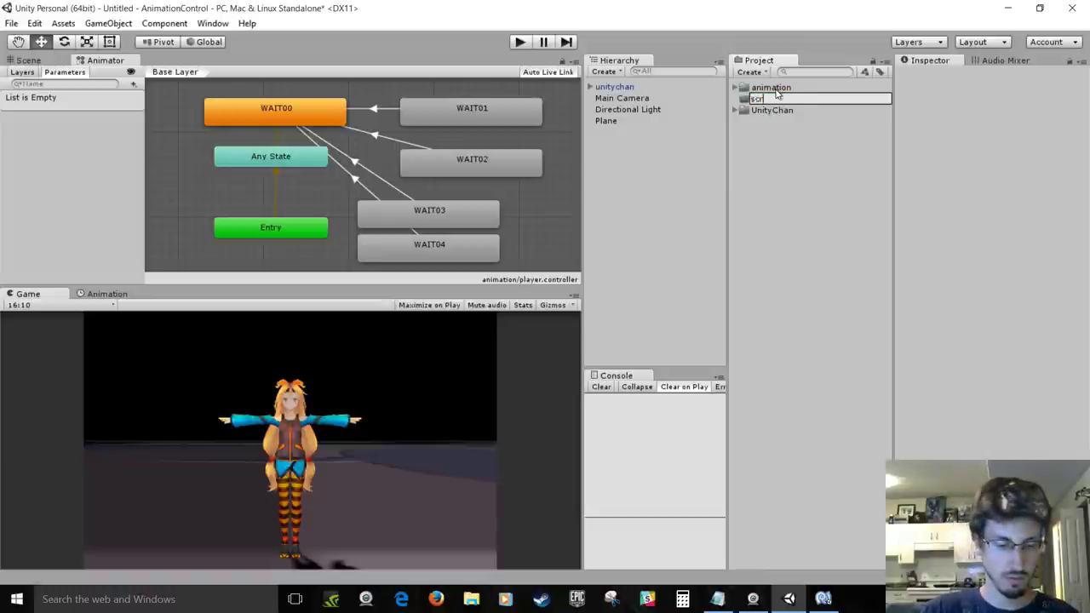
key("Return")
- Create a C# script named player inside the scripts folder
left_click(750, 72)
left_click(771, 104)
type("player")
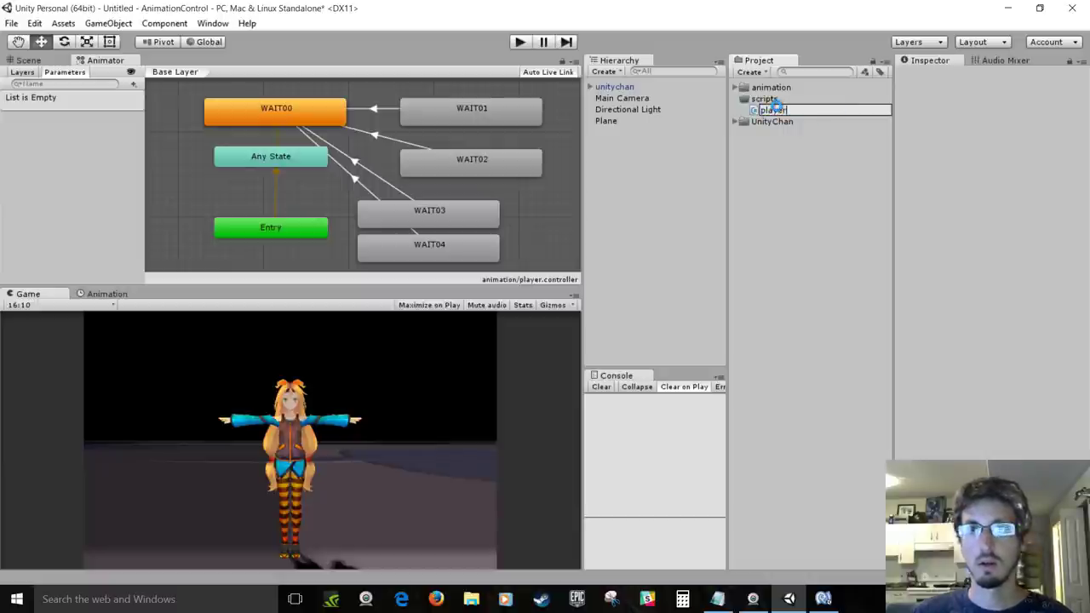
key("Return")
- Attach the player script to unitychan as a component and clear the console warnings
left_click(632, 89)
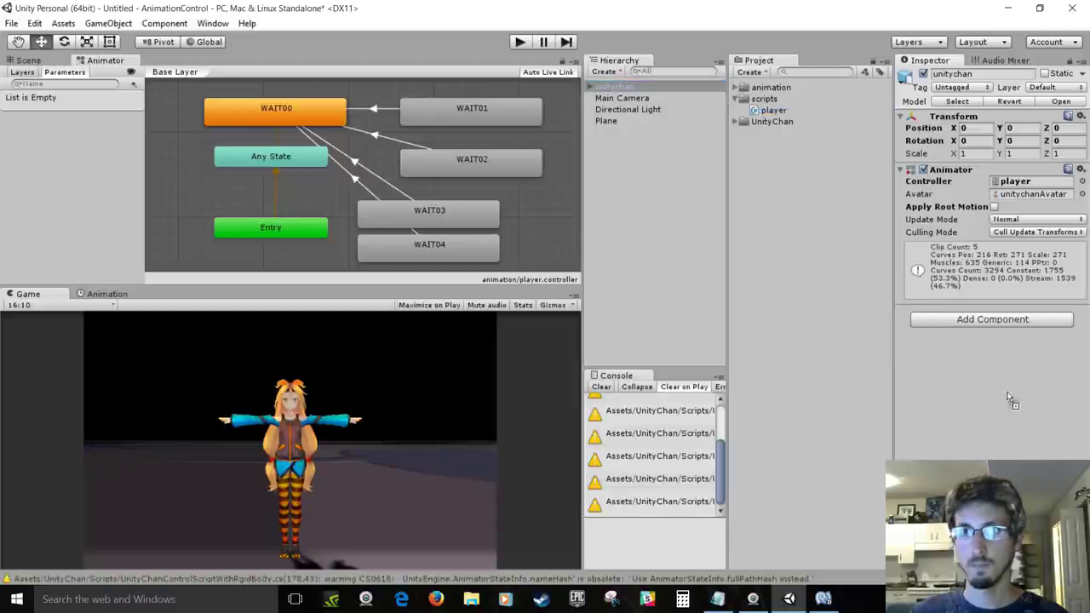
left_click_drag(769, 113, 1012, 405)
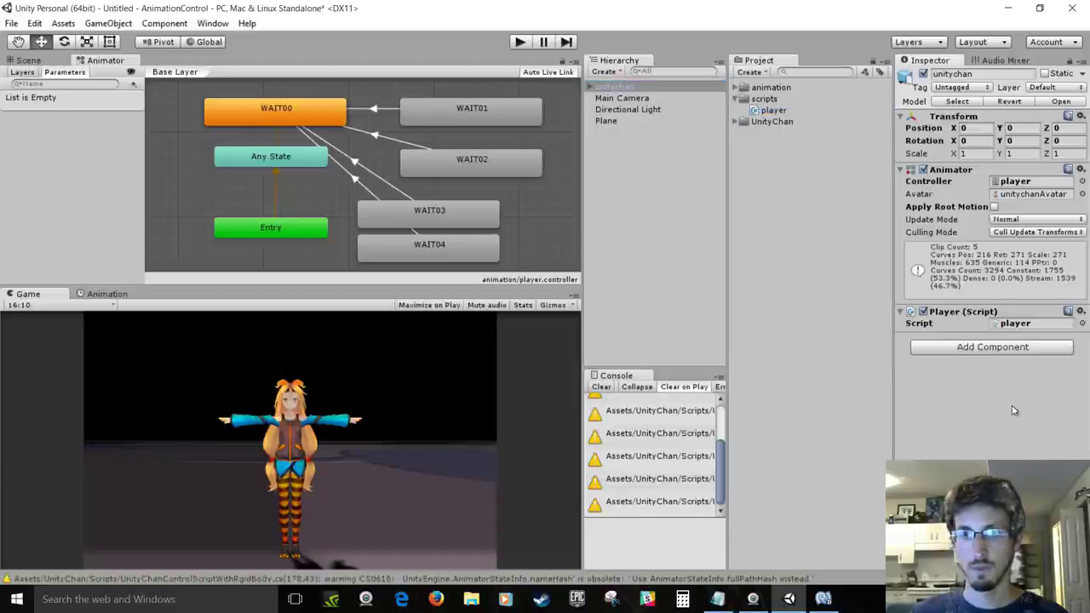
left_click(601, 388)
left_click(1007, 324)
- Open player.cs and declare 'public Animator anim;' on line 6
double_click(1007, 324)
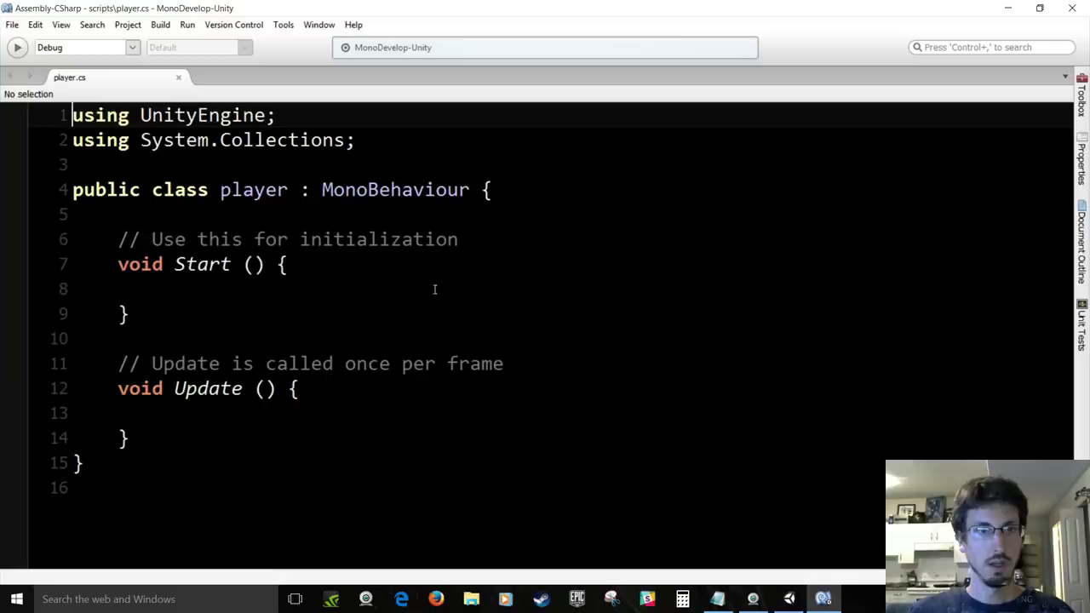
left_click(296, 222)
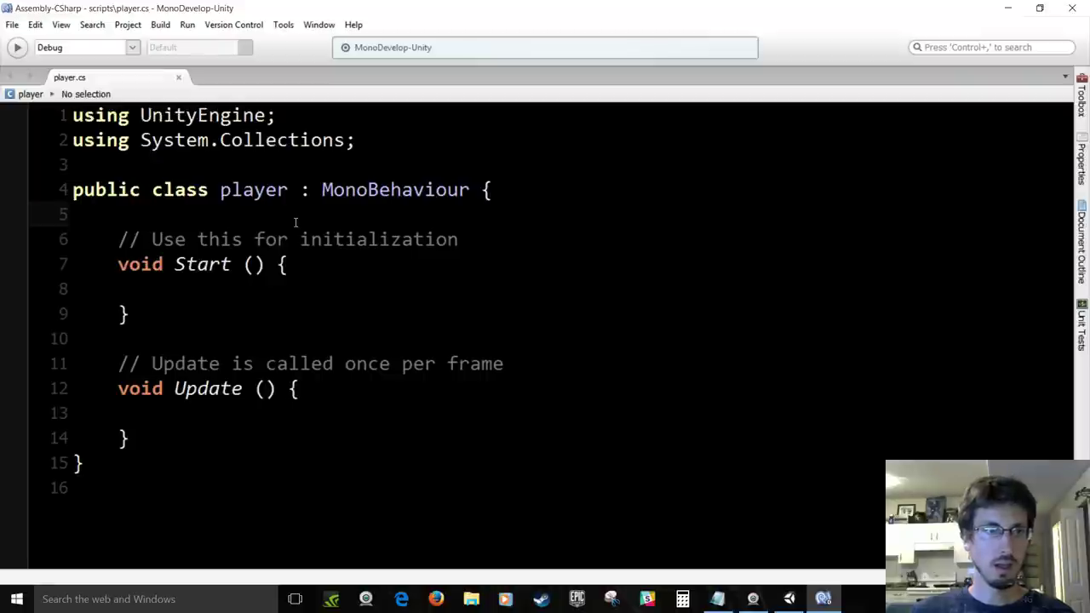
key("Return")
key("Return")
key("Up")
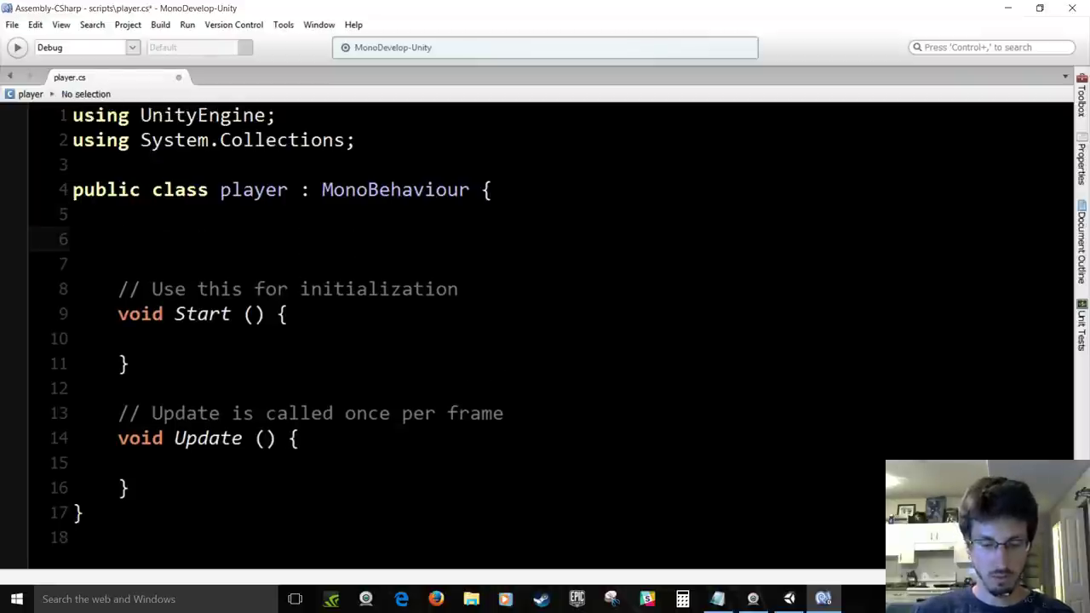
type("public ")
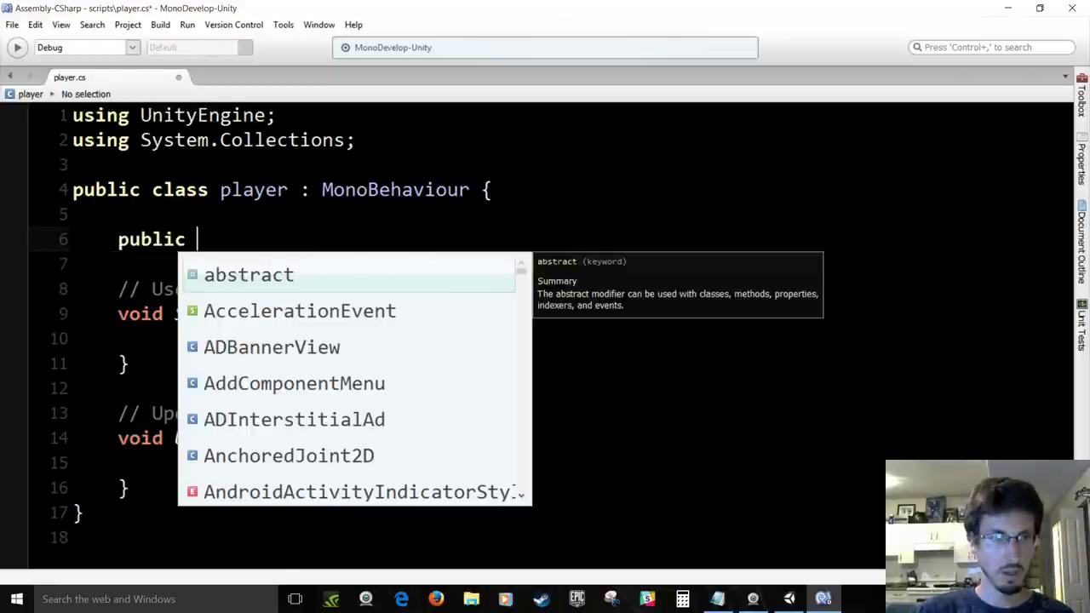
type("Animator anim;")
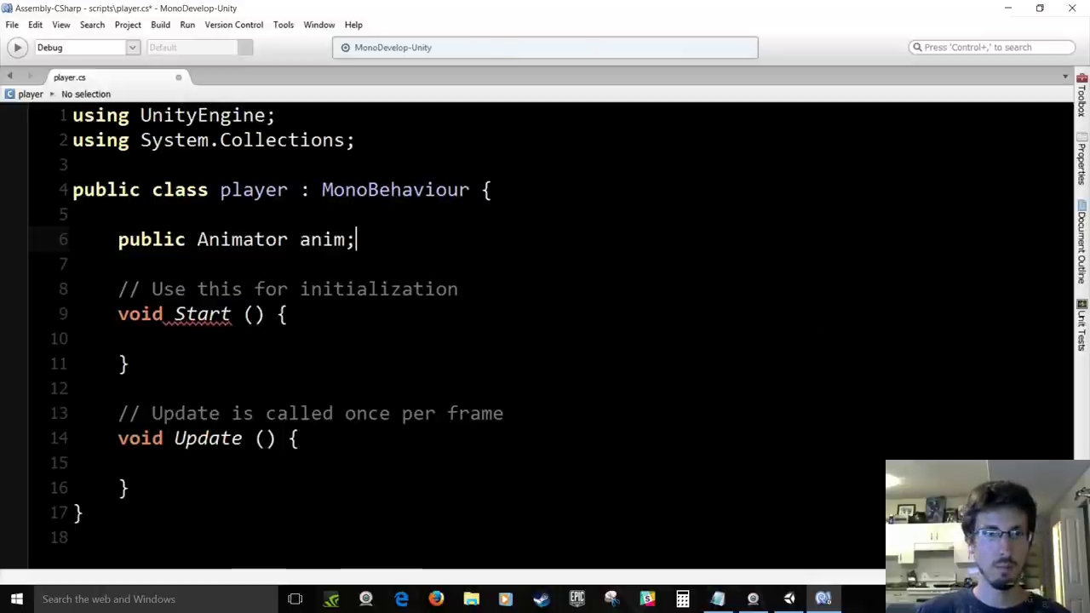
- Inside Start, write 'anim = GetComponent<Animator>();'
left_click(274, 324)
key("Return")
left_click(72, 388)
left_click(163, 364)
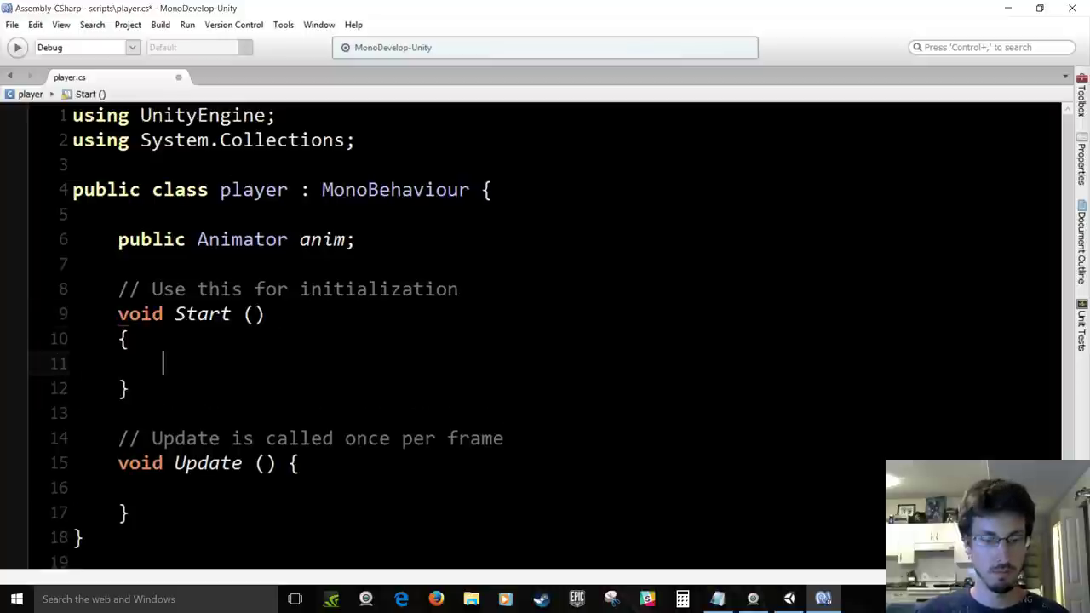
type("anim = GetCom")
key("Return")
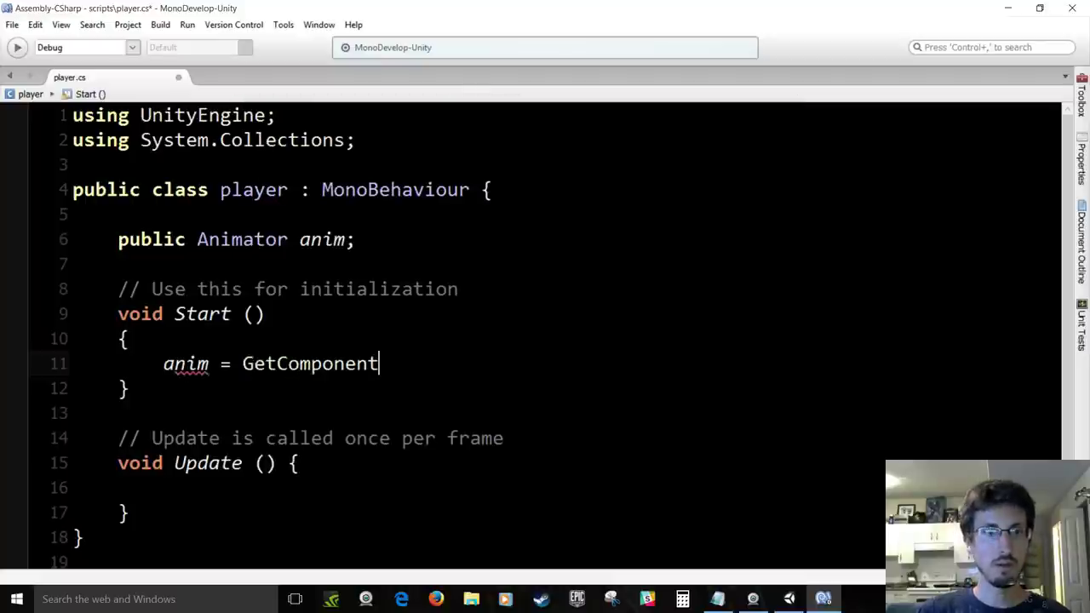
type("<Aina")
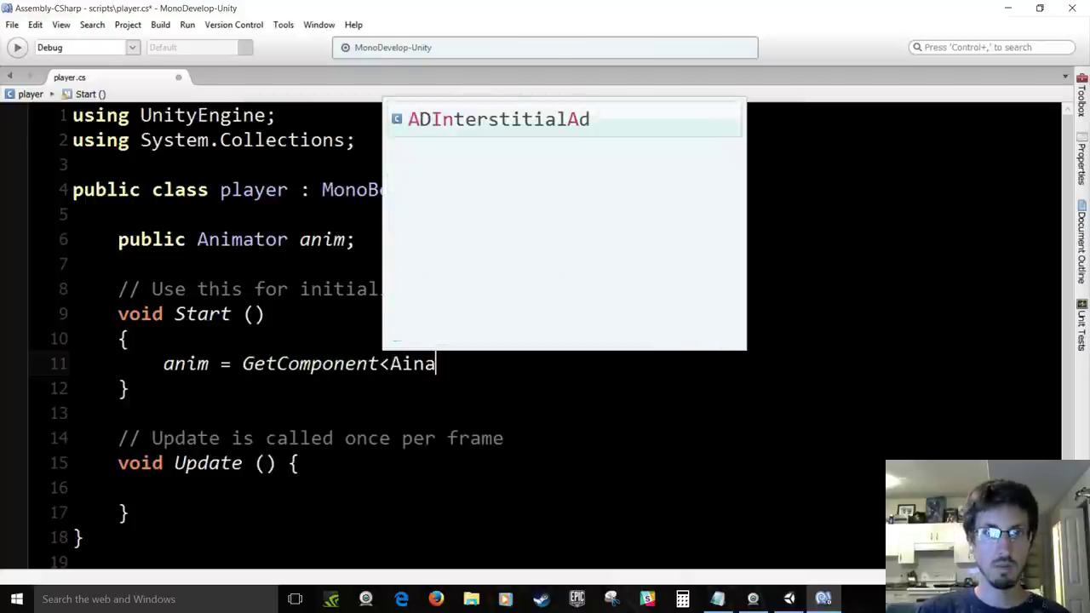
type("t")
key("BackSpace")
key("BackSpace")
key("BackSpace")
key("BackSpace")
type("n")
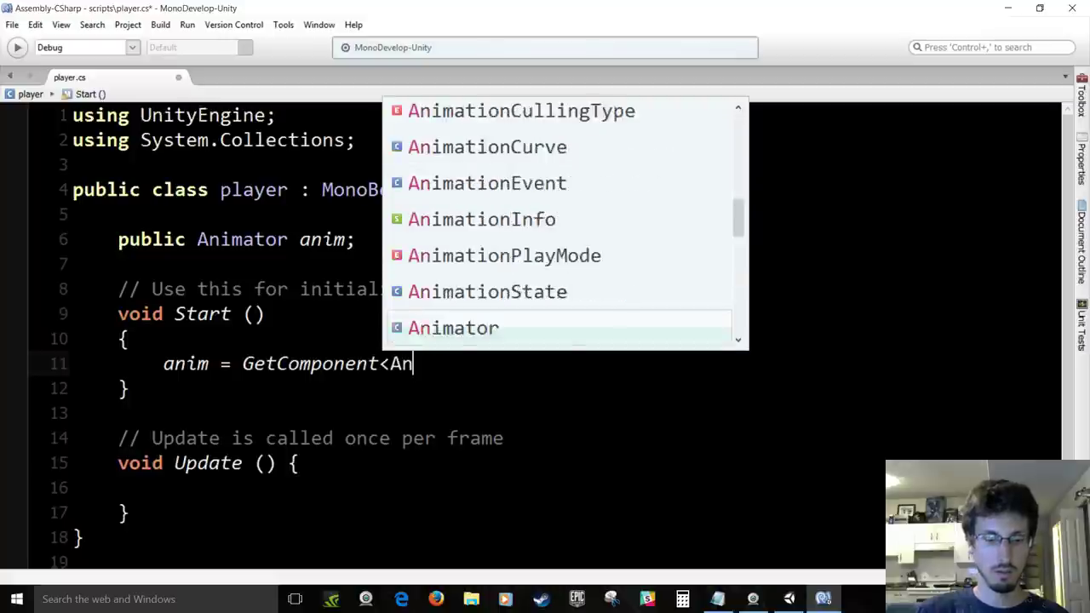
type("ima")
key("Return")
type(">")
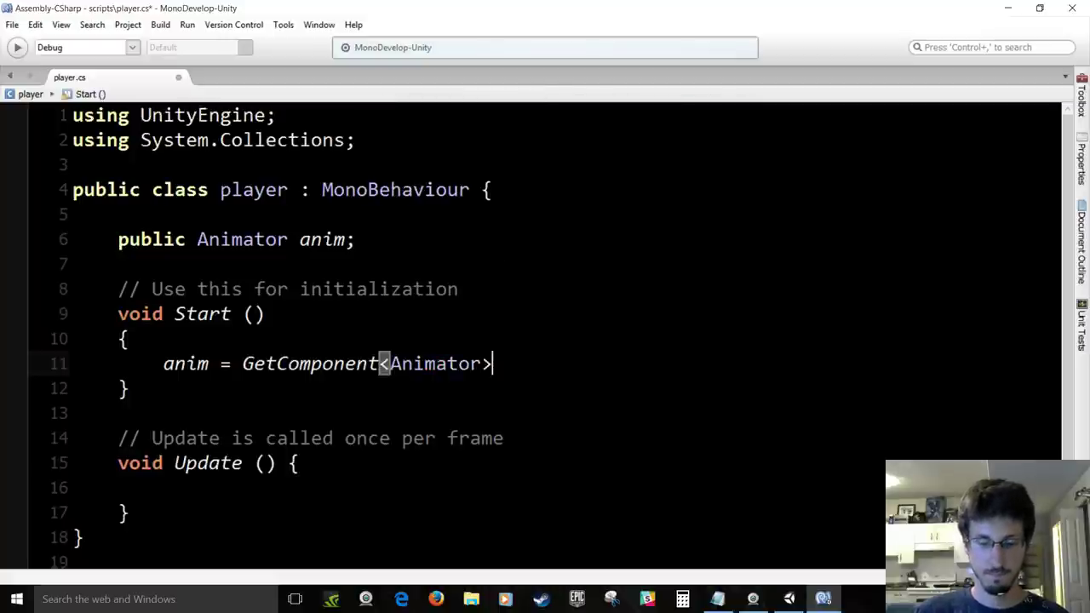
type("();")
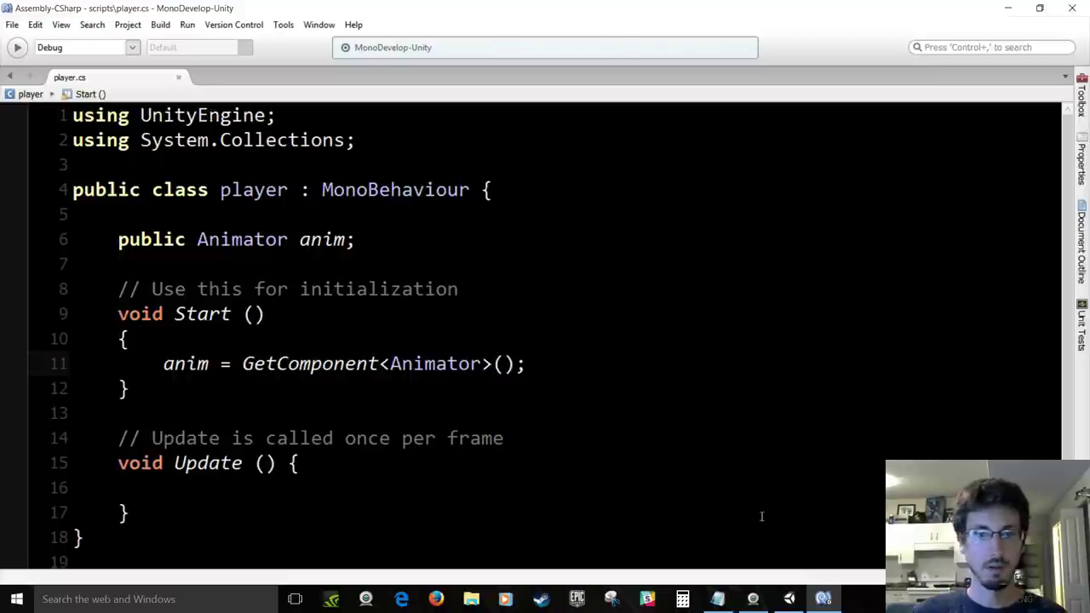
- Move Update's opening brace onto its own line and add blank lines at the file end
left_click(789, 598)
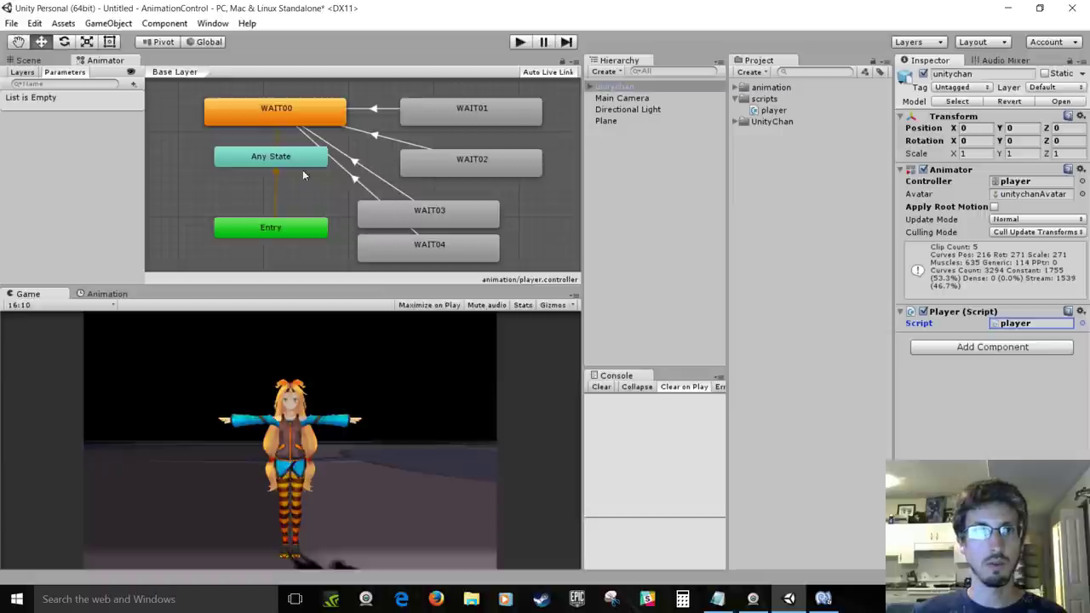
left_click(823, 598)
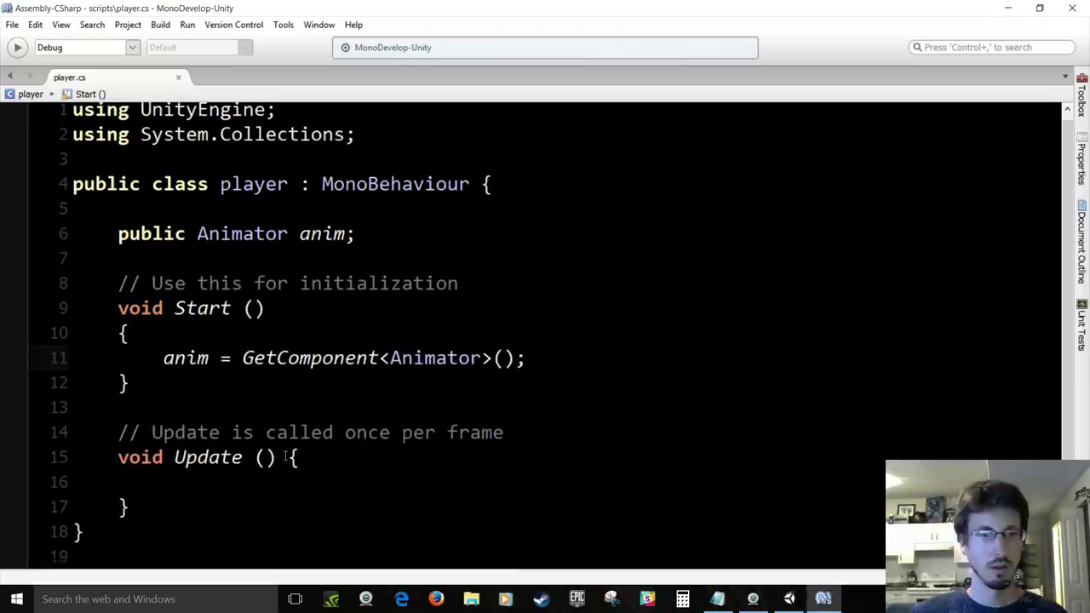
key("Return")
scroll(234, 477, "down", 1)
left_click(155, 522)
key("Return")
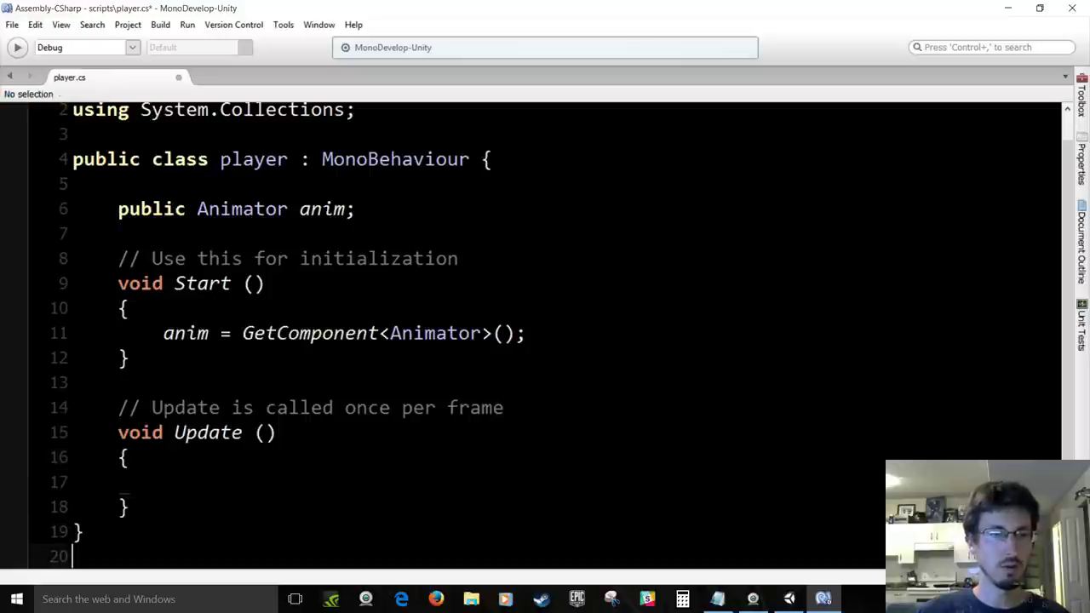
key("Return")
key("Return")
key("Return")
- Write 'if (Input.GetKeyDown("1"))' as the first line inside Update
scroll(238, 450, "up", 2)
scroll(244, 445, "up", 1)
left_click(220, 391)
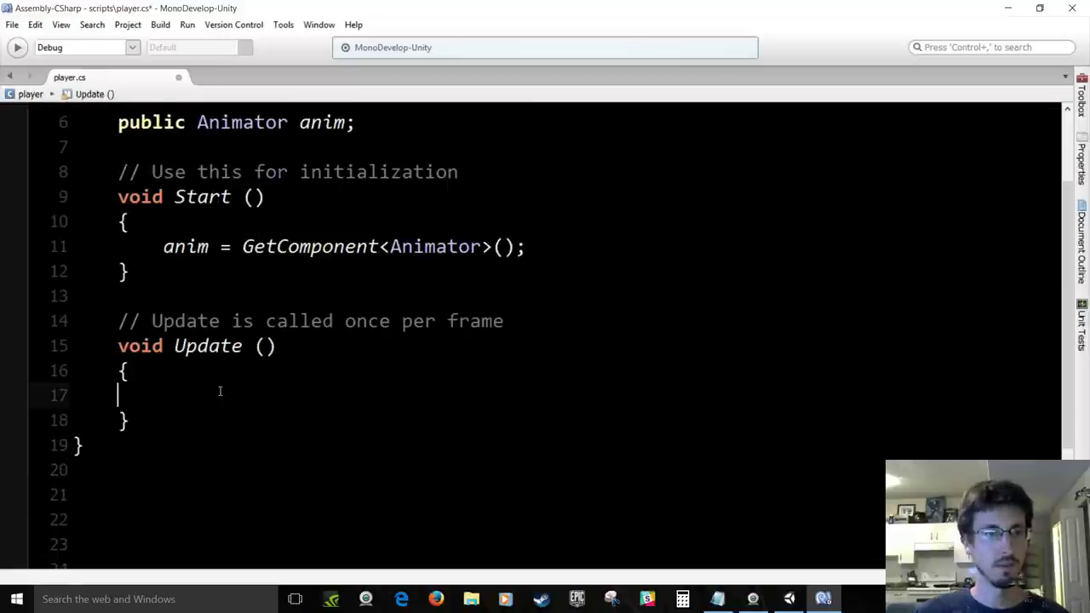
key("Tab")
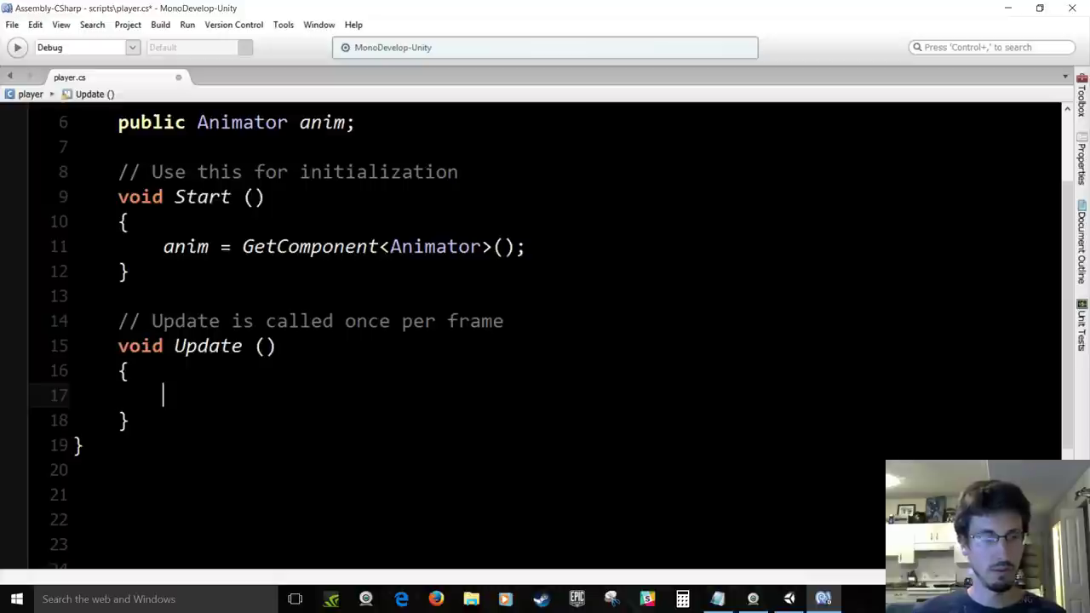
type("if(")
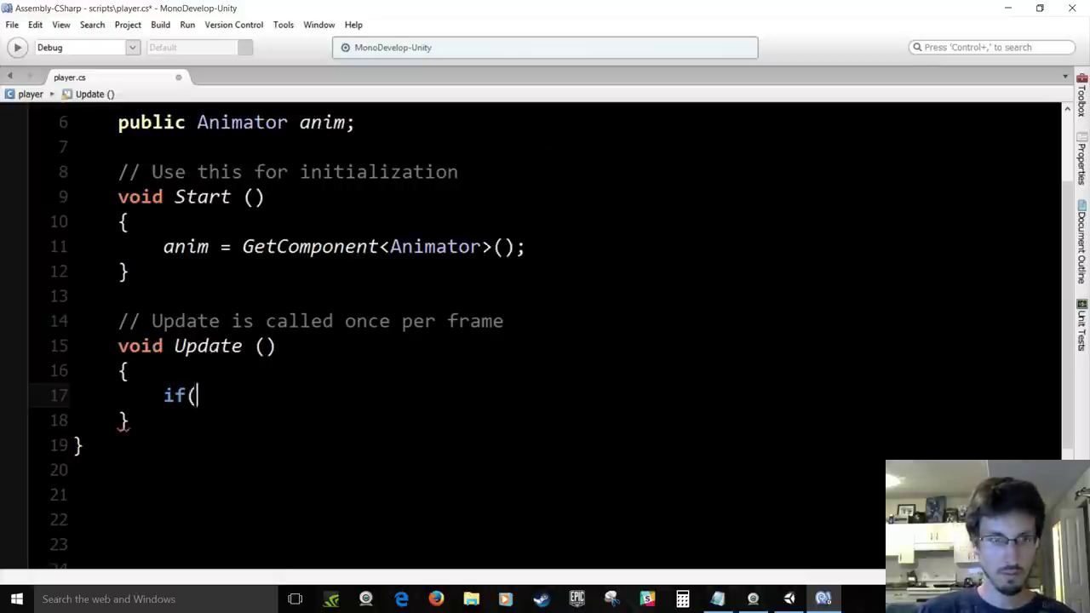
type(")")
type("input")
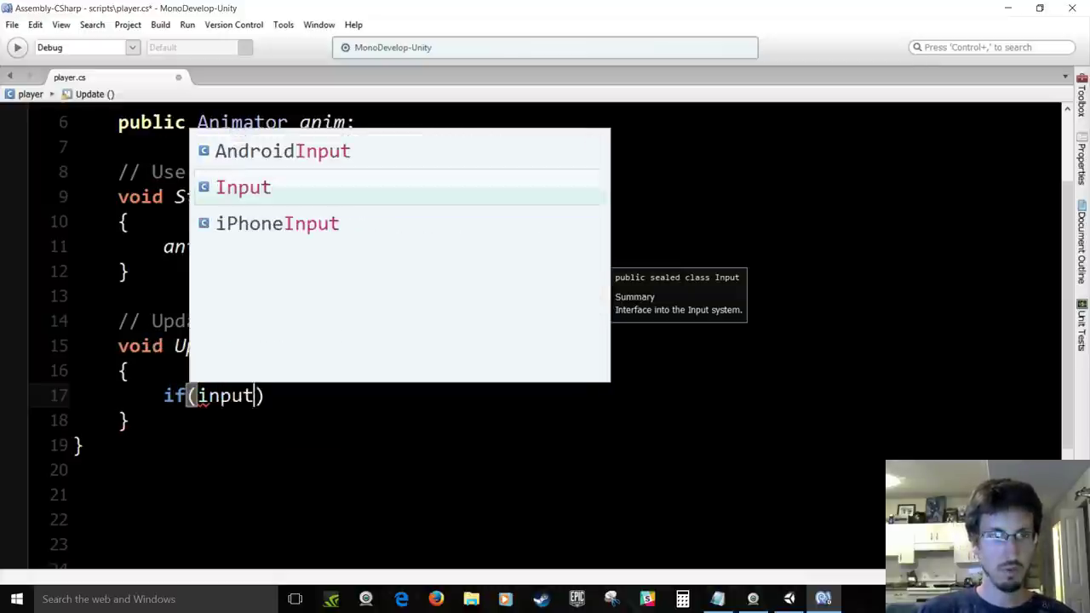
type("/")
key("BackSpace")
type(".getKey")
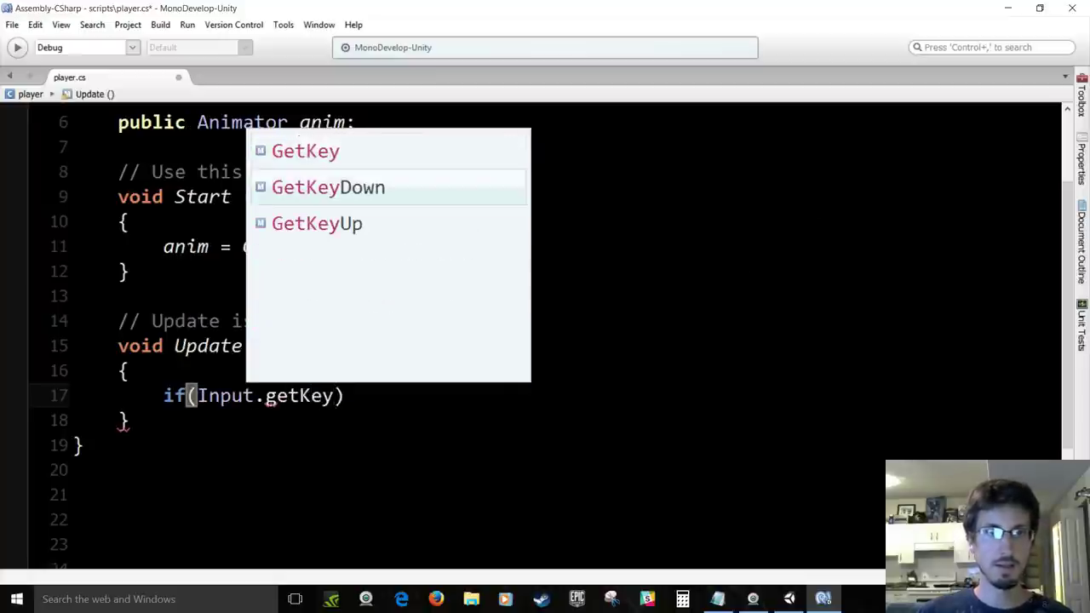
key("Down")
key("Up")
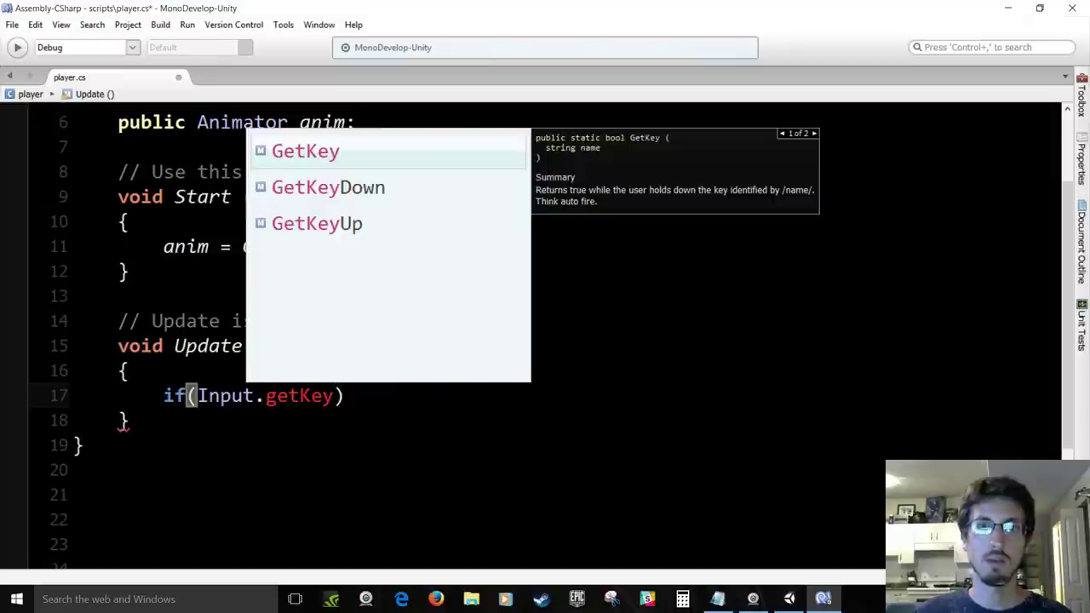
key("Down")
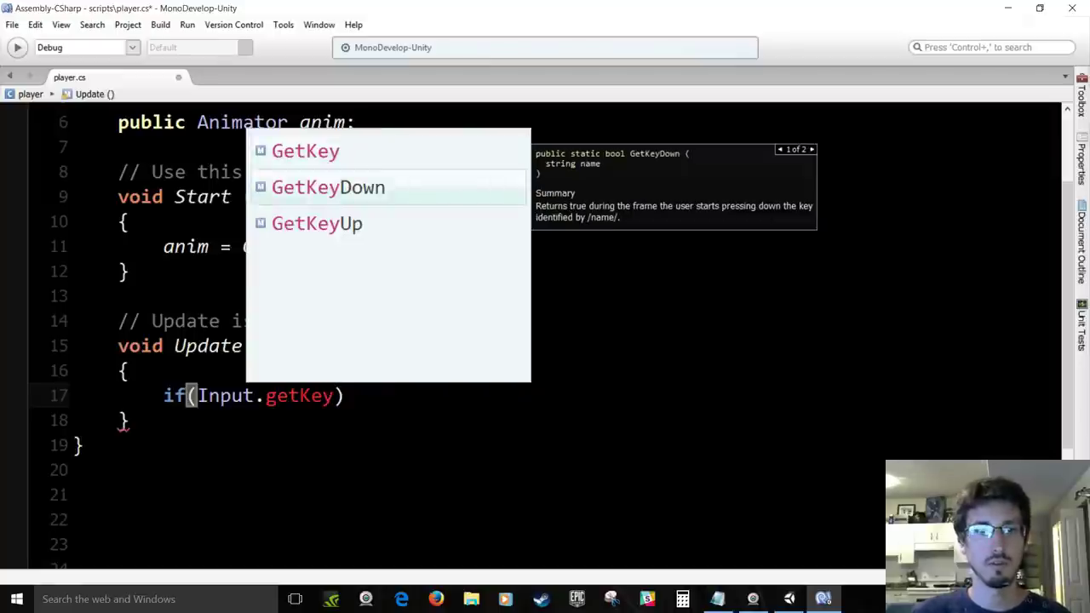
key("Return")
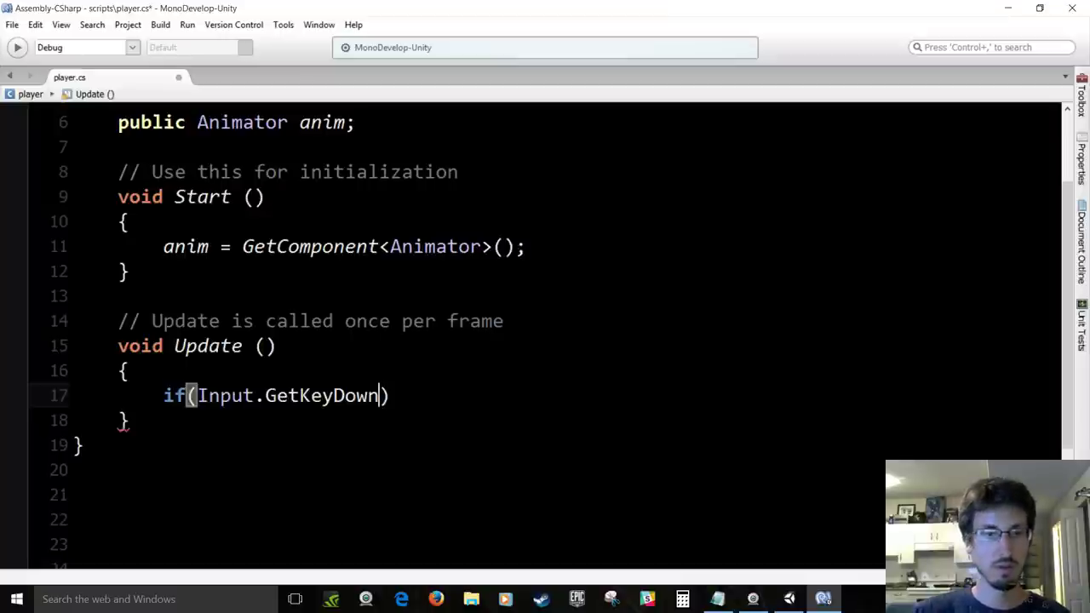
type("(")
key("Escape")
type("\"1\"))")
- Give the if statement a block that prints "I pressed 1", and save player.cs
key("Return")
type("{")
key("Return")
key("Return")
type("}")
key("Up")
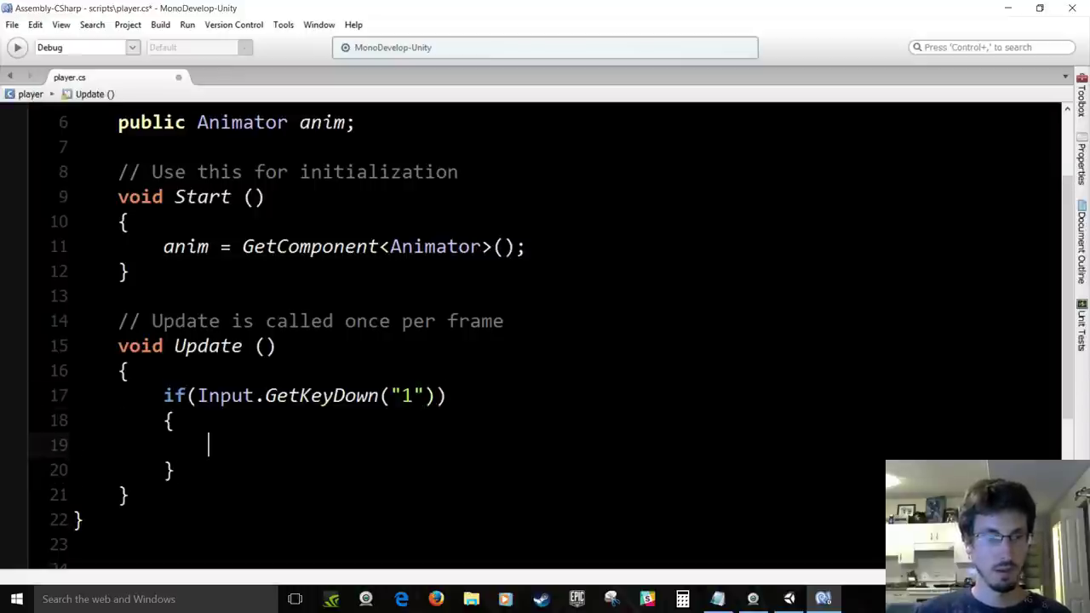
type("print ();")
left_click(286, 445)
type("\"I\"")
key("Left")
type("I pressed 1")
key("ctrl+s")
left_click(789, 598)
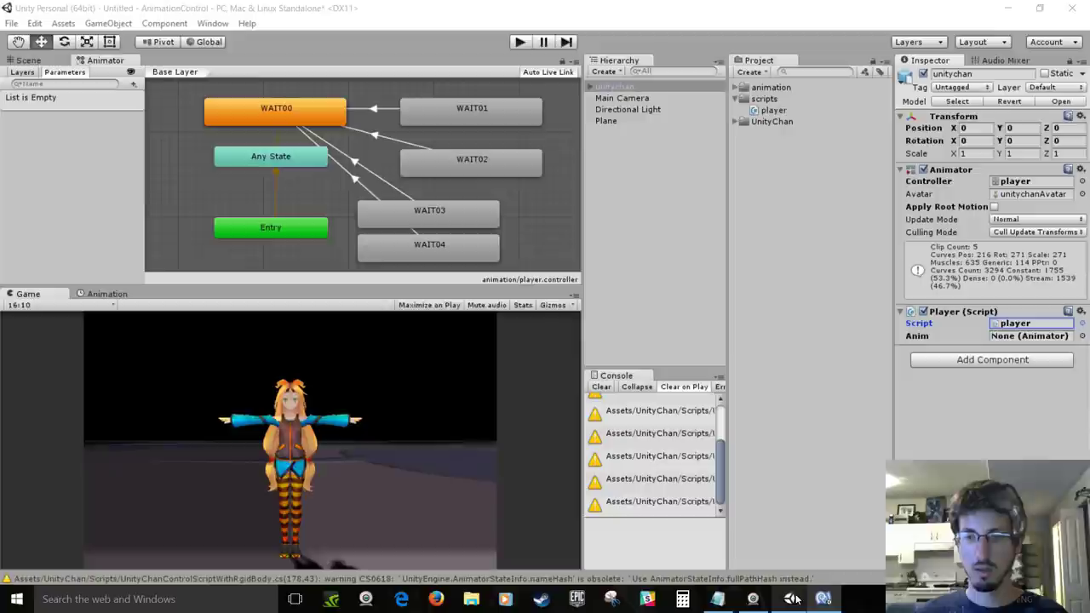
- Run the game, press 1 three times to log "I pressed 1", then stop
left_click(520, 42)
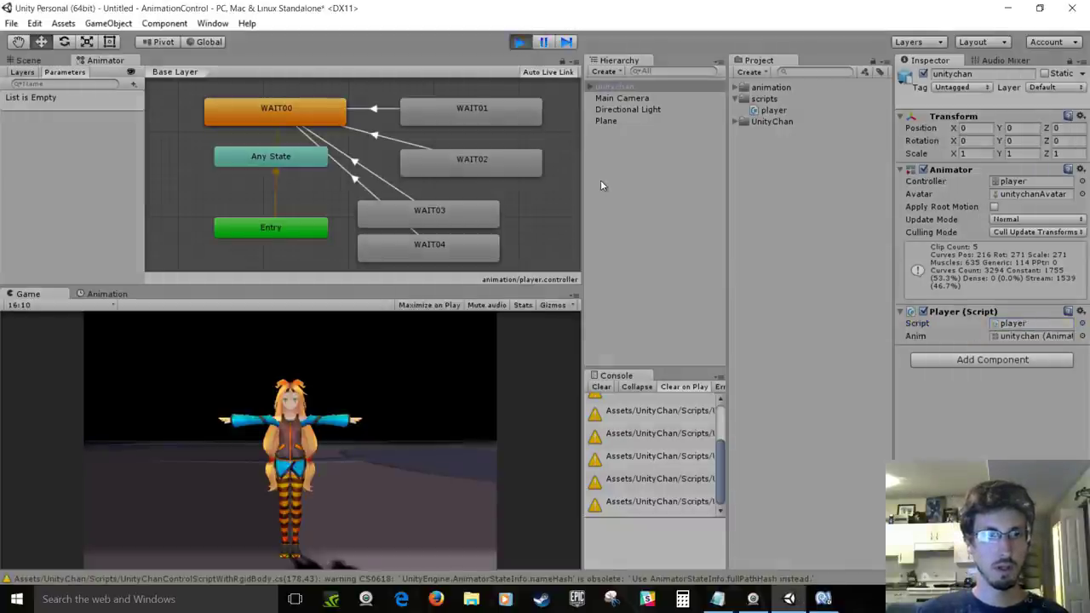
key("1")
key("1")
key("1")
key("1")
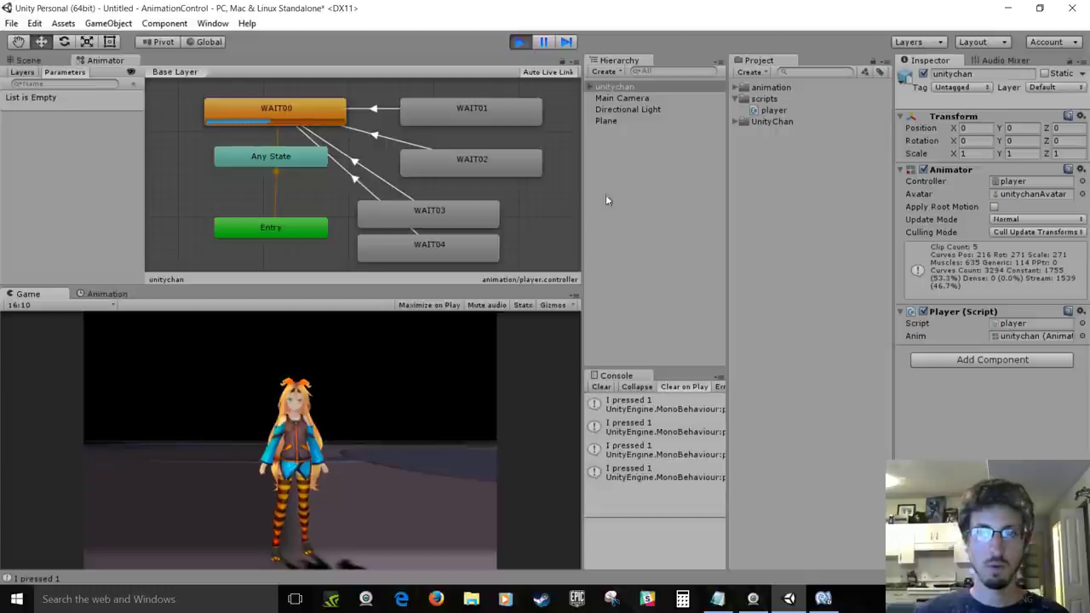
key("1")
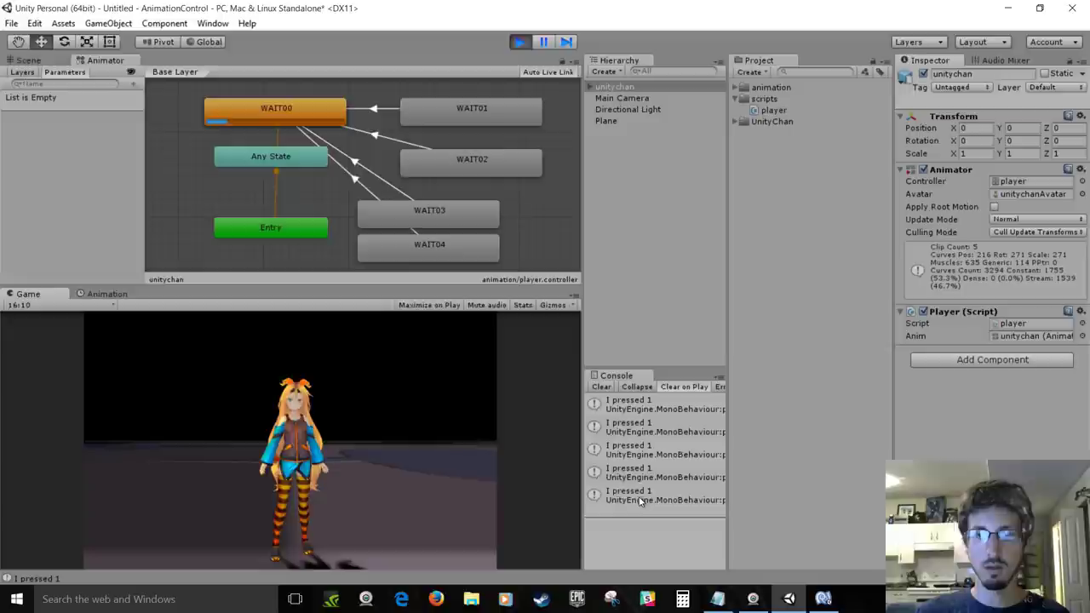
key("1")
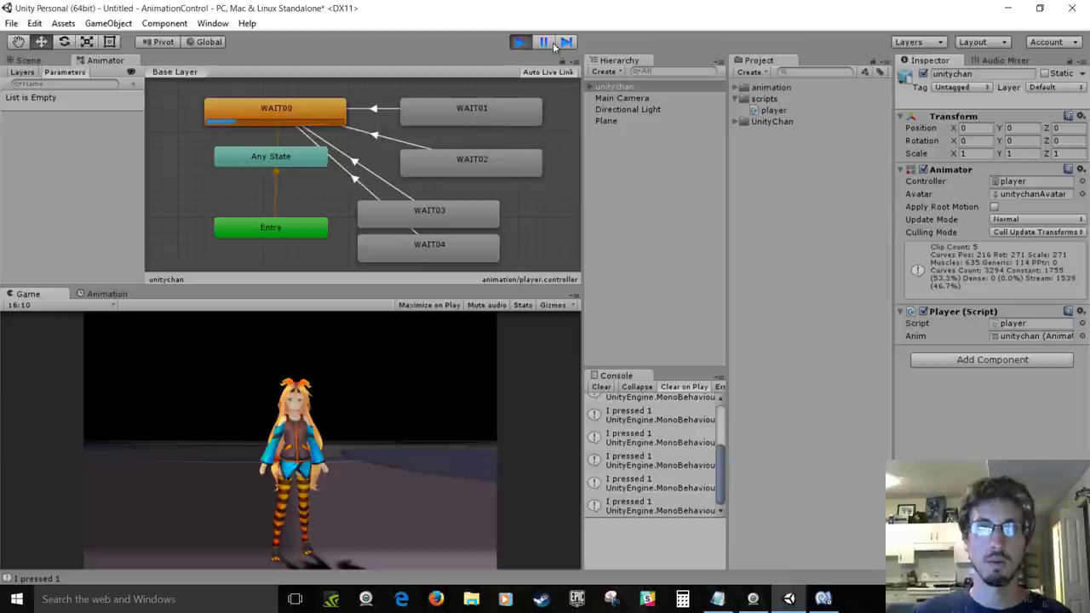
left_click(522, 43)
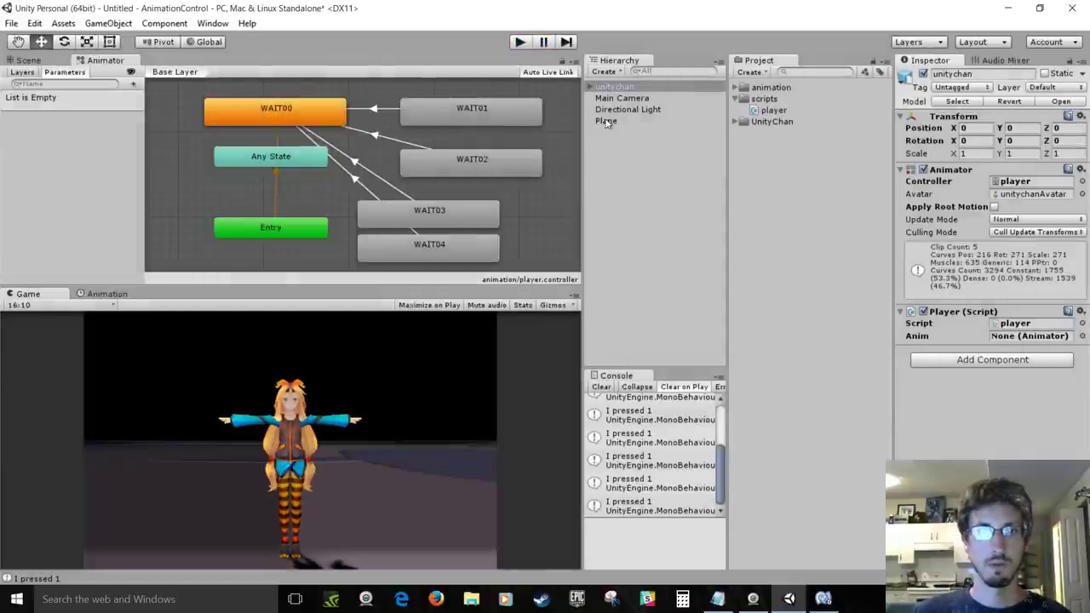
left_click(826, 599)
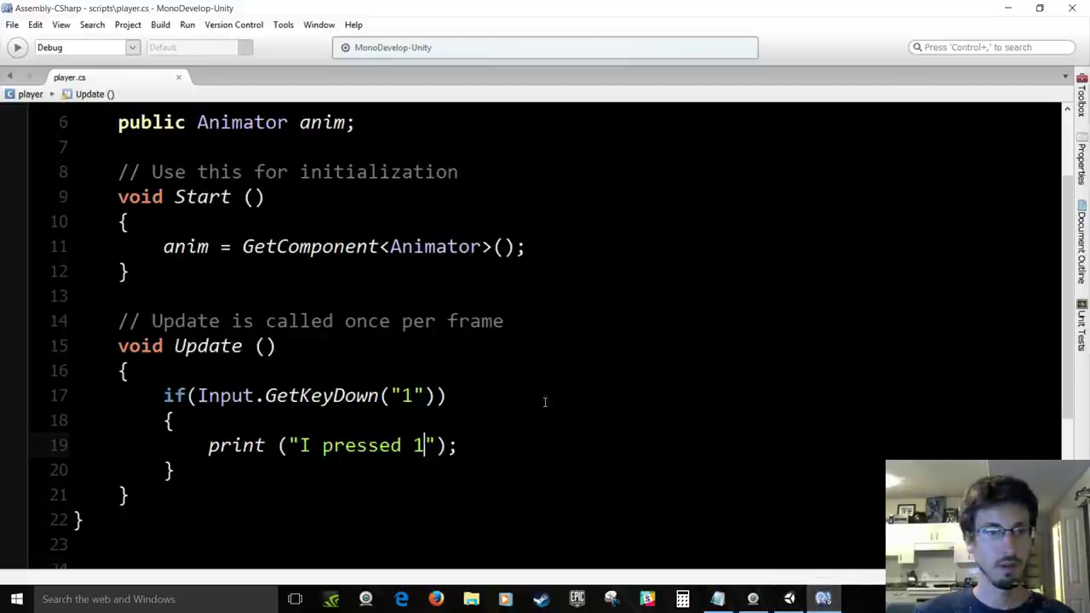
- Replace the key-1 print statement with the start of an anim.Play( call
left_click_drag(475, 448, 209, 445)
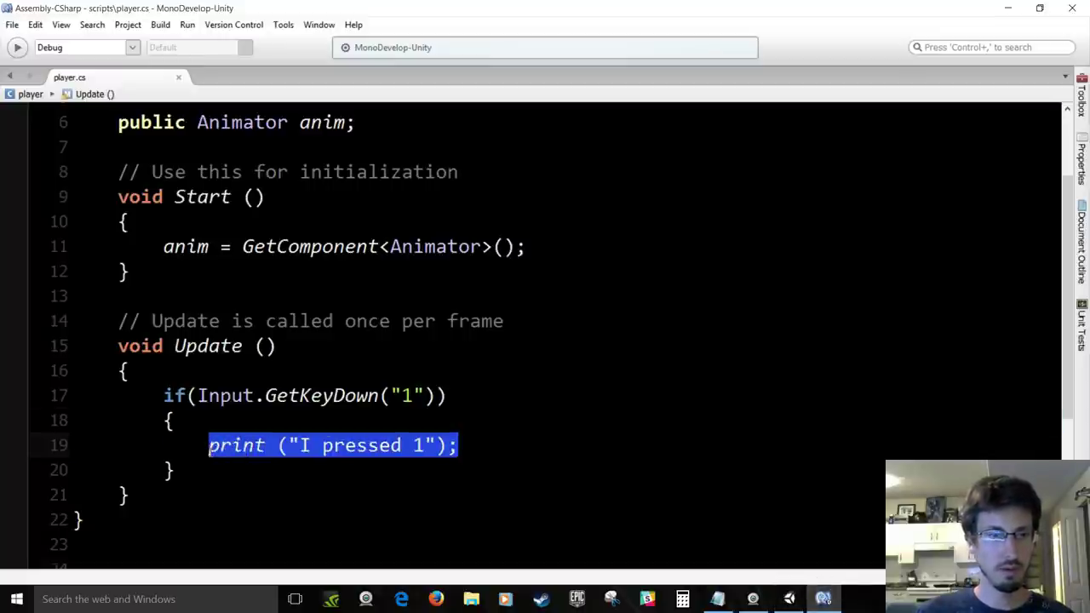
key("BackSpace")
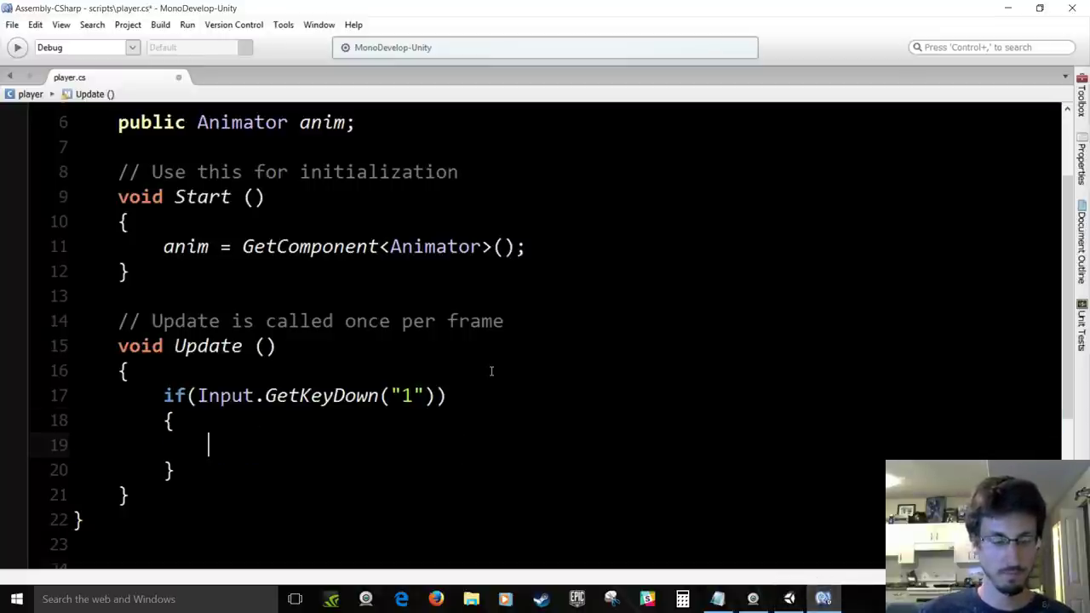
type("anim")
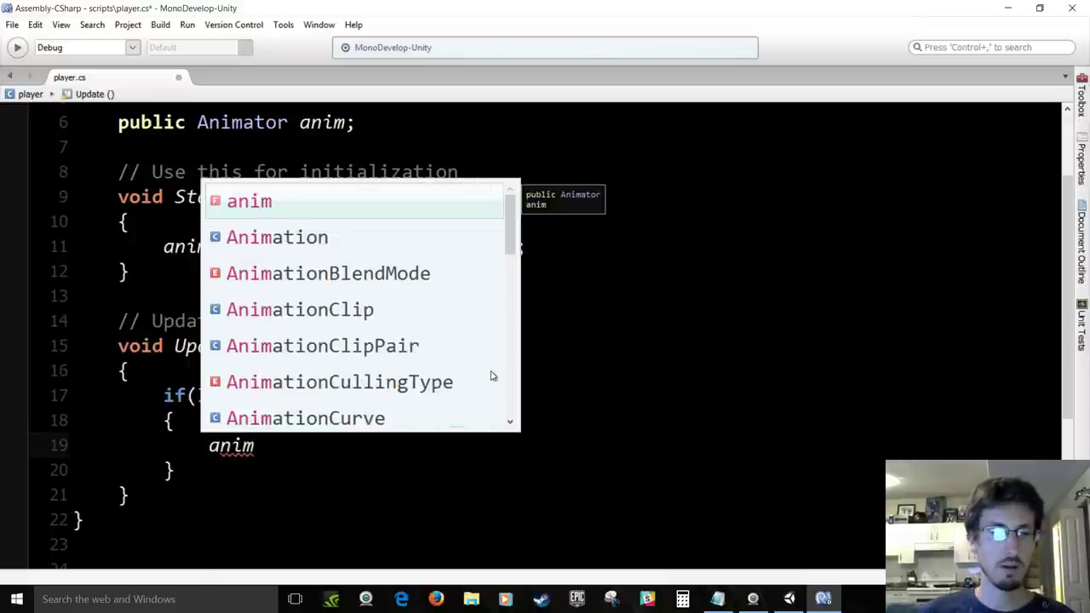
type(".")
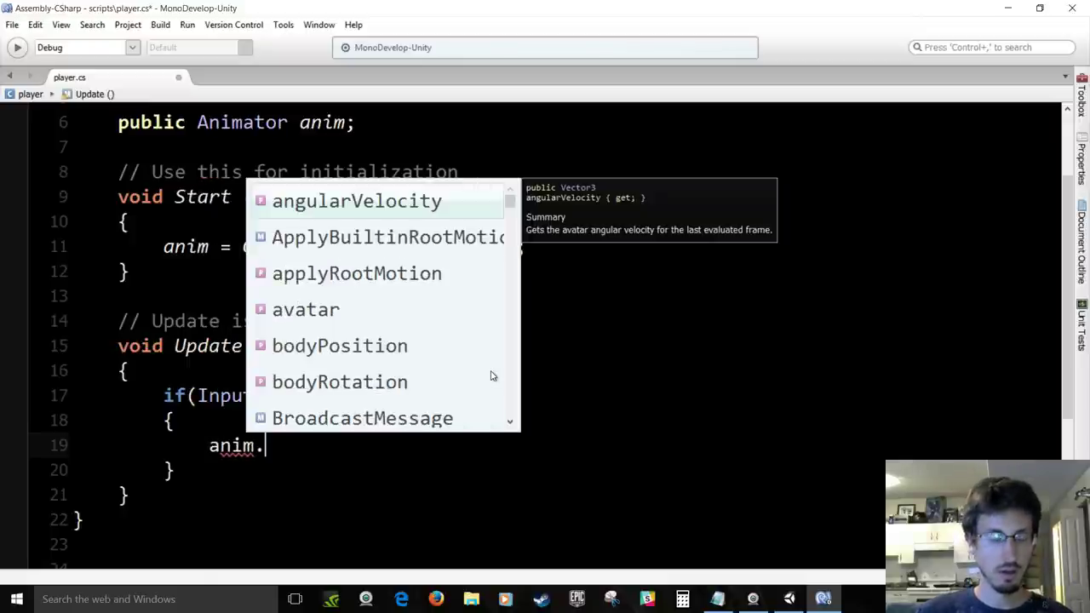
type("pla")
key("Return")
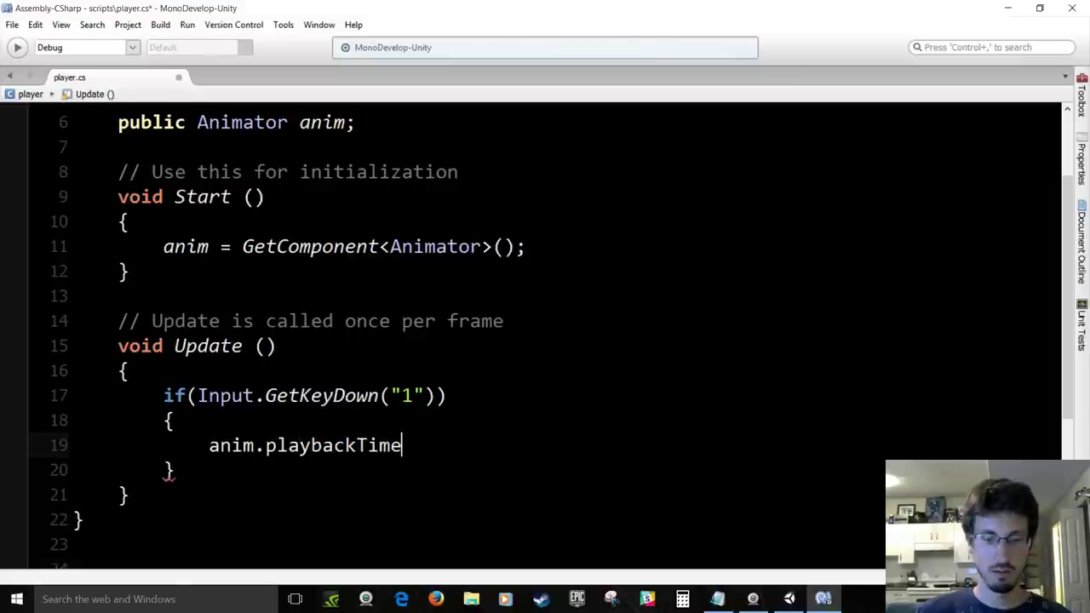
key("BackSpace")
key("BackSpace")
key("BackSpace")
key("BackSpace")
key("BackSpace")
key("BackSpace")
key("BackSpace")
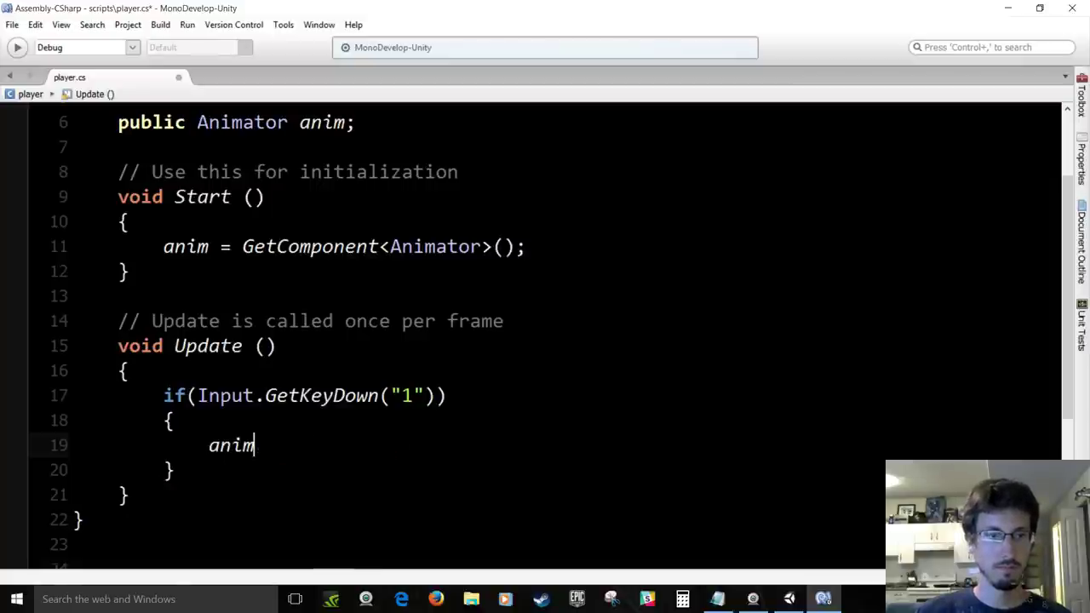
type(".pla")
key("Up")
key("Return")
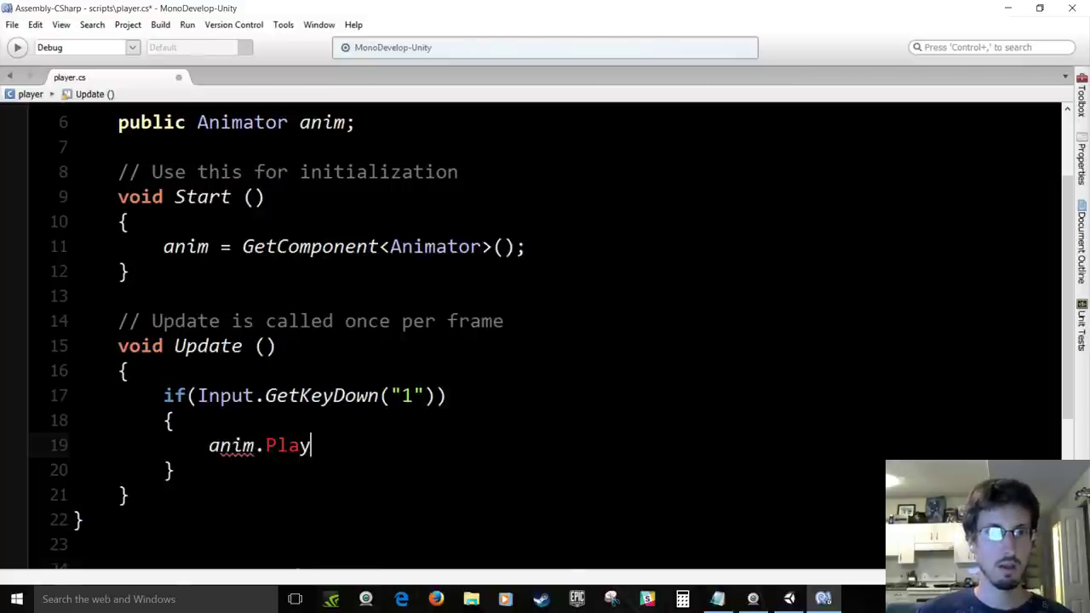
type("(")
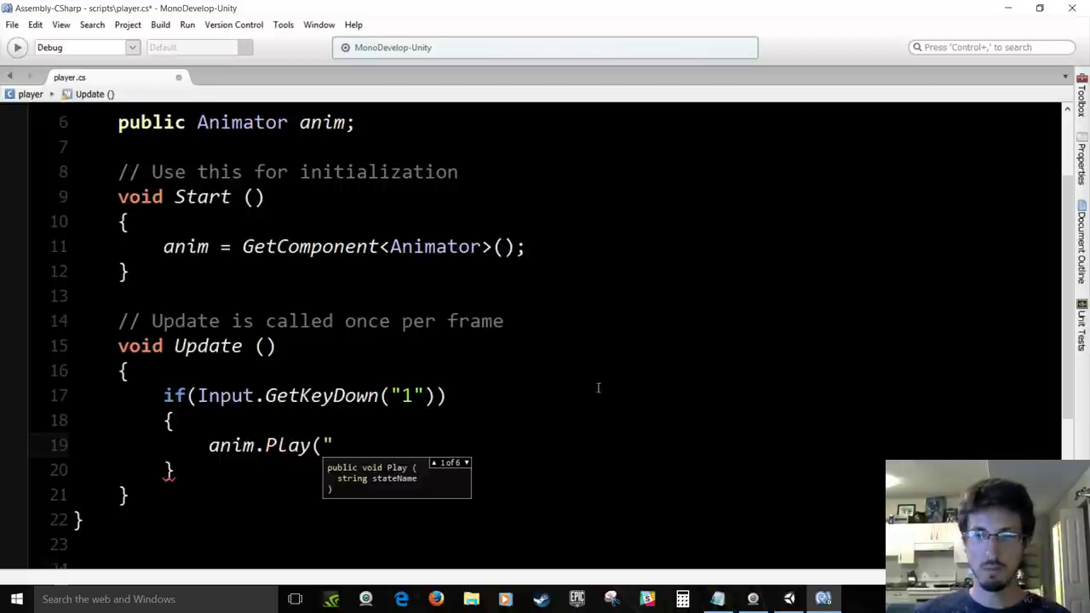
- After checking state names in Unity, add the "WAIT01",-1 arguments to the call
key("alt+Tab")
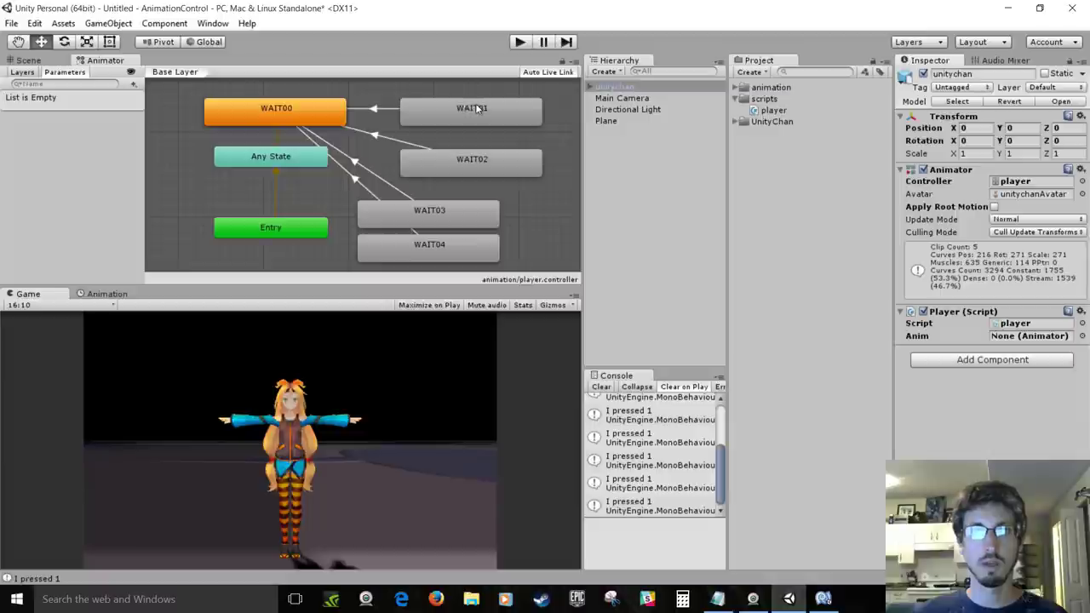
left_click(824, 599)
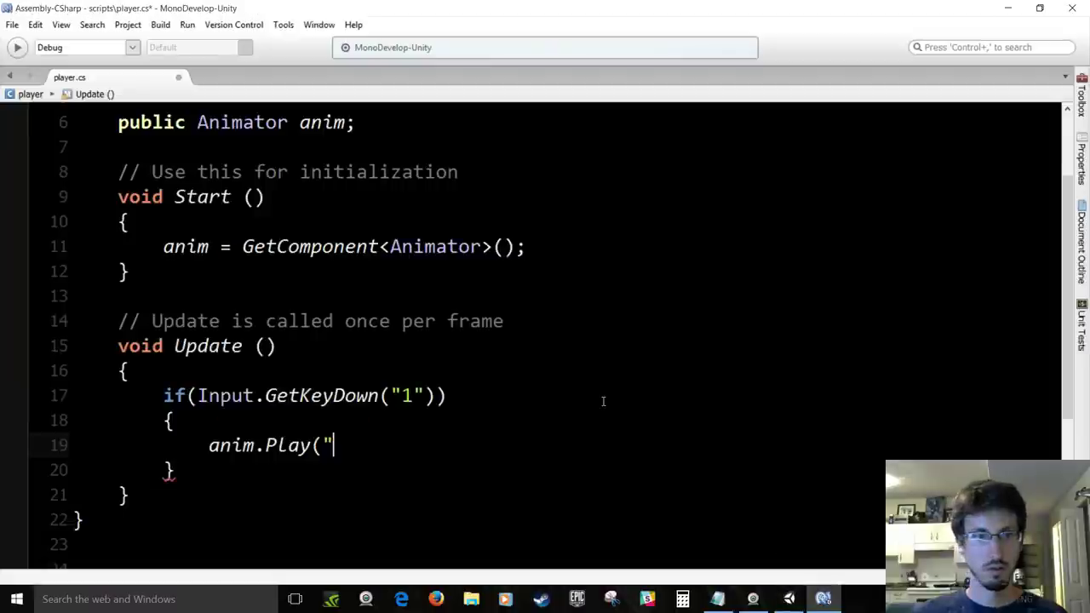
type("WAIT01\"")
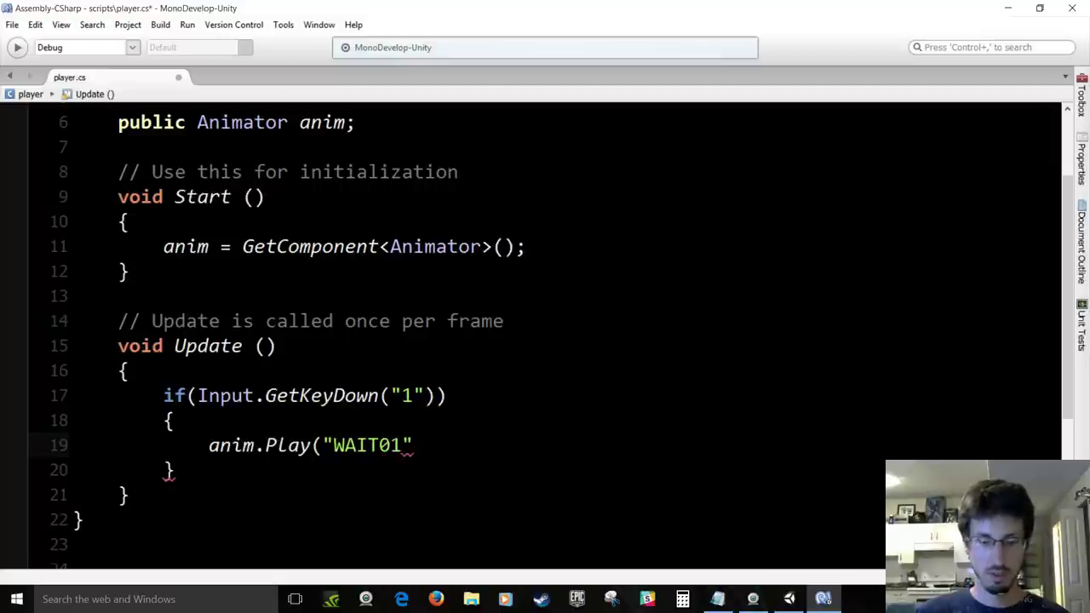
type(",")
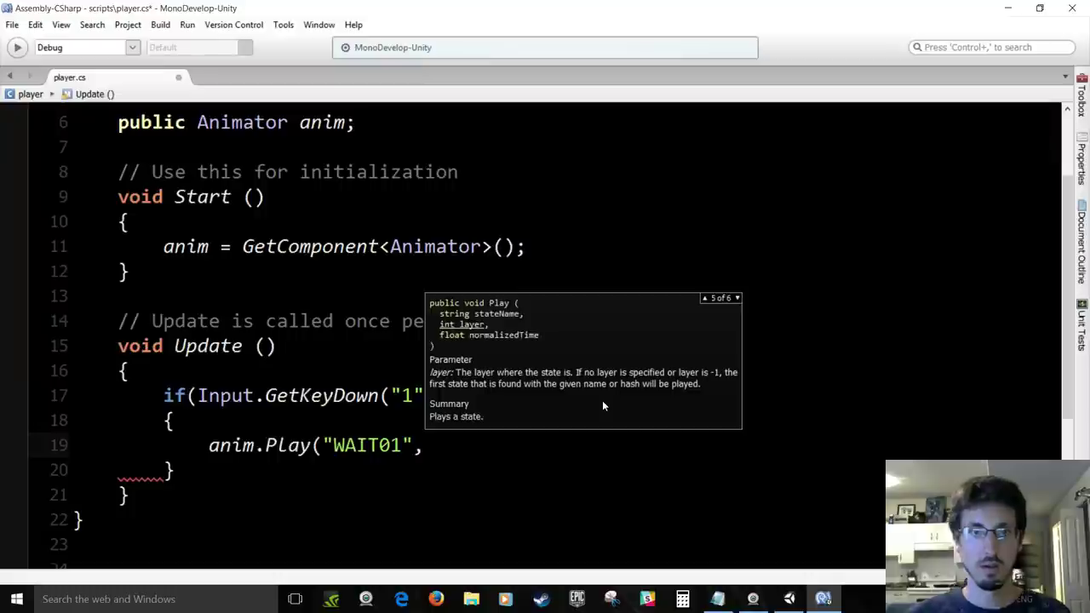
type("-1")
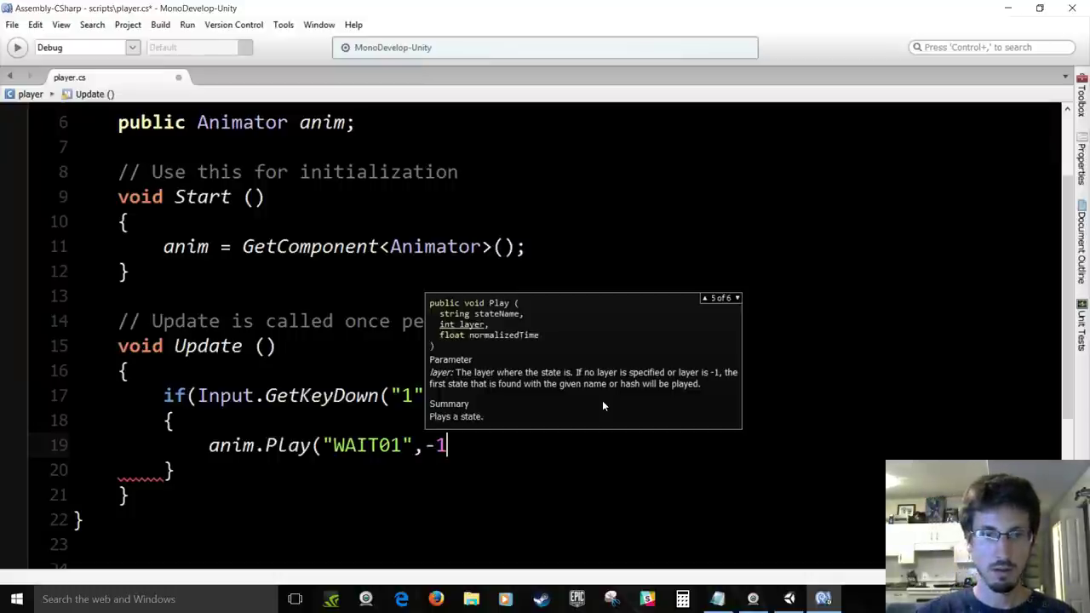
left_click(789, 599)
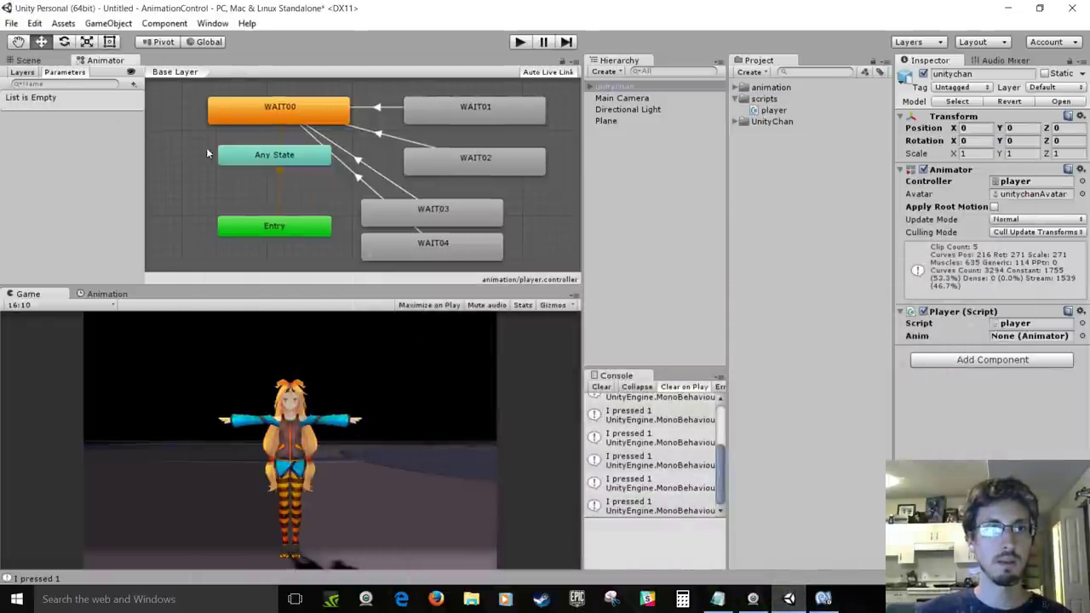
mouse_move(331, 207)
middle_mouse_down()
mouse_move(313, 138)
mouse_move(404, 61)
mouse_move(380, 109)
middle_mouse_up()
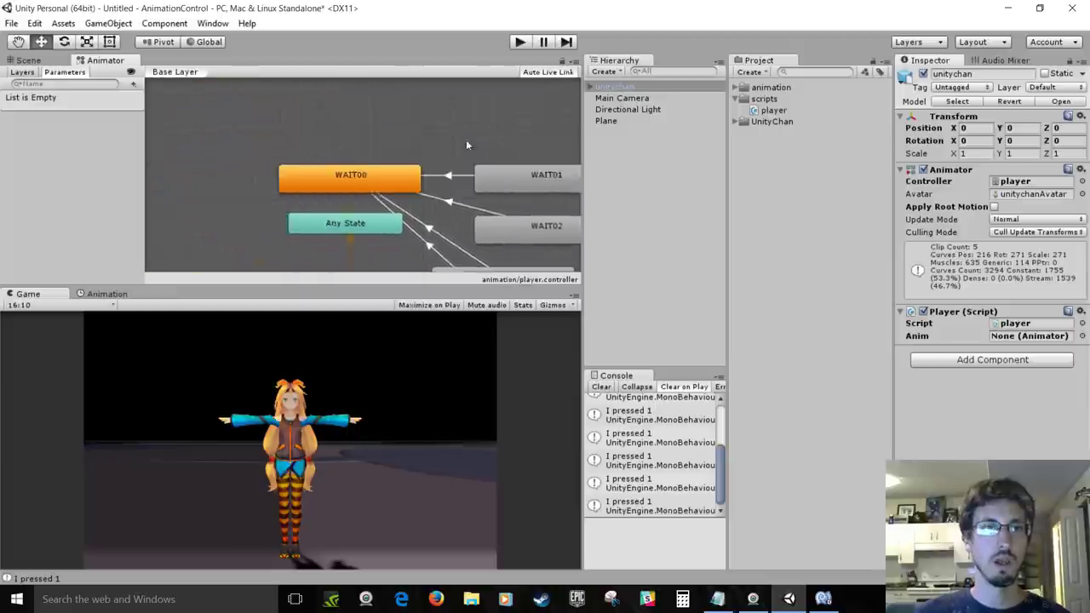
left_click(179, 75)
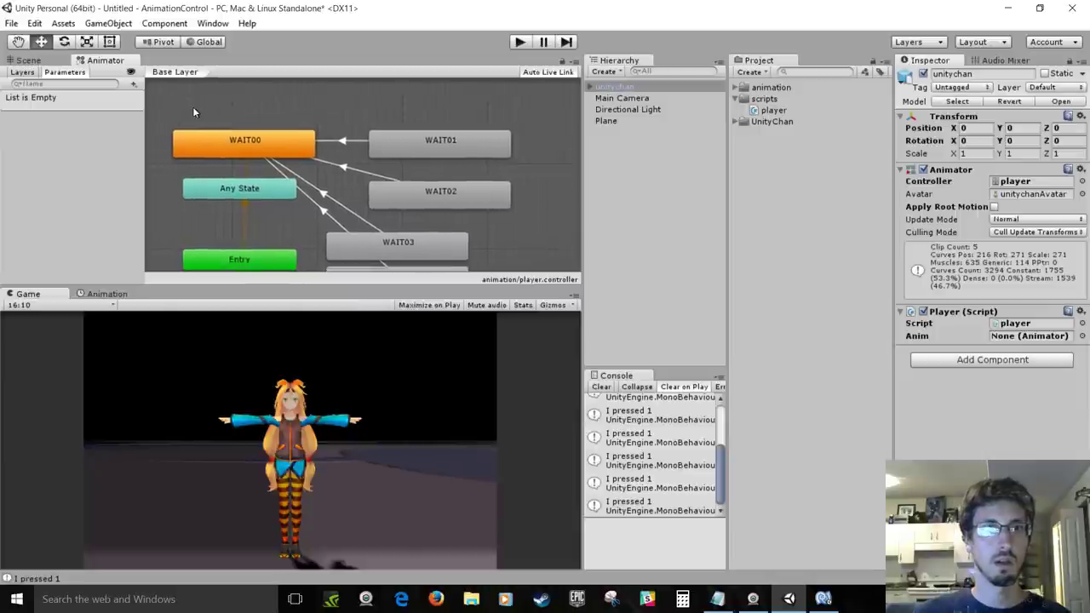
left_click(23, 73)
left_click(65, 72)
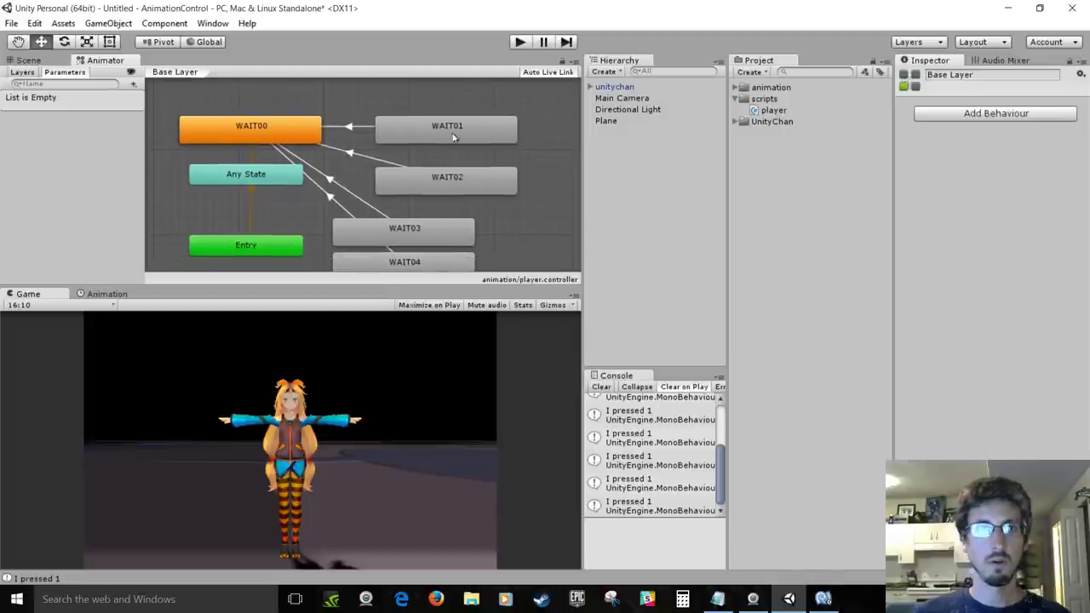
left_click_drag(446, 147, 447, 138)
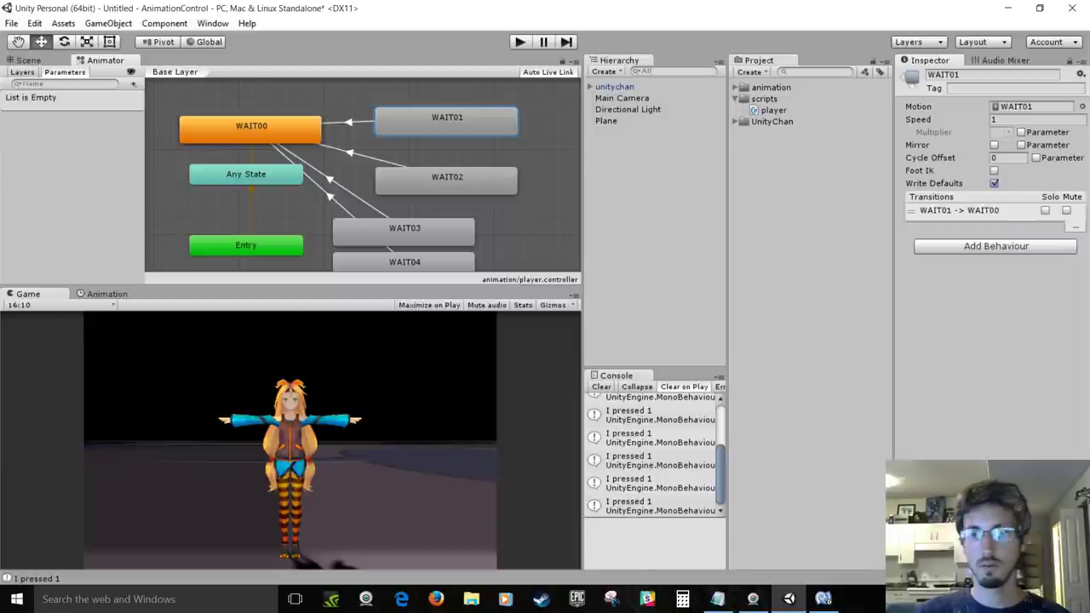
left_click(823, 599)
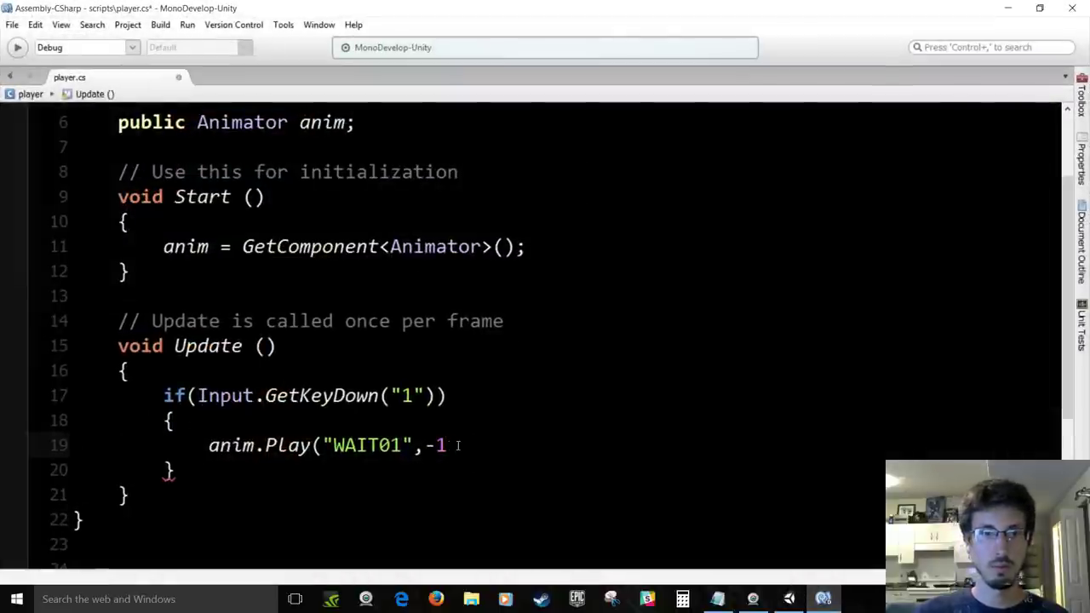
- Finish the line as anim.Play("WAIT01",-1,0f); with time 0f, and save player.cs
type(",")
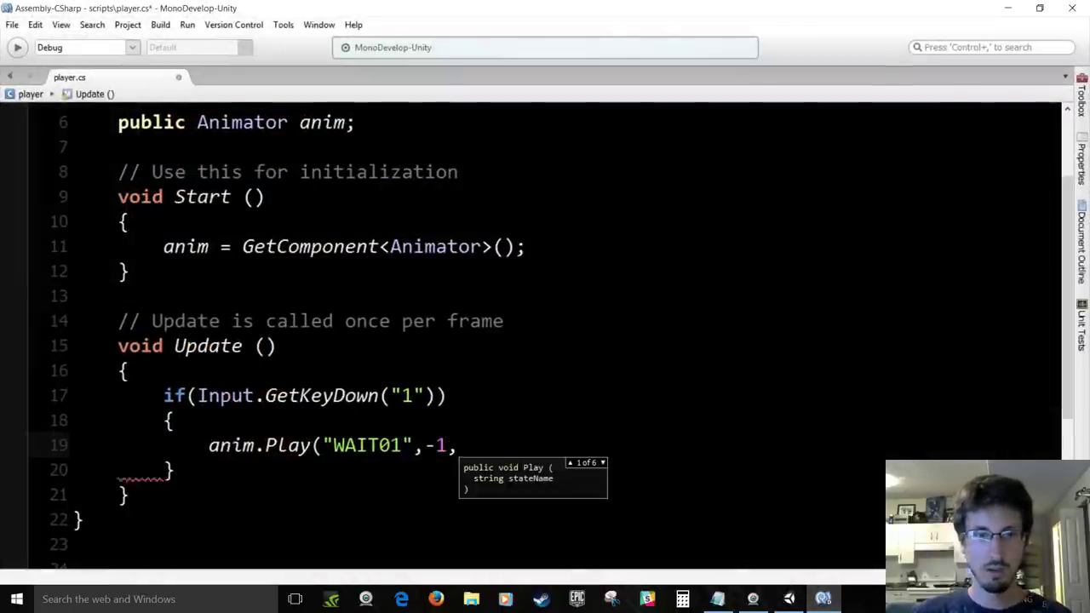
type("0f")
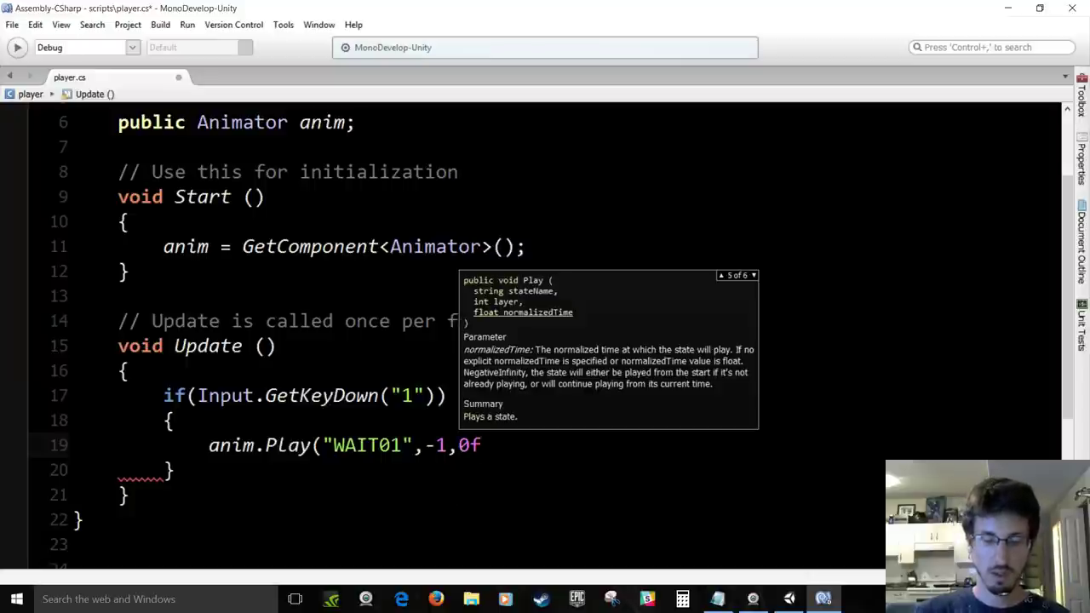
type(")")
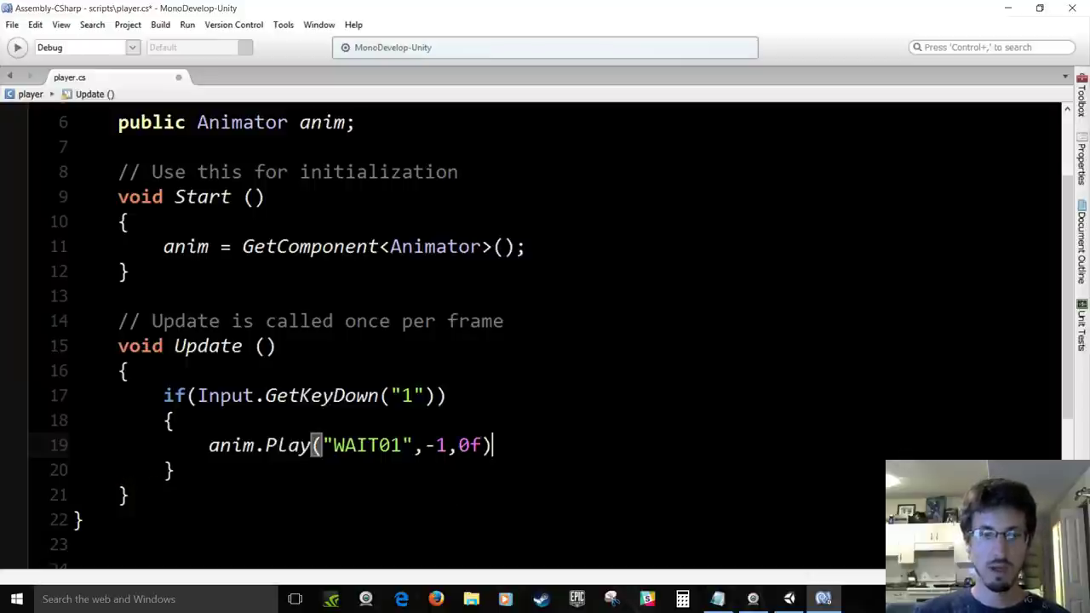
type(";")
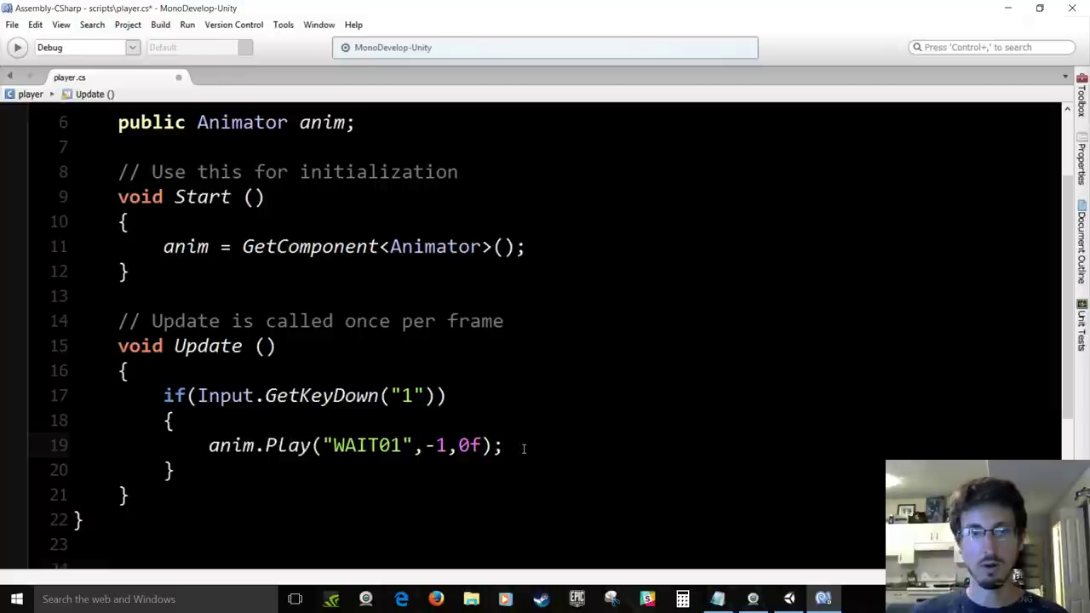
key("BackSpace")
type("1")
key("BackSpace")
type("0")
key("ctrl+s")
- Run Play mode in Unity, press 1 in the Game view to see WAIT01, then stop
left_click(789, 599)
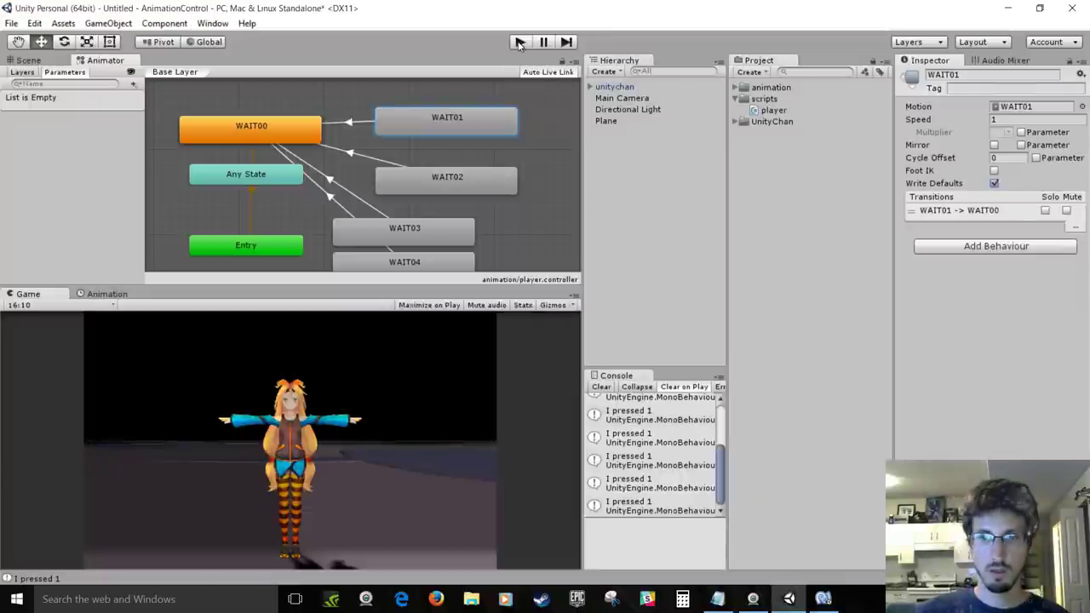
left_click(520, 43)
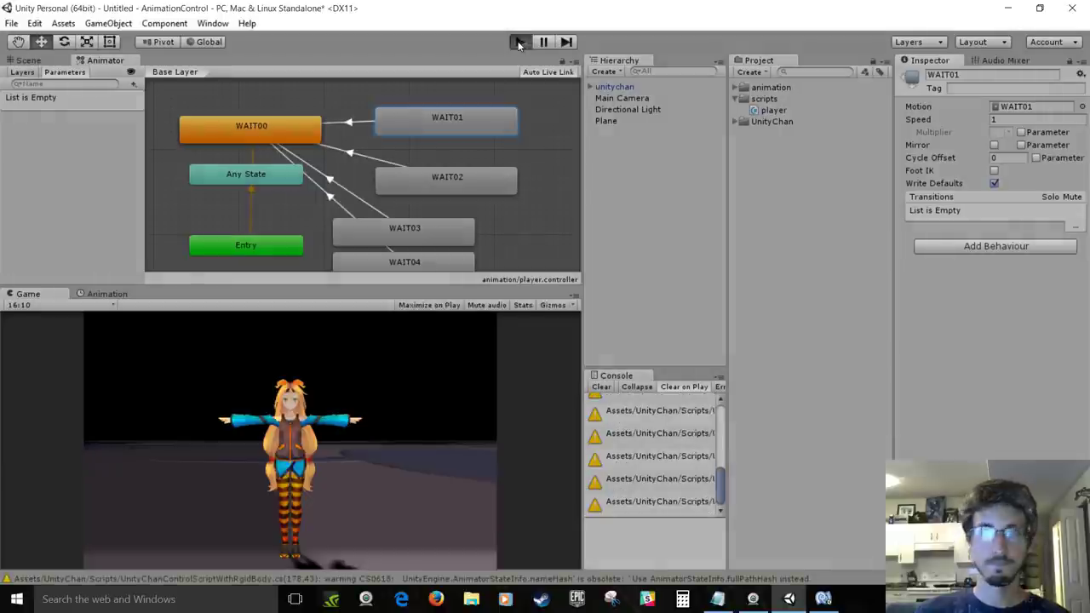
left_click(477, 418)
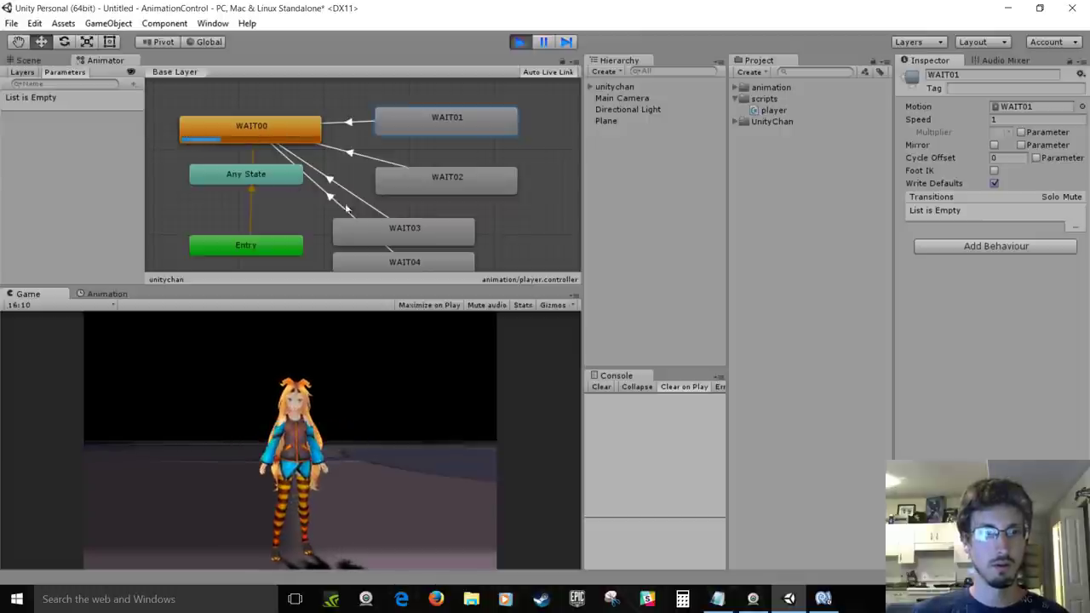
left_click(521, 43)
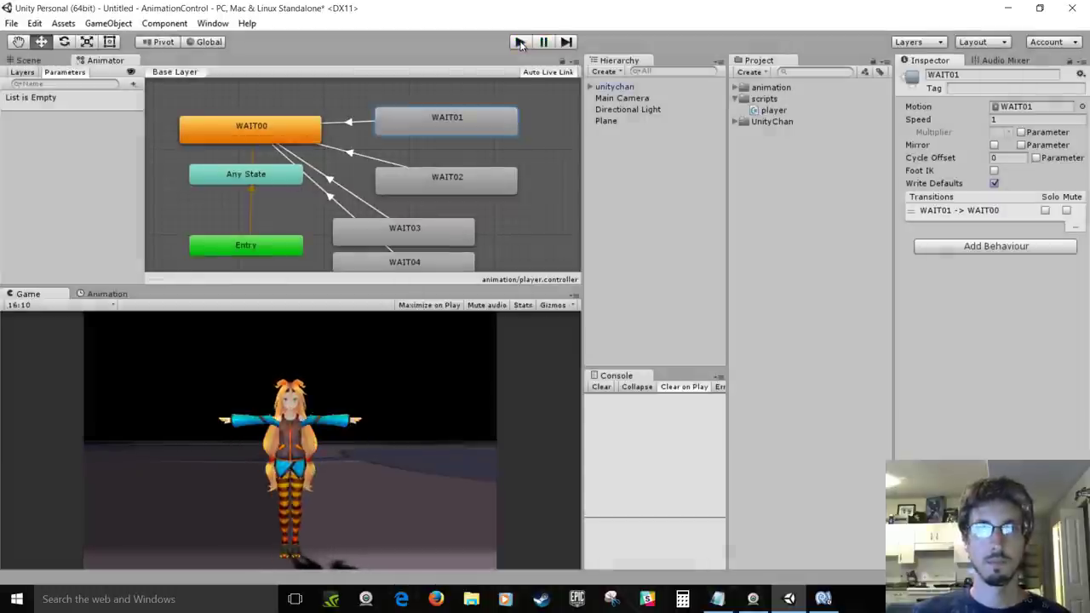
left_click(826, 600)
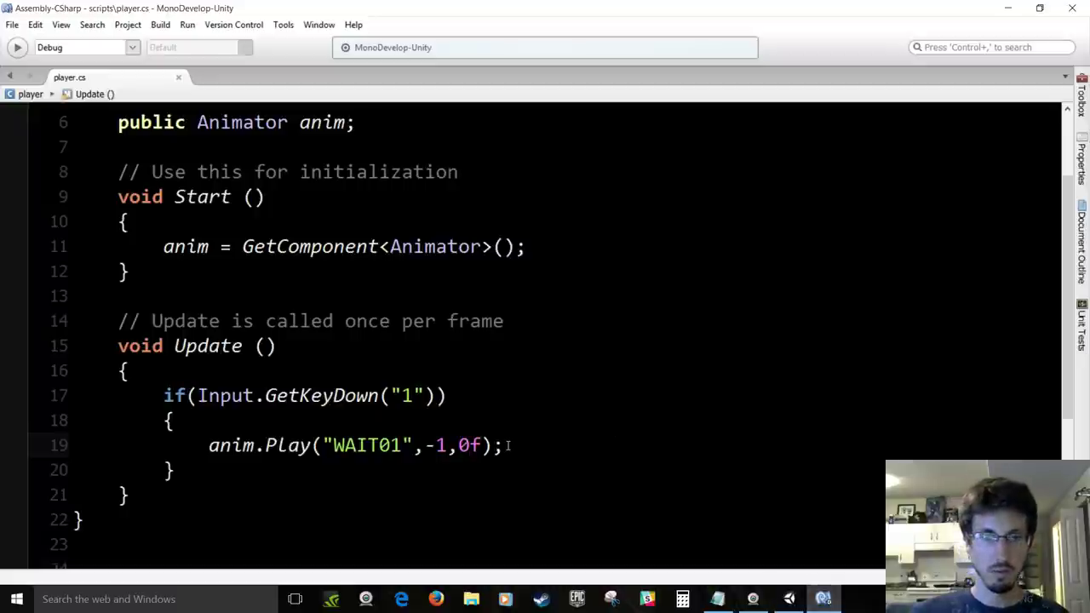
- Change the WAIT01 call's time argument to 0.5f and save player.cs
type(".5")
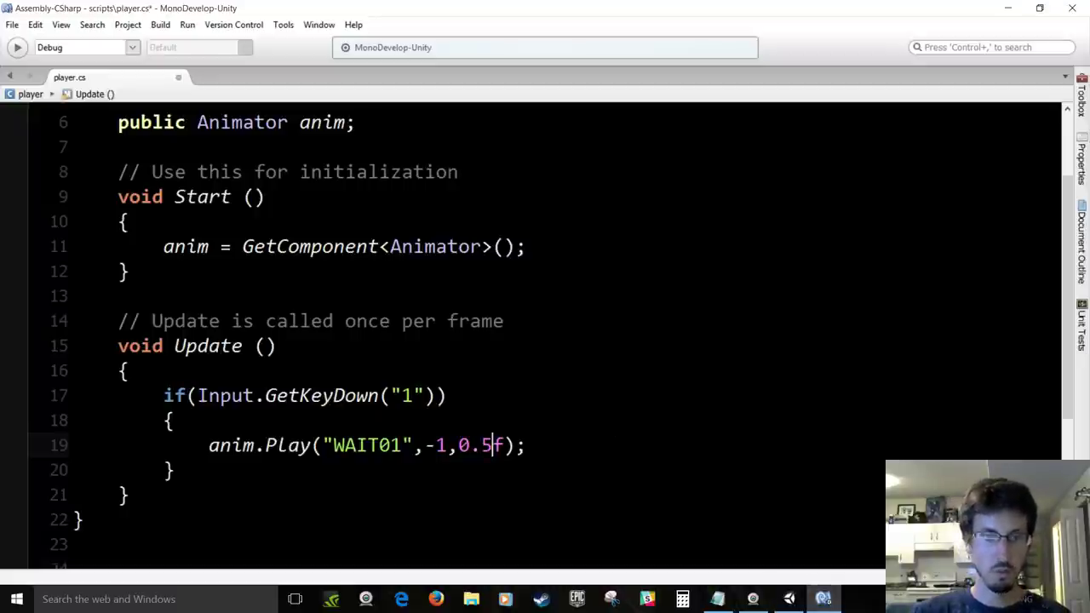
key("ctrl+s")
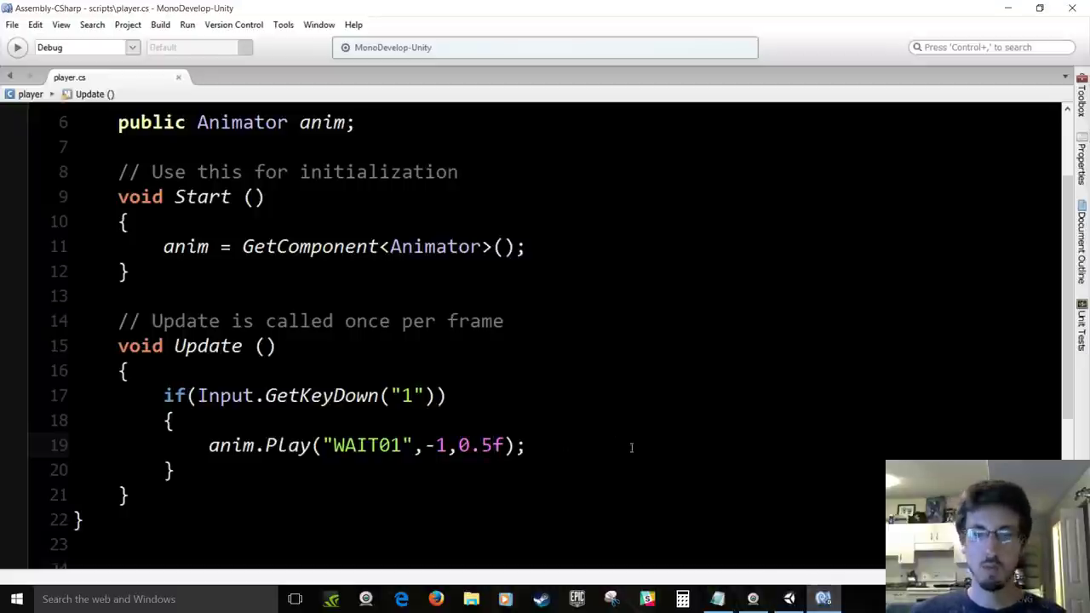
left_click(789, 598)
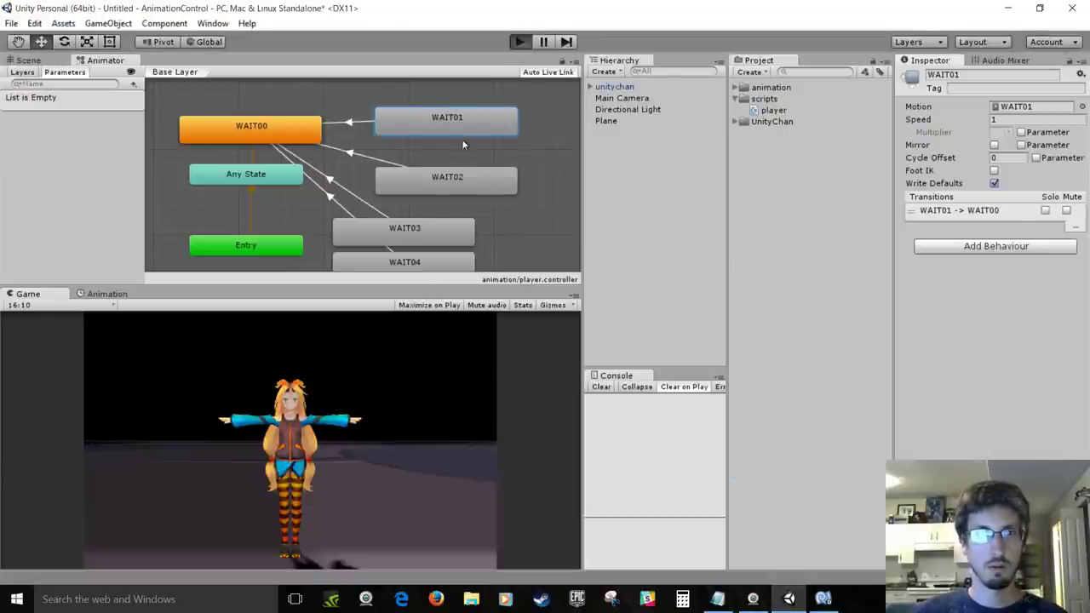
- Play-test the 0.5f version of the WAIT01 animation in Unity, then stop
key("ctrl+p")
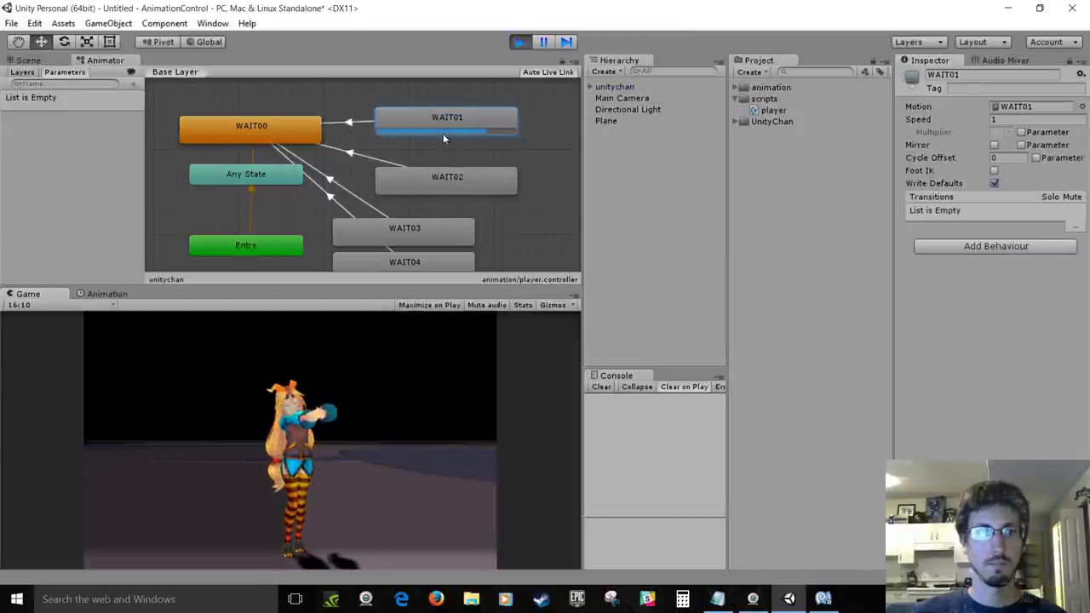
left_click(518, 41)
left_click(819, 596)
- Set the time value back to 0f and select the whole key-1 if-block
key("BackSpace")
key("BackSpace")
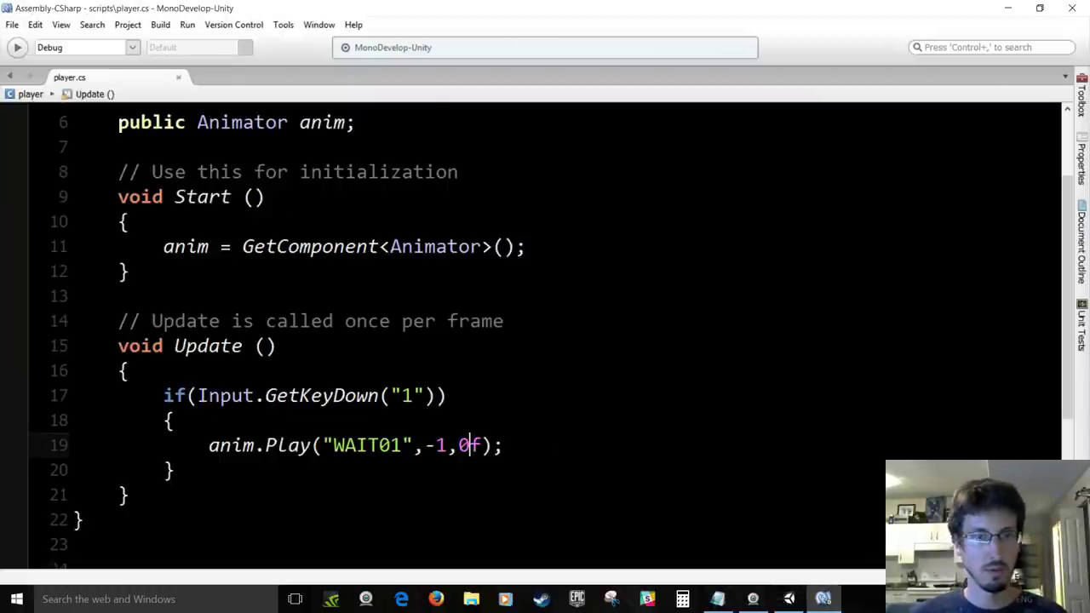
key("alt+Tab")
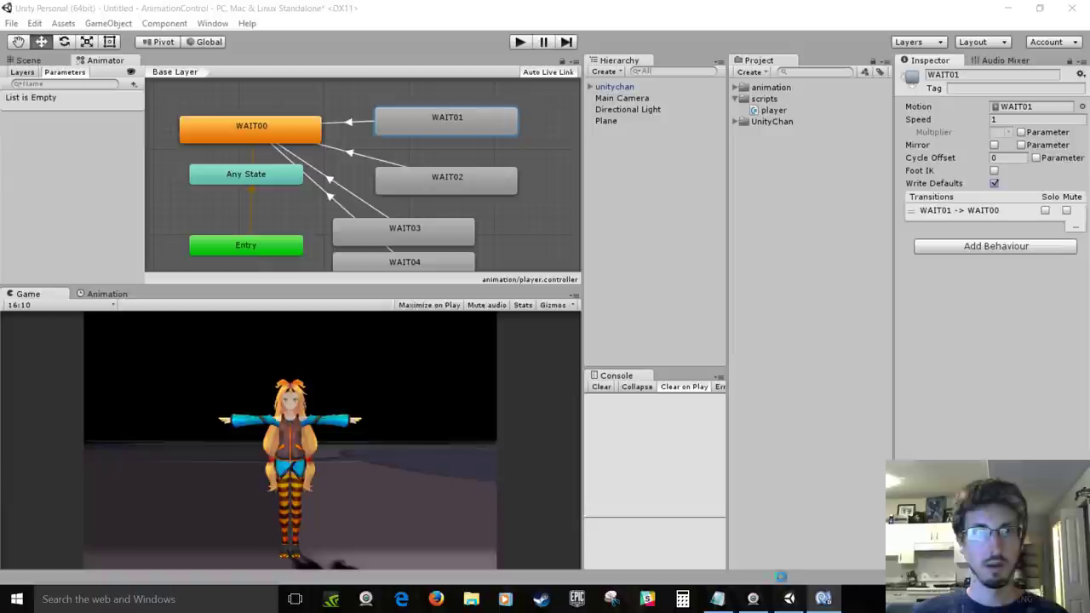
middle_click_drag(500, 210, 506, 178)
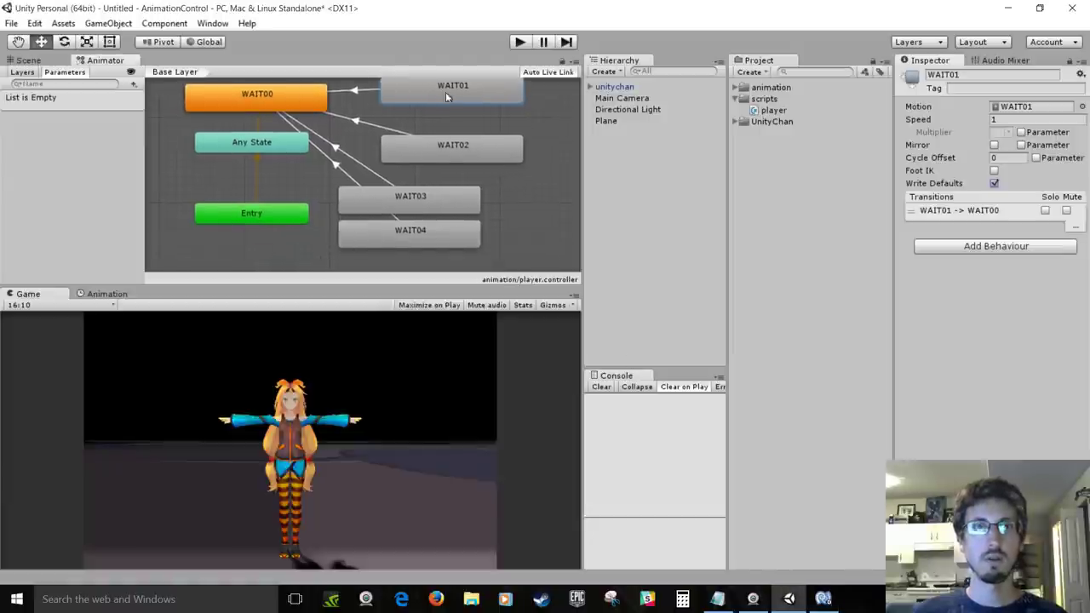
key("alt+Tab")
left_click_drag(212, 421, 154, 341)
key("ctrl+c")
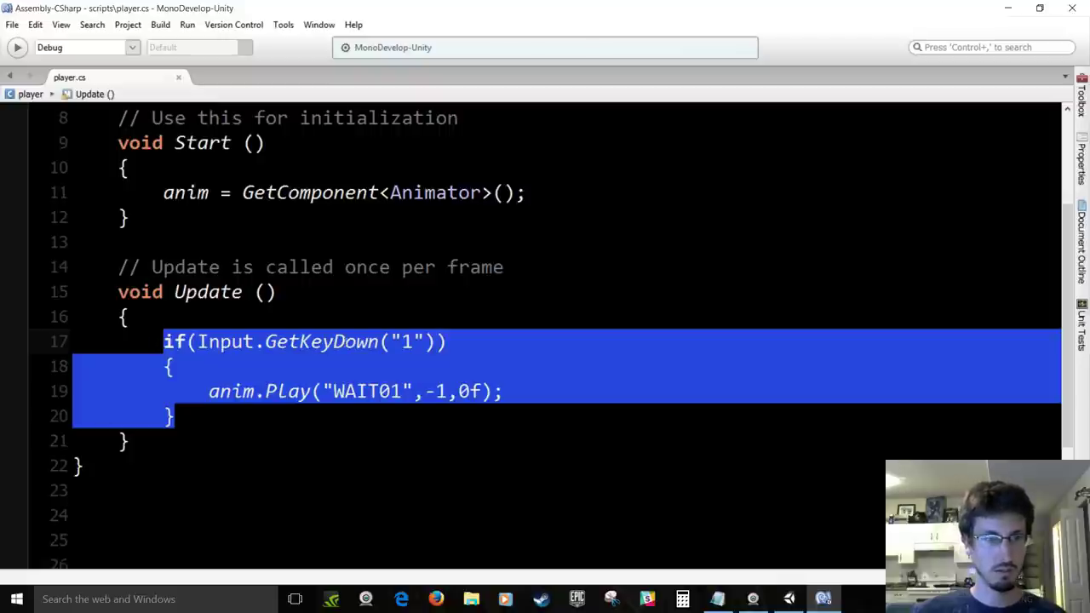
- Paste copies of the key-1 if-block below the original
left_click(175, 341)
key("Down")
key("Down")
key("Down")
key("Down")
key("Up")
key("Return")
key("ctrl+v")
key("ctrl+v")
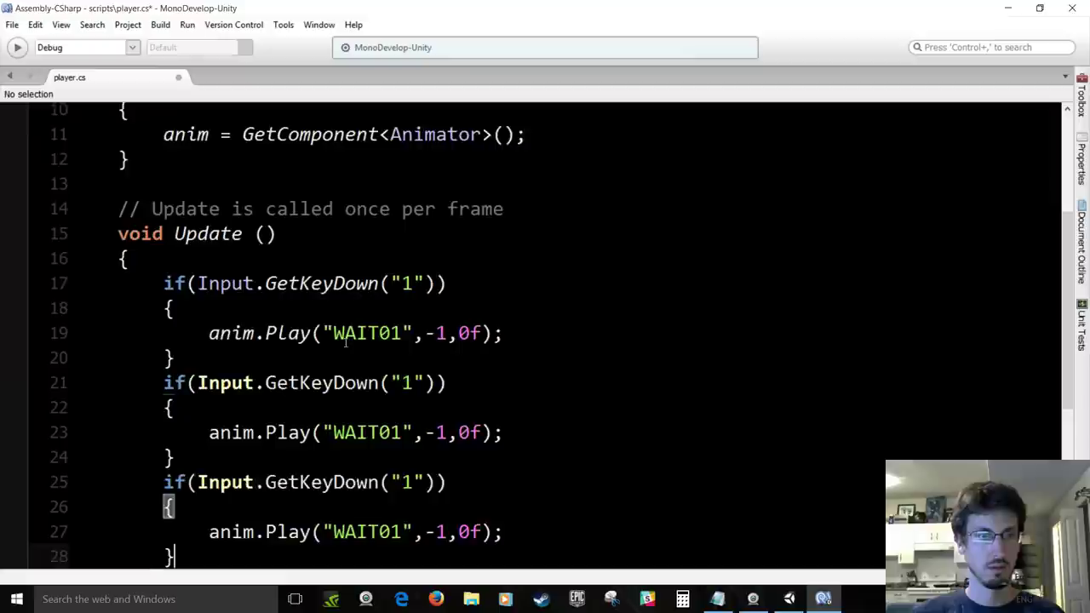
key("ctrl+v")
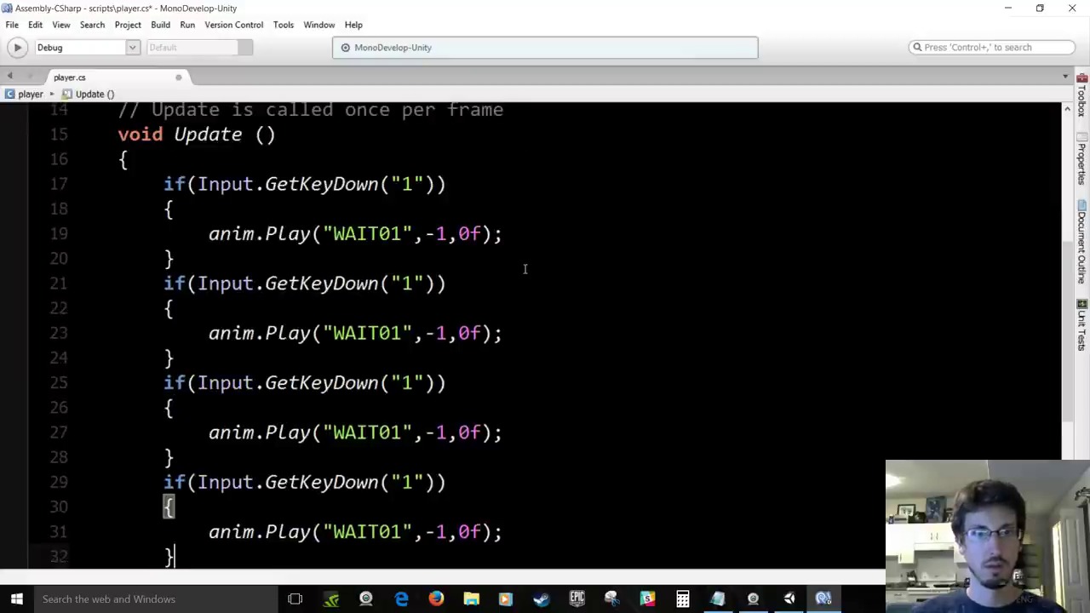
scroll(525, 269, "down", 1)
scroll(525, 269, "up", 1)
- Change the copies to keys 2, 3, 4 playing WAIT02, WAIT03, WAIT04, and save
double_click(408, 283)
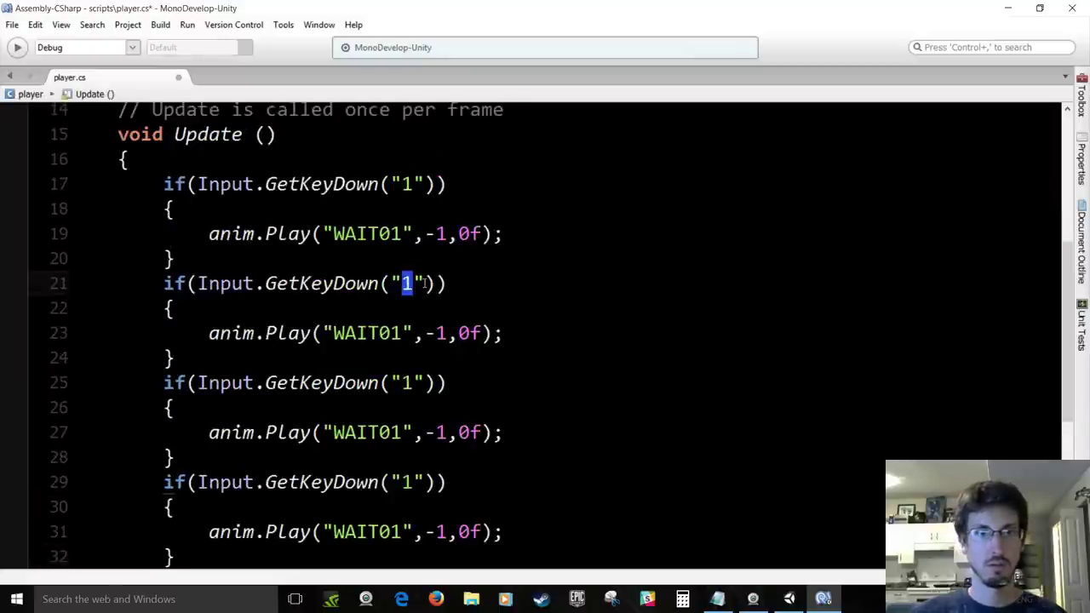
type("2")
double_click(407, 333)
type("2")
left_click(410, 382)
type("3")
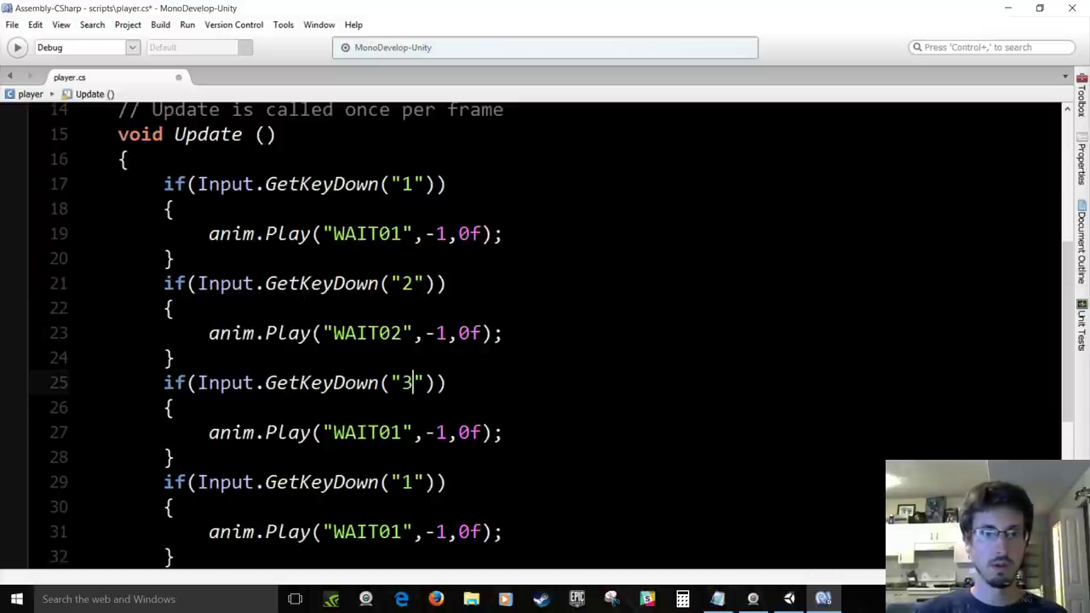
left_click(403, 432)
type("3")
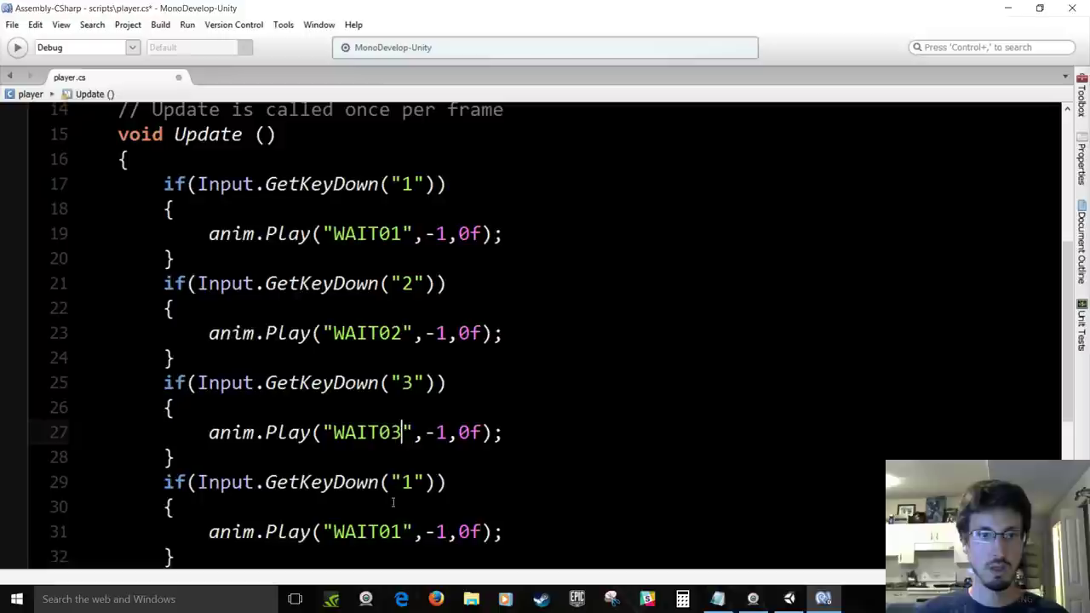
left_click(410, 482)
left_click(402, 531)
type("4")
key("ctrl+s")
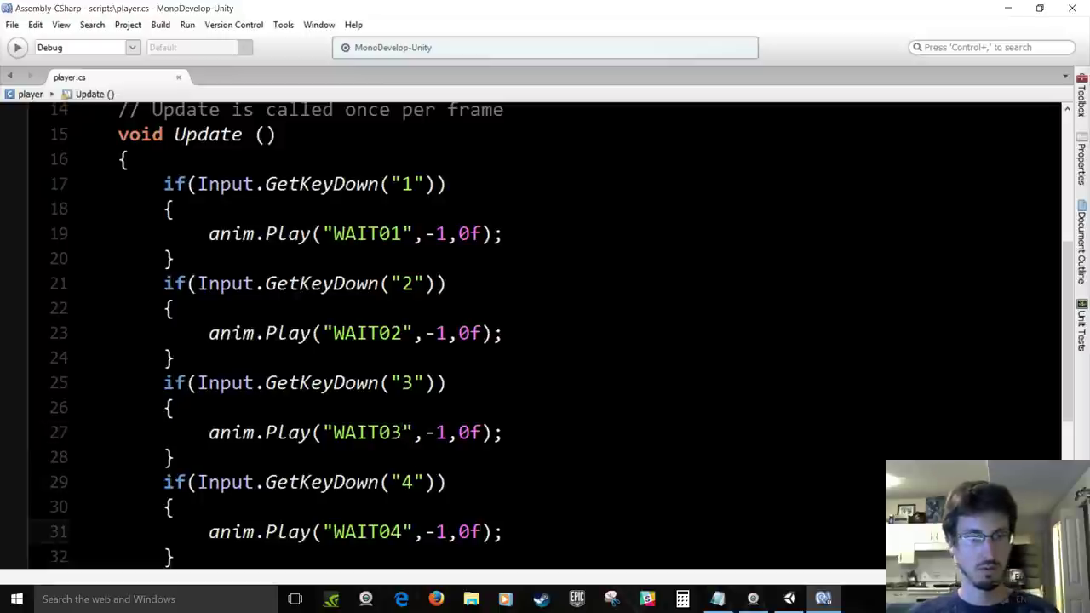
key("alt+Tab")
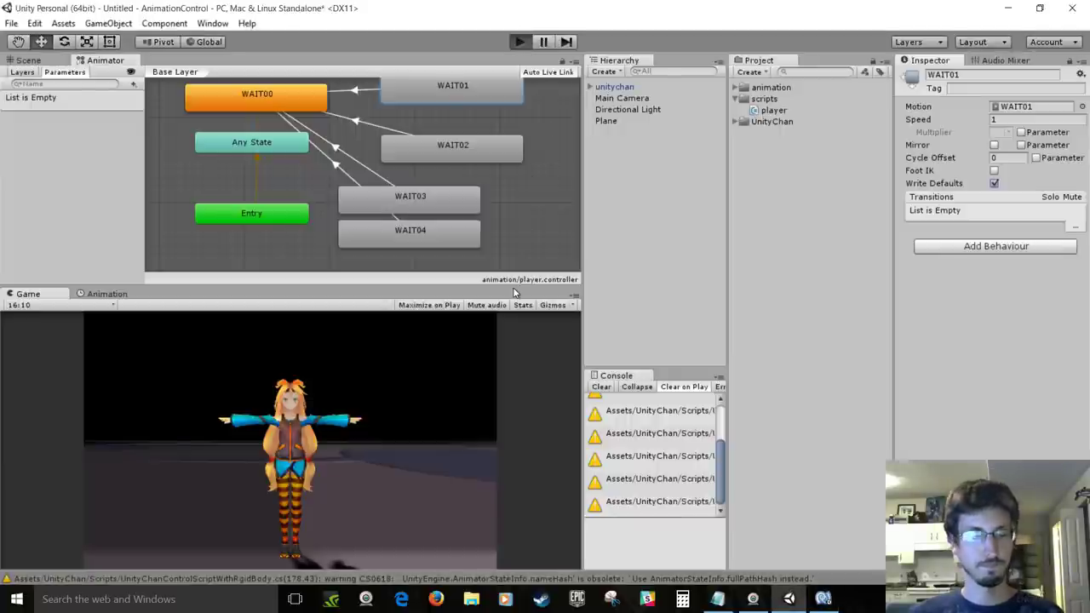
- Play-test keys 1–4, stop, then expand UnityChan > Animations in the Project panel
key("ctrl+p")
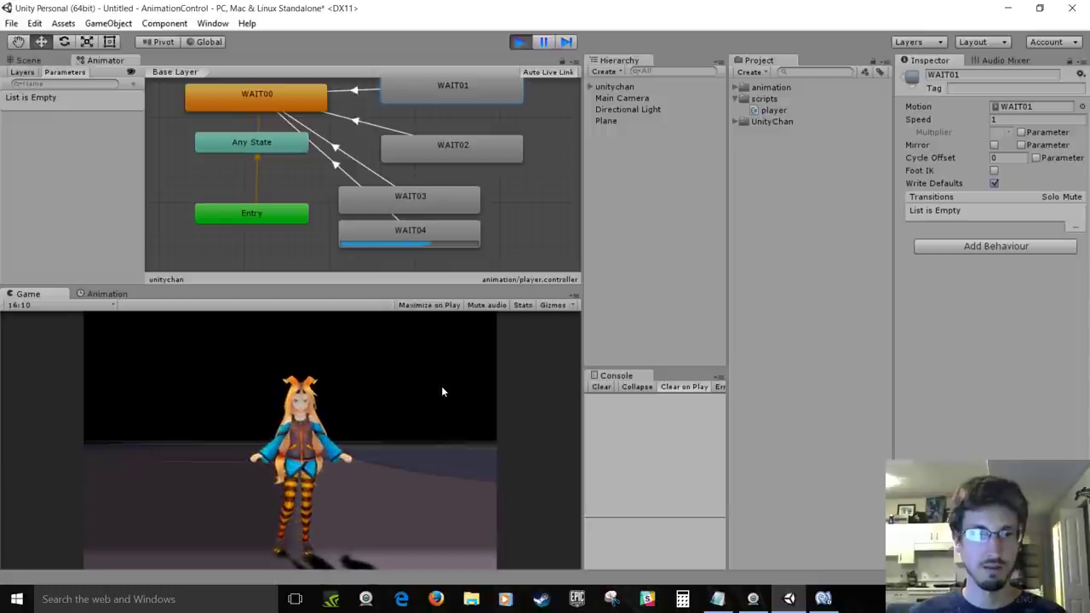
left_click(521, 42)
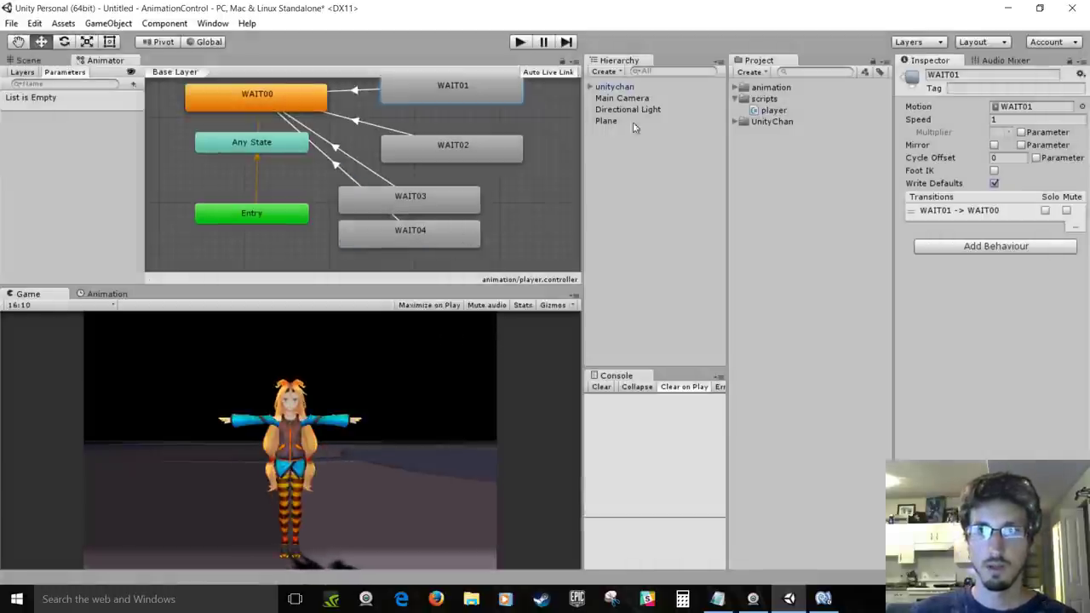
left_click(737, 121)
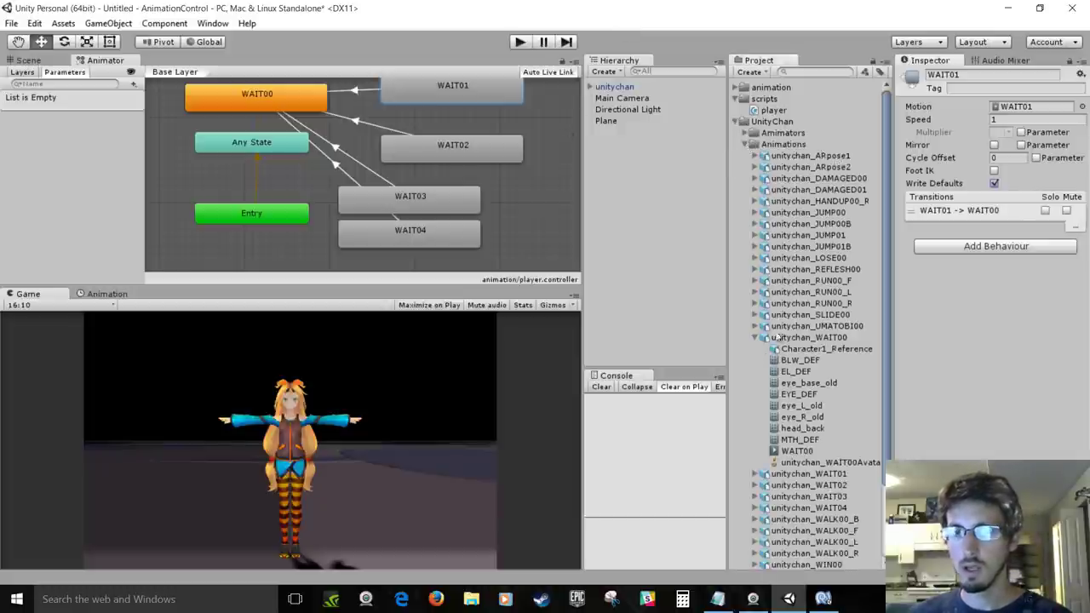
- Select the unitychan_DAMAGED00 and DAMAGED01 clips and drag them into the Animator graph
left_click(754, 337)
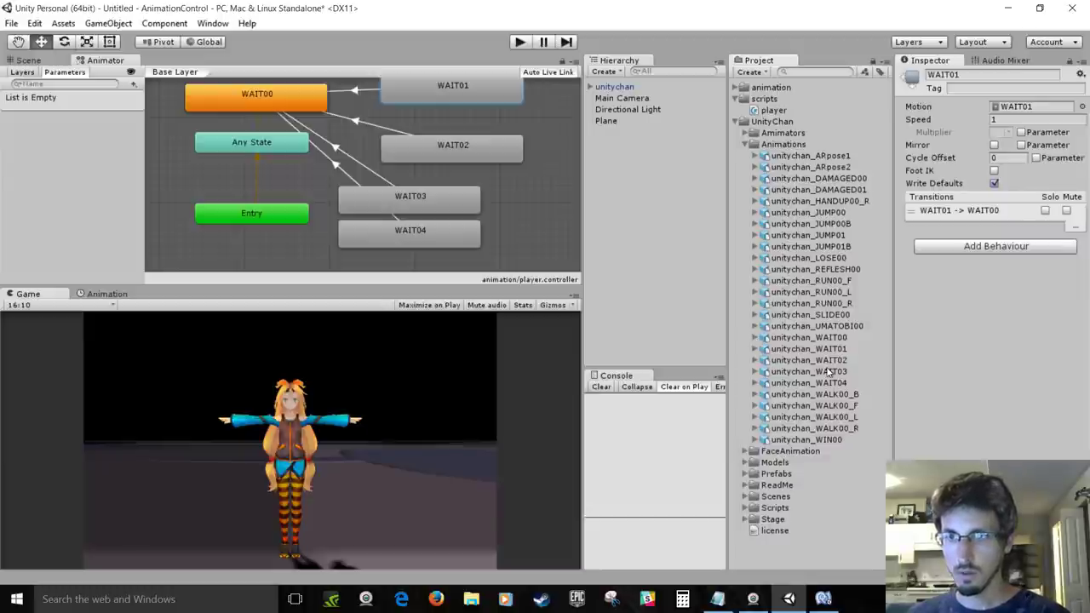
left_click(837, 189)
left_click(838, 179)
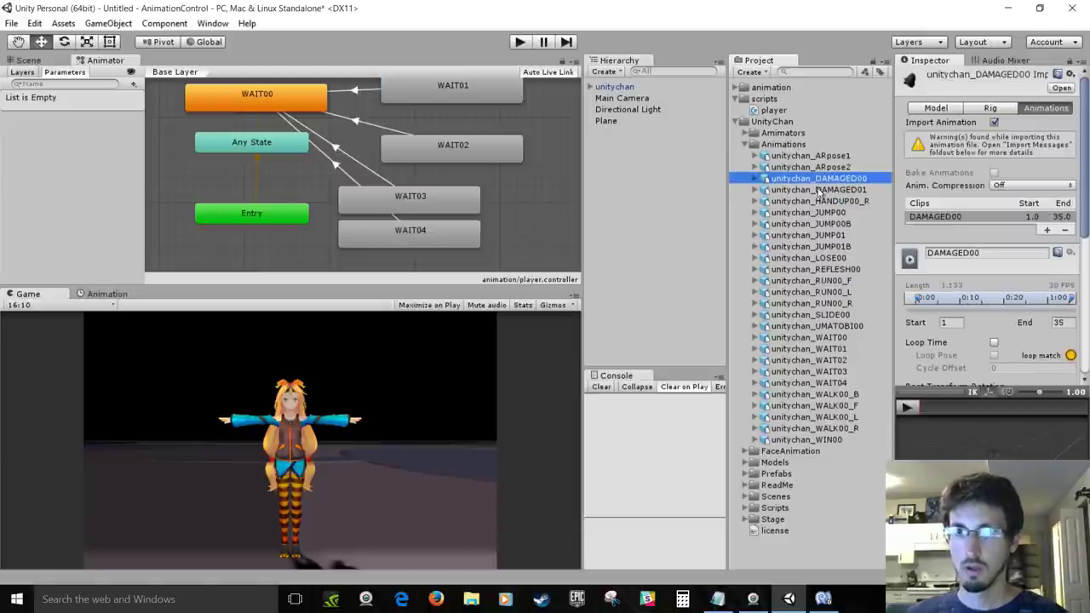
left_click(754, 180)
left_click(753, 180)
left_click(754, 190)
left_click(754, 190)
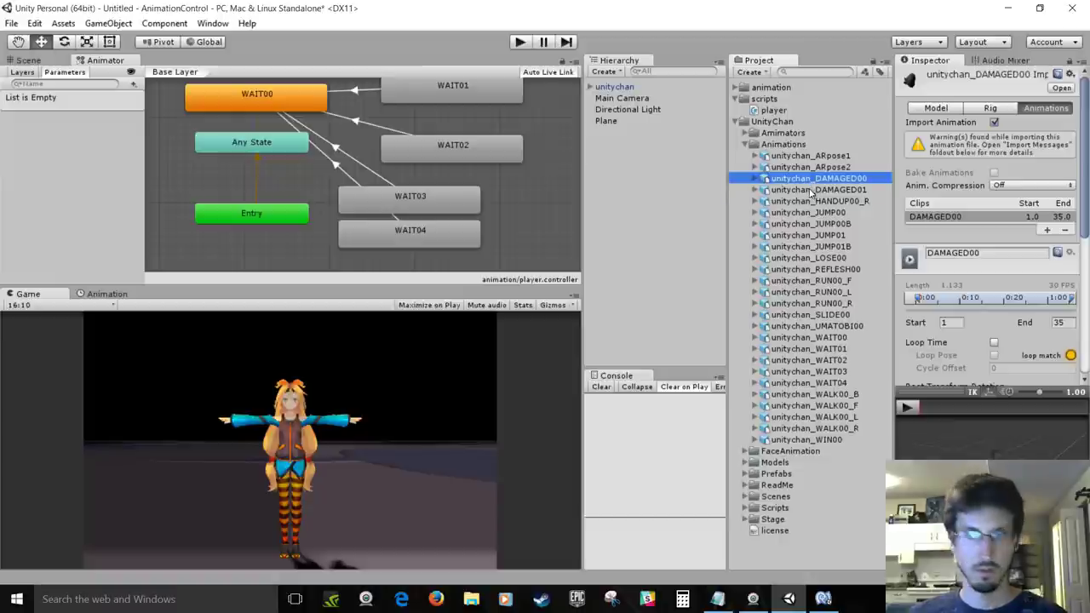
left_click(812, 191, "ctrl")
left_click_drag(817, 181, 524, 191)
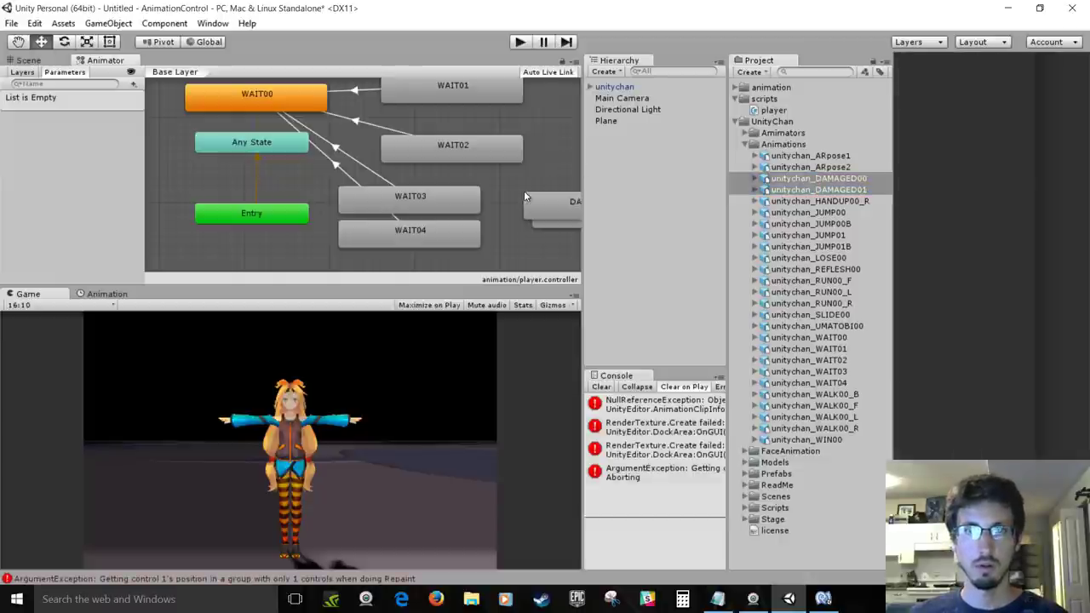
- Clear the console and arrange the DAMAGED01 state above DAMAGED00 in the graph
left_click(601, 387)
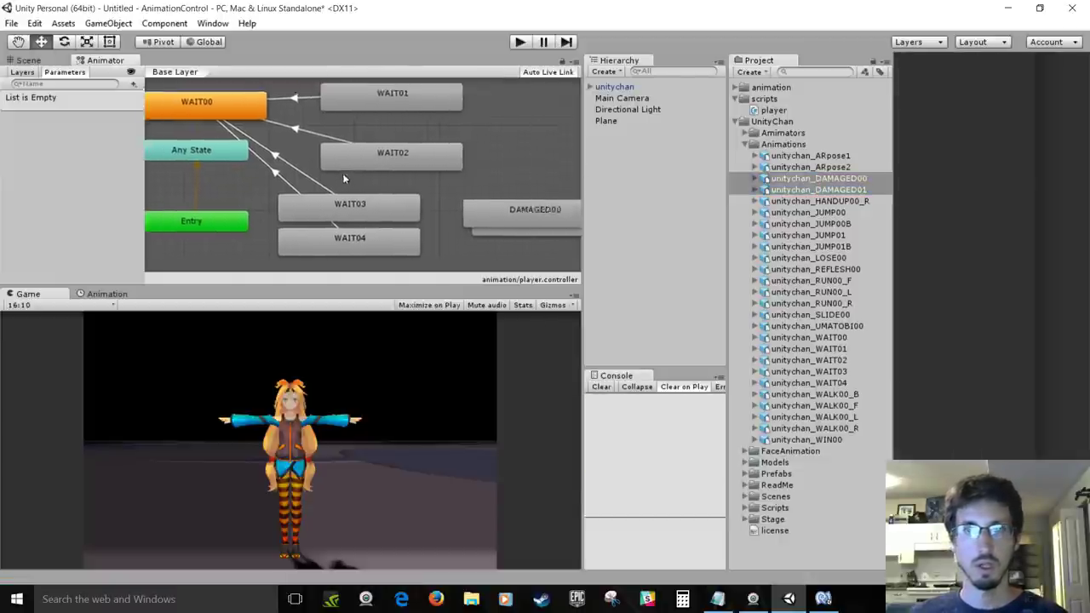
mouse_move(342, 173)
middle_mouse_down()
mouse_move(408, 199)
mouse_move(415, 228)
middle_mouse_up()
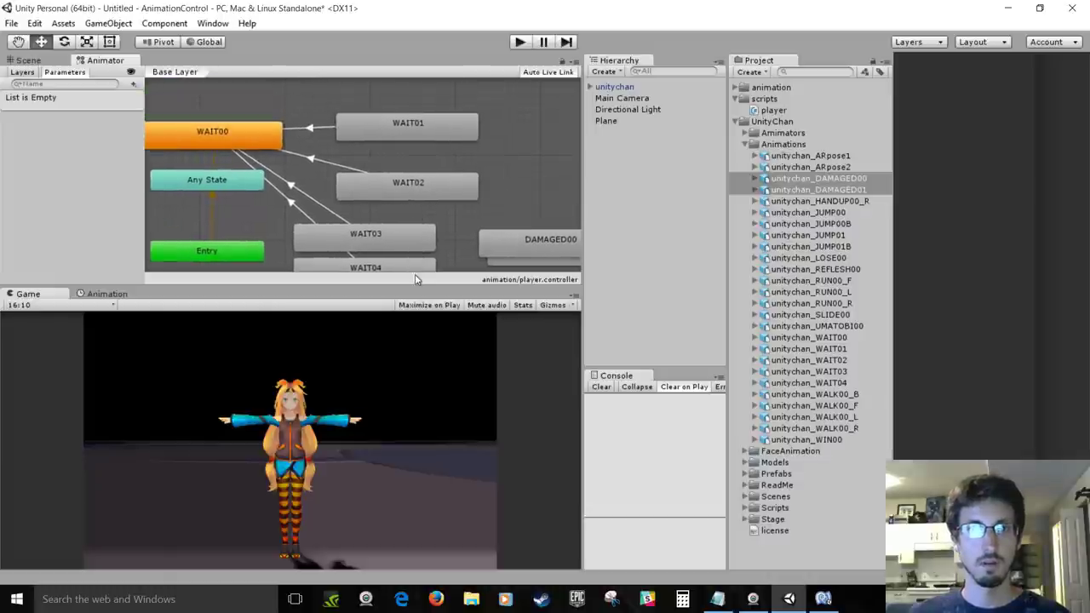
left_click_drag(527, 246, 189, 97)
mouse_move(538, 264)
left_mouse_down()
mouse_move(489, 198)
mouse_move(328, 86)
left_mouse_up()
middle_click_drag(235, 90, 365, 181)
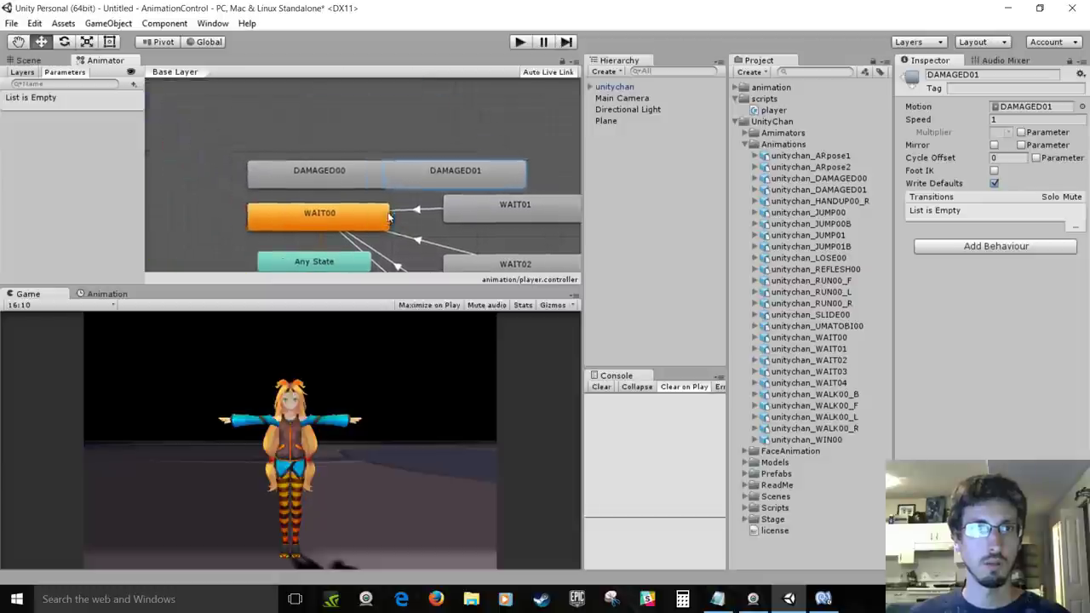
left_click_drag(364, 181, 339, 180)
left_click_drag(471, 181, 318, 138)
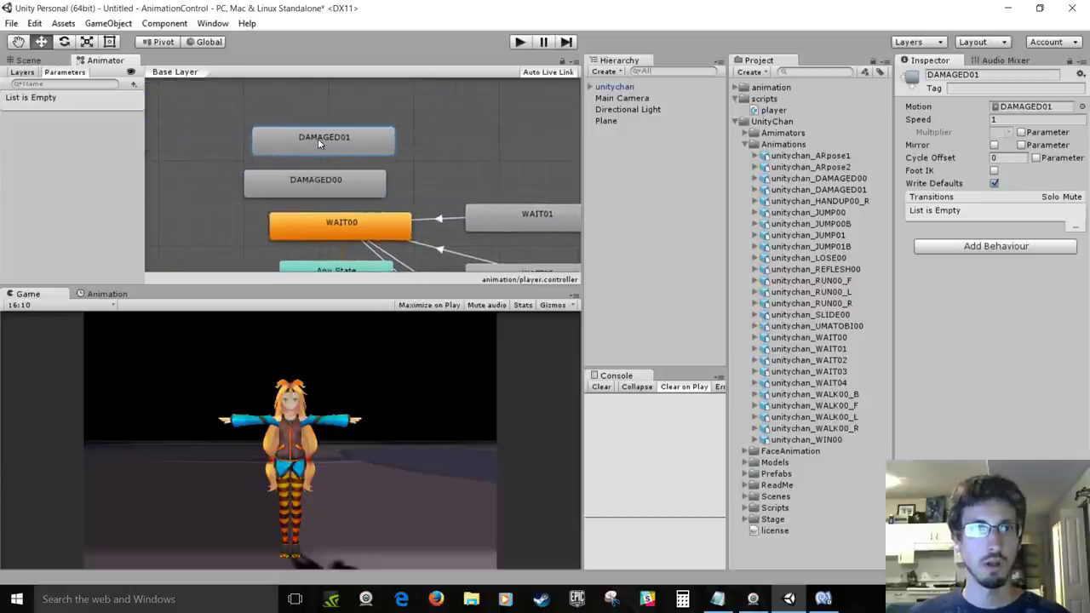
middle_click_drag(378, 220, 345, 169)
- Add transitions from DAMAGED00 and DAMAGED01 back to WAIT00, then realign the states
right_click(302, 126)
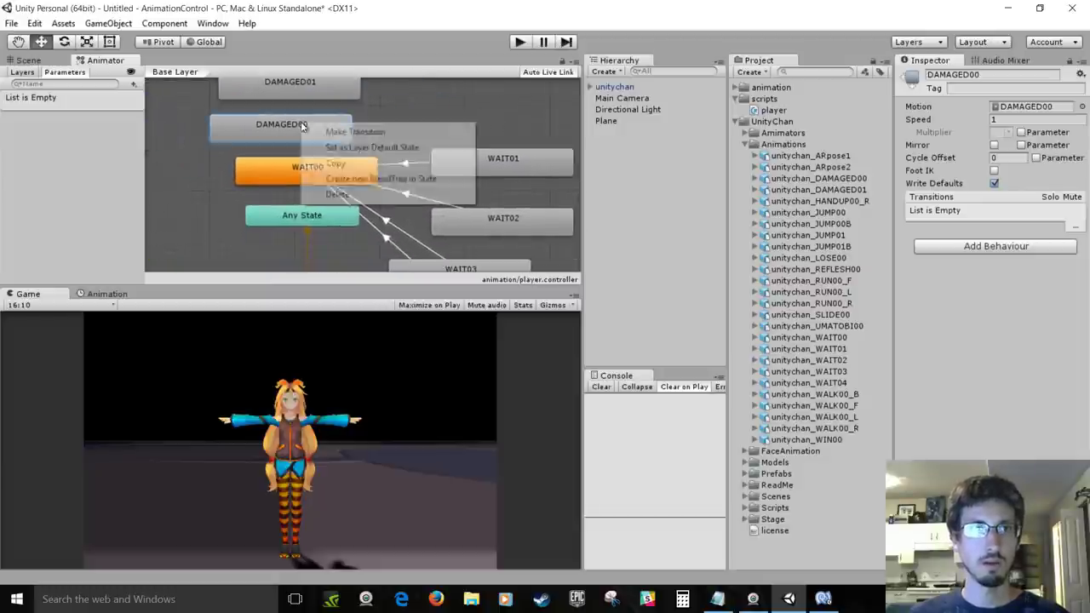
left_click(355, 132)
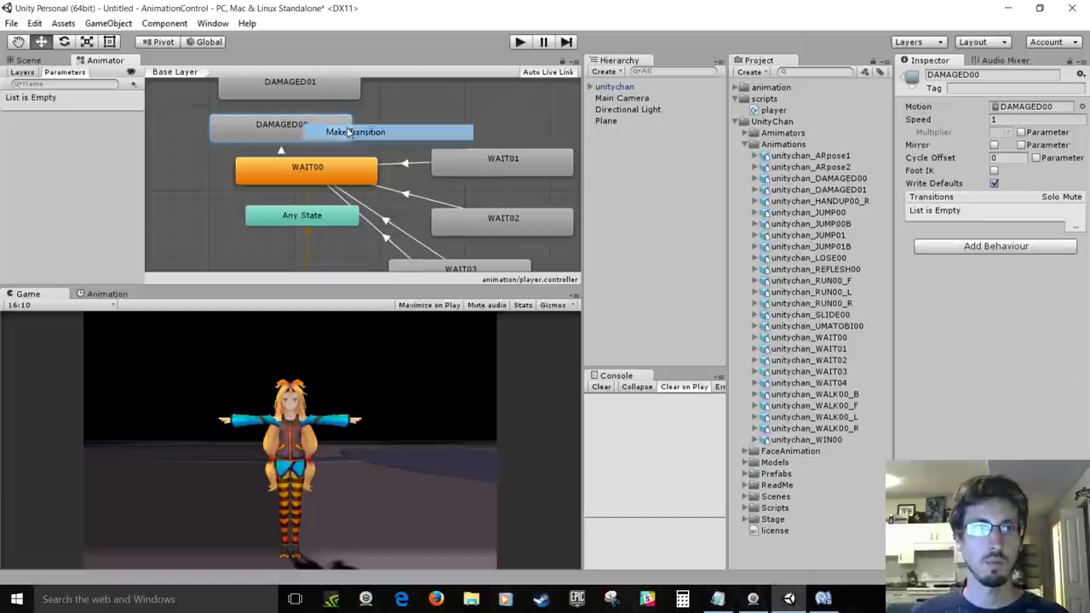
left_click(326, 172)
right_click(308, 84)
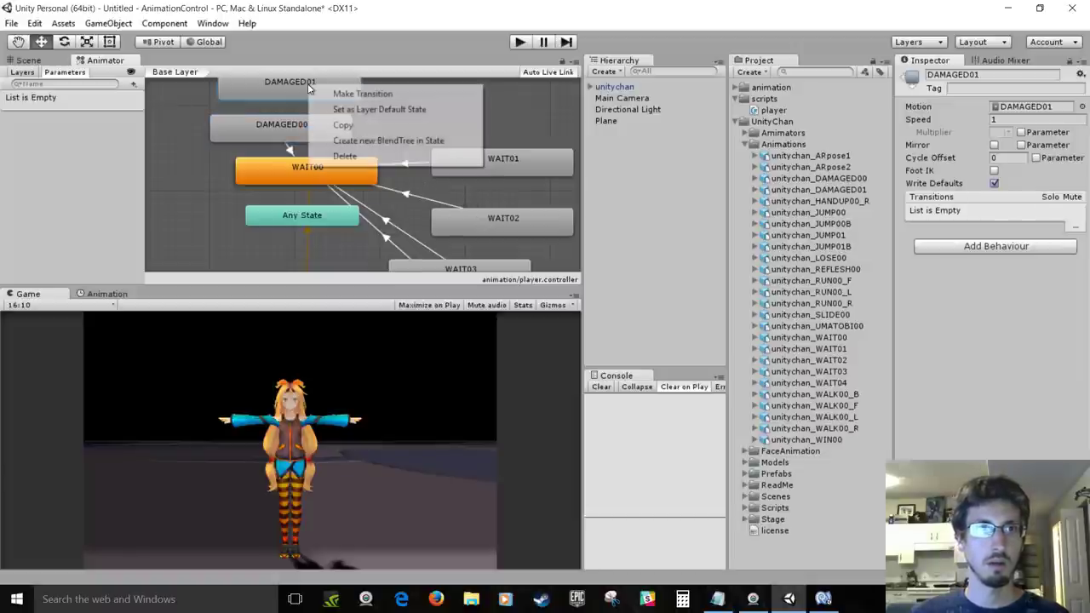
left_click(355, 94)
left_click(320, 166)
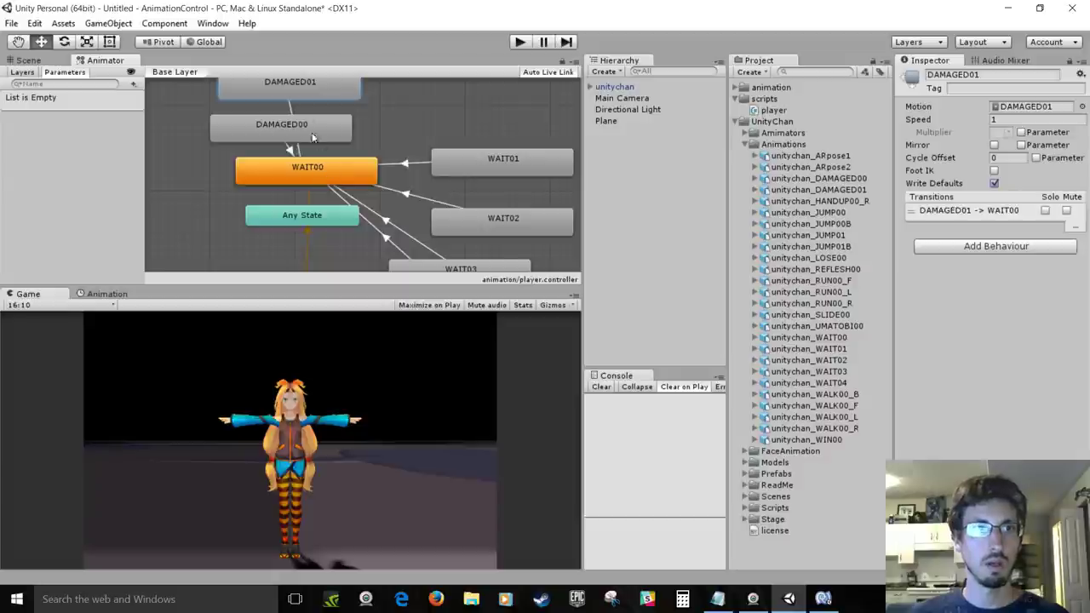
left_click_drag(310, 92, 301, 100)
left_click(389, 117)
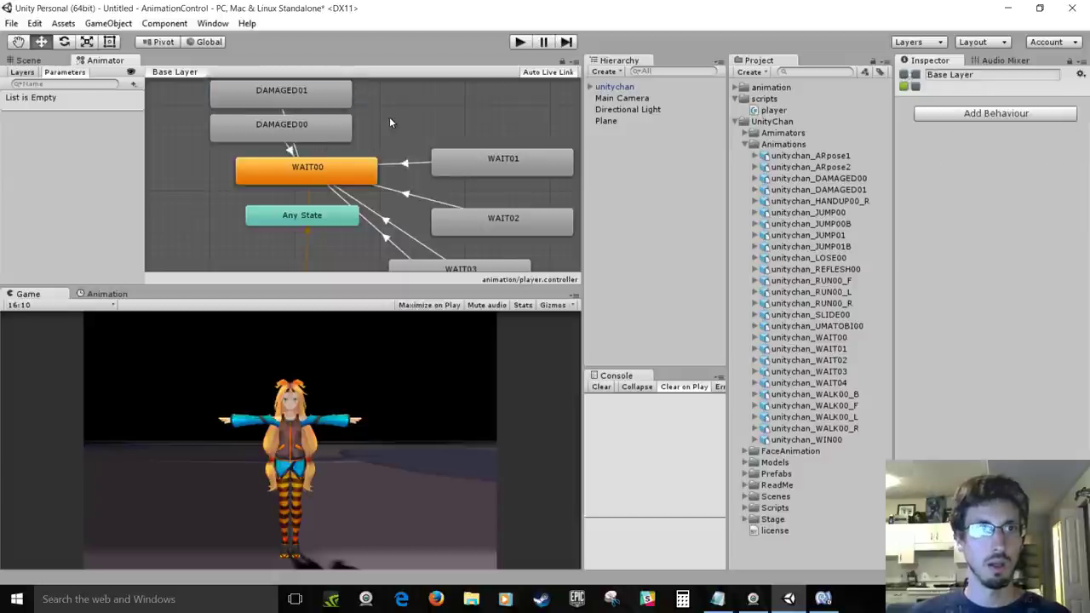
middle_click_drag(390, 117, 368, 145)
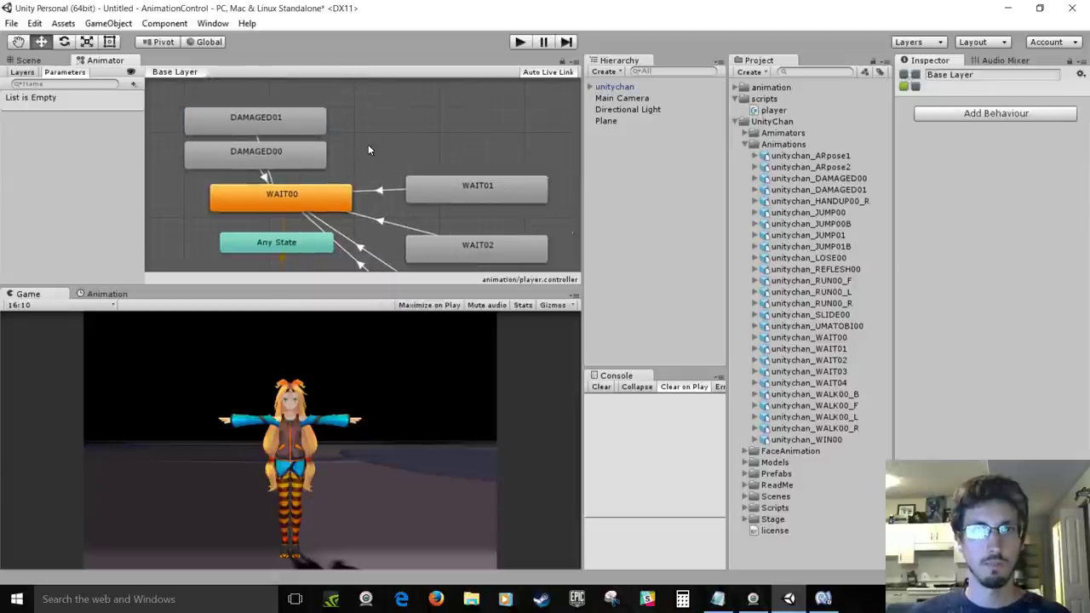
left_click(801, 594)
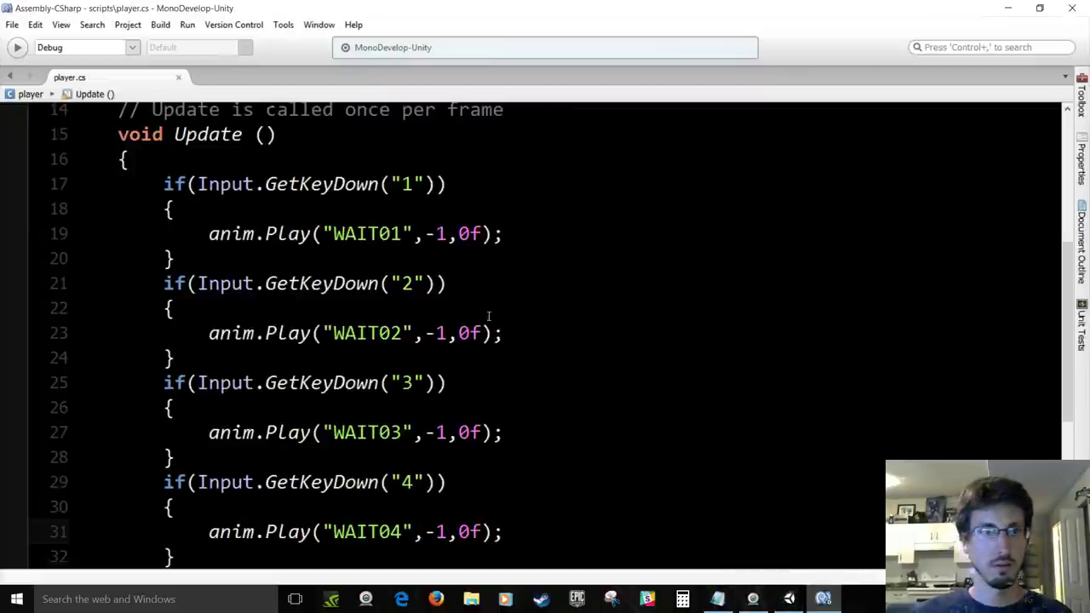
- Below the WAIT04 block, add an if(Input.GetMouseButtonDown(0)) check with an empty braced body
scroll(487, 322, "down", 2)
scroll(480, 299, "down", 2)
left_click(226, 447)
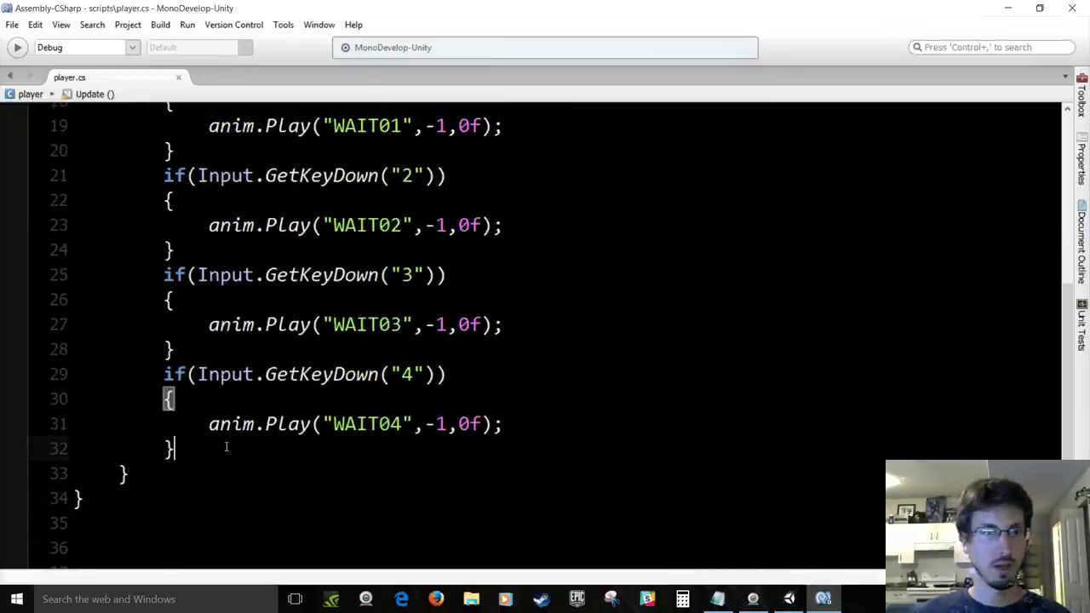
key("Return")
key("Return")
key("Return")
key("Up")
type("i")
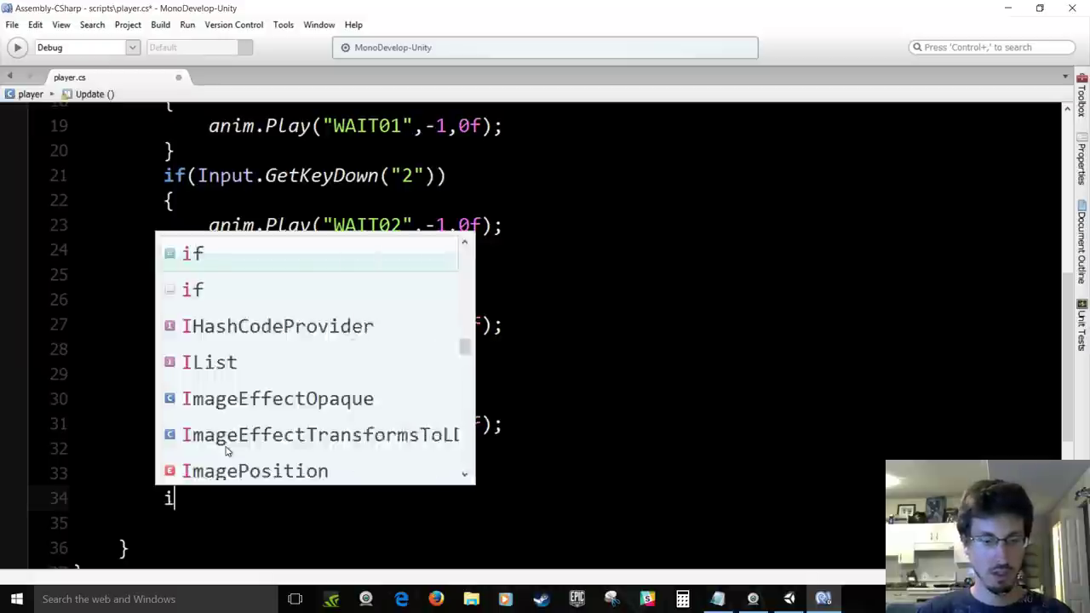
type("f()")
type("Input.get")
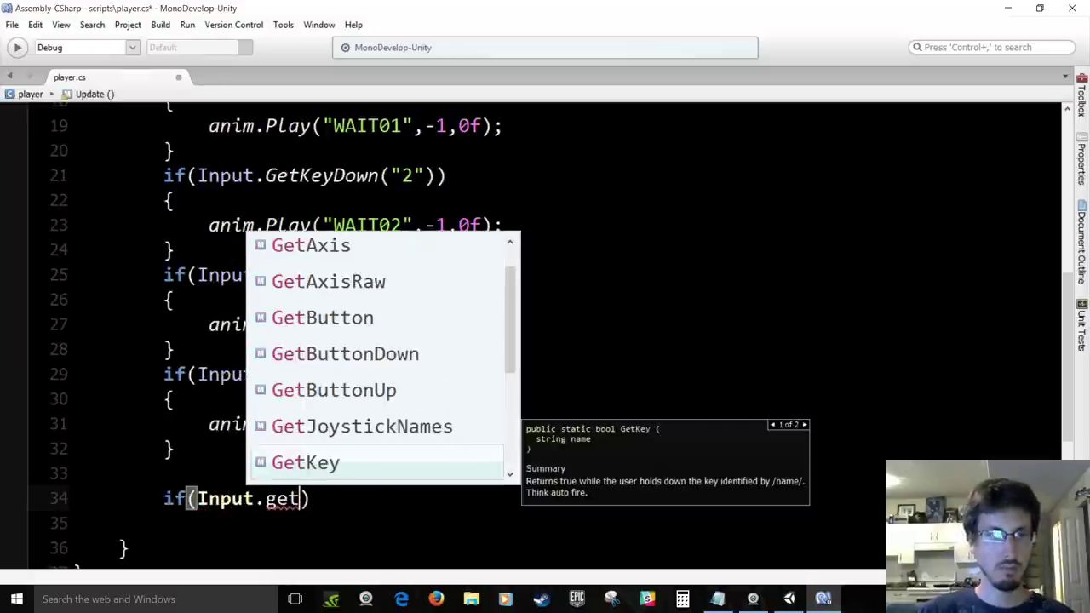
type("mou")
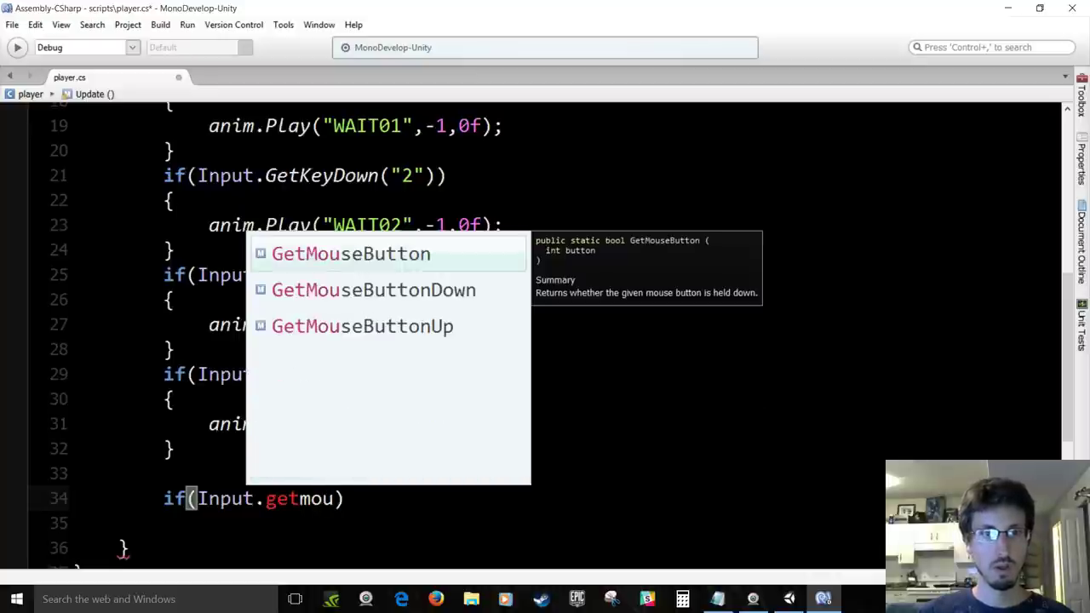
key("Down")
key("Return")
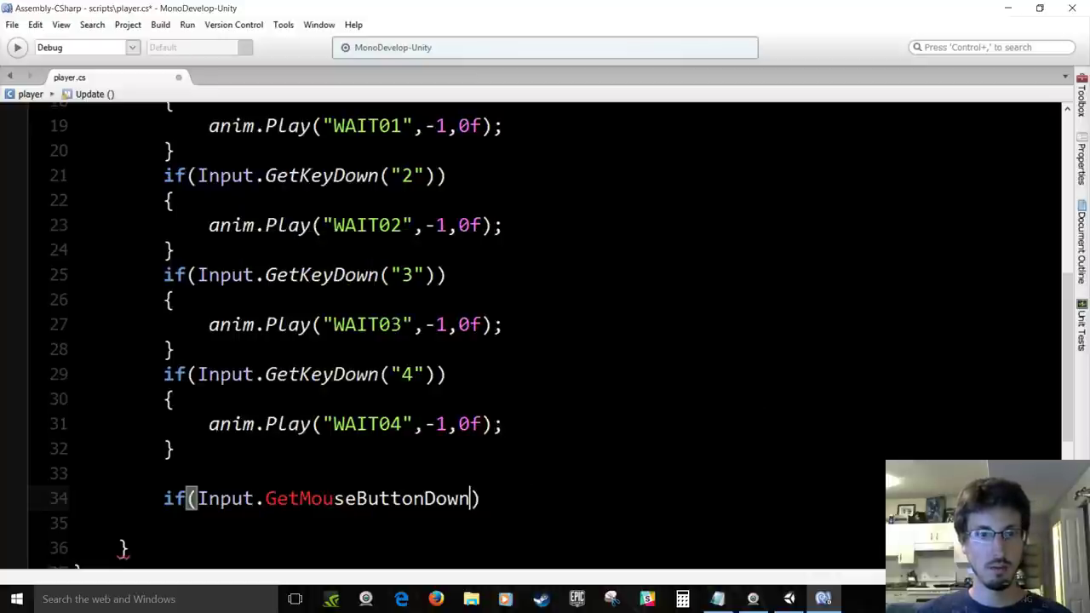
type("(")
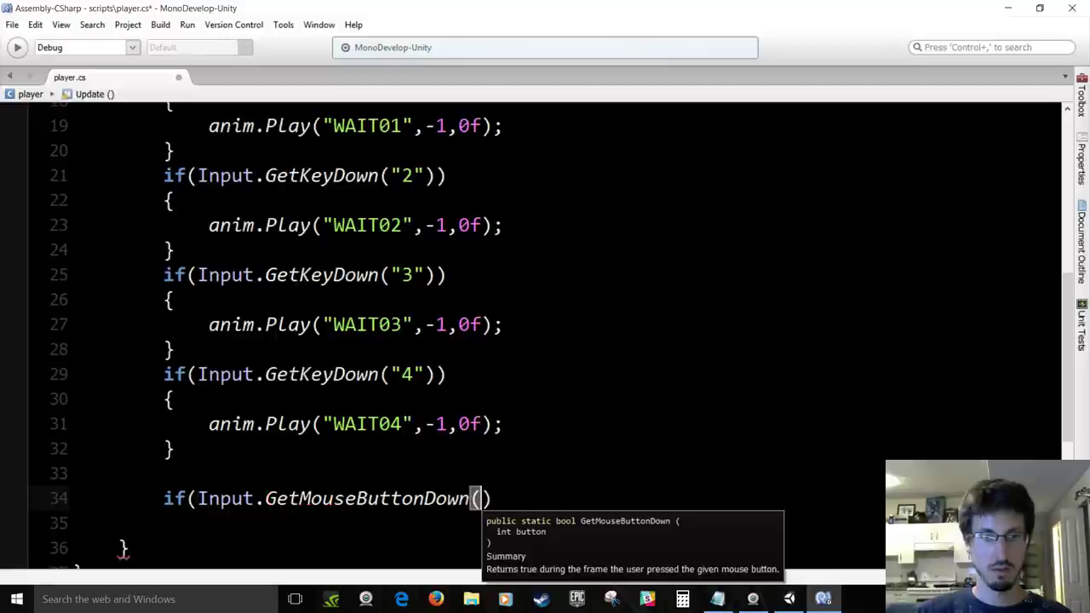
type("0)")
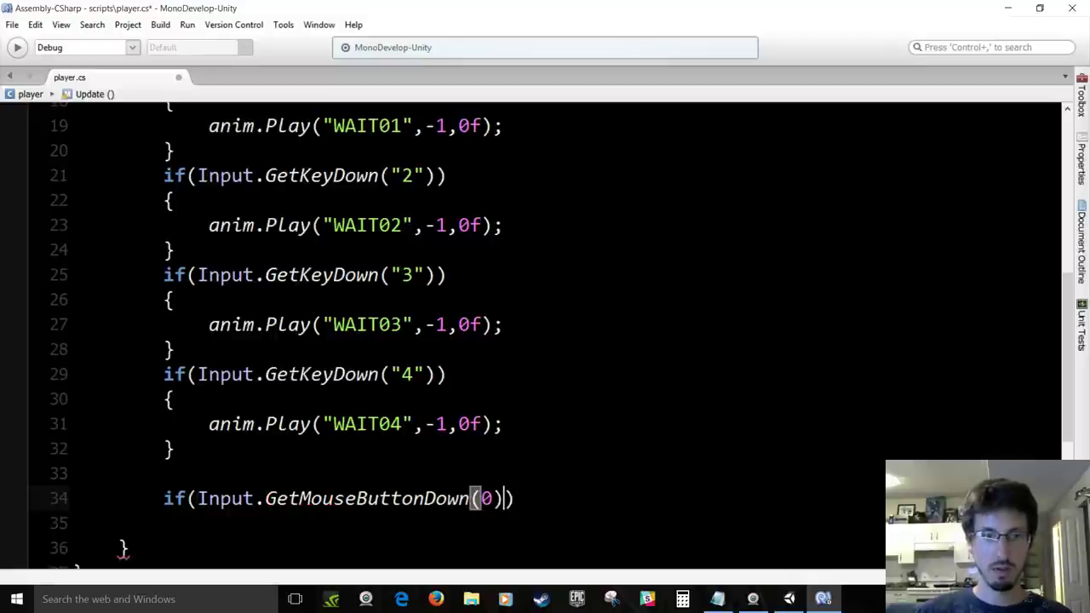
key("Left")
key("Left")
key("Right")
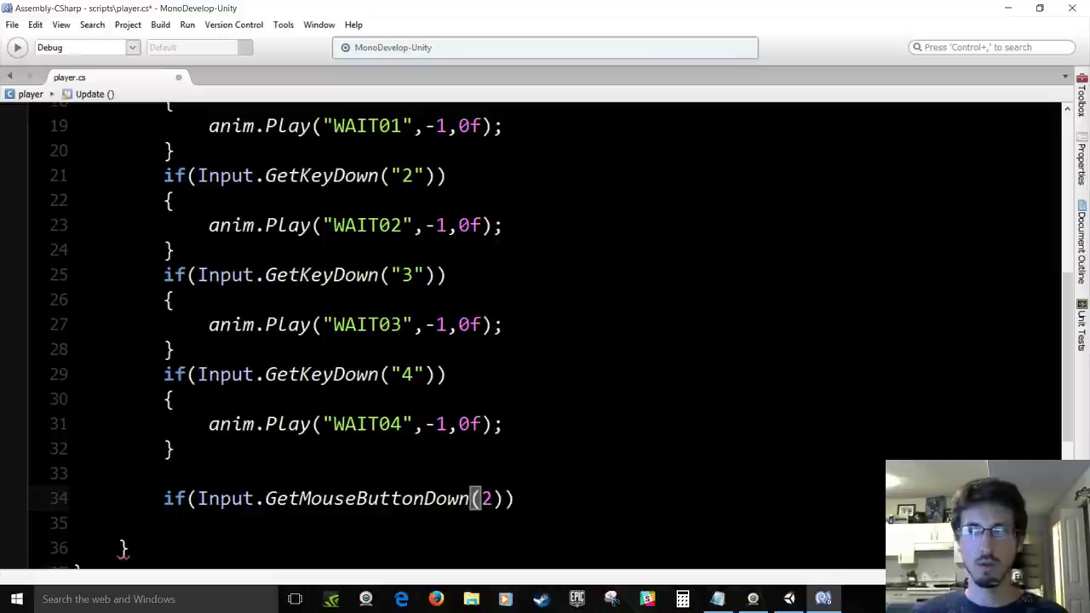
key("End")
key("Return")
type("{")
key("Return")
key("Return")
type("}")
key("Up")
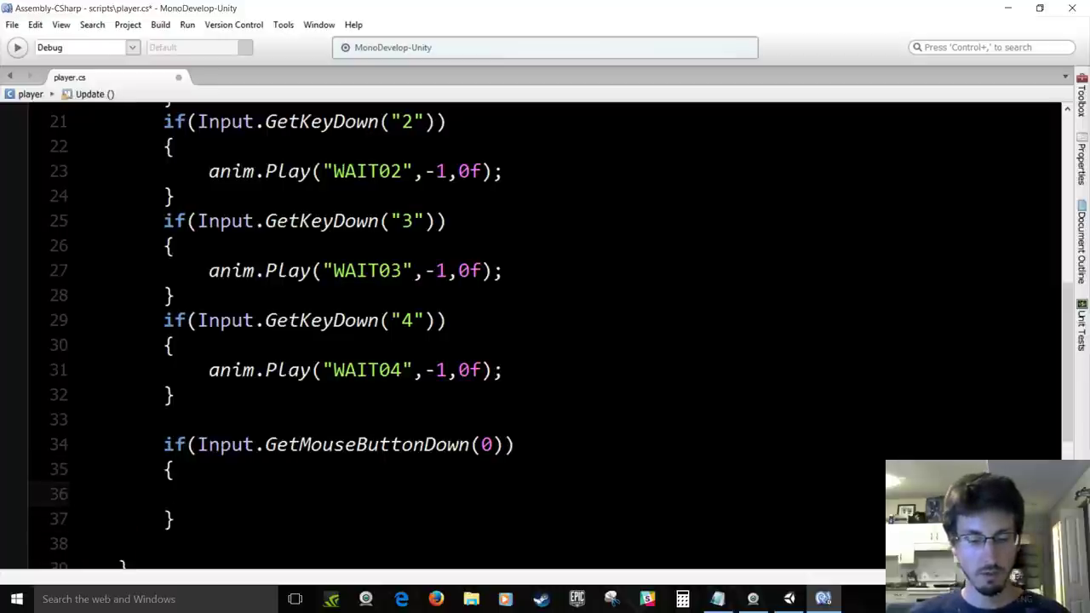
- Inside the mouse check, type anim.Play("DAMAGED00",-1,0f) to play the DAMAGED00 state
type("anim")
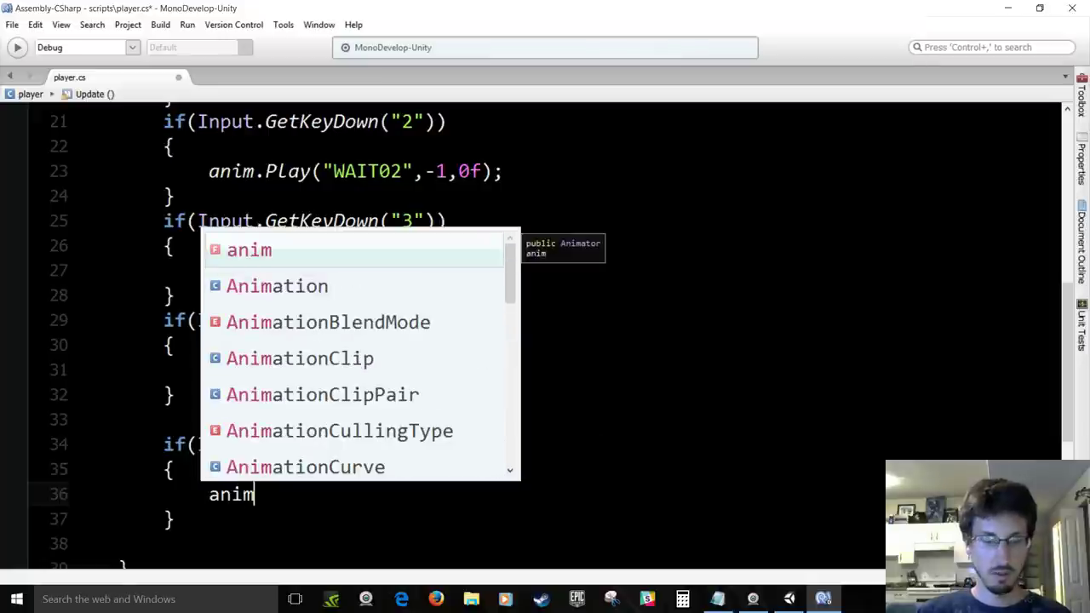
type(".pla")
key("Return")
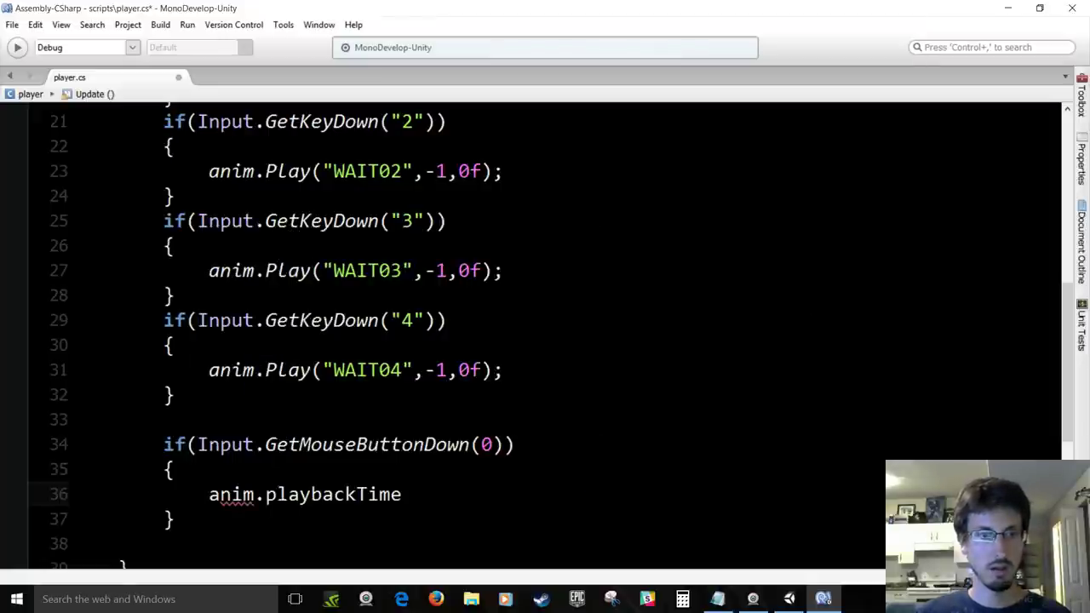
key("ctrl+z")
key("BackSpace")
key("BackSpace")
key("BackSpace")
type("Play ")
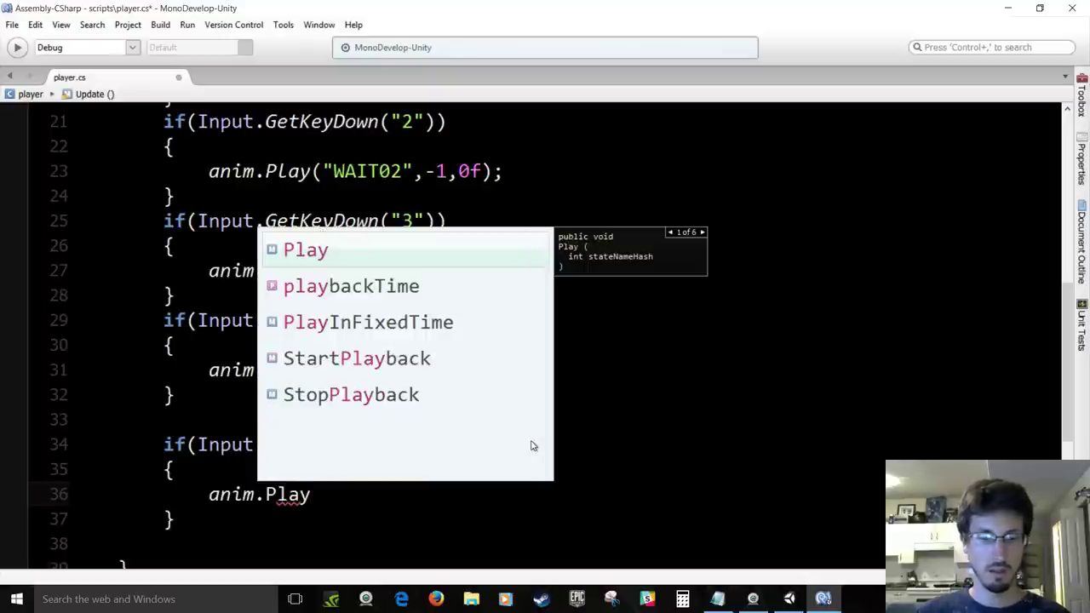
type("()")
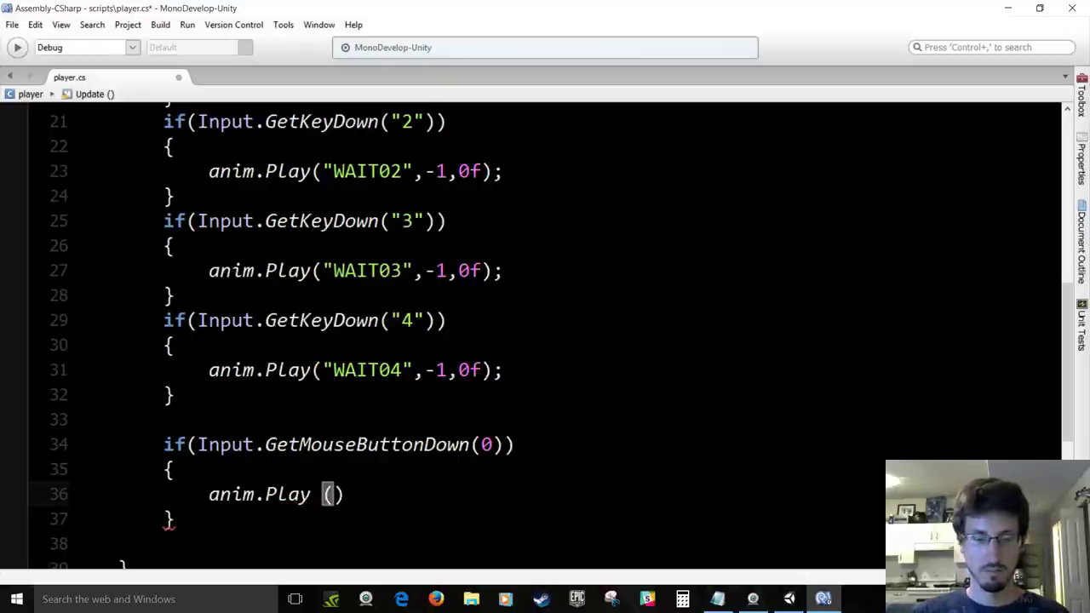
mouse_move(430, 452)
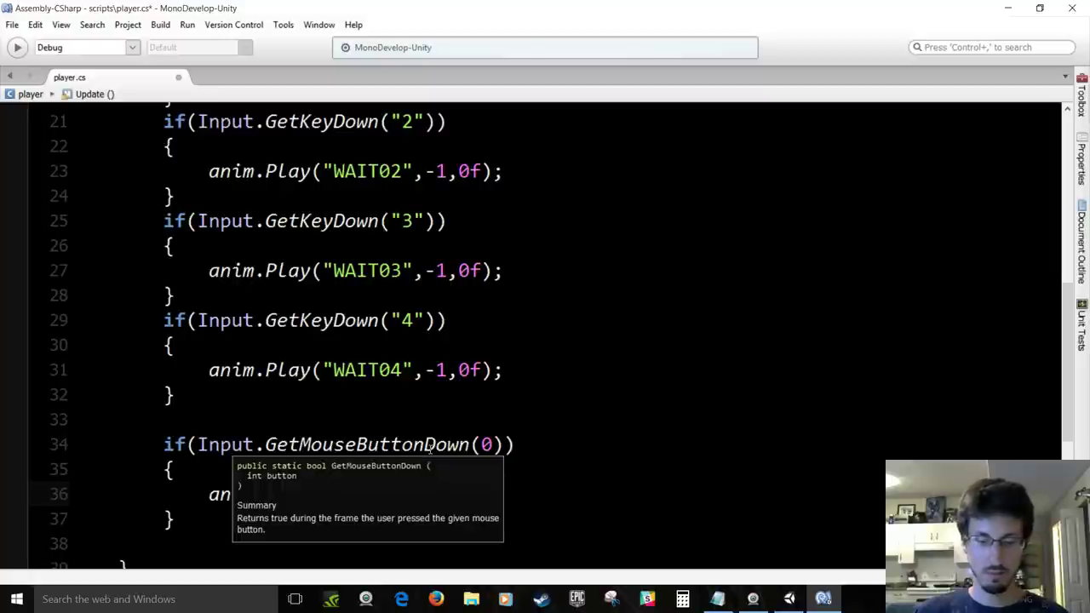
type("\"D")
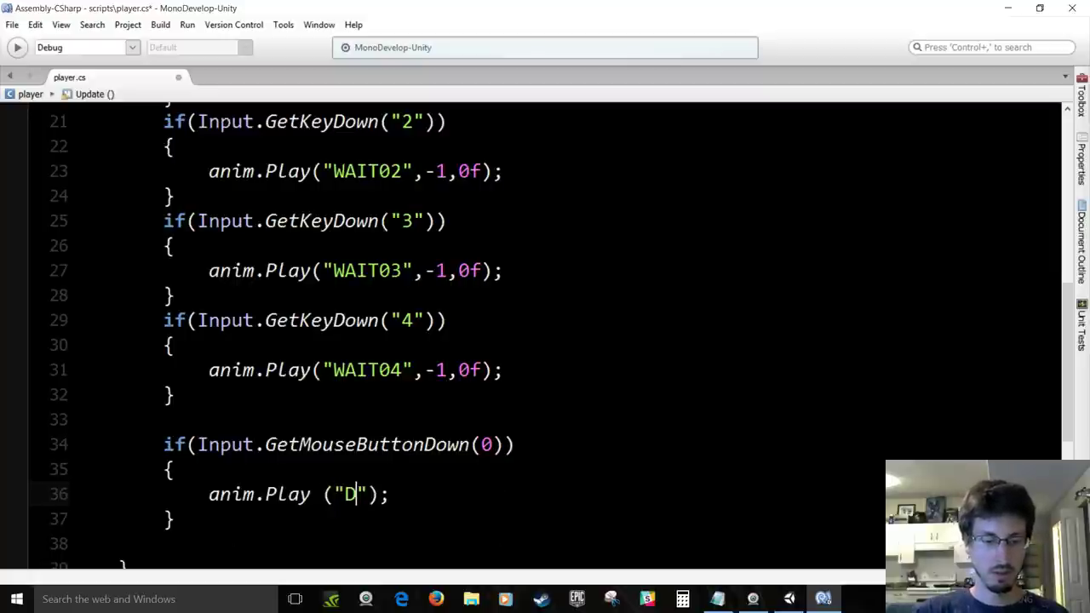
type("AMAGEDS")
key("BackSpace")
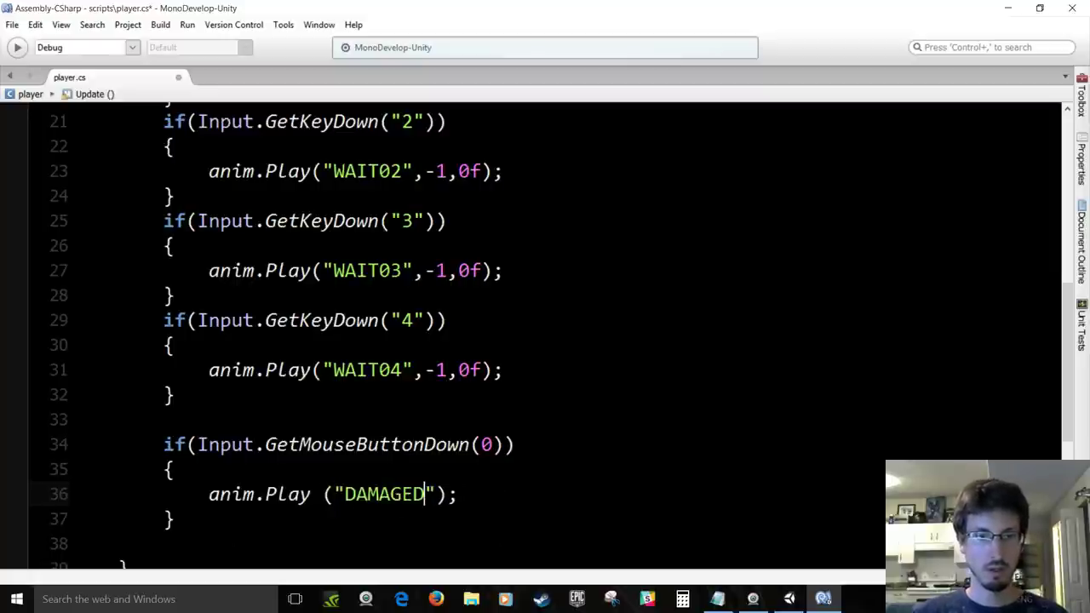
type("01")
key("BackSpace")
type("0")
key("Right")
type(",")
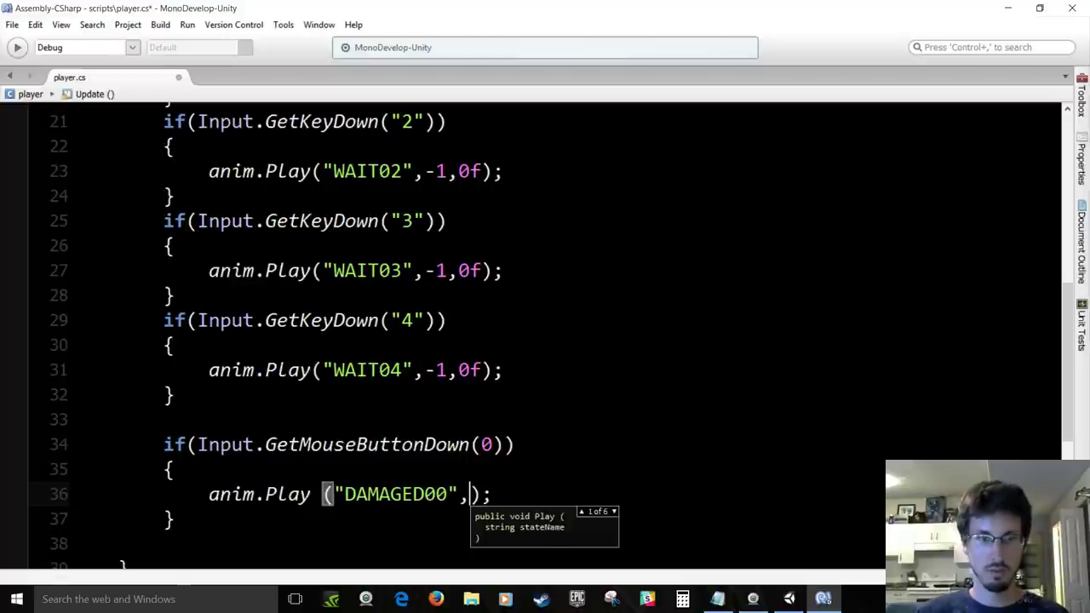
type("-1,")
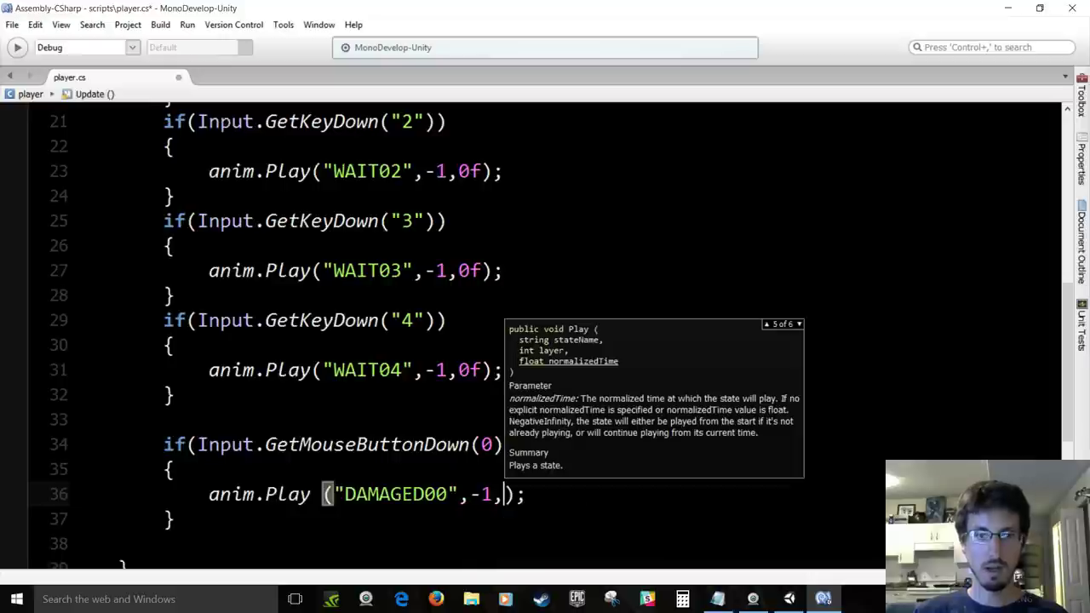
type("0f)")
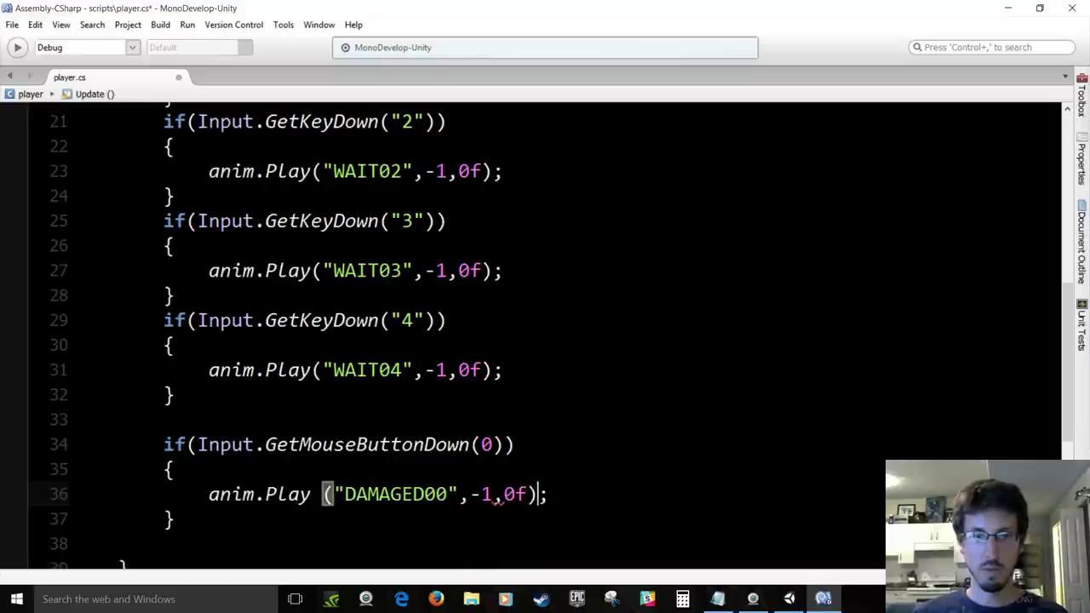
- Run Play mode in Unity and click the Game view three times to watch the DAMAGED00 hit reaction
left_click(780, 598)
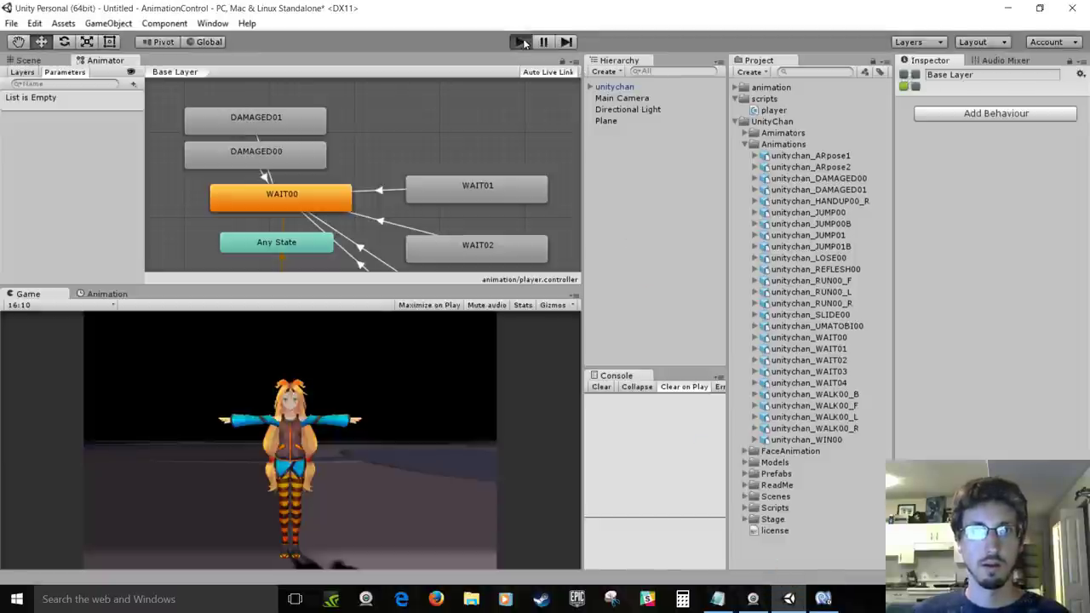
left_click(521, 41)
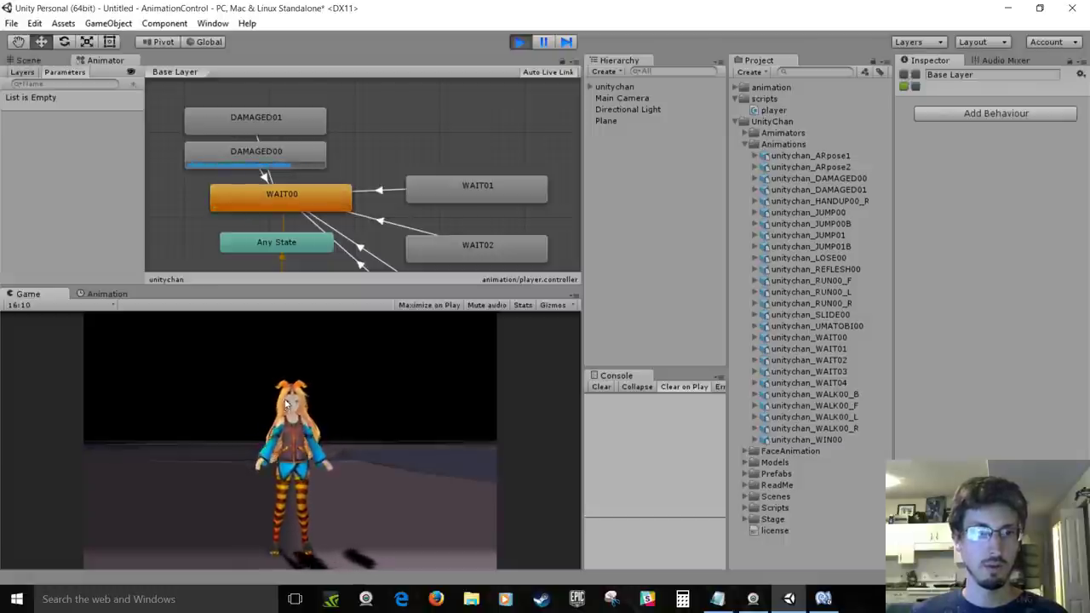
left_click(332, 467)
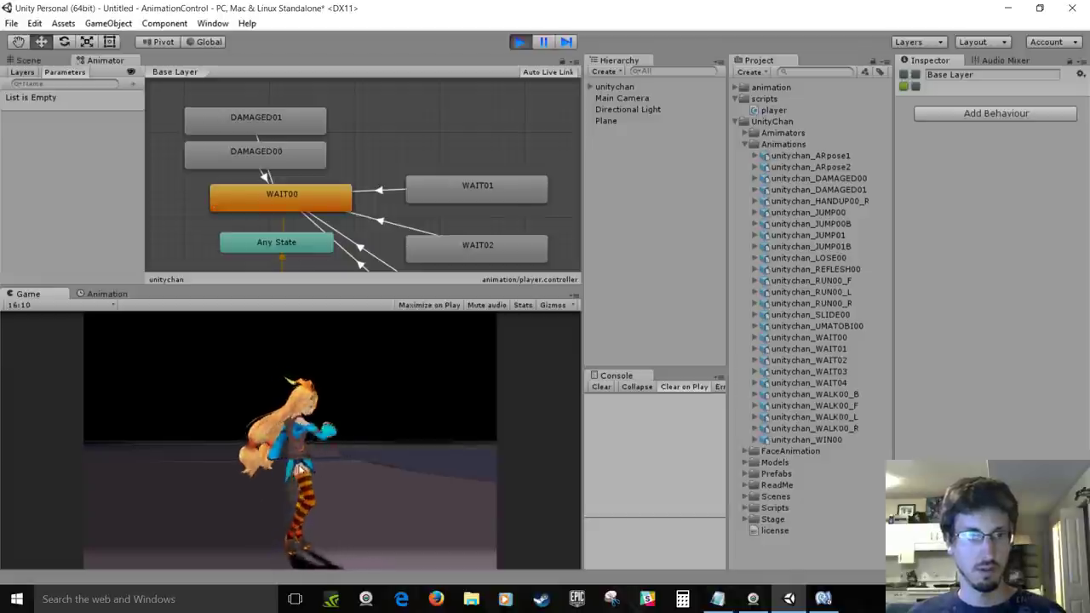
left_click(290, 404)
left_click(294, 422)
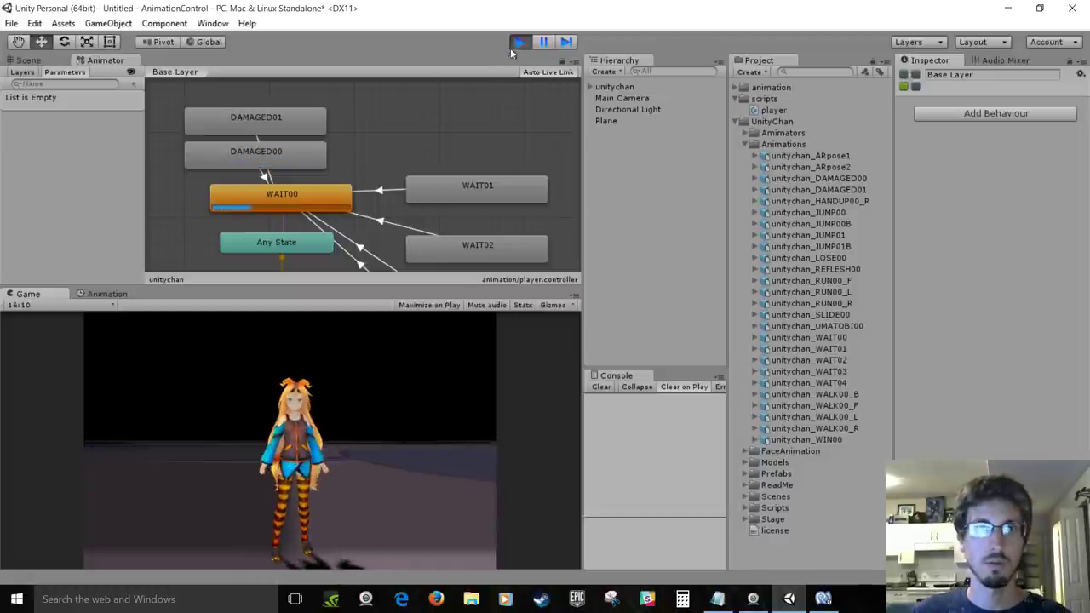
left_click(519, 42)
- Select the DAMAGED01 state in the Animator, then go back to player.cs
left_click_drag(287, 121, 290, 120)
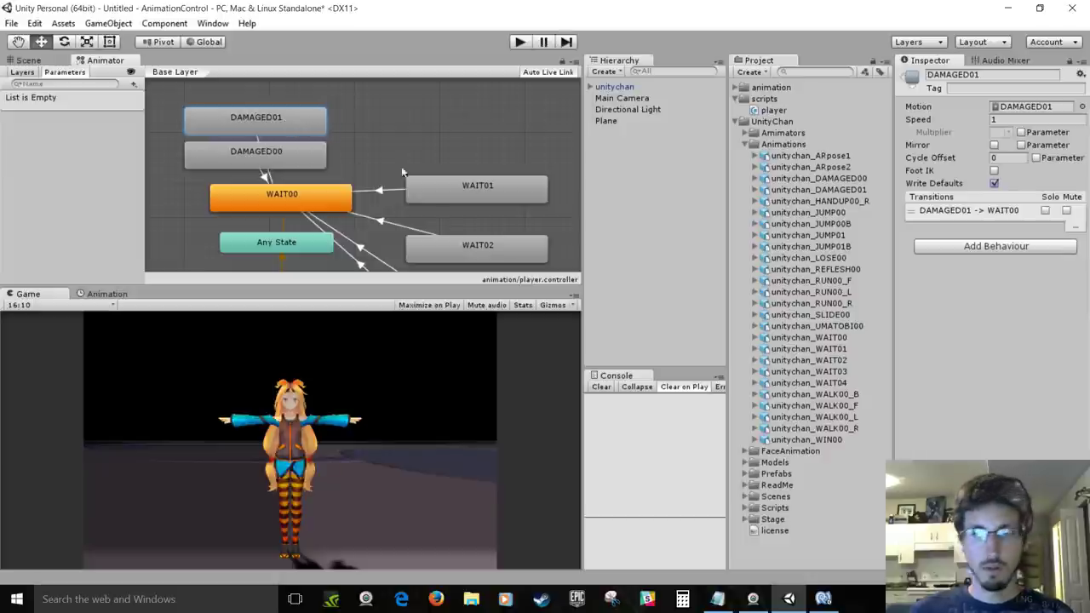
left_click(823, 599)
scroll(540, 377, "down", 1)
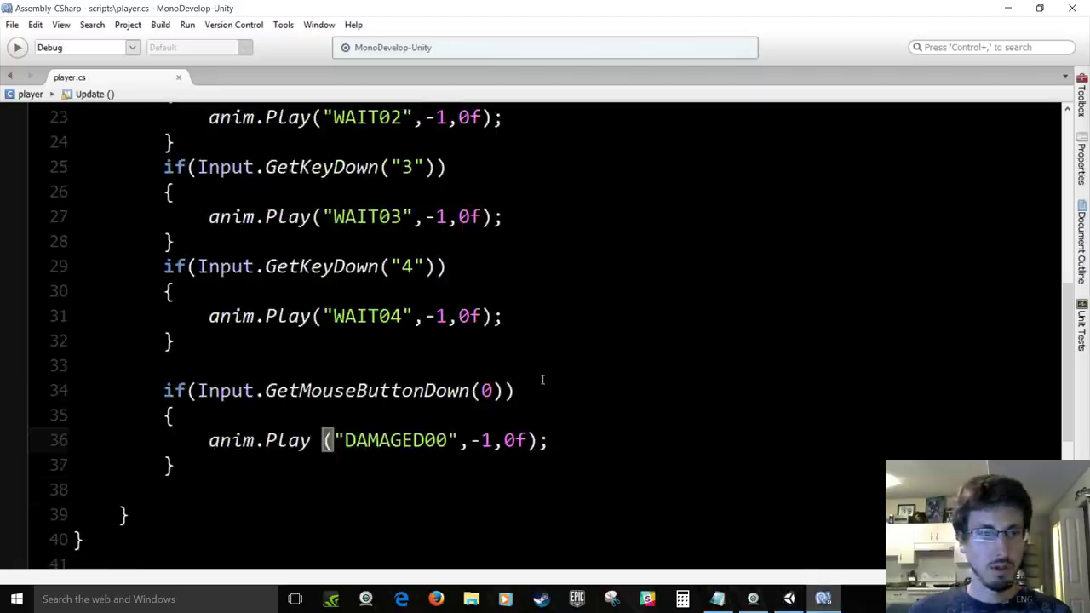
- Add a line above the DAMAGED00 call declaring int n = Random.Range(0,2);
key("Up")
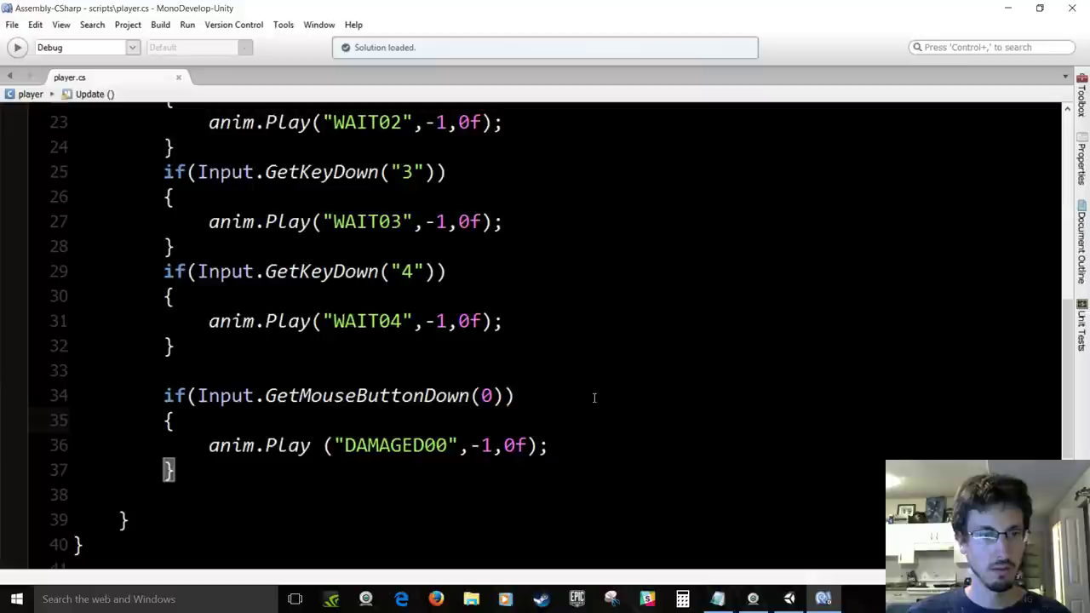
key("Return")
key("Return")
key("Up")
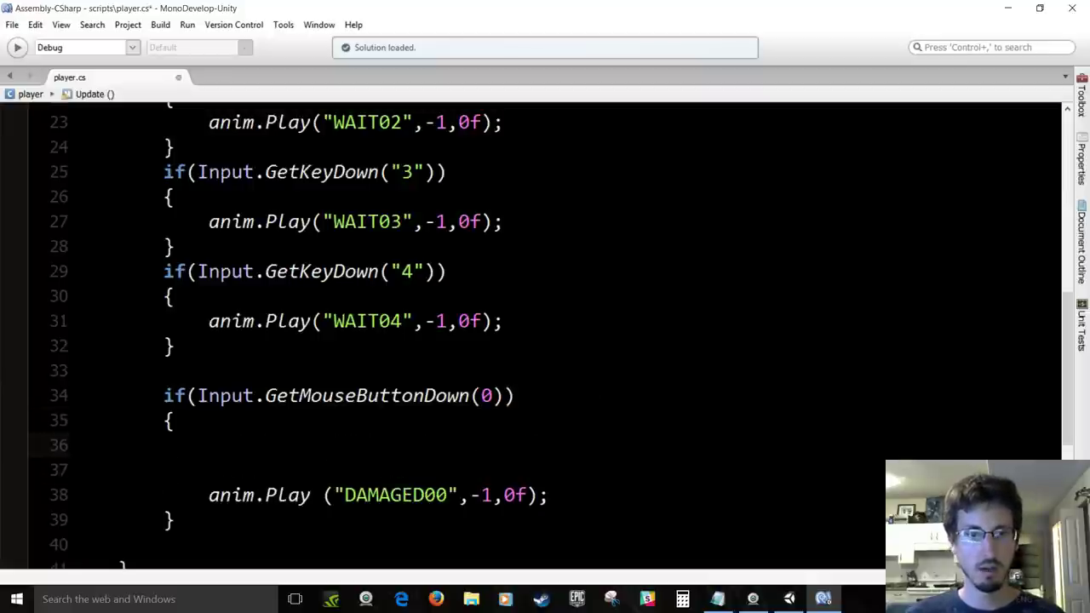
type("float")
key("BackSpace")
key("BackSpace")
key("BackSpace")
key("BackSpace")
key("BackSpace")
key("BackSpace")
type("int")
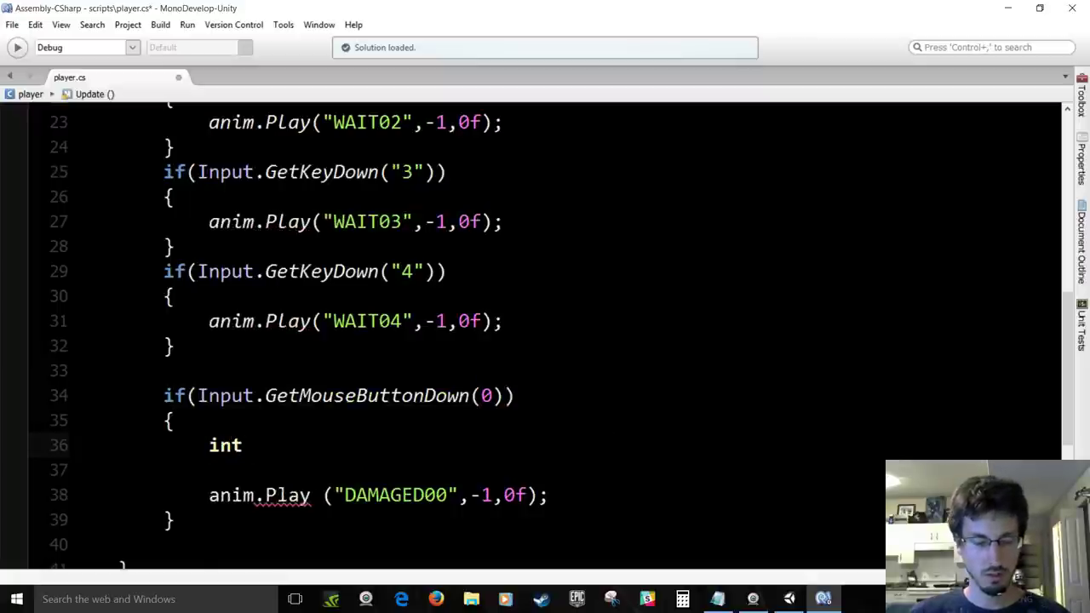
type(" n = ")
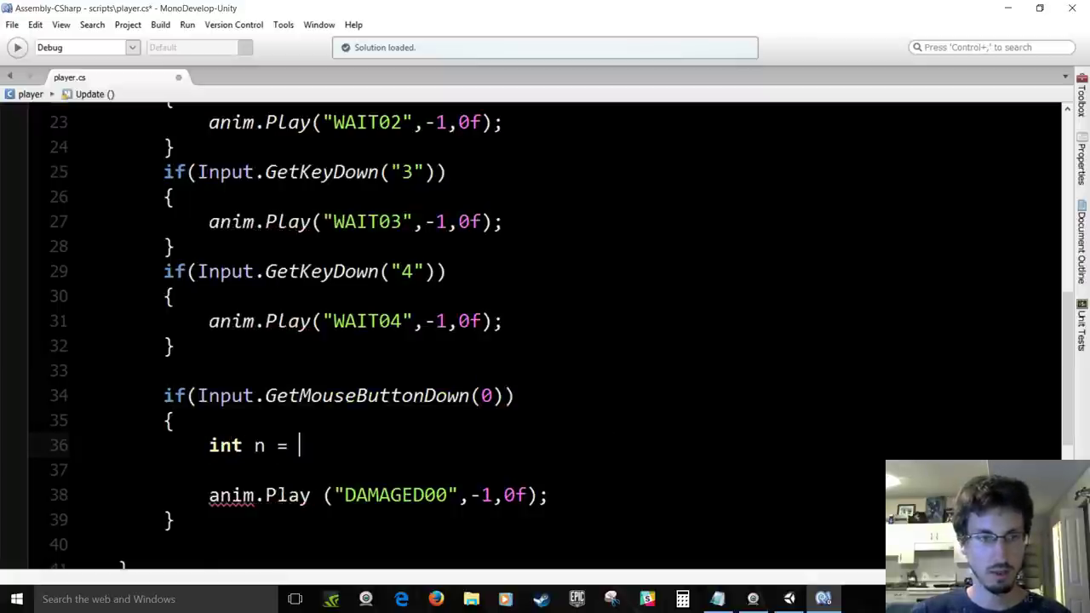
type("Random.Ra")
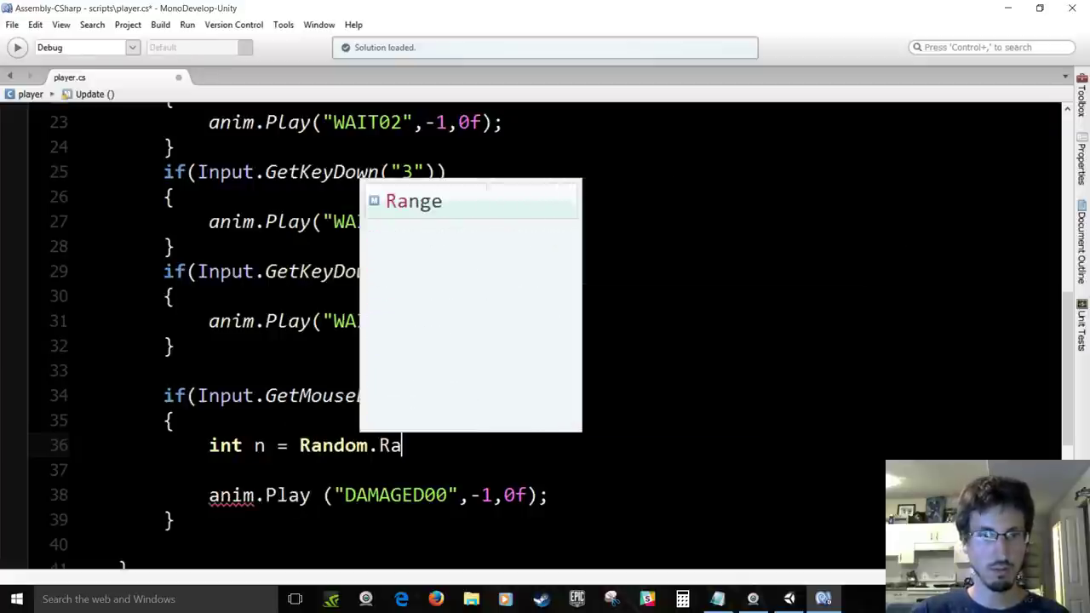
key("Return")
type("(")
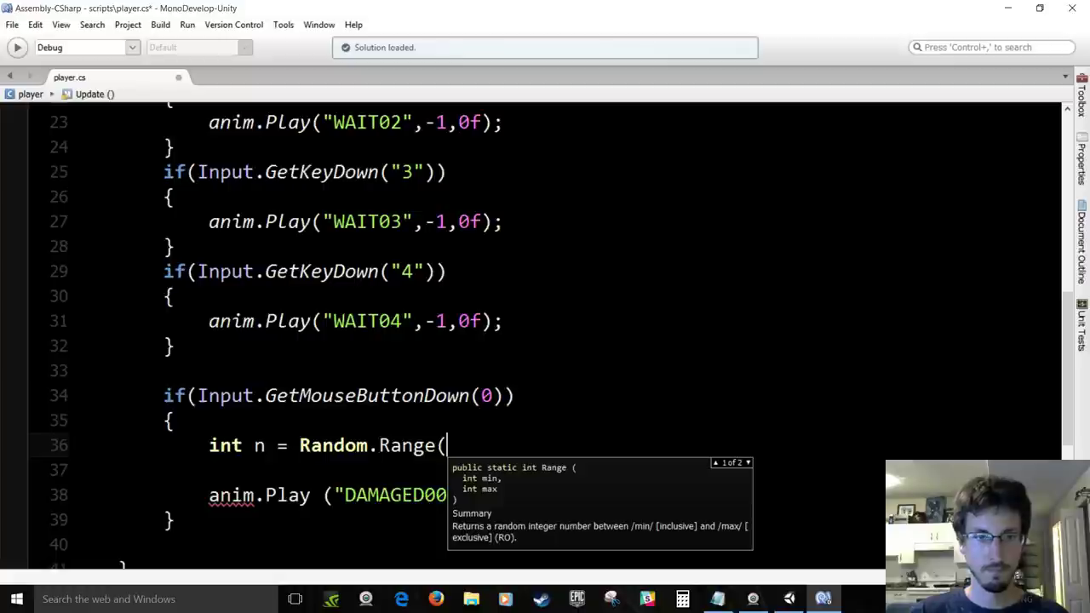
type("0")
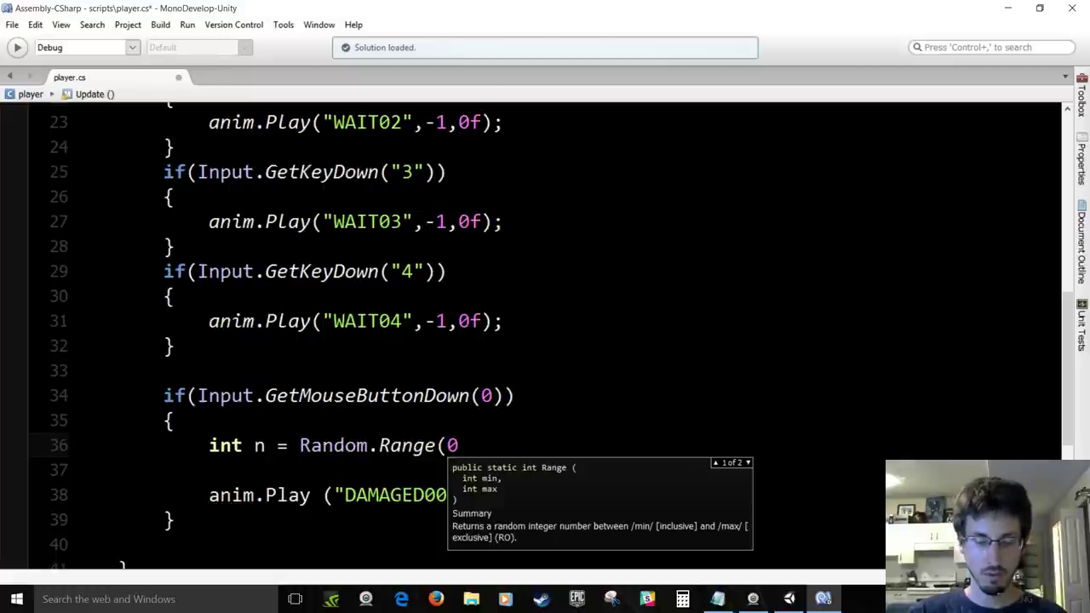
type(",2")
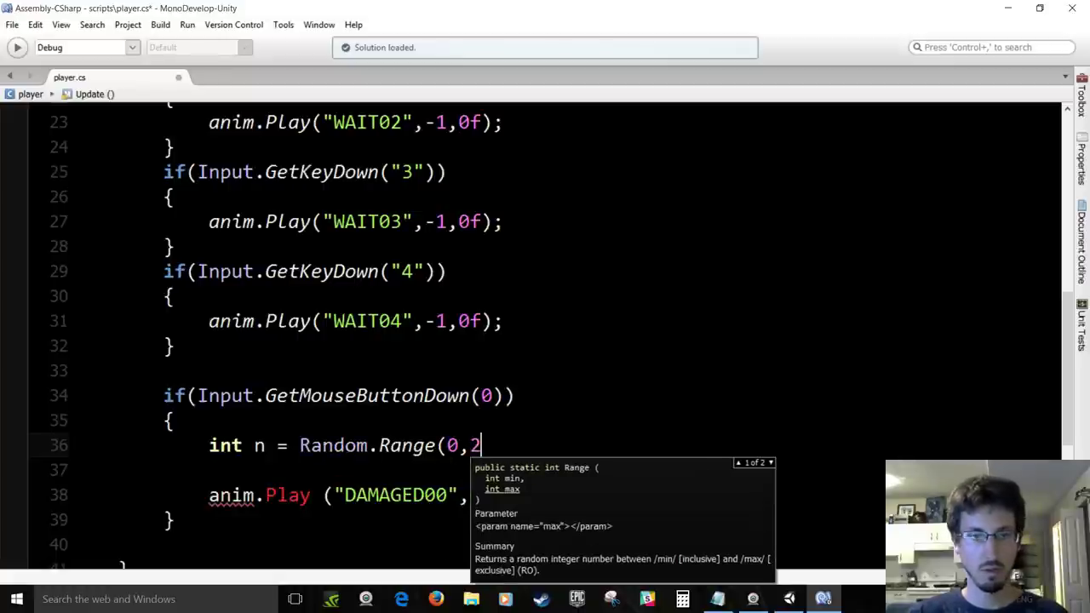
type(")")
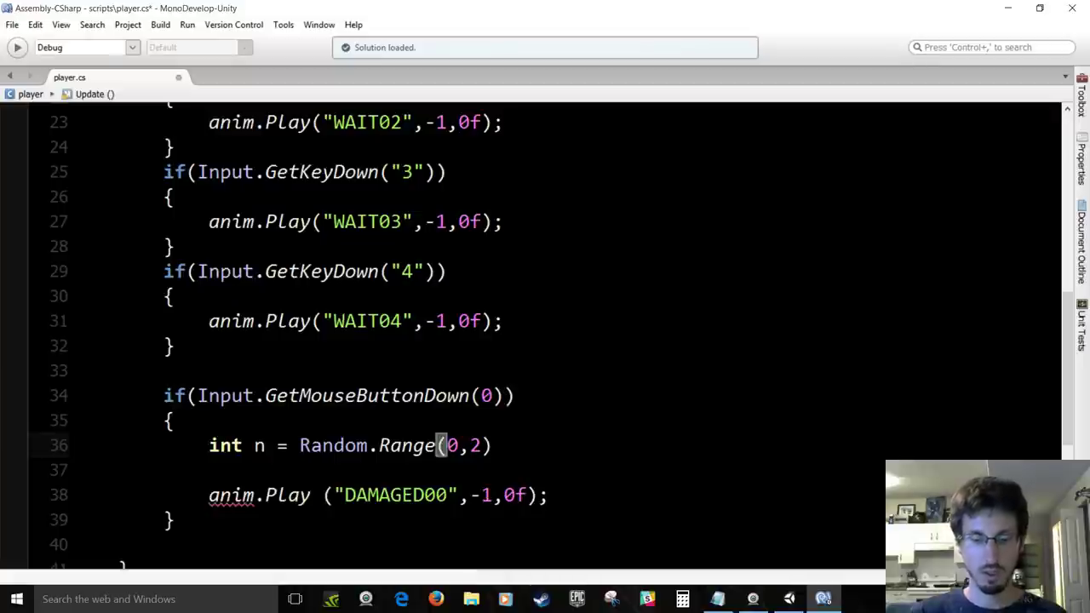
type(";")
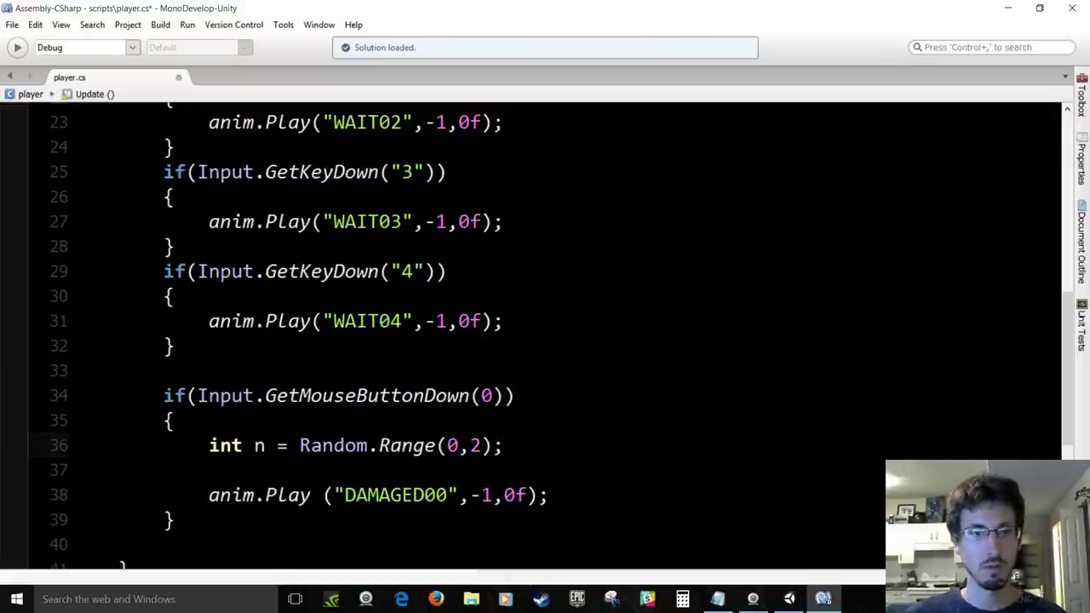
- Put the indented DAMAGED00 play call inside an if (n == 0) block
left_click(209, 470)
key("Return")
key("Return")
key("Up")
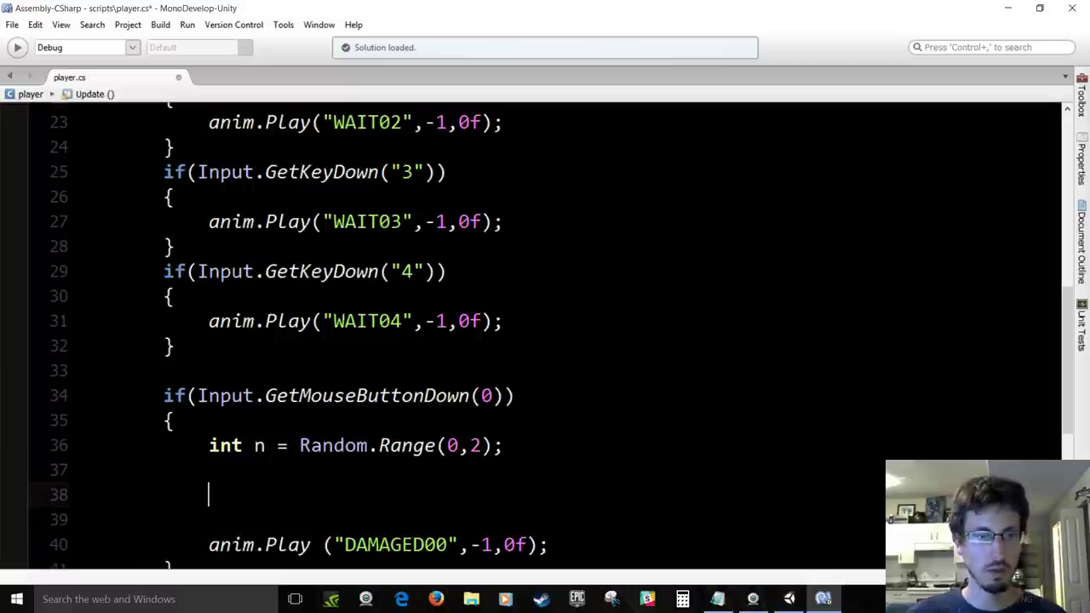
type("if()")
type("n ")
type("== ")
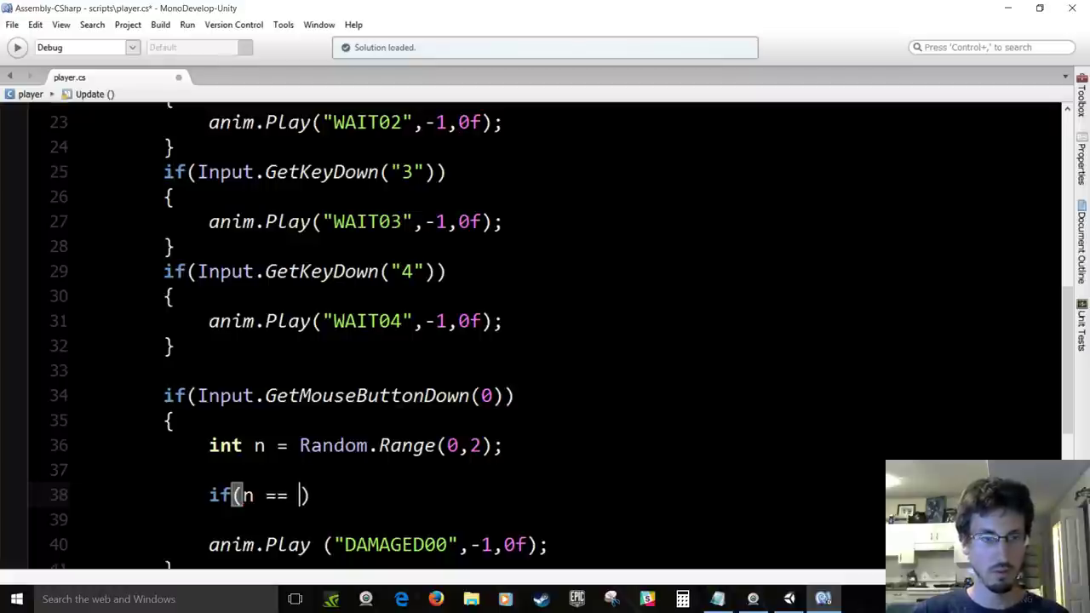
type("0")
key("Return")
type("{")
scroll(648, 383, "down", 2)
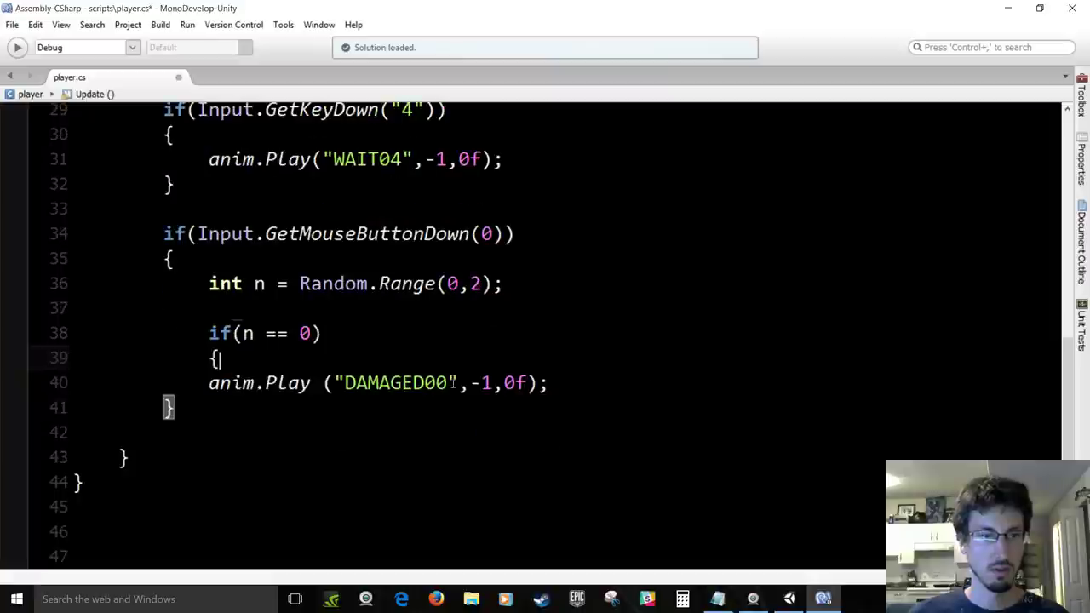
key("Down")
key("Home")
key("Tab")
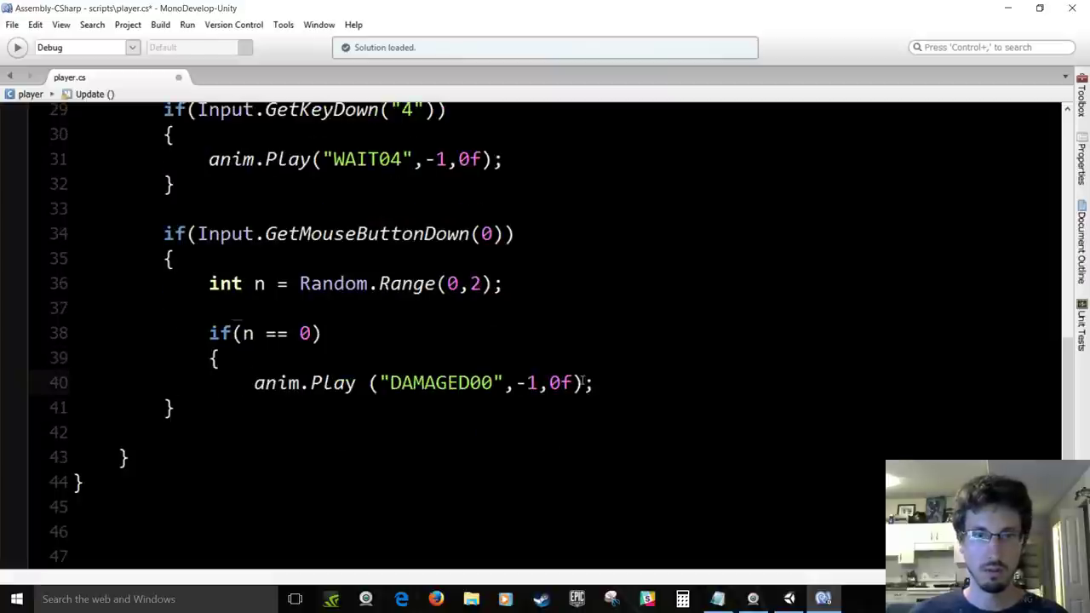
- Close the if block and add an empty else block after it
key("Return")
type("}")
key("Return")
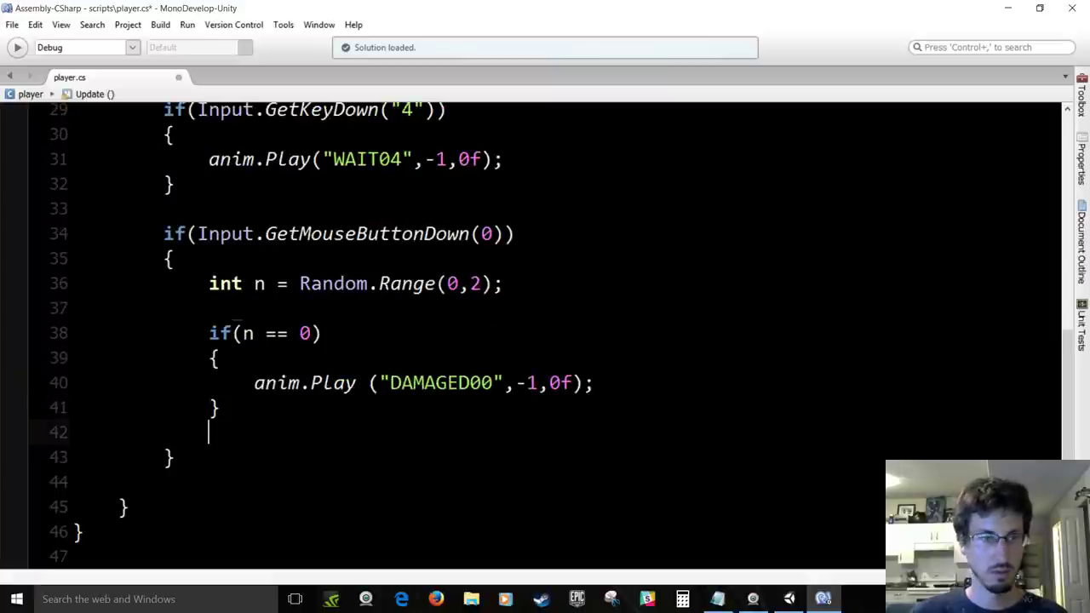
type("else")
key("Return")
key("Return")
type("{")
key("Return")
key("Return")
type("}")
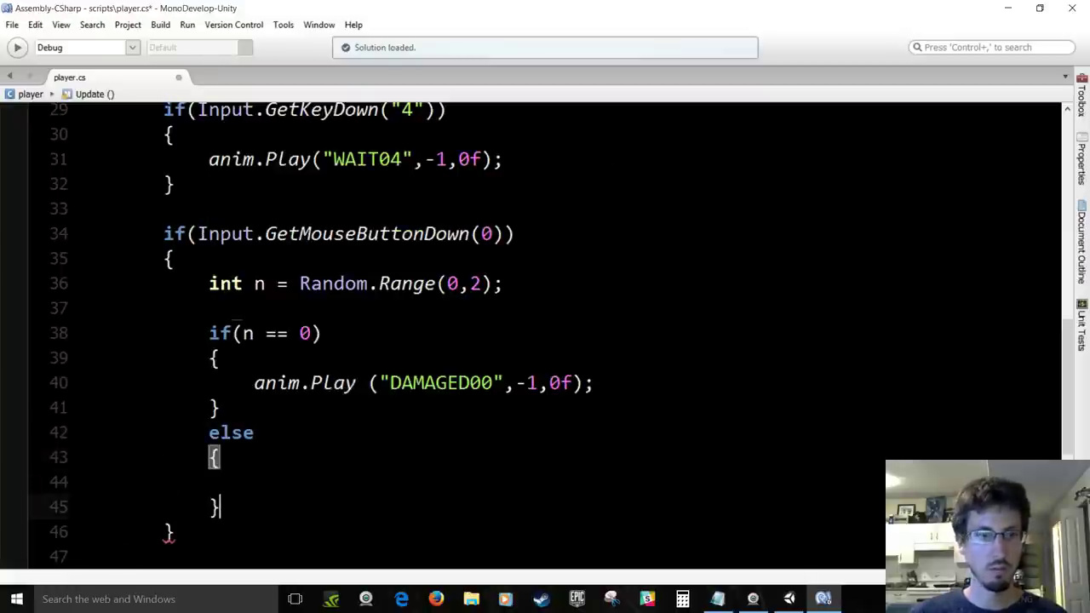
- Paste the play call into the else block, change it to DAMAGED01, and save player.cs
left_click_drag(610, 371, 255, 382)
key("ctrl+c")
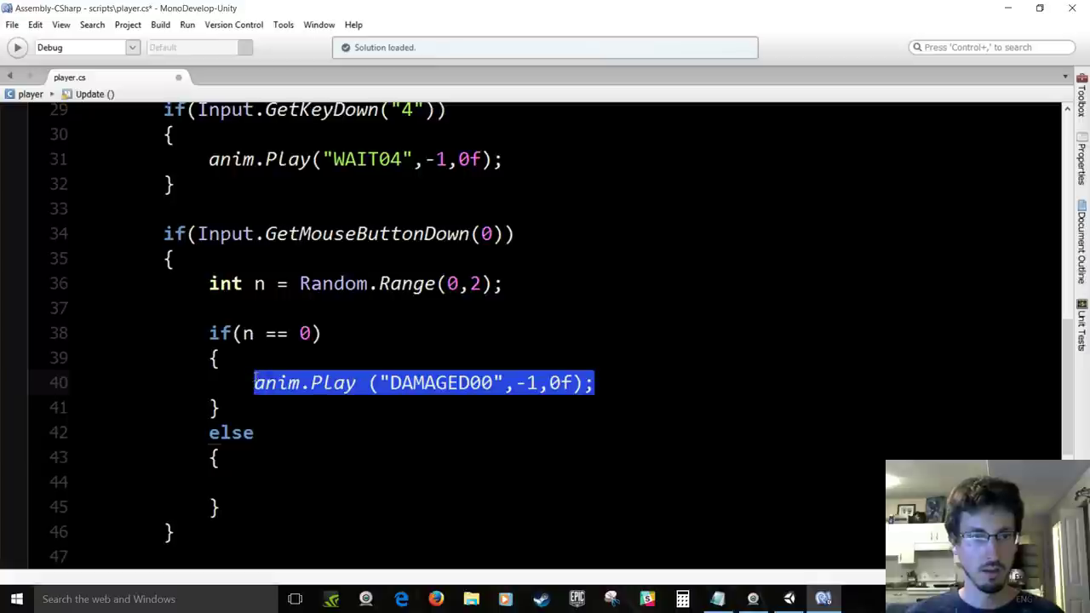
left_click(273, 483)
key("Tab")
key("Tab")
key("Tab")
key("ctrl+v")
left_click(492, 483)
left_click(504, 324)
key("ctrl+s")
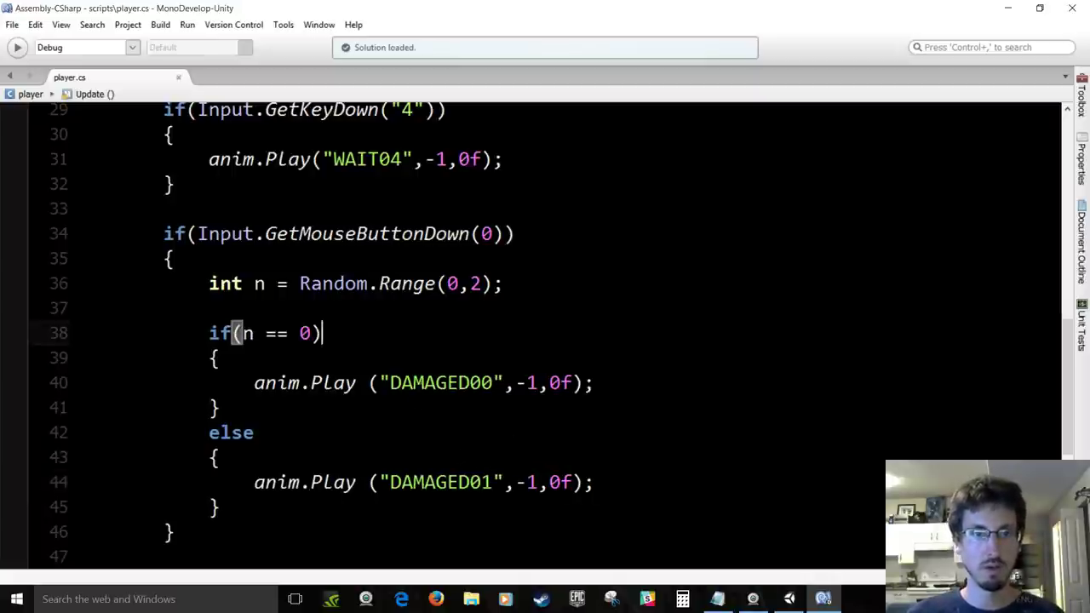
left_click(791, 600)
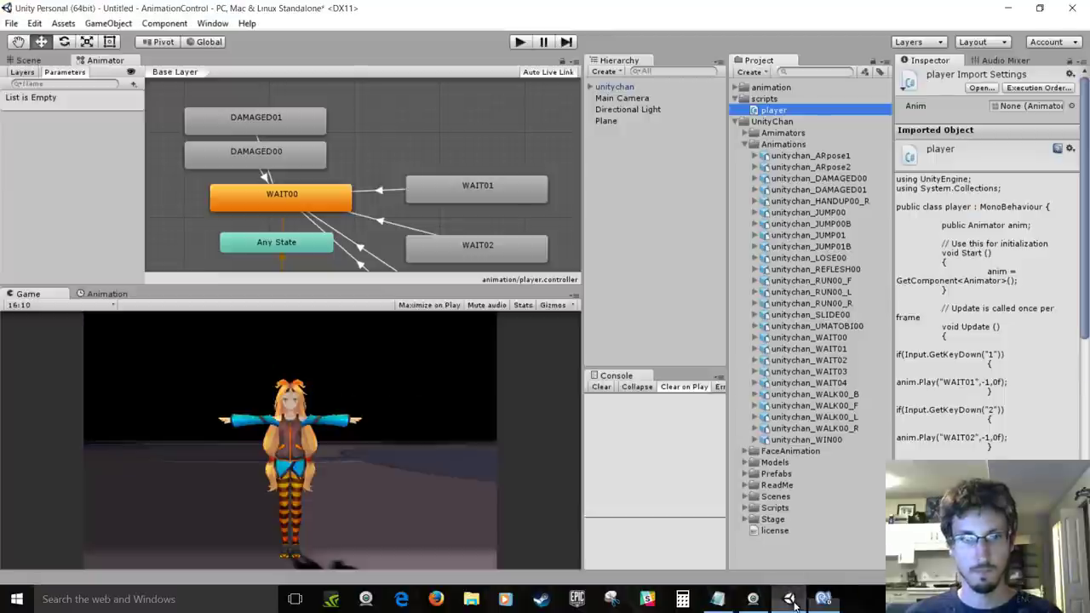
- Test in Play mode, triggering the random hit reaction several times, then stop and deselect
left_click(520, 42)
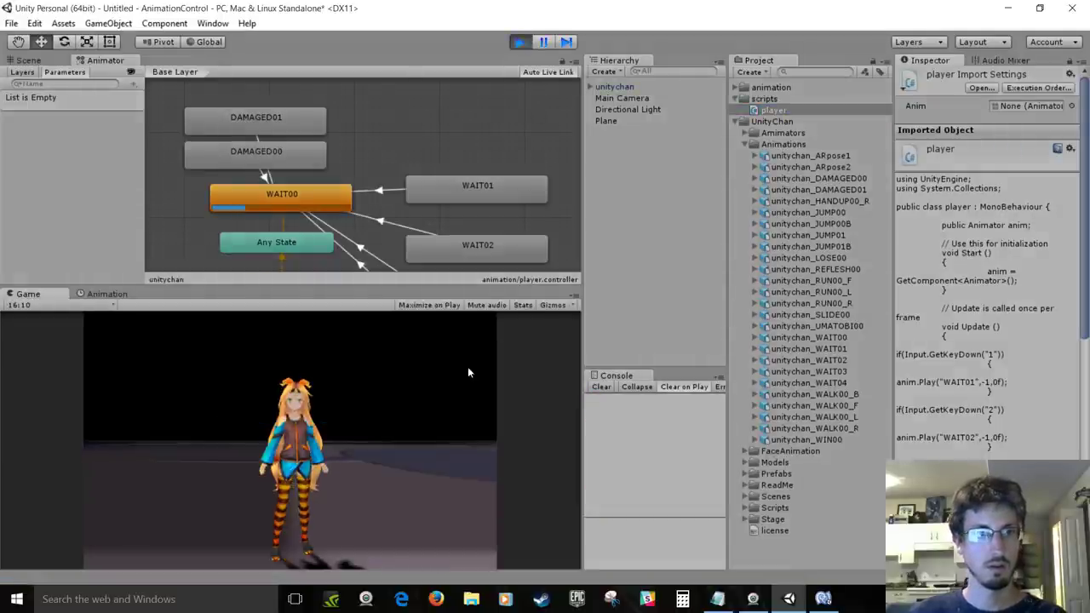
key("4")
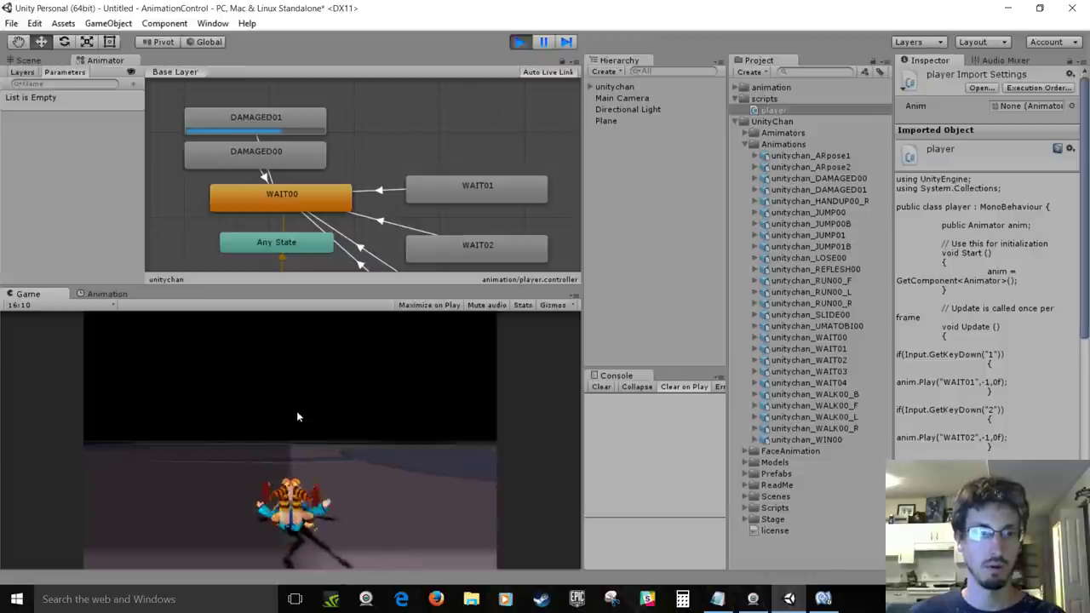
key("4")
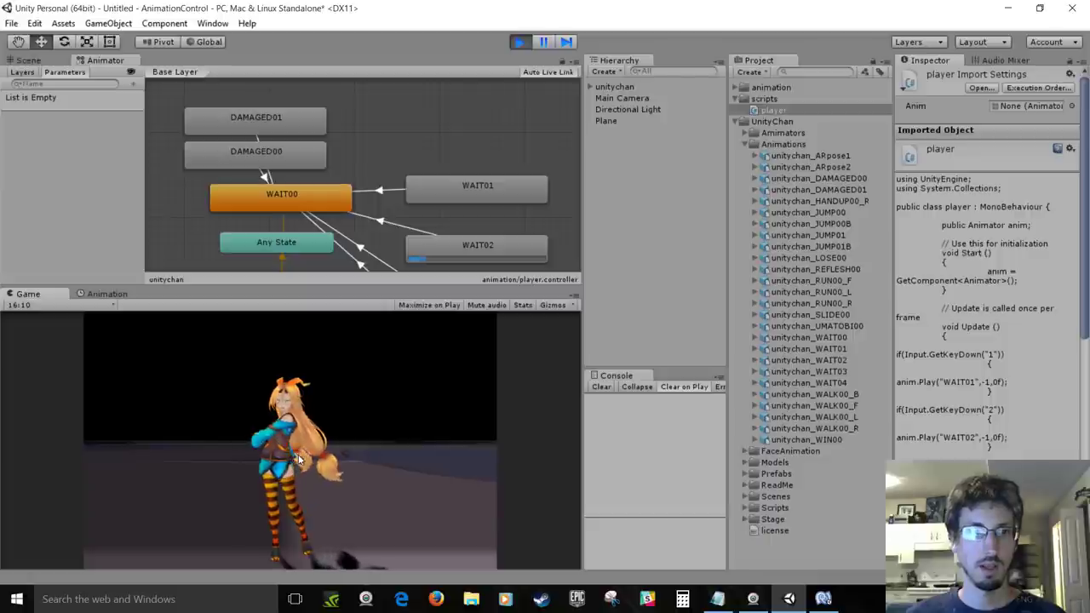
key("3")
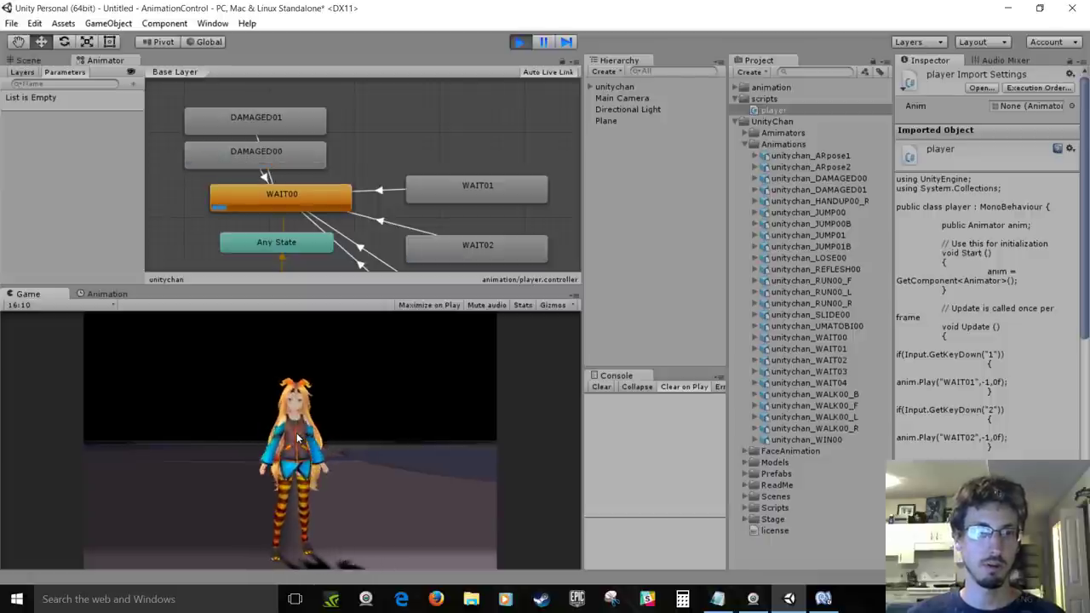
key("4")
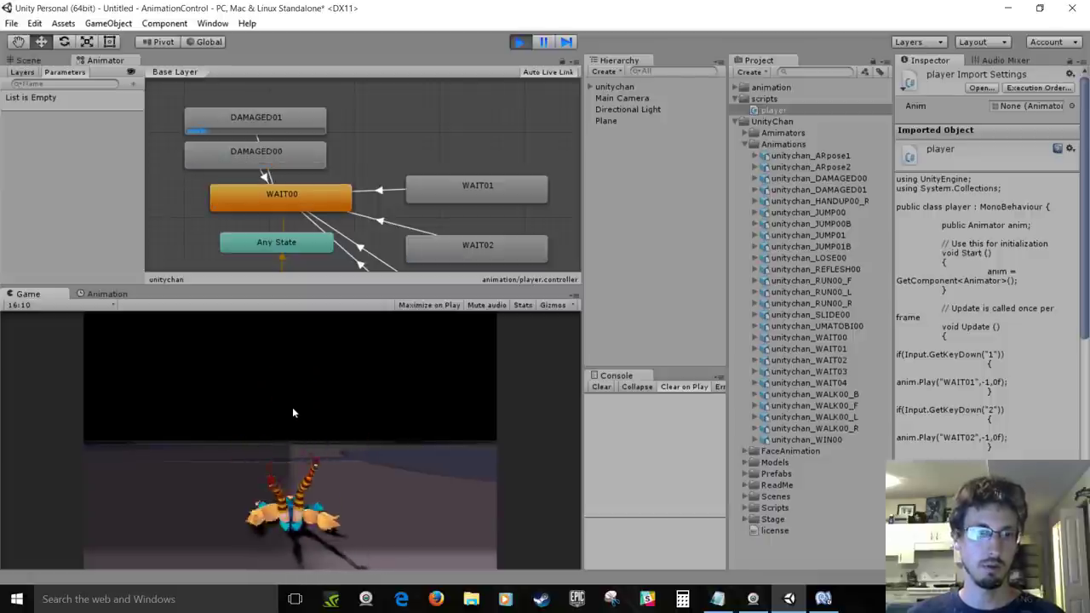
key("ctrl+p")
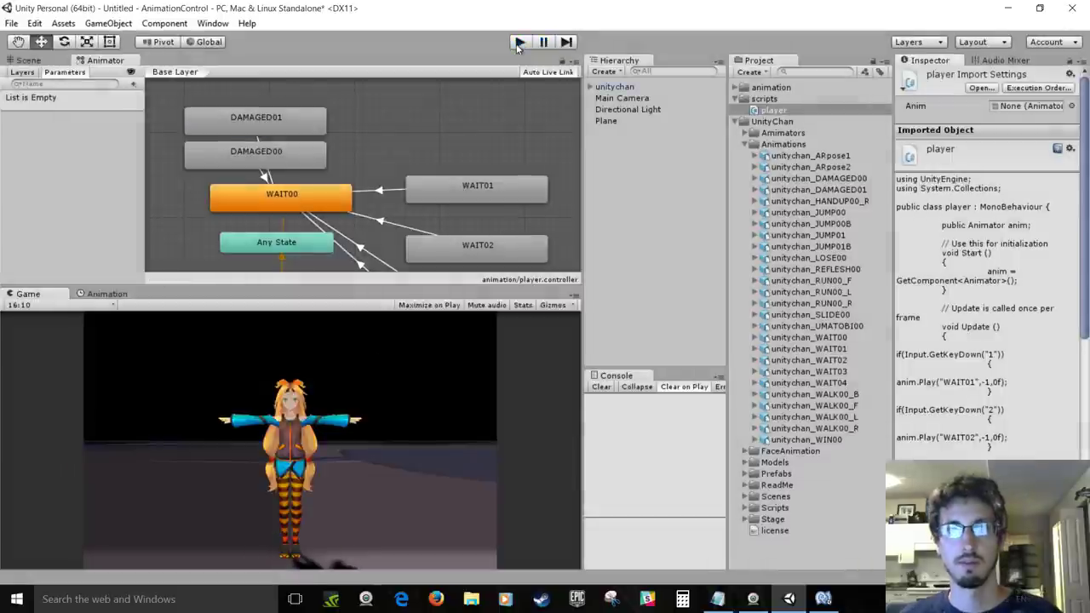
left_click(181, 139)
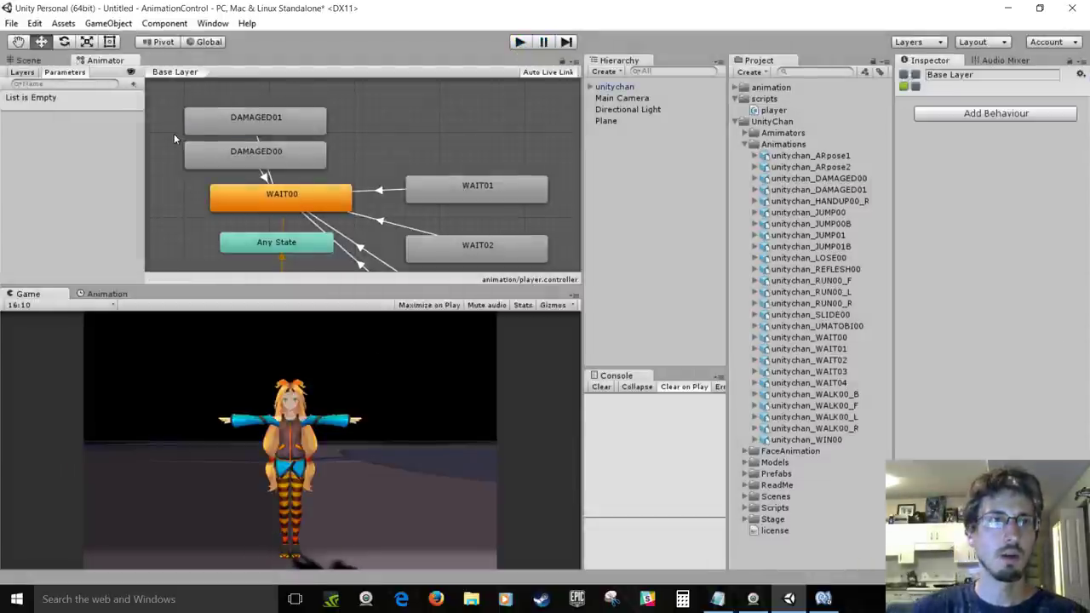
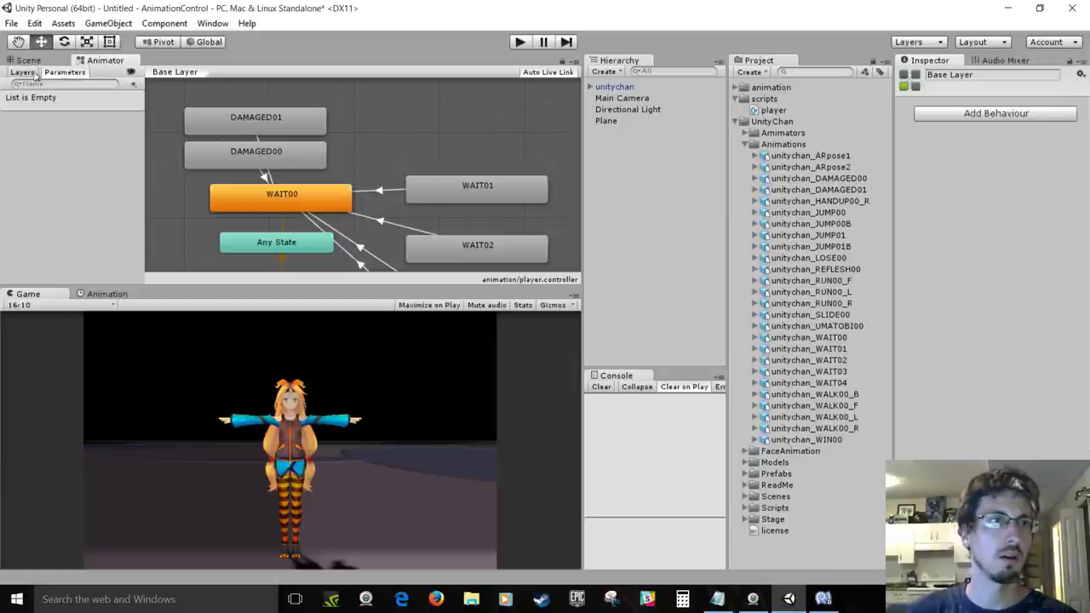
- Show the animator's Parameters list and add a float parameter named inputH
left_click(23, 73)
left_click(56, 75)
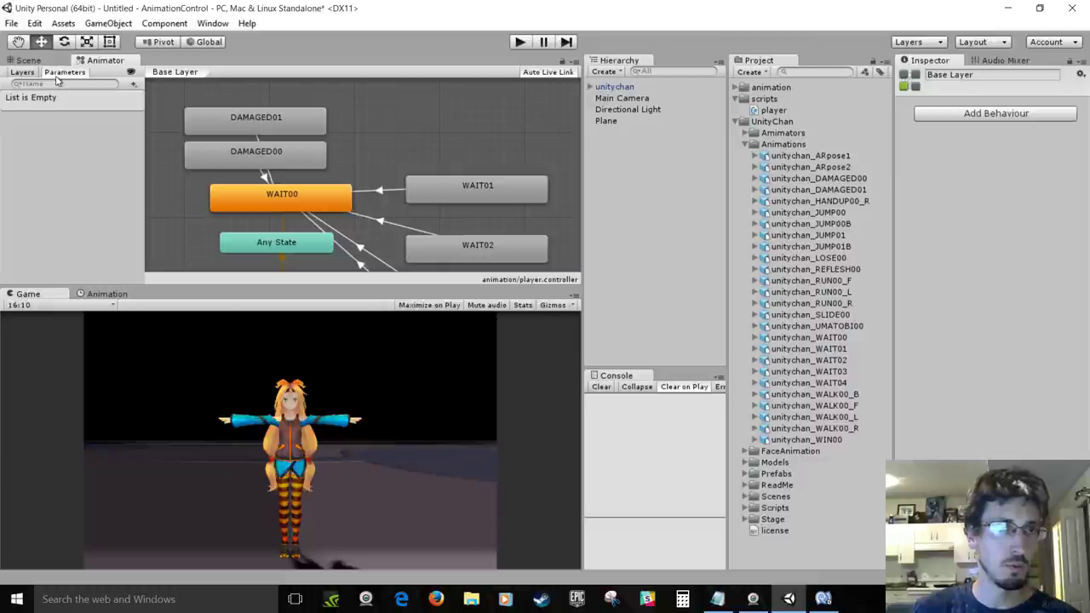
left_click(133, 85)
left_click(151, 100)
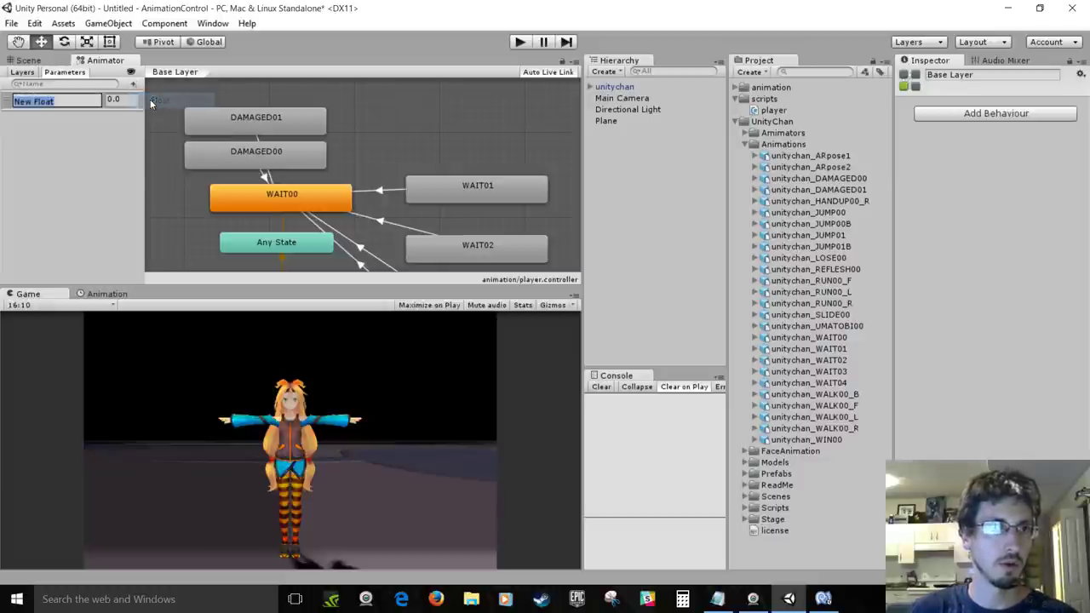
key("BackSpace")
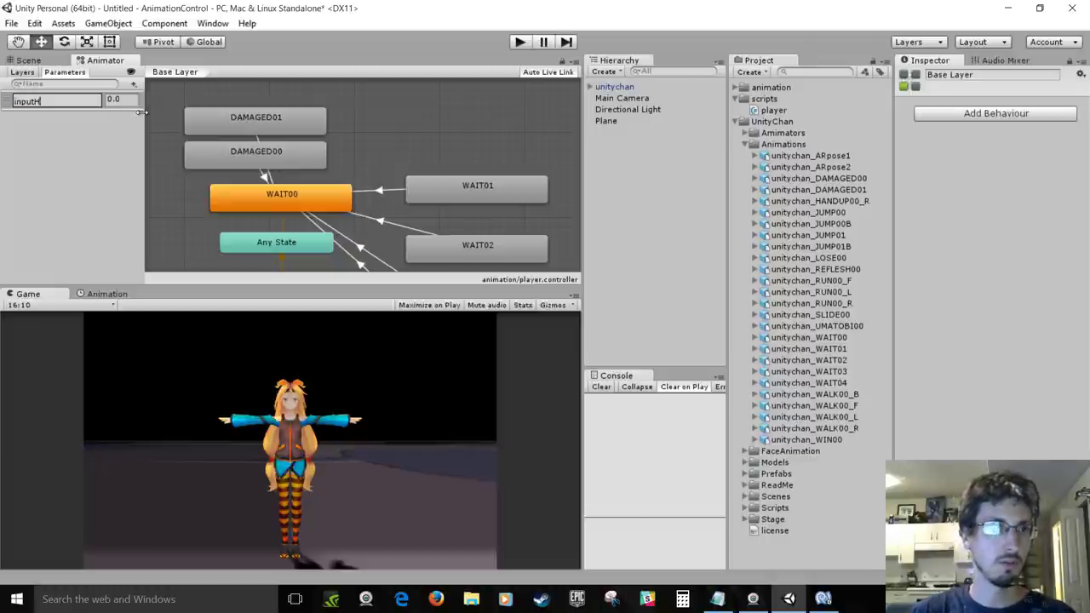
key("Return")
- Add a second float parameter named inputV
left_click(134, 84)
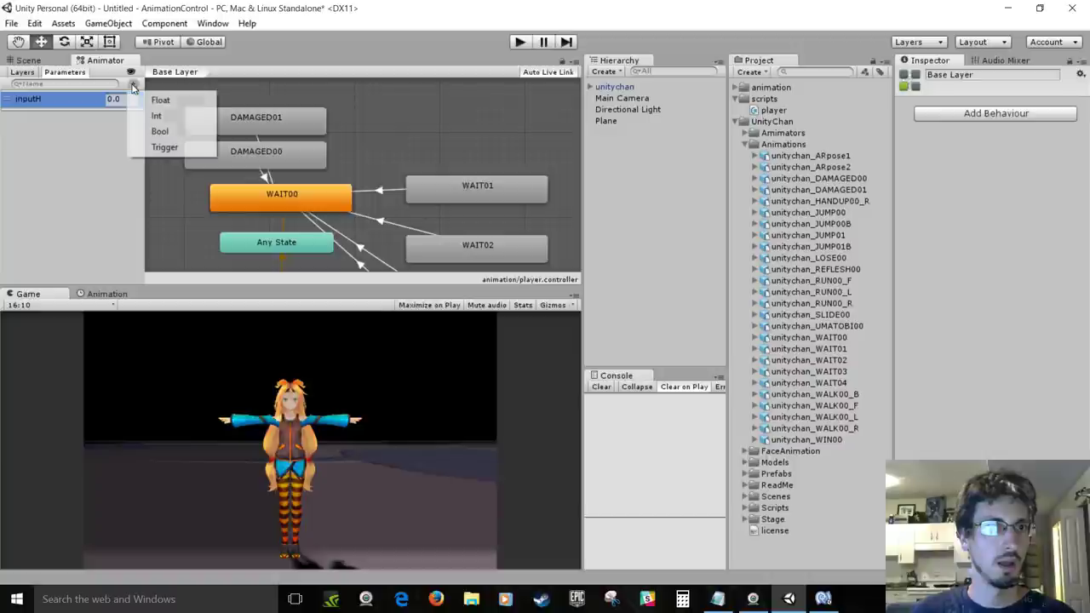
left_click(161, 100)
type("input")
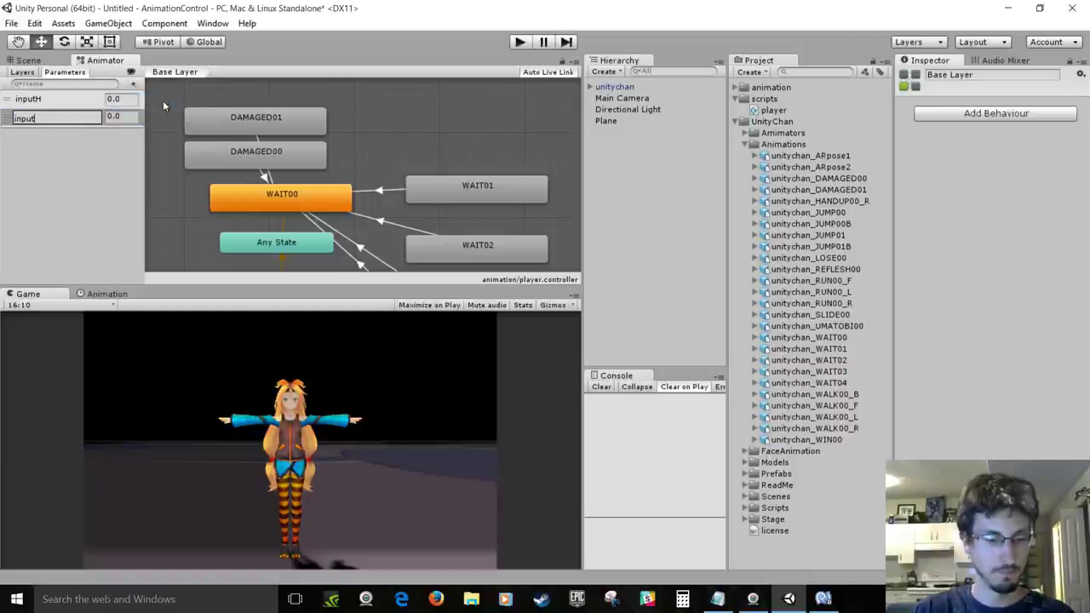
type("V")
key("Return")
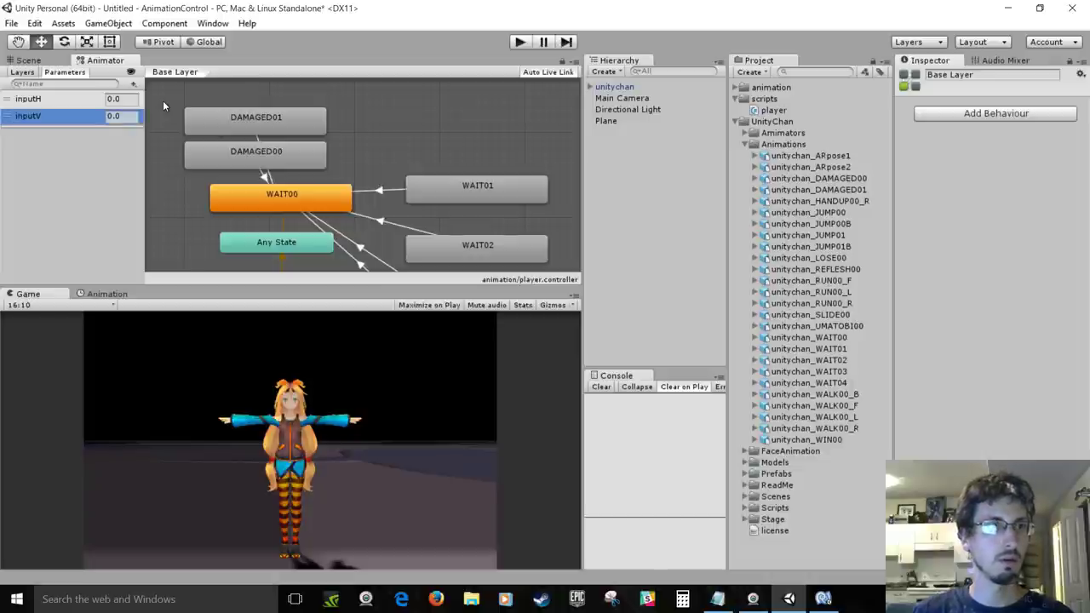
left_click(101, 142)
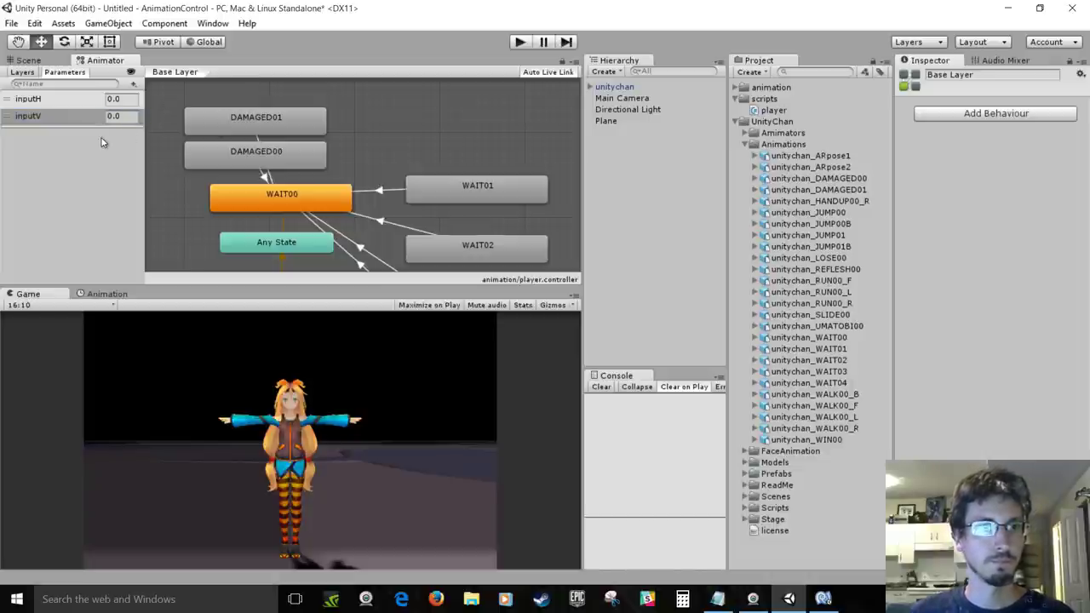
left_click(827, 602)
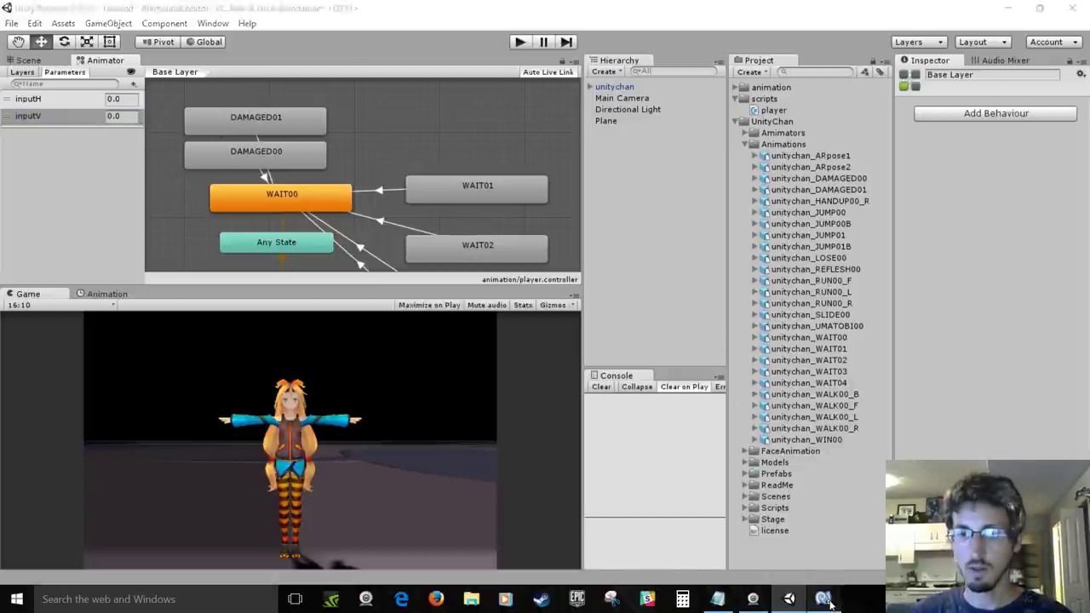
- Below 'public Animator anim;' in player.cs, declare private float inputH and private float inputV
scroll(567, 417, "up", 7)
scroll(566, 417, "up", 3)
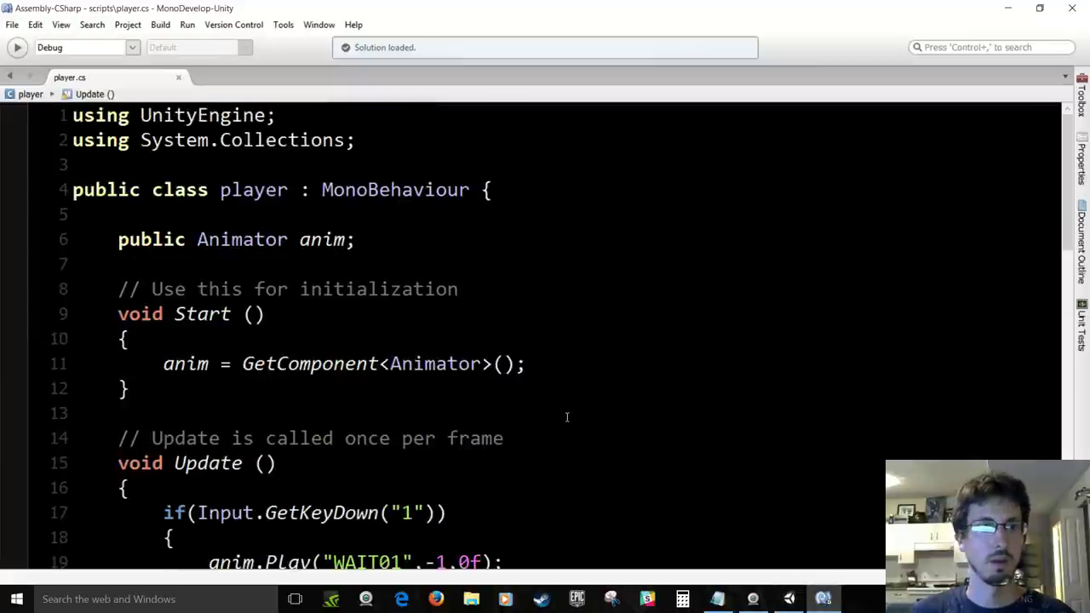
left_click(399, 237)
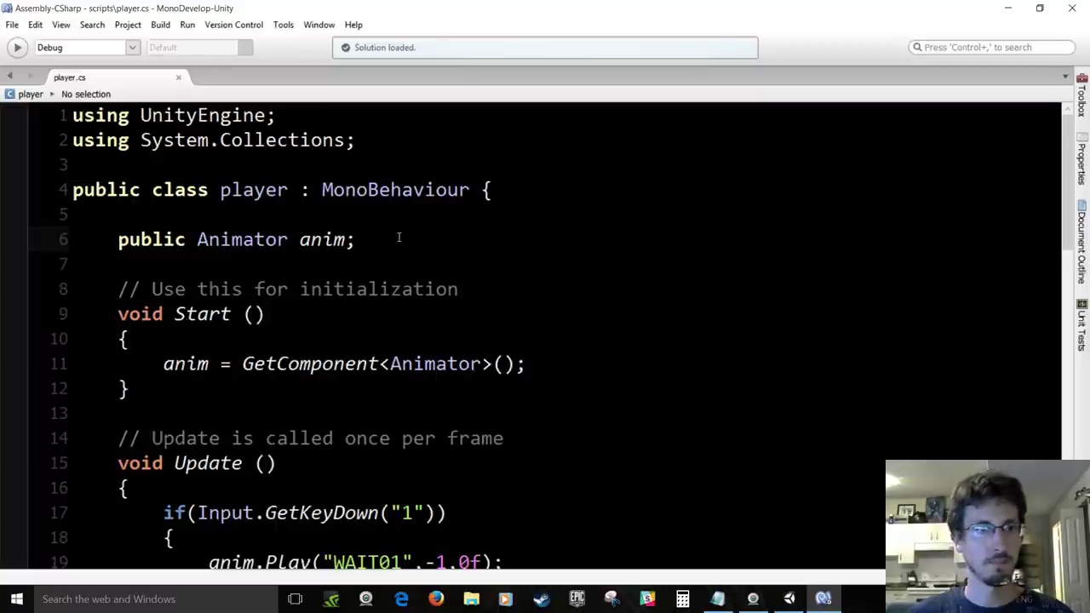
key("Return")
key("Return")
type("private ")
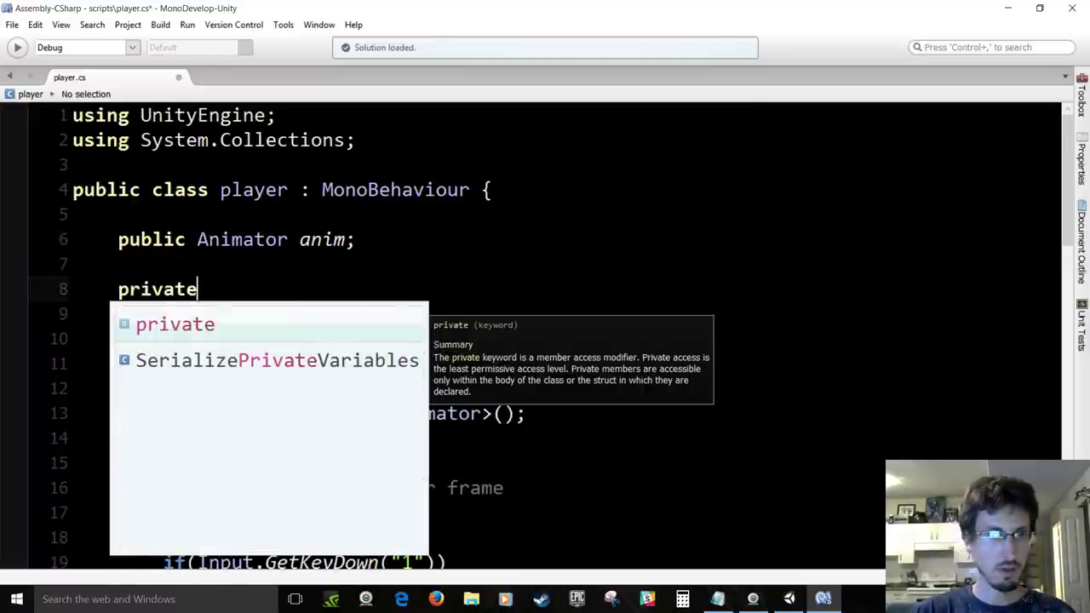
type("float inputH;")
key("Return")
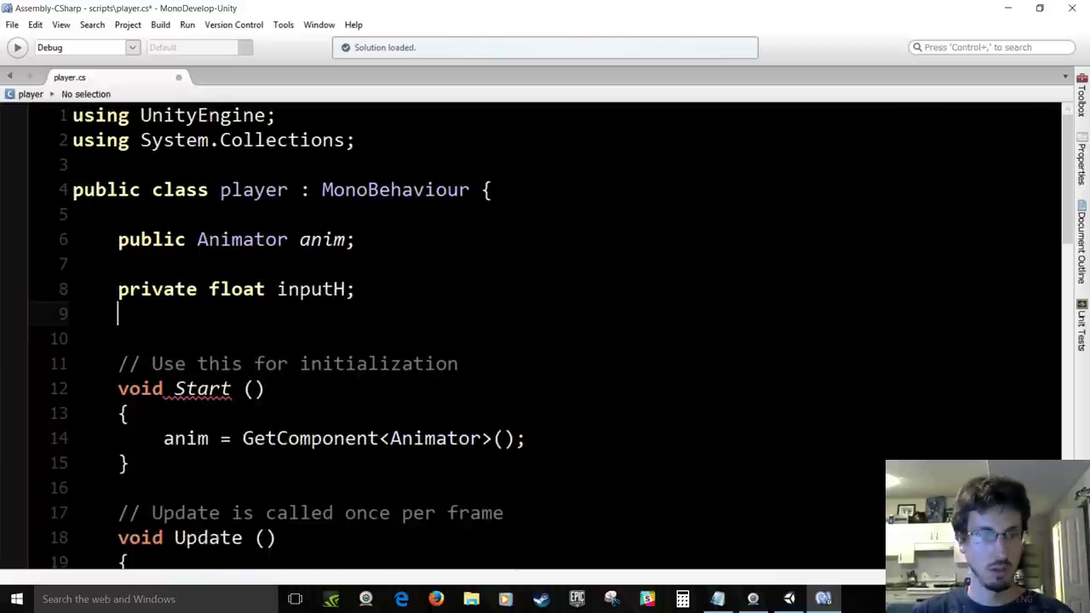
type("priv")
type("oat ")
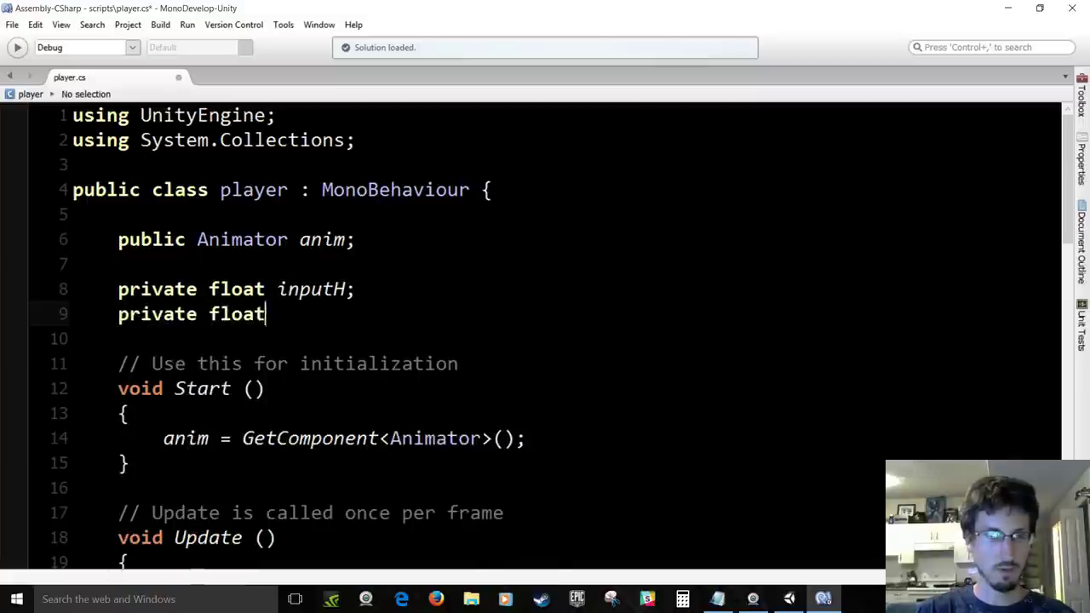
type("input")
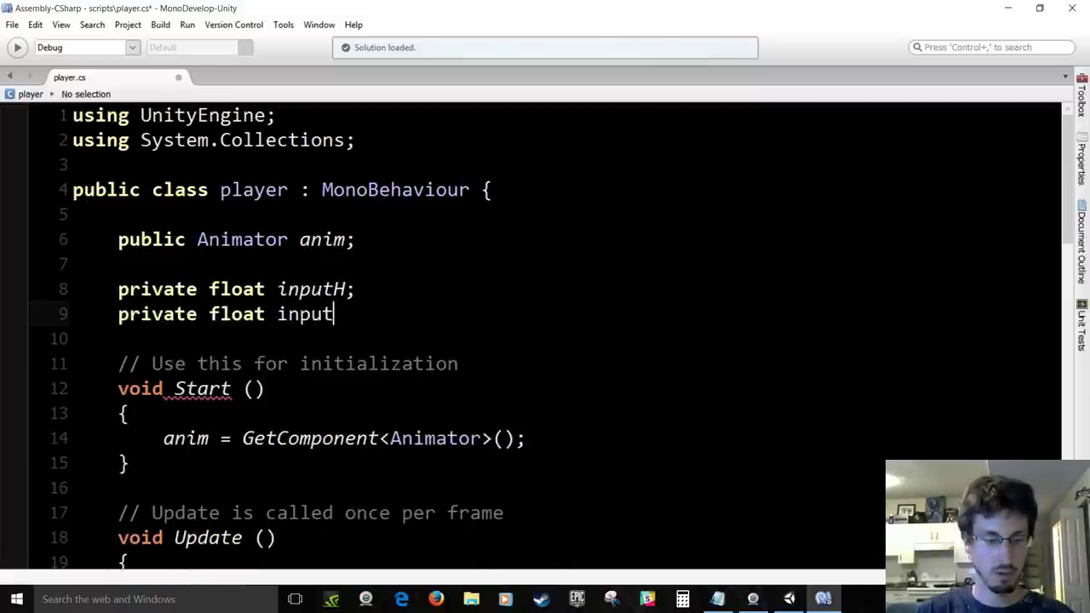
type("V;")
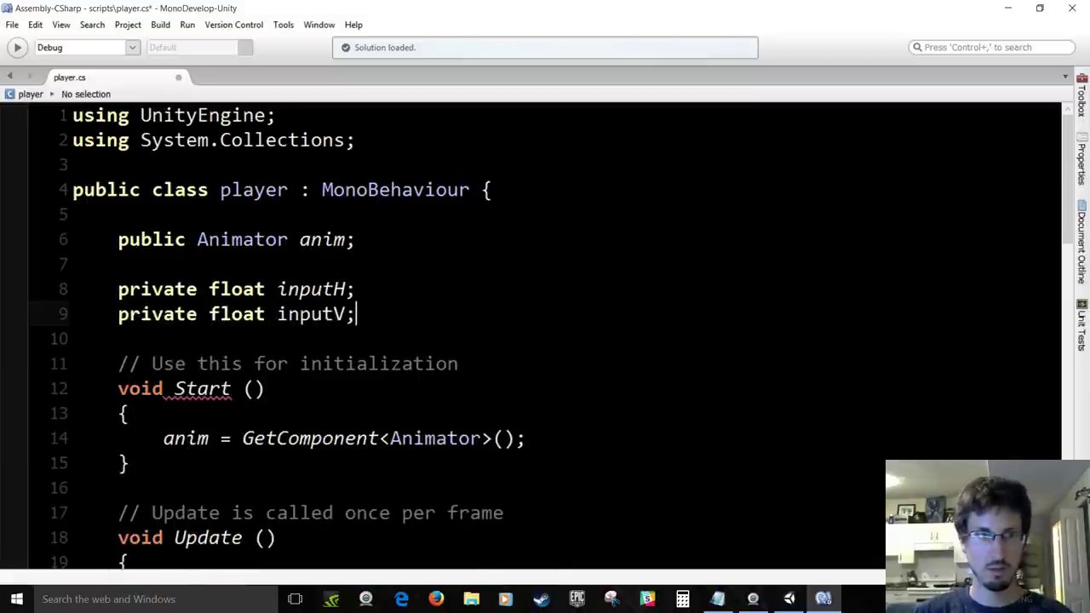
scroll(459, 270, "down", 6)
scroll(460, 270, "down", 1)
scroll(460, 270, "down", 2)
scroll(460, 270, "down", 1)
scroll(456, 273, "down", 1)
scroll(443, 281, "down", 1)
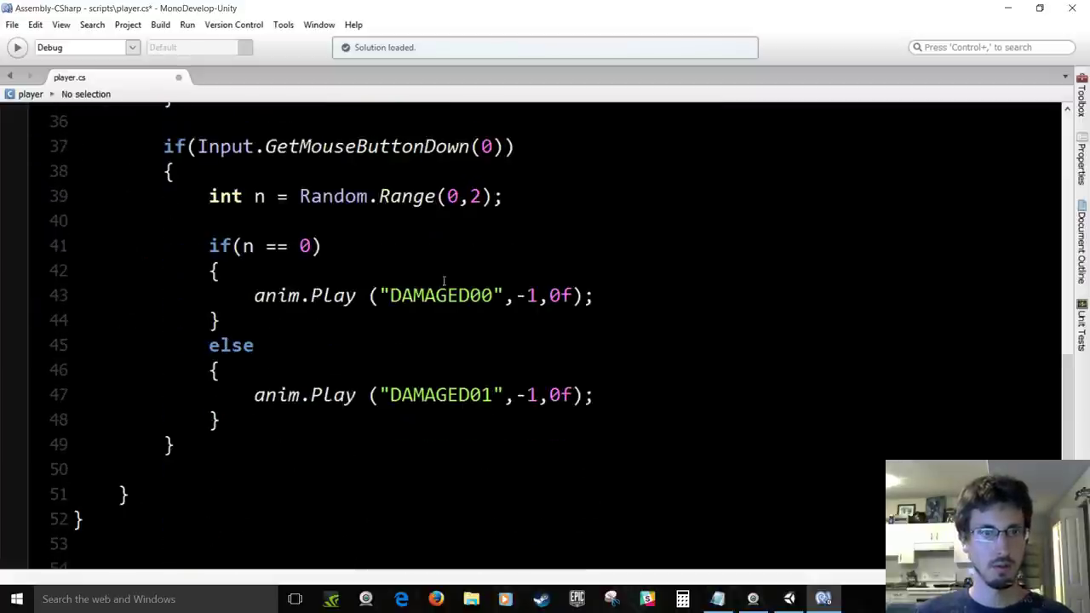
- At the end of Update(), add inputH = Input.GetAxis("Horizontal");
left_click(203, 455)
key("Return")
key("Return")
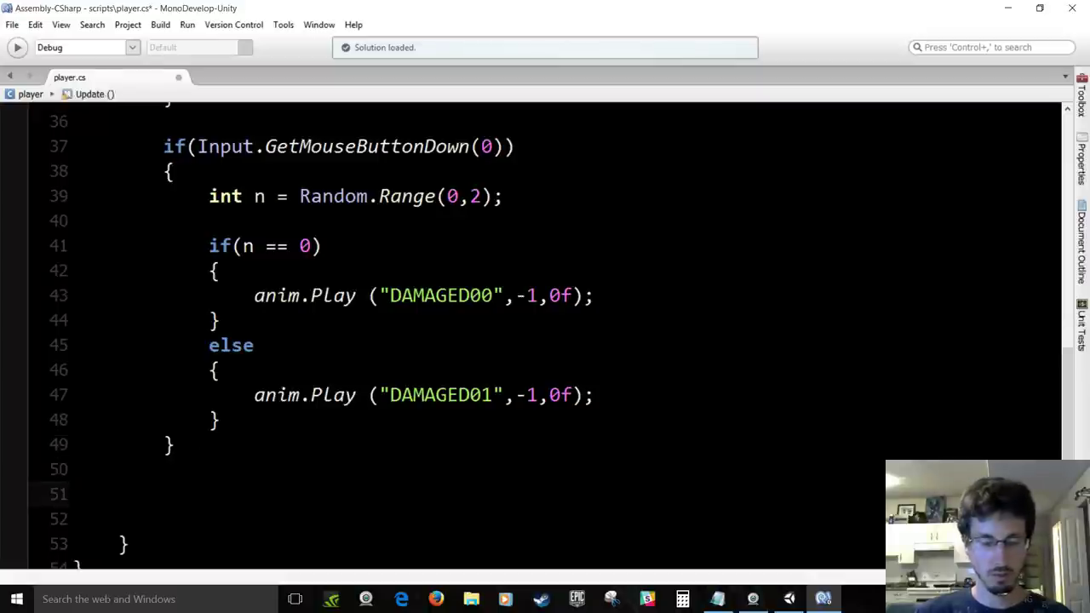
type("in")
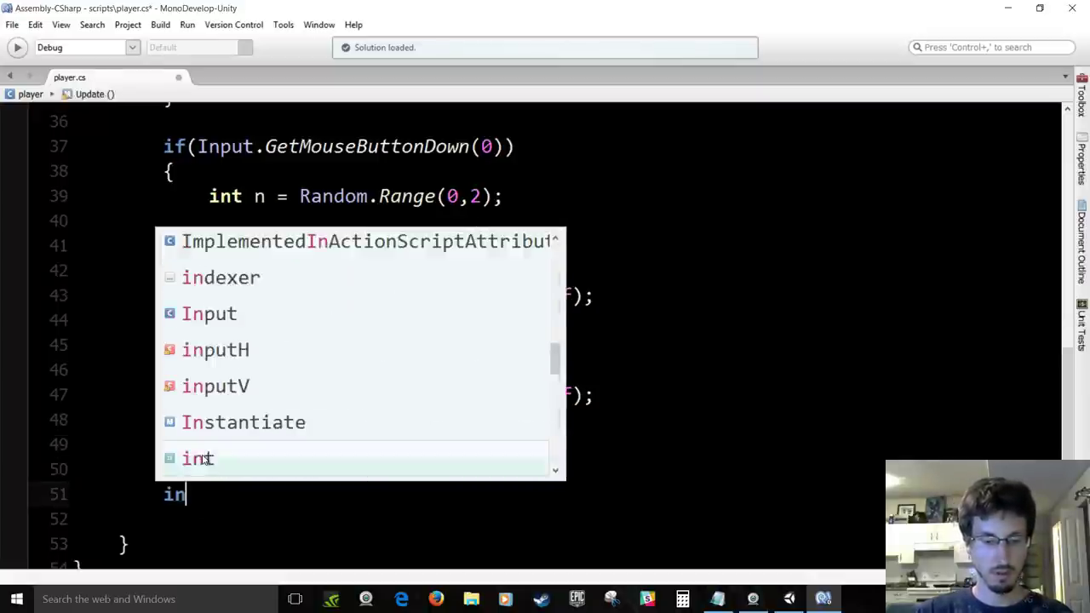
type("putH ")
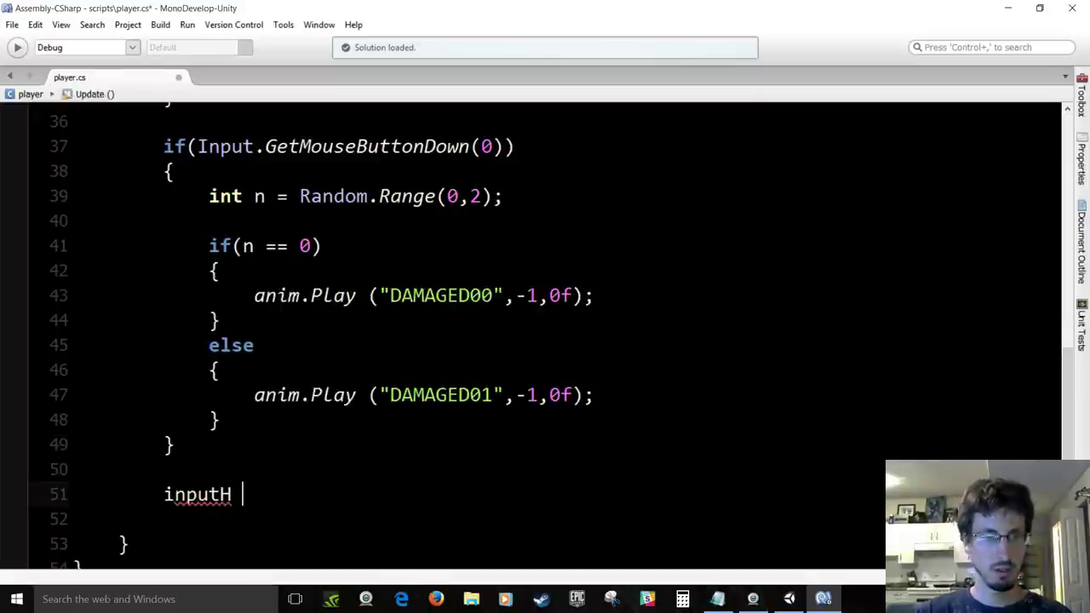
type("= In")
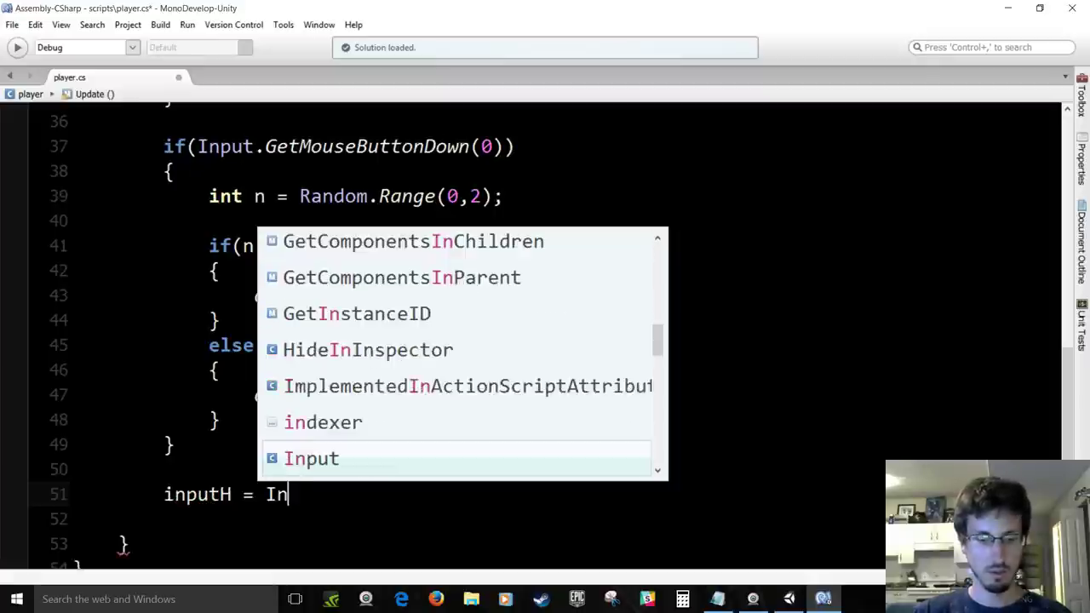
type("put.GetAxis")
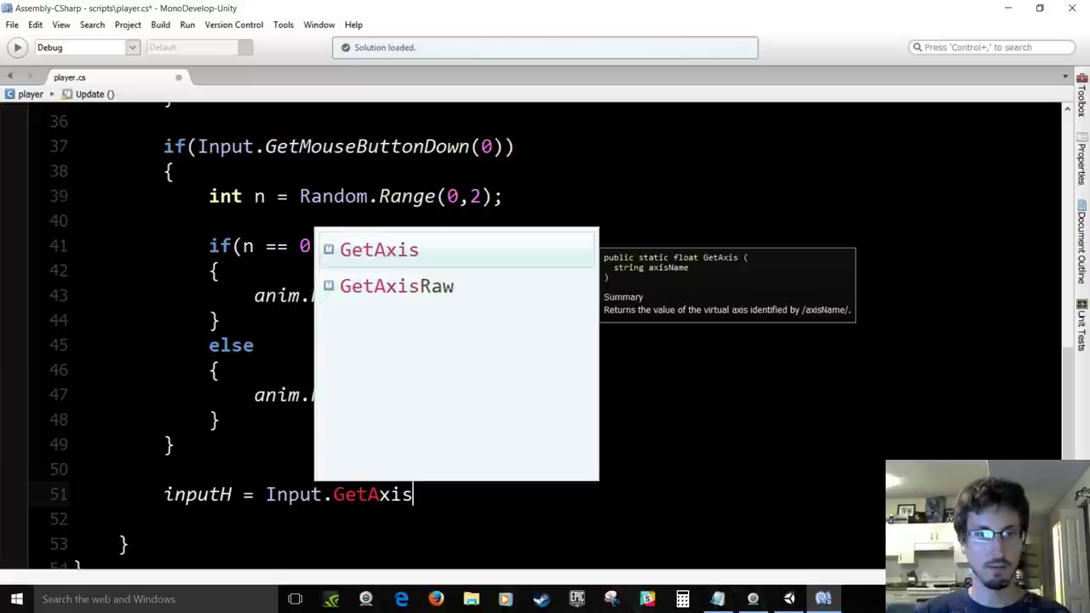
type(" (\"Horizontal")
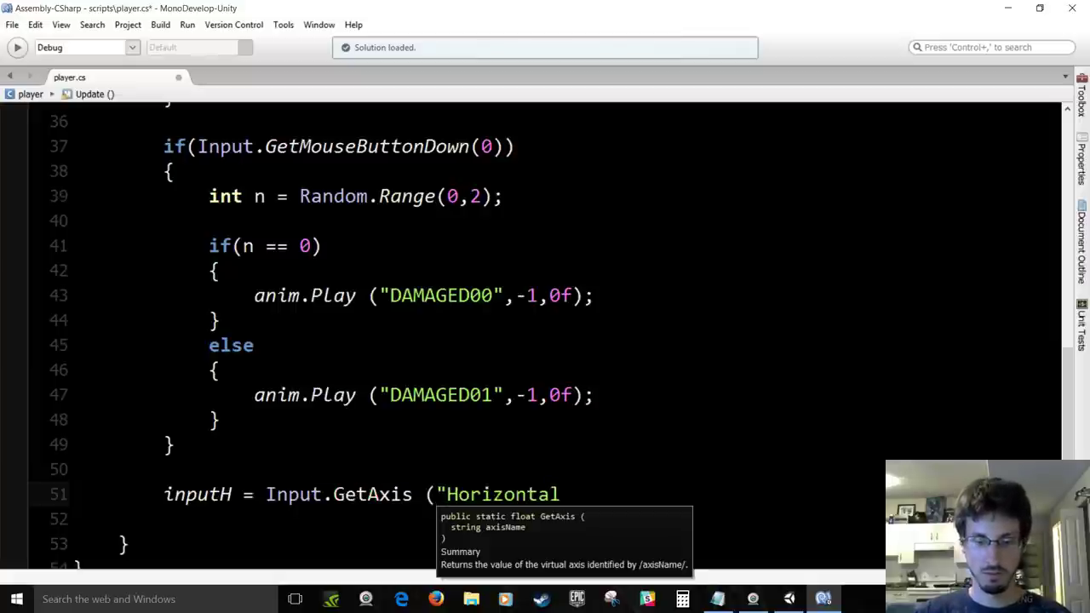
type("\");")
key("shift+Home")
key("ctrl+c")
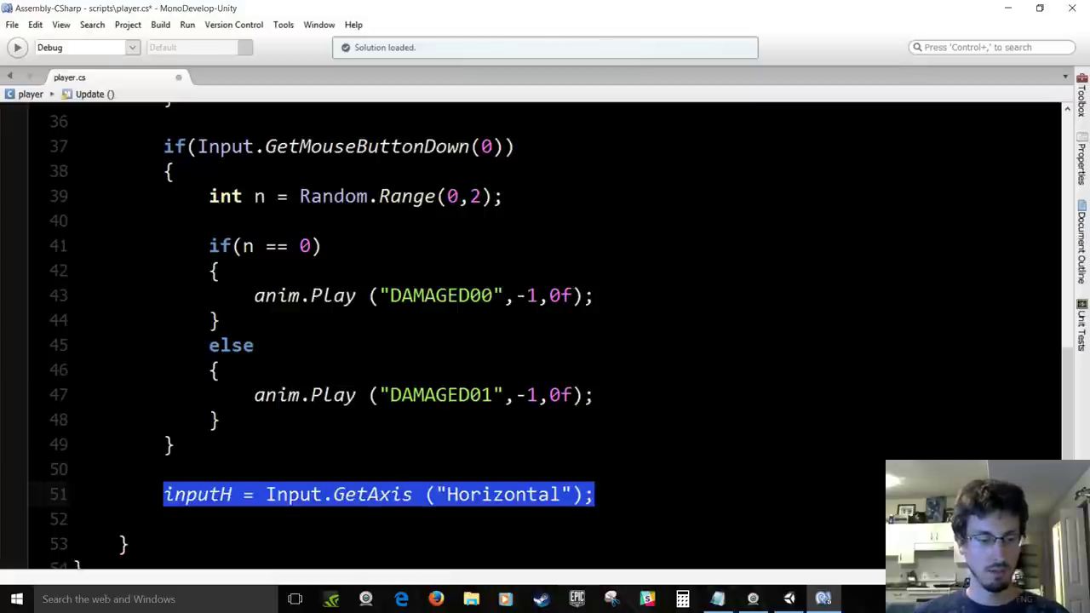
- Duplicate that line and edit the copy to inputV = Input.GetAxis("Vertical");
left_click(168, 494)
left_click(234, 519)
key("ctrl+v")
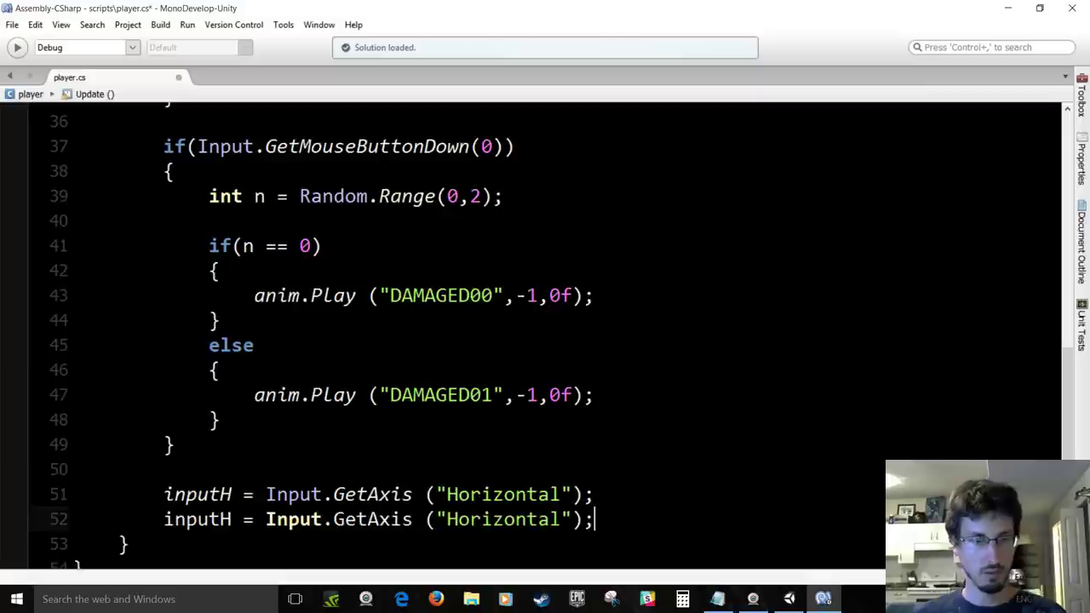
left_click(233, 520)
key("BackSpace")
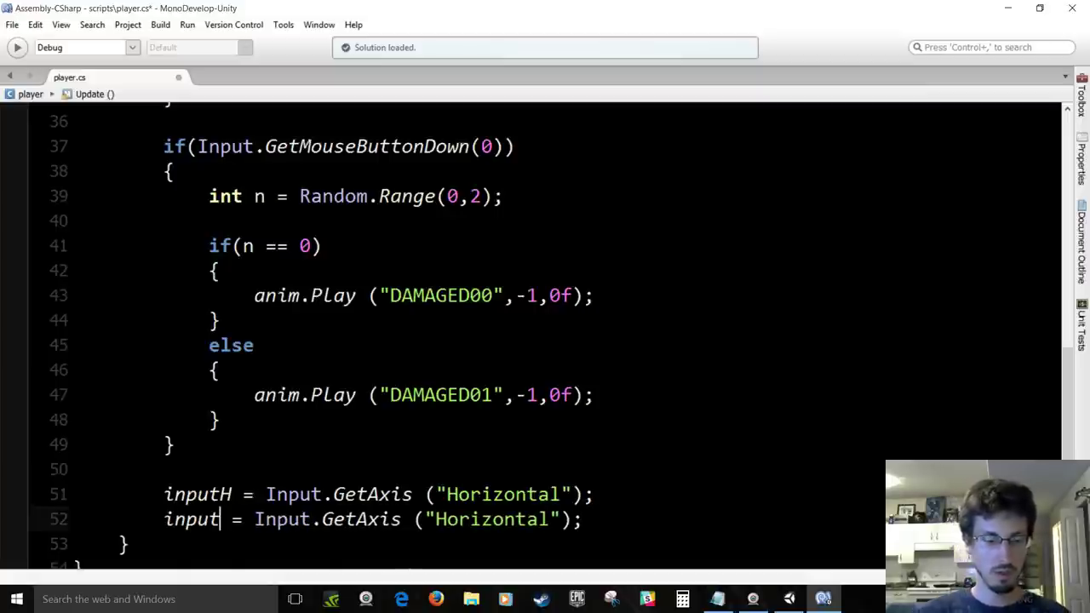
type("V")
double_click(485, 520)
type("Verty")
key("BackSpace")
type("ical")
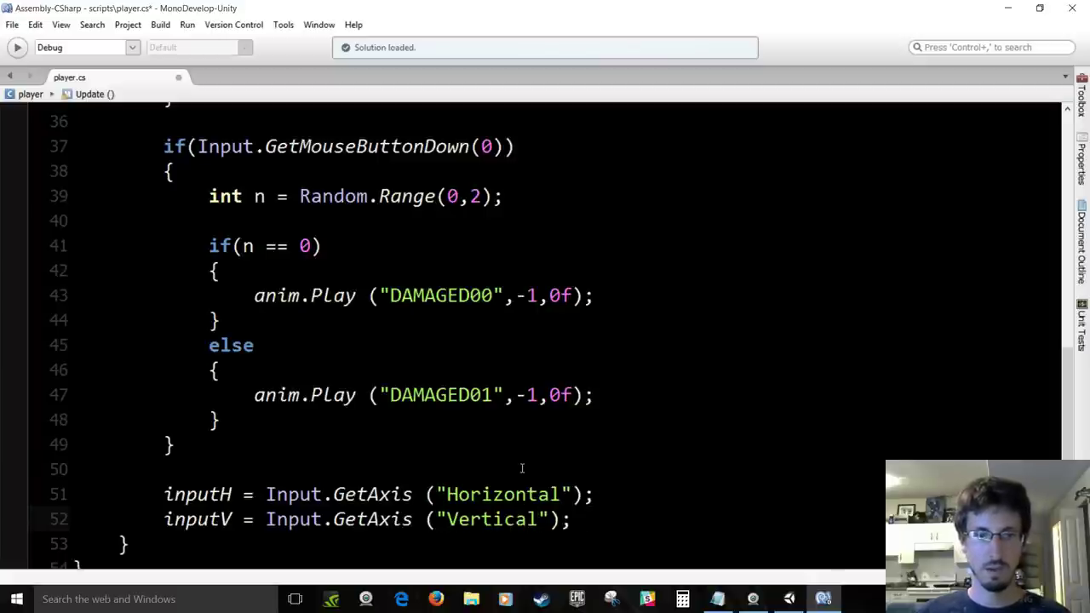
scroll(522, 468, "down", 1)
left_click(603, 464)
key("Return")
key("Return")
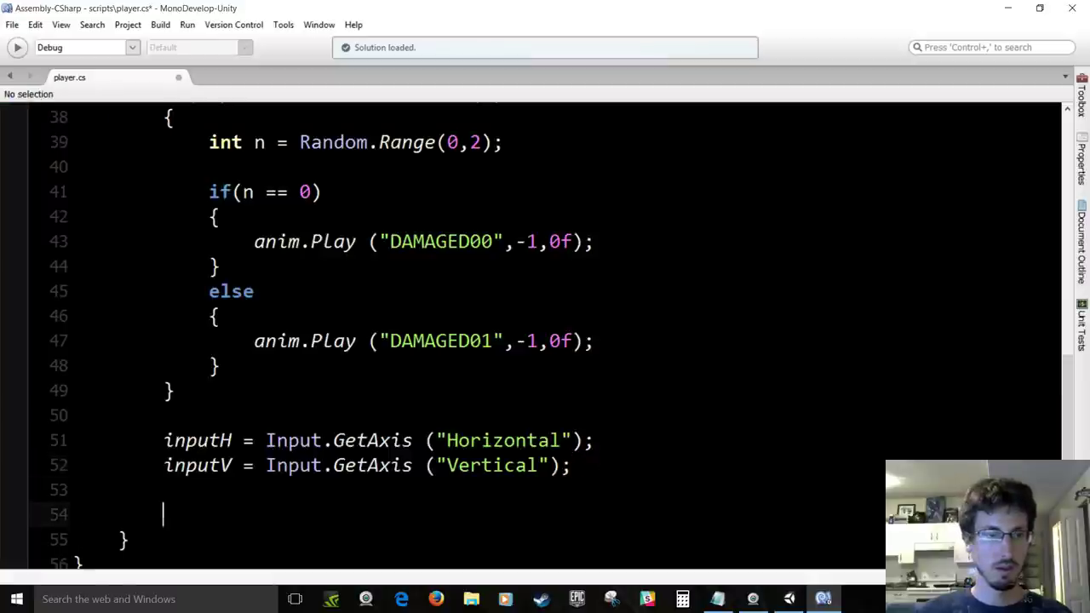
- Below the axis readings, add anim.SetFloat("inputH",inputH);
type("an")
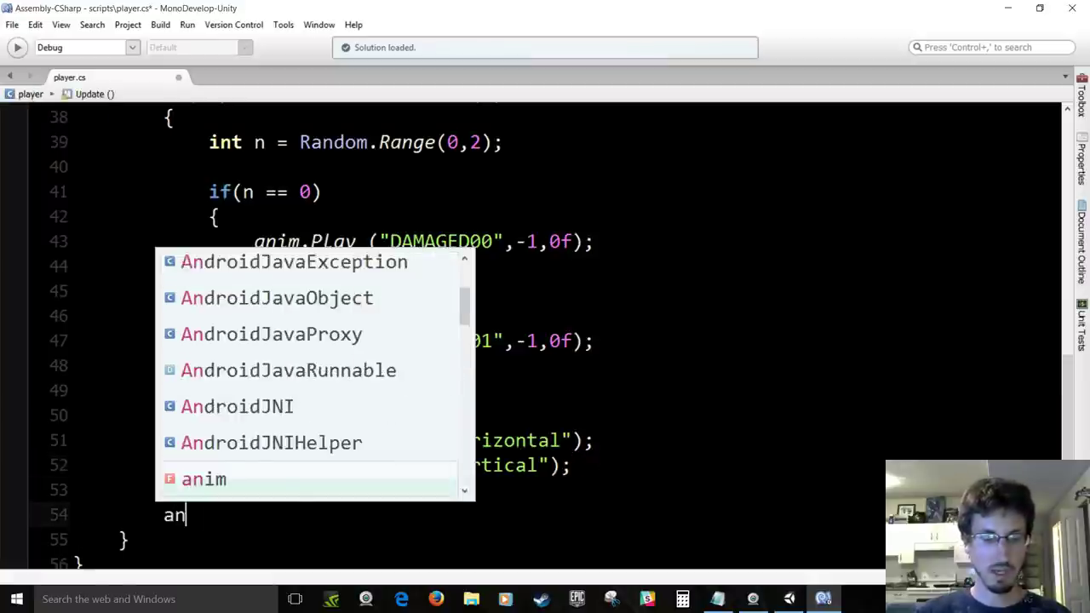
type("im")
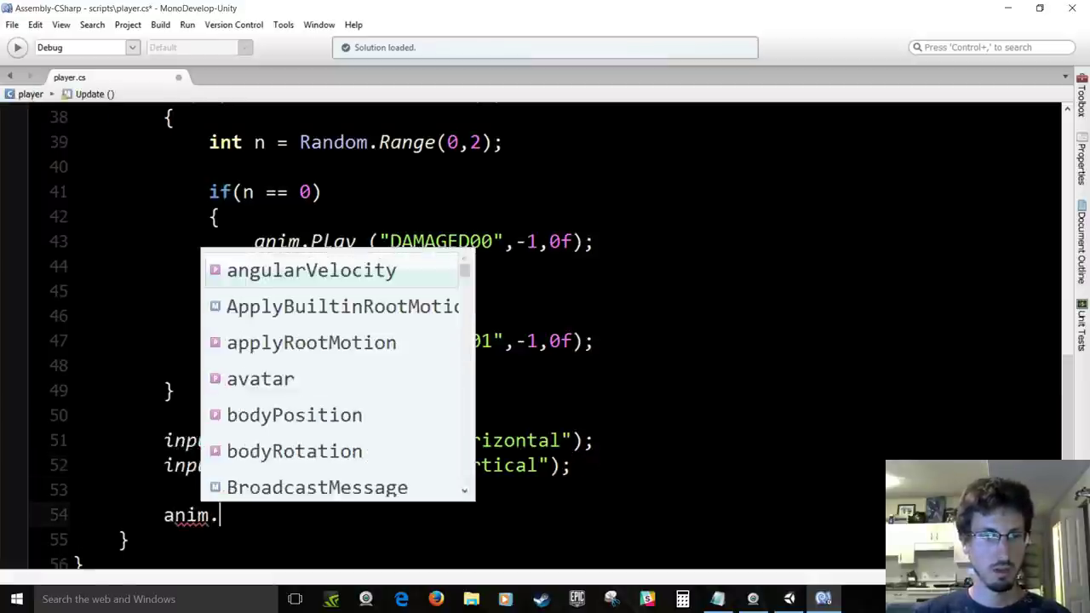
type(".set")
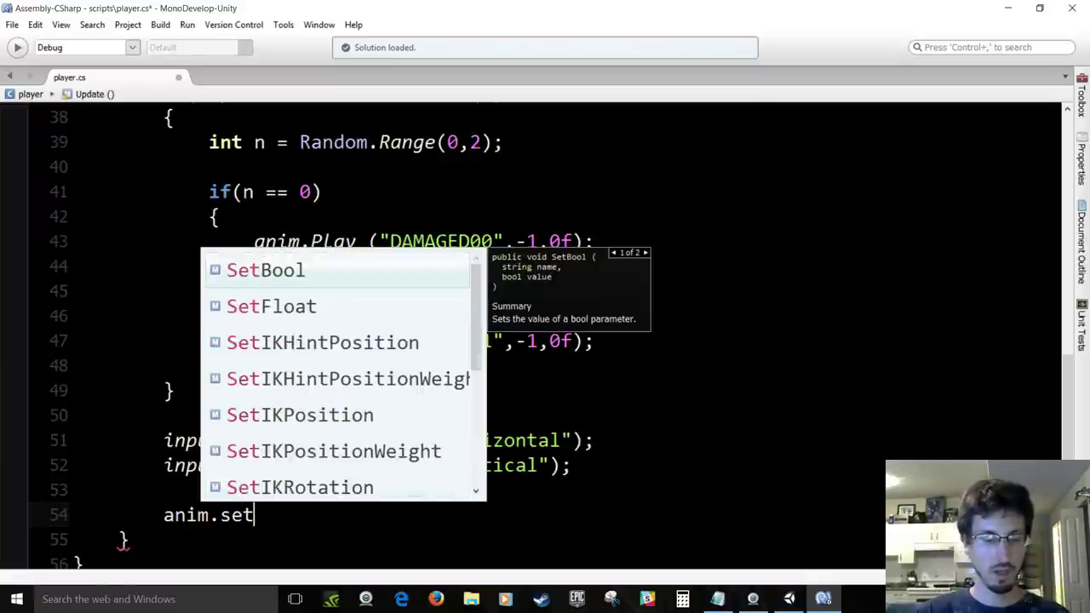
type("Fl")
key("Return")
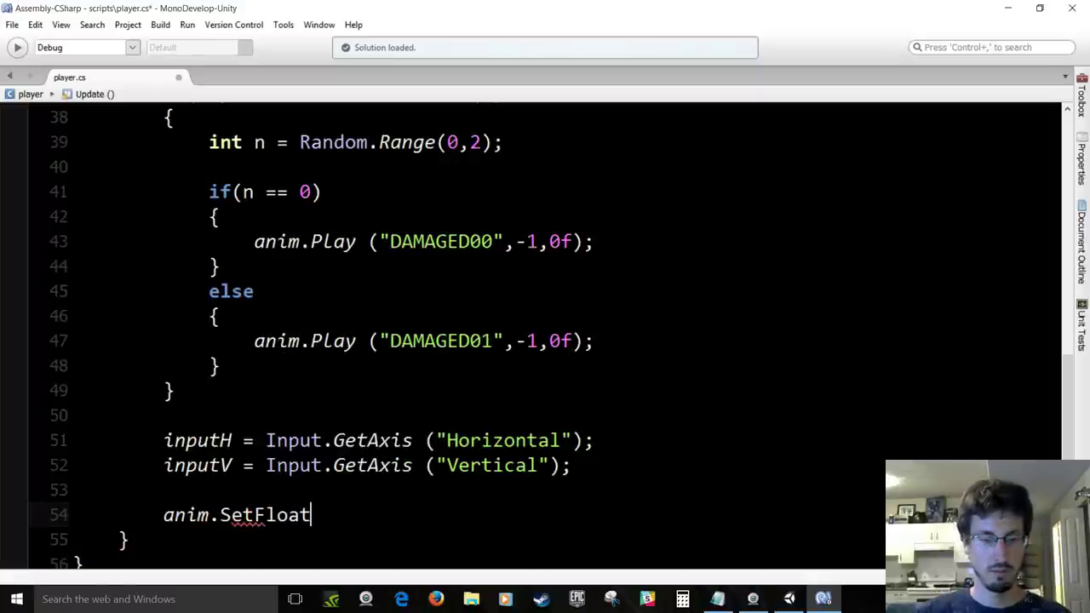
type("(\"i")
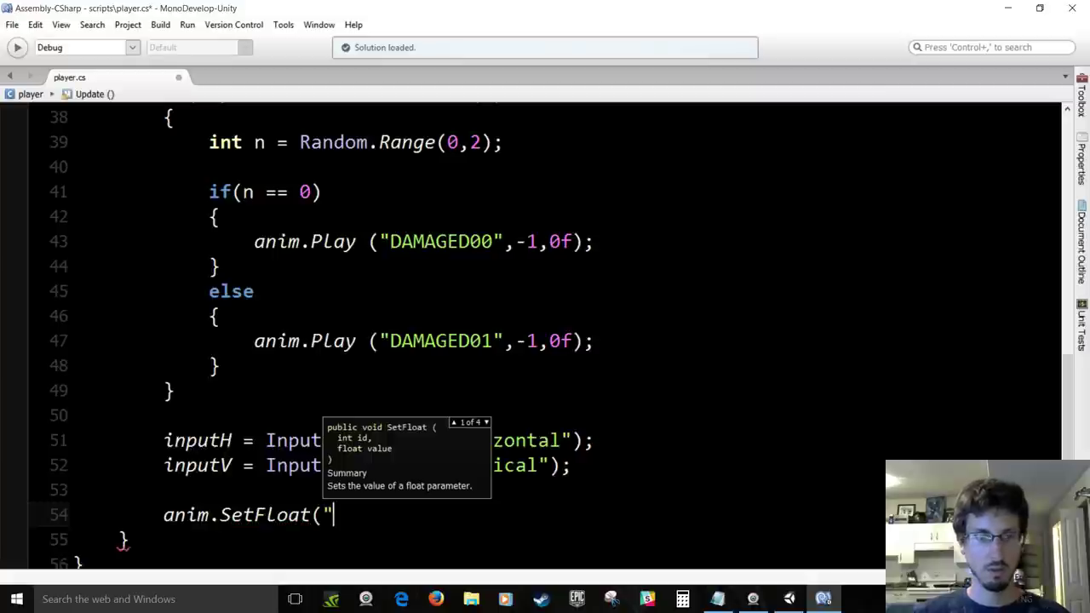
type("nputH\"")
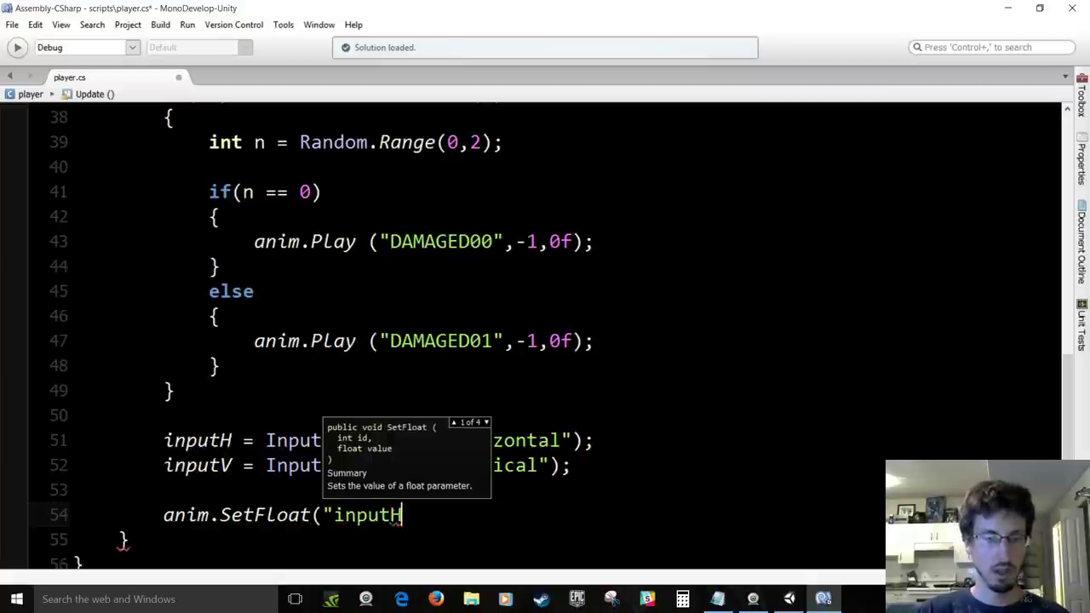
type(",")
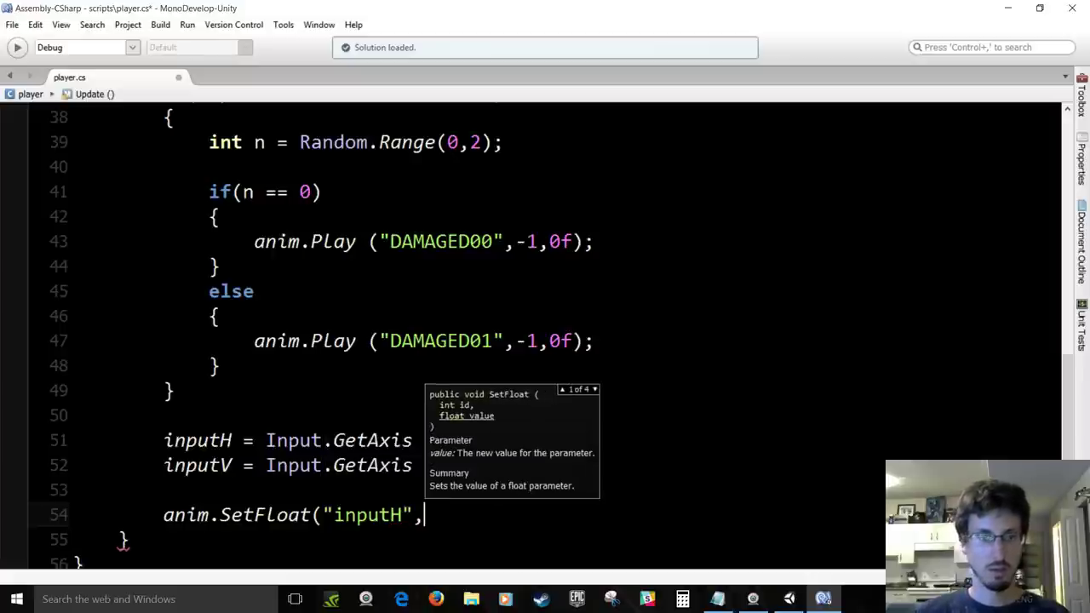
type("i")
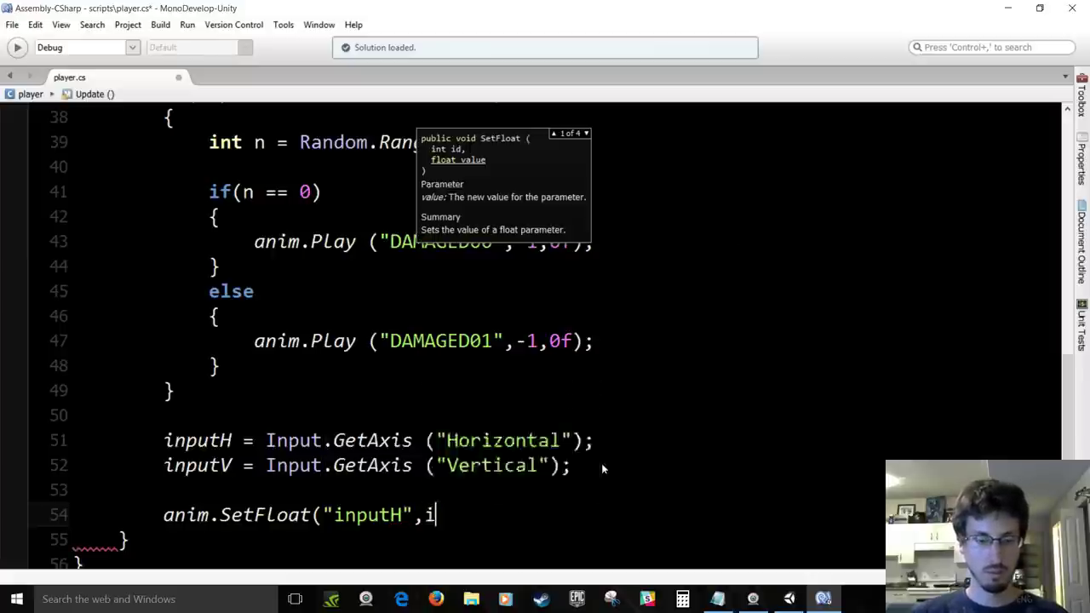
type("npu")
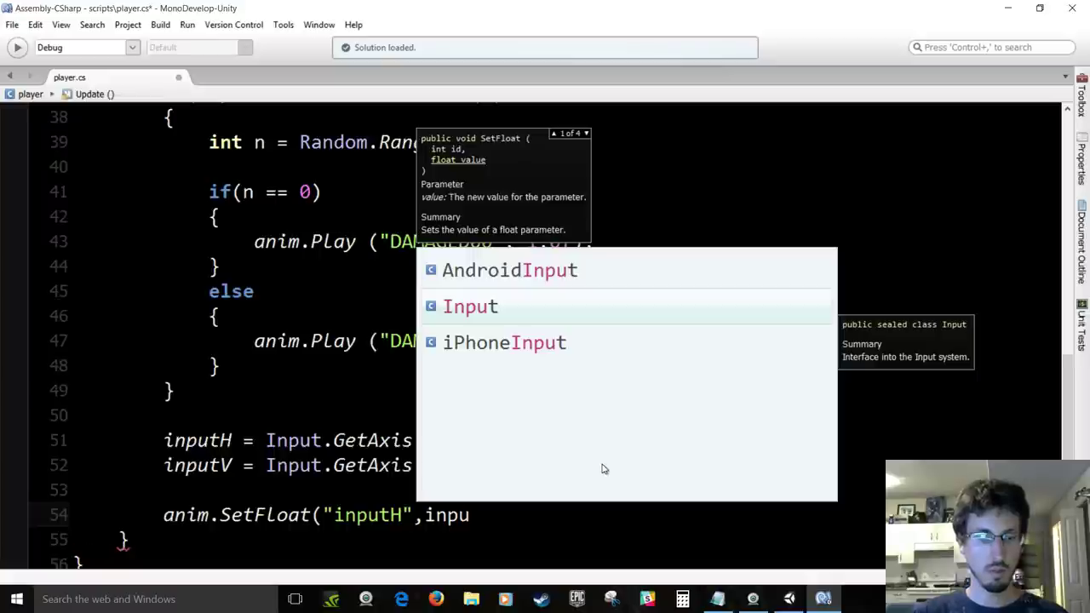
type("tH")
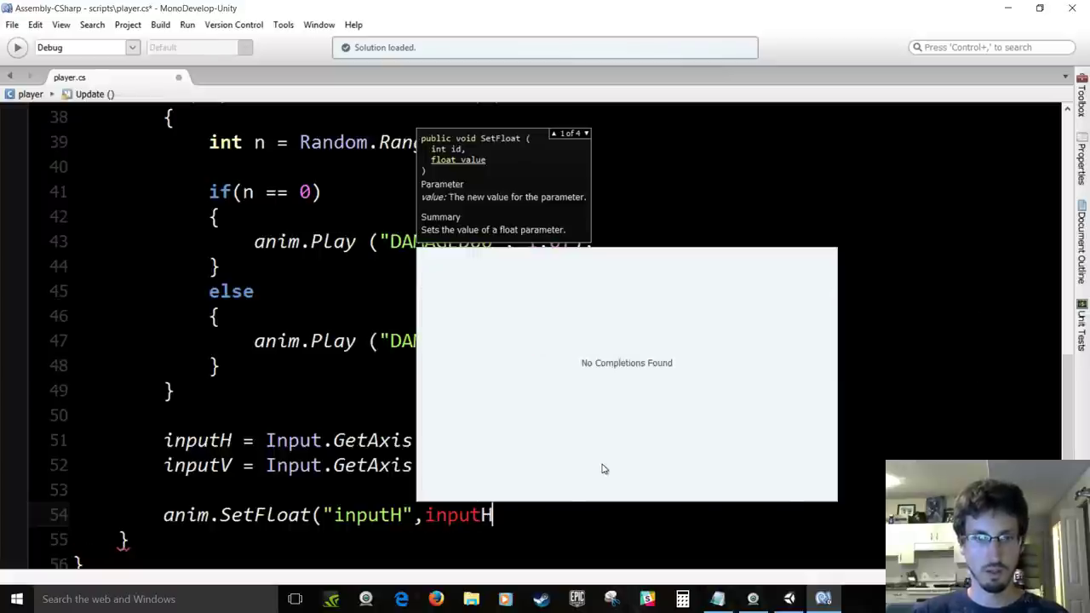
type(");")
- Duplicate it as anim.SetFloat("inputV",inputV); and save player.cs
left_click_drag(514, 515, 164, 514)
key("ctrl+c")
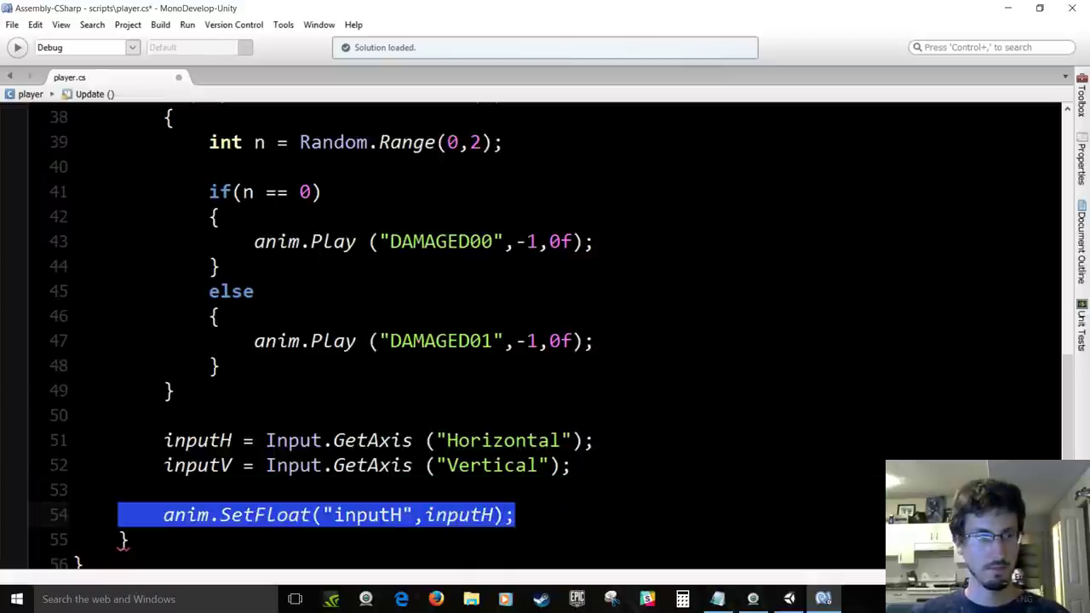
left_click(175, 515)
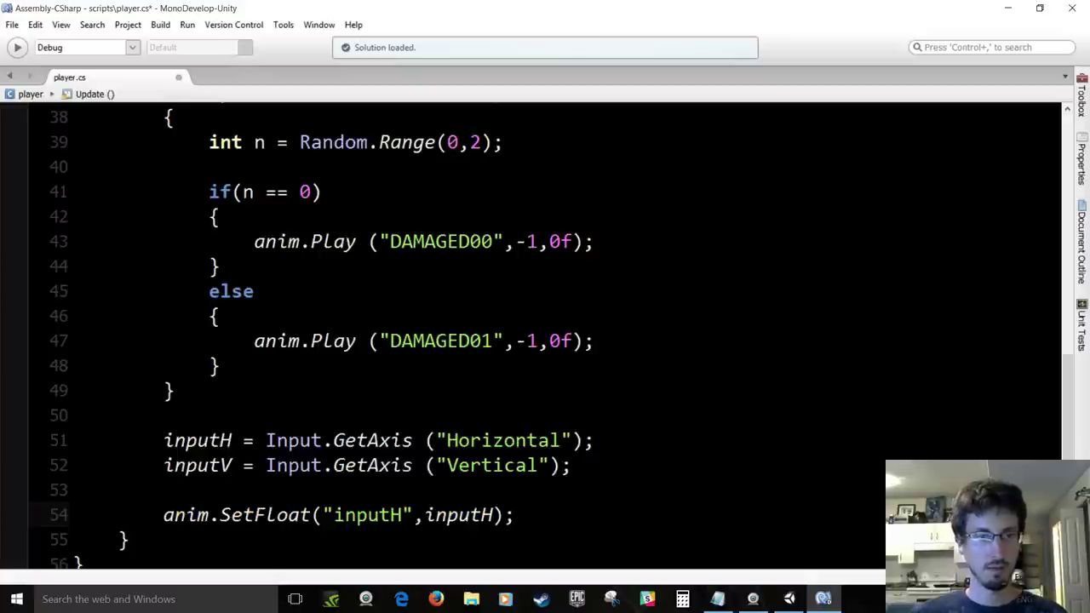
key("Return")
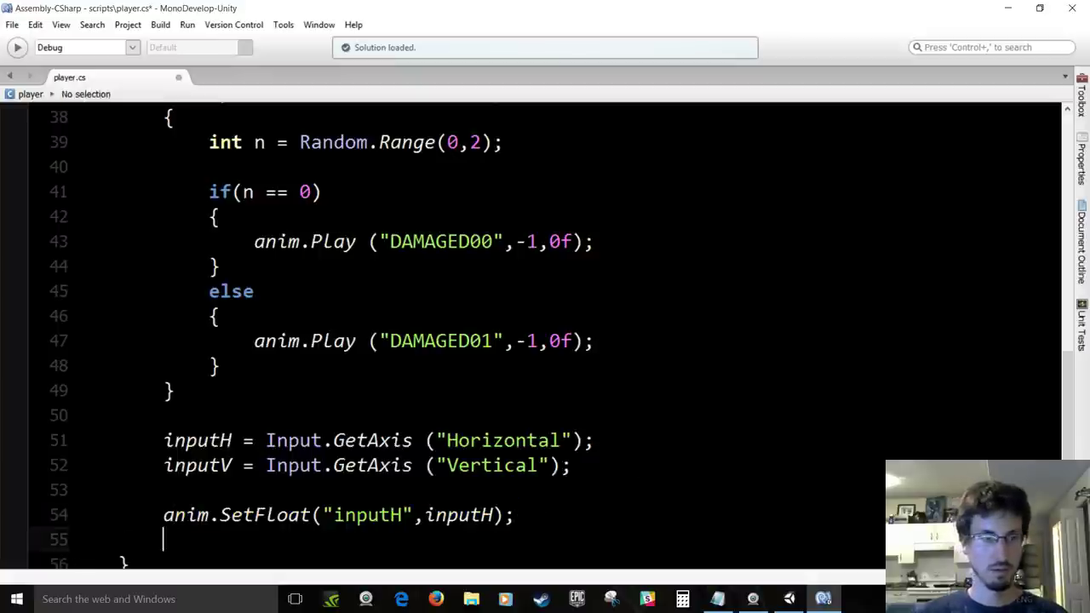
key("ctrl+v")
scroll(586, 381, "down", 2)
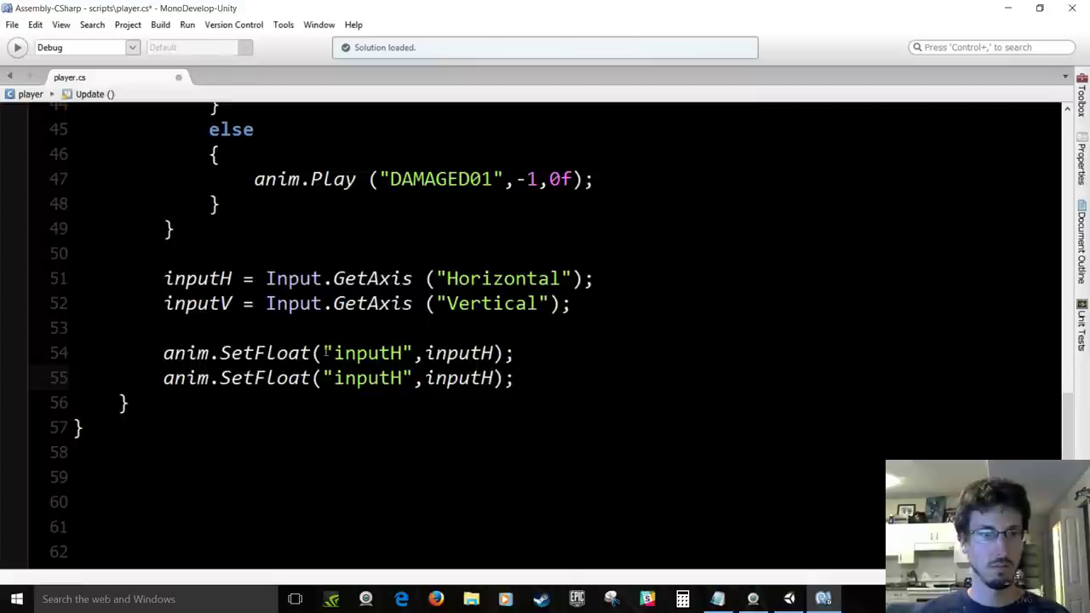
scroll(262, 379, "up", 1)
key("BackSpace")
type("V")
key("Right")
key("Right")
key("Right")
key("Right")
key("Right")
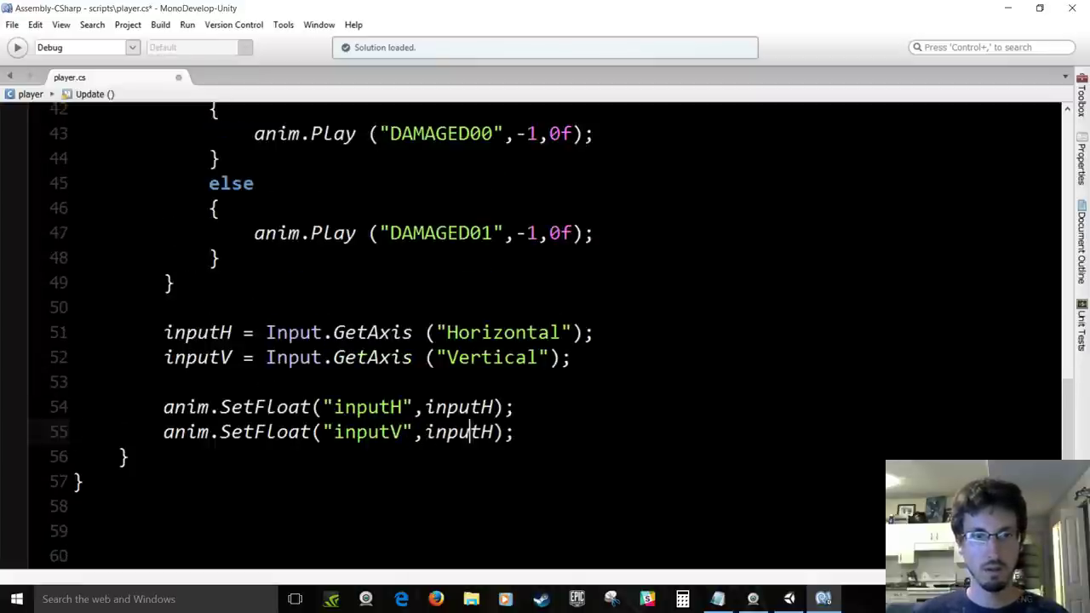
key("Right")
key("Right")
key("Right")
key("BackSpace")
type("V")
key("ctrl+s")
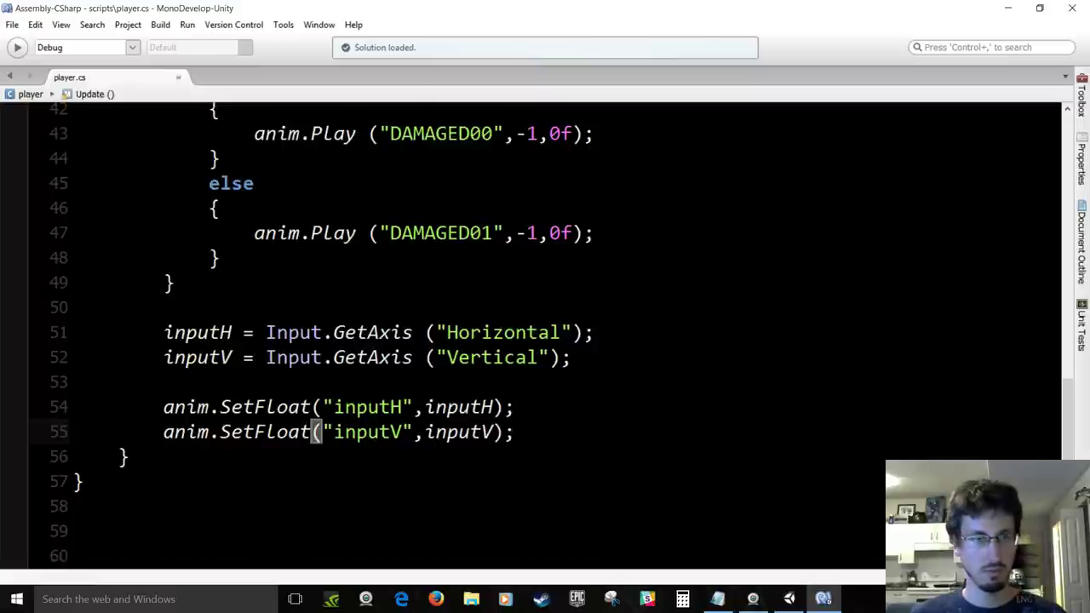
left_click(790, 599)
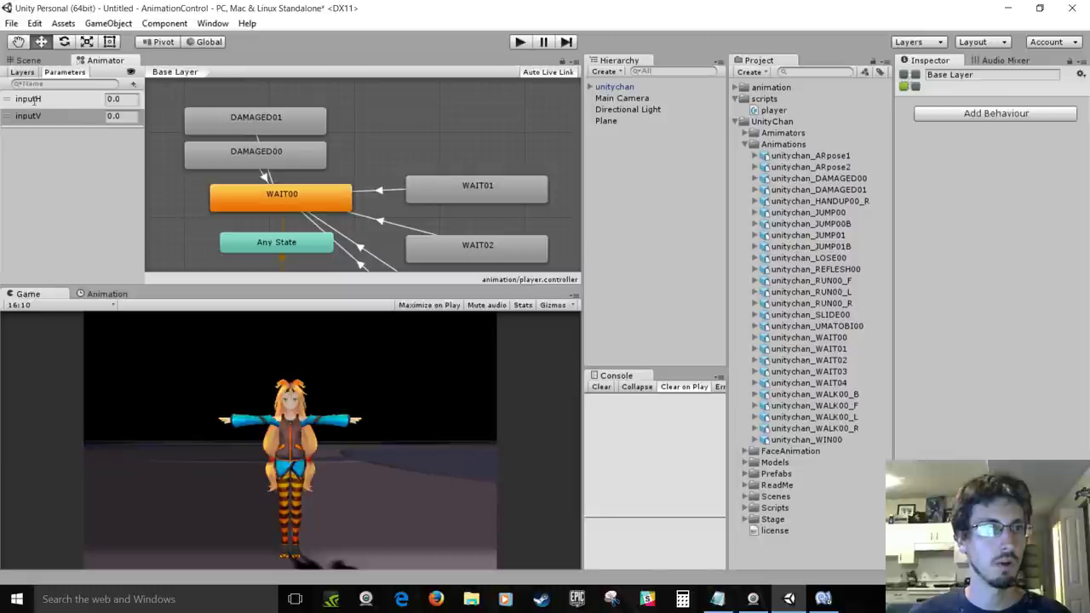
- Double-check the inputH parameter name in player.cs
left_click(822, 599)
double_click(338, 408)
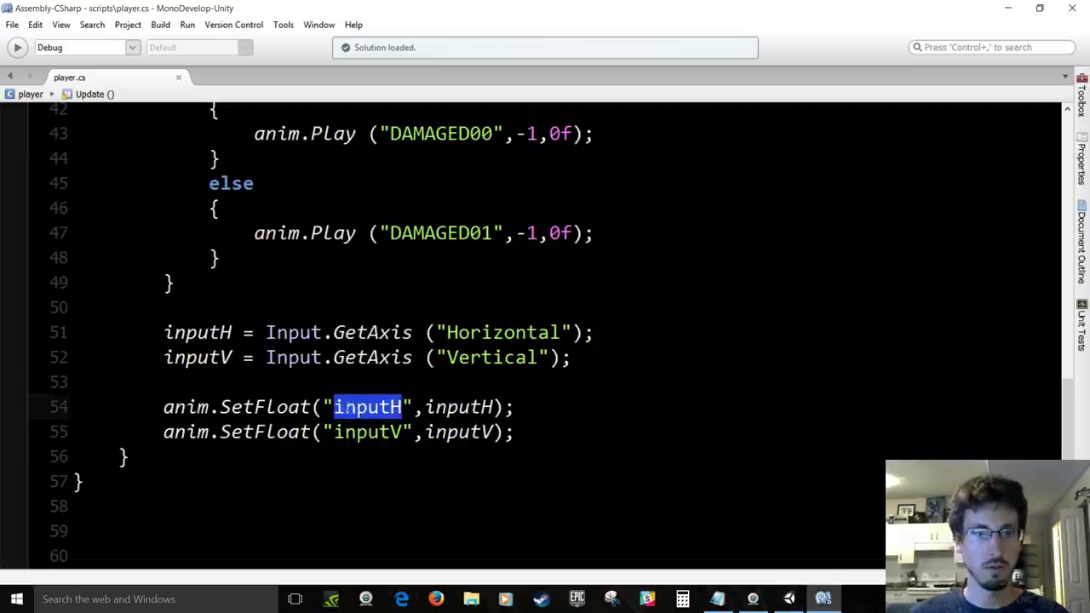
left_click(789, 599)
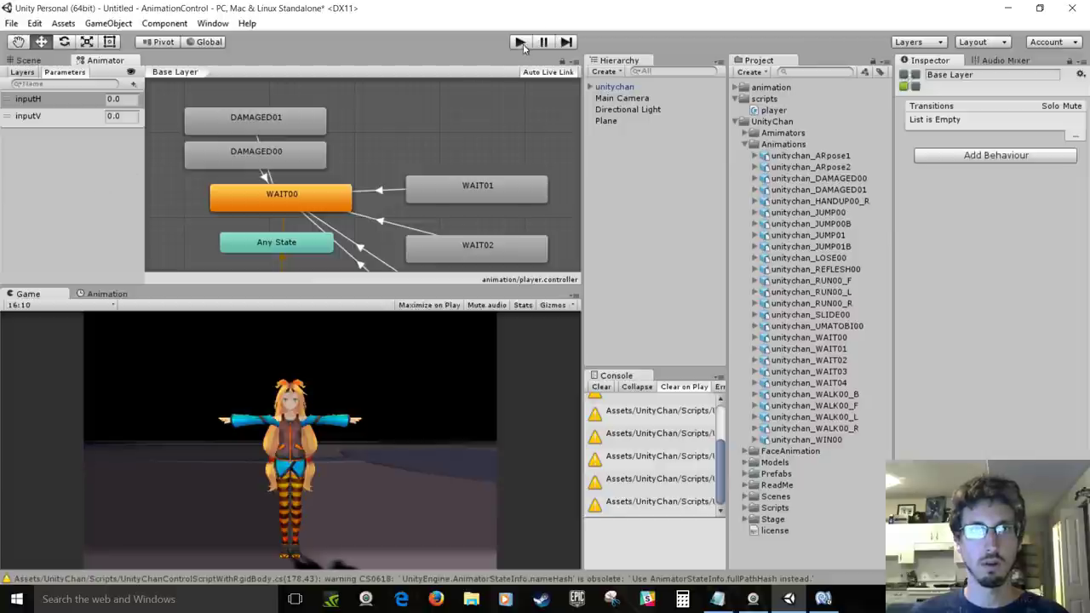
- Play the scene, give Left, Up and Right arrow input, then stop play mode
left_click(521, 44)
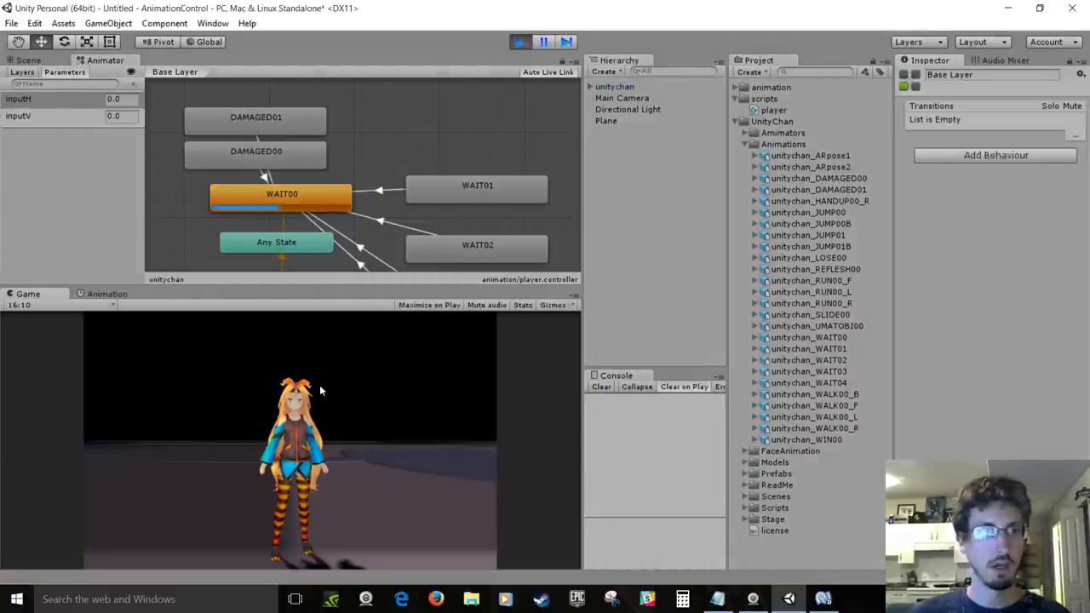
key("Left")
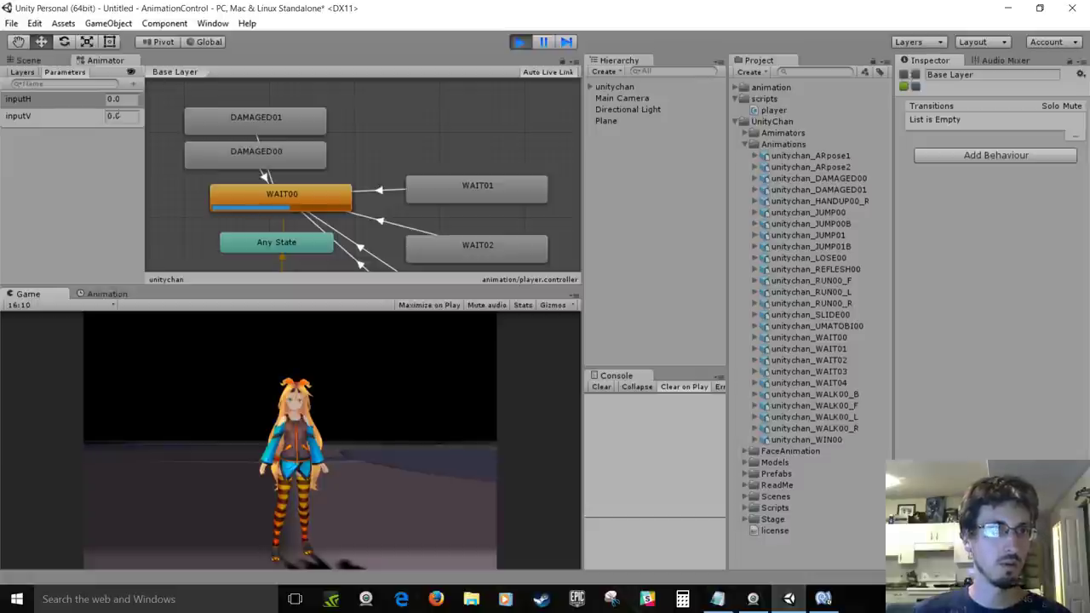
key("Up")
key("Right")
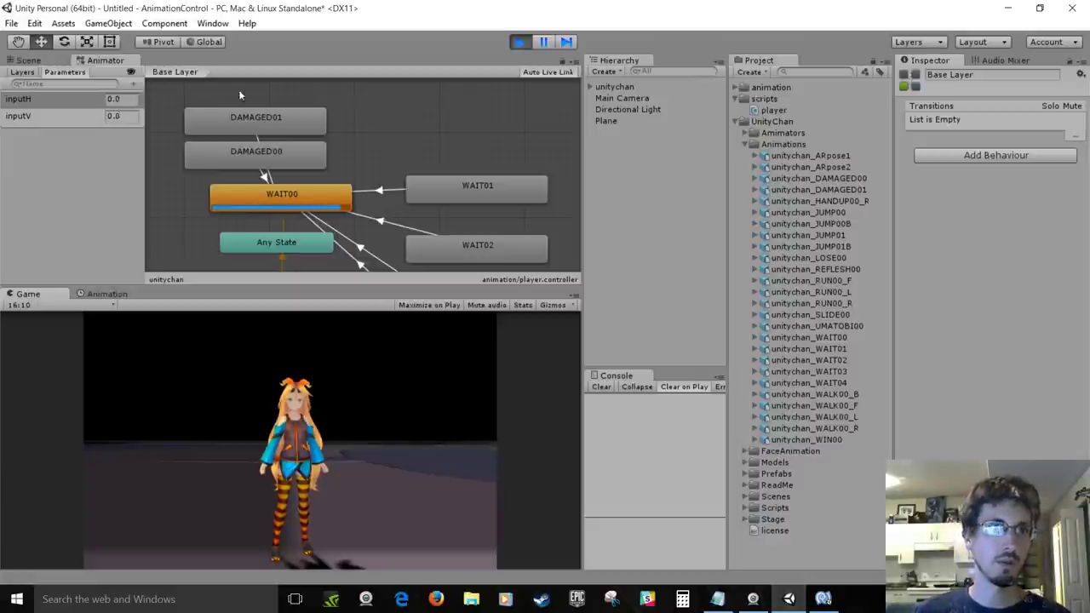
left_click(520, 41)
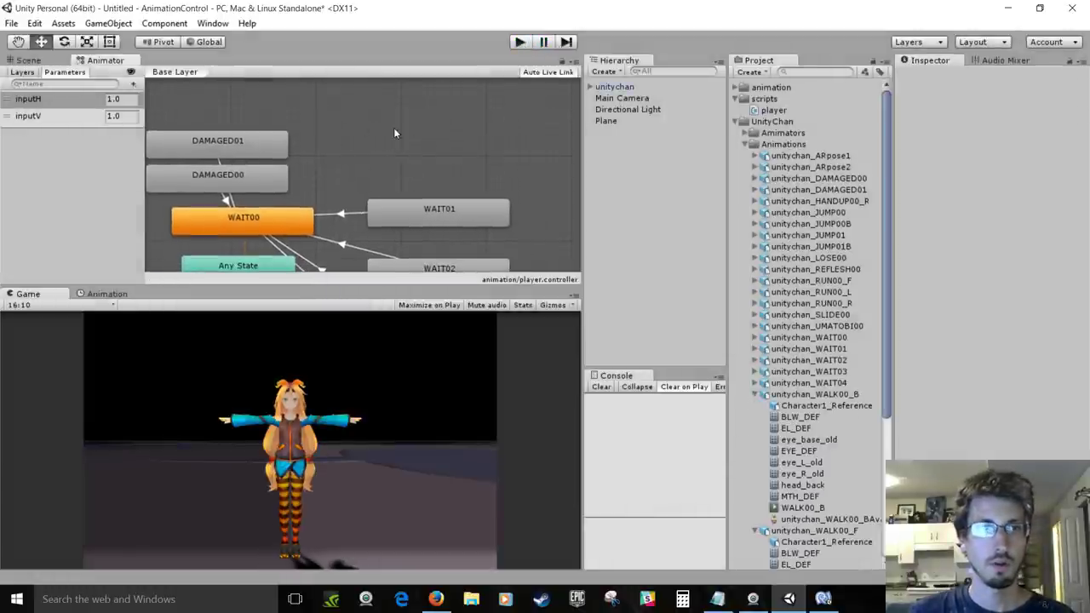
- Create a state from a new blend tree, rename it walk, and open it for editing
right_click(394, 128)
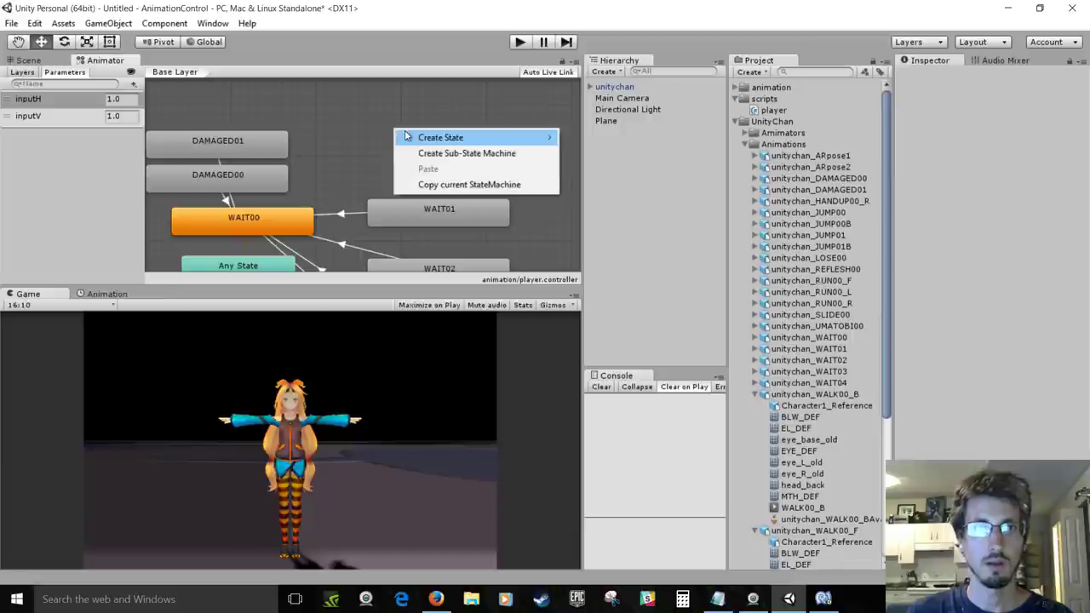
mouse_move(409, 137)
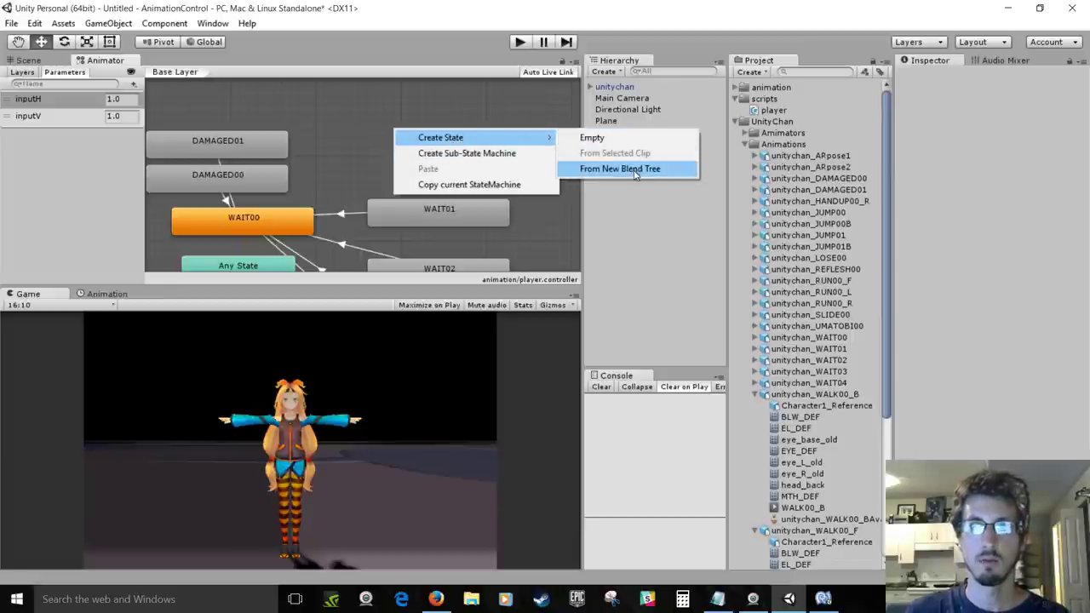
left_click(632, 169)
left_click(459, 145)
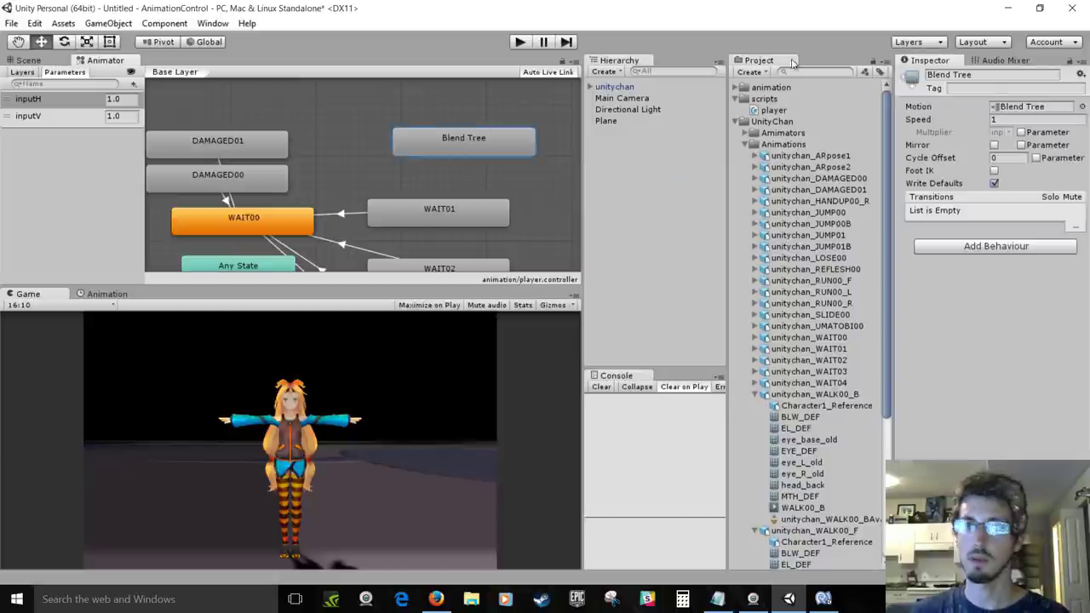
left_click(988, 75)
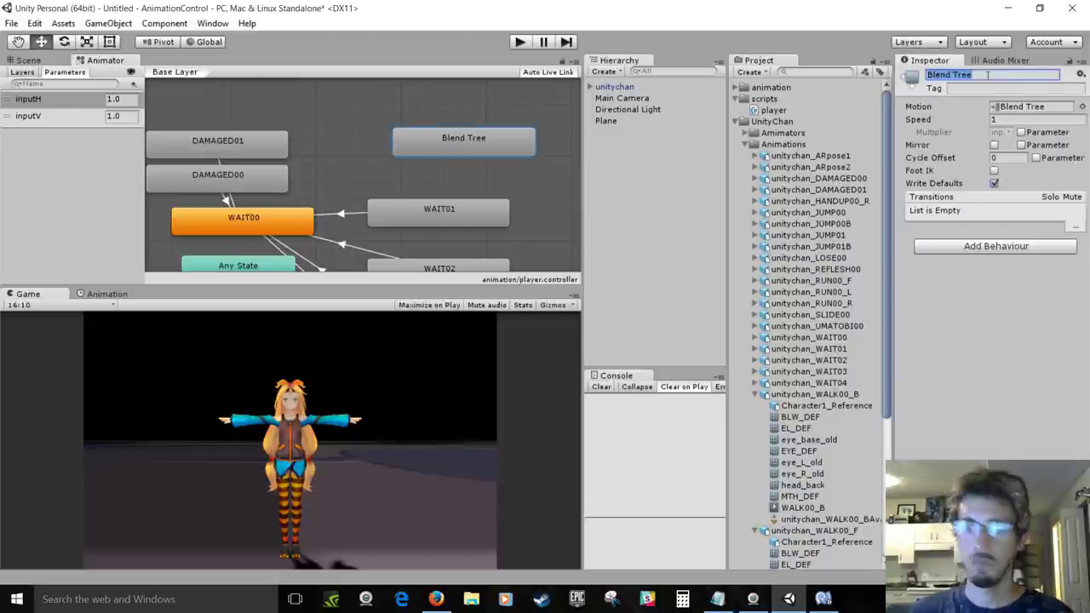
type("walk")
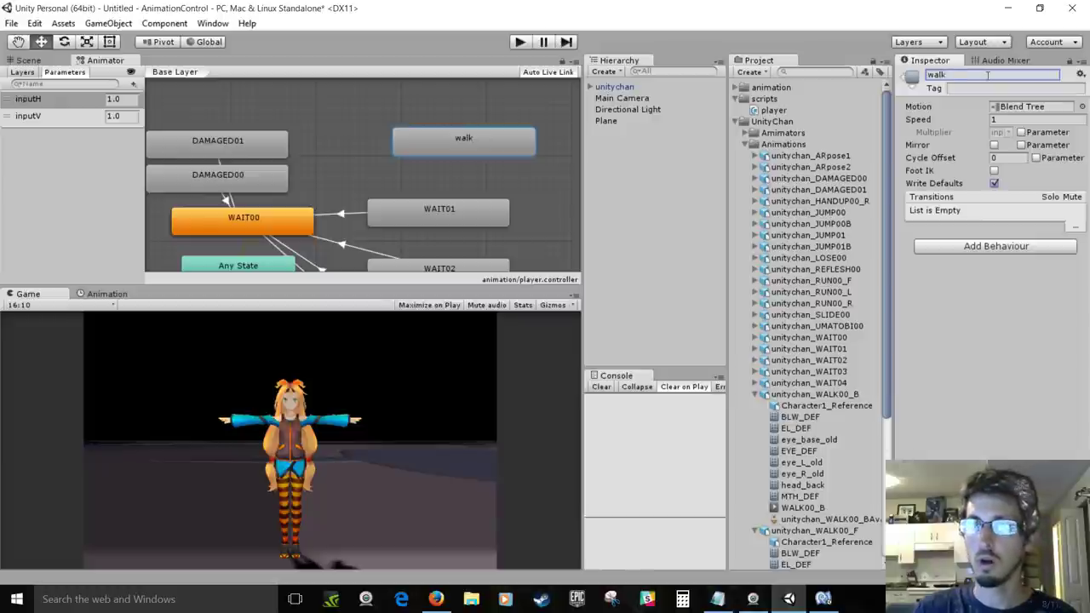
left_click_drag(494, 146, 460, 150)
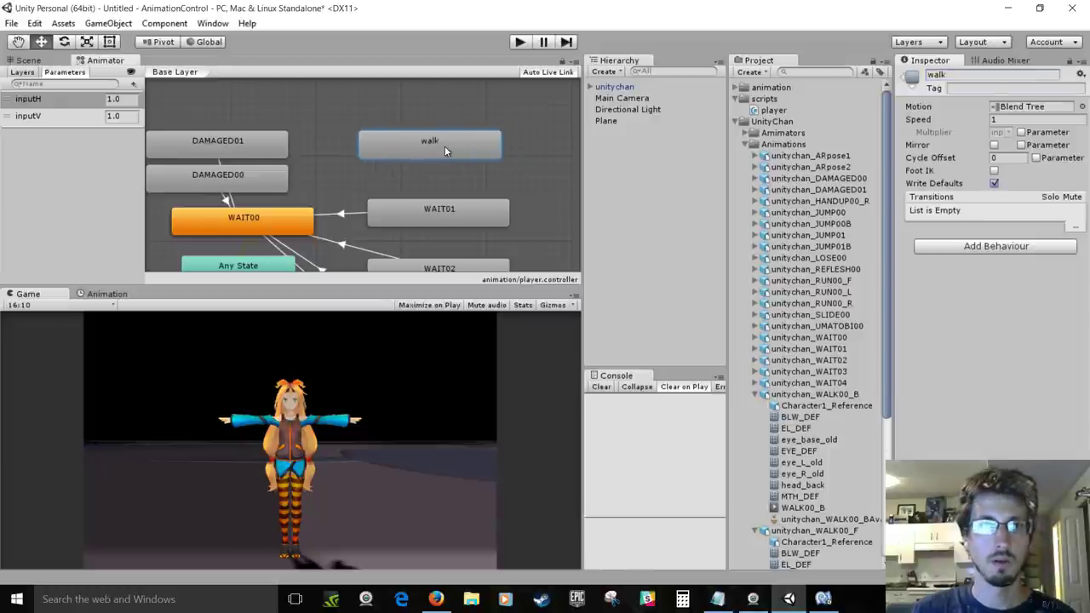
double_click(444, 145)
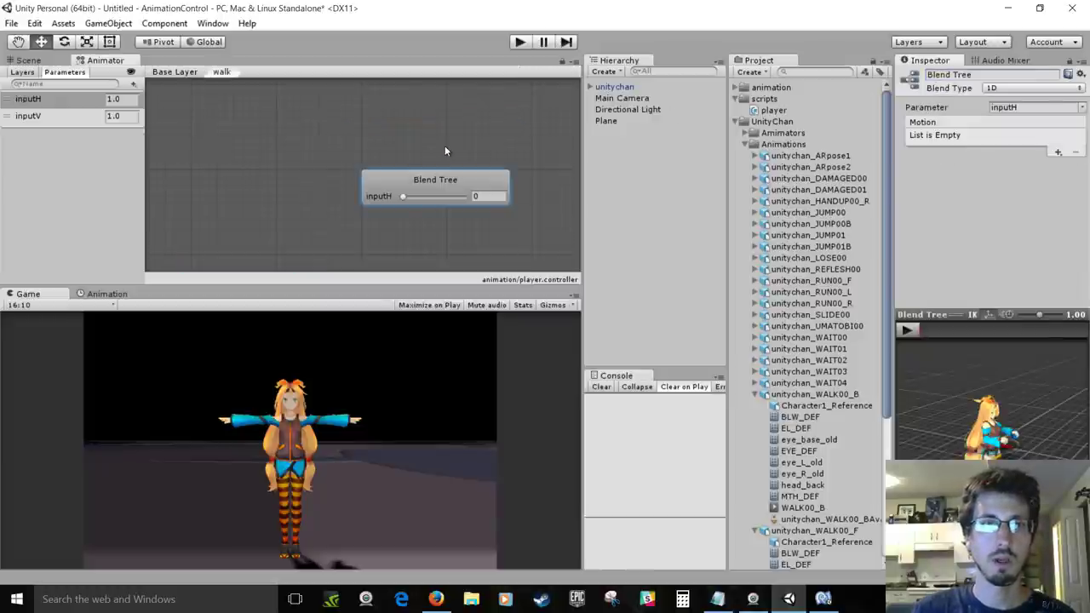
- Set the walk blend tree to 2D Simple Directional using inputH and inputV
left_click(180, 75)
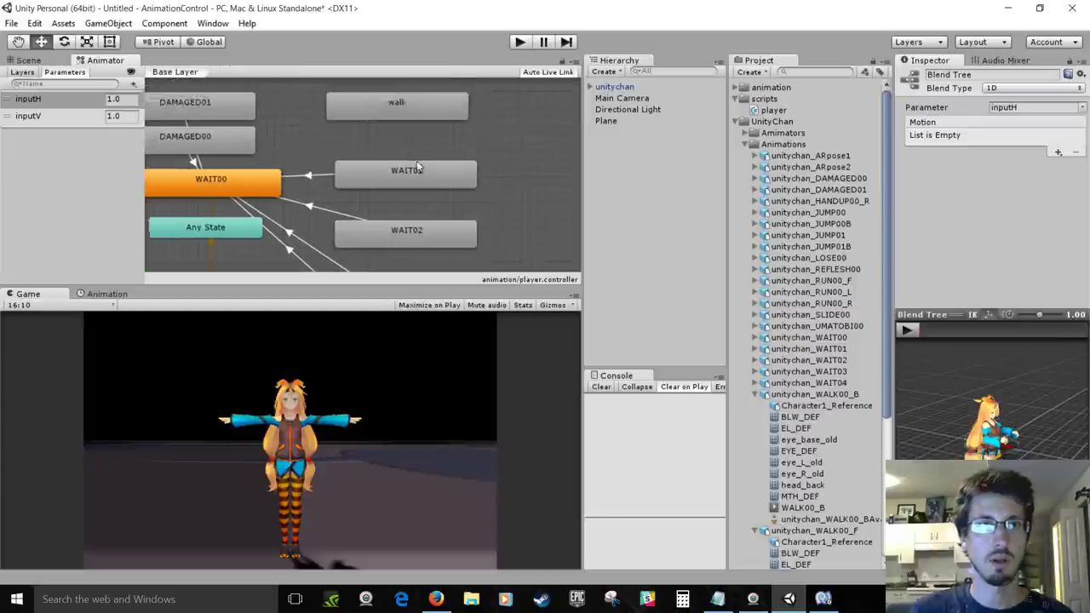
double_click(426, 169)
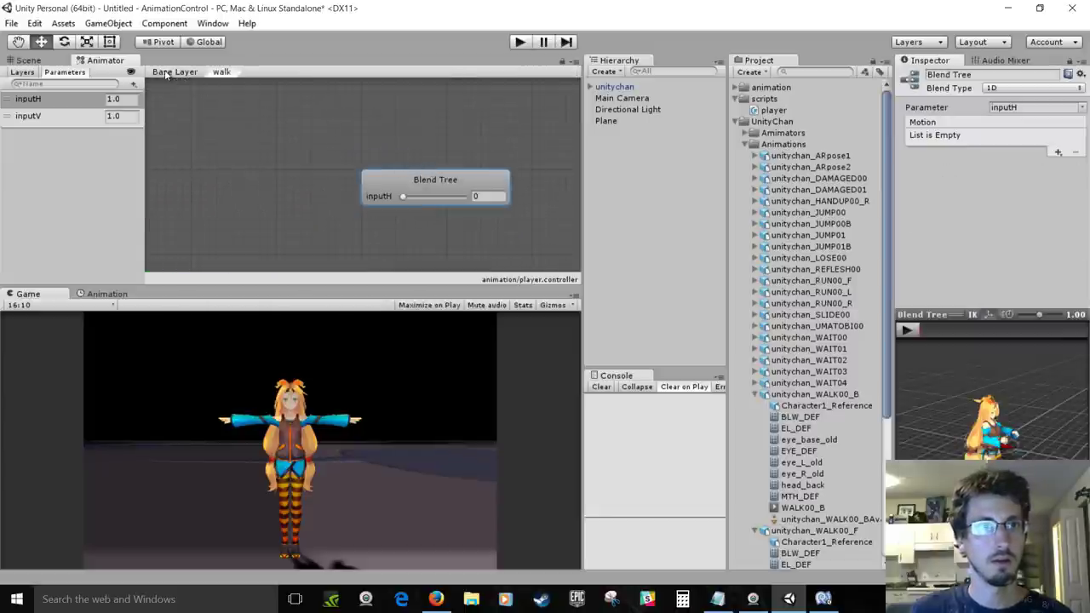
left_click(166, 74)
double_click(448, 141)
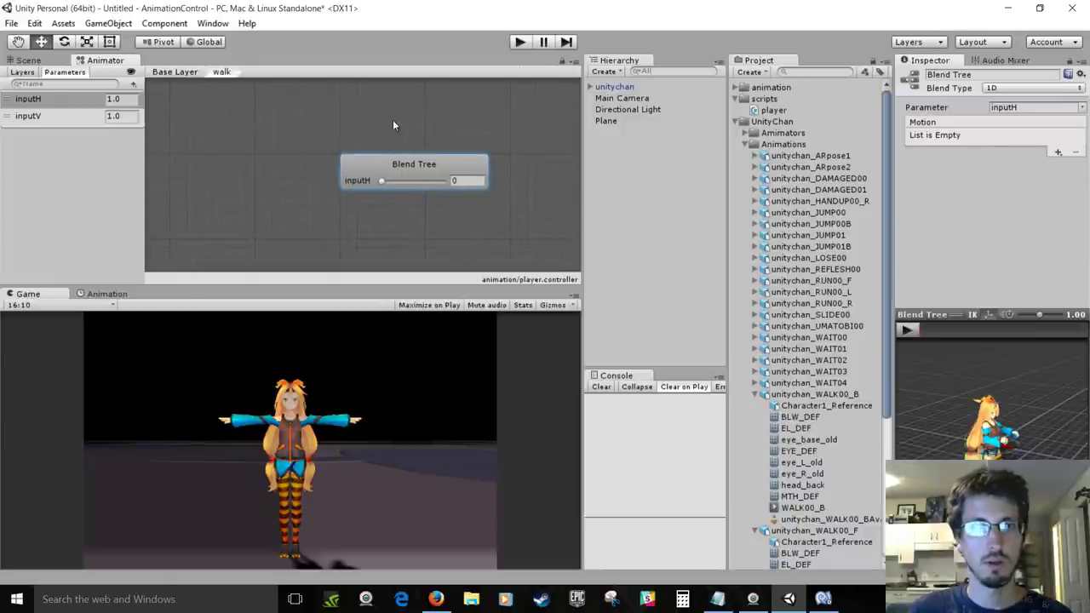
middle_click_drag(393, 122, 358, 127)
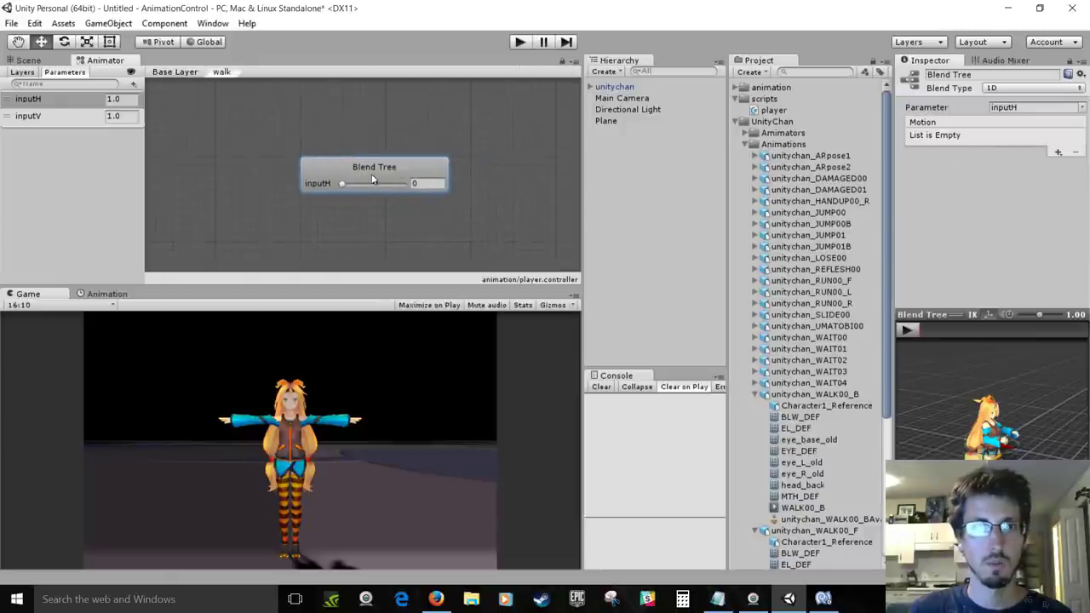
left_click(1023, 93)
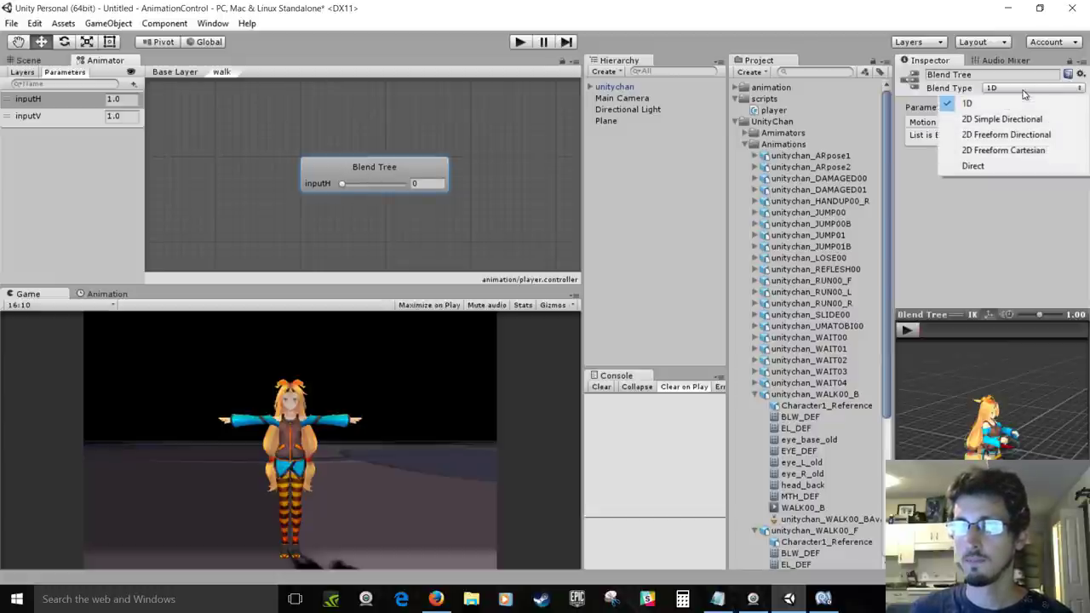
left_click(1022, 120)
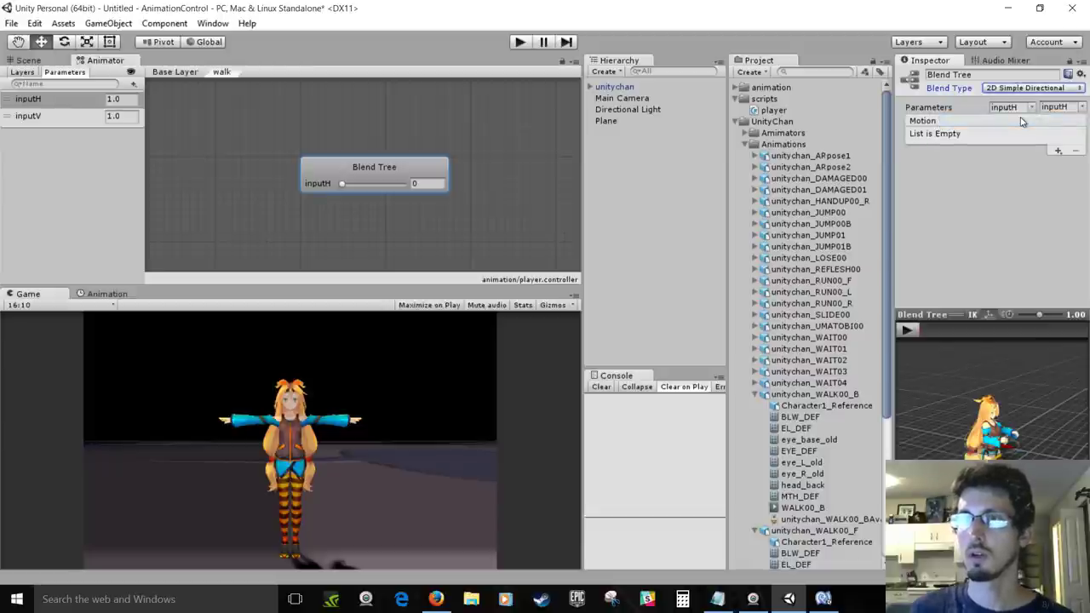
left_click(1030, 107)
left_click(1034, 121)
left_click(1059, 106)
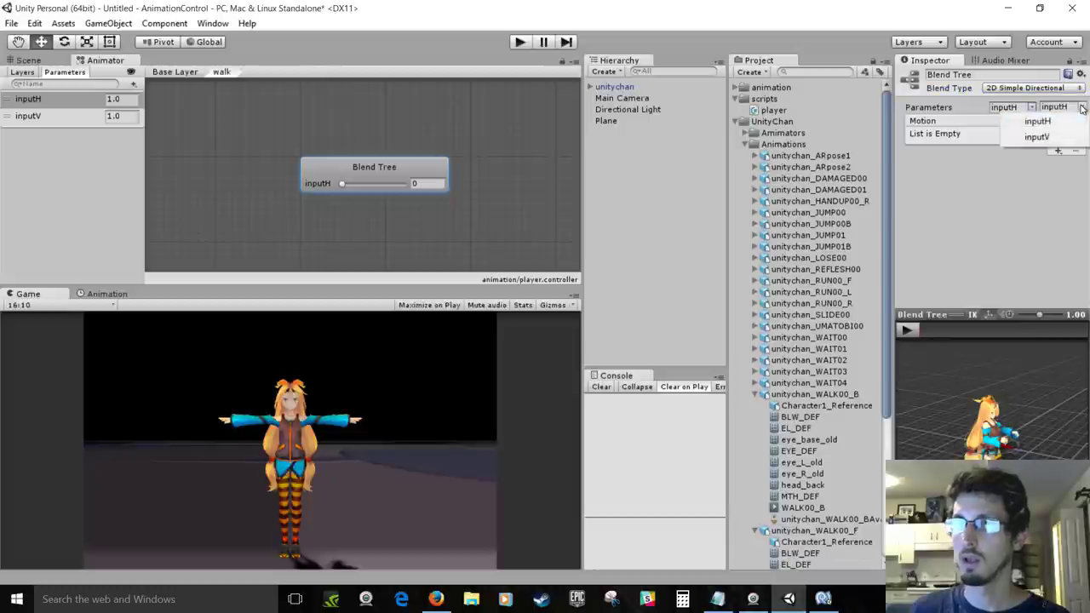
left_click(1063, 136)
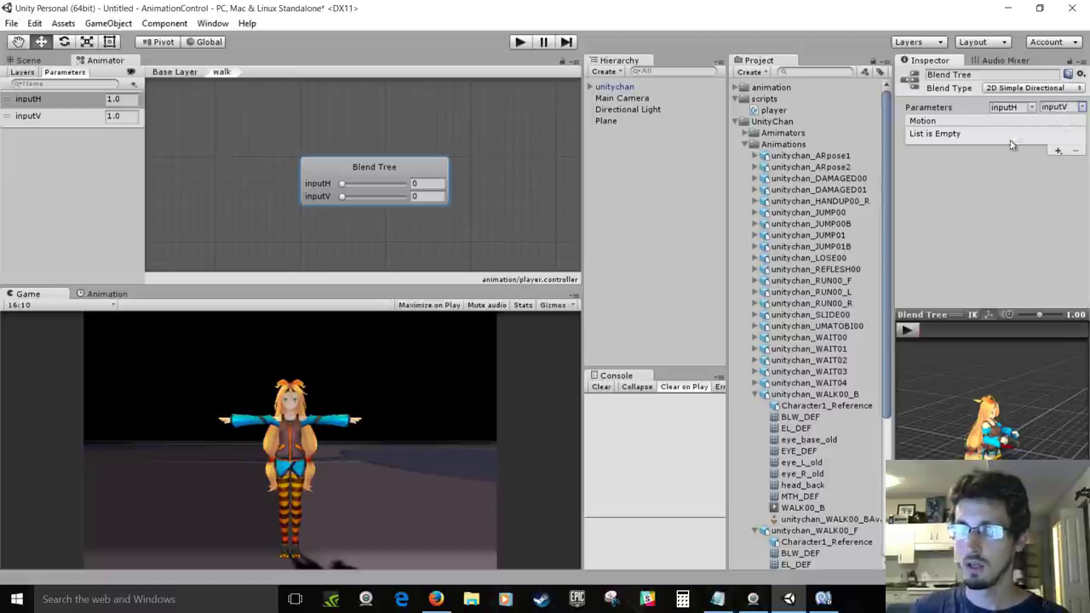
left_click(1059, 150)
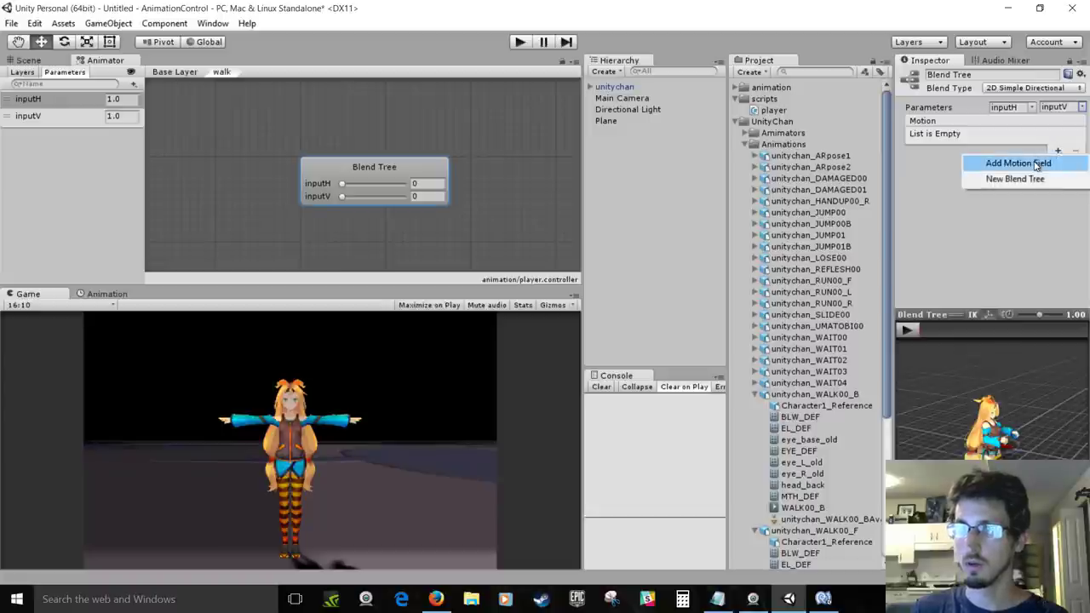
- Add four empty motion fields to the walk blend tree
left_click(1036, 165)
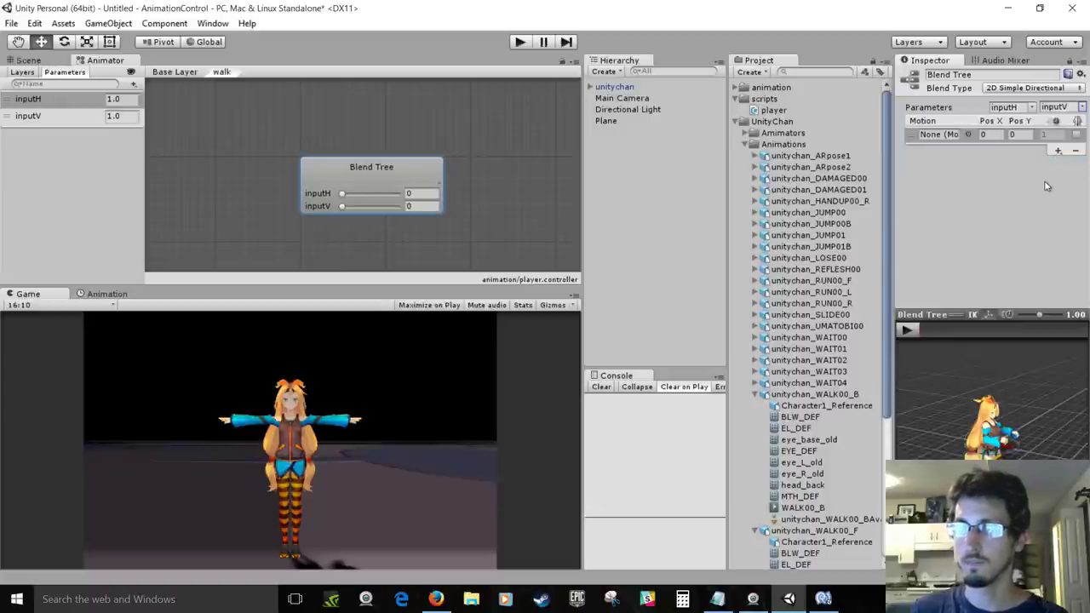
left_click(1059, 151)
left_click(1047, 165)
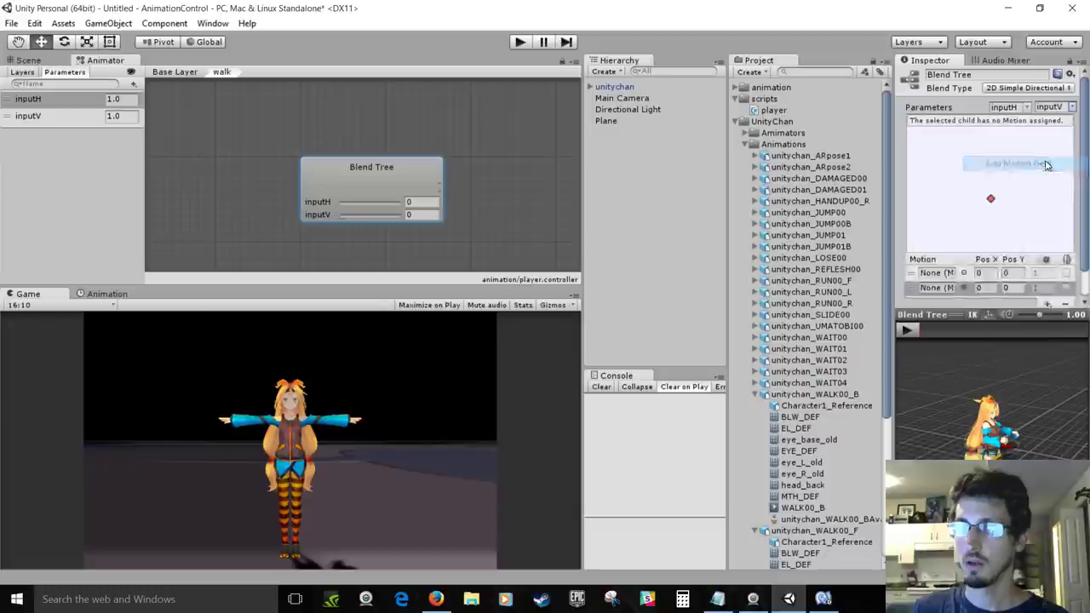
scroll(1048, 209, "down", 1)
left_click(1048, 272)
left_click(1026, 283)
scroll(1027, 215, "down", 1)
left_click(1048, 273)
left_click(1039, 284)
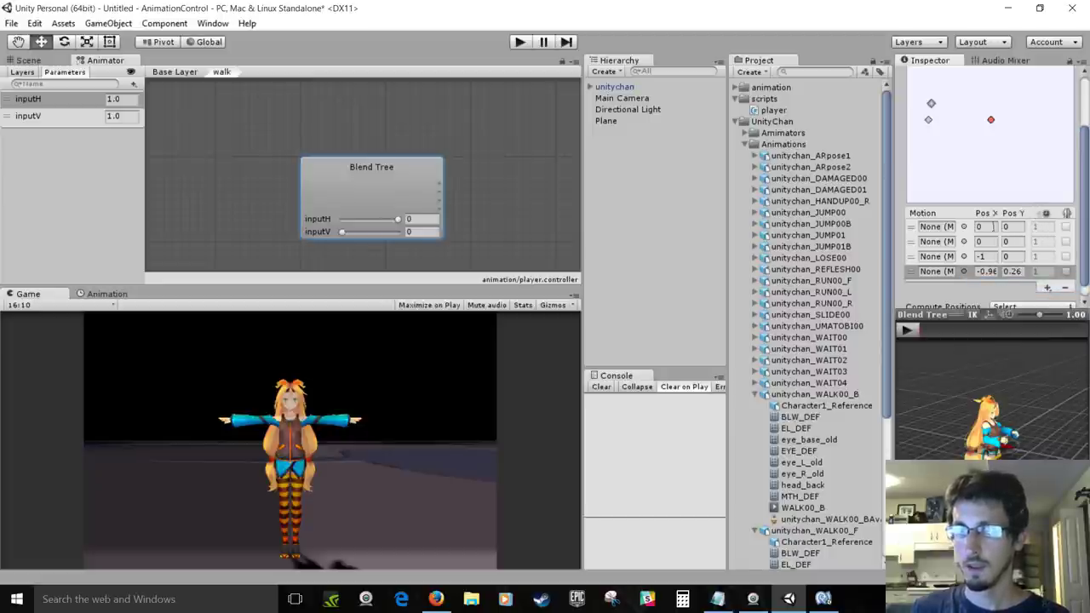
- Open the Select Motion list for the first motion slot
left_click(933, 227)
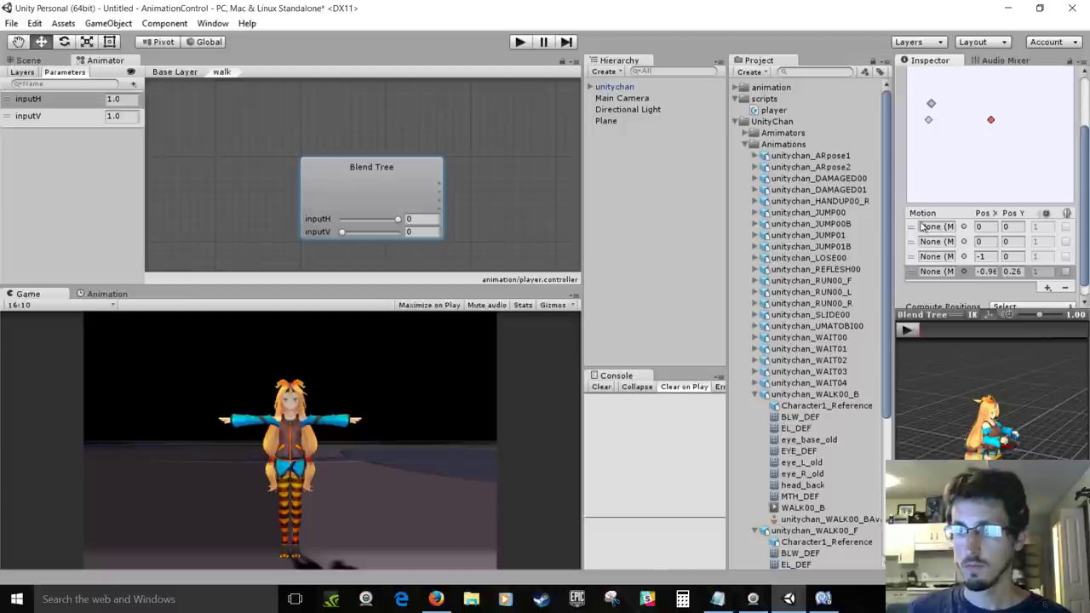
left_click(949, 229)
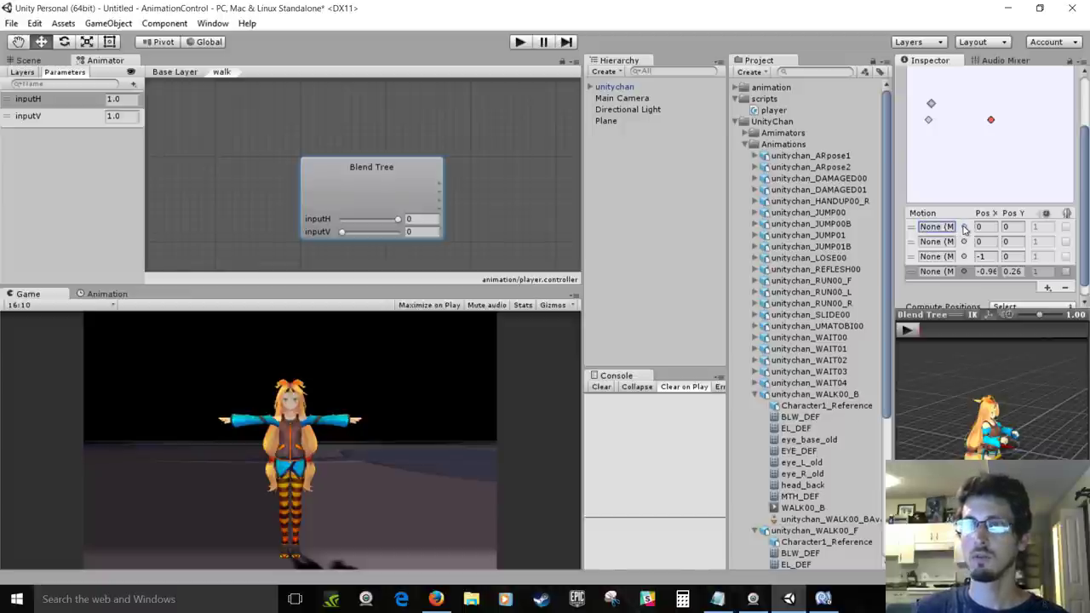
left_click(964, 227)
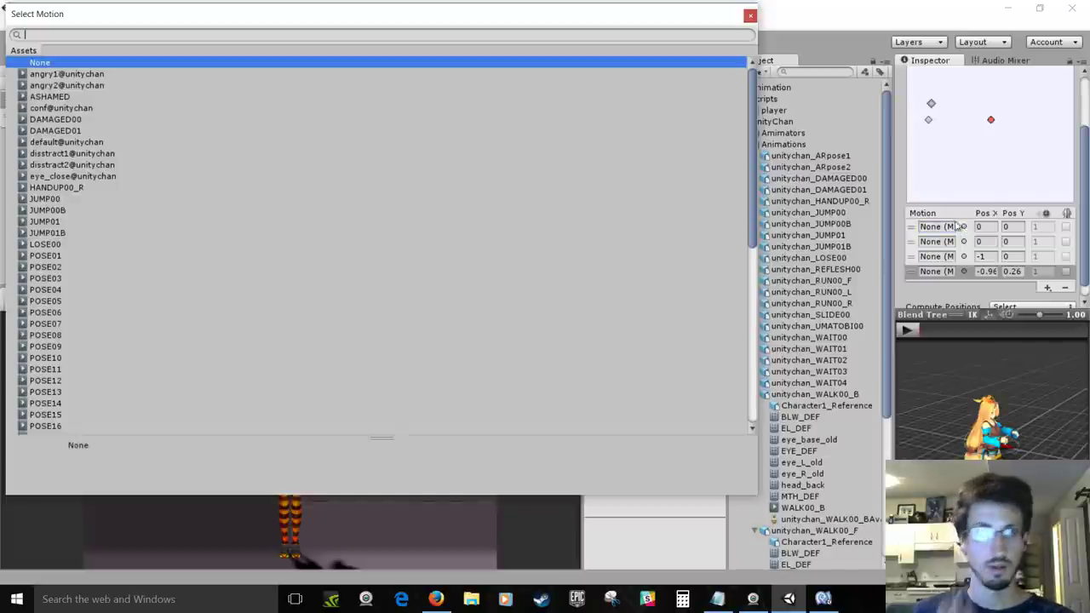
- Assign WALK00_F to the first motion slot and set its Pos Y to 1
scroll(282, 213, "down", 6)
scroll(255, 242, "down", 2)
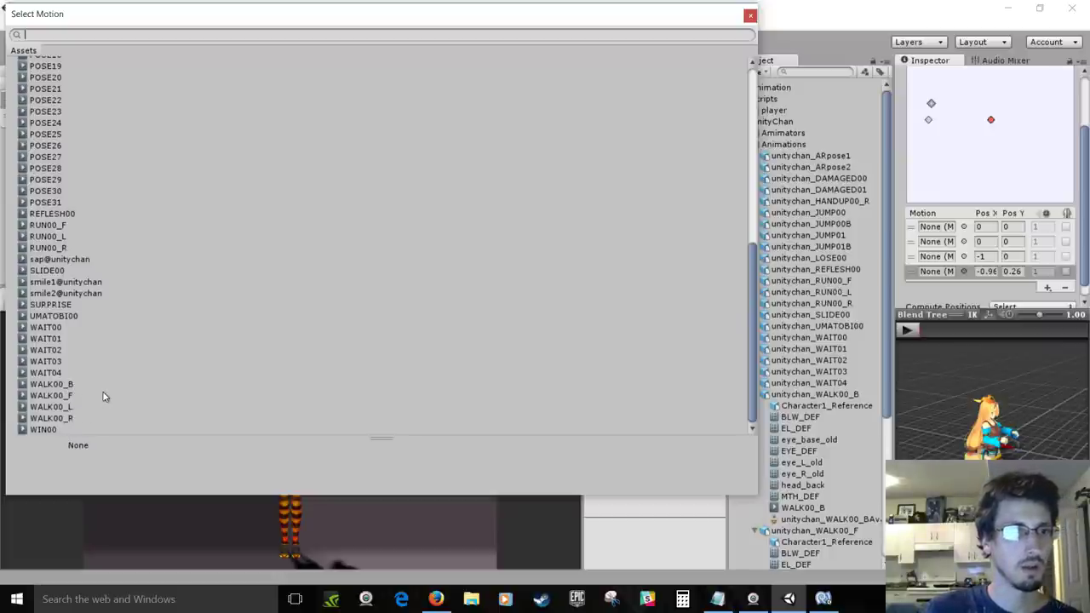
left_click(50, 396)
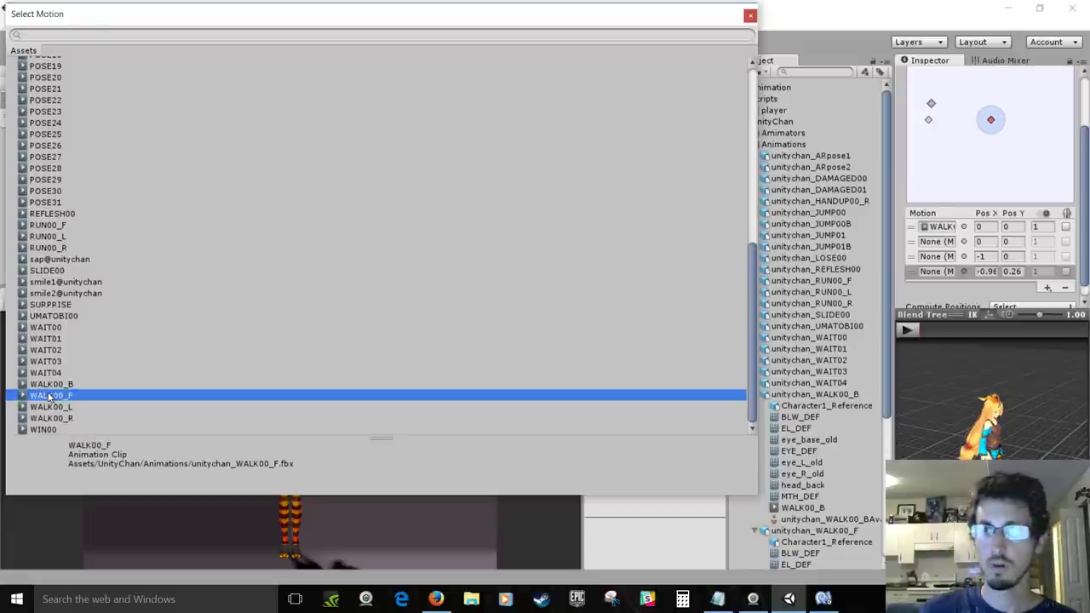
double_click(49, 396)
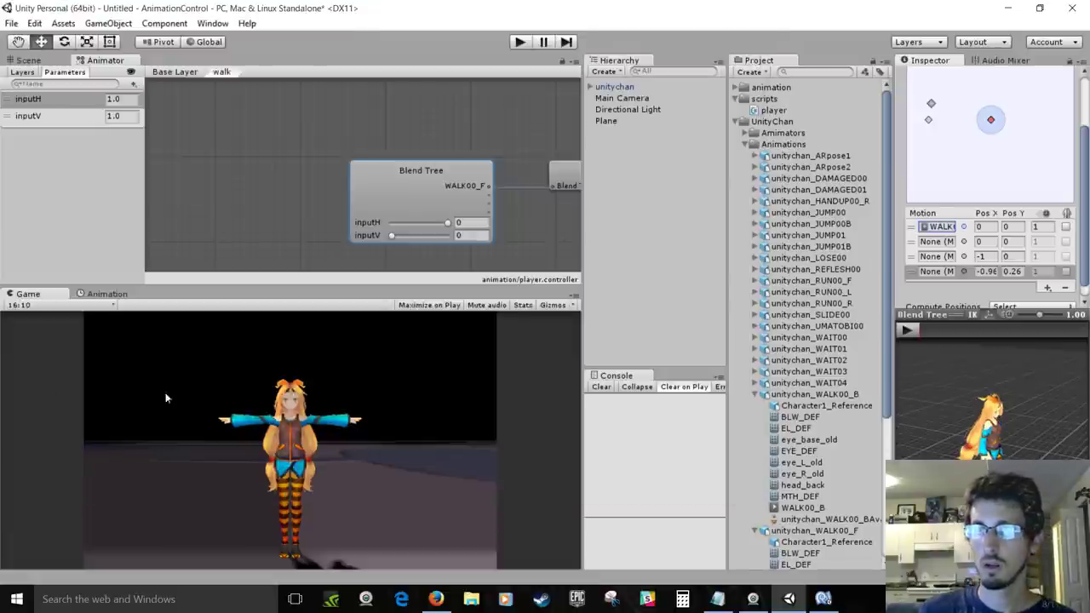
left_click(992, 228)
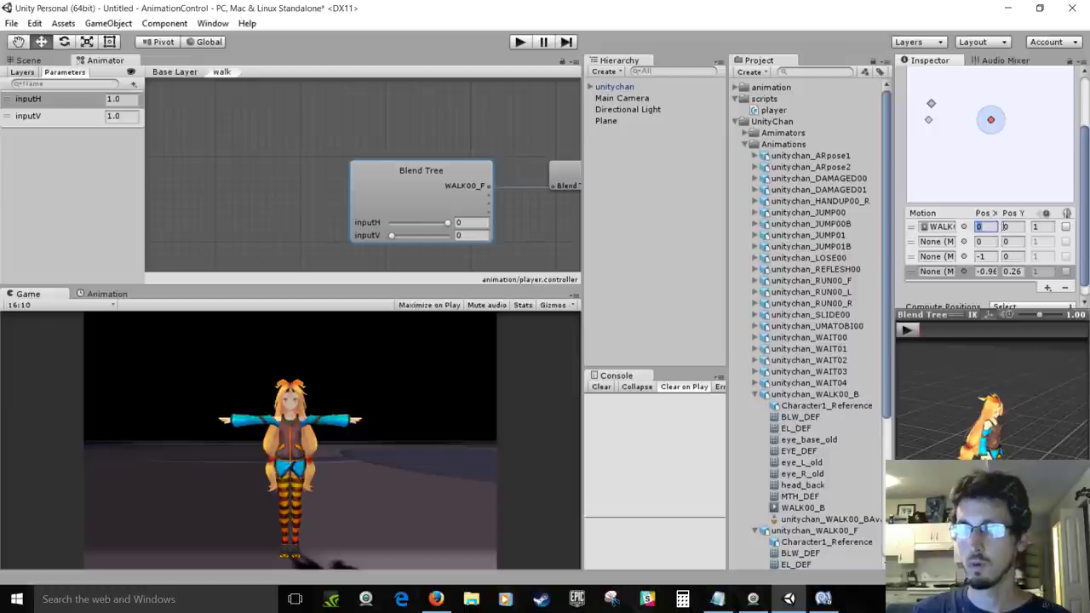
left_click(1015, 227)
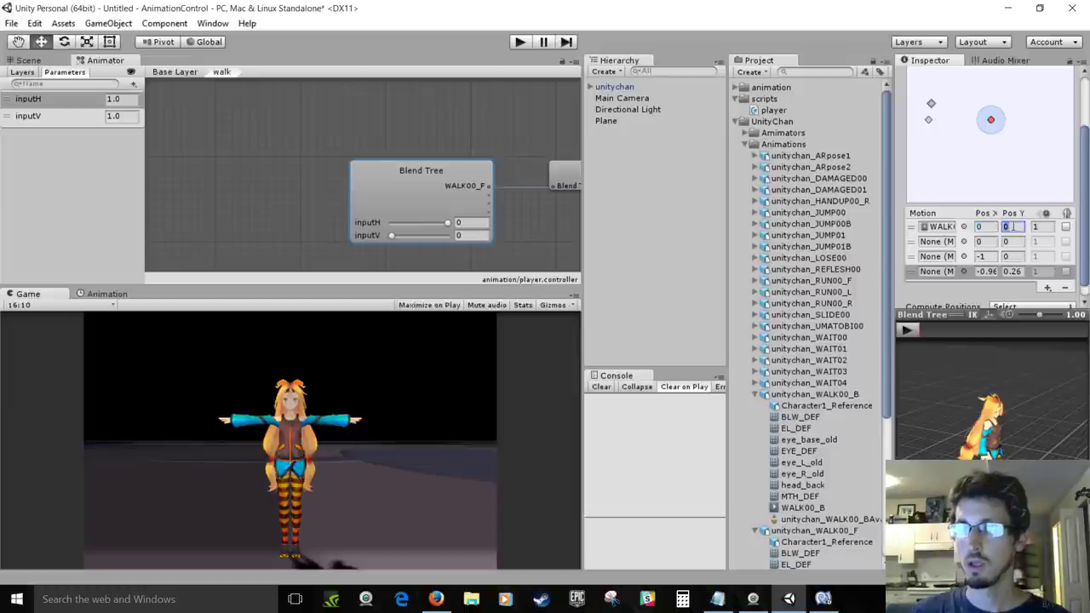
scroll(1014, 230, "up", 2)
scroll(1012, 231, "down", 2)
scroll(1012, 231, "up", 2)
scroll(1022, 179, "down", 2)
scroll(1025, 218, "up", 2)
scroll(1054, 232, "down", 3)
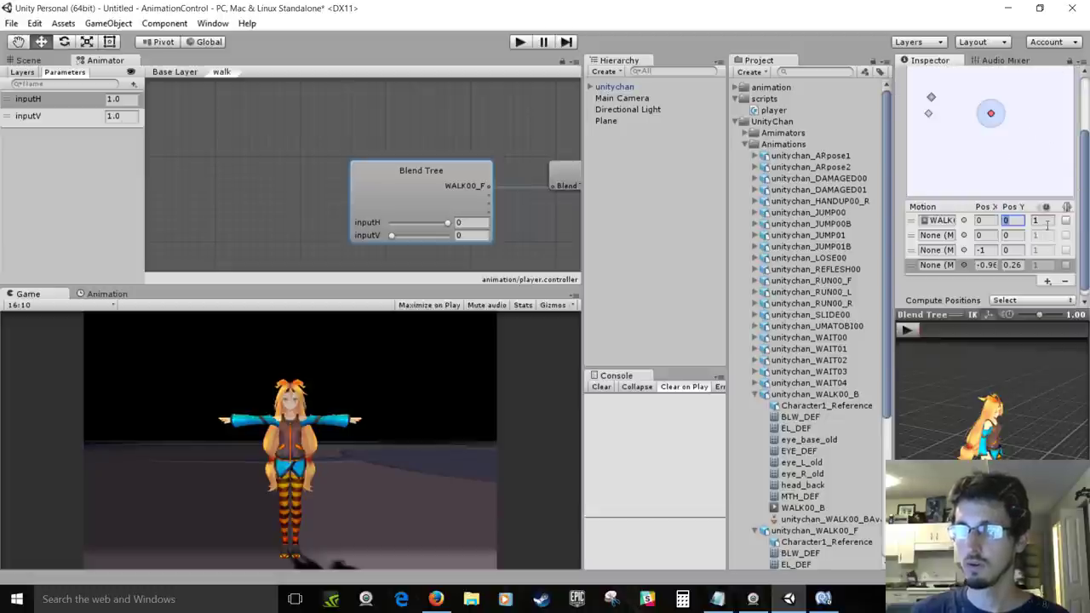
type("1")
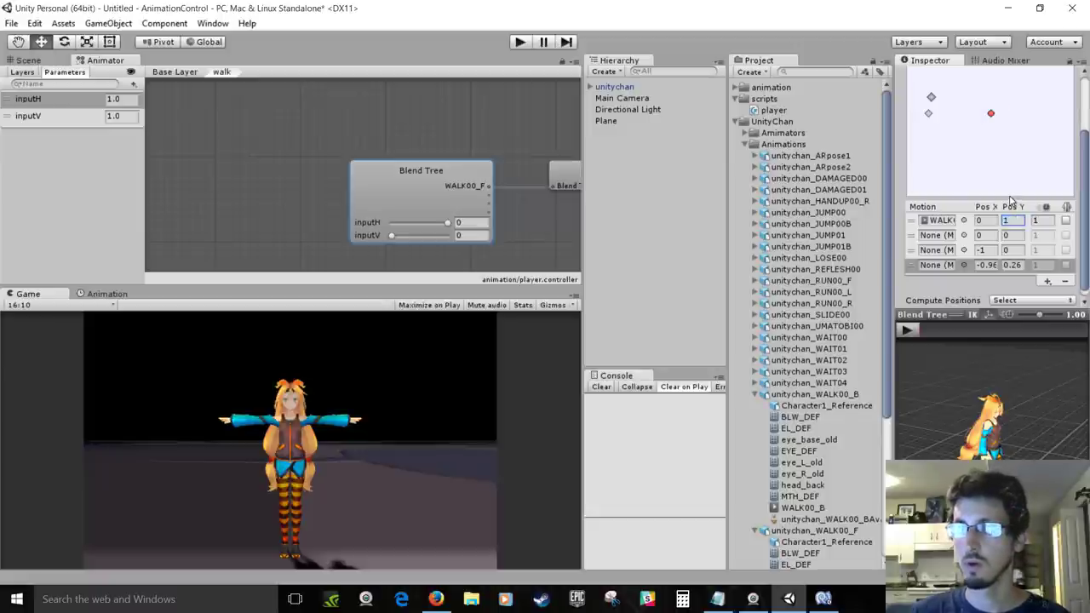
- Assign WALK00_B to the second motion slot
scroll(1002, 193, "up", 2)
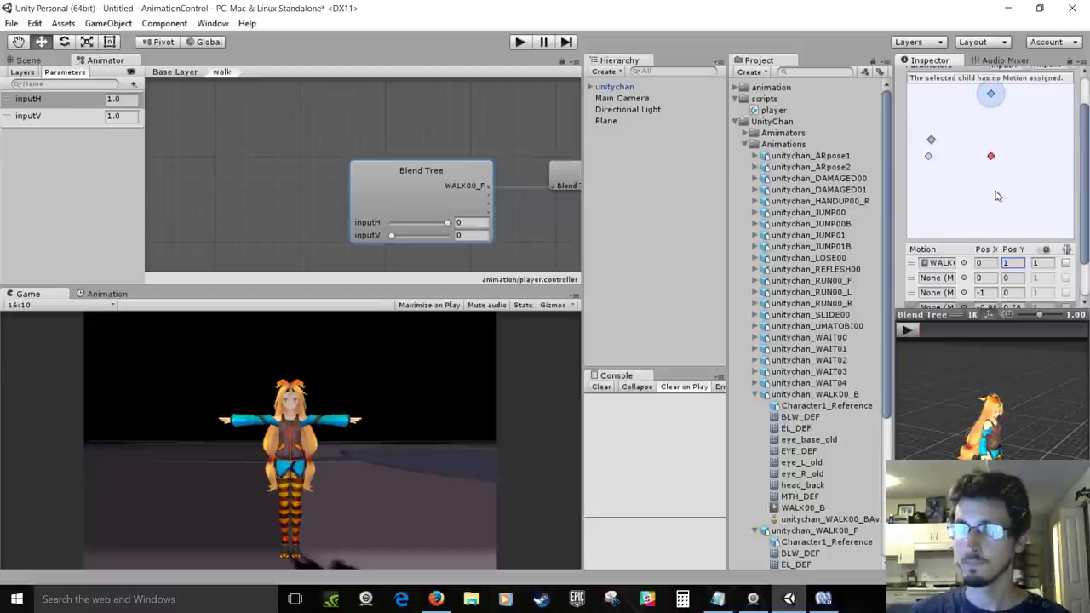
scroll(986, 209, "down", 2)
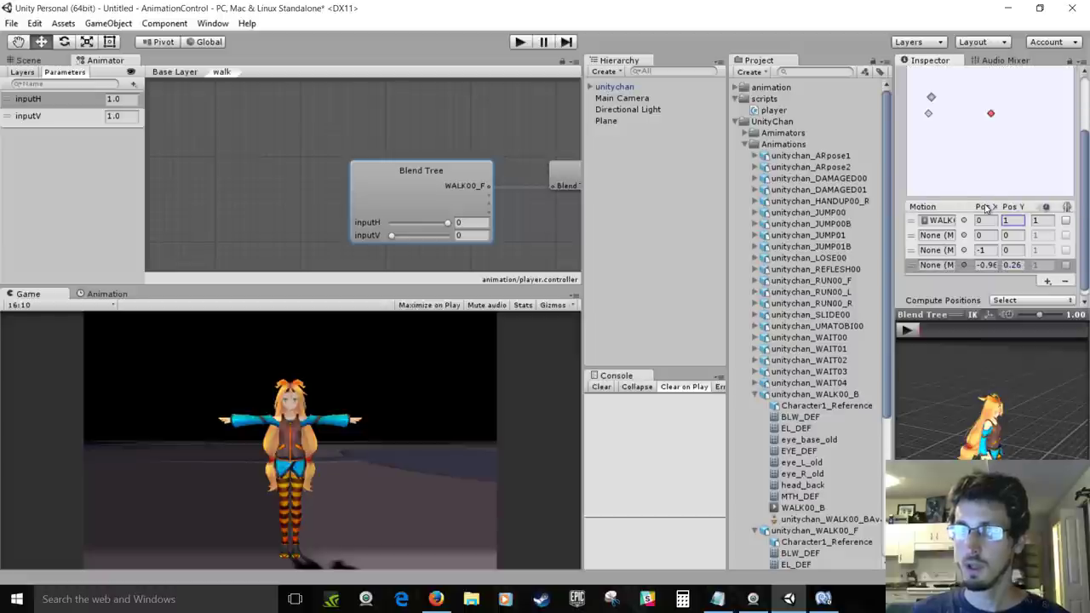
left_click(965, 236)
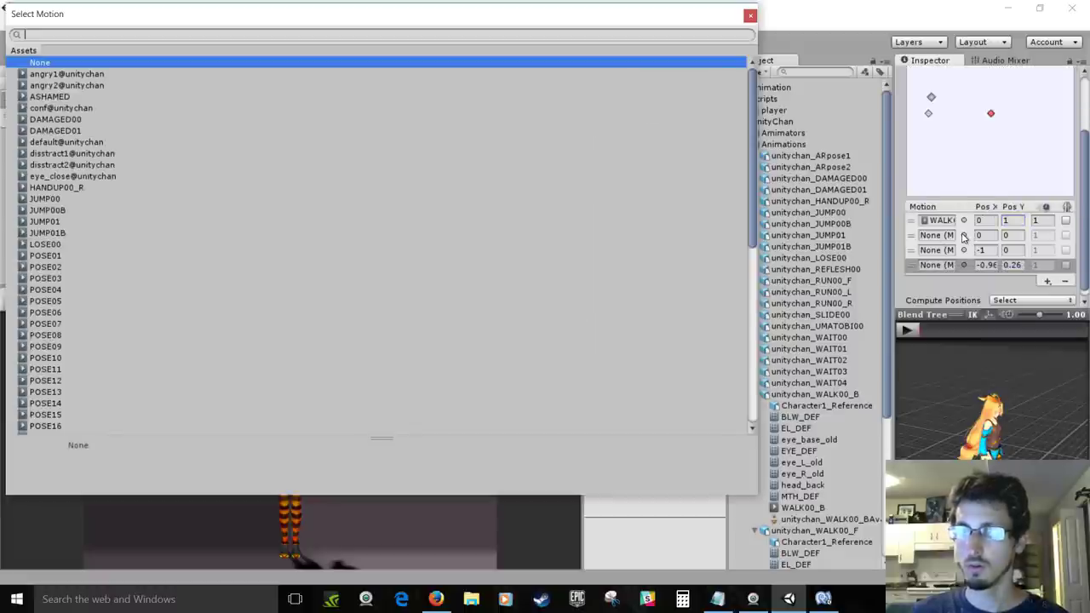
scroll(207, 251, "down", 5)
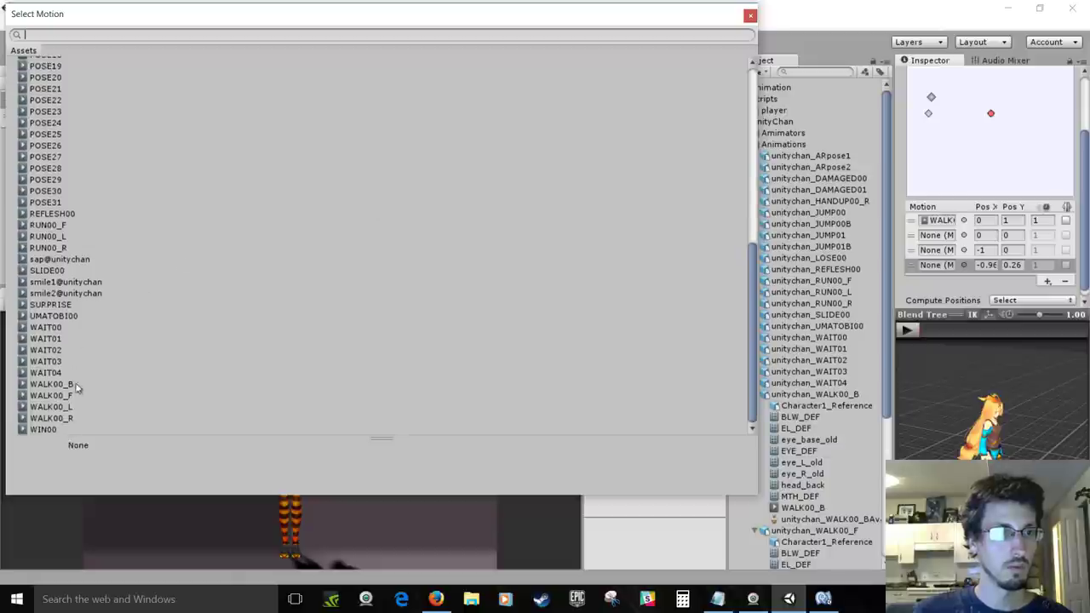
left_click(66, 387)
double_click(51, 389)
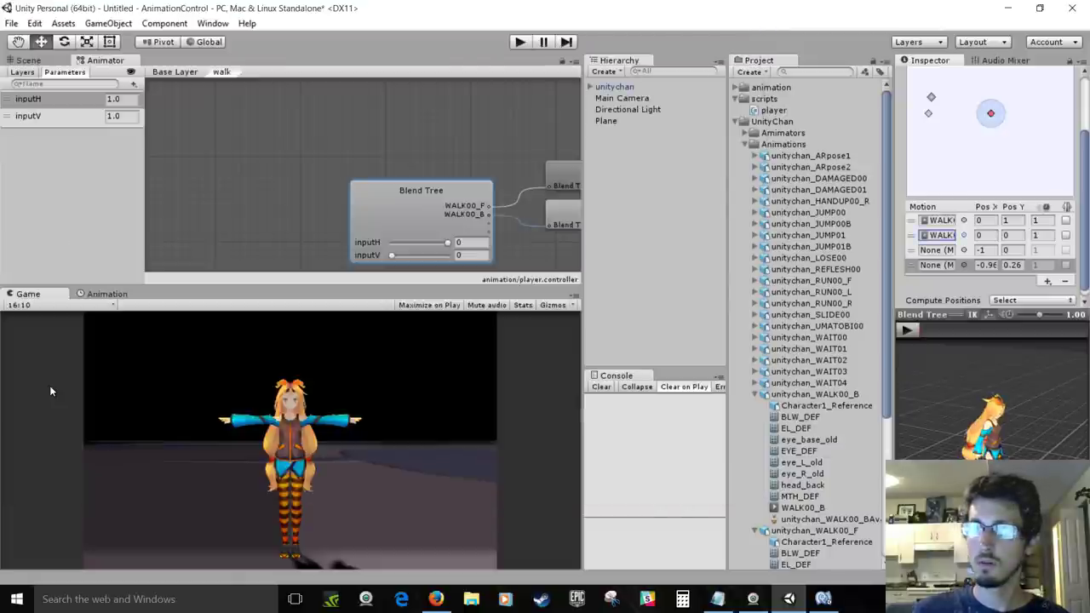
- Set WALK00_B's Pos Y to -1 and assign WALK00_L to the third slot with Pos Y 1
left_click(1009, 236)
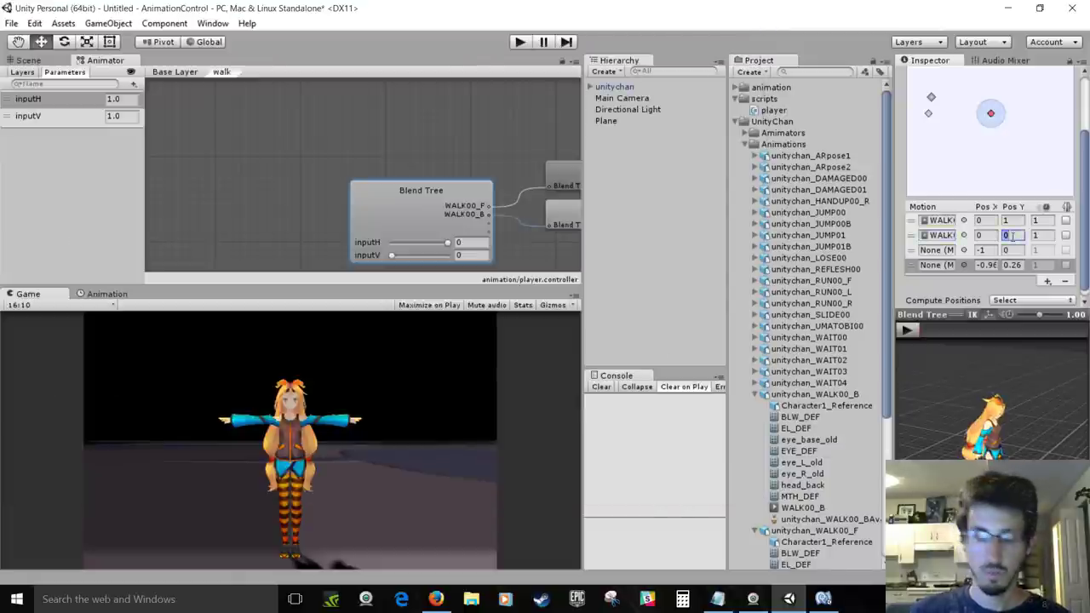
type("-1")
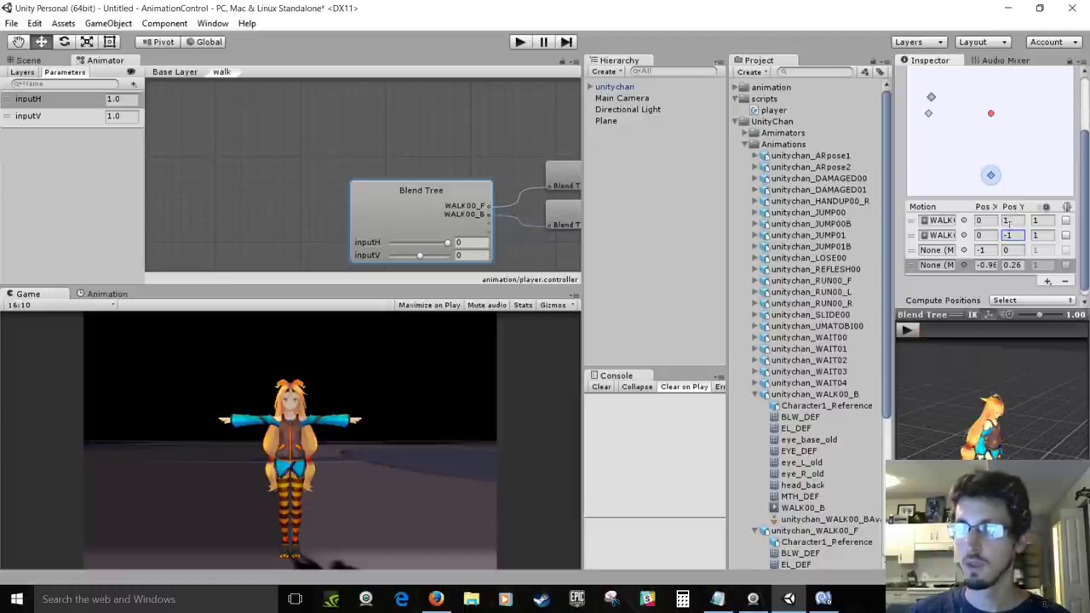
scroll(988, 230, "down", 1)
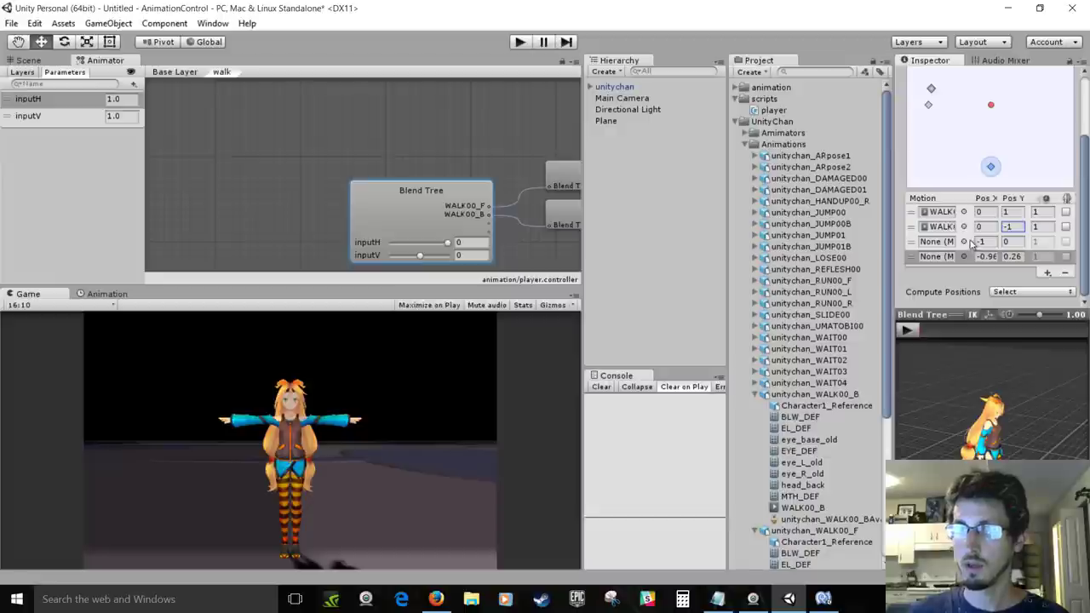
left_click(965, 242)
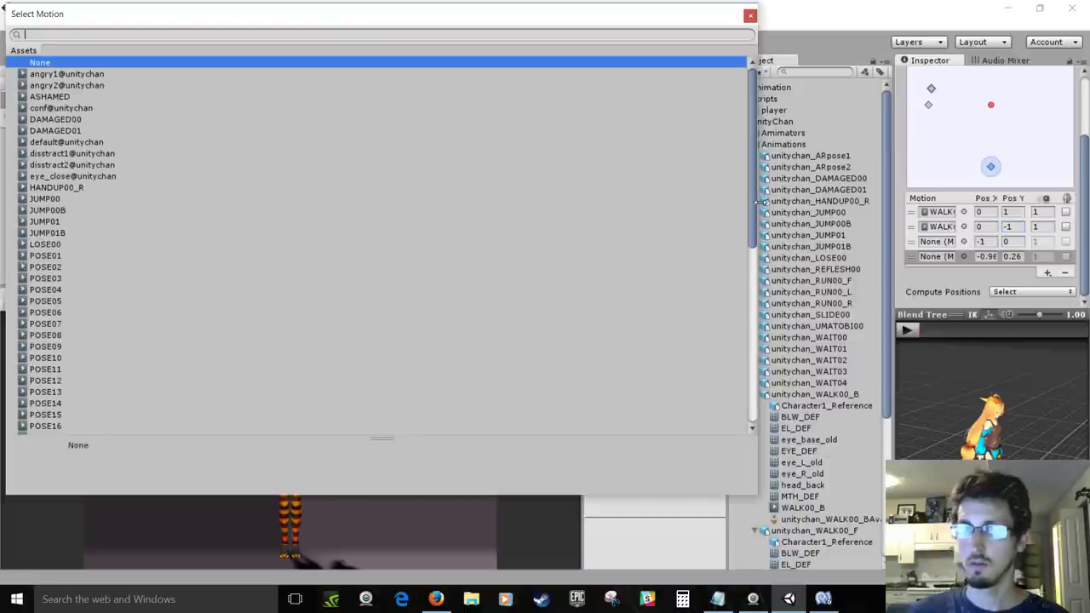
scroll(82, 264, "down", 10)
double_click(66, 407)
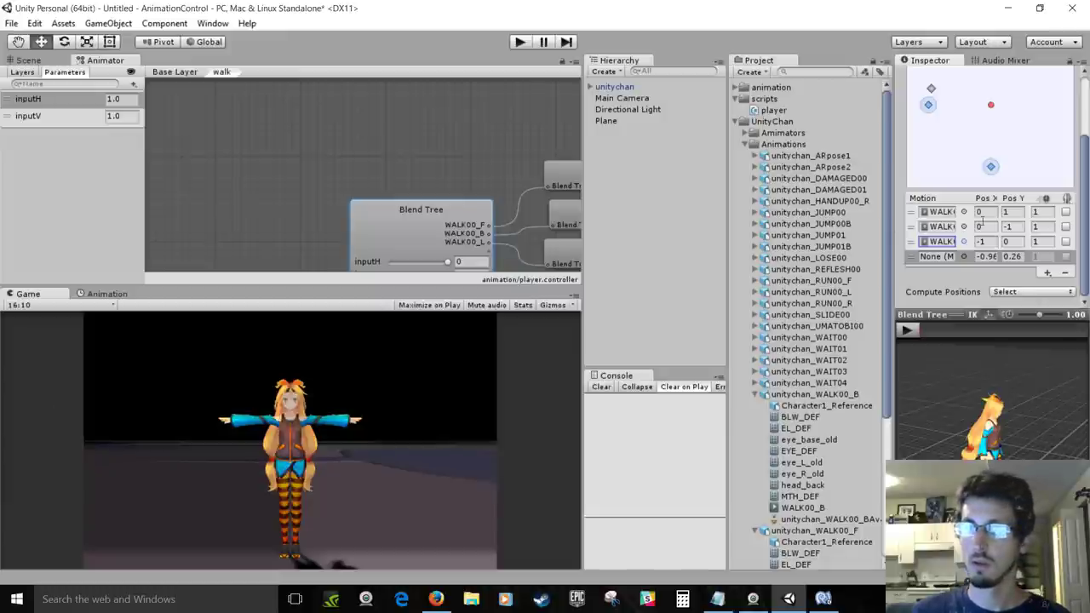
left_click(988, 242)
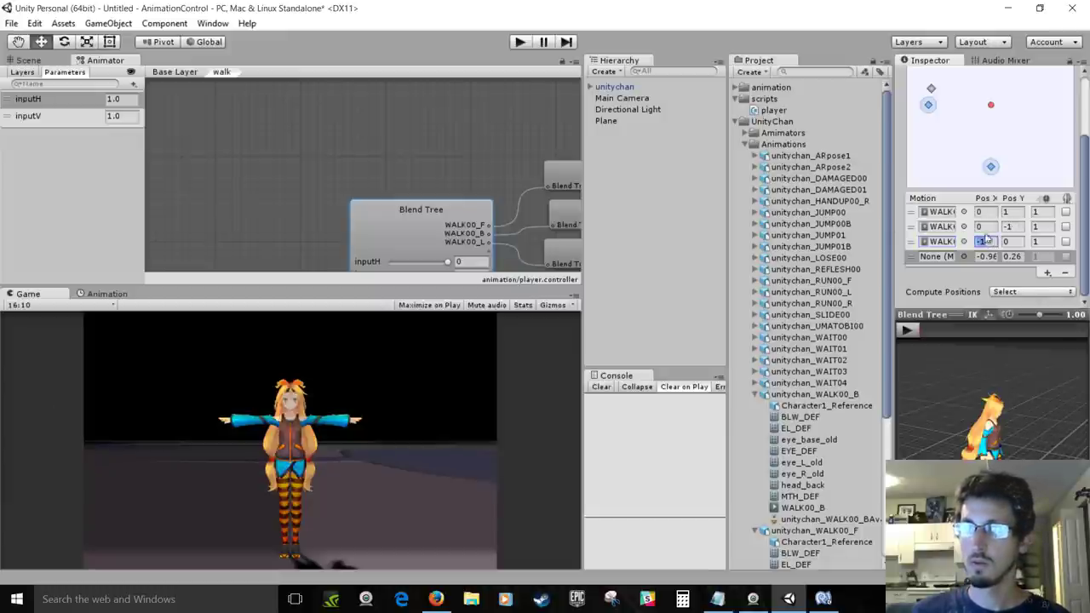
left_click(1014, 242)
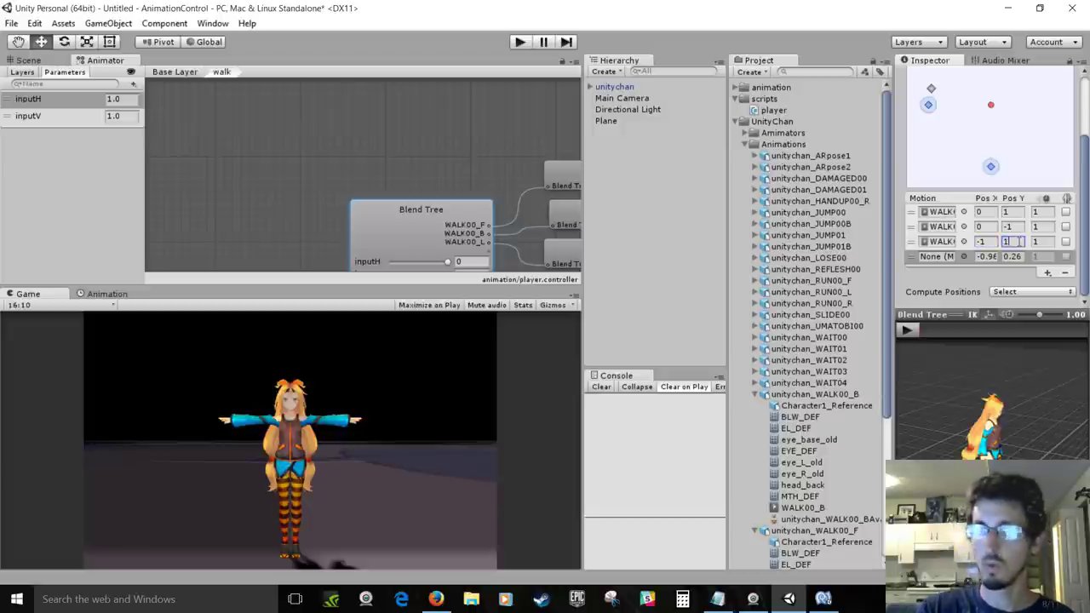
type("1")
scroll(1029, 139, "up", 3)
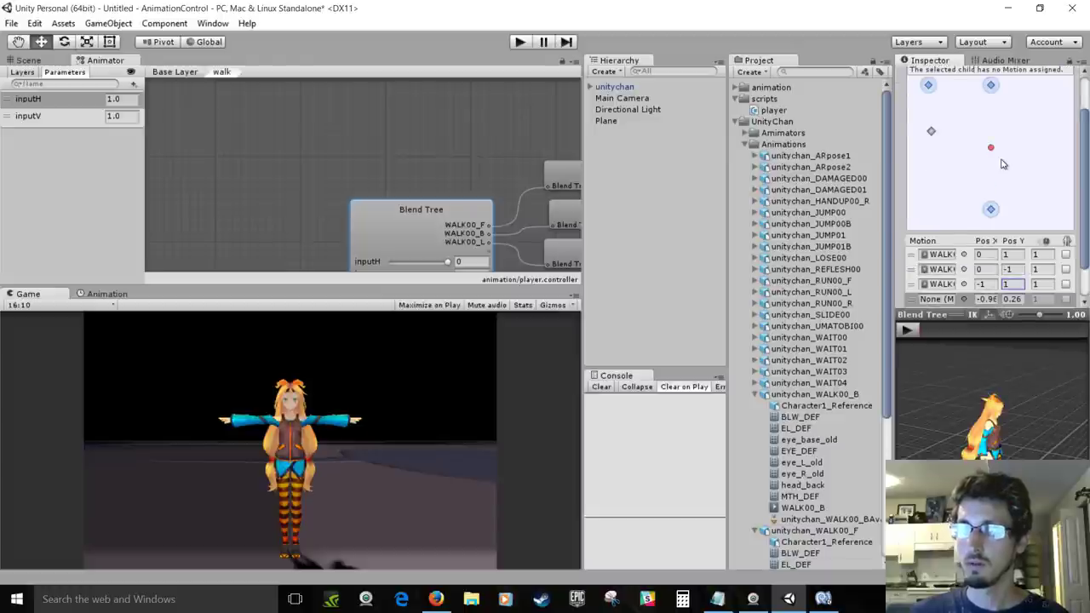
scroll(1025, 184, "down", 2)
scroll(1025, 184, "down", 2)
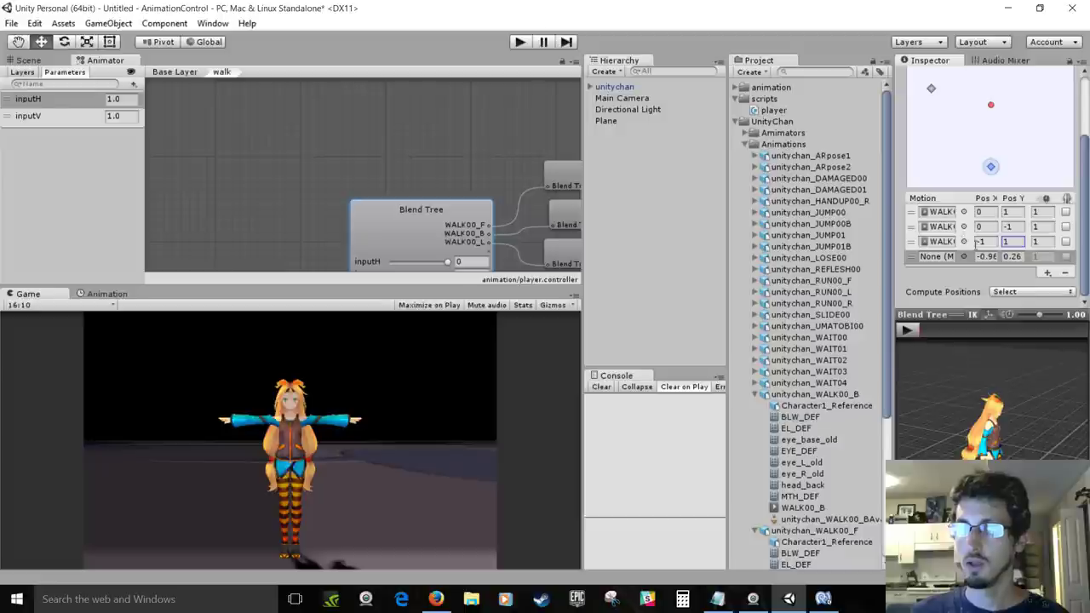
- Add WALK00_R as the fourth walk motion at position (1, 1)
left_click(964, 256)
scroll(123, 251, "down", 5)
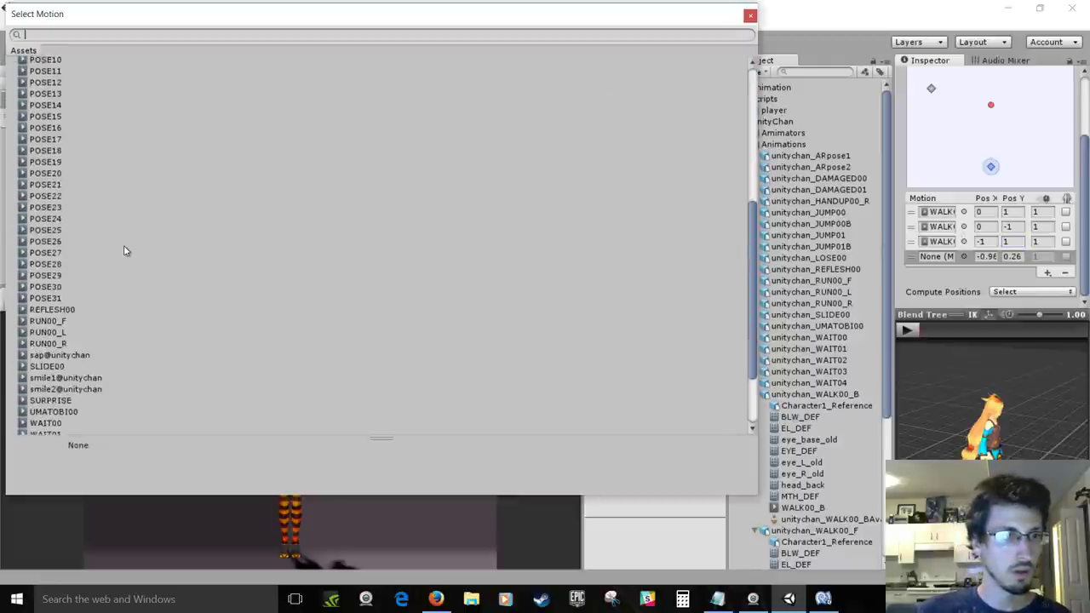
scroll(123, 250, "down", 2)
left_click(47, 418)
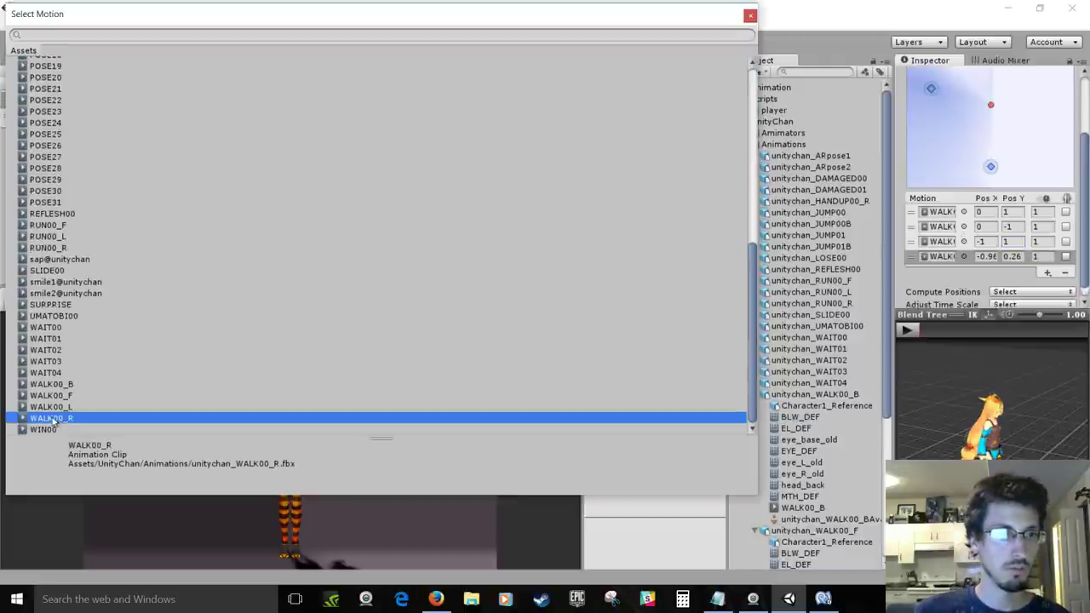
left_click(46, 418)
left_click(988, 256)
double_click(988, 257)
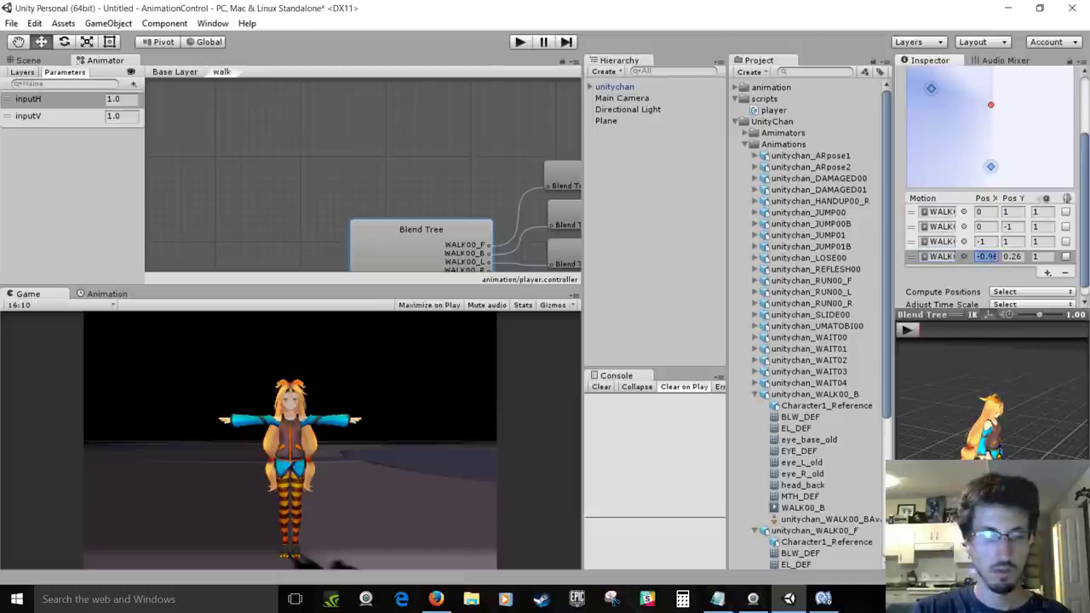
scroll(1013, 200, "up", 5)
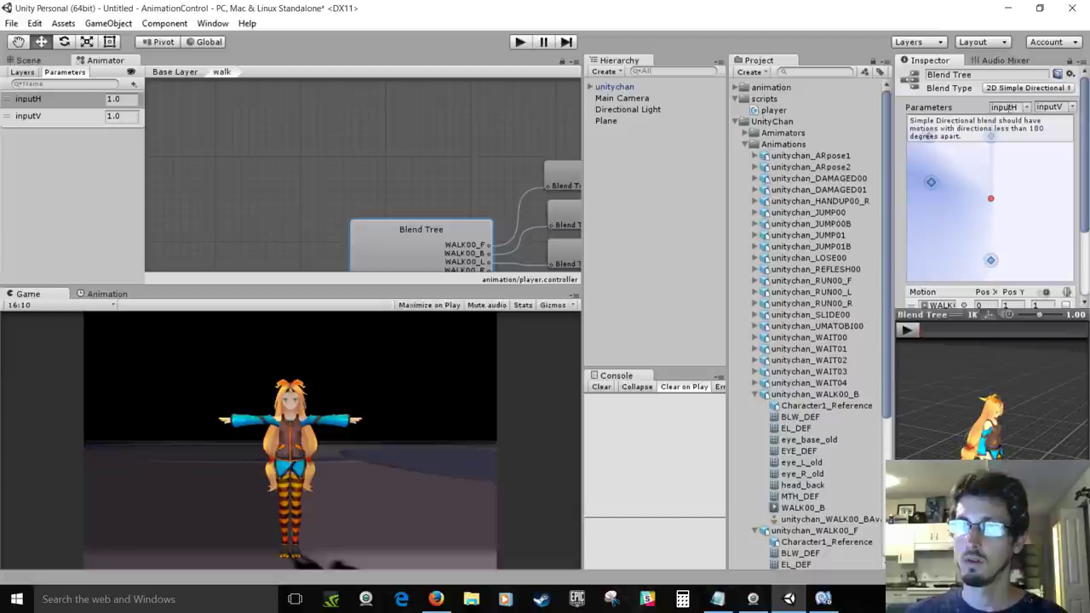
scroll(1013, 200, "down", 5)
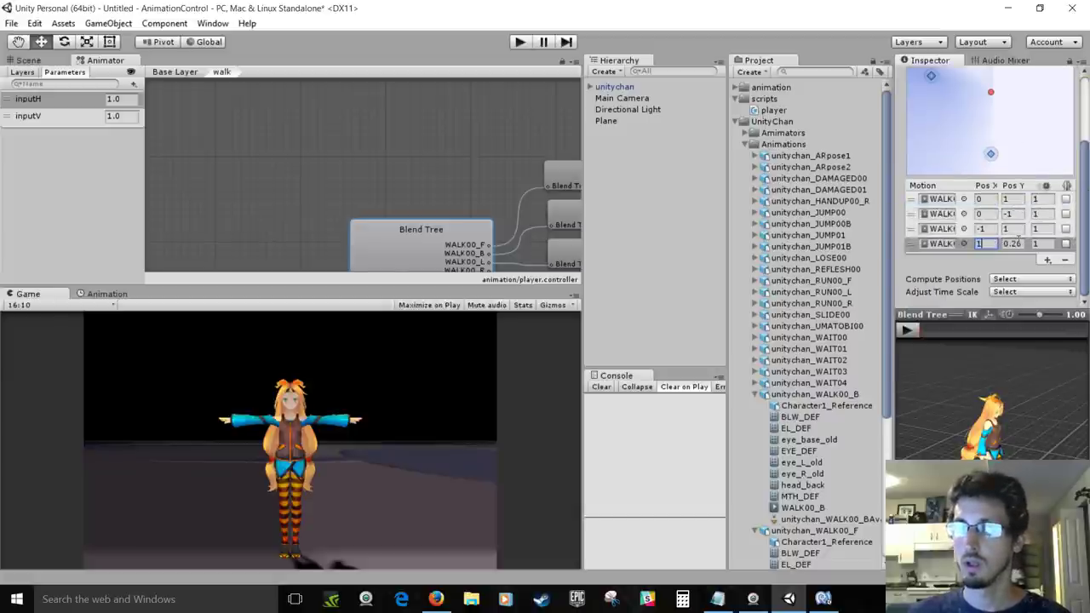
key("Tab")
type("1")
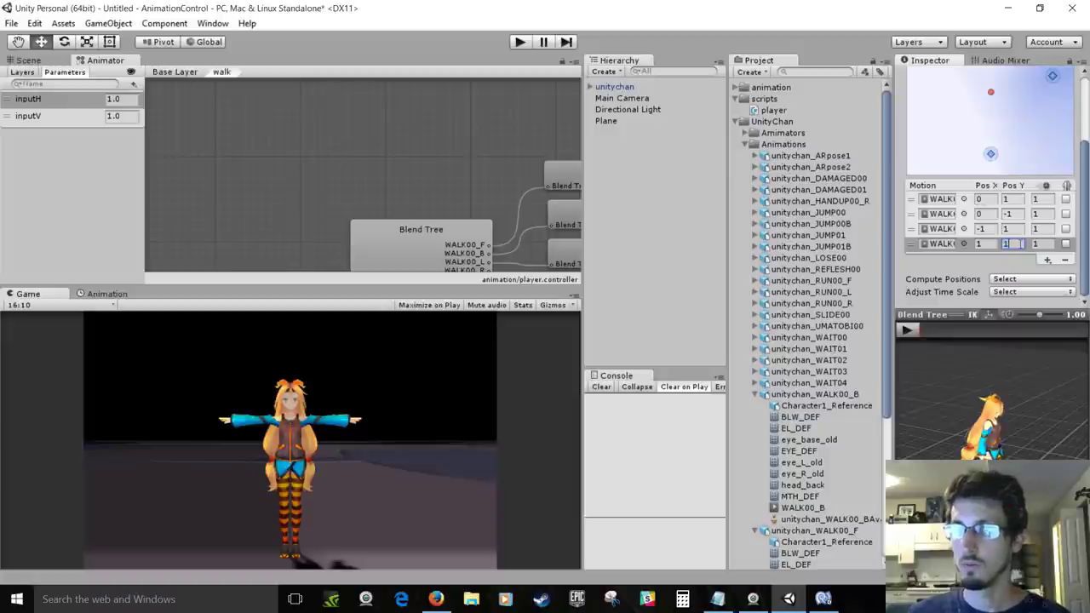
scroll(1019, 217, "up", 3)
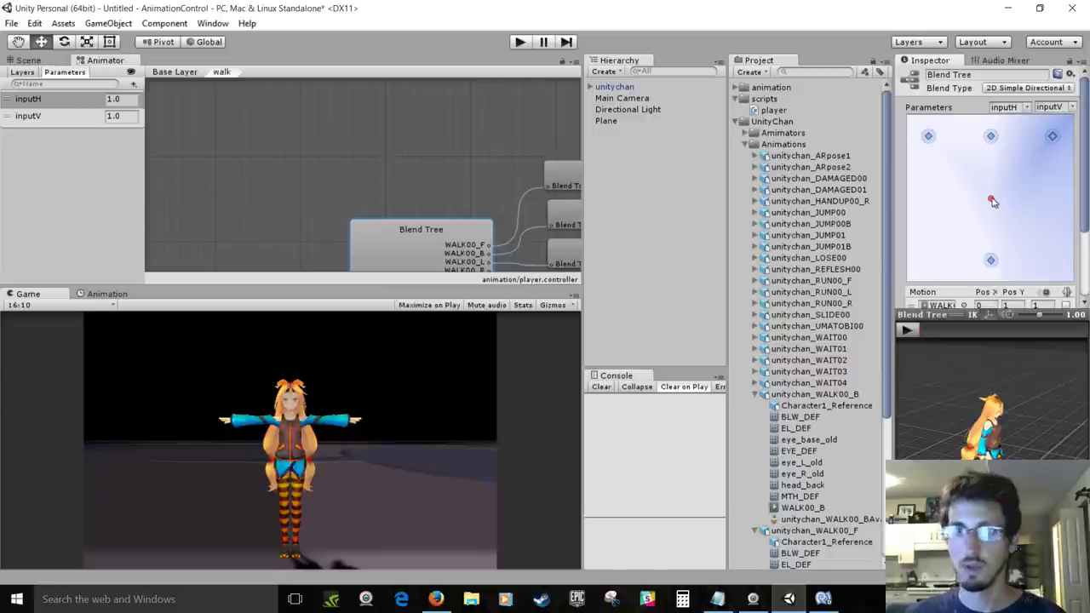
scroll(993, 205, "down", 2)
left_click(431, 243)
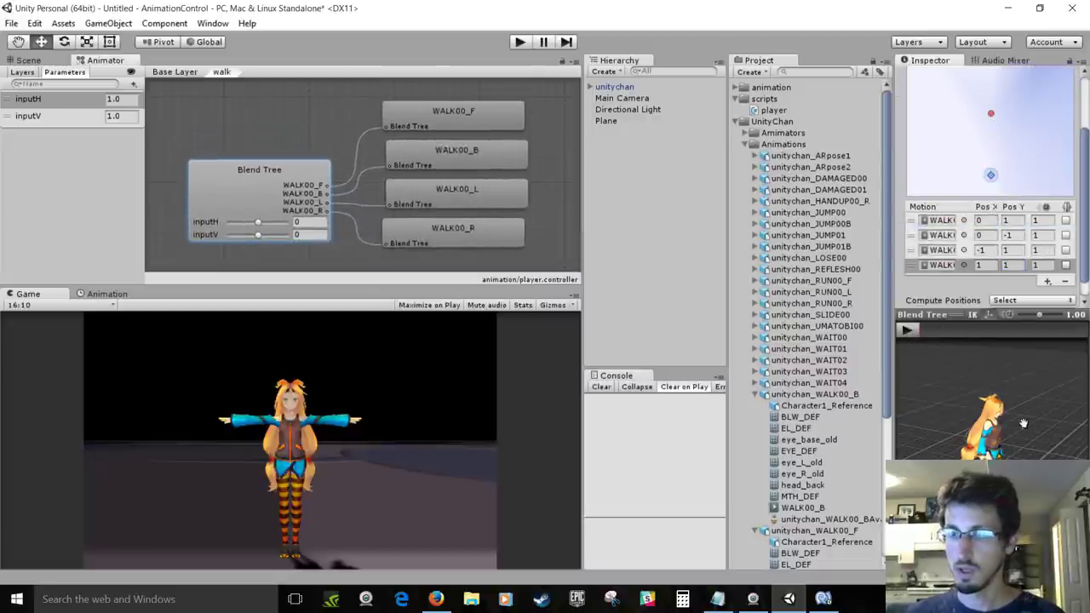
- Preview the blend tree, sweeping inputV from -1 to 1 and varying inputH, ending near zero
left_click(907, 331)
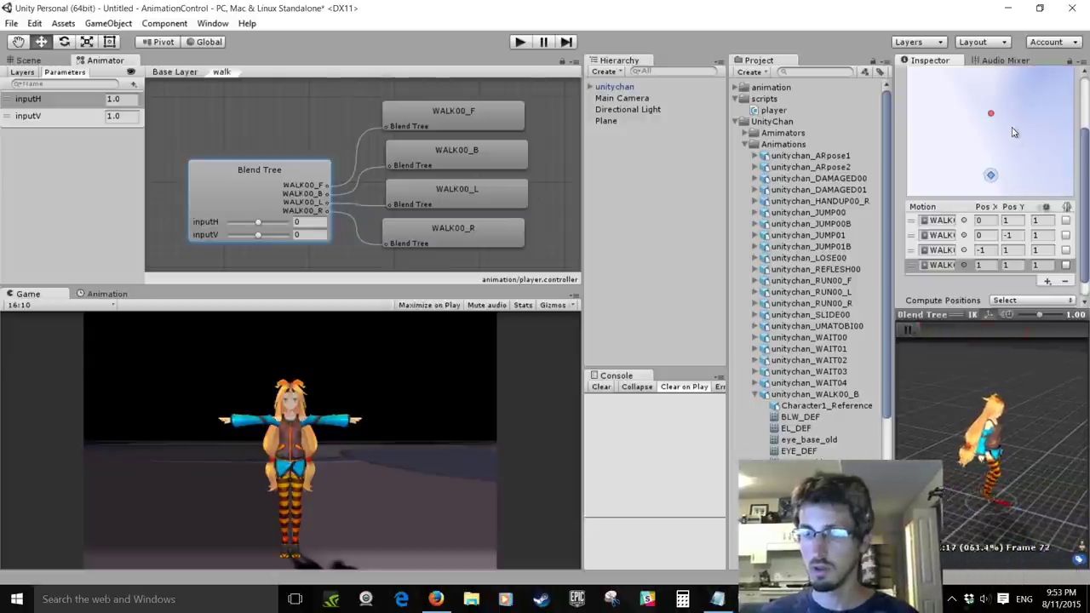
left_click(257, 234)
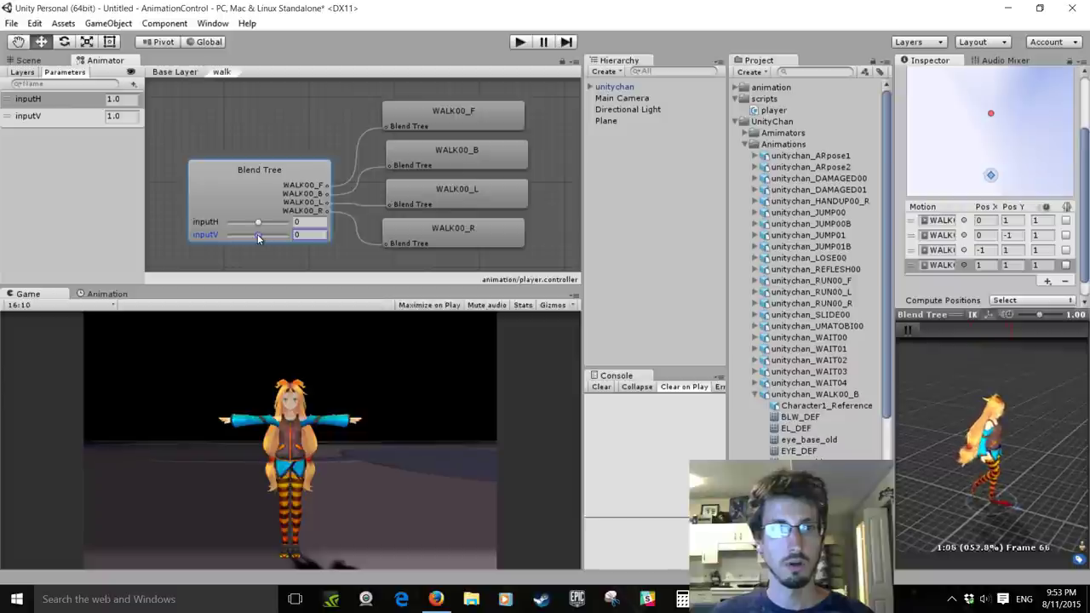
mouse_move(257, 235)
left_mouse_down()
mouse_move(309, 241)
mouse_move(167, 240)
left_mouse_up()
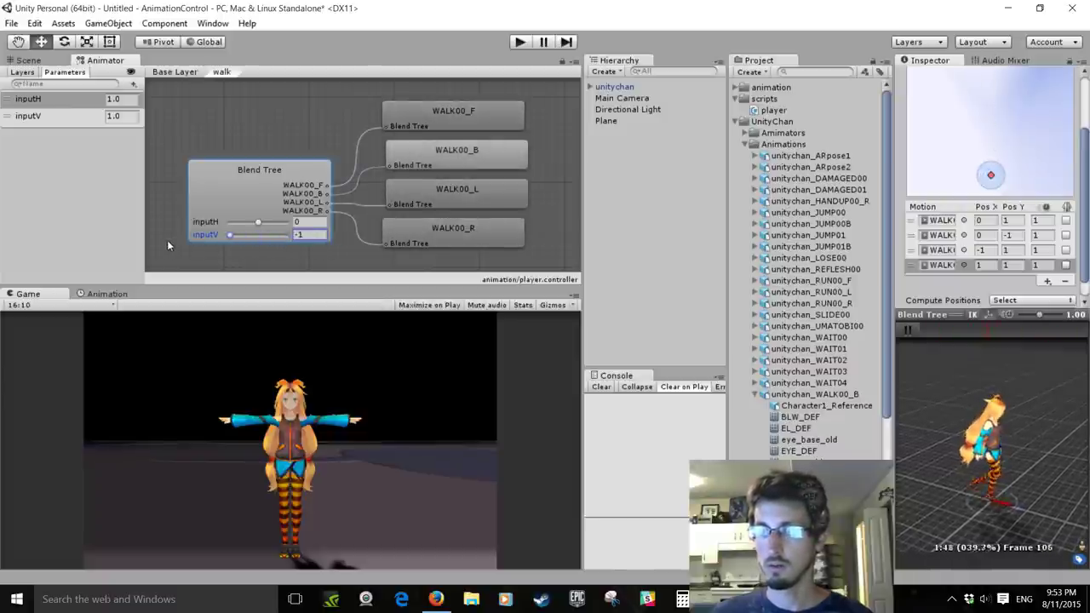
mouse_move(168, 240)
left_mouse_down()
mouse_move(304, 242)
mouse_move(167, 245)
mouse_move(290, 245)
left_mouse_up()
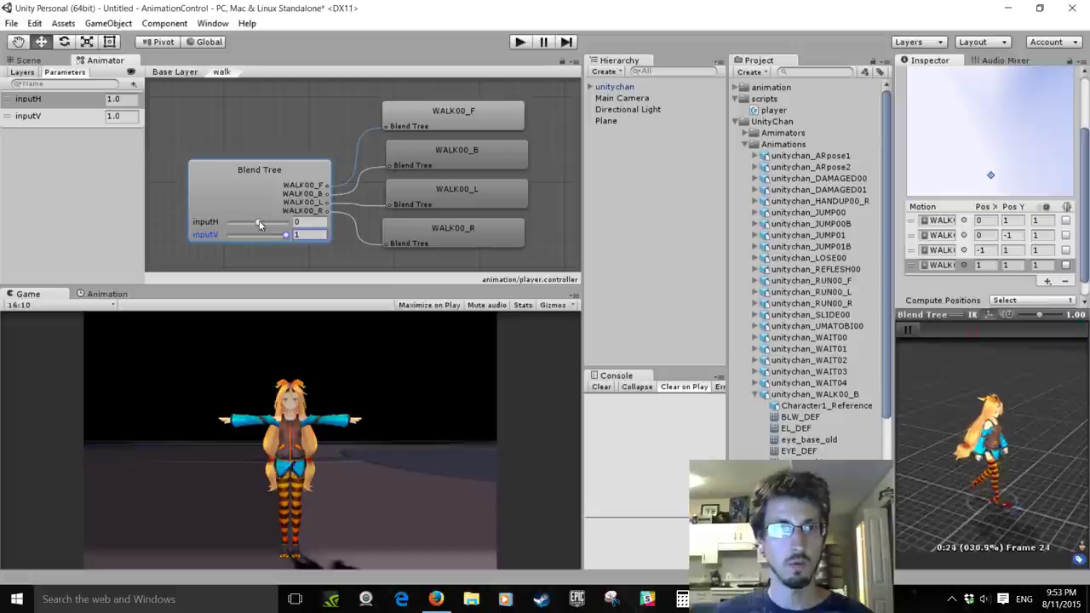
mouse_move(257, 222)
left_mouse_down()
mouse_move(206, 225)
mouse_move(344, 236)
mouse_move(258, 241)
mouse_move(297, 224)
left_mouse_up()
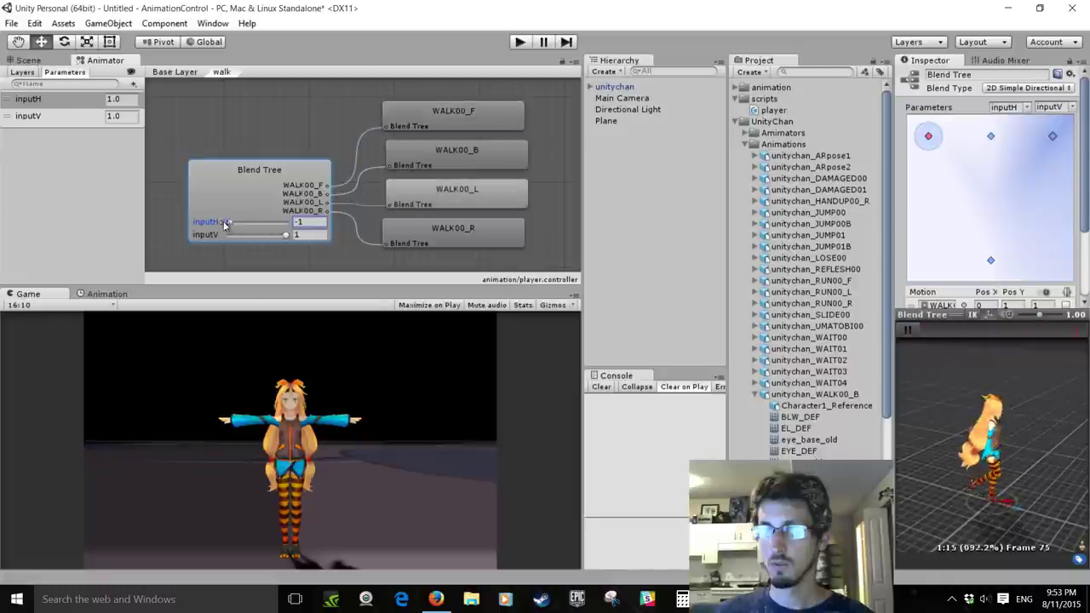
mouse_move(287, 221)
left_mouse_down()
mouse_move(260, 222)
mouse_move(251, 239)
left_mouse_up()
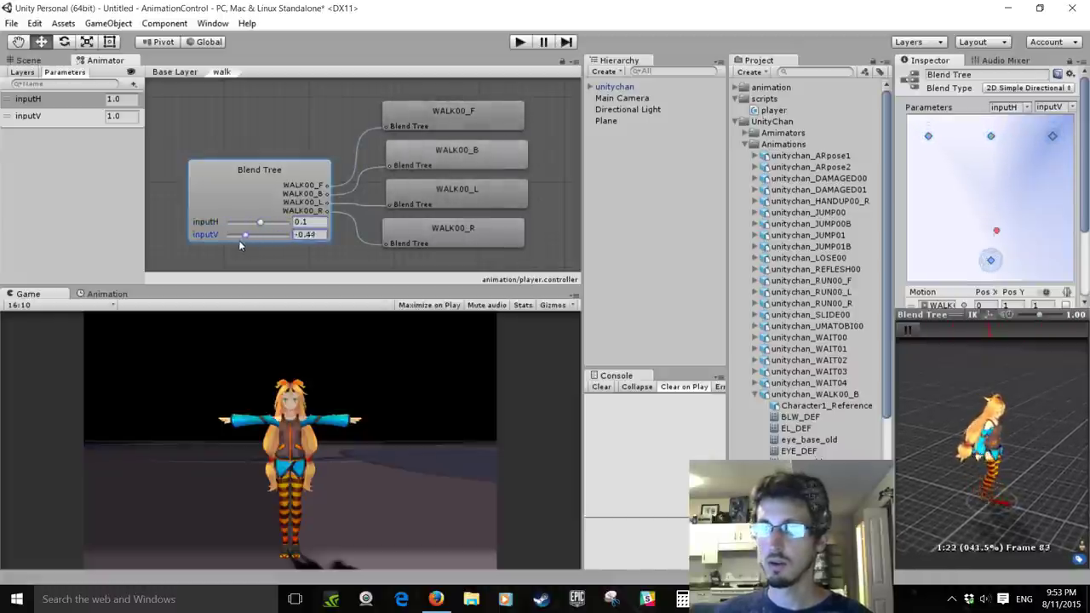
mouse_move(250, 236)
left_mouse_down()
mouse_move(232, 246)
mouse_move(288, 233)
mouse_move(287, 223)
left_mouse_up()
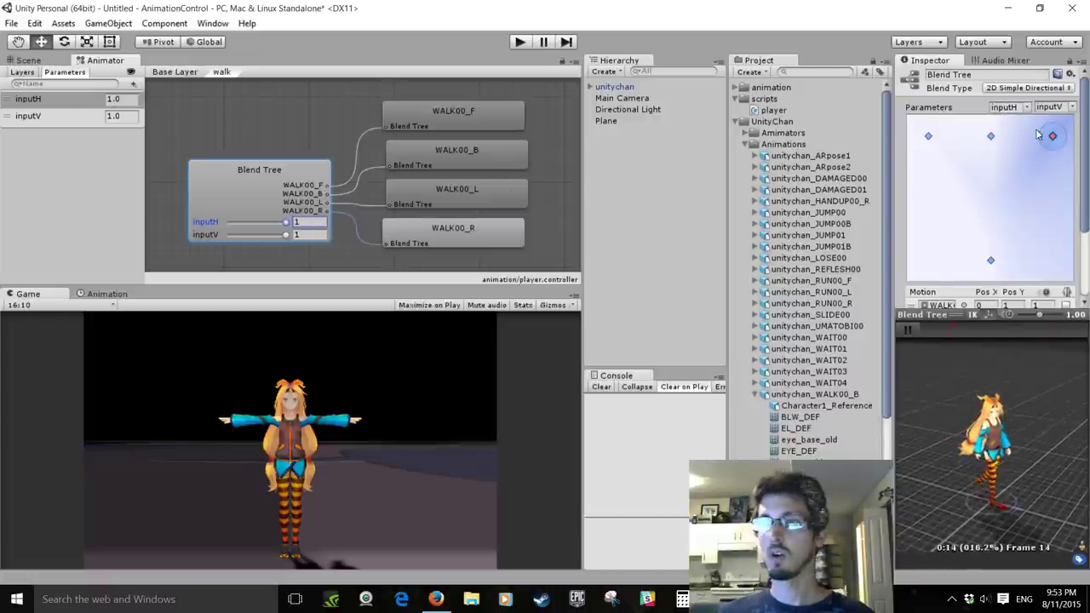
mouse_move(286, 222)
left_mouse_down()
mouse_move(257, 223)
mouse_move(257, 234)
left_mouse_up()
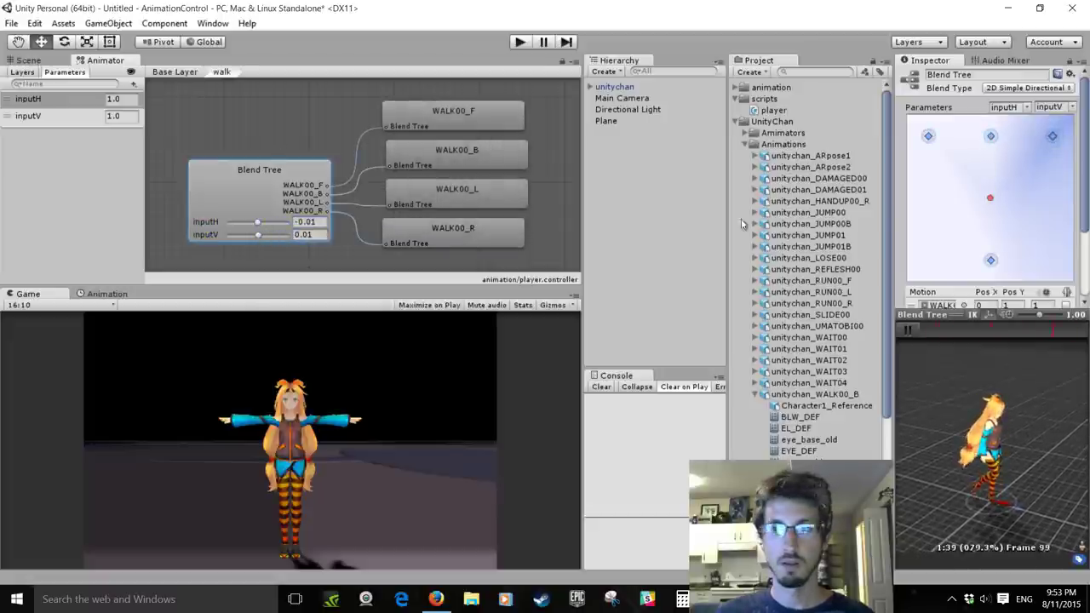
left_click(907, 330)
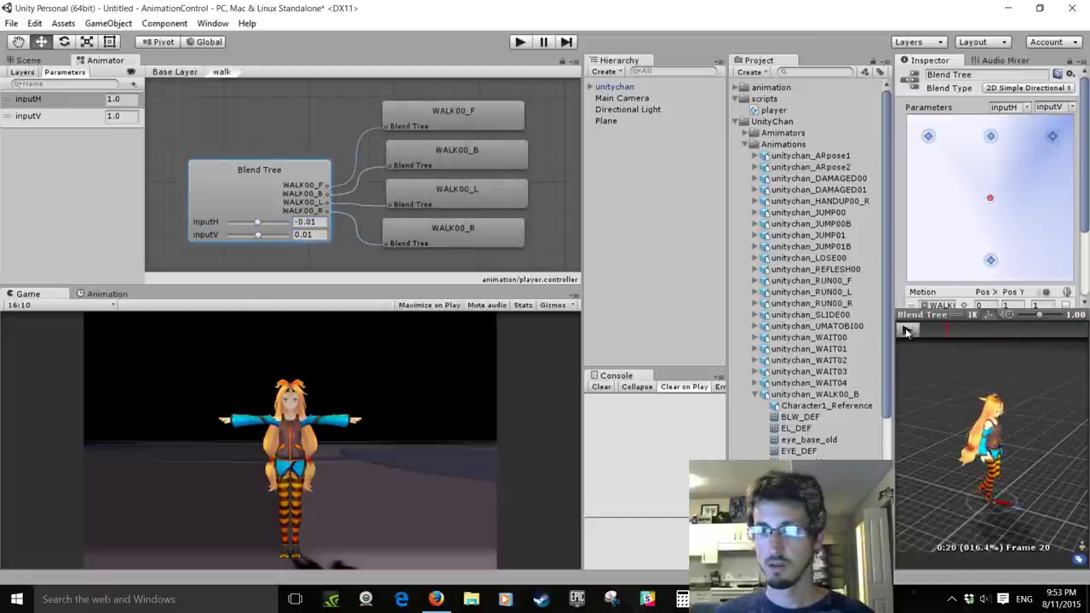
- In the Base Layer, create a transition from WAIT00 to walk and select it
left_click(179, 76)
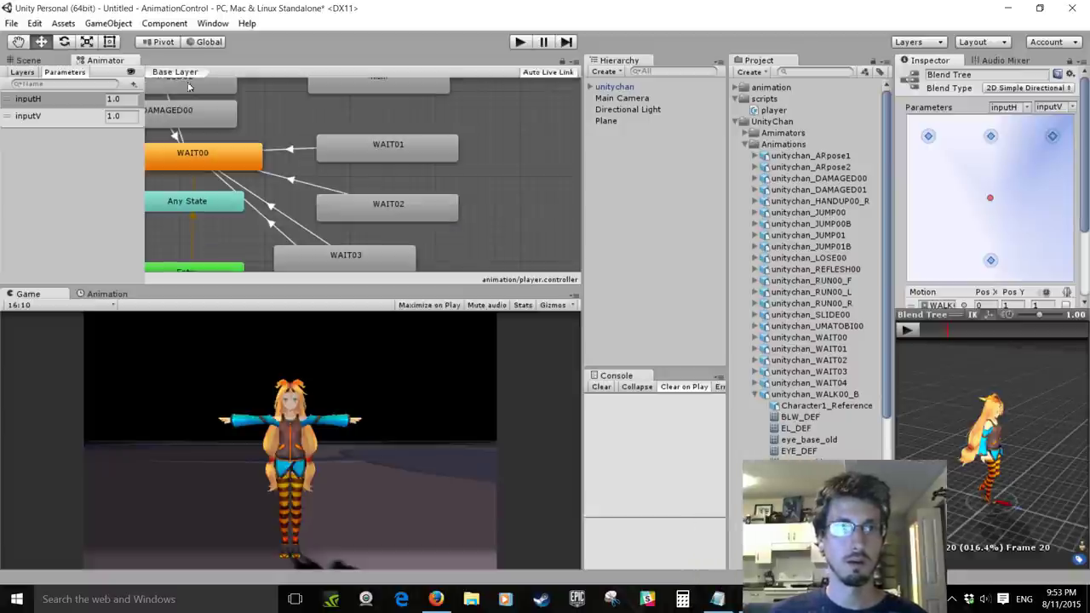
mouse_move(316, 124)
middle_mouse_down()
mouse_move(399, 179)
mouse_move(389, 161)
middle_mouse_up()
scroll(399, 170, "up", 2)
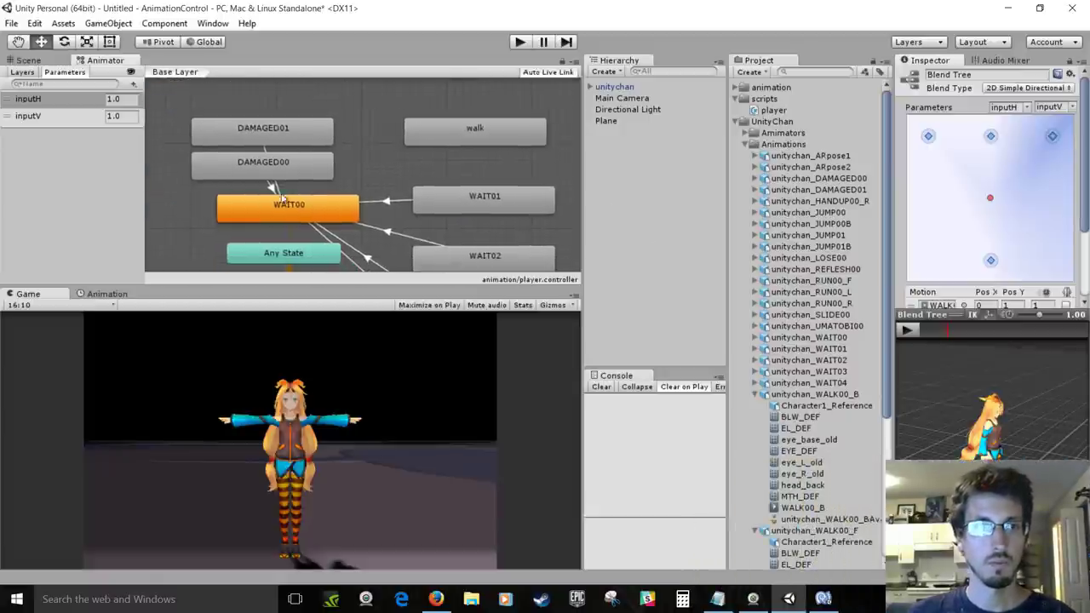
left_click(300, 208)
right_click(300, 208)
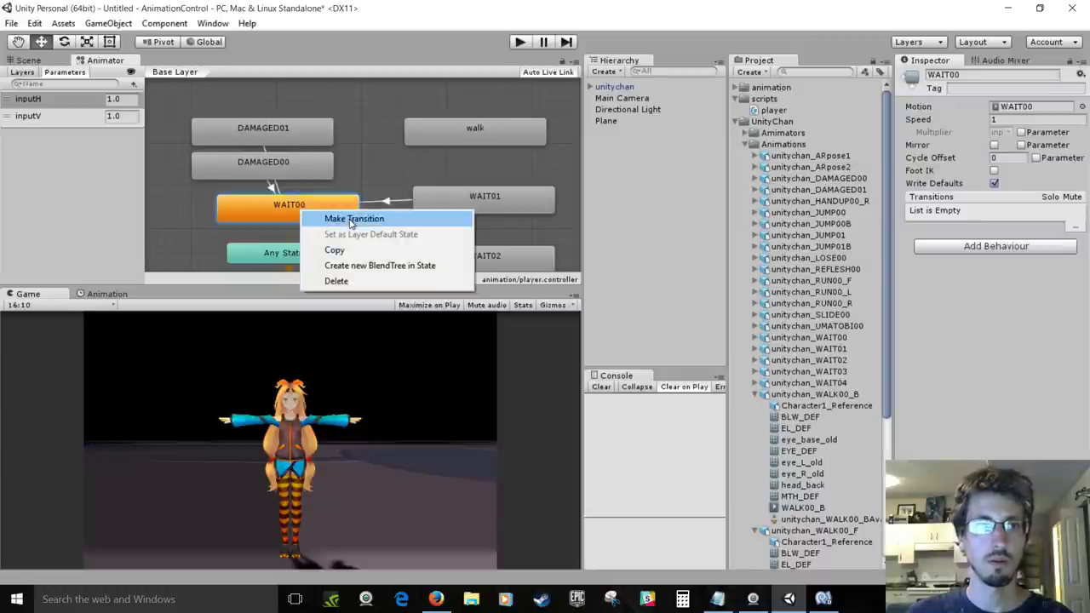
left_click(336, 215)
left_click(455, 129)
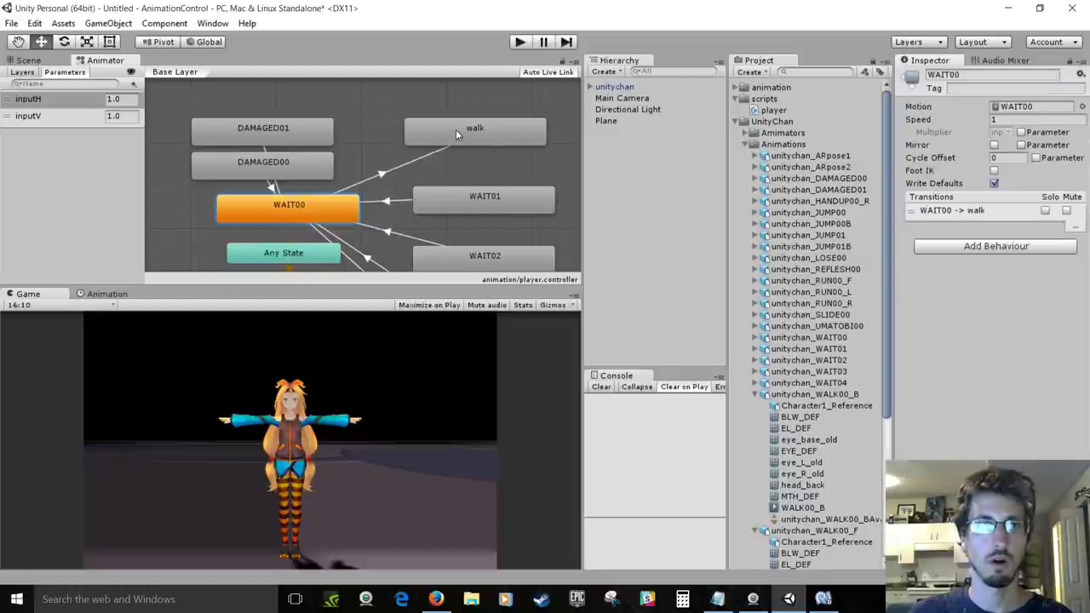
left_click(383, 176)
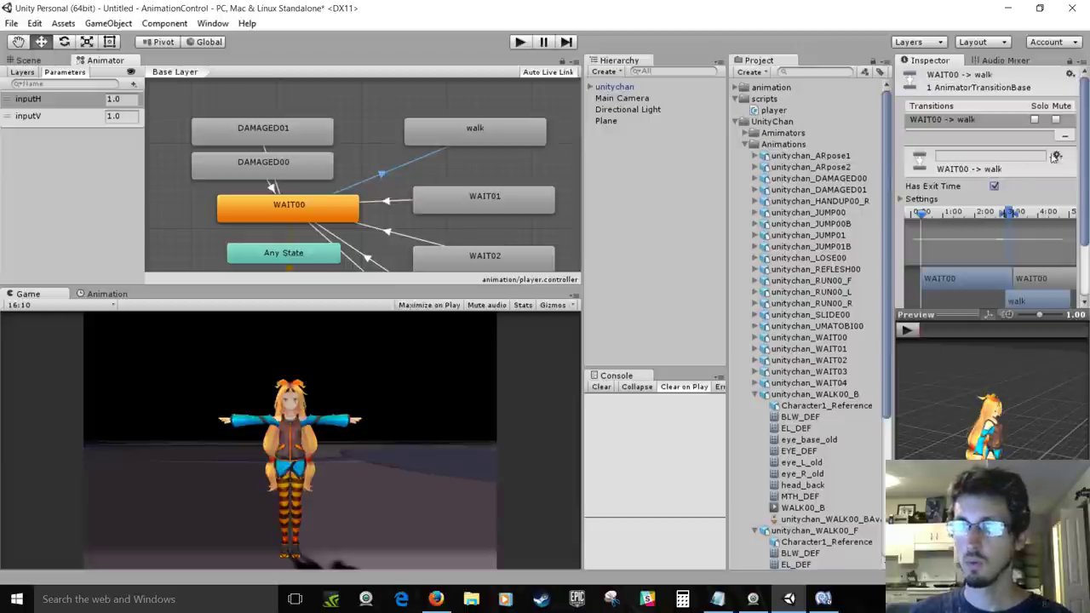
- Disable exit time and add the condition inputV Greater 0.1 to the transition
scroll(1046, 176, "down", 2)
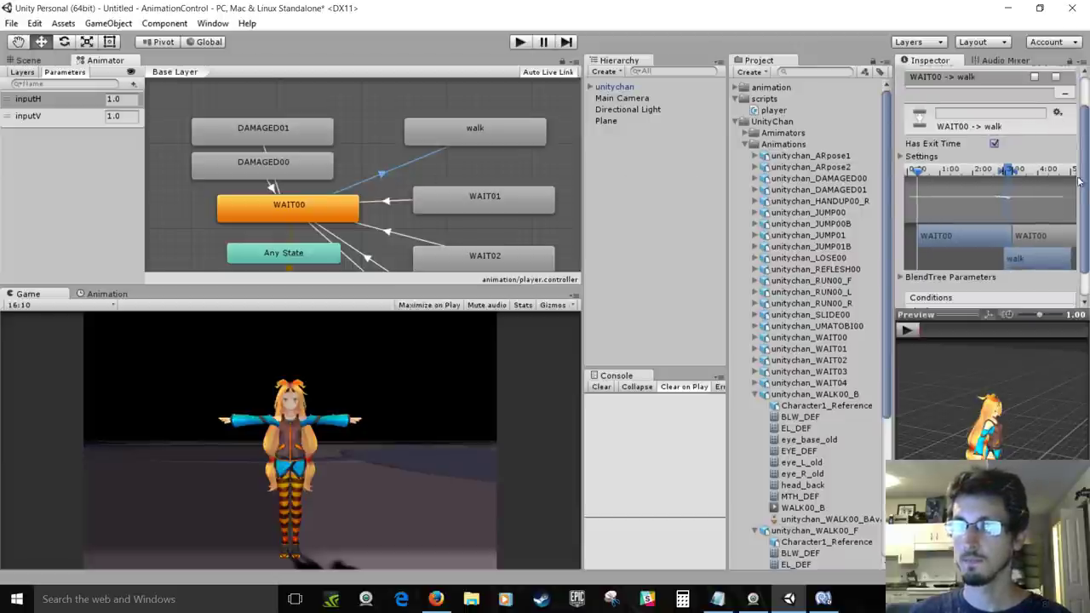
left_click_drag(1080, 179, 1081, 149)
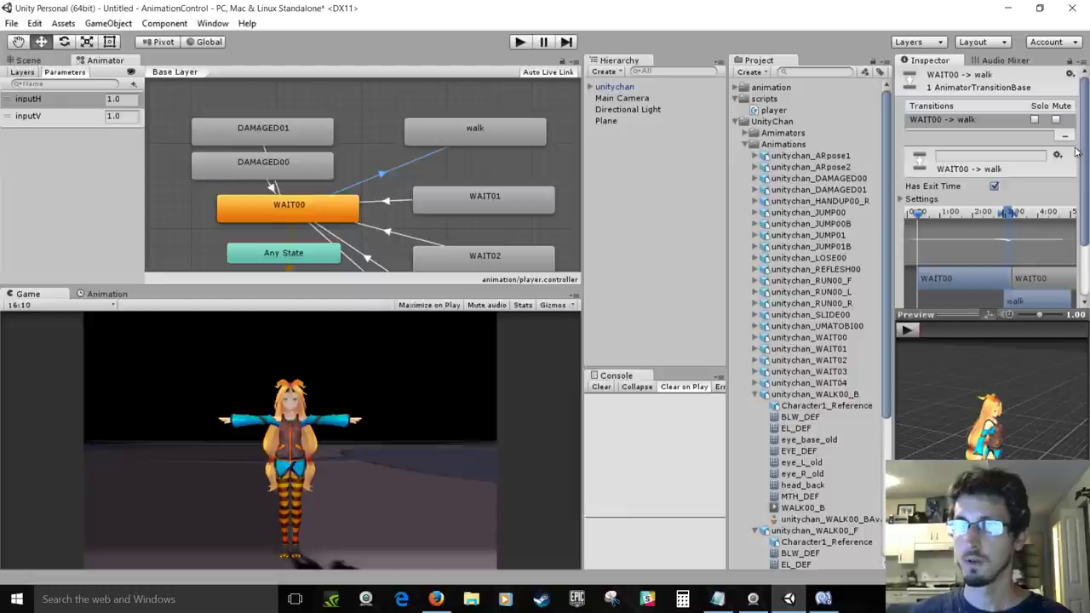
left_click(995, 188)
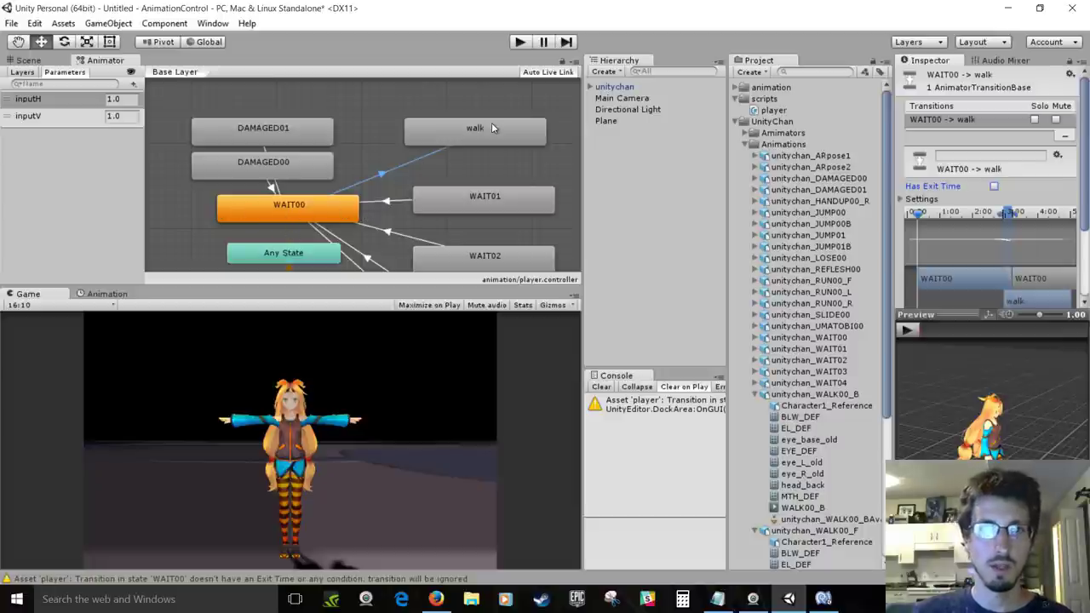
scroll(1070, 192, "down", 2)
scroll(1068, 189, "up", 1)
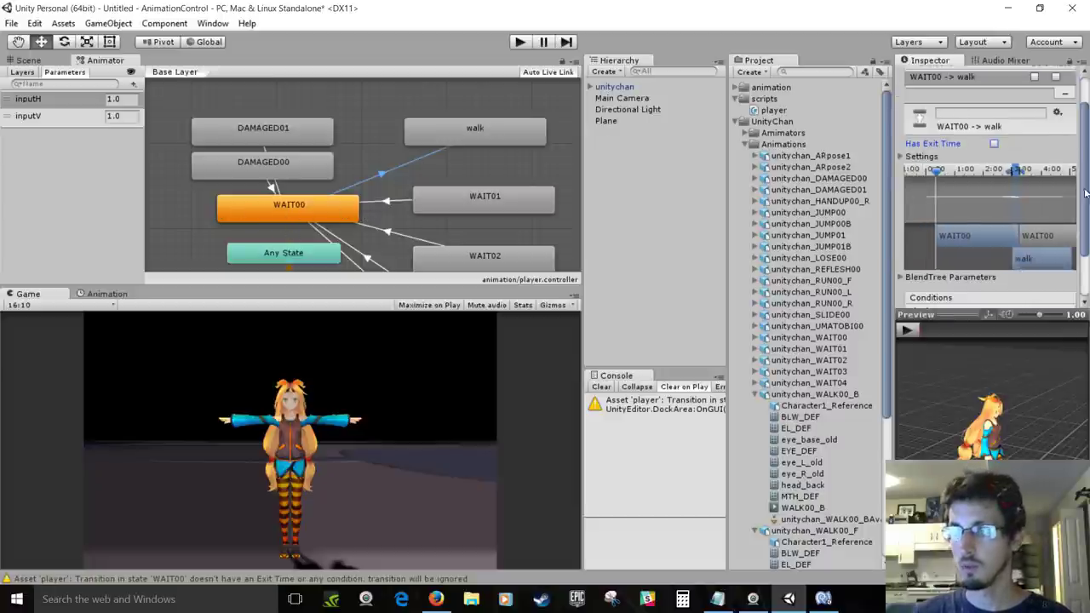
scroll(1085, 194, "down", 3)
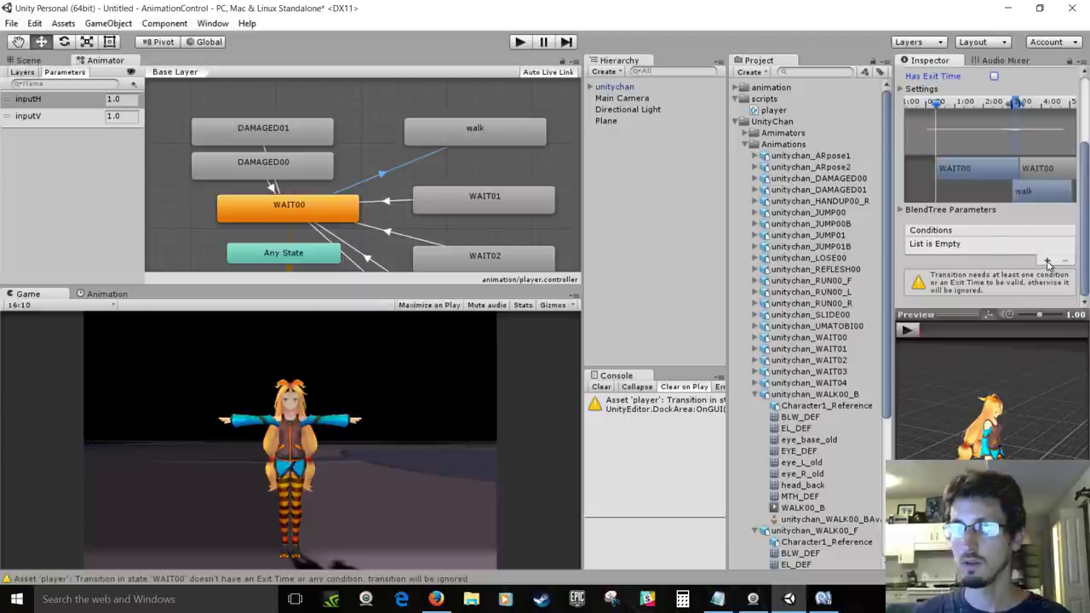
left_click(1048, 262)
left_click(988, 280)
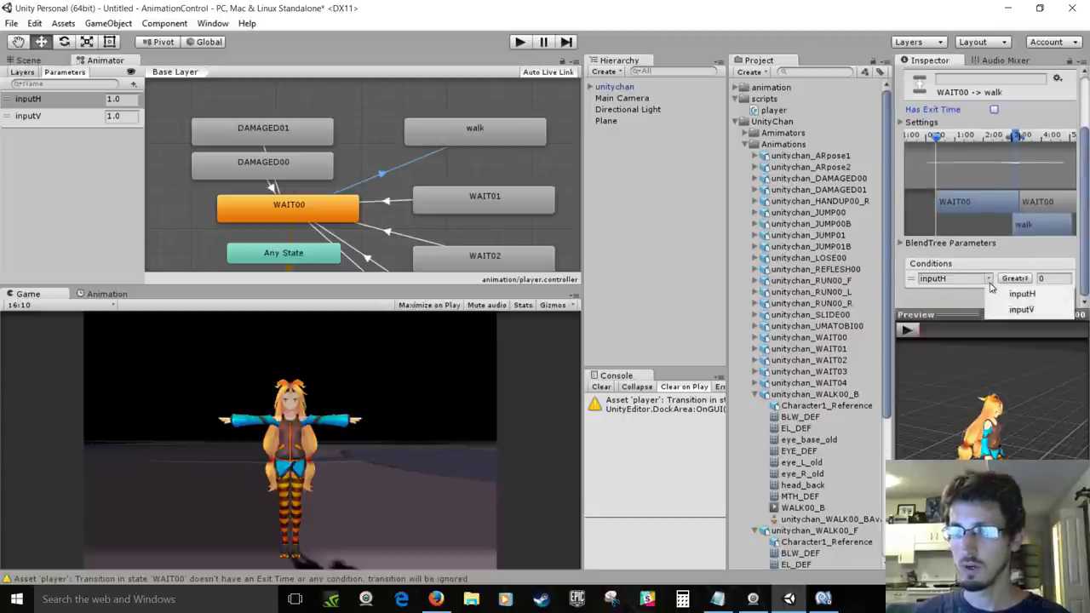
left_click(1022, 306)
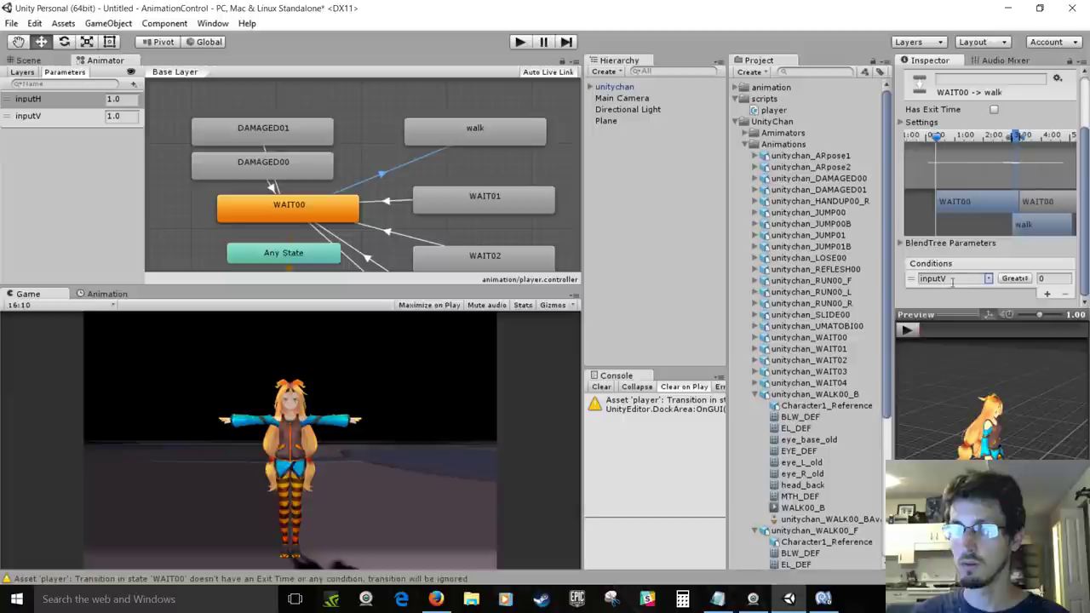
left_click(1022, 284)
left_click(1059, 288)
left_click(1059, 278)
type("0.1")
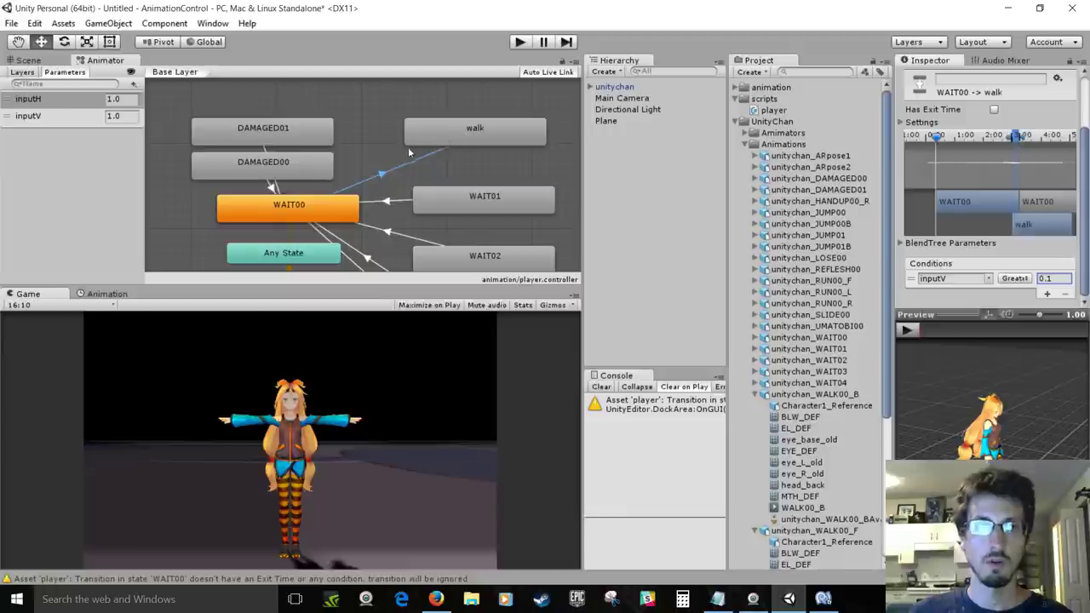
left_click(368, 158)
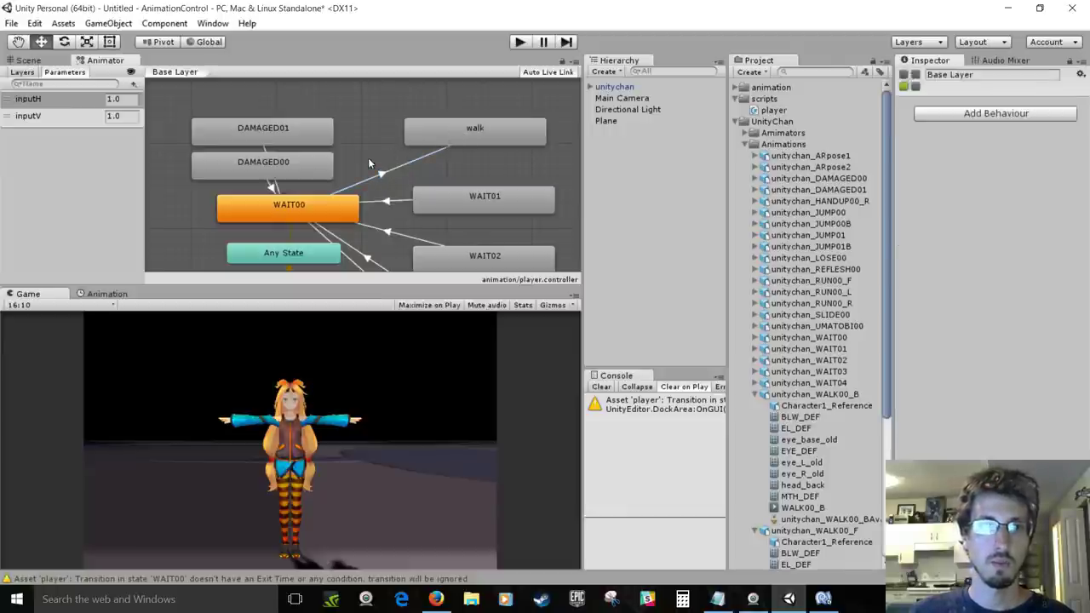
- Create a second WAIT00-to-walk transition and select it in the Inspector
right_click(314, 205)
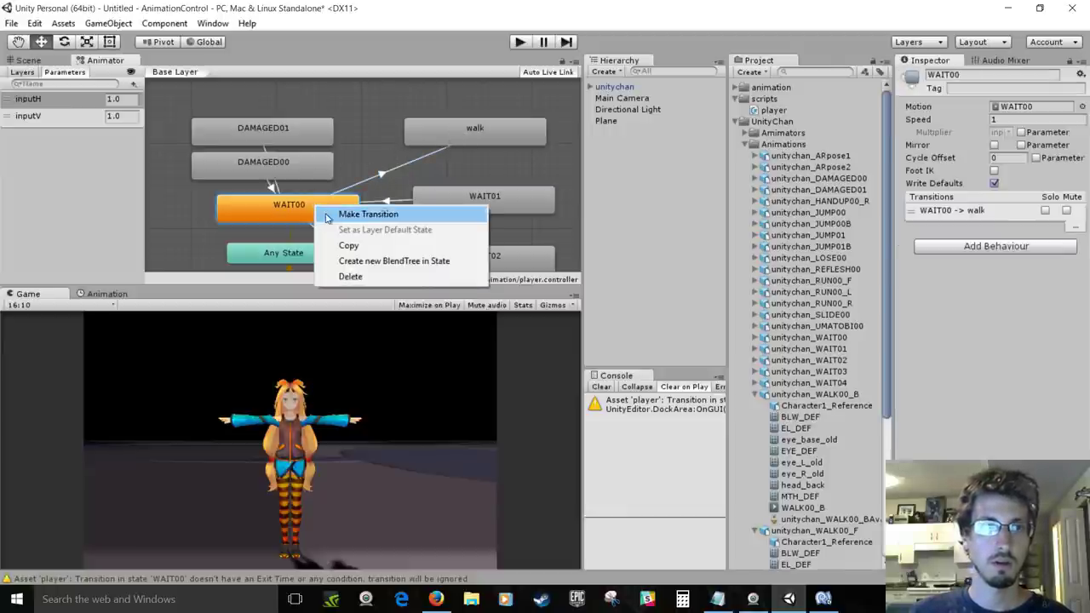
left_click(335, 216)
left_click(490, 133)
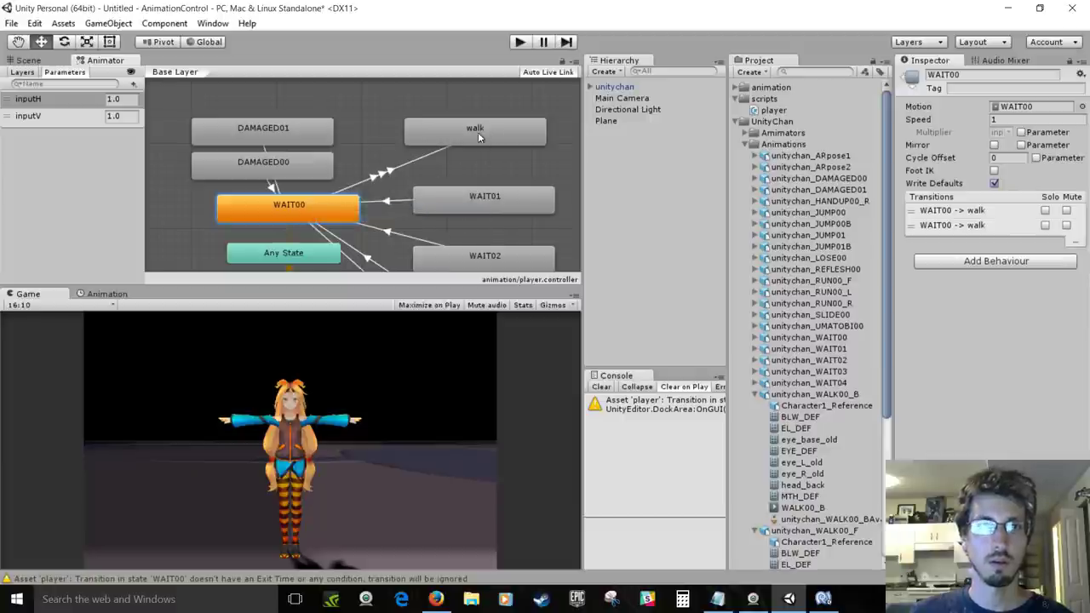
left_click(381, 177)
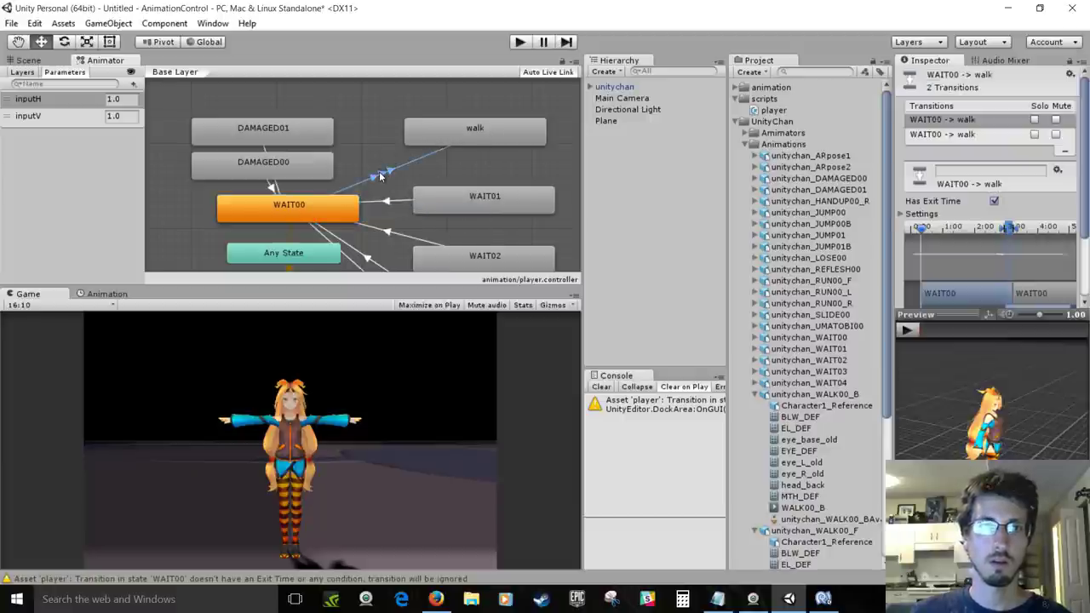
left_click(980, 133)
left_click(975, 120)
left_click(975, 134)
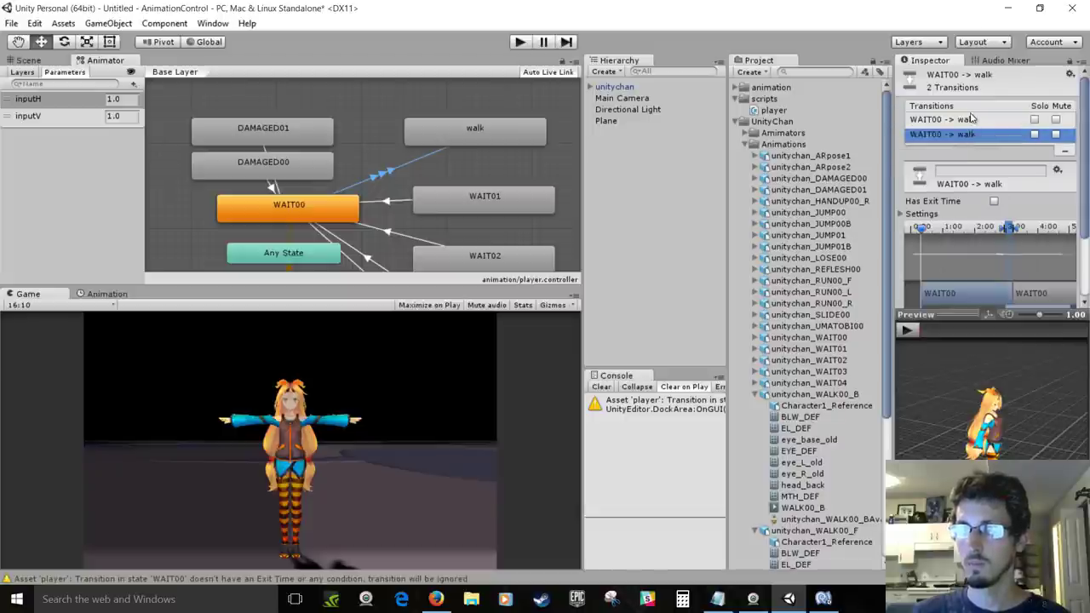
left_click(973, 120)
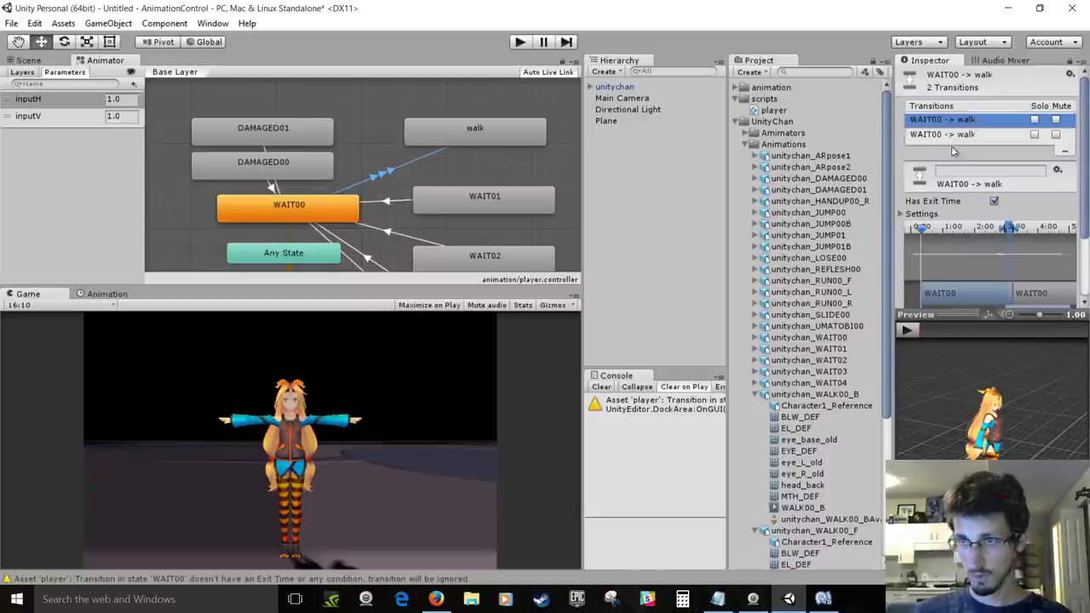
- Turn off Has Exit Time and add the condition inputV Less -0.1
left_click(994, 202)
left_click(995, 203)
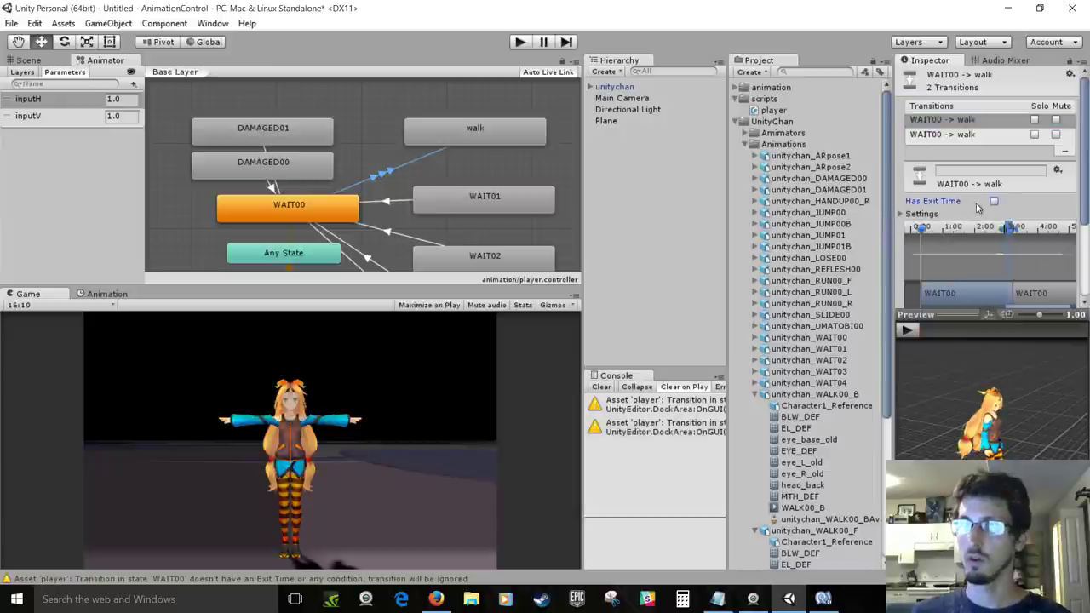
scroll(976, 208, "down", 2)
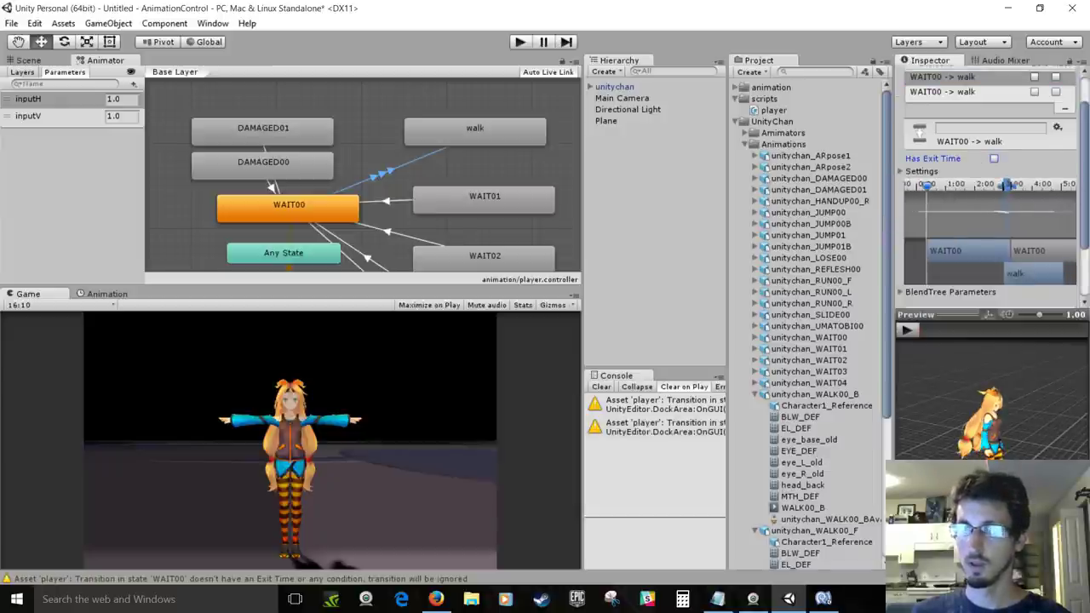
left_click_drag(1080, 185, 1087, 247)
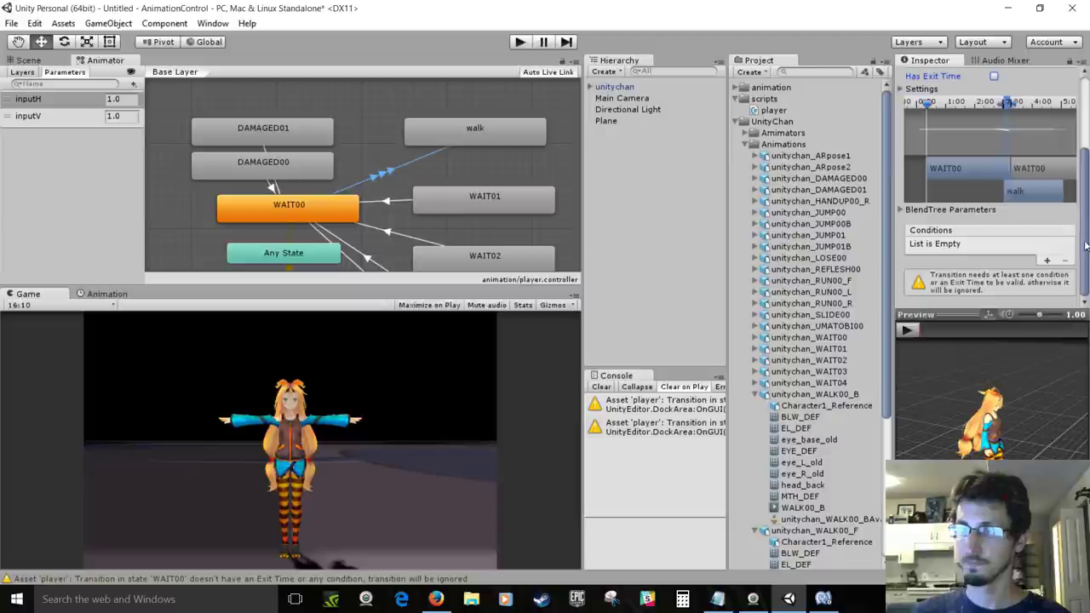
left_click(1048, 261)
left_click(979, 279)
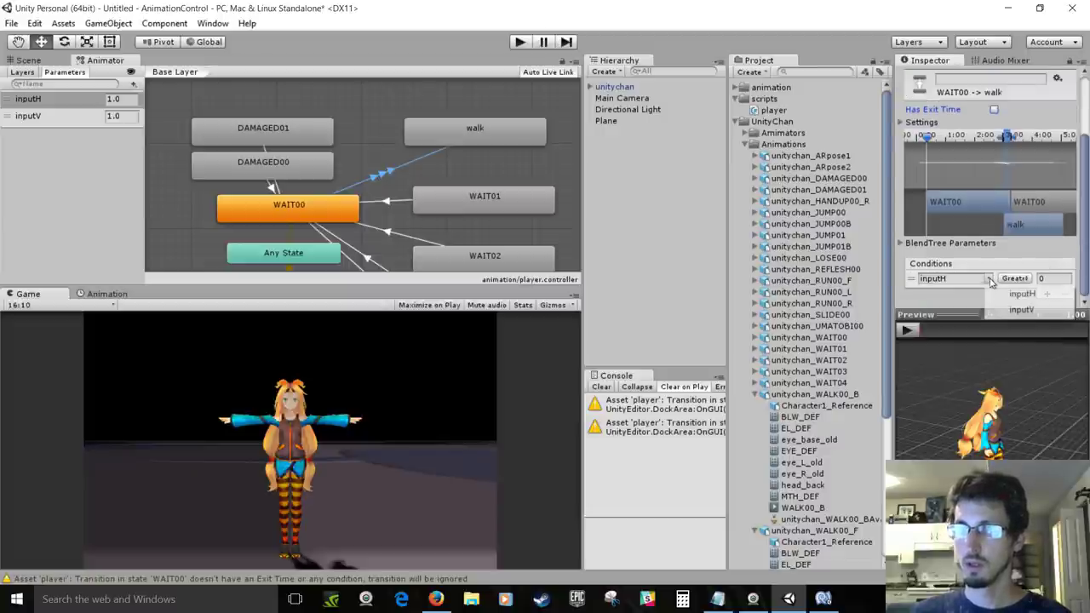
left_click(1009, 308)
left_click(1026, 281)
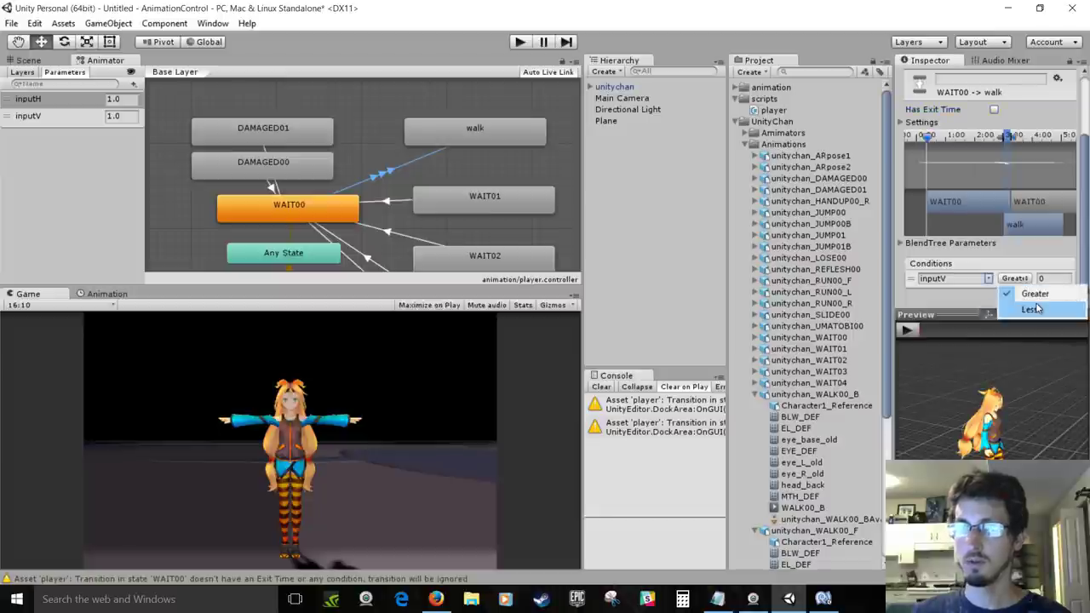
left_click(1030, 309)
left_click(1047, 278)
type("-0.1")
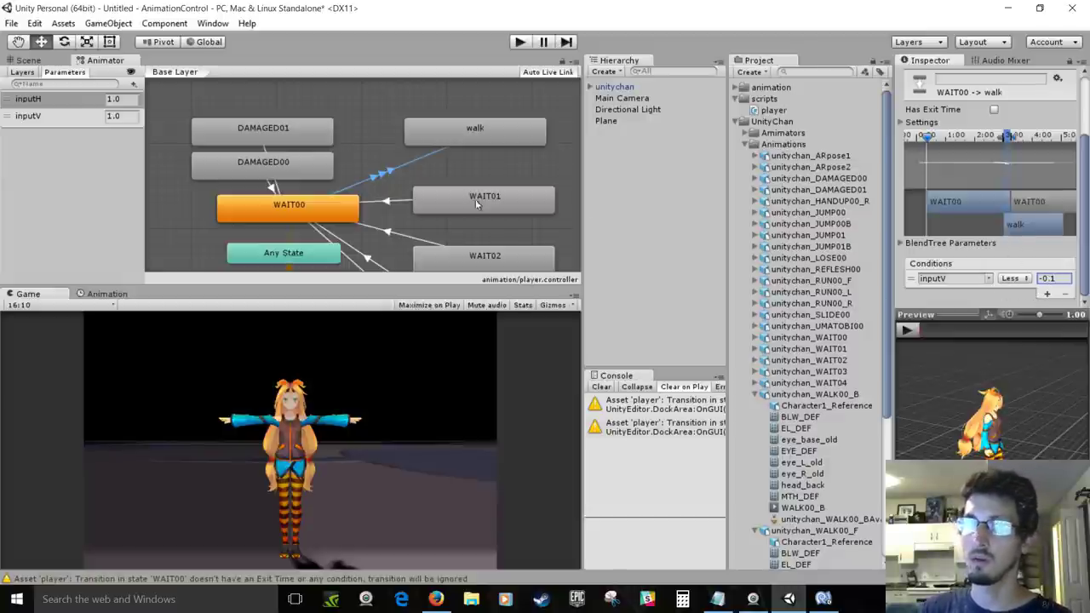
left_click(423, 172)
- Nudge the walk state in the graph and reselect it
left_click(474, 130)
left_click_drag(474, 131, 474, 127)
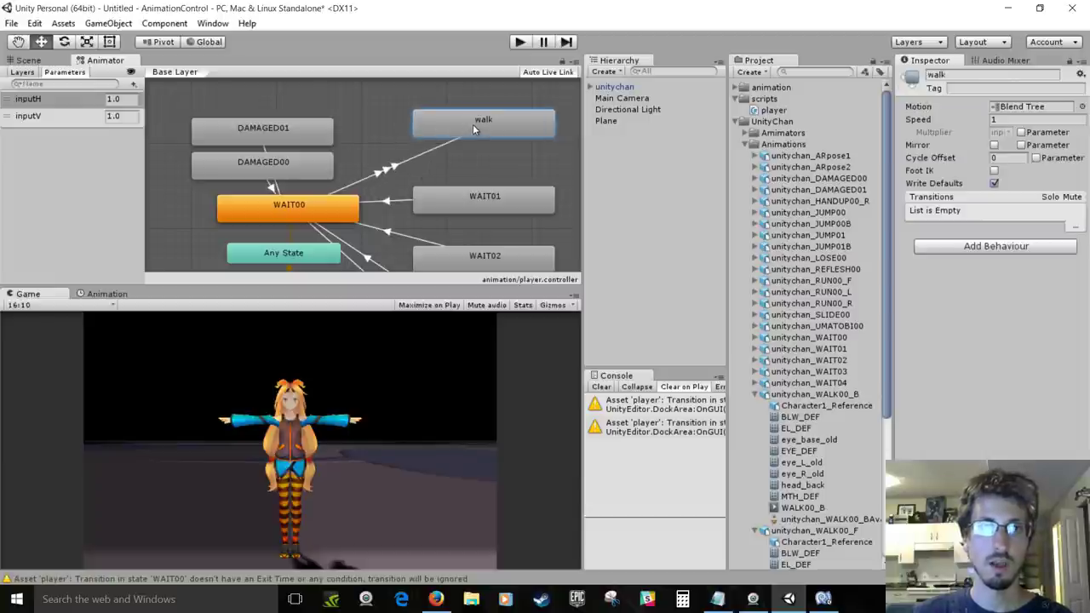
left_click(417, 155)
left_click(463, 125)
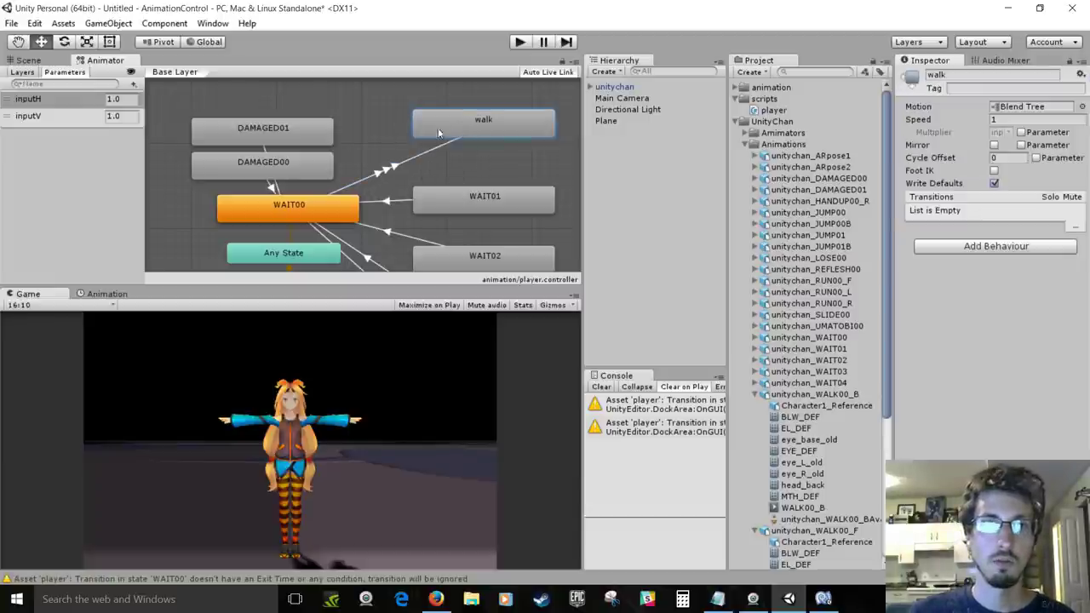
- Create a walk-to-WAIT00 transition with Has Exit Time turned off
right_click(444, 121)
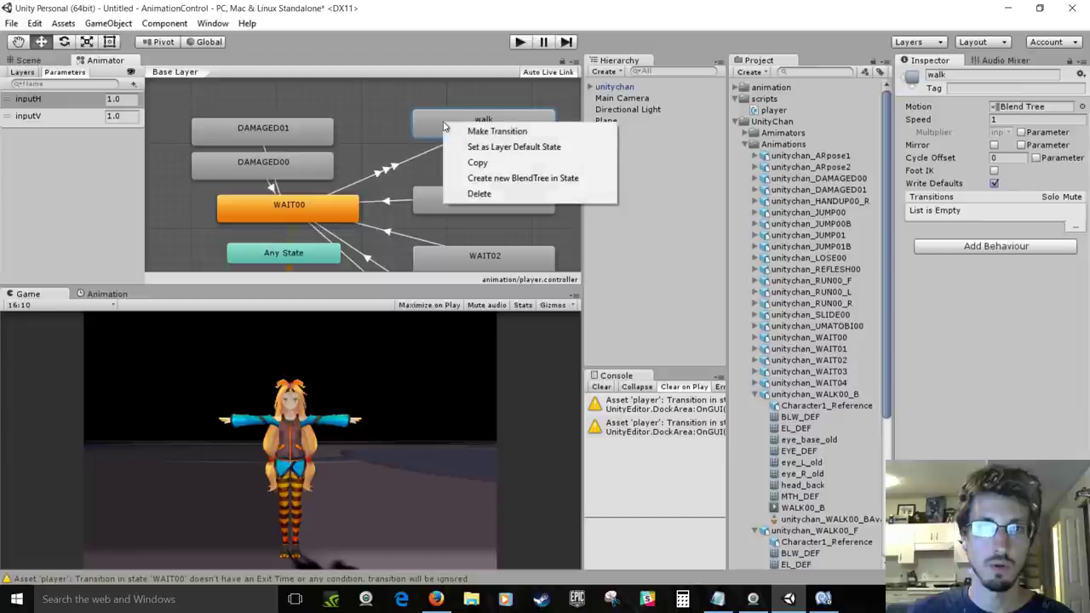
left_click(464, 130)
left_click(286, 202)
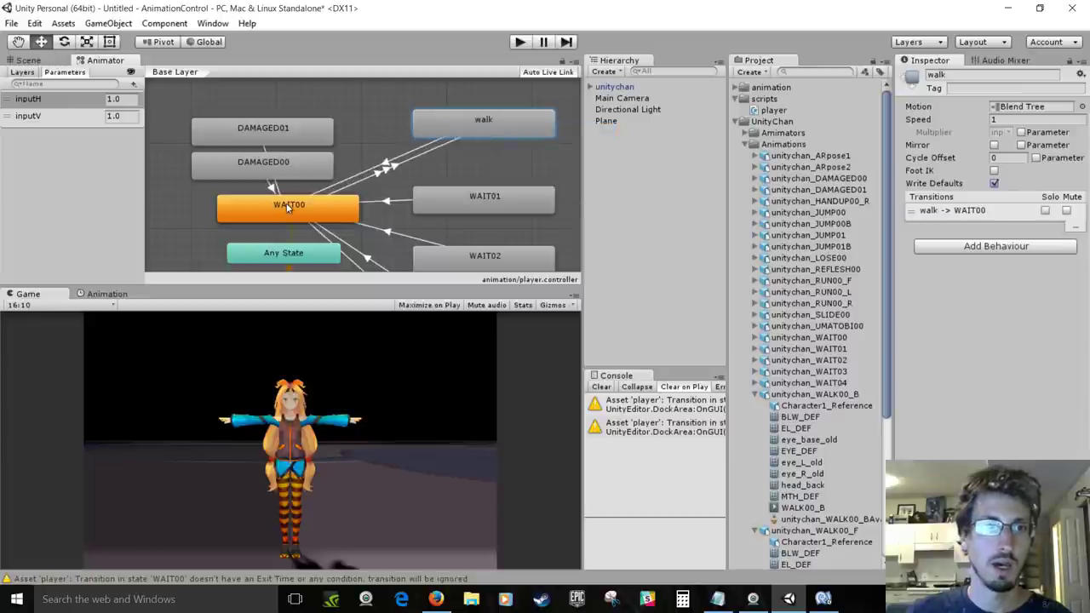
left_click(377, 170)
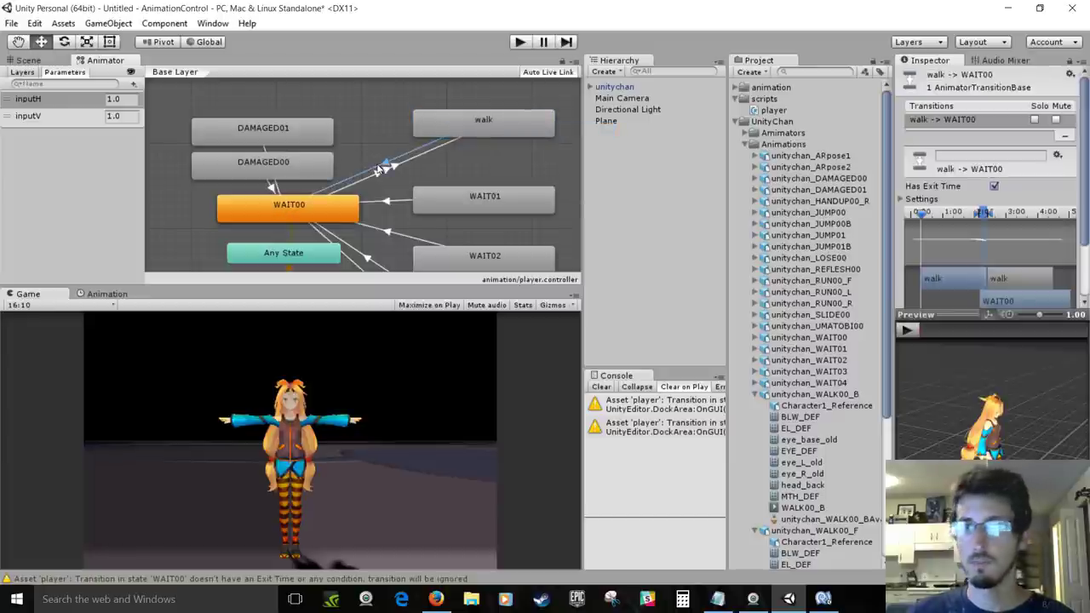
scroll(1037, 152, "down", 2)
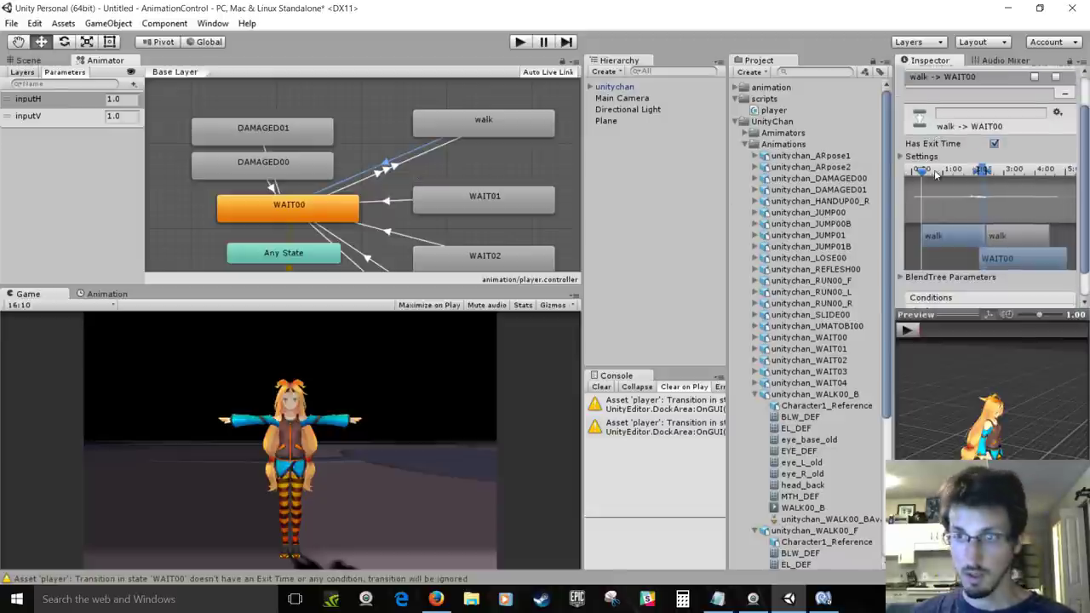
scroll(1037, 152, "down", 2)
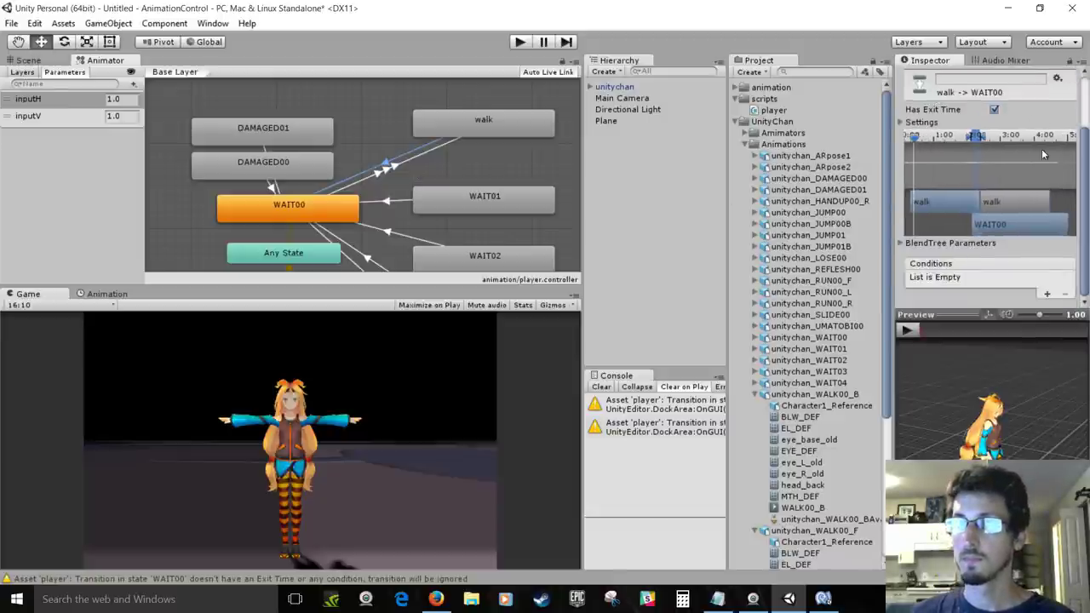
left_click(995, 110)
left_click_drag(1085, 152, 1084, 220)
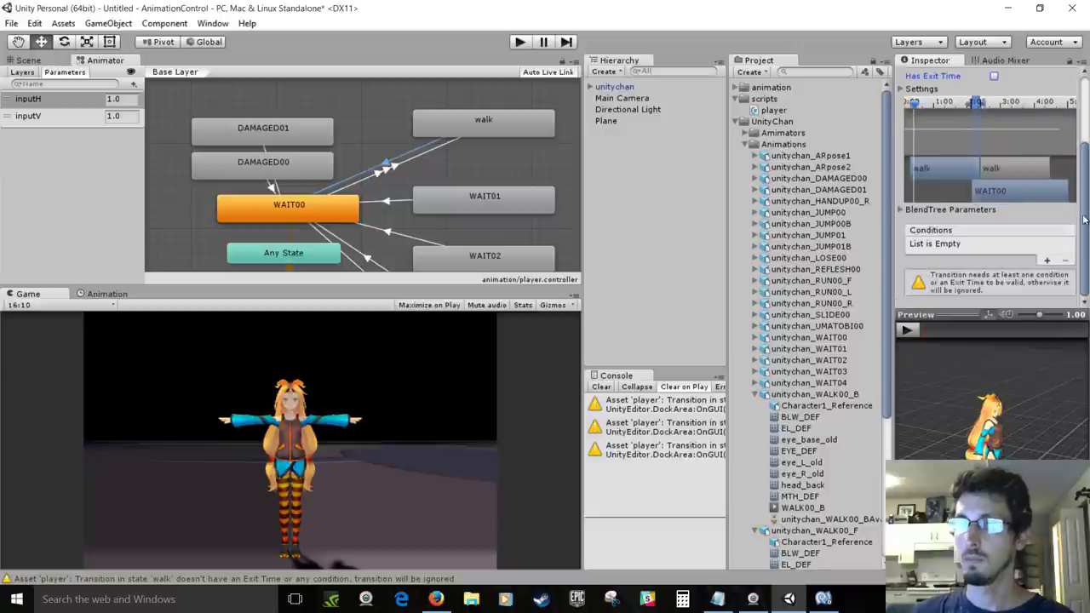
- Add the condition inputV Less 0.1 to the walk-to-WAIT00 transition
left_click(1047, 262)
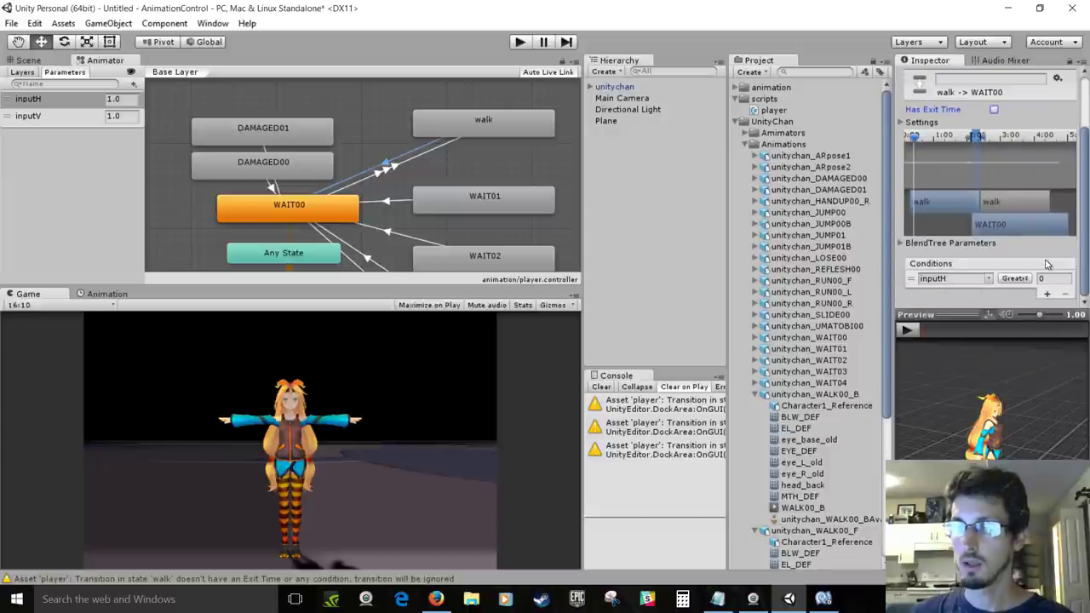
left_click(996, 279)
left_click(1027, 311)
left_click(1029, 279)
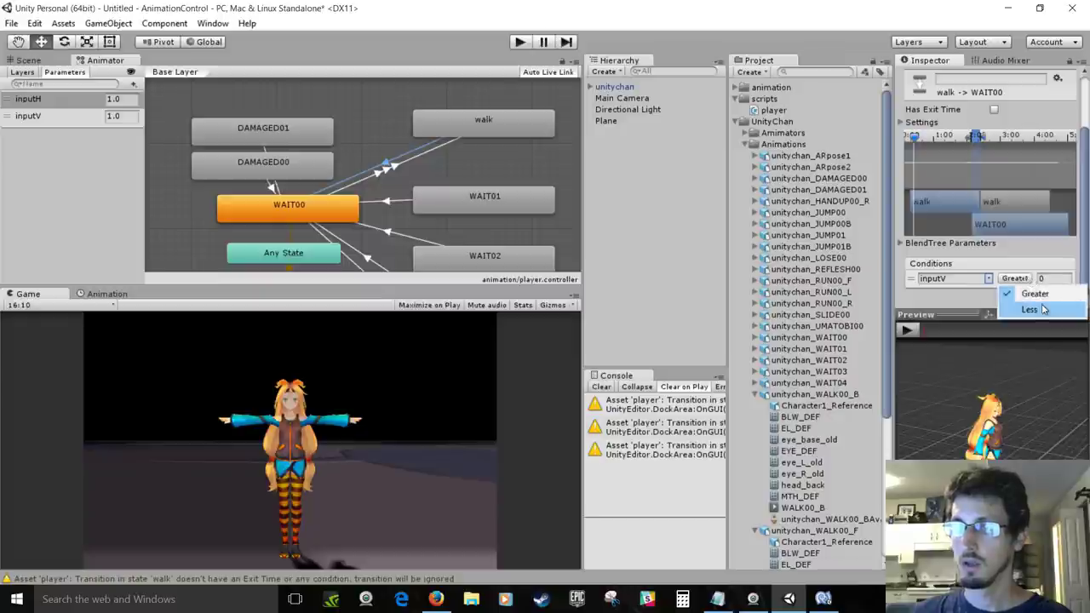
left_click(1044, 309)
left_click(1054, 277)
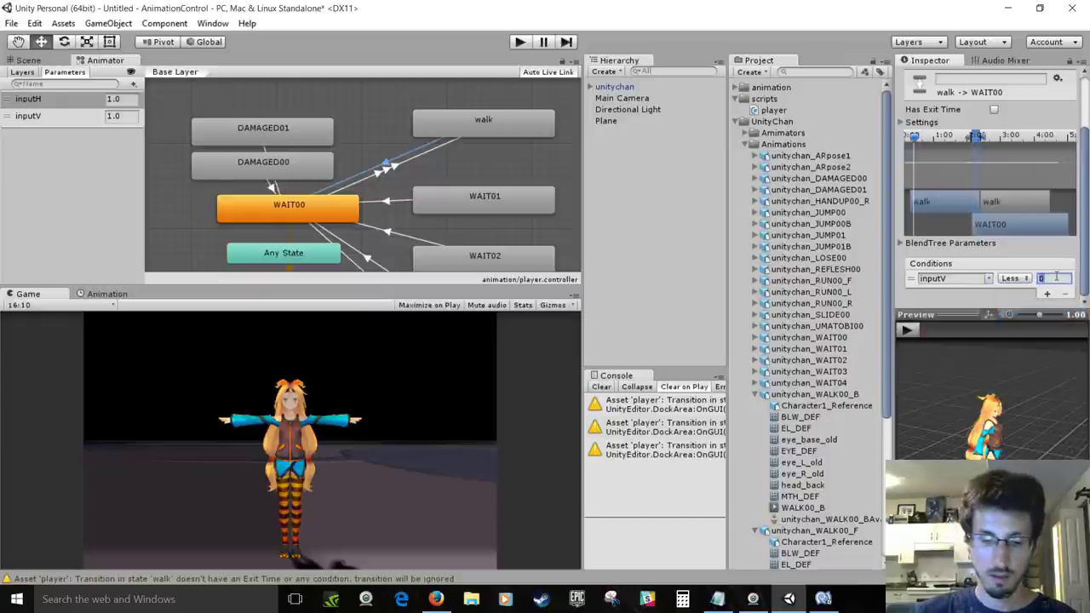
type("0.1")
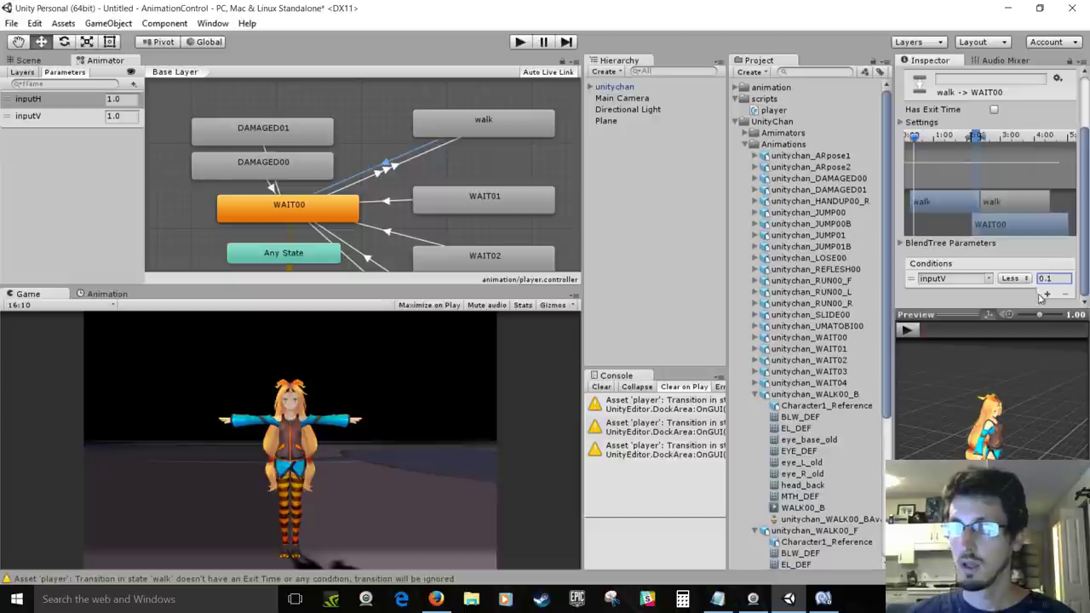
- Add a second condition, inputV Greater -0.1
left_click(1048, 294)
left_click(988, 294)
left_click(1014, 322)
left_click(1018, 295)
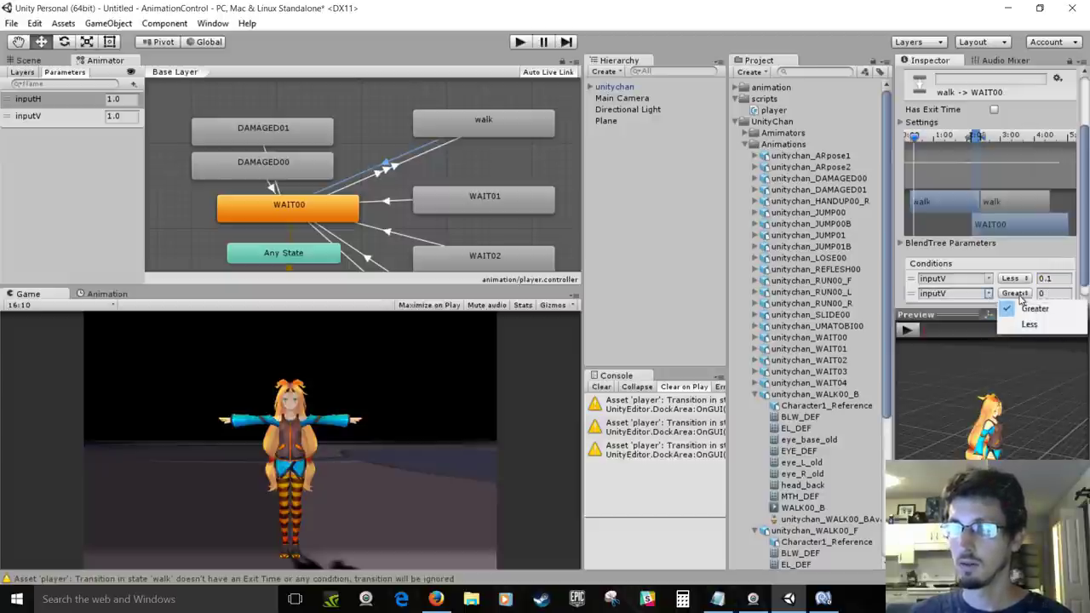
left_click(1058, 293)
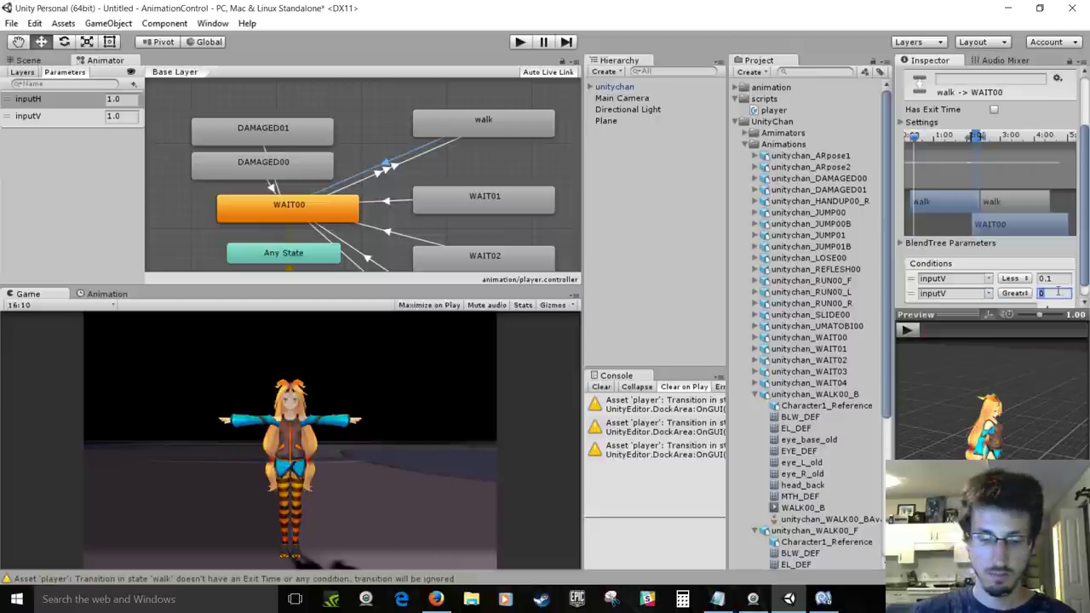
type("-0.1")
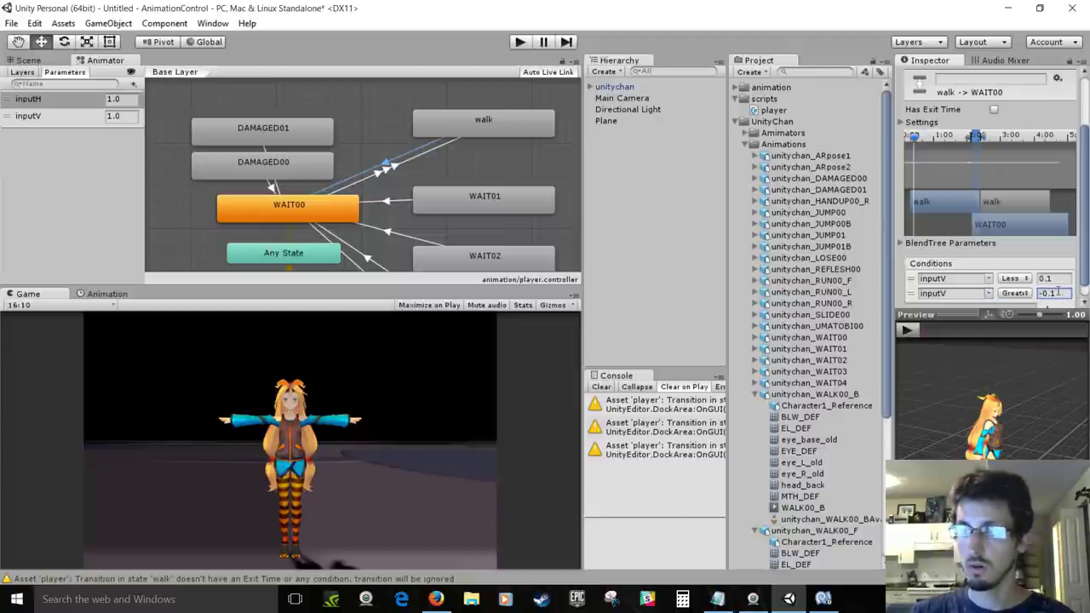
left_click(402, 178)
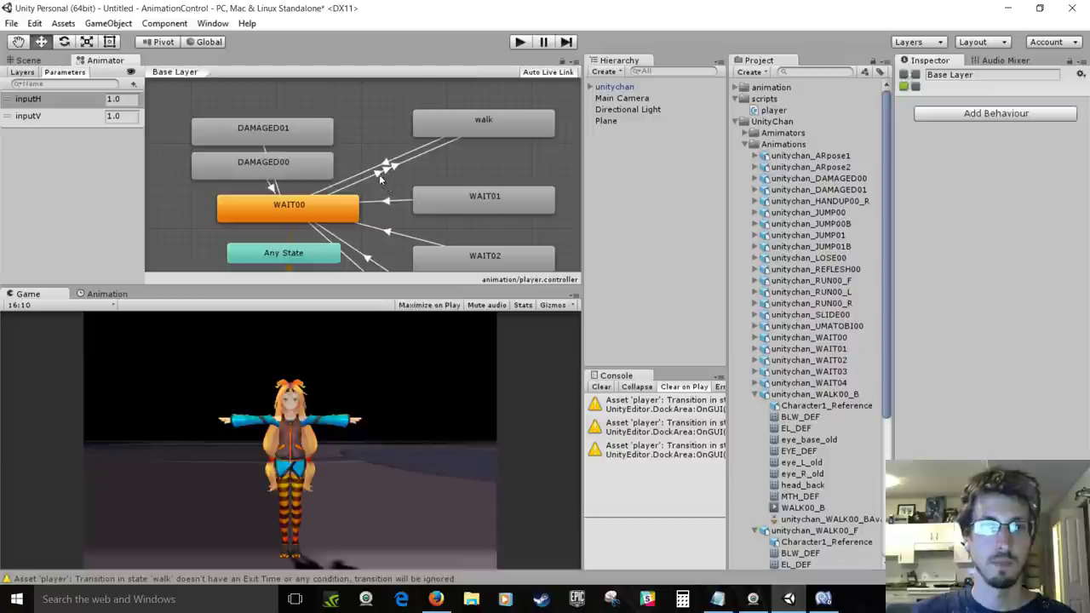
- Review the conditions of both WAIT00-to-walk transitions
left_click(375, 176)
left_click(957, 136)
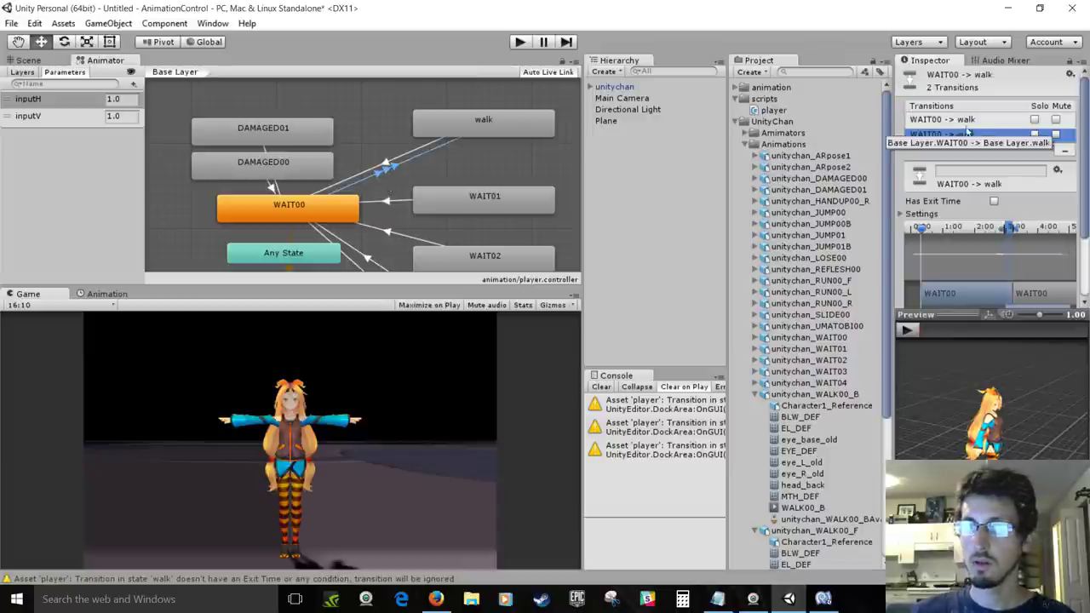
scroll(985, 204, "down", 2)
left_click_drag(967, 103, 973, 91)
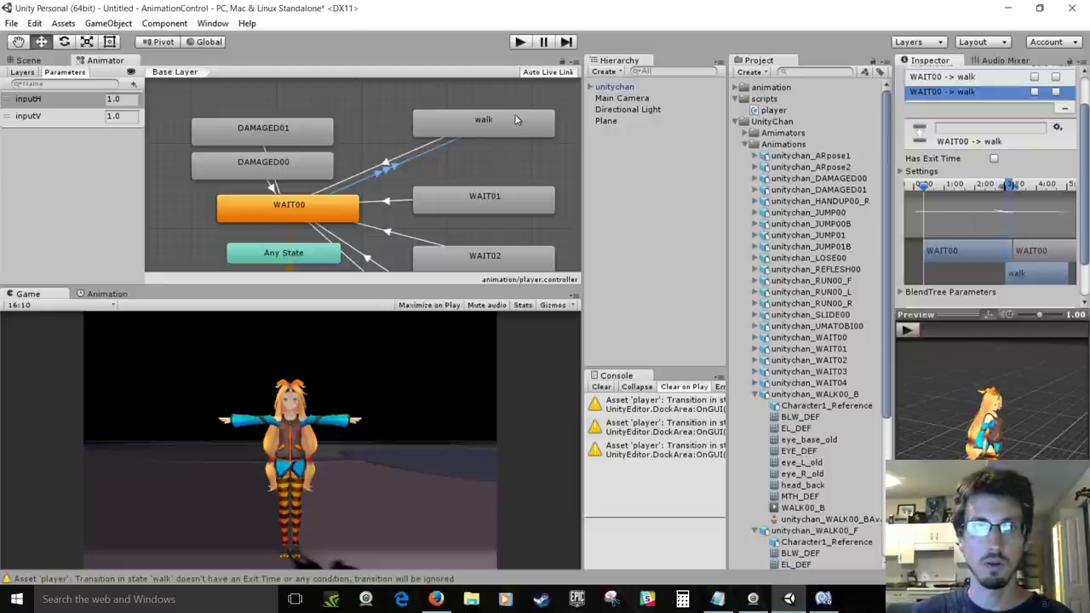
- Inspect the walk-to-WAIT00 transition's conditions, then enter Play mode
left_click(464, 133)
left_click(412, 155)
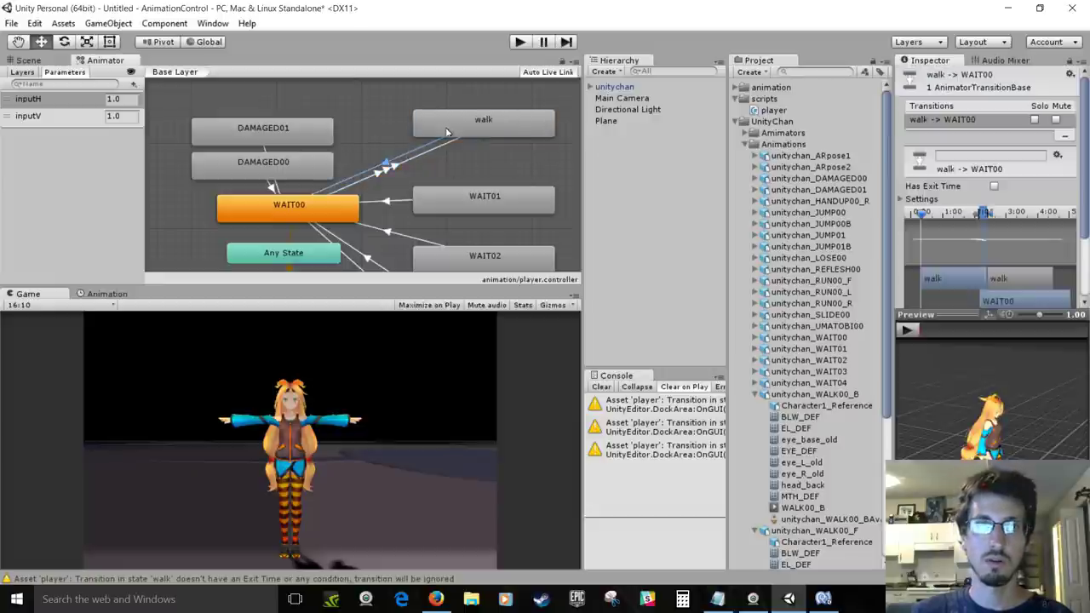
scroll(959, 191, "down", 2)
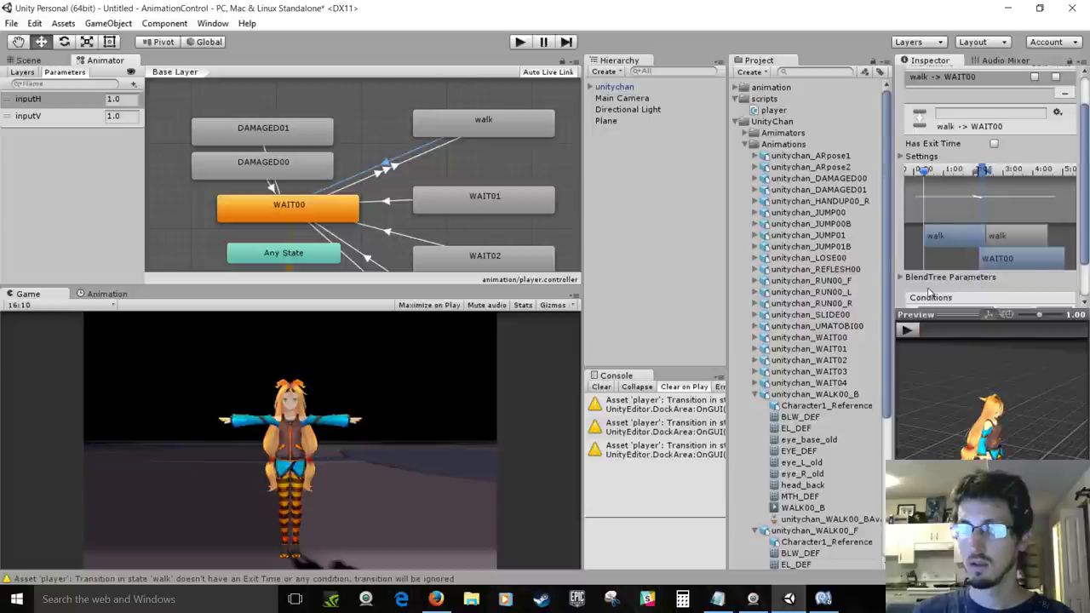
scroll(983, 264, "down", 2)
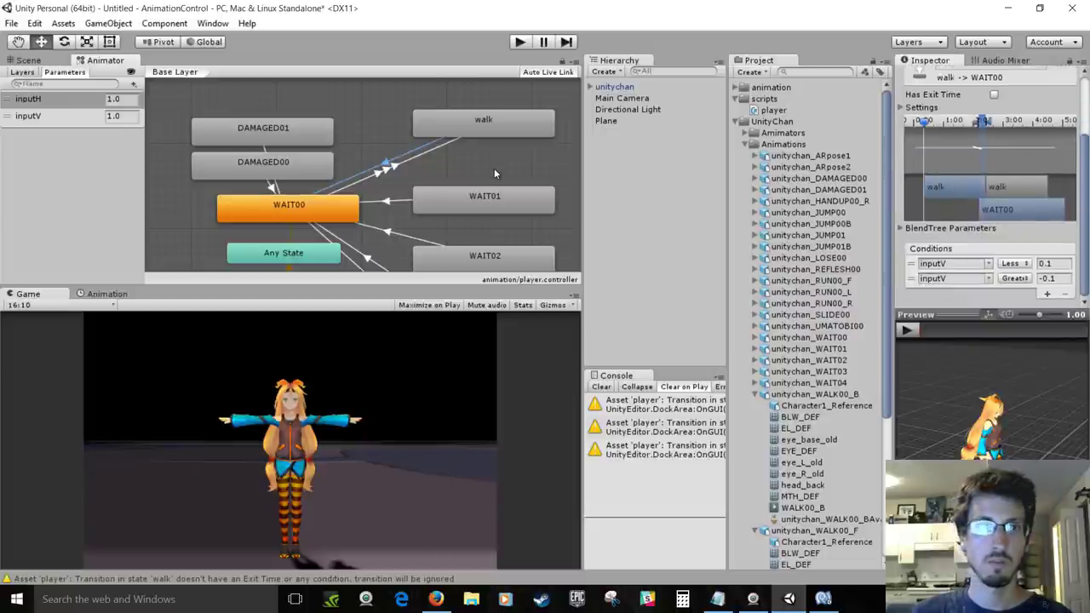
left_click(494, 173)
left_click(427, 158)
middle_click_drag(476, 115, 466, 130)
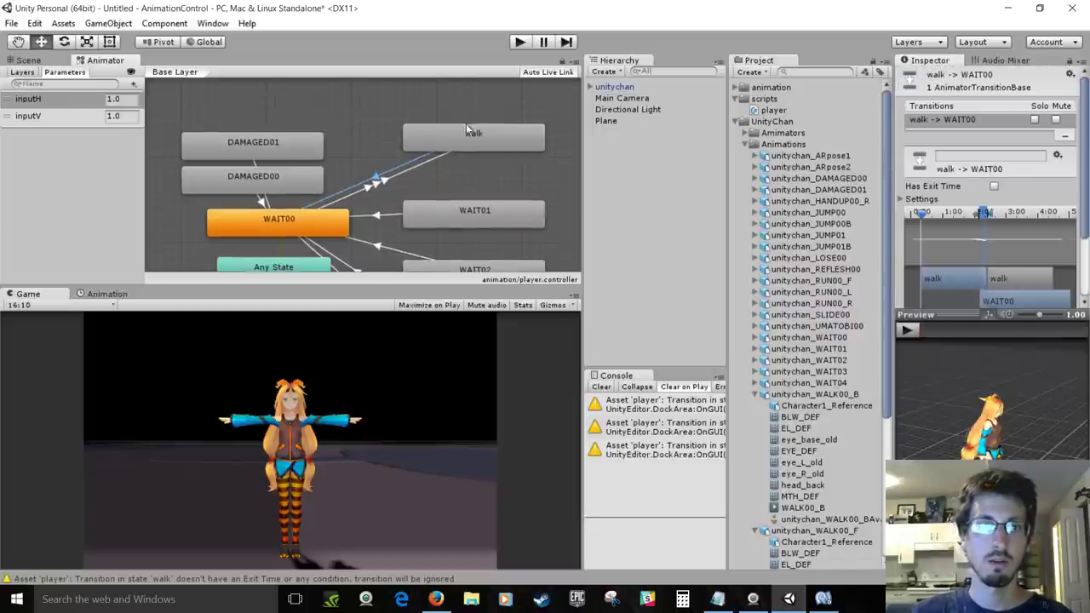
left_click(288, 217)
left_click(466, 183)
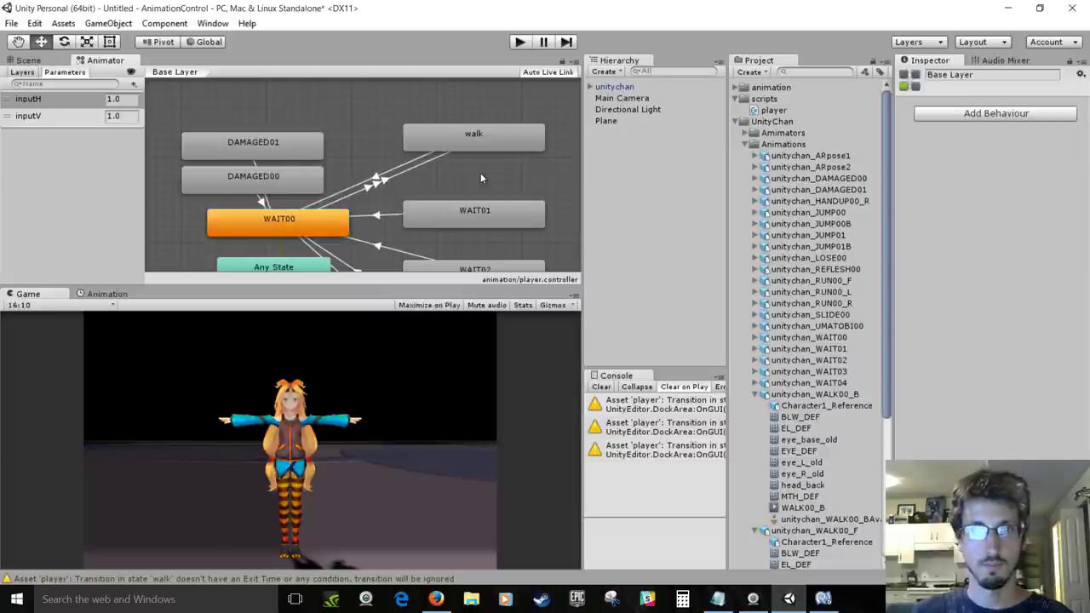
left_click(519, 42)
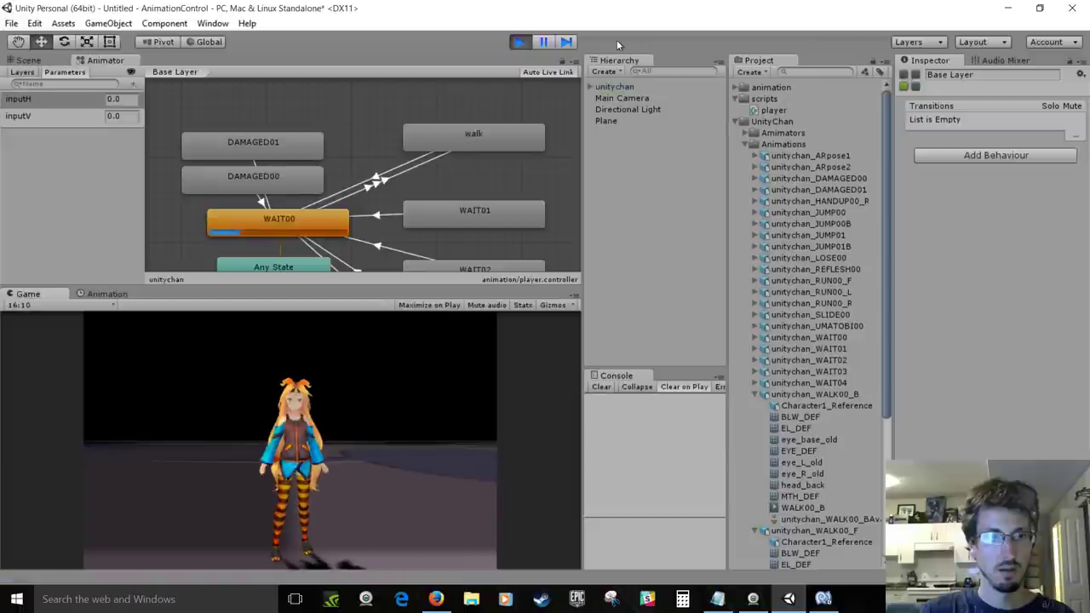
- Drive Unity-chan forward and backward with W/S while watching the walk blend tree, then stop playback
key("w")
key("s")
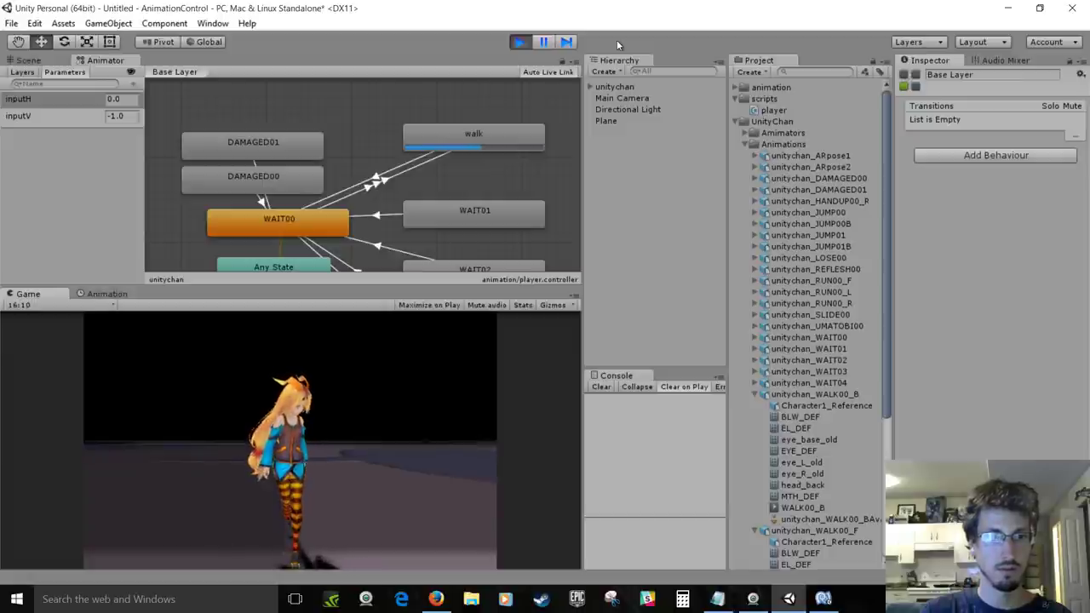
key("s")
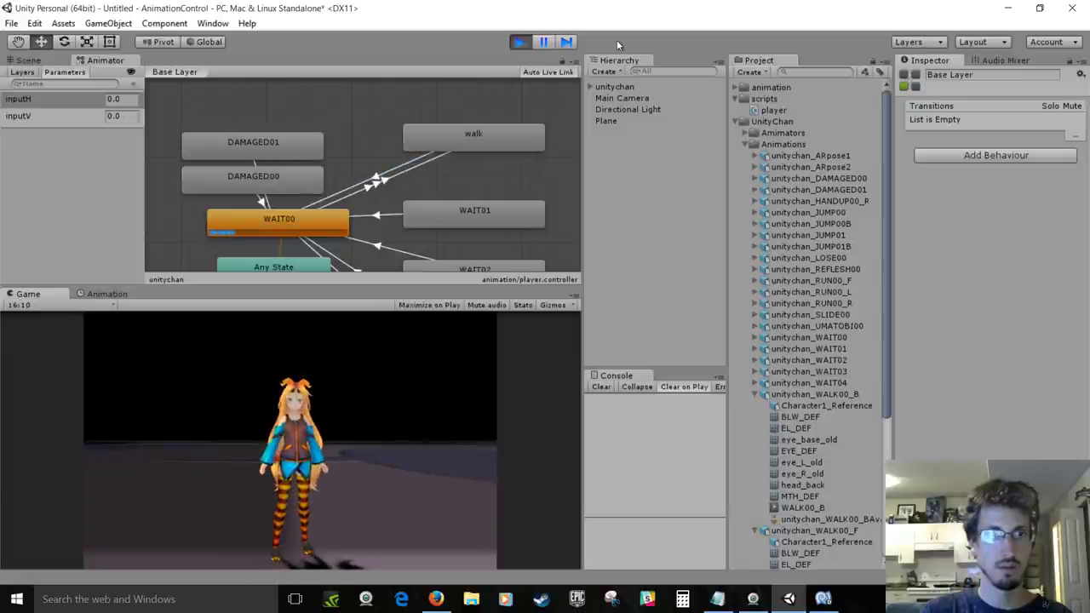
double_click(479, 134)
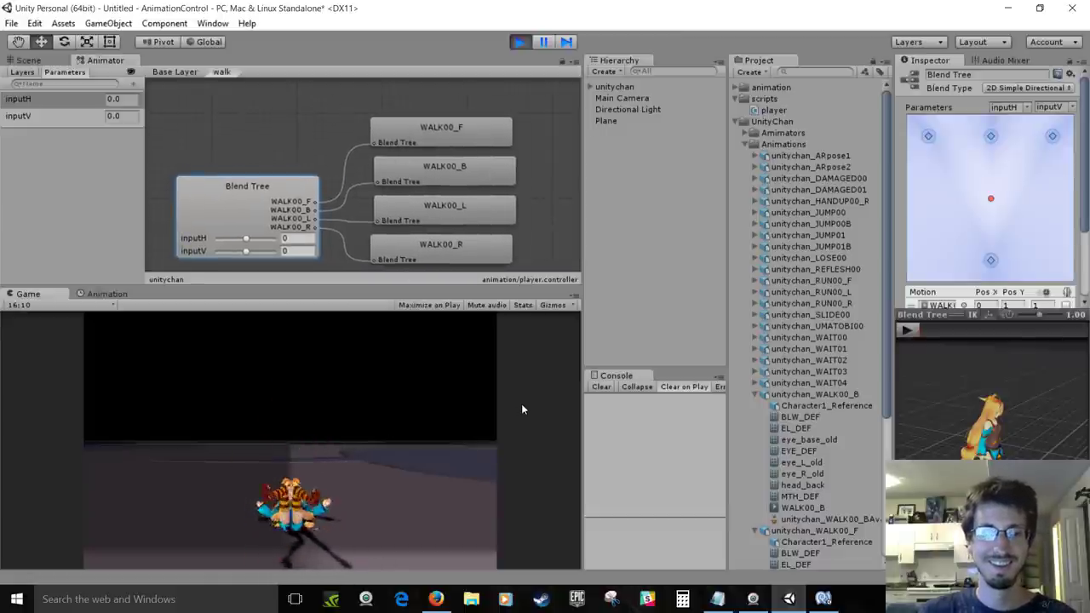
key("w")
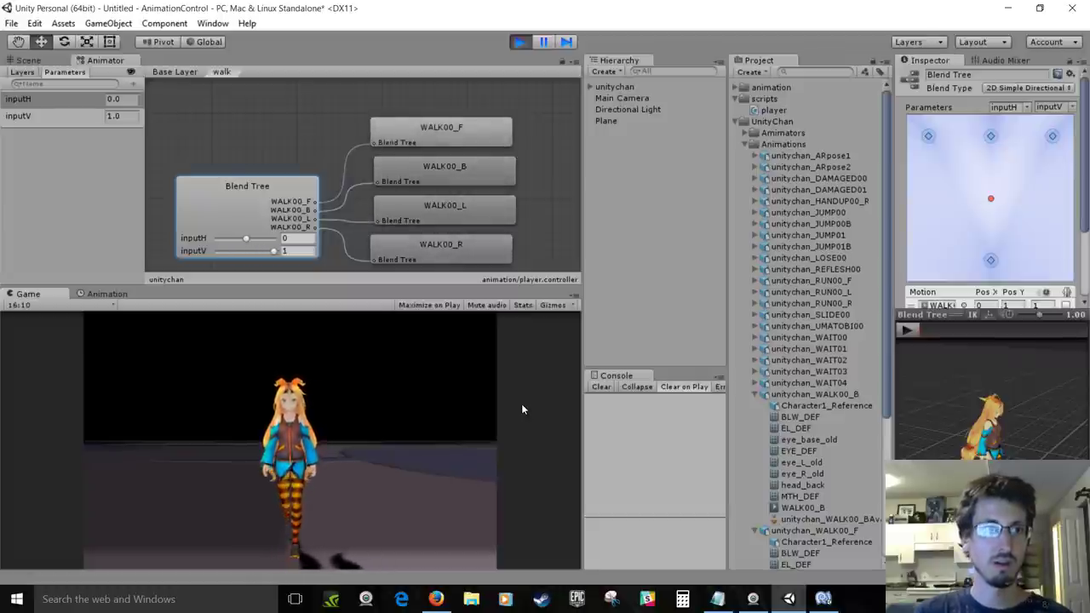
key("s")
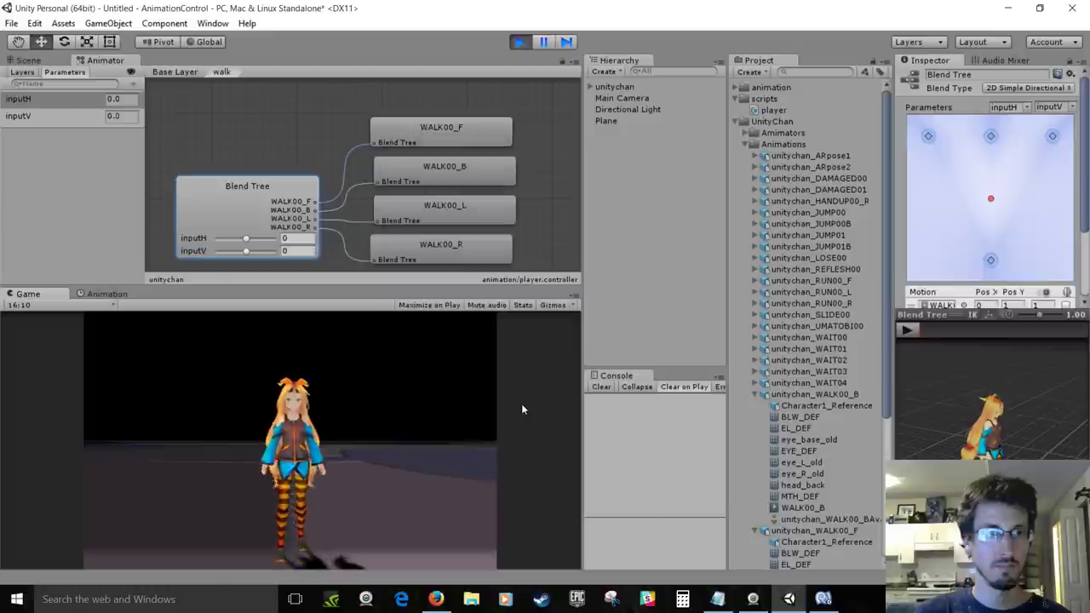
key("w")
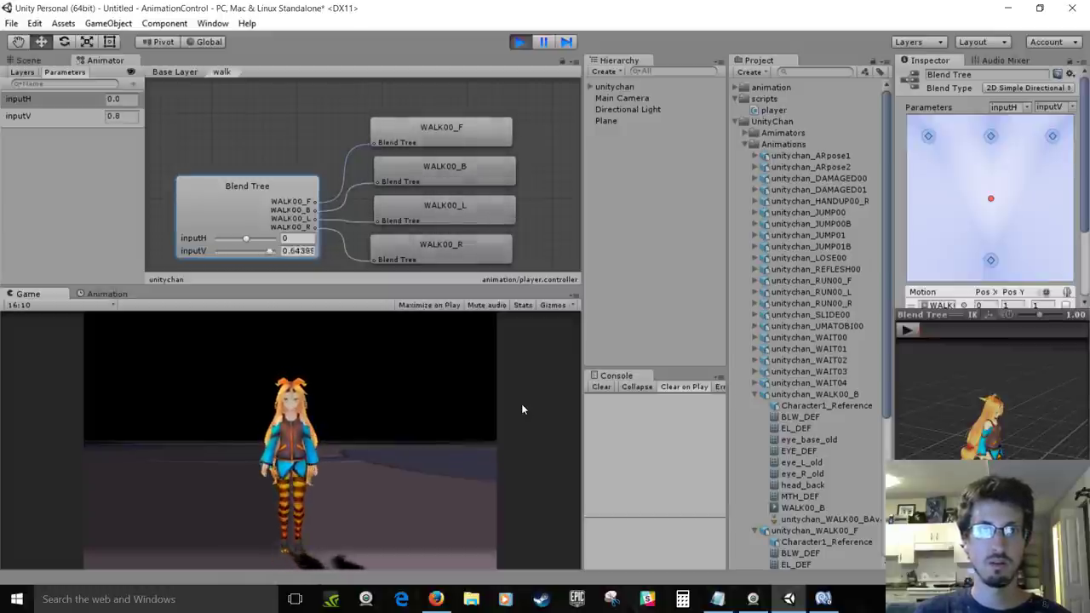
key("s")
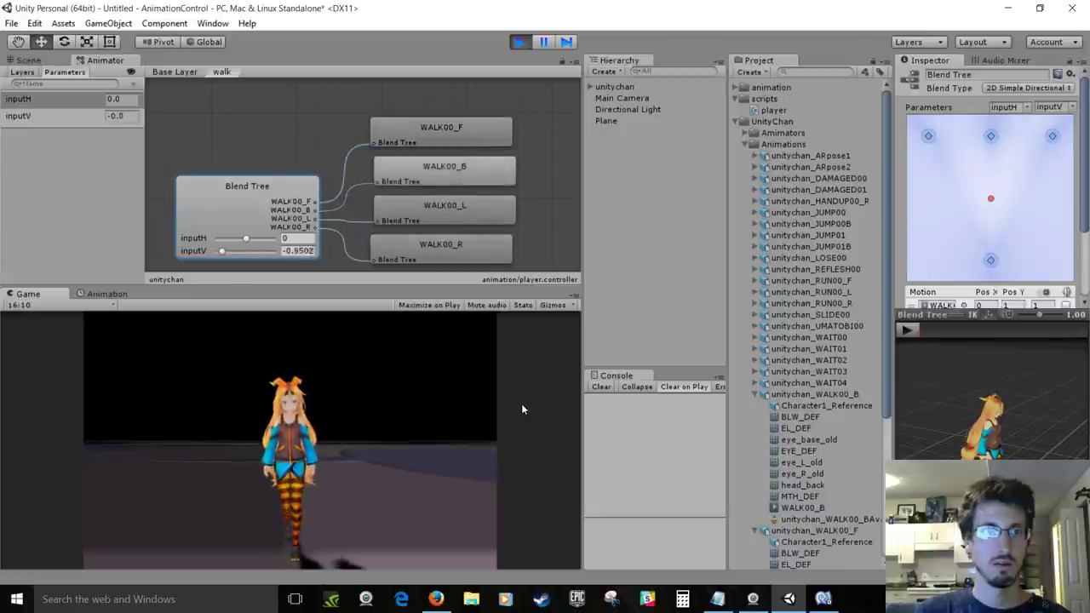
key("w")
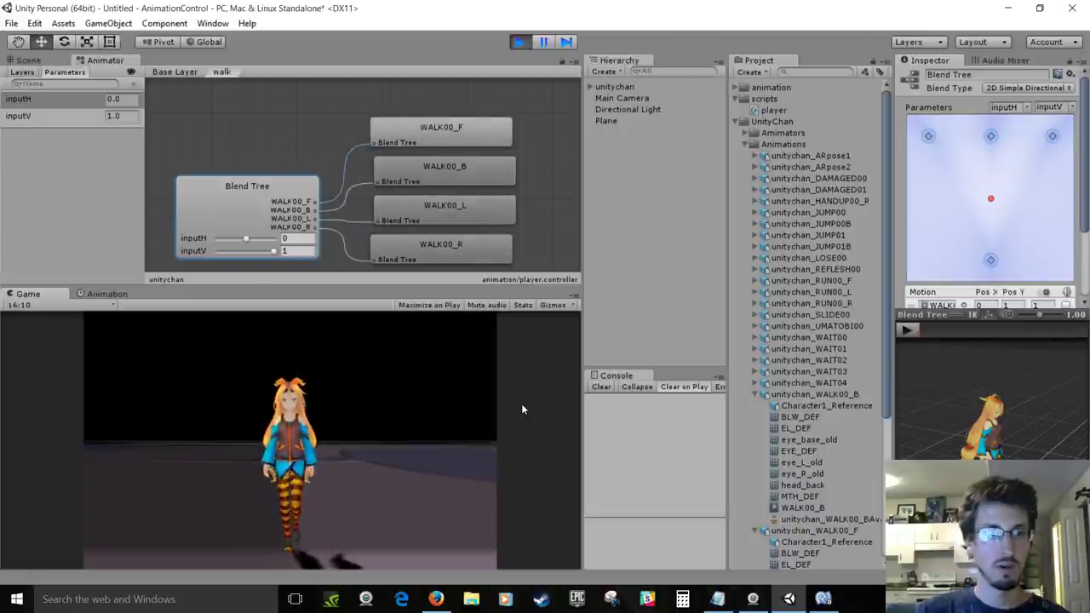
left_click(174, 71)
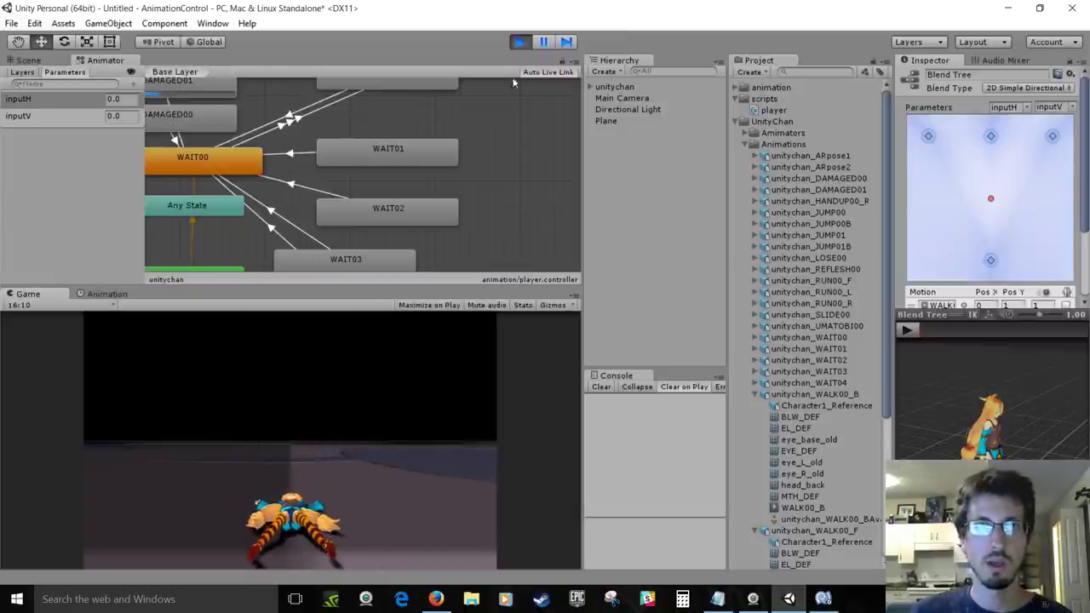
left_click(527, 43)
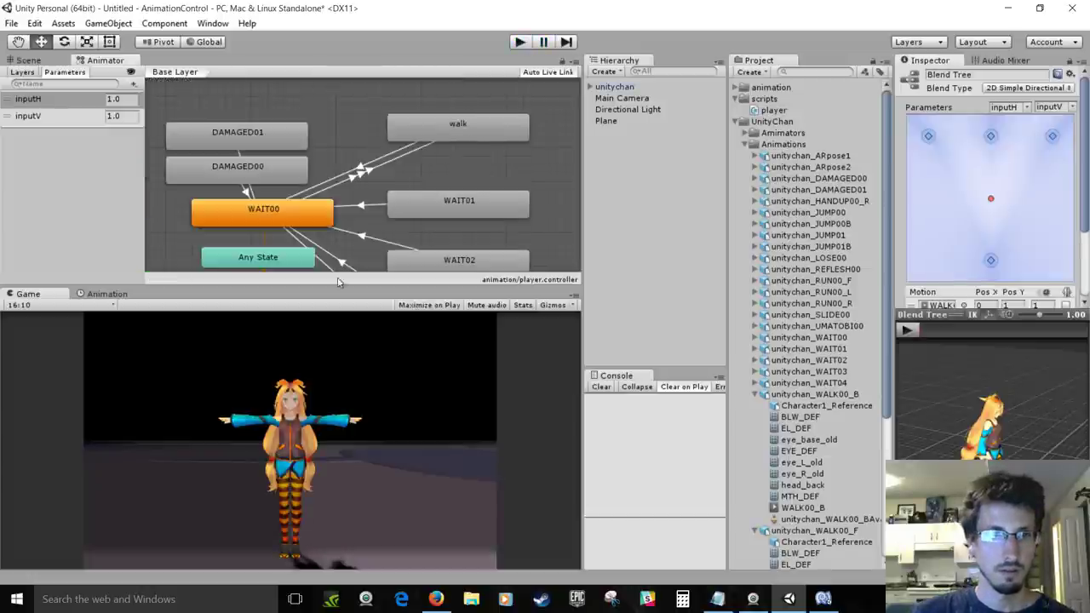
- Drag Main Camera under unitychan in the Hierarchy, collapse unitychan, and select it
left_click(609, 145)
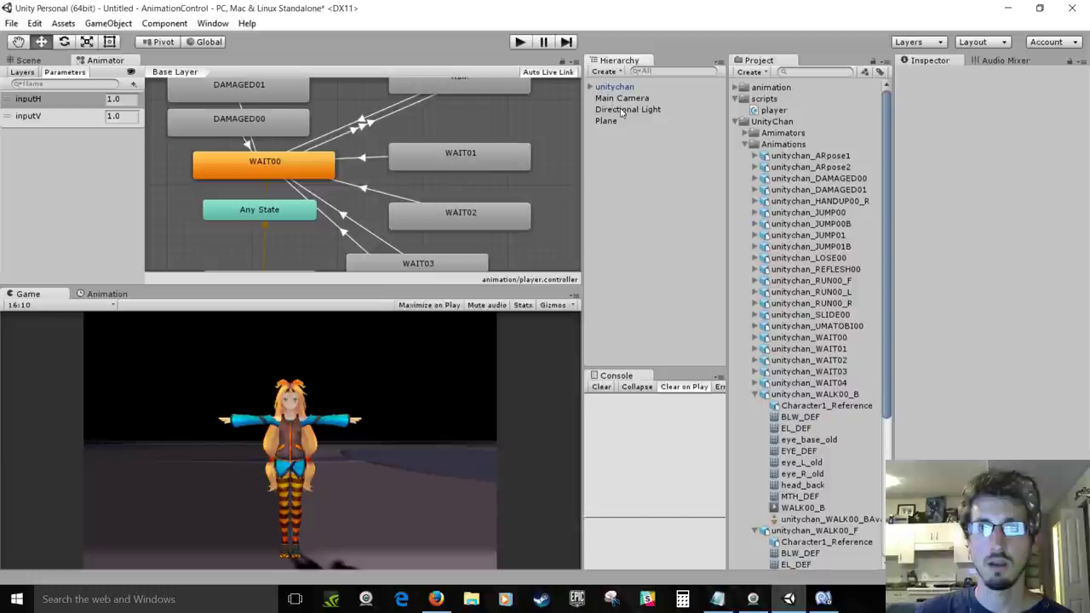
mouse_move(620, 103)
left_mouse_down()
mouse_move(635, 89)
mouse_move(626, 89)
left_mouse_up()
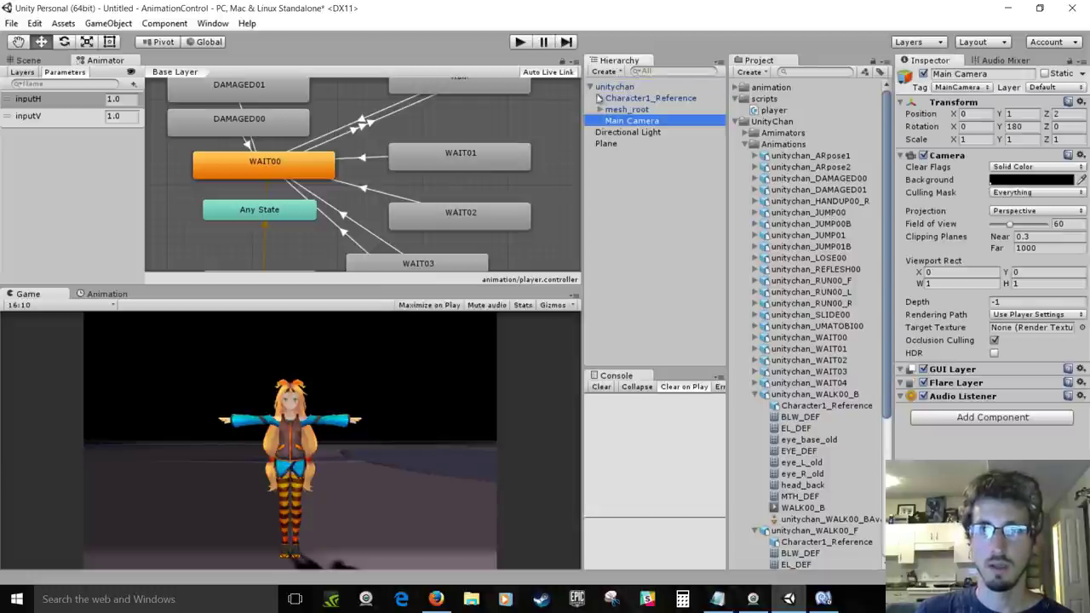
left_click(590, 86)
left_click(627, 139)
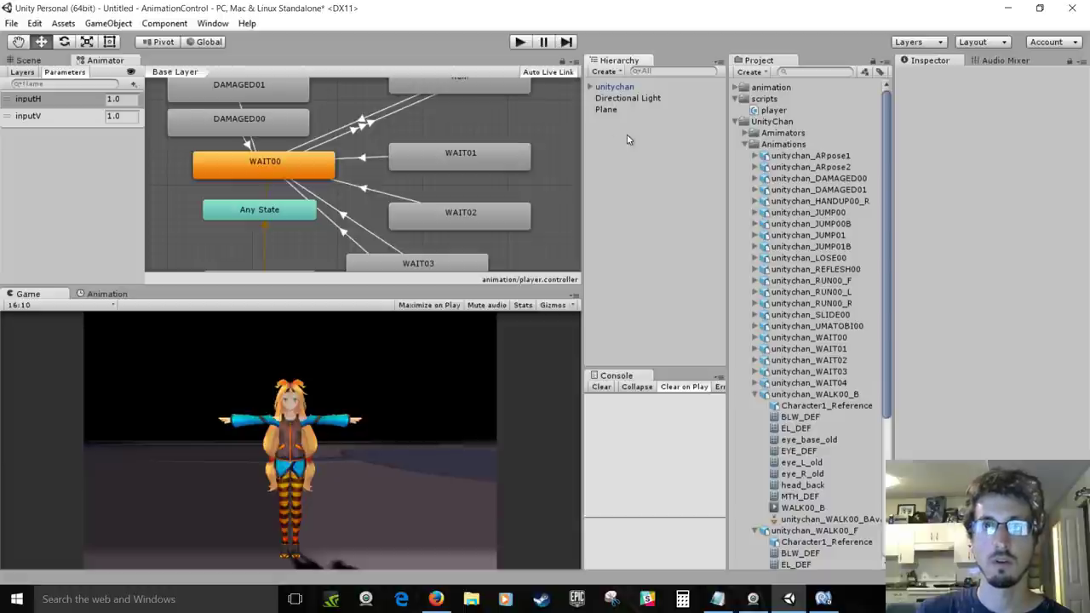
left_click(629, 89)
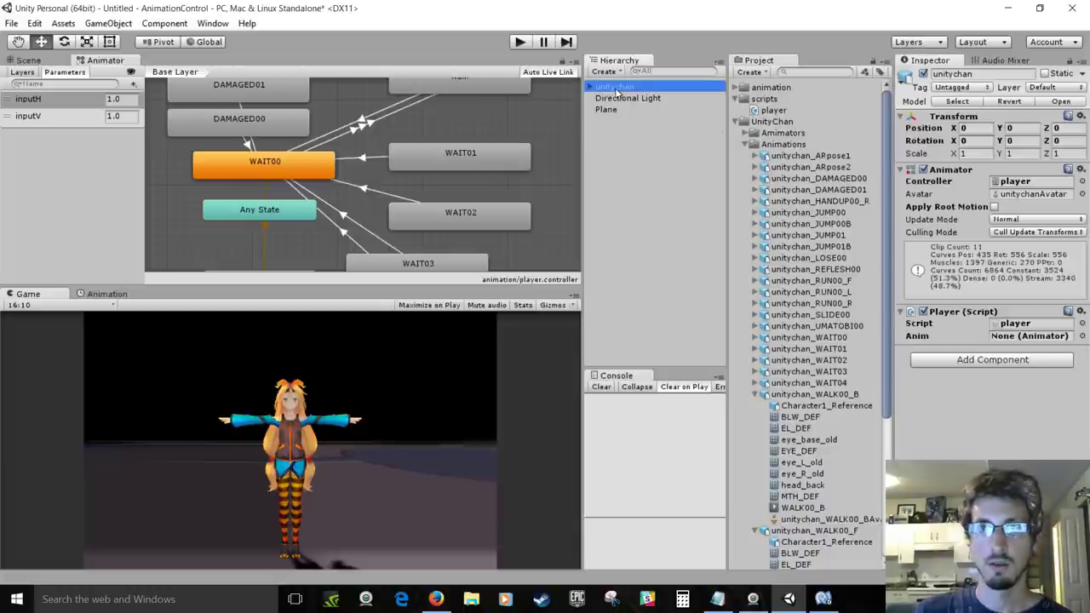
- Add a Rigidbody to unitychan with Use Gravity turned off
left_click(975, 361)
left_click(955, 204)
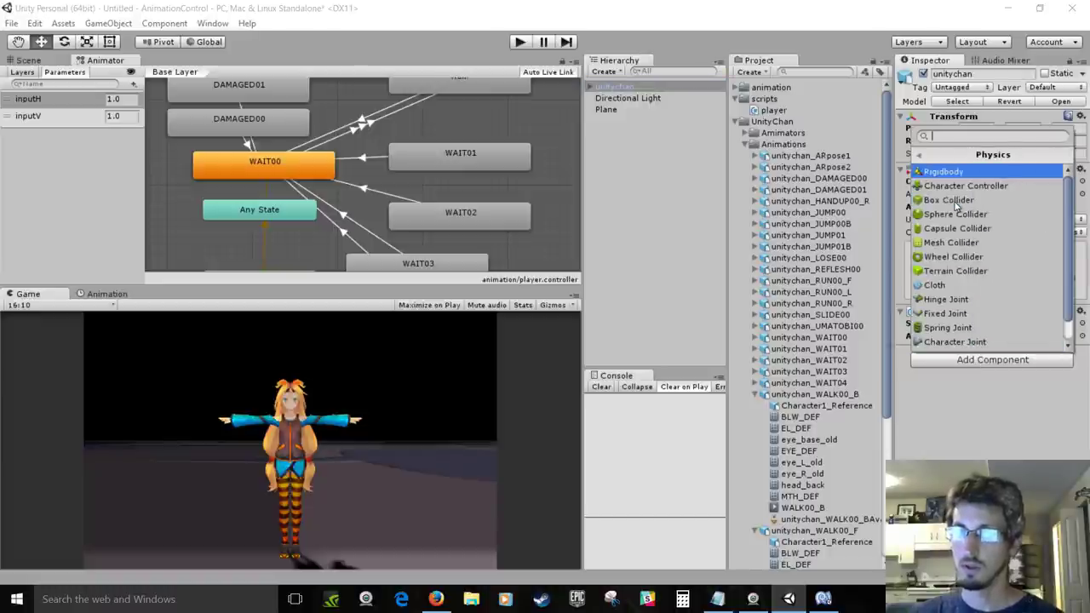
left_click(953, 173)
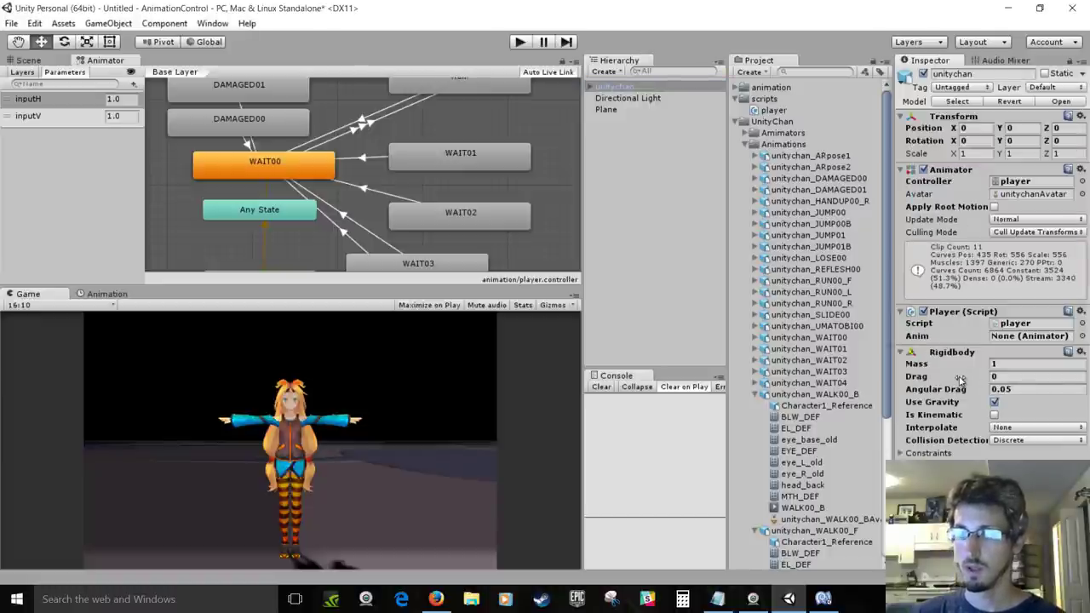
left_click(995, 402)
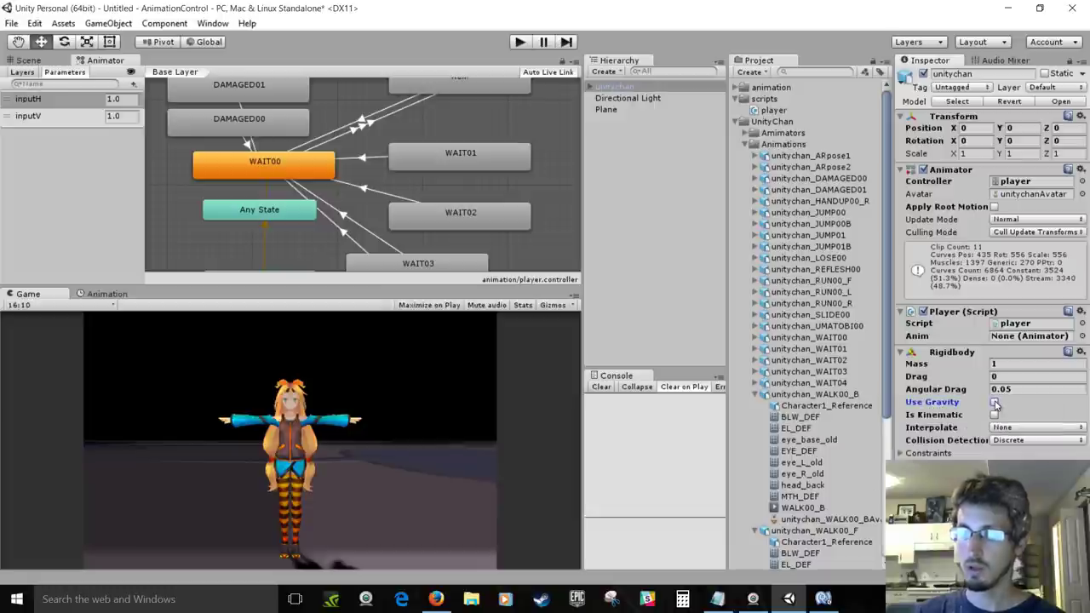
- Freeze the Rigidbody's rotation on X, Y and Z, then return to player.cs
left_click(901, 454)
left_click(900, 453)
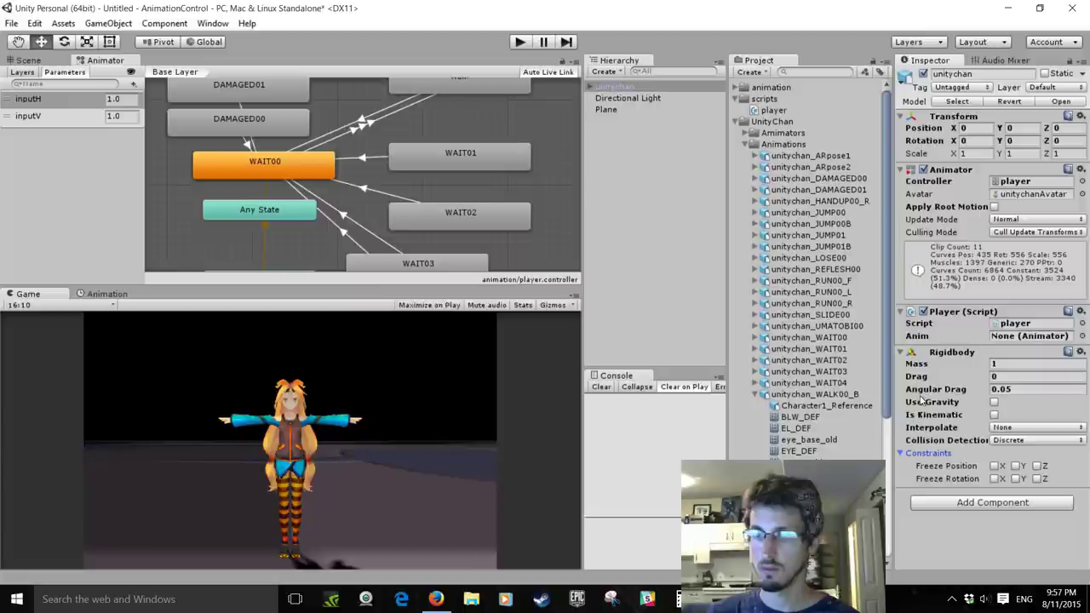
left_click(994, 478)
left_click(1016, 479)
left_click(1038, 479)
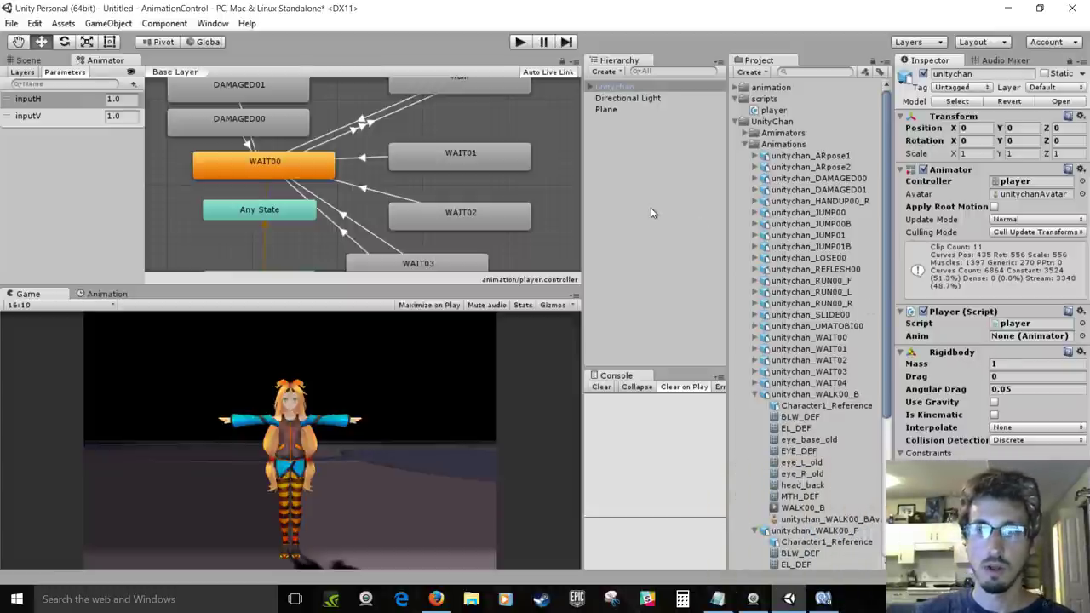
left_click(826, 600)
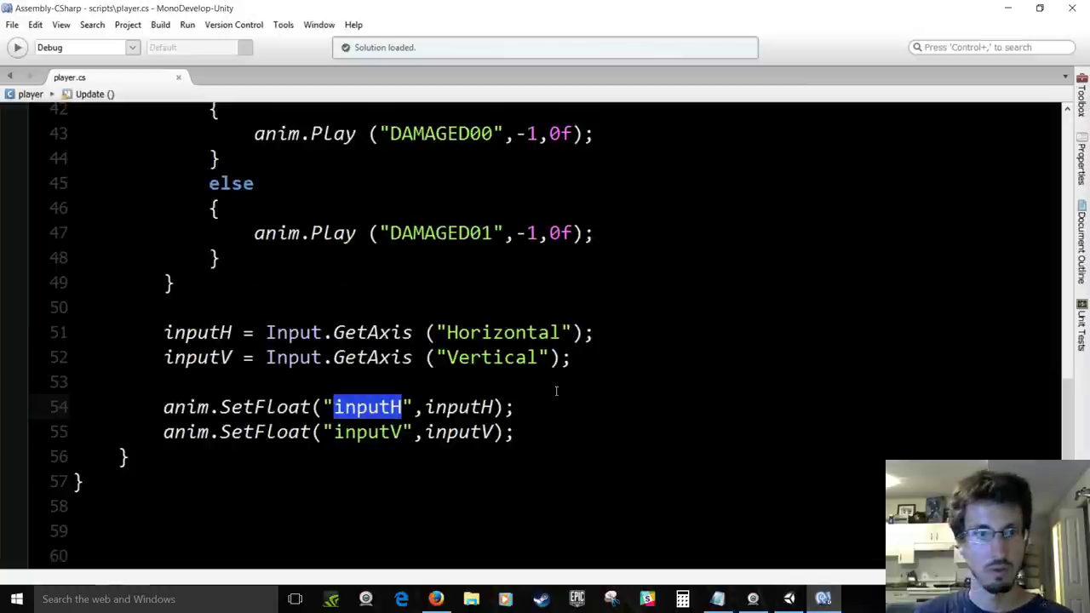
- Declare a 'public Rigidbody rbody;' field under the anim field in player.cs
scroll(575, 396, "up", 7)
scroll(575, 396, "up", 6)
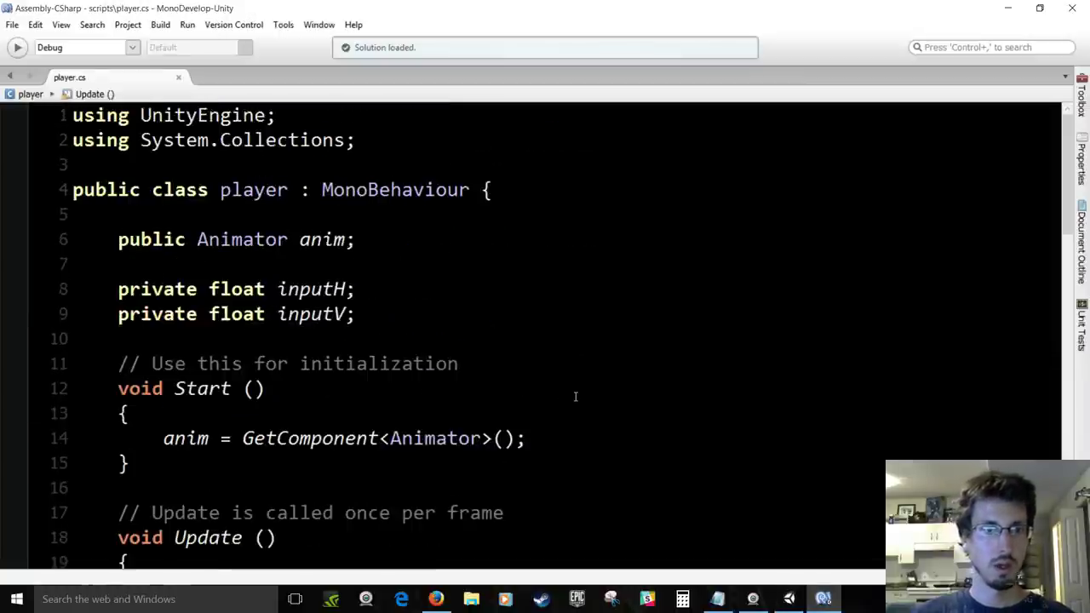
left_click(378, 243)
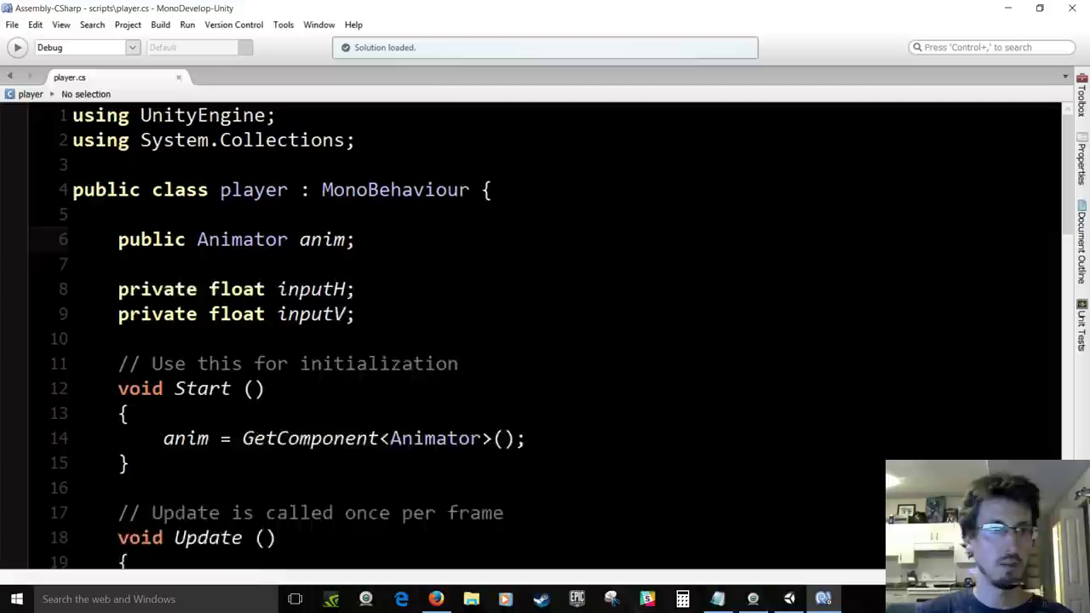
key("Return")
type("public Rigi")
key("Return")
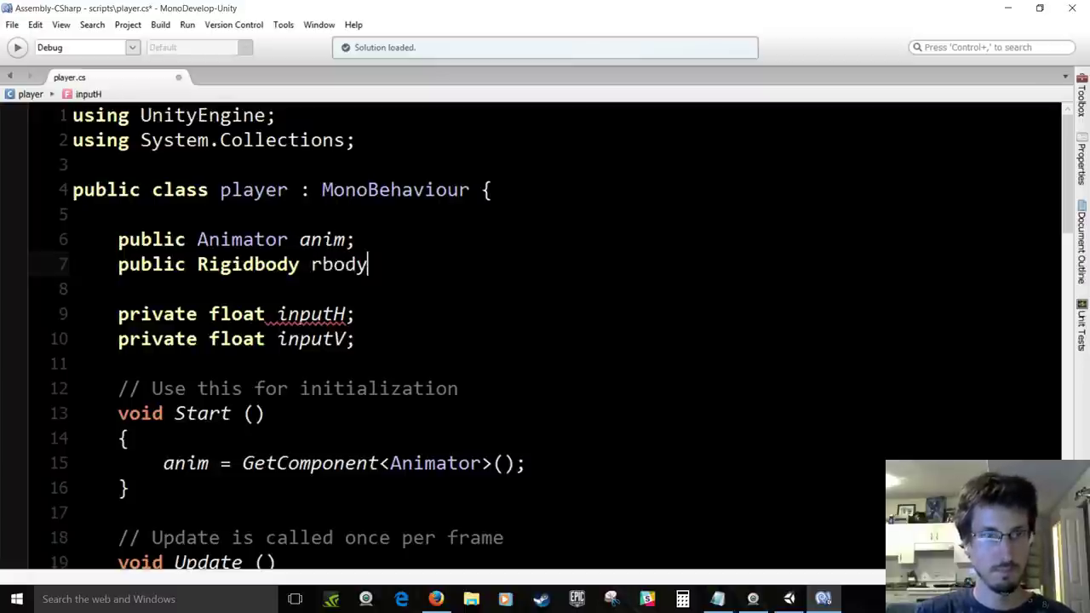
type(";")
- Assign 'rbody = GetComponent<Rigidbody>();' in Start() and save player.cs
left_click(540, 465)
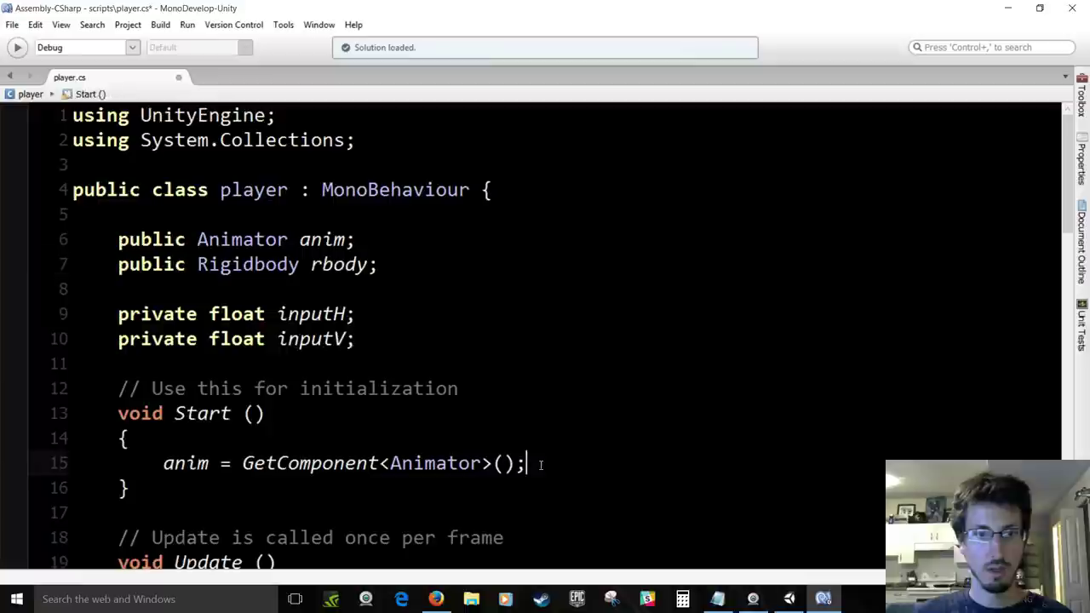
key("Return")
type("rbody = Get")
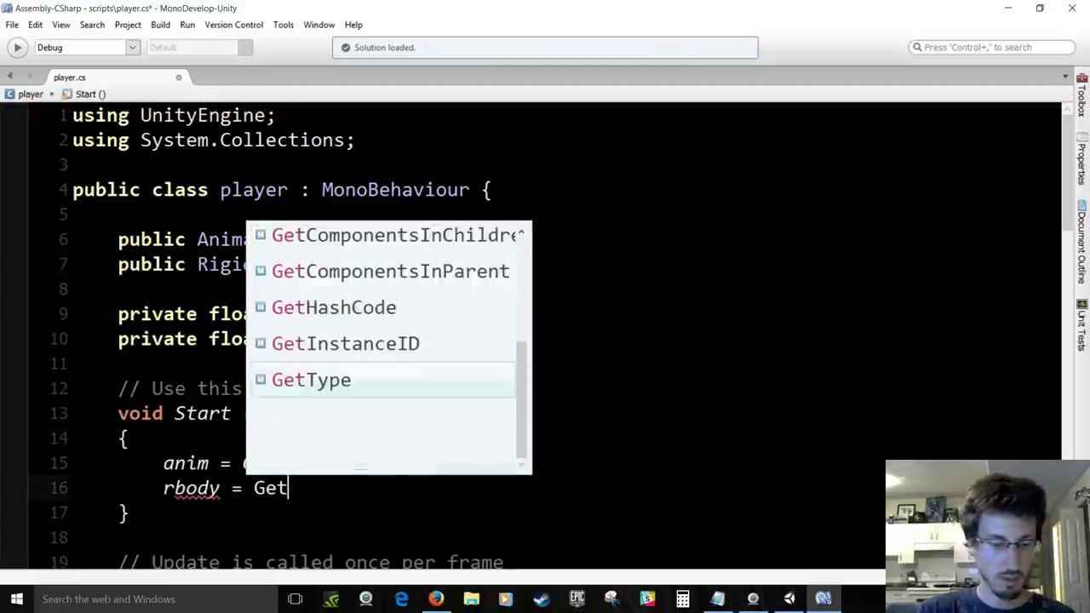
type("C")
key("Return")
type("<")
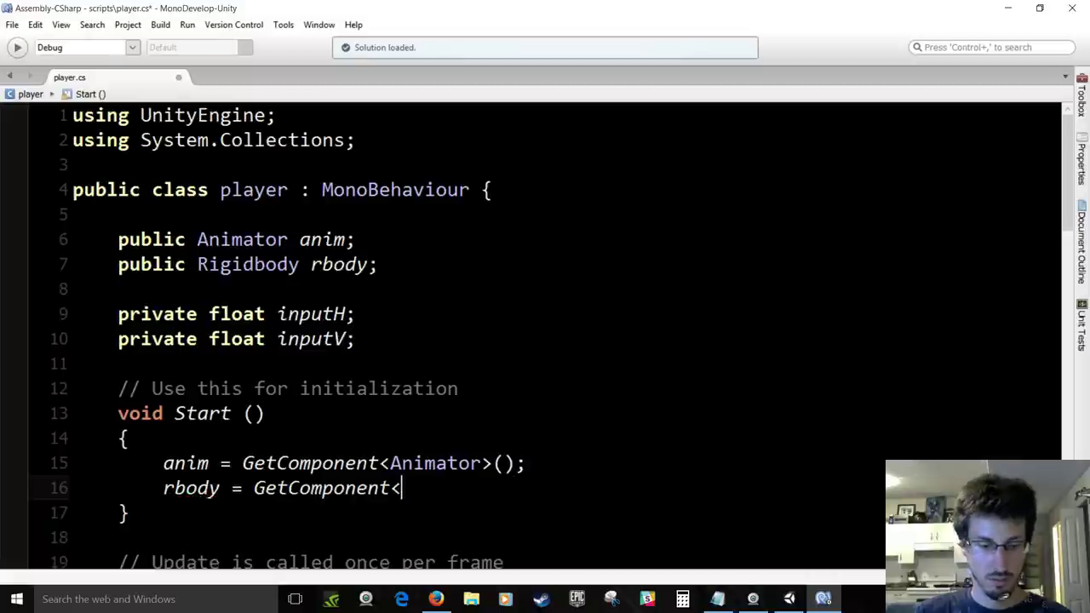
type("RI")
key("Up")
key("Up")
left_click(465, 254)
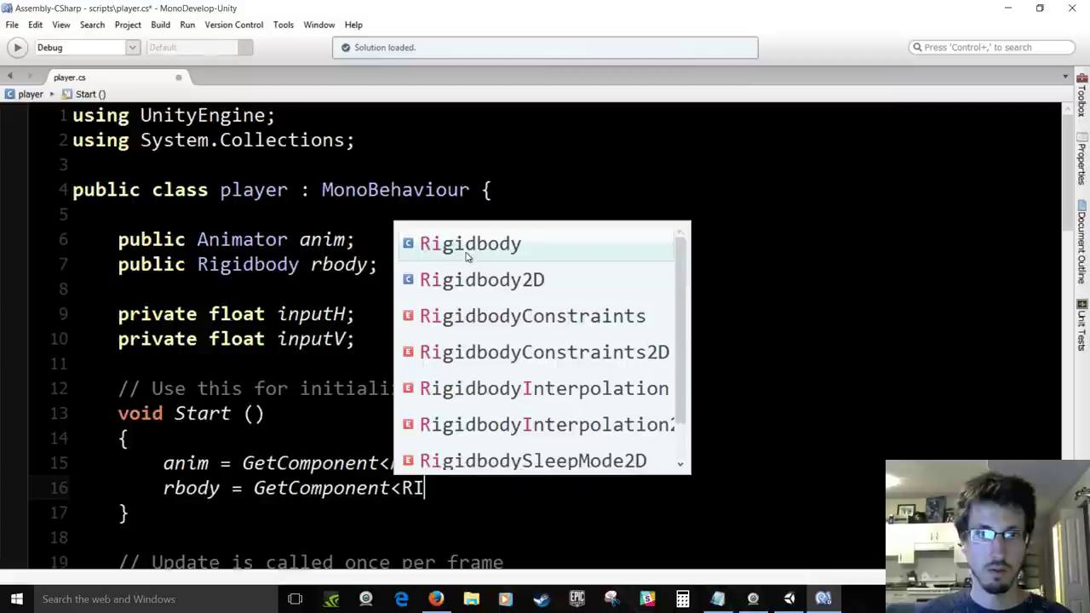
key("Return")
type(">();")
key("ctrl+s")
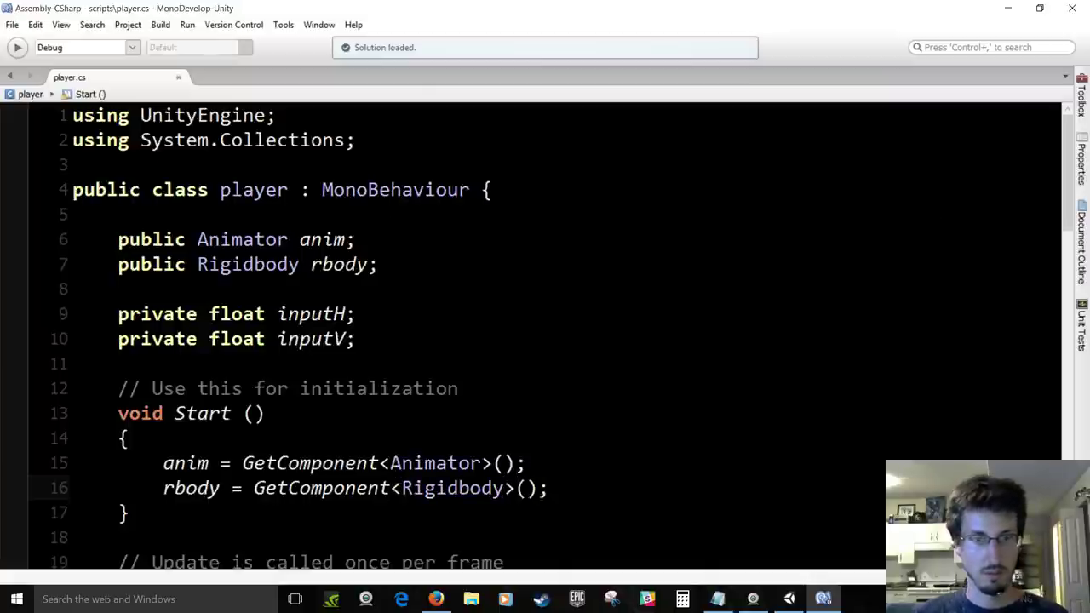
scroll(550, 380, "down", 2)
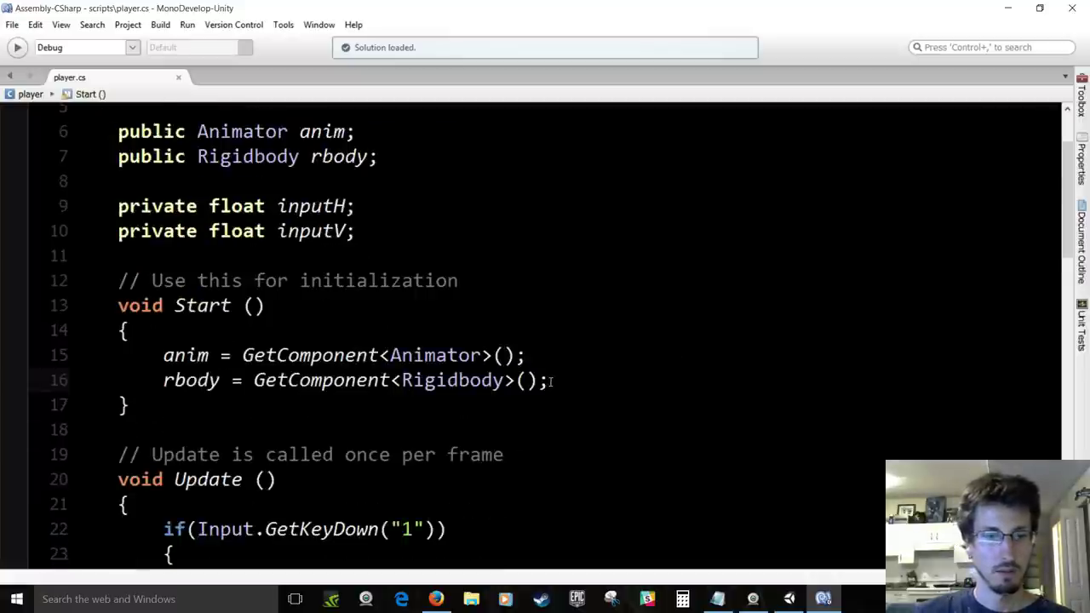
- Add 'float moveX = inputH*20f*Time.deltaTime;' below the SetFloat calls in Update()
scroll(550, 380, "down", 3)
scroll(550, 380, "down", 7)
scroll(550, 380, "down", 4)
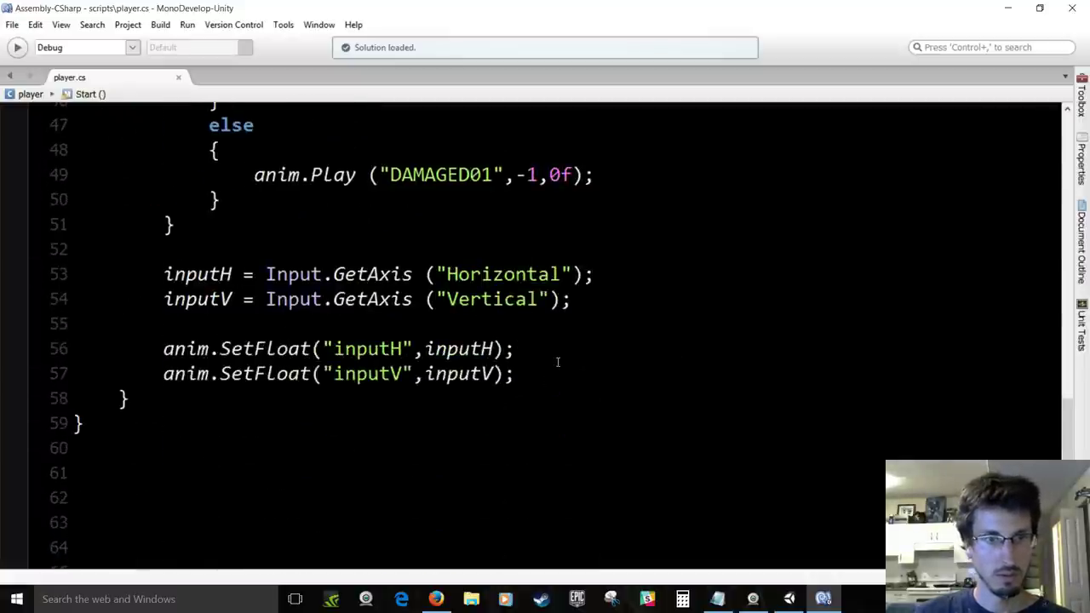
scroll(558, 362, "up", 1)
left_click(546, 428)
key("Return")
key("Return")
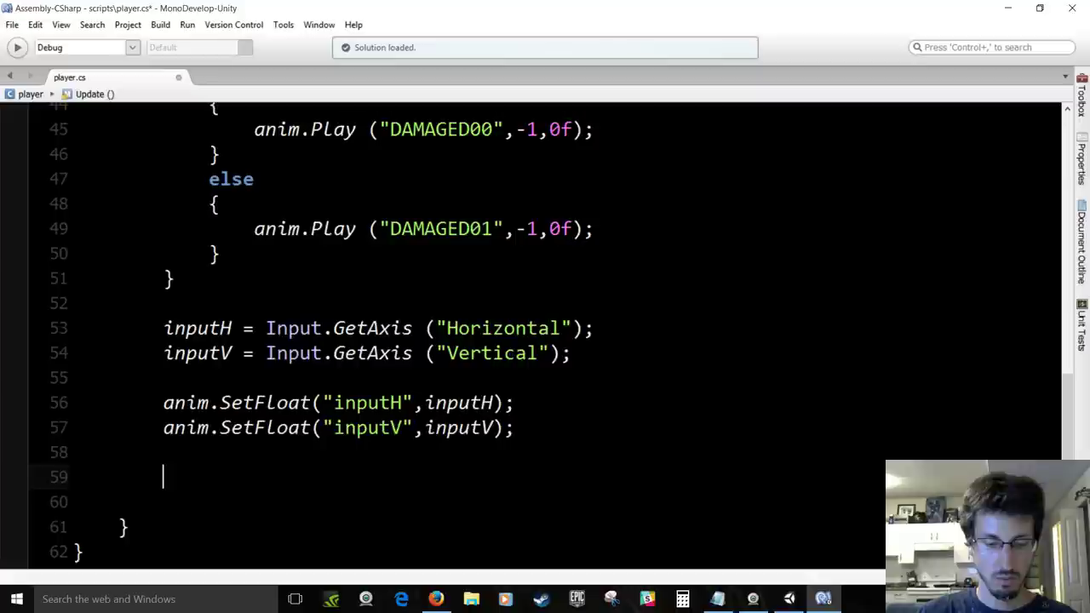
type("float moveX")
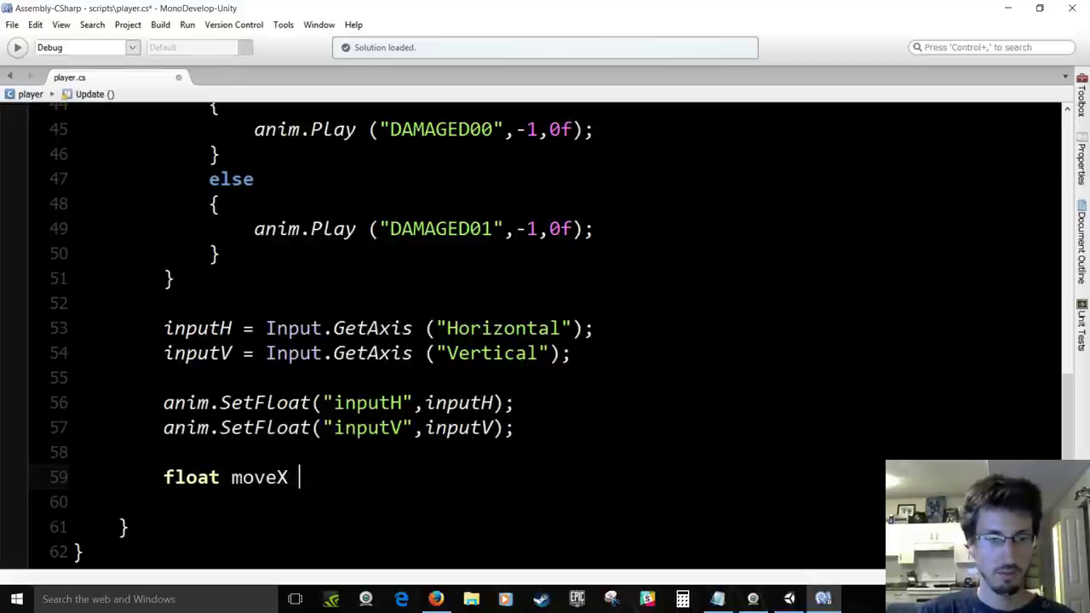
type("= ")
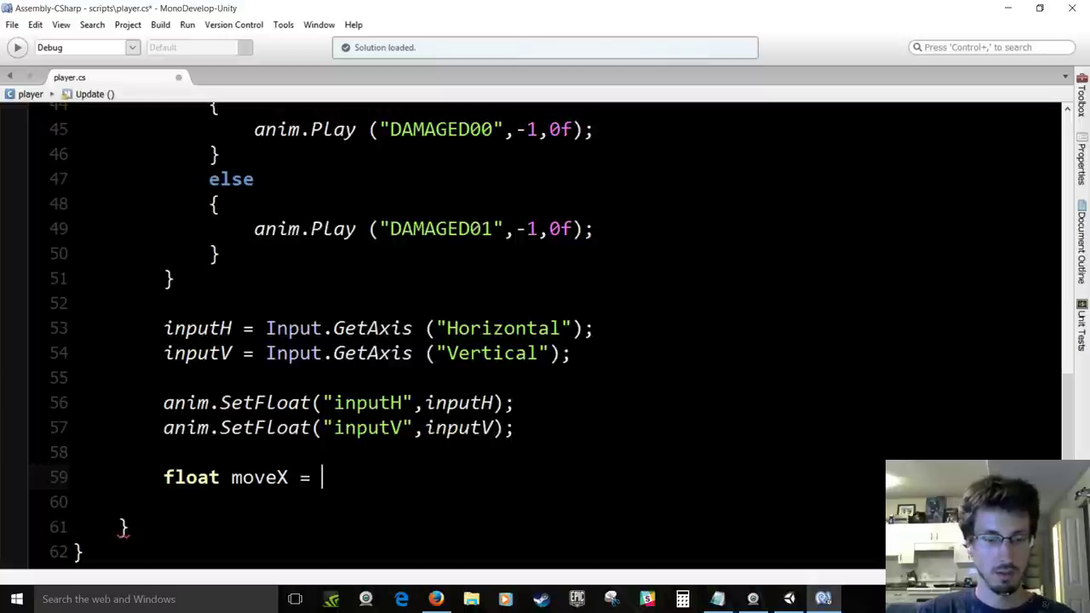
type("input")
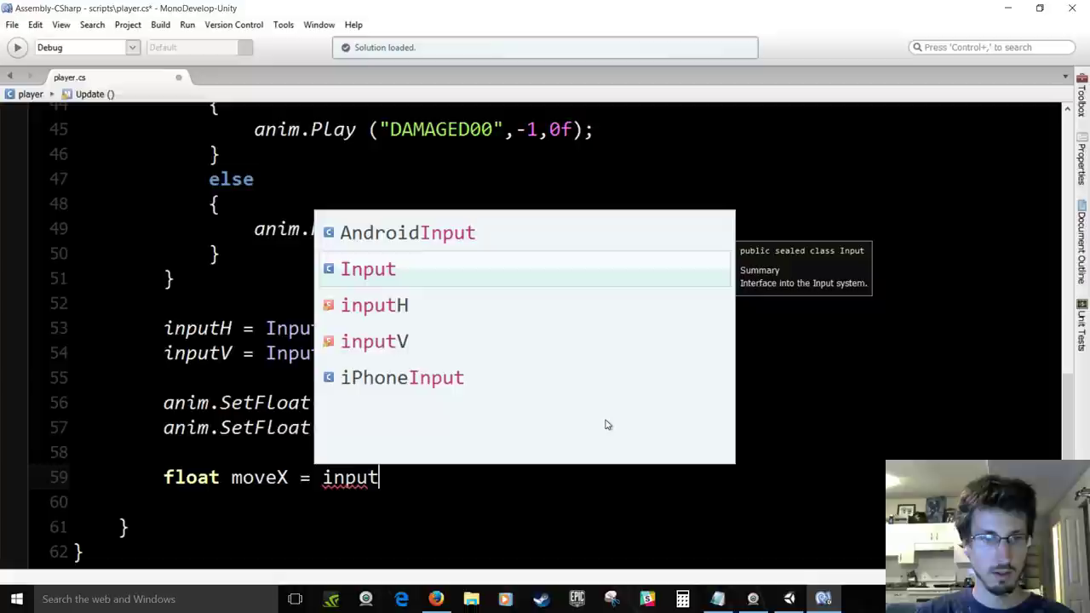
type("J")
key("BackSpace")
type("H")
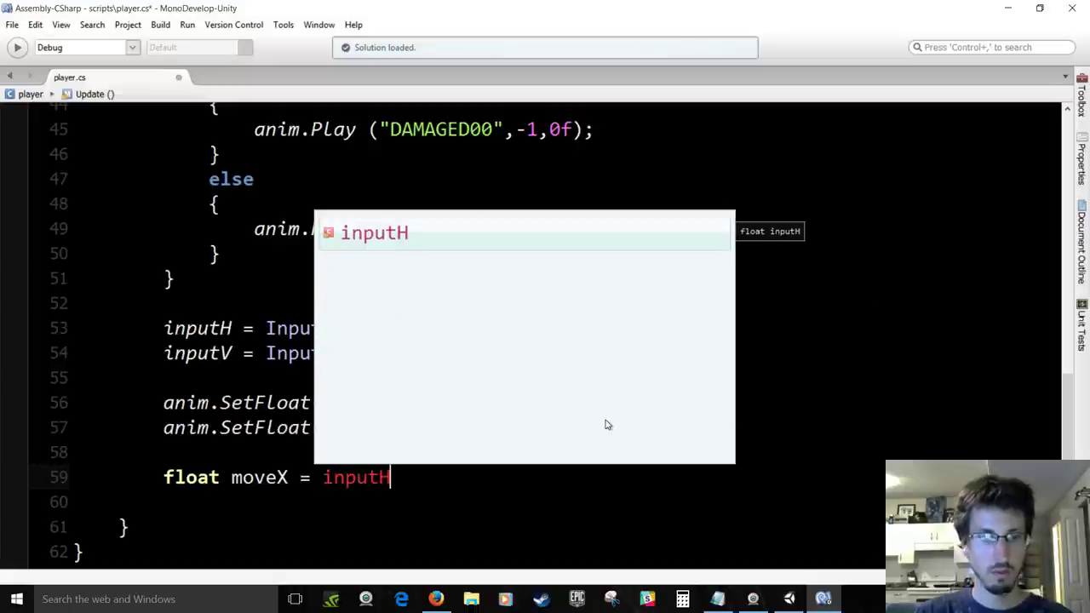
type("*")
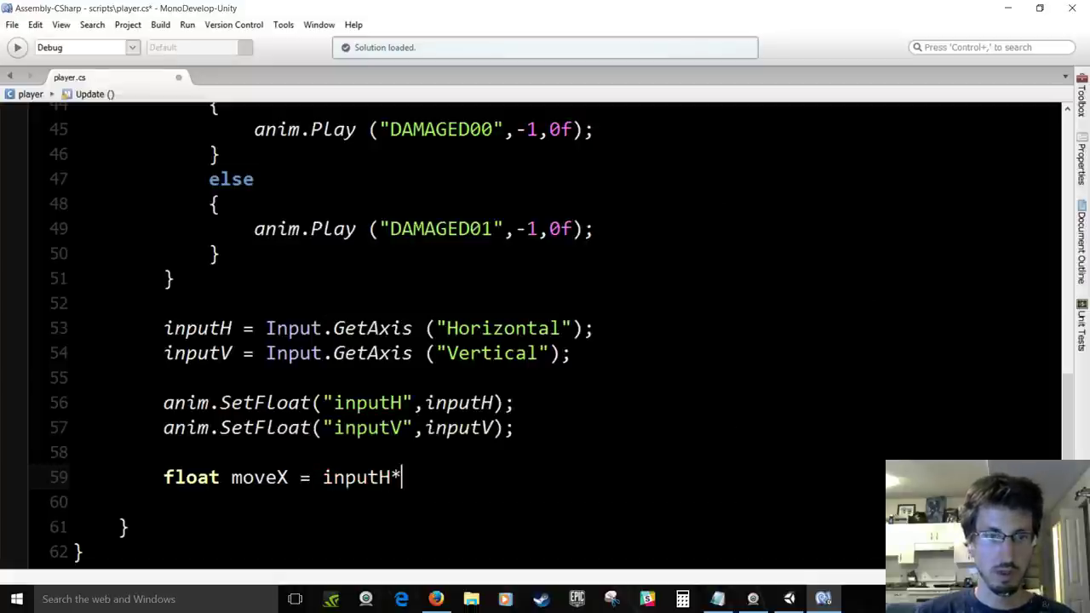
type("20f")
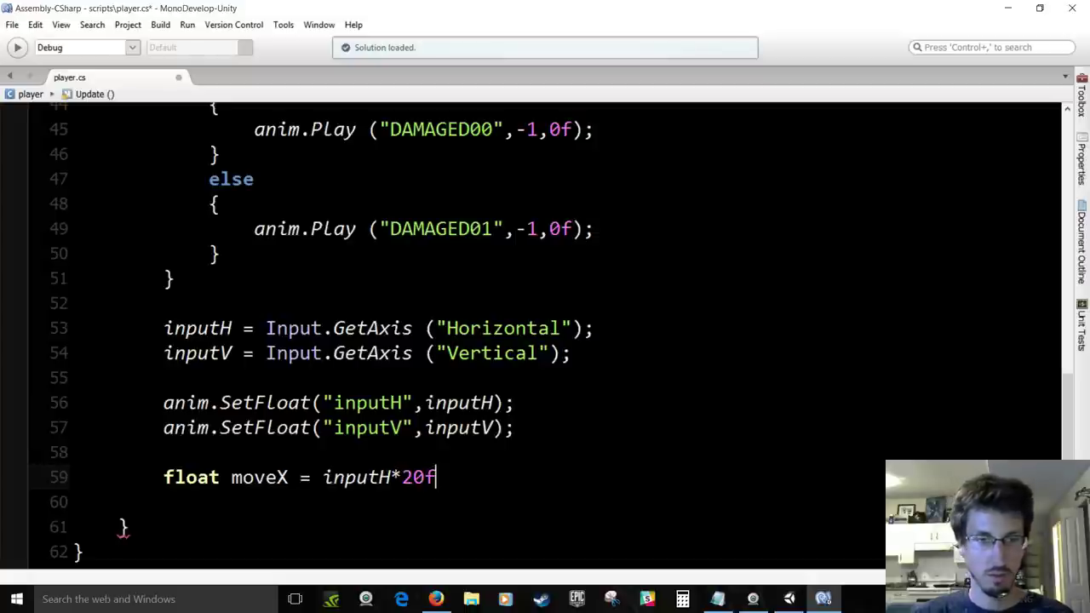
type("*Time/")
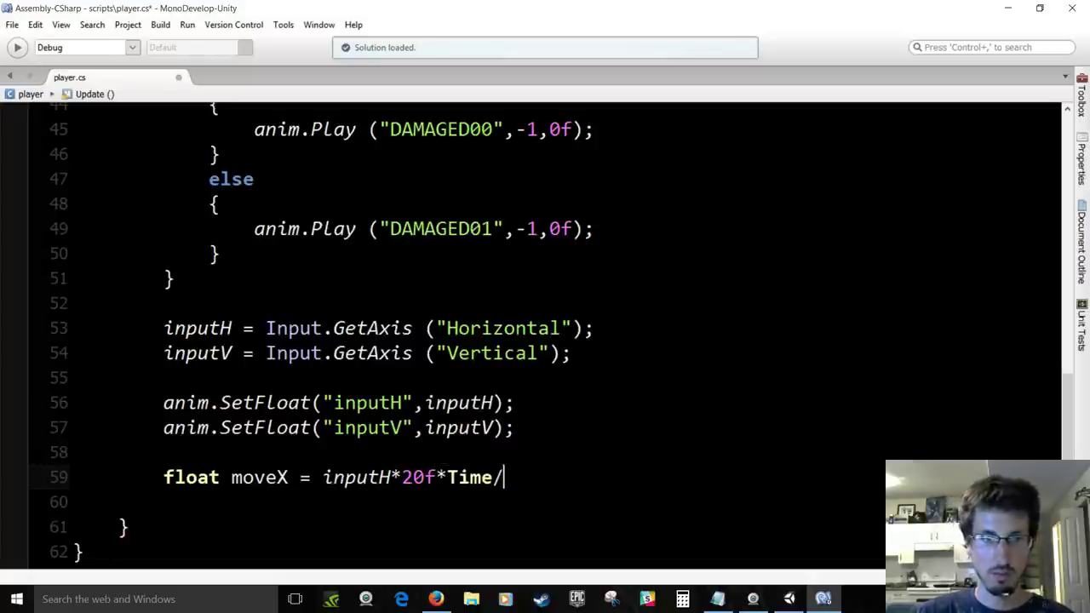
key("BackSpace")
type(".de")
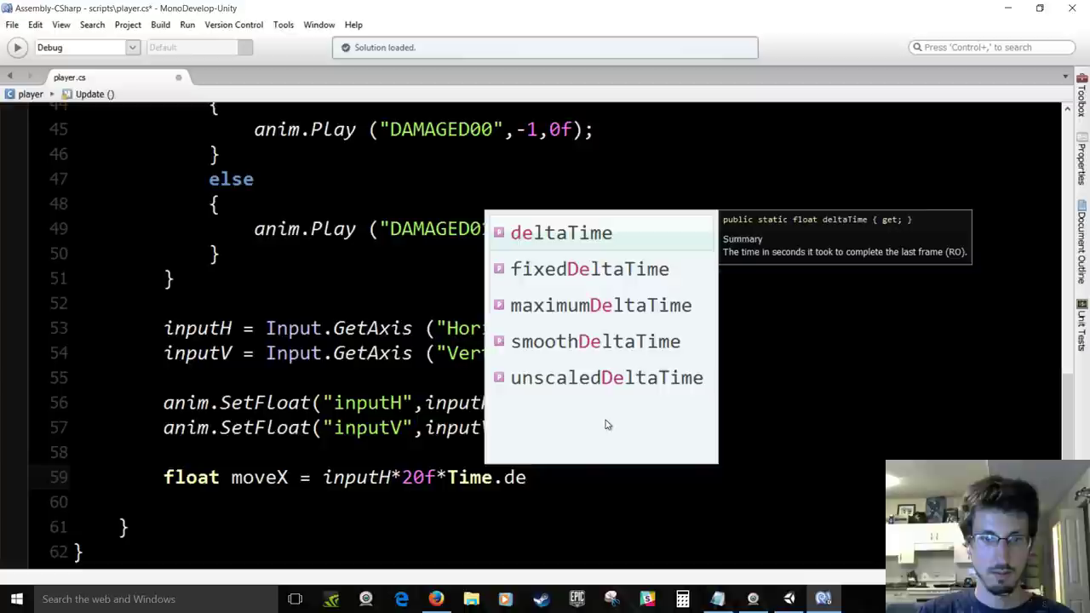
type("ltaTime")
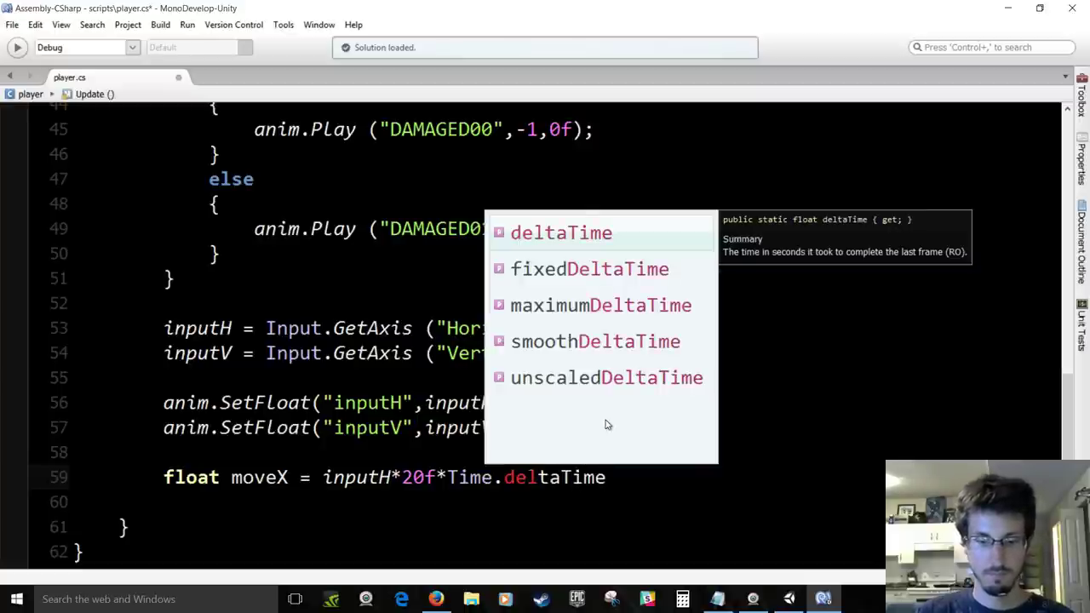
type(";")
key("Return")
- Add 'float moveZ = inputV*50f*Time.deltaTime;', save, and review the 20f and 50f multipliers
type("float mov")
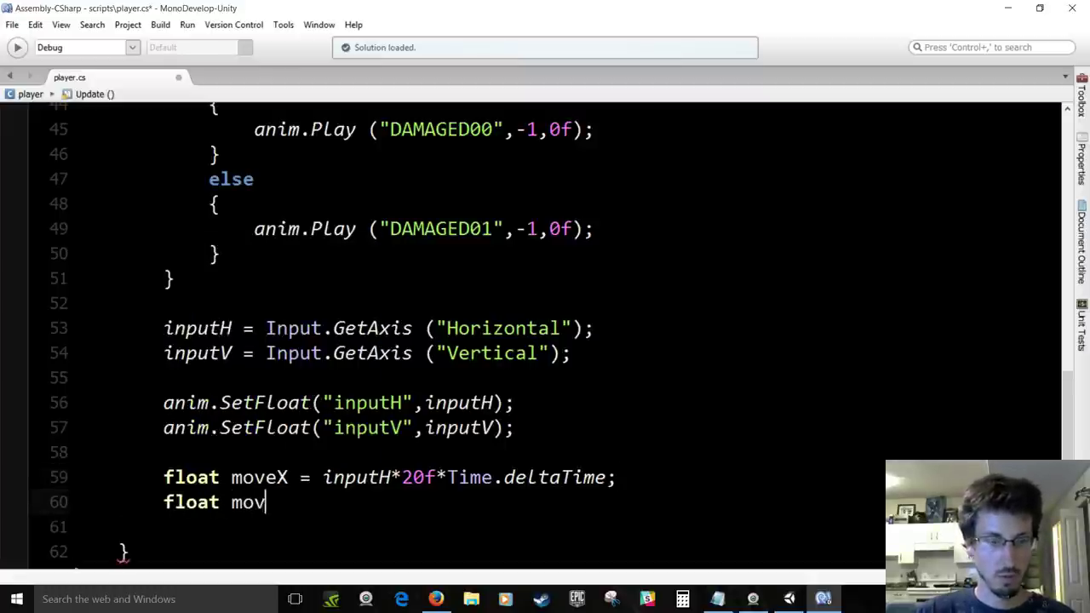
type("eZ = input")
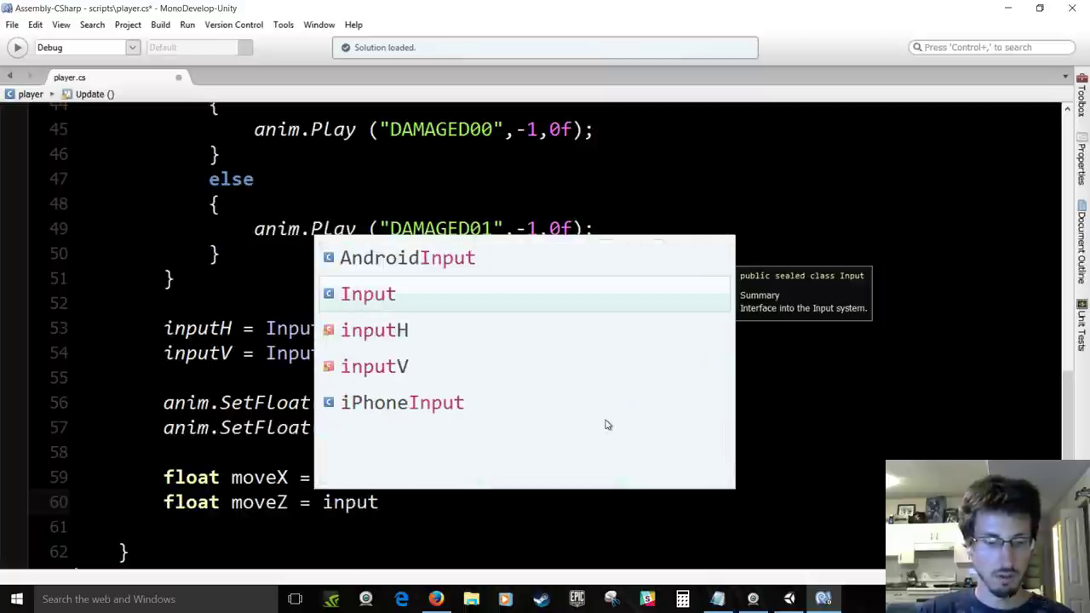
type("V")
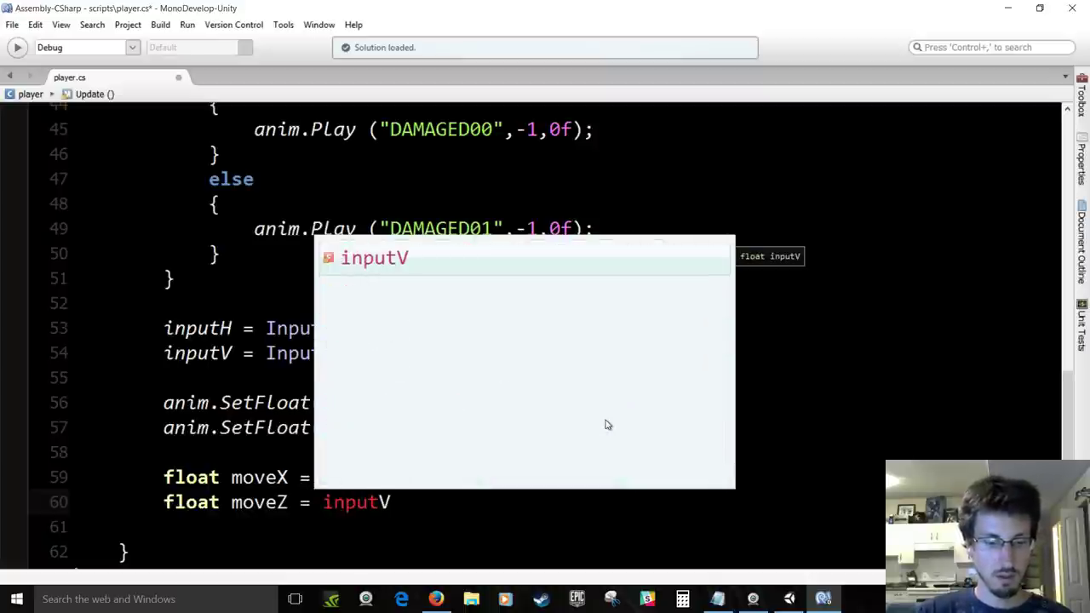
type("*50f*")
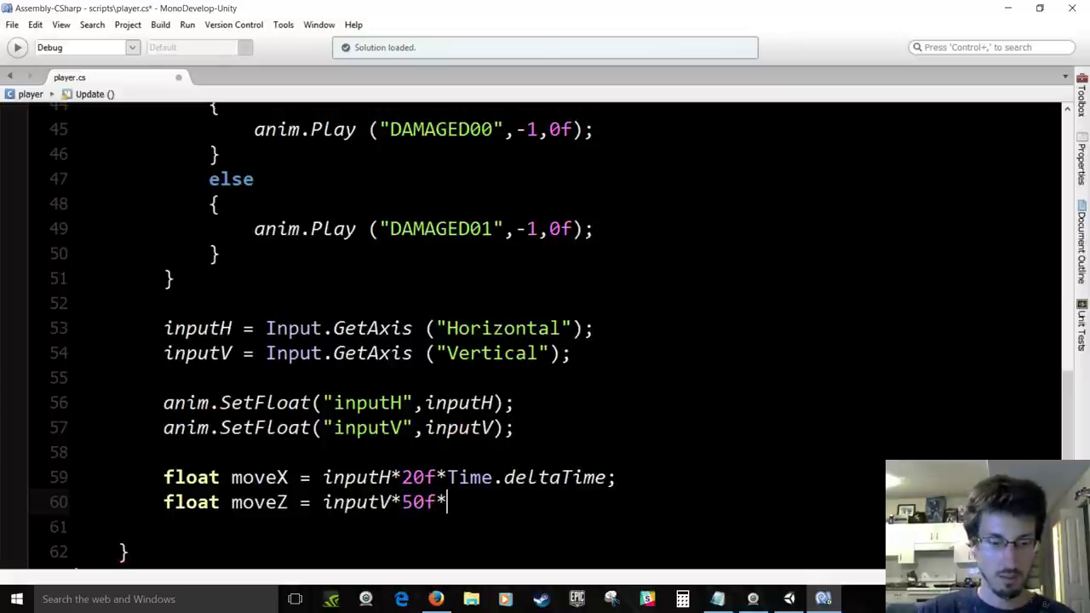
type("Time")
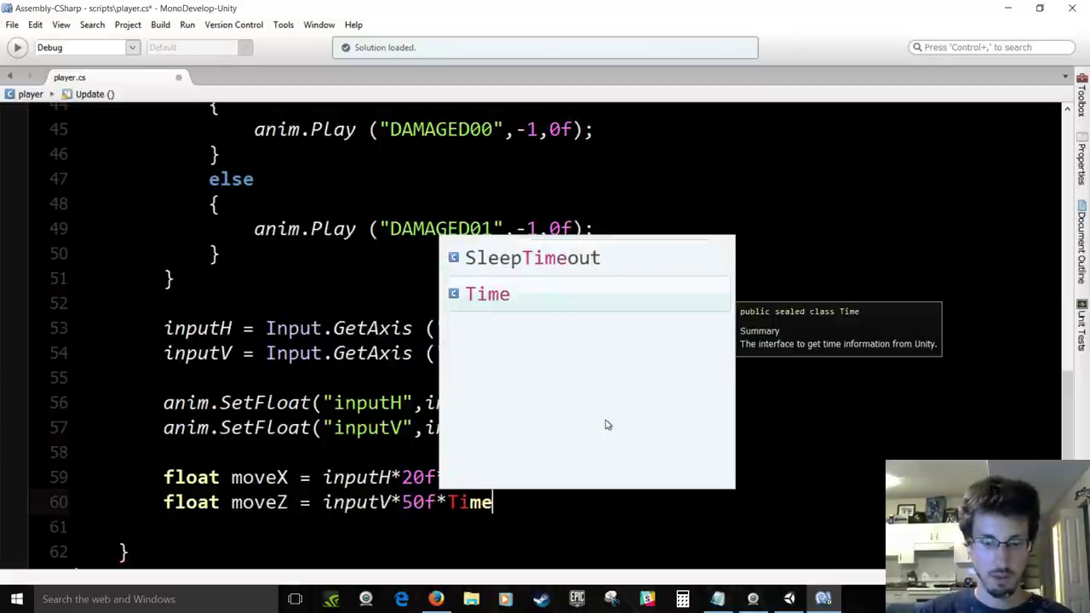
type(".deltaTime")
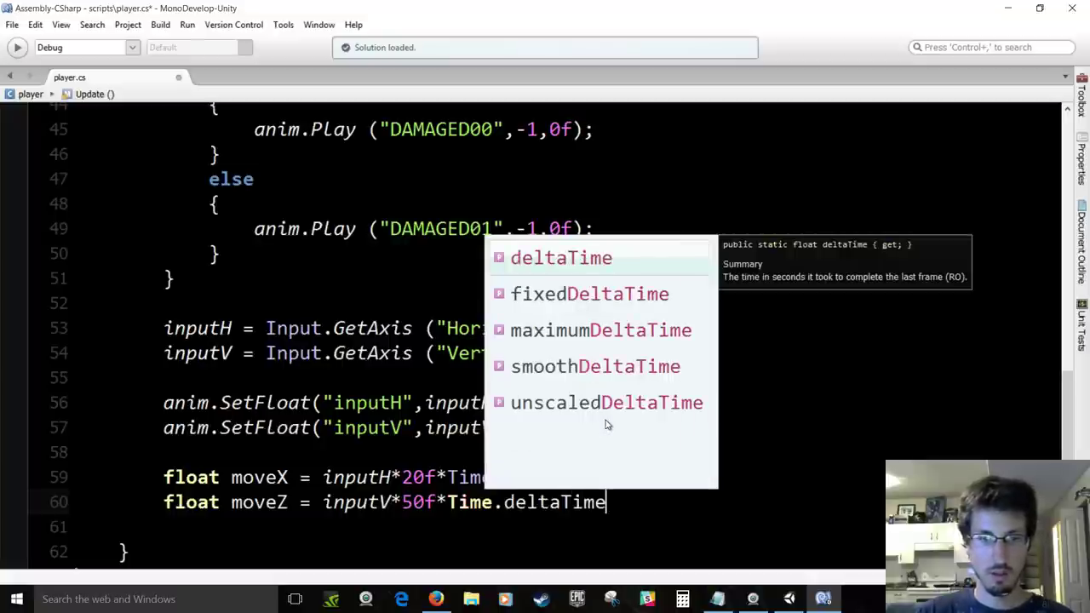
type(";")
key("ctrl+s")
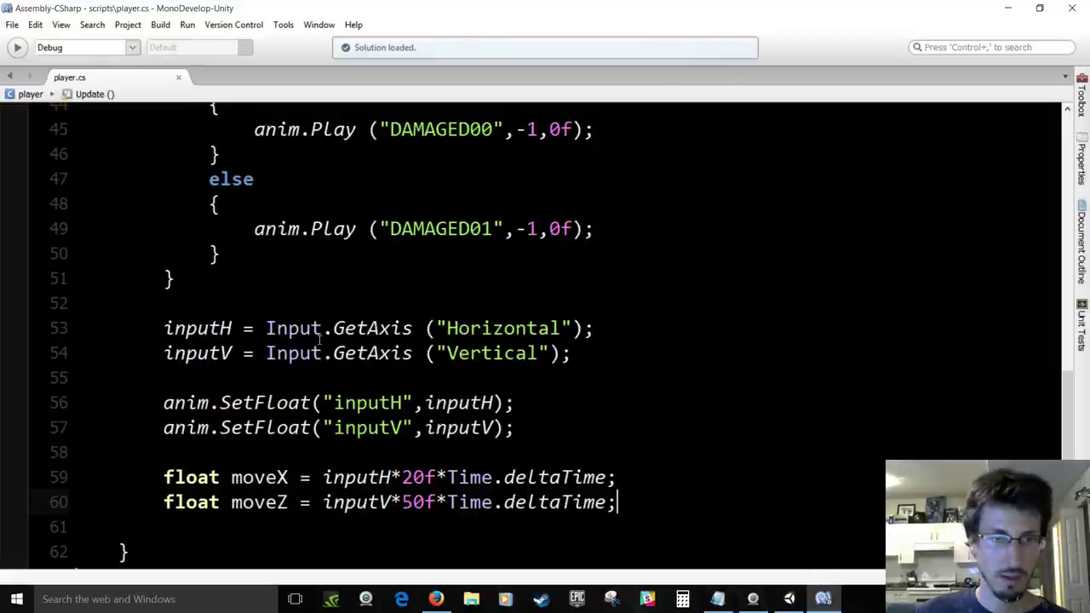
left_click_drag(403, 476, 425, 477)
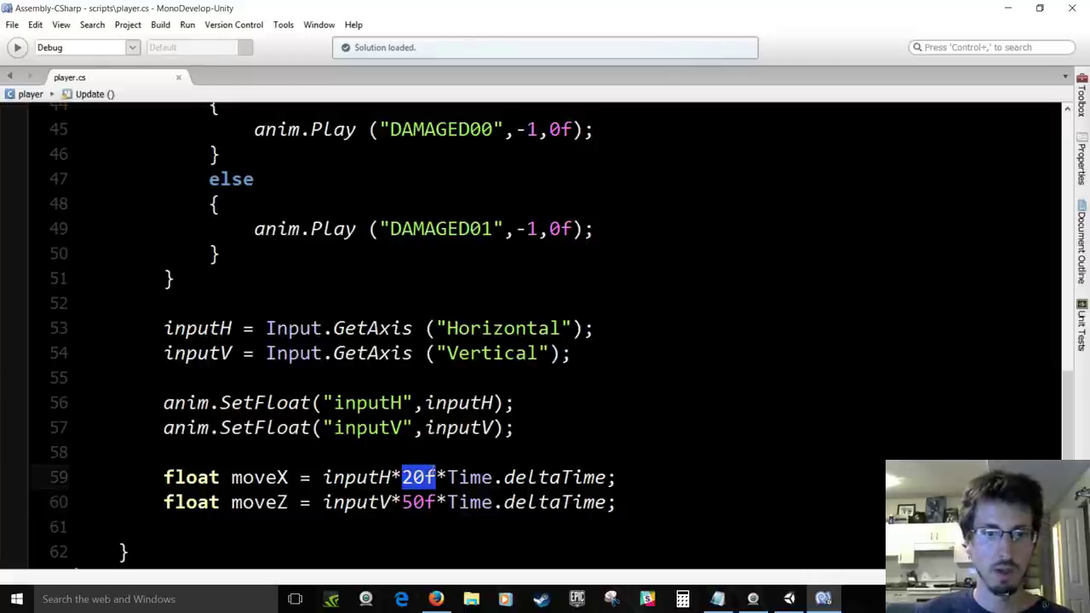
left_click(403, 502)
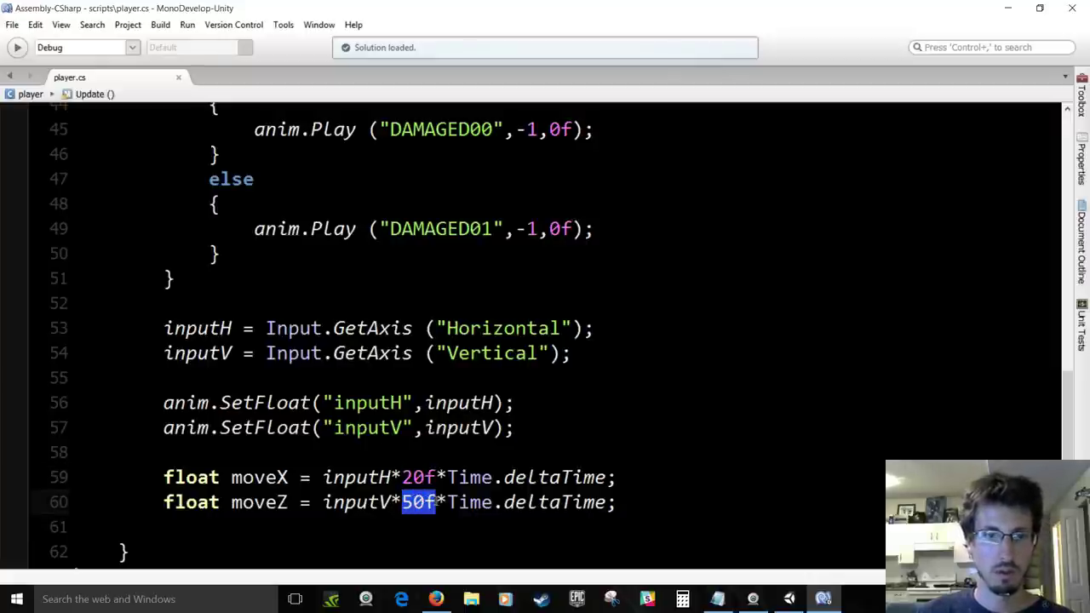
left_click(629, 503)
key("Return")
key("Return")
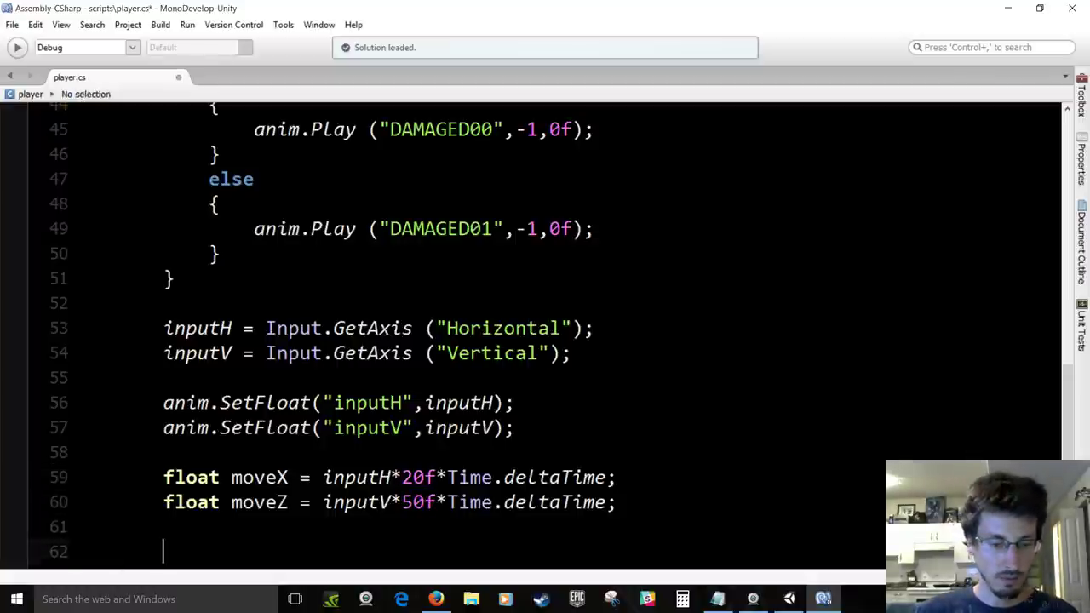
- Set 'rbody.velocity = new Vector3(moveX,0f,moveZ);' in Update(), then go back to Unity
type("rbody.vel")
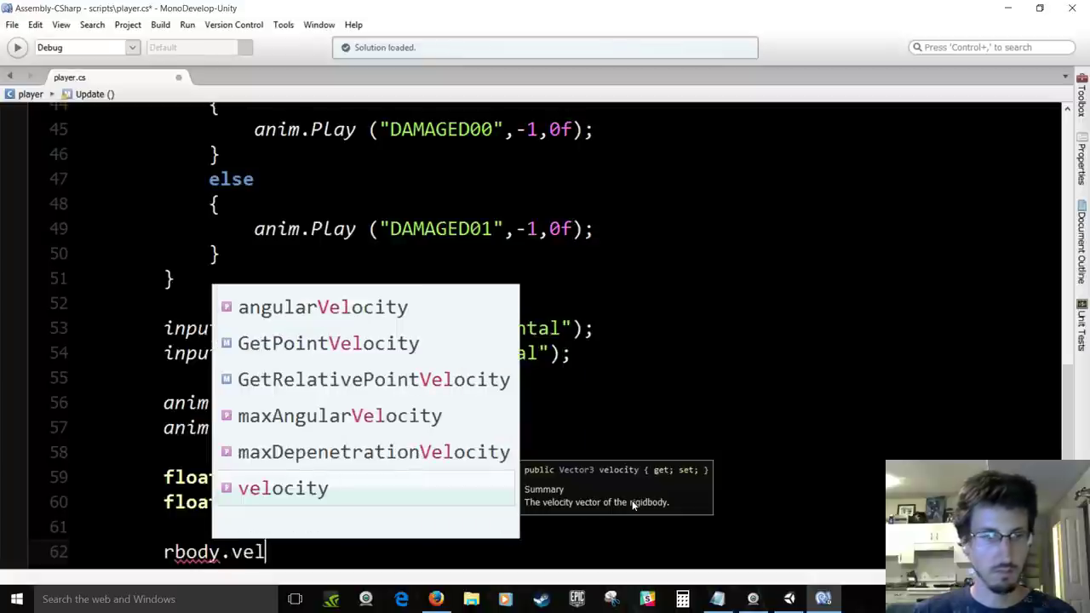
key("Return")
type("= ")
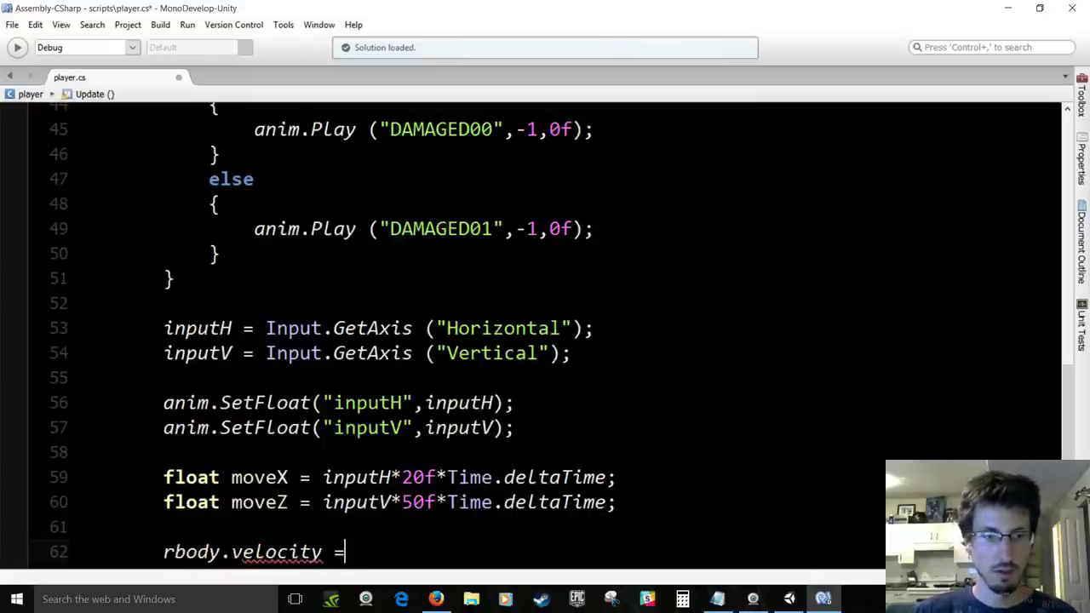
type("new Ve")
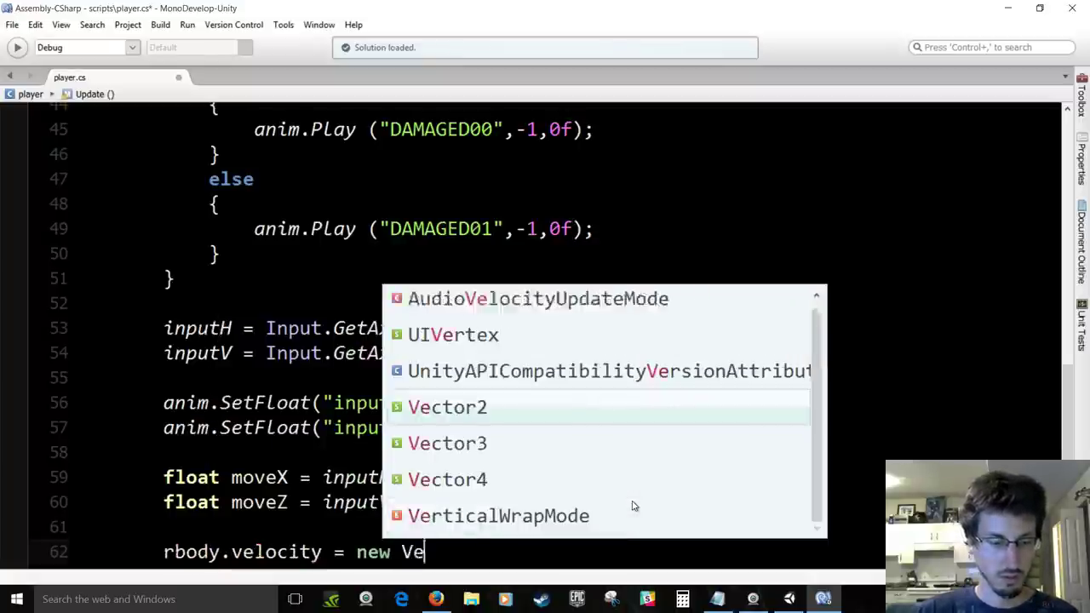
type("ctor3();")
scroll(622, 429, "down", 2)
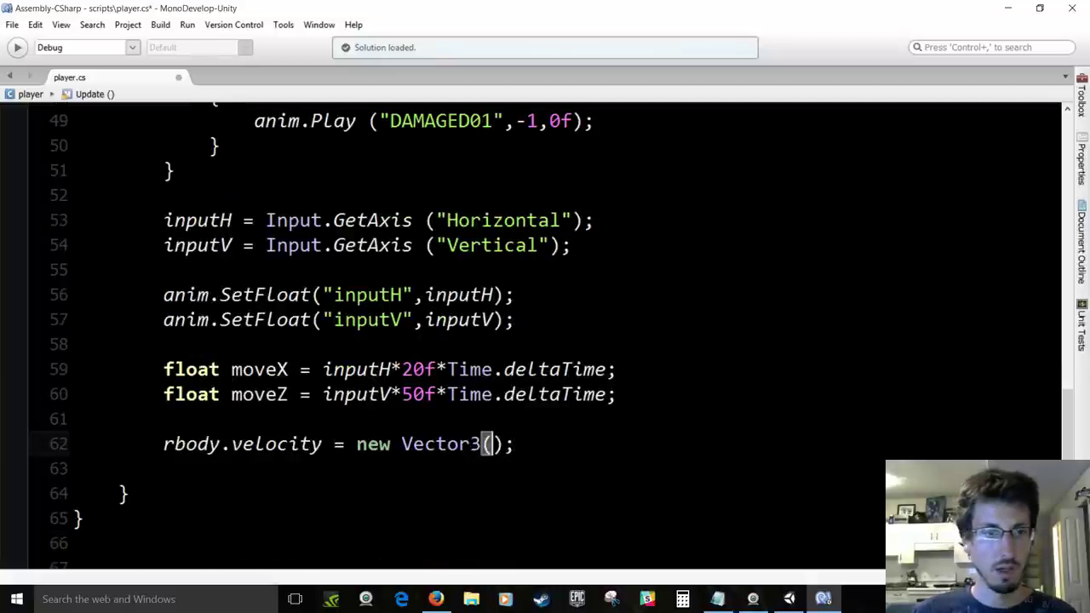
type("moveX")
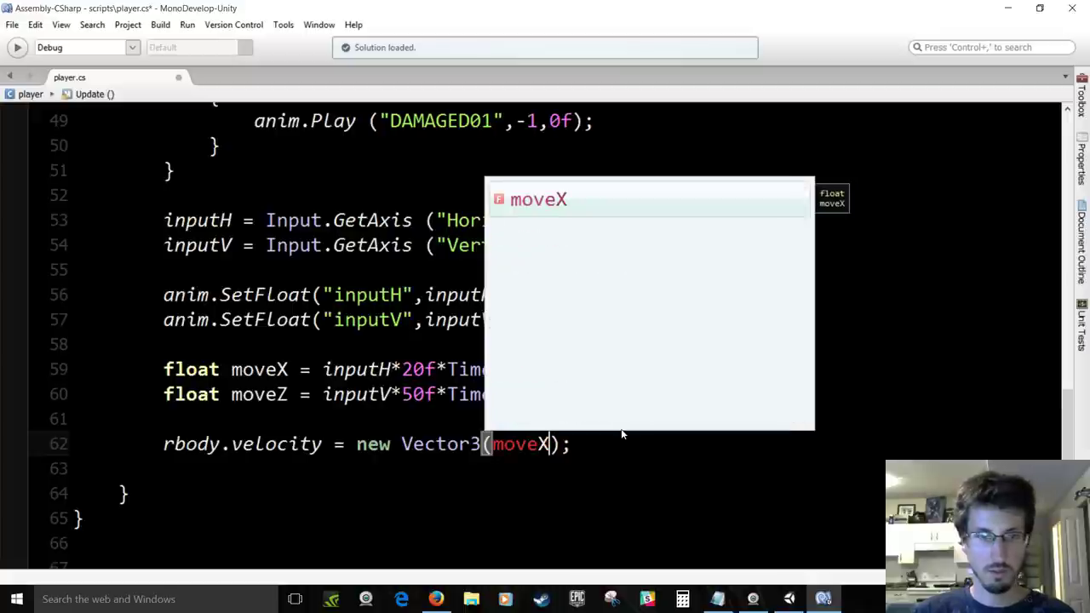
type(",0f")
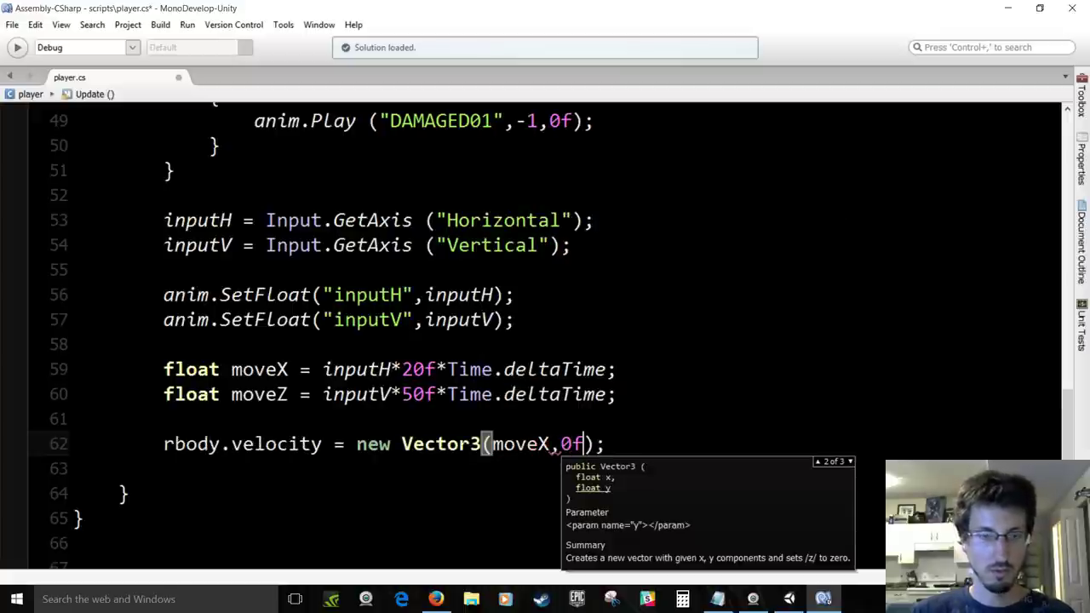
type(",")
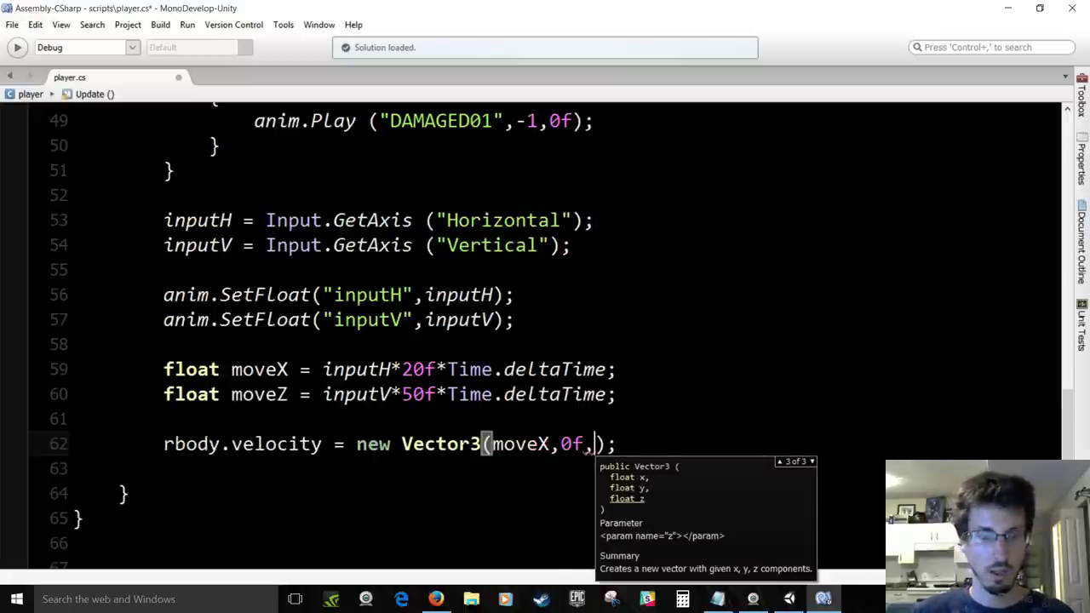
type("moveZ")
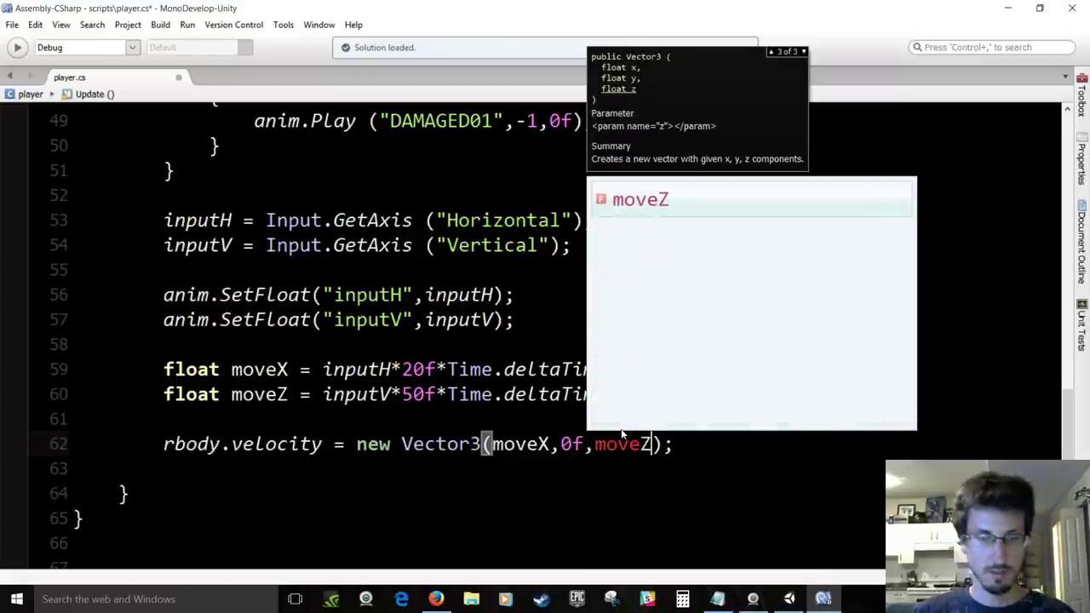
key("Escape")
key("End")
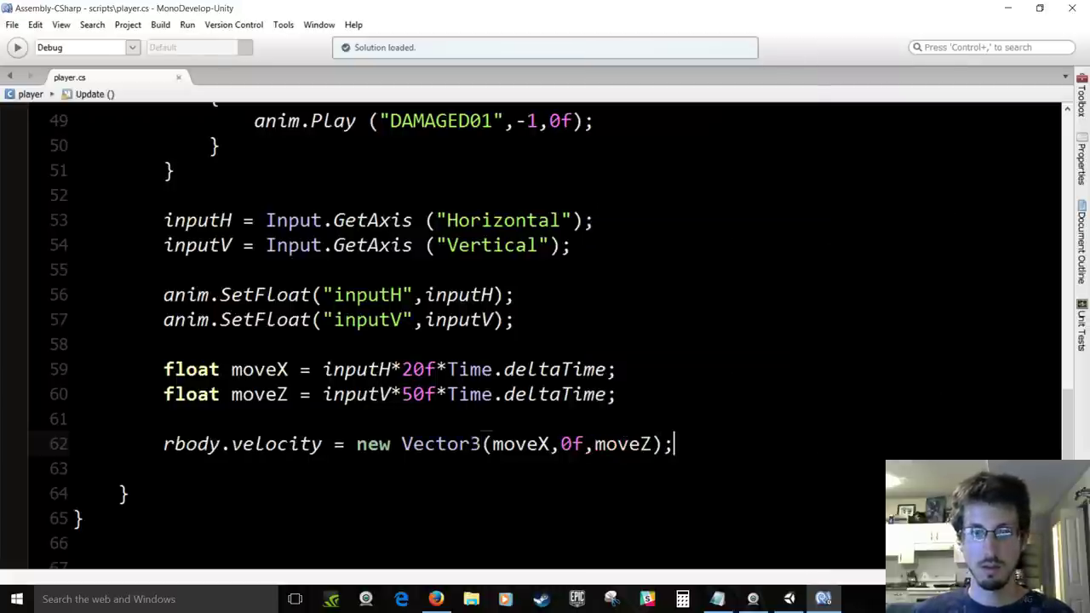
left_click(790, 599)
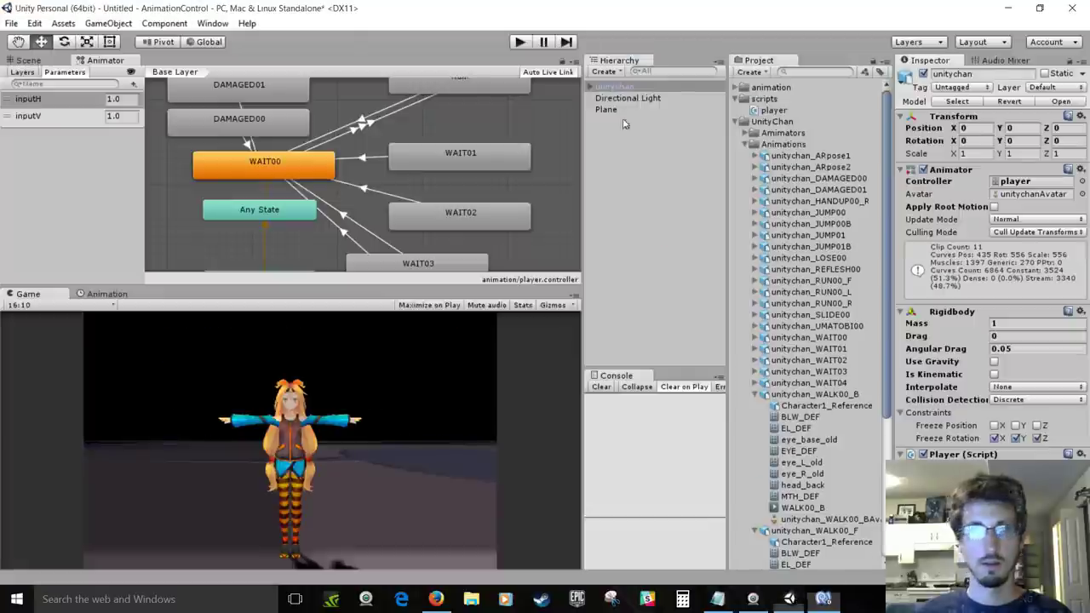
- Play the scene, walking Unity-chan backward, forward, left and right, and trigger the DAMAGED01 fall
left_click(519, 42)
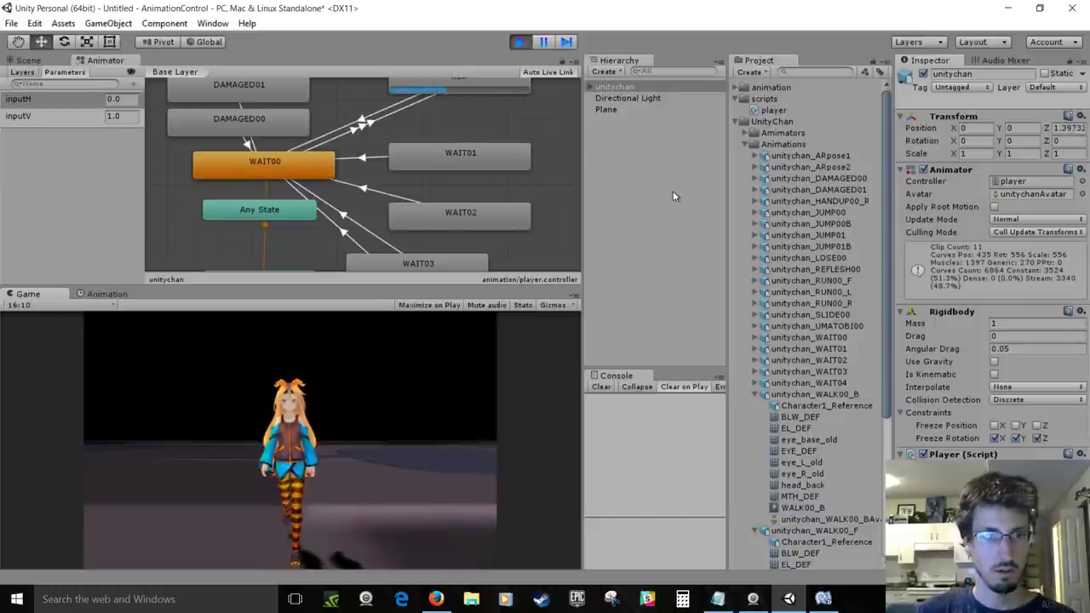
key("Down")
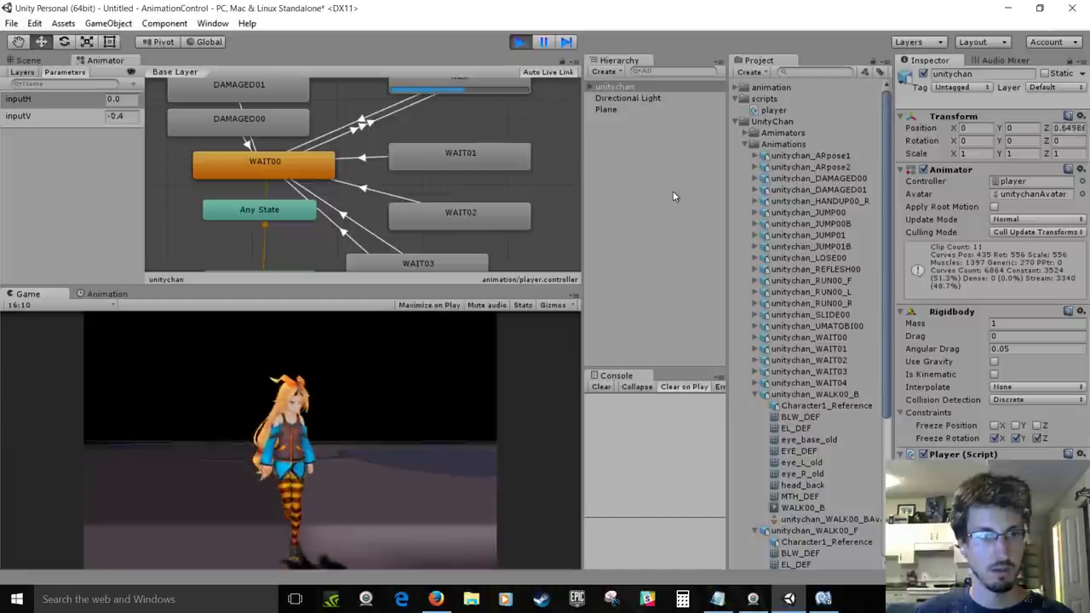
key("Up")
key("Left")
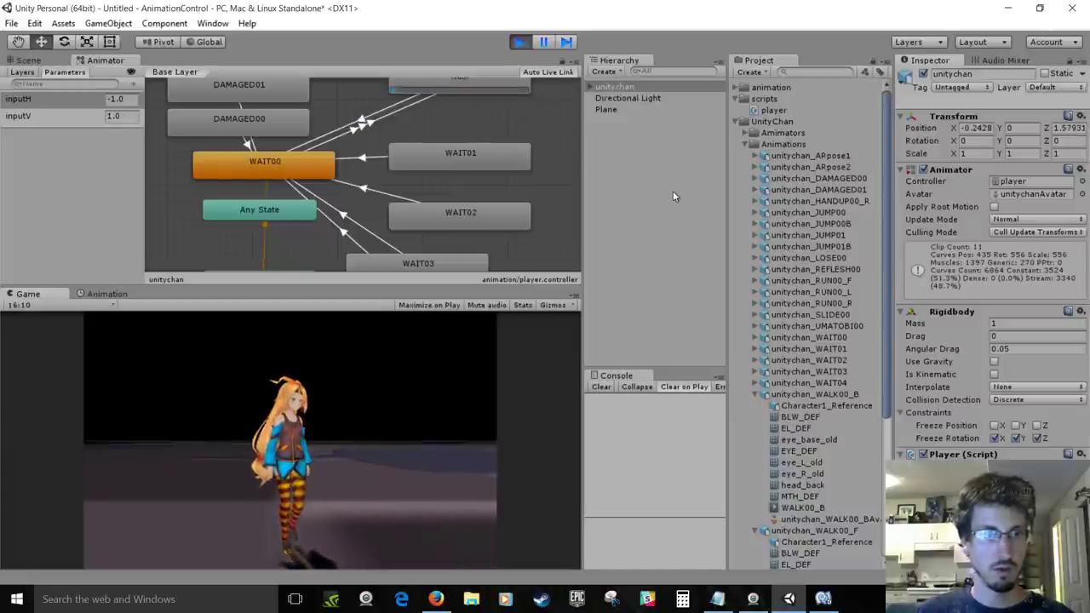
key("Right")
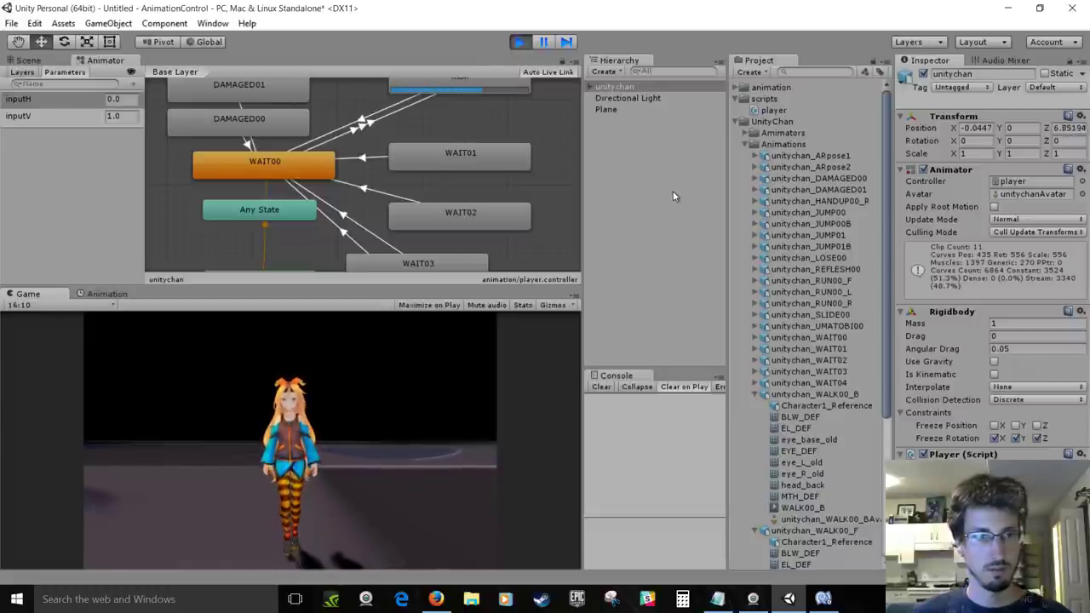
key("space")
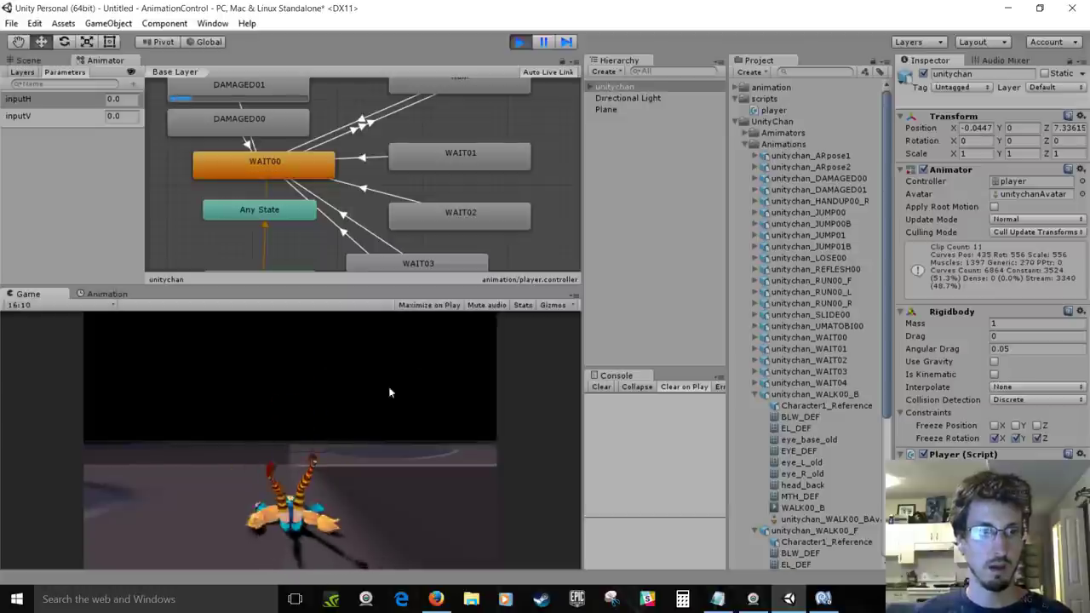
- Restart play mode to test walking while turning, then stop and return to player.cs
left_click(522, 47)
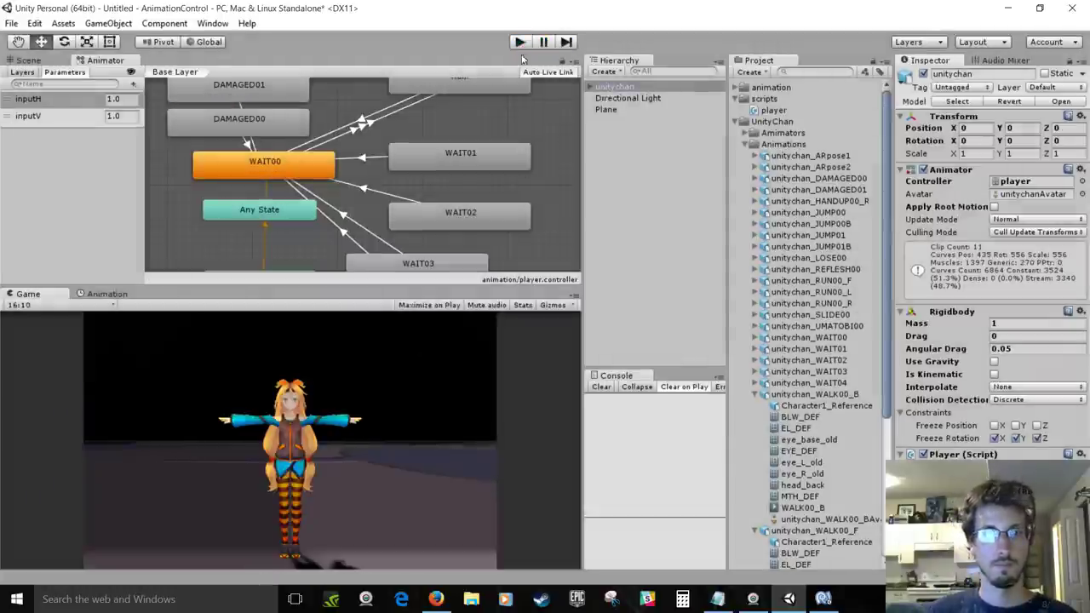
left_click(522, 50)
key("Down")
key("Right")
key("Left")
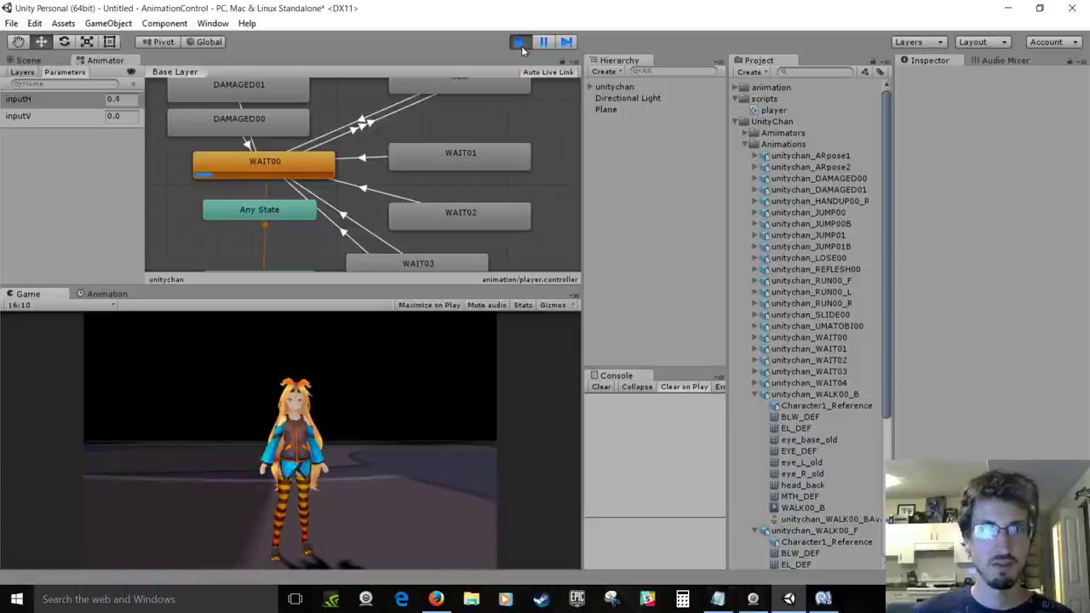
left_click(521, 42)
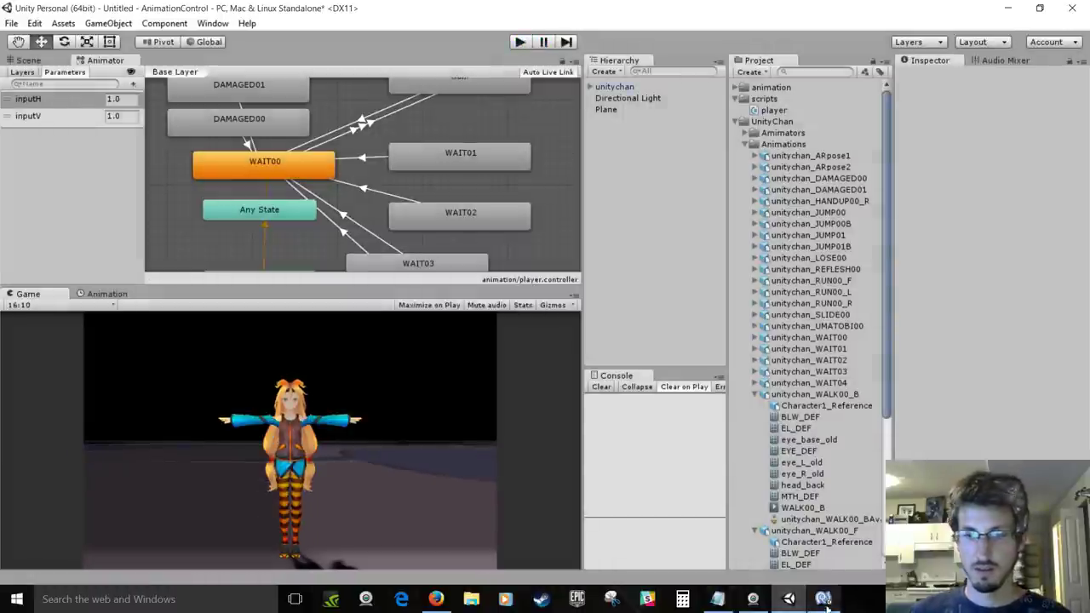
left_click(824, 598)
left_click(307, 418)
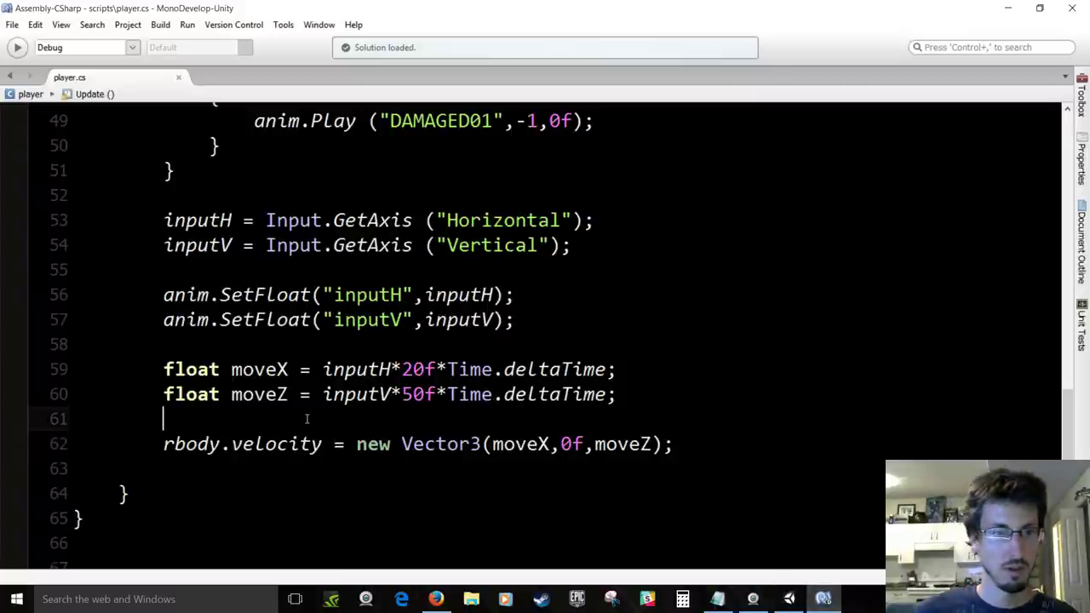
- Add 'if (moveZ <= 0f) { moveX = 0f; }' above the velocity line, save, and start Play in Unity
key("Return")
key("Return")
type("if()")
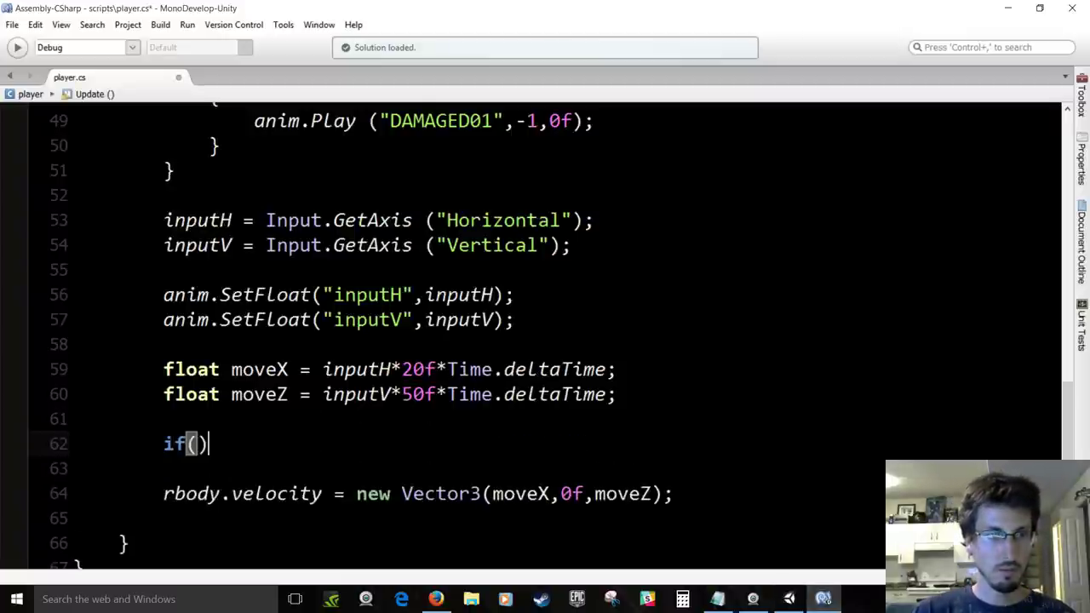
type("moveZ ")
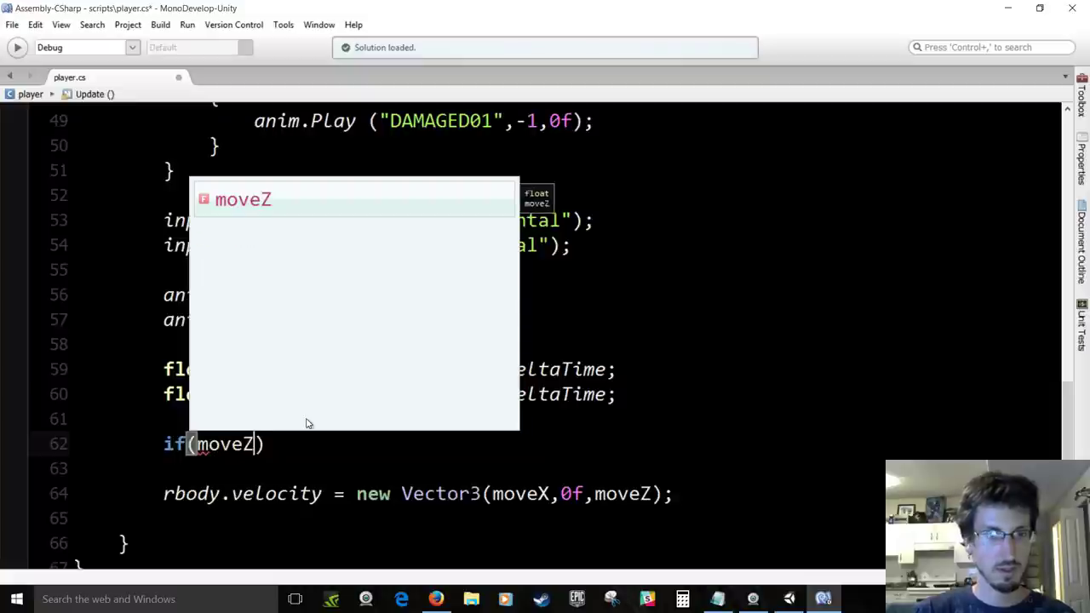
type("<= 0f")
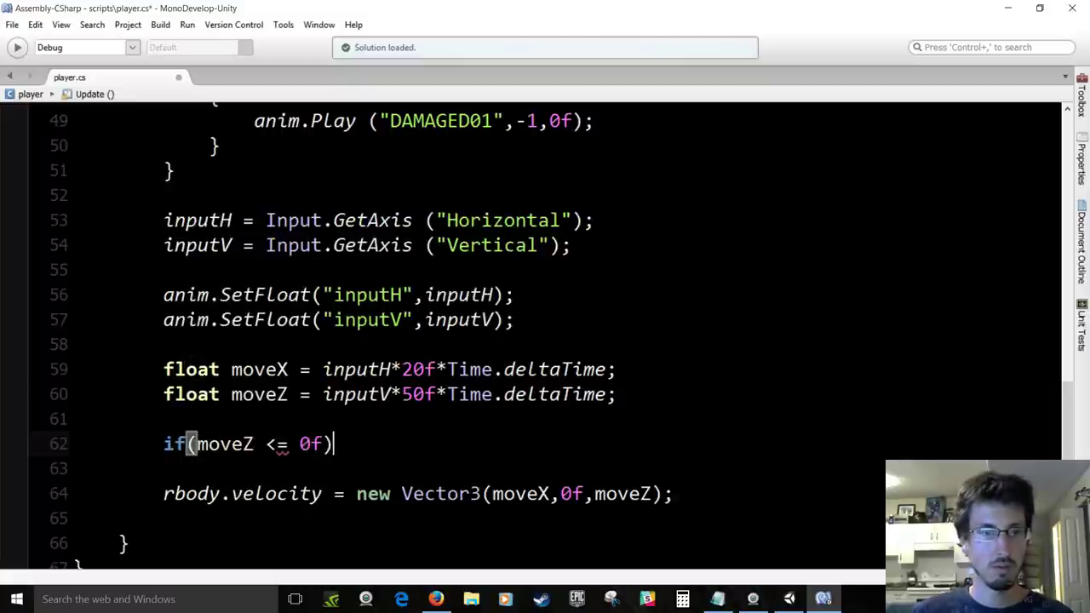
key("Return")
key("Return")
key("Return")
type("}")
key("Up")
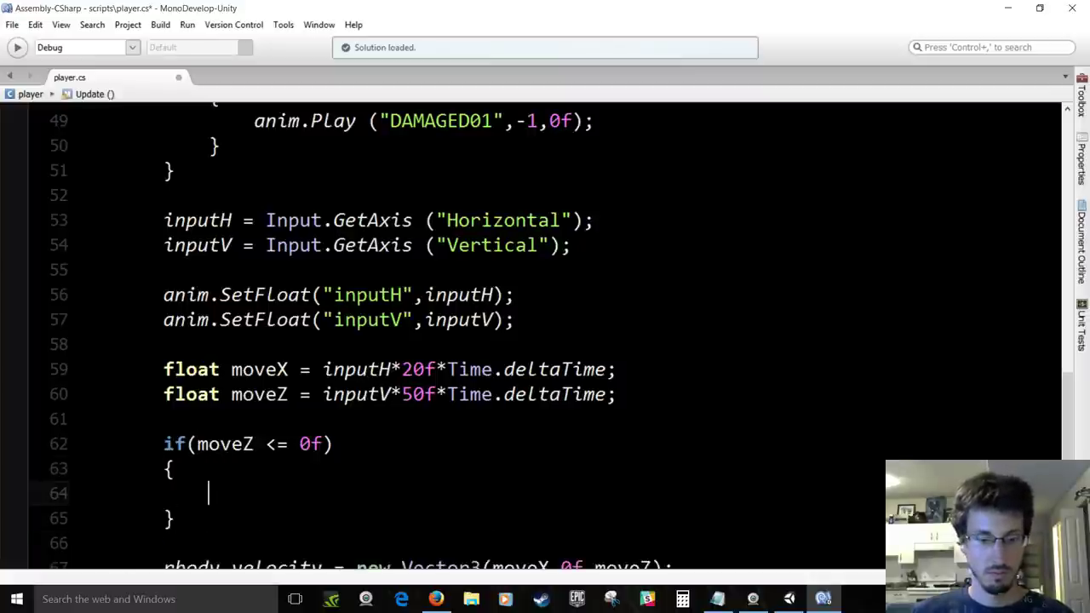
type("moveX = 0f;")
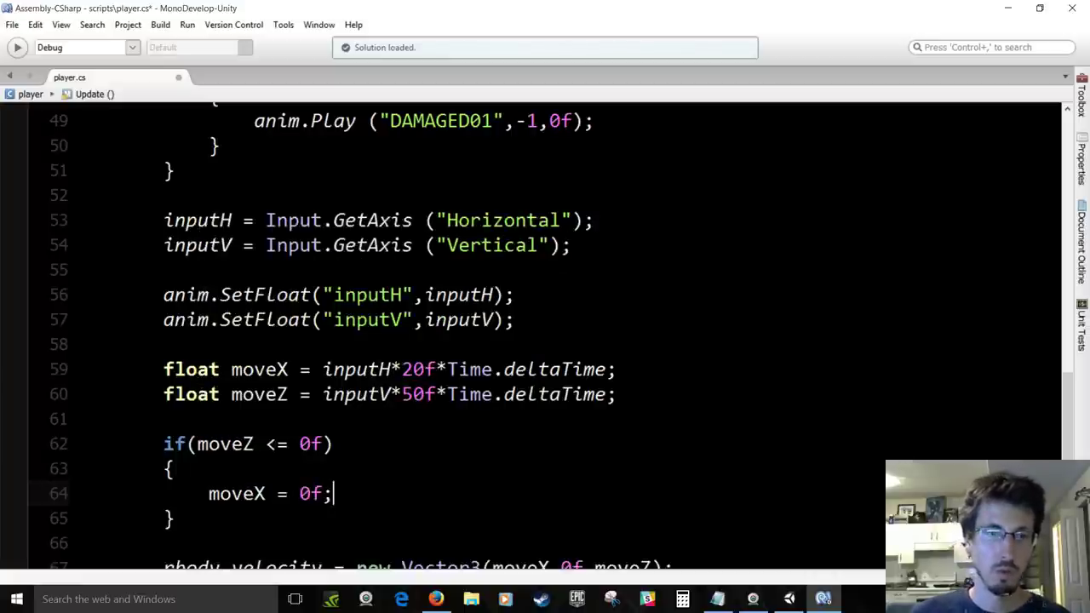
scroll(390, 499, "down", 2)
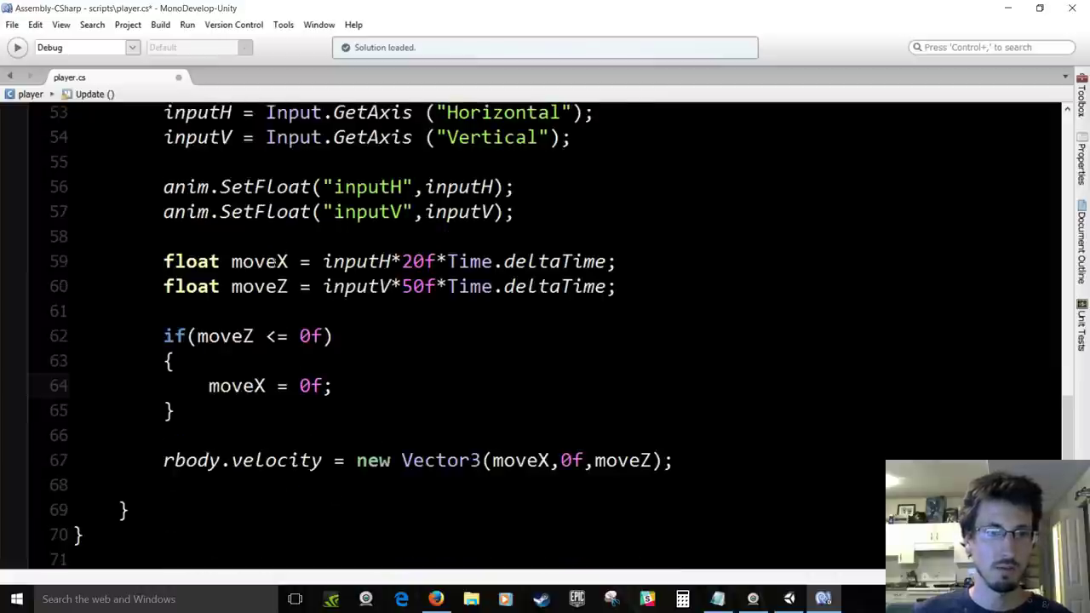
key("ctrl+s")
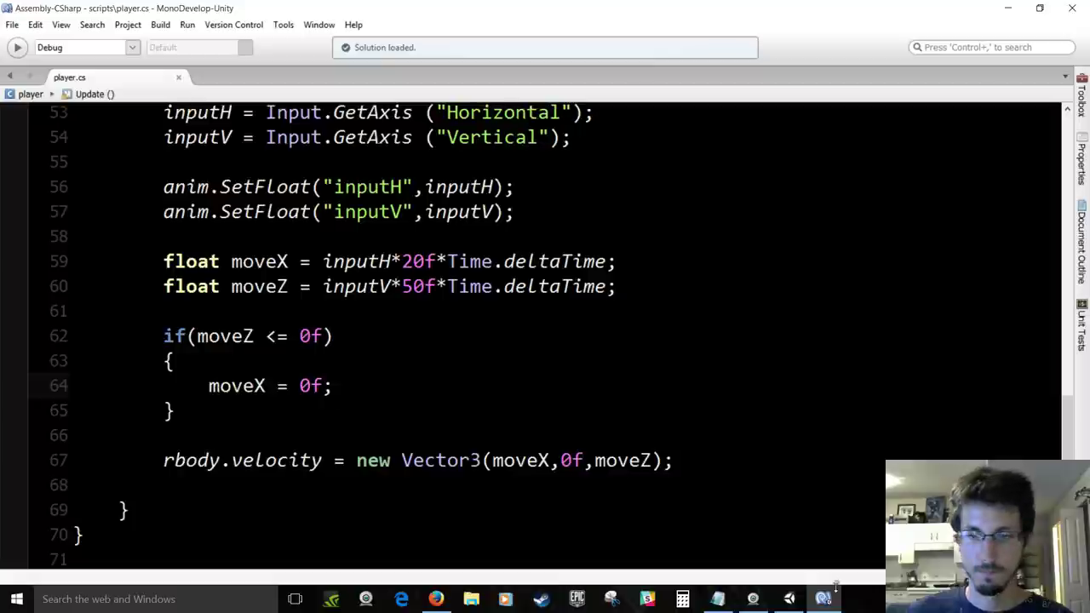
left_click(789, 598)
left_click(519, 42)
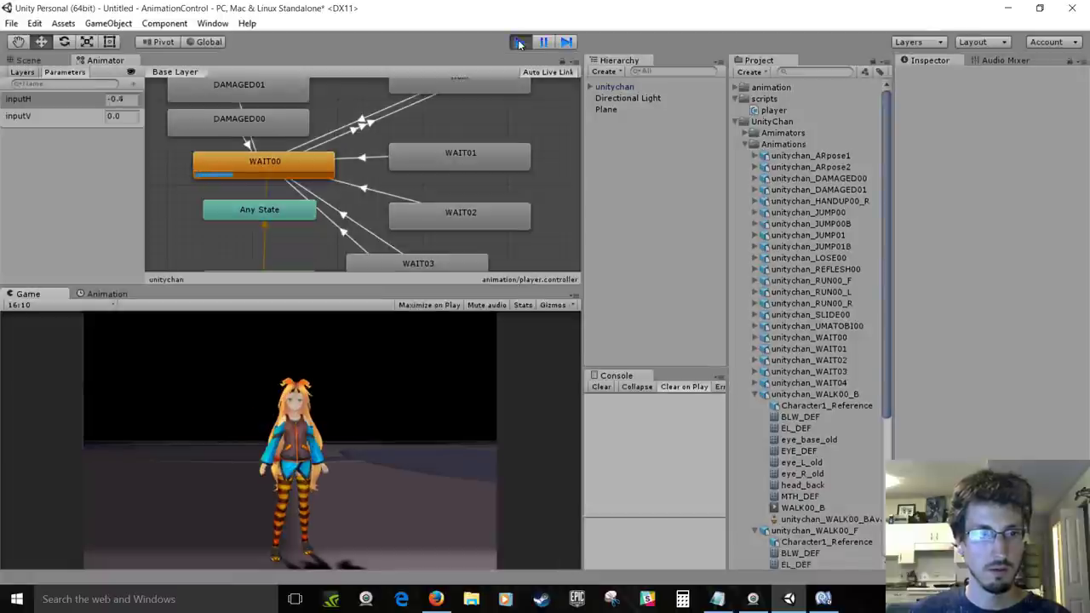
- Steer Unity-chan backward, forward, left and right with the arrow keys in the Game view
key("Down")
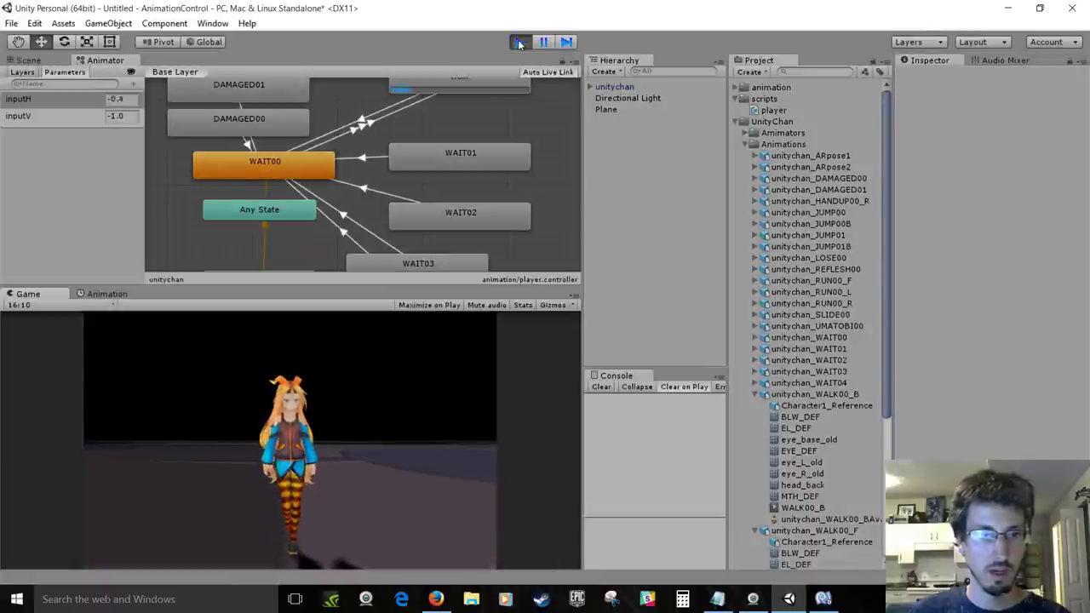
key("Up")
key("Left")
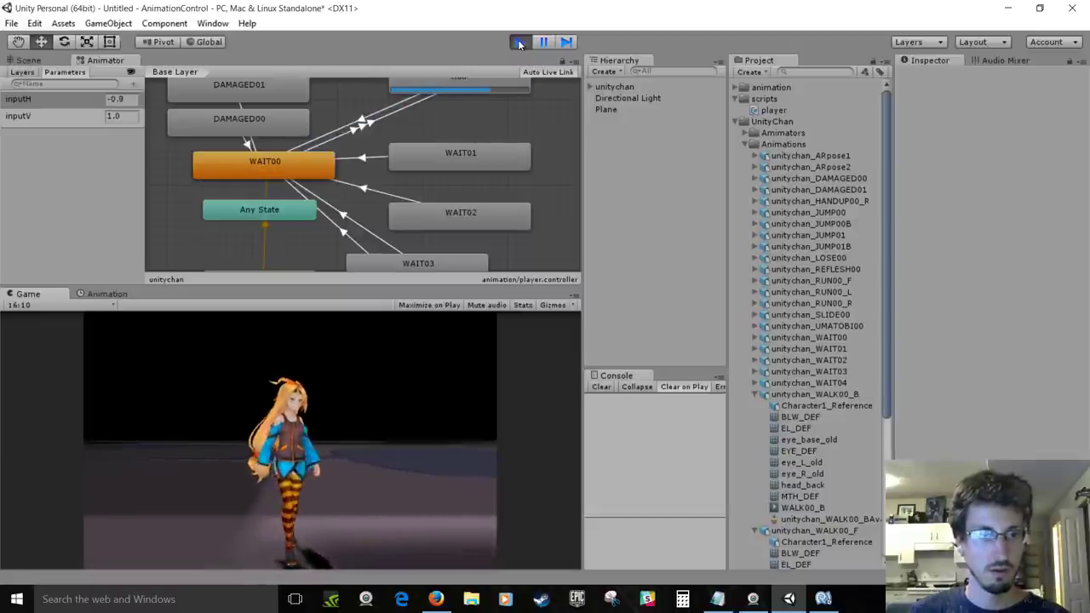
key("Right")
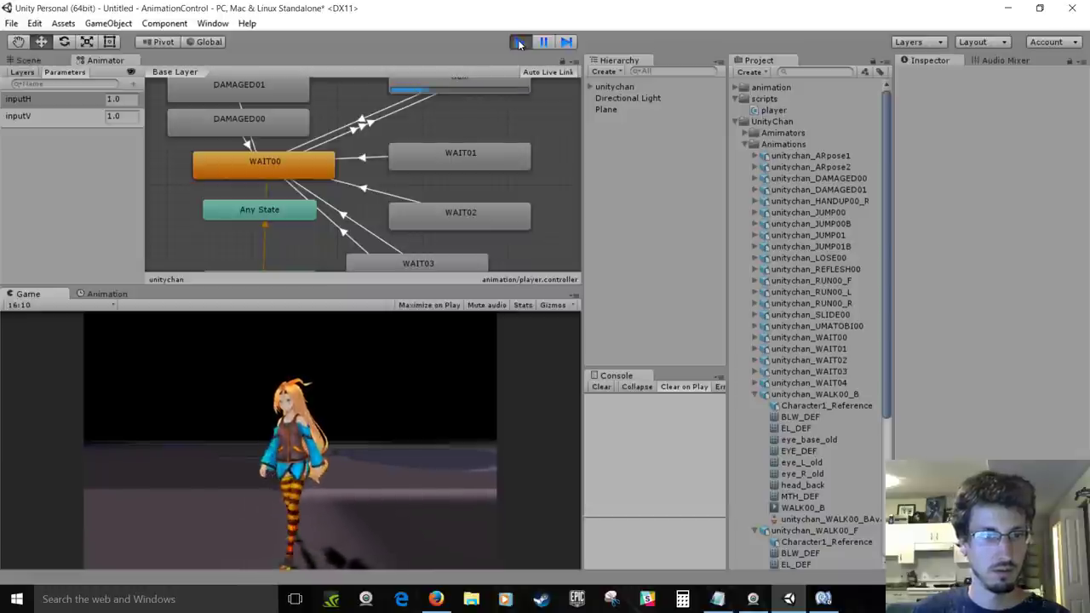
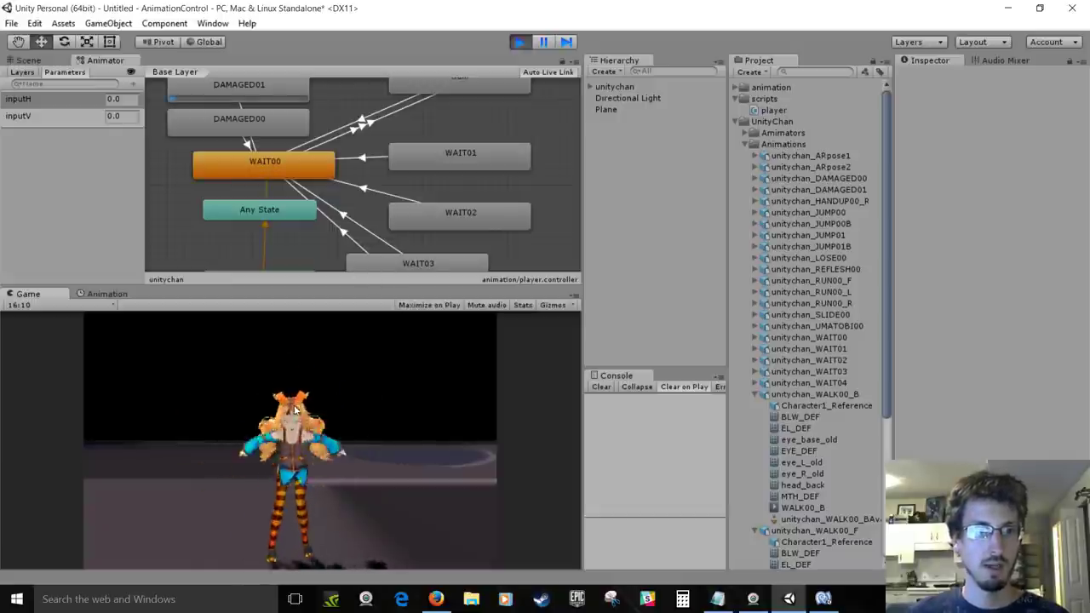
- Stop the play test and inspect the RUN00_F, RUN00_L and RUN00_R run clips
left_click(520, 43)
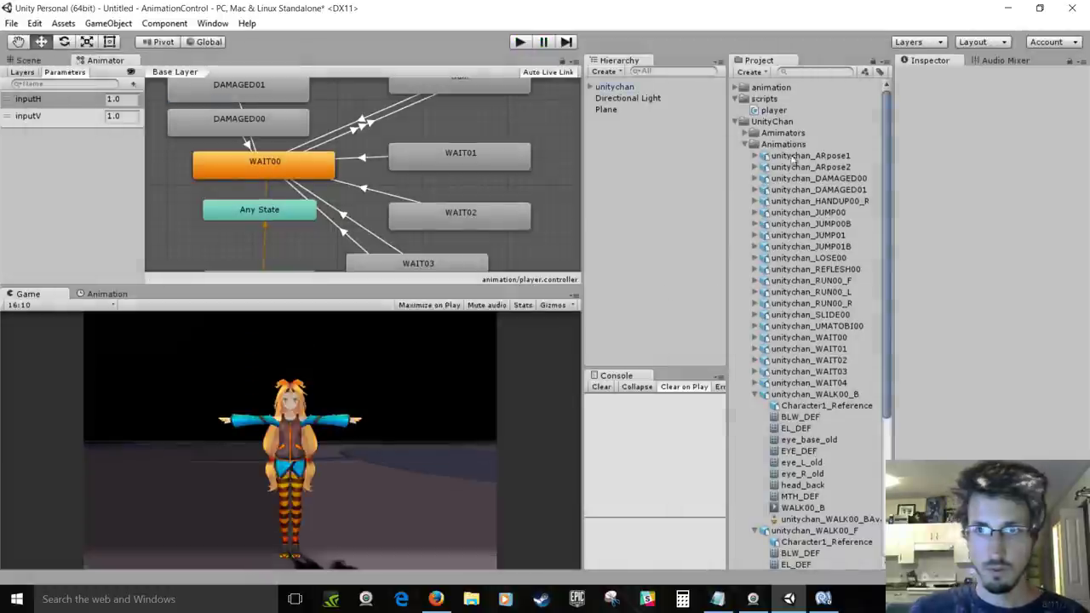
left_click(830, 281)
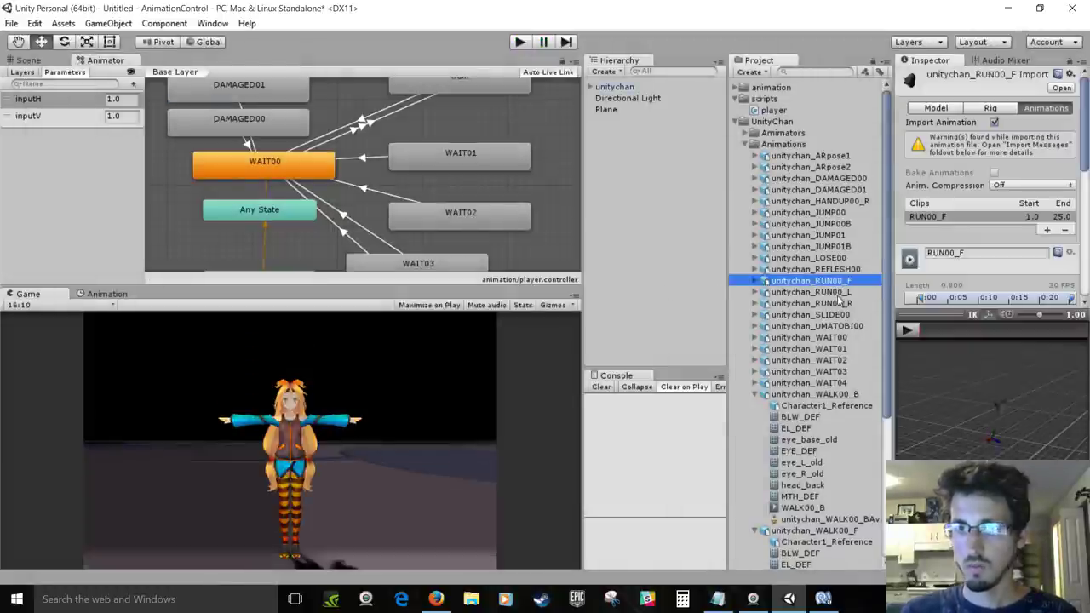
left_click(840, 293)
left_click(842, 282)
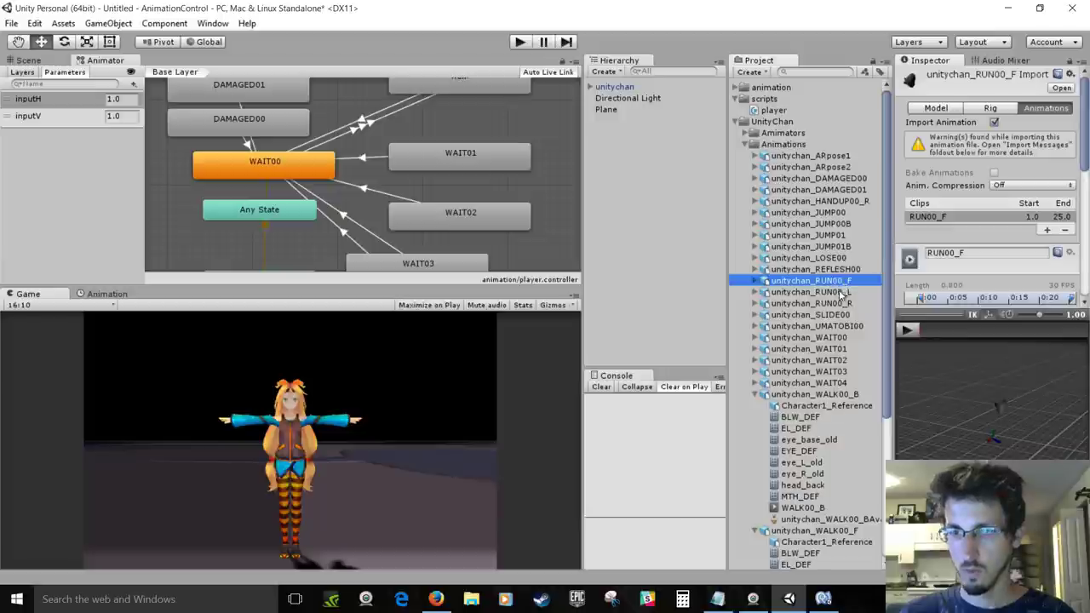
left_click(841, 293)
left_click(841, 304)
- Pan the Animator graph to the walk state and bring up the parameter type list
mouse_move(375, 79)
middle_mouse_down()
mouse_move(373, 147)
mouse_move(222, 129)
middle_mouse_up()
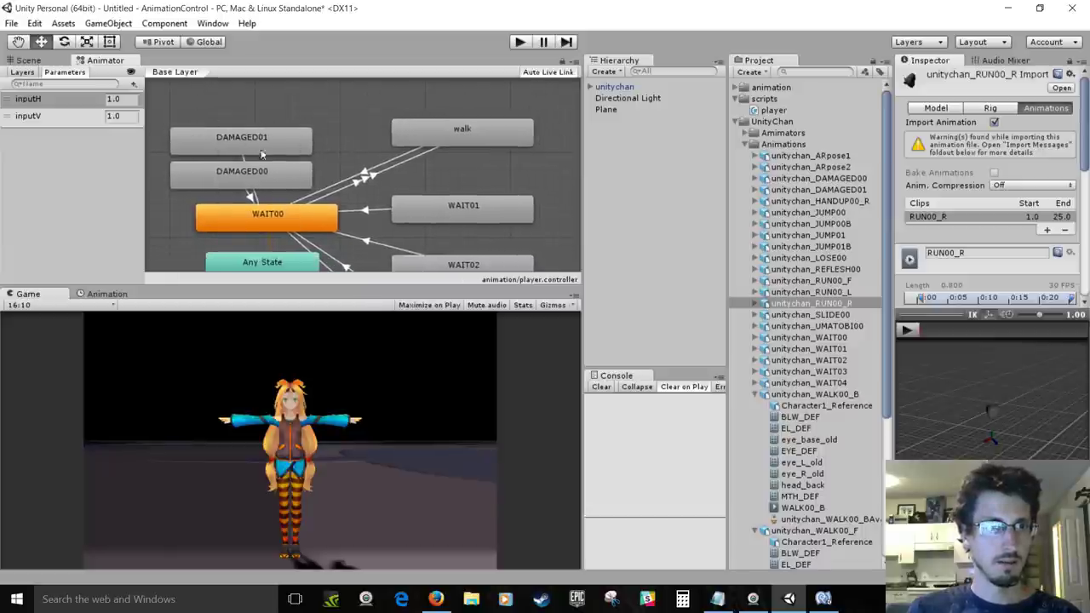
left_click(72, 158)
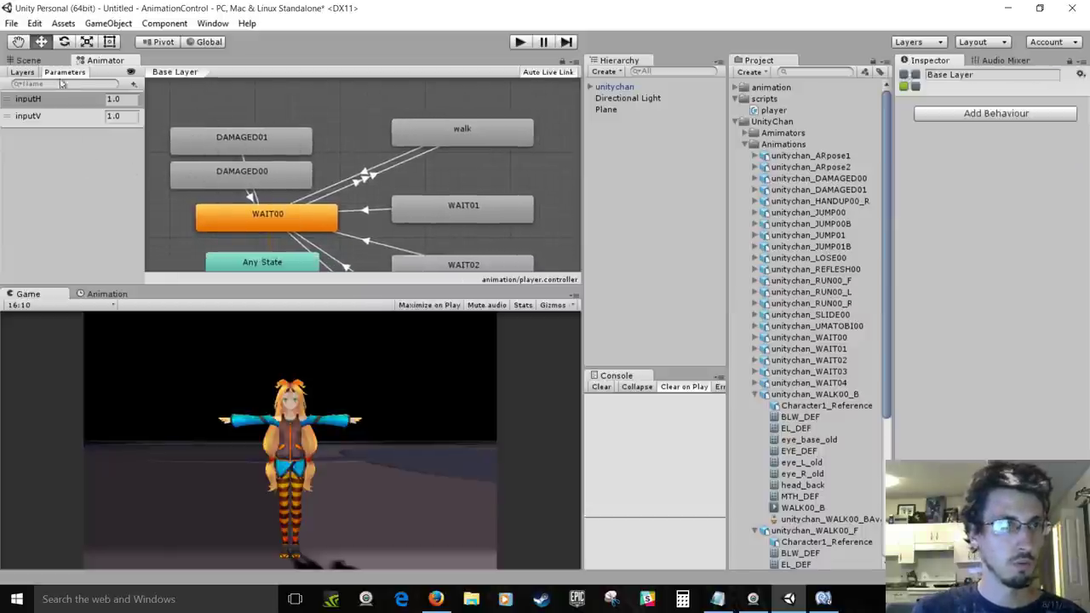
left_click(133, 83)
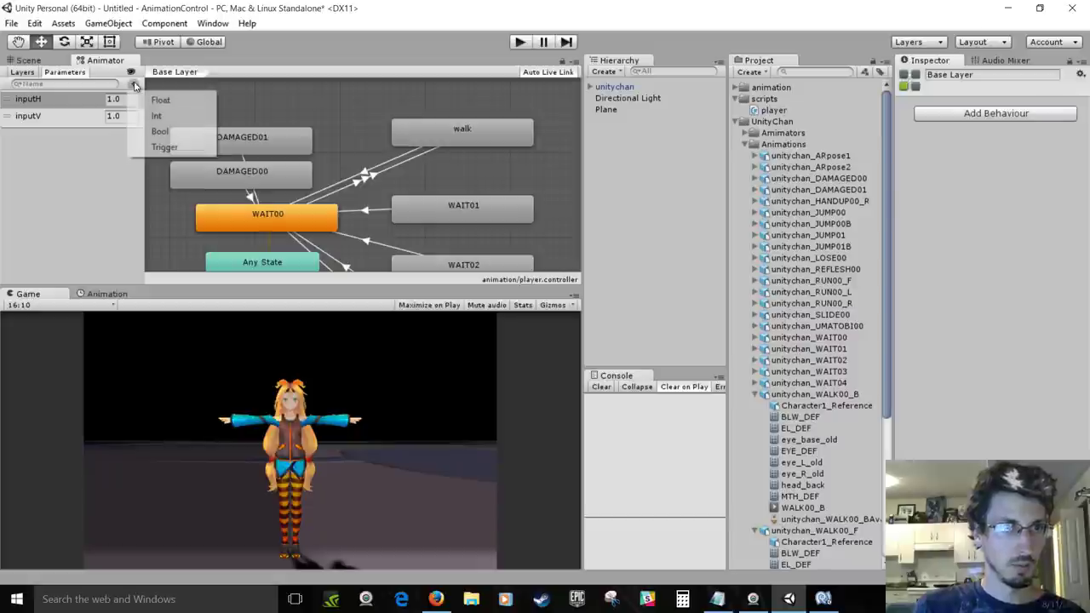
- Add a Bool parameter named run to the Animator, then go back to player.cs in MonoDevelop
left_click(175, 138)
type("run")
key("Return")
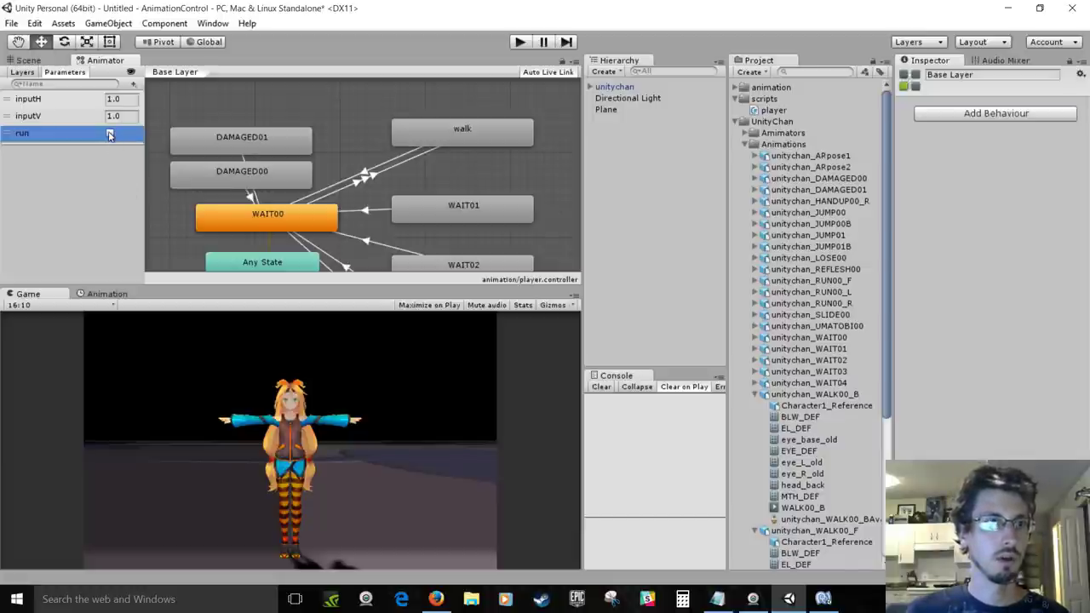
left_click(92, 161)
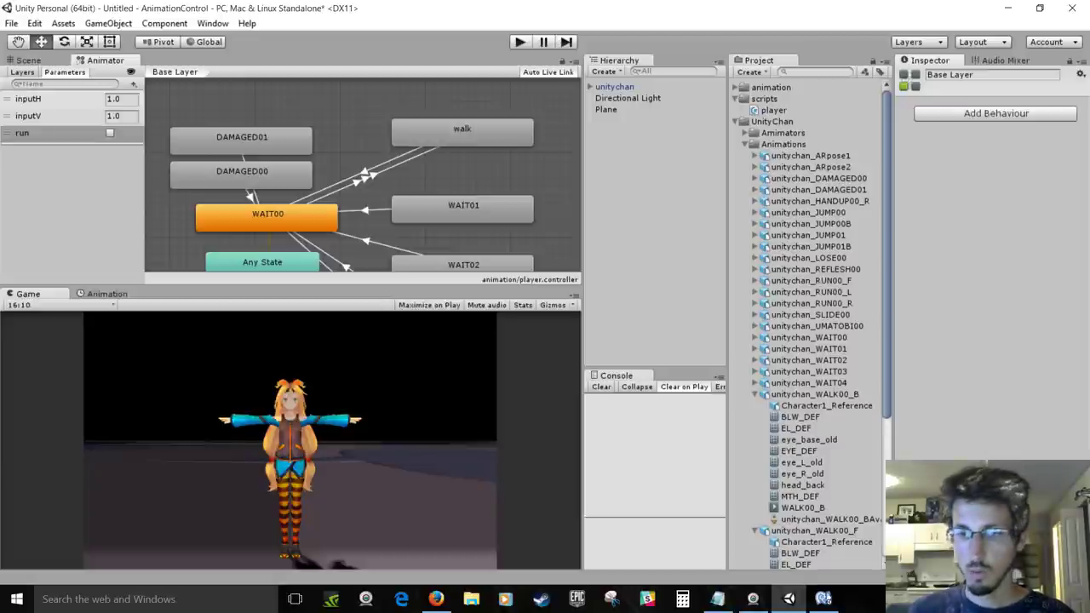
left_click(822, 598)
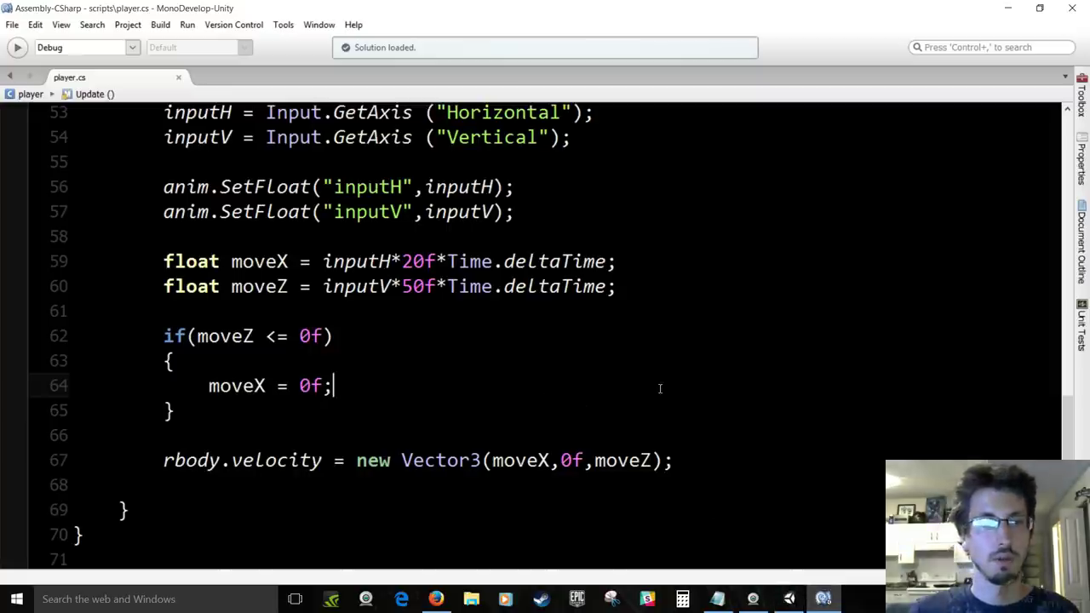
- Declare a private bool run field after the inputV field in player.cs
scroll(657, 384, "up", 10)
scroll(659, 389, "up", 7)
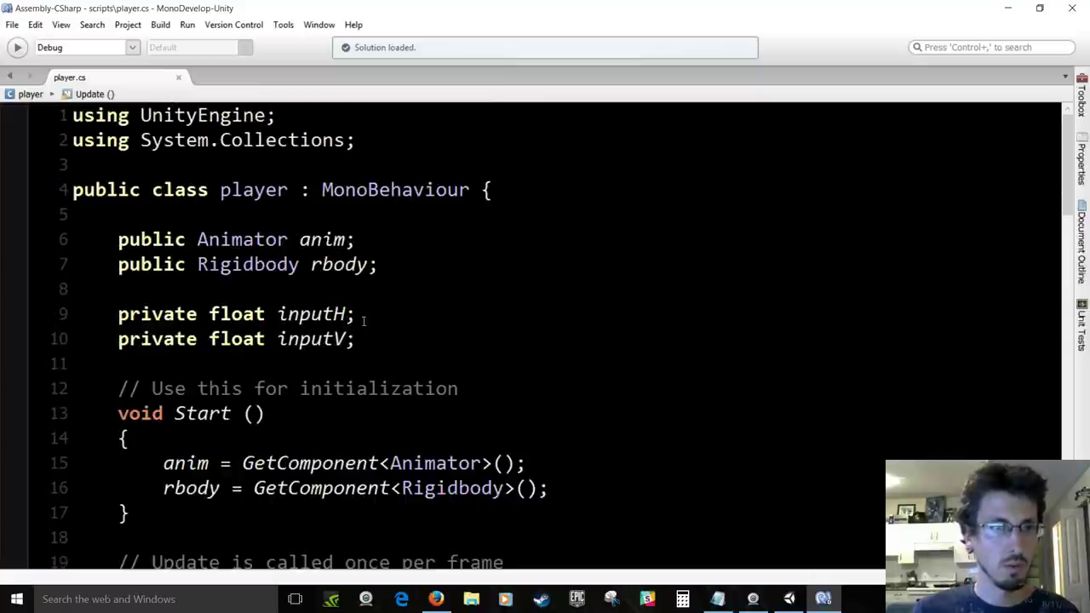
left_click(384, 338)
key("Return")
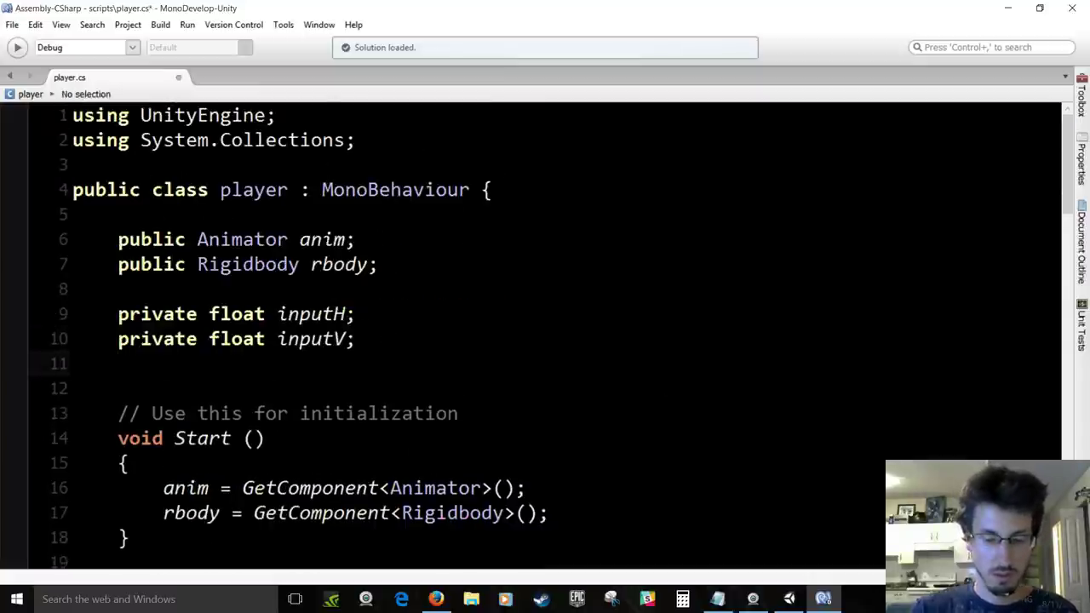
type("private bool run;")
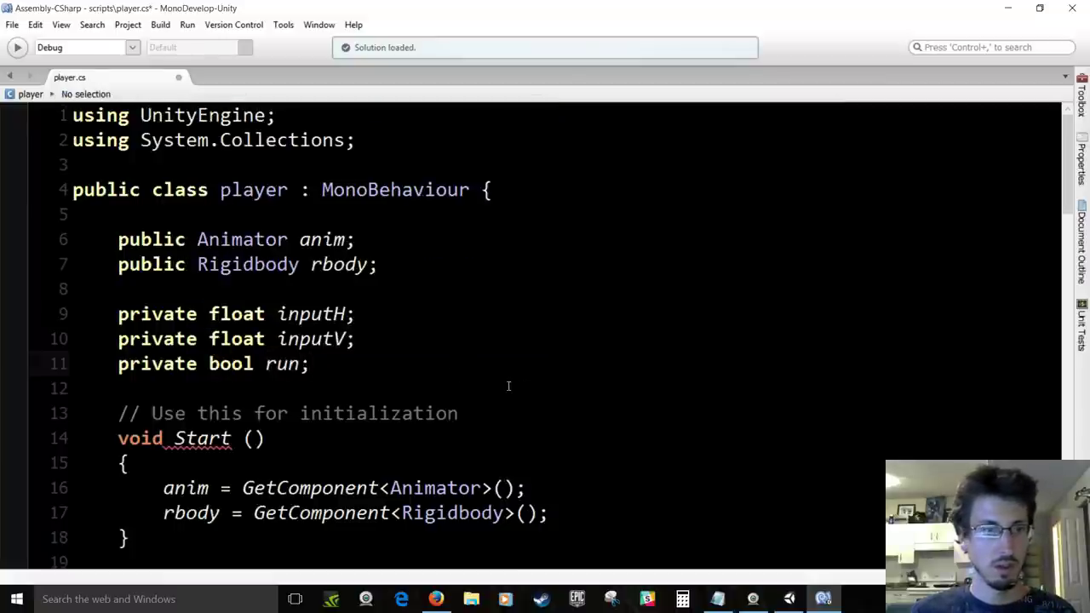
- Add 'run = false;' at the end of Start() and scroll down to Update()
scroll(508, 387, "down", 2)
left_click(560, 403)
key("Return")
type("run = false")
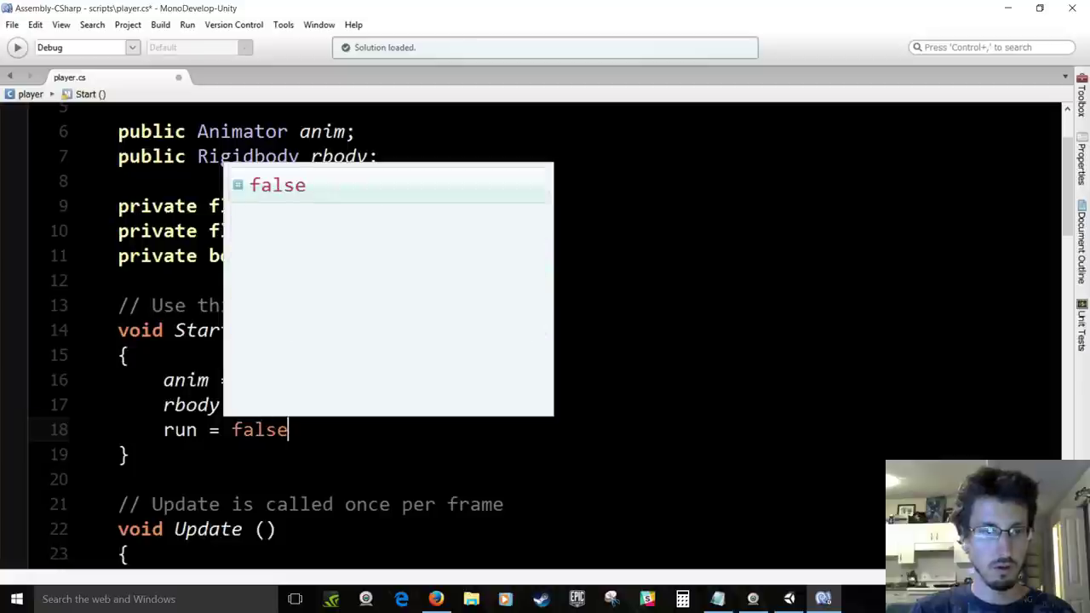
type(";")
scroll(582, 326, "down", 1)
scroll(582, 326, "down", 1)
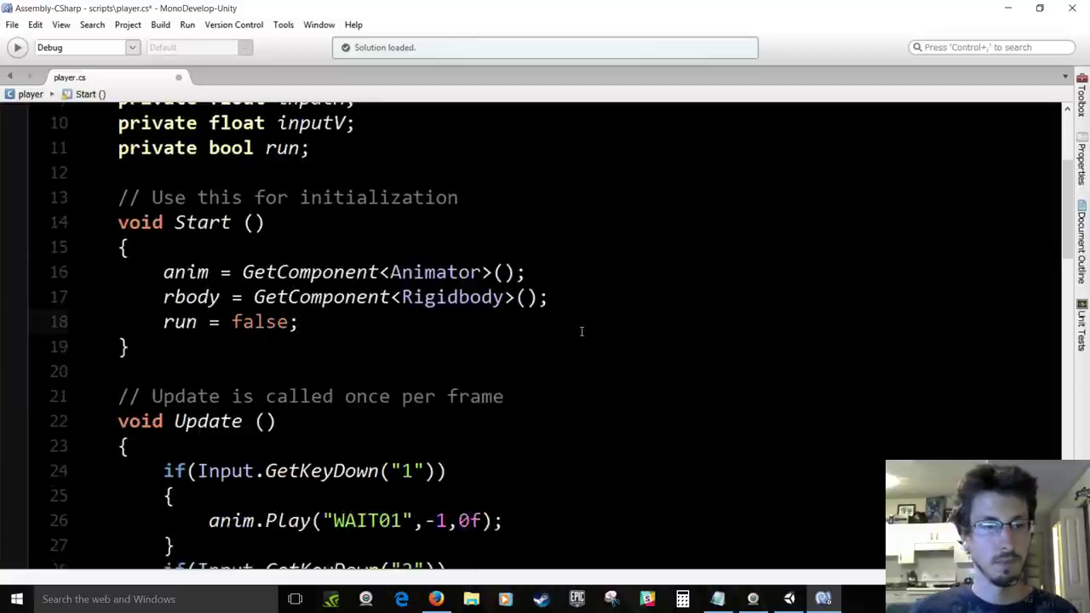
scroll(557, 312, "down", 1)
scroll(530, 296, "down", 1)
scroll(530, 296, "down", 2)
scroll(530, 295, "down", 3)
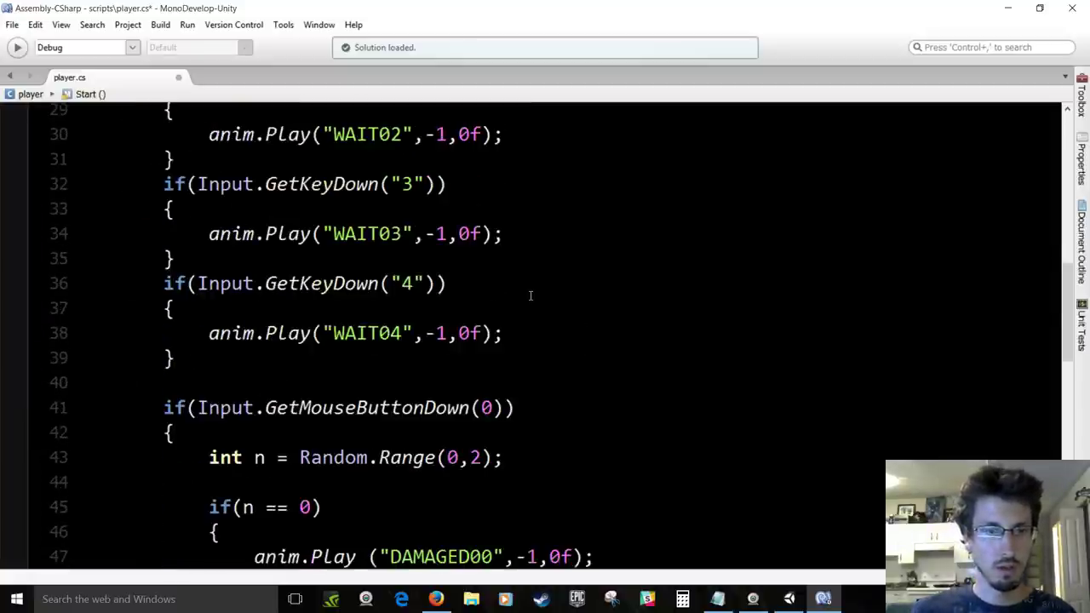
scroll(530, 295, "down", 2)
scroll(529, 295, "down", 1)
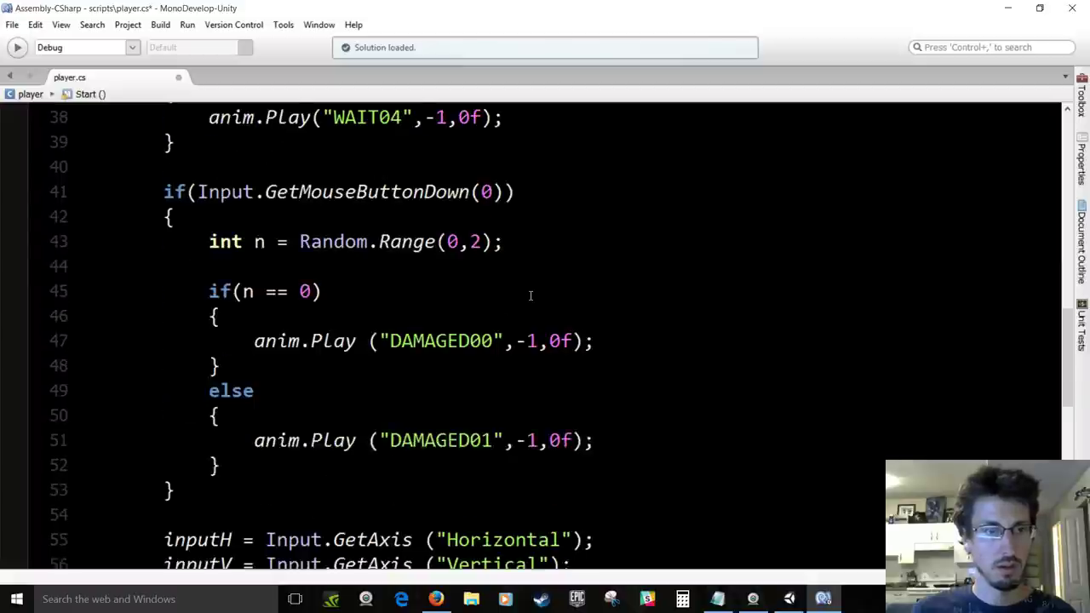
- Below the mouse-click block, start an if checking Input.GetKey(KeyCode.LeftShift)
left_click(201, 490)
key("Return")
key("Return")
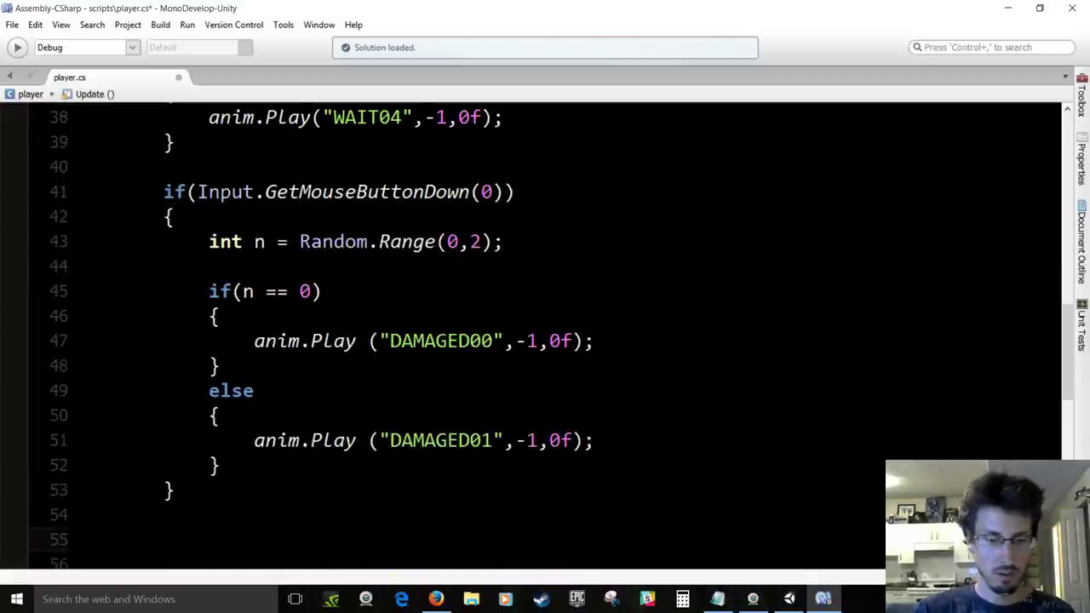
type("if()")
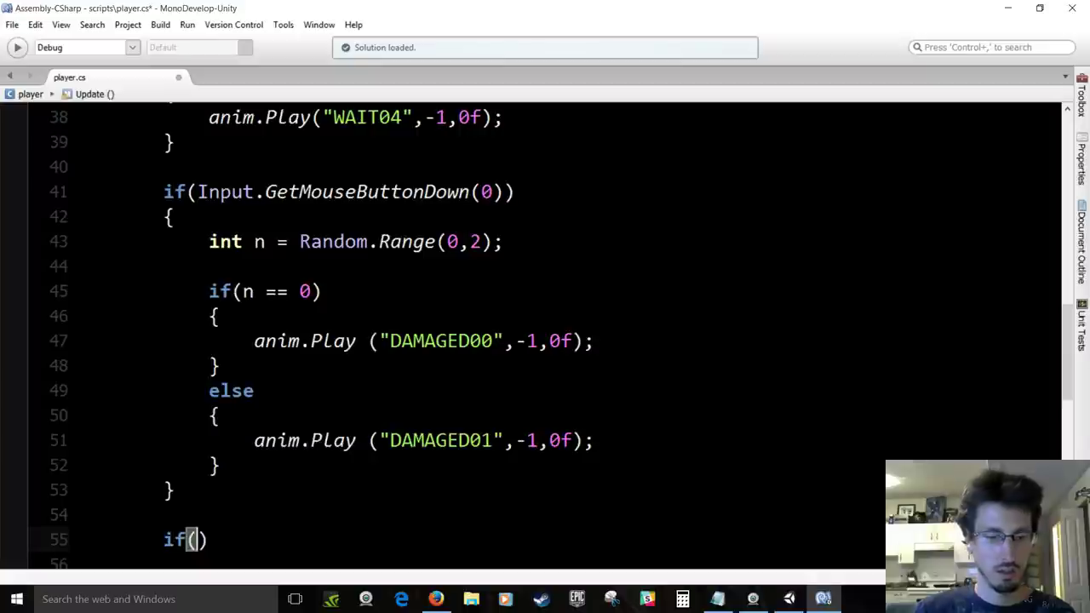
type("Input")
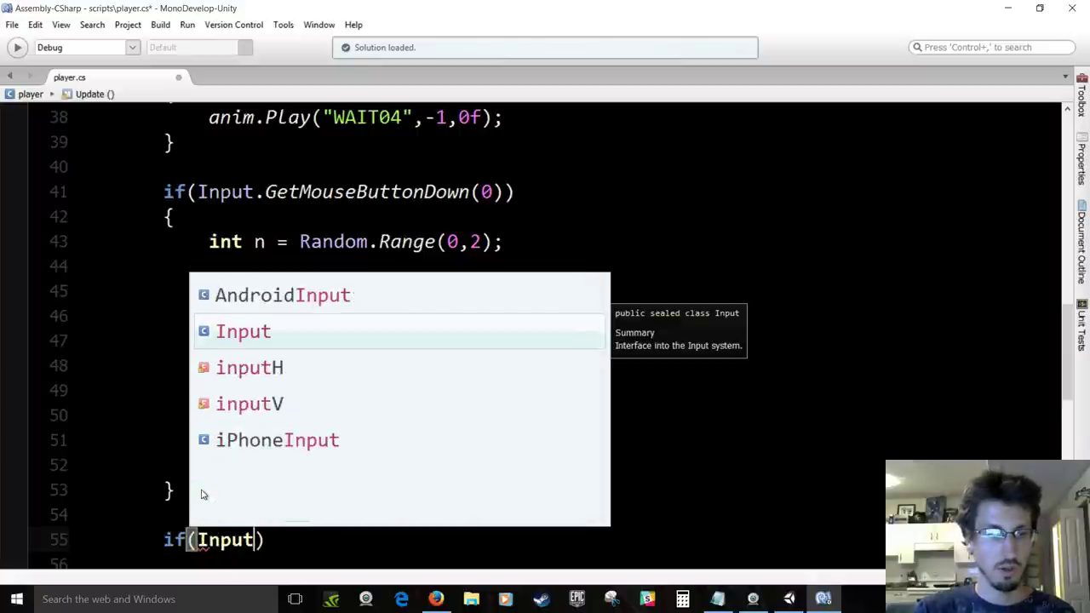
type(".")
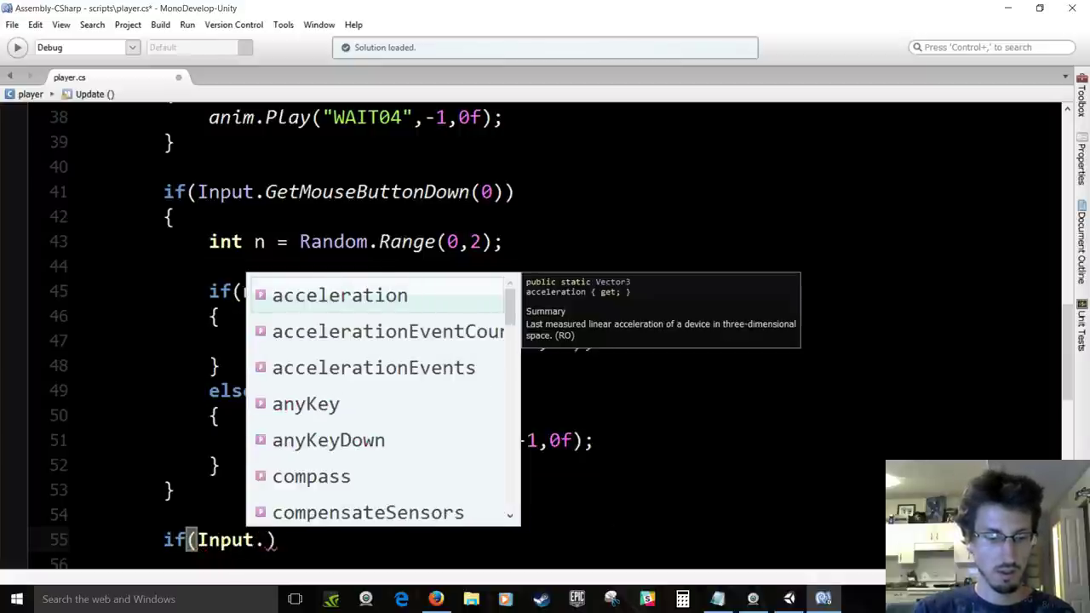
type("getke")
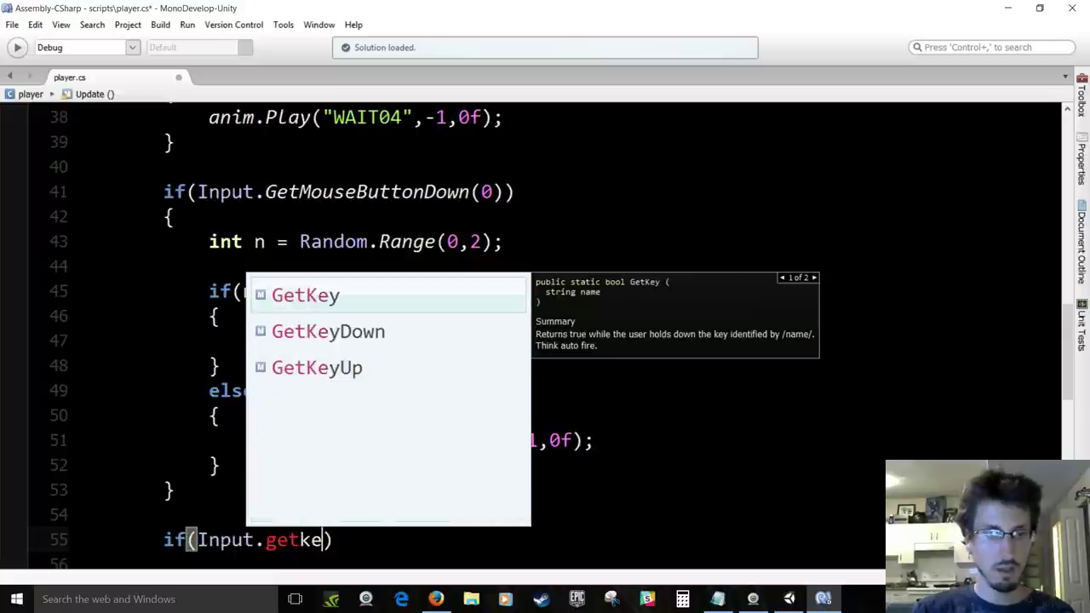
key("Down")
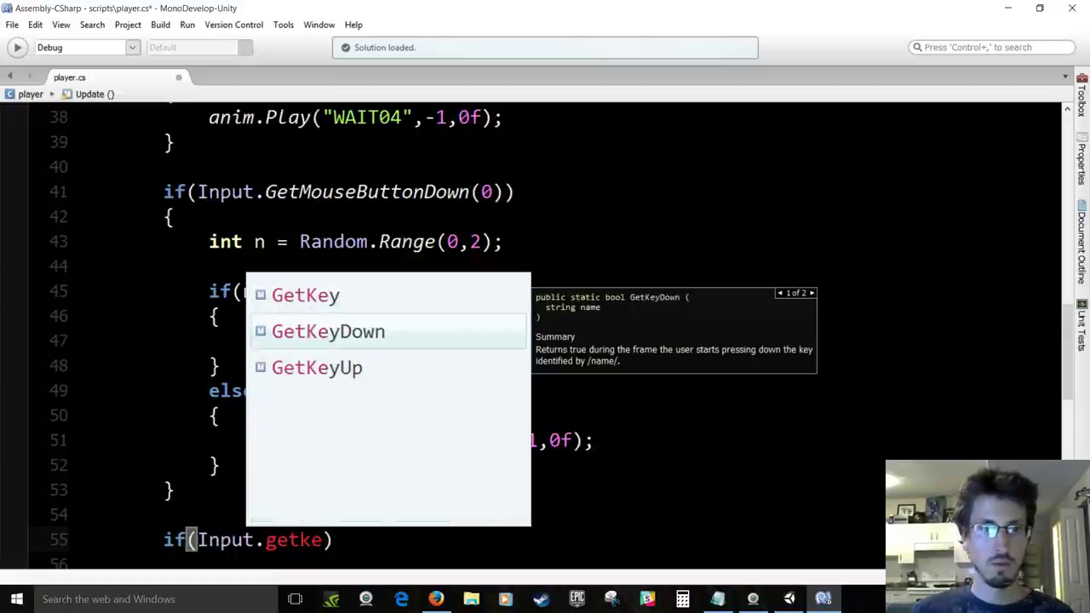
key("Up")
key("Return")
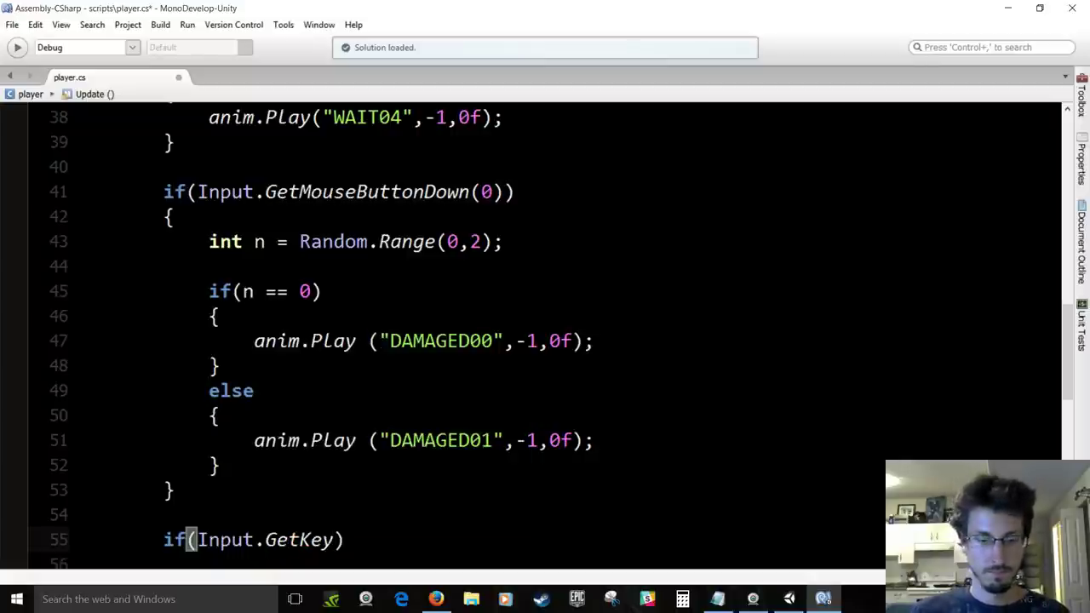
type("(")
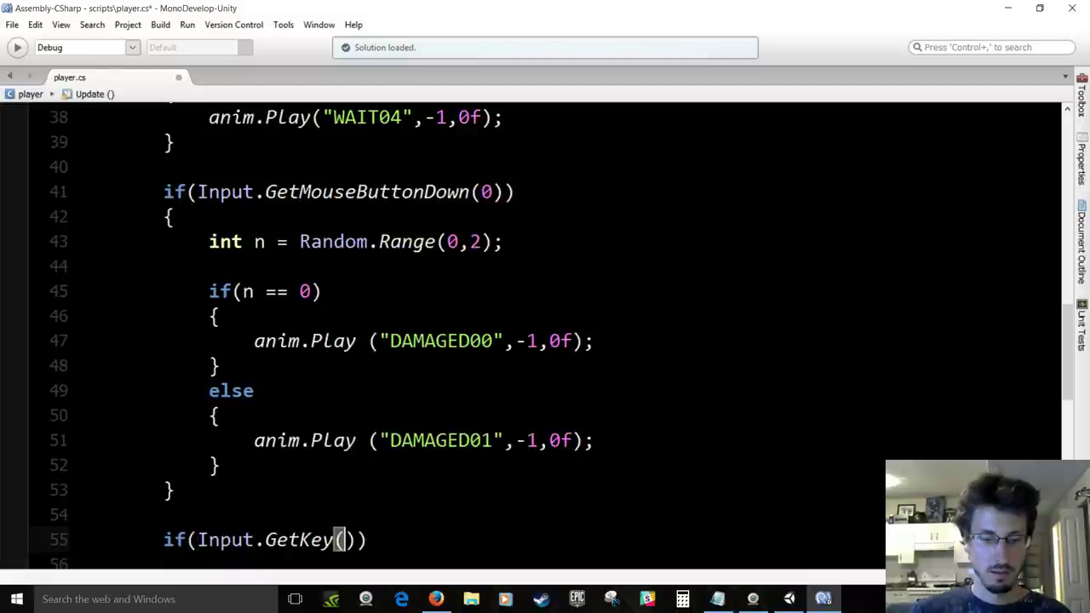
type("Keyc")
key("Return")
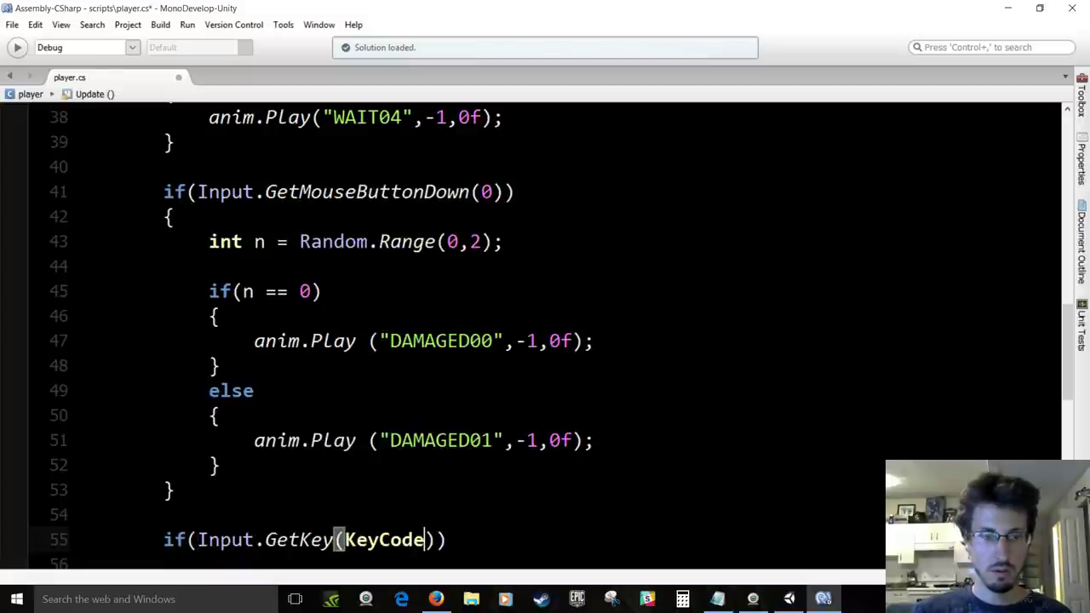
type(".")
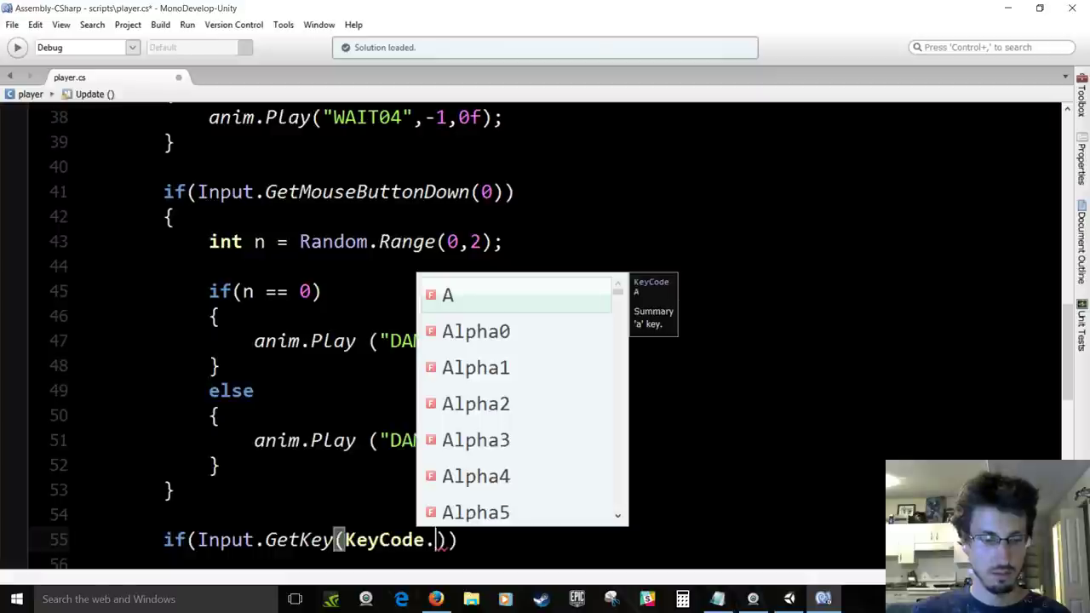
type("sh")
key("Return")
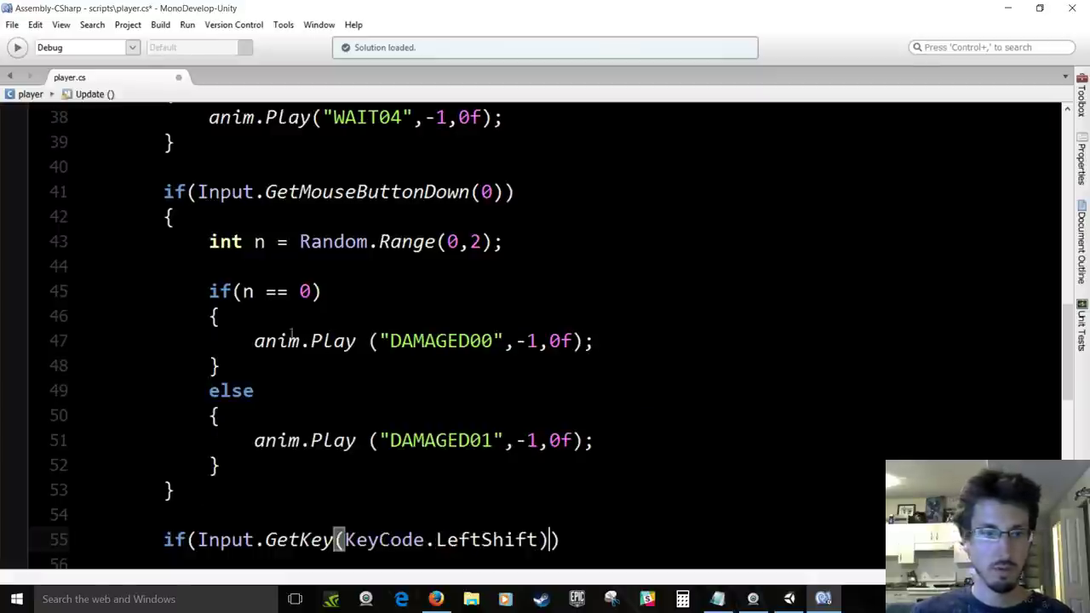
- Give the LeftShift check a block that sets run = true
scroll(661, 452, "down", 1)
left_click(602, 485)
key("Return")
type("{")
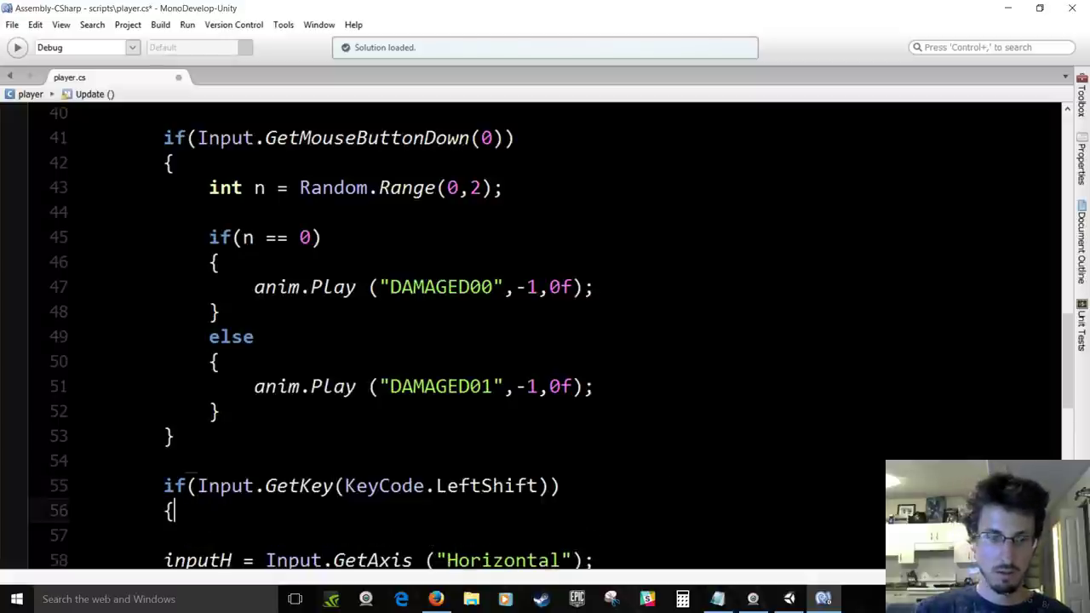
key("Return")
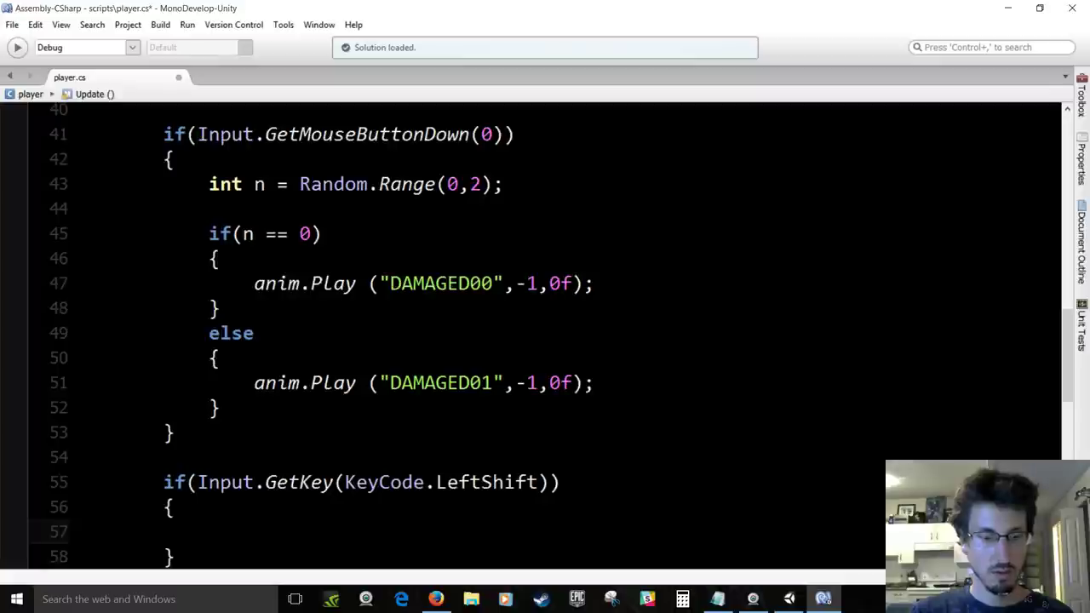
type("run =")
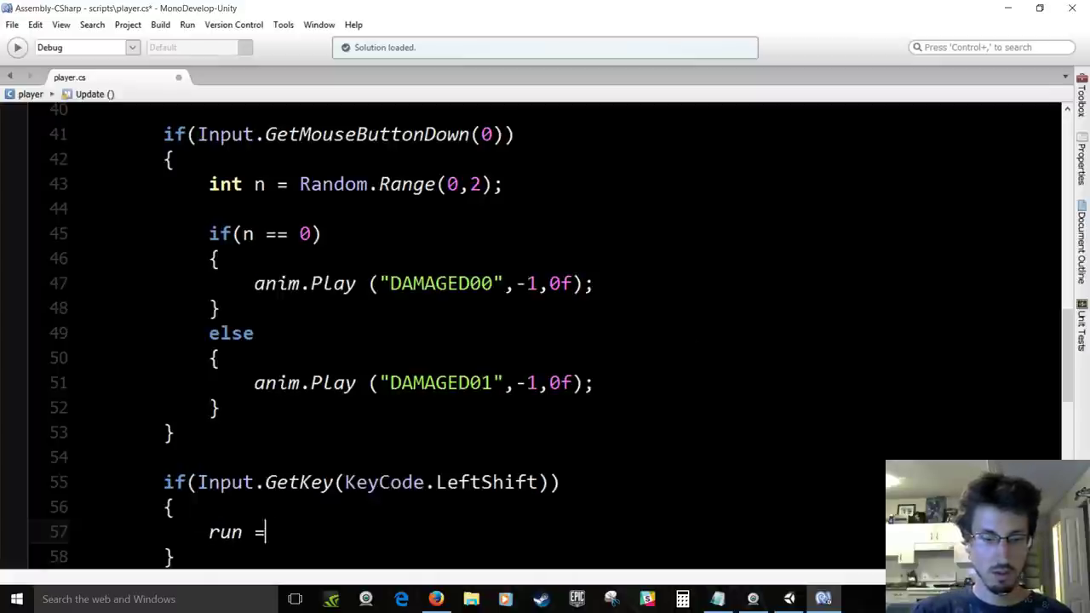
type(" true;")
- Add an else block that sets run = false
scroll(332, 335, "down", 2)
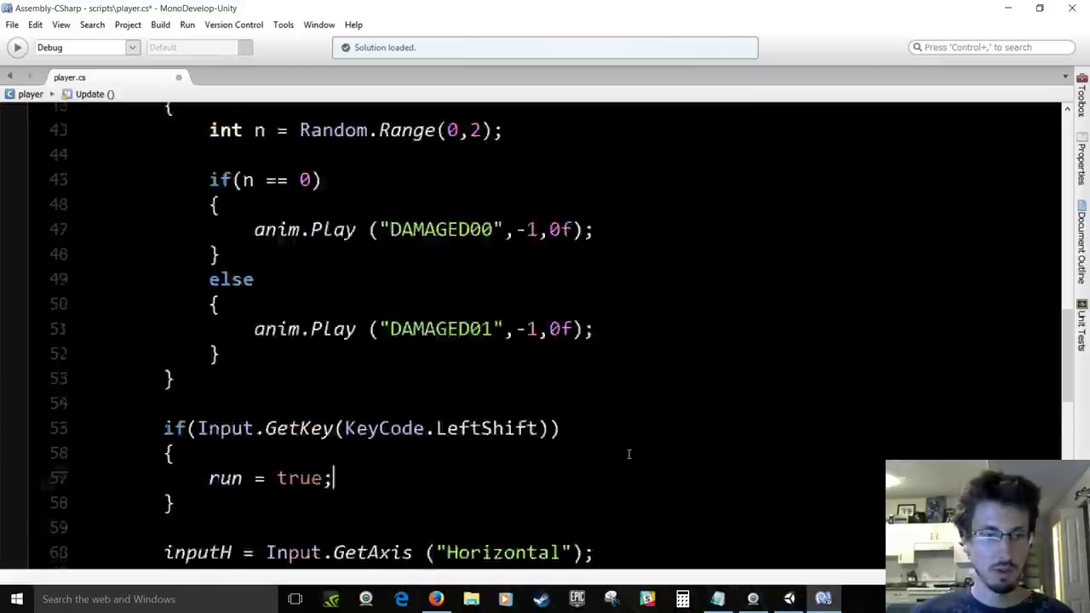
key("Down")
key("Return")
type("else")
key("Return")
type("{")
key("Return")
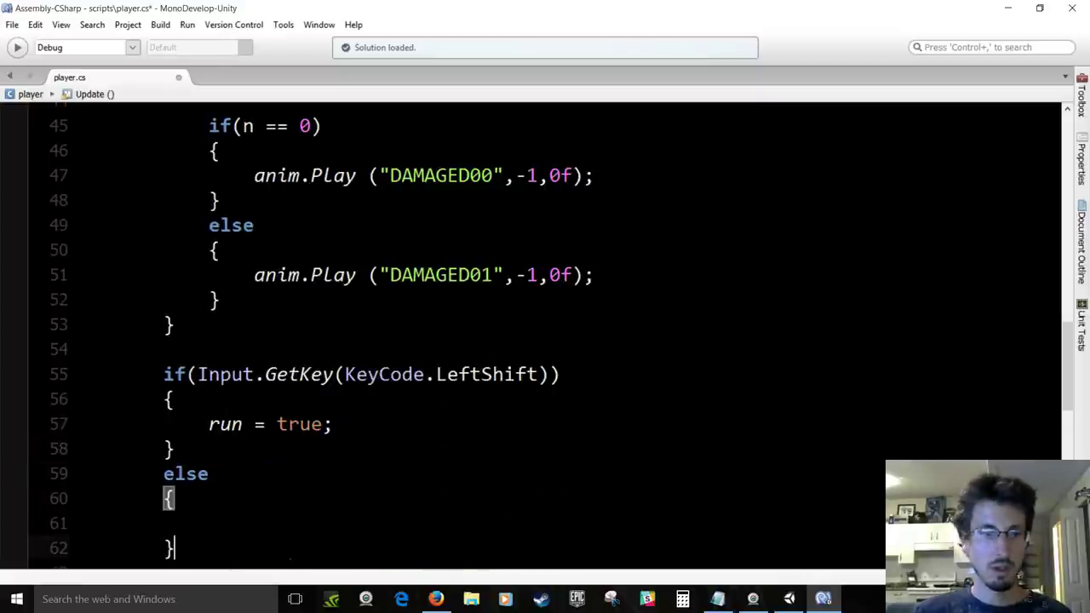
type("run =")
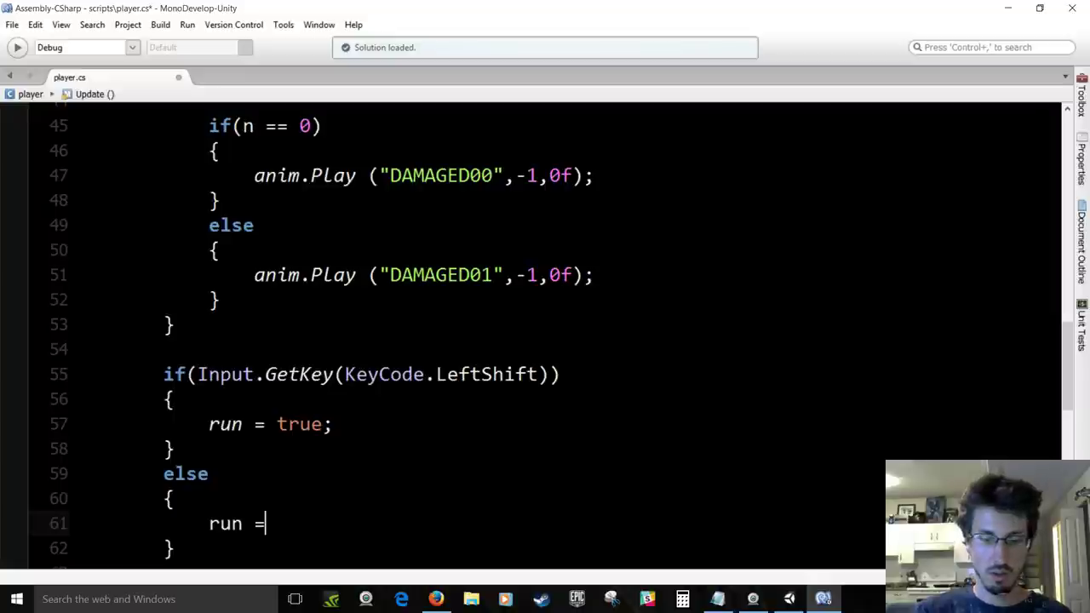
type(" false;")
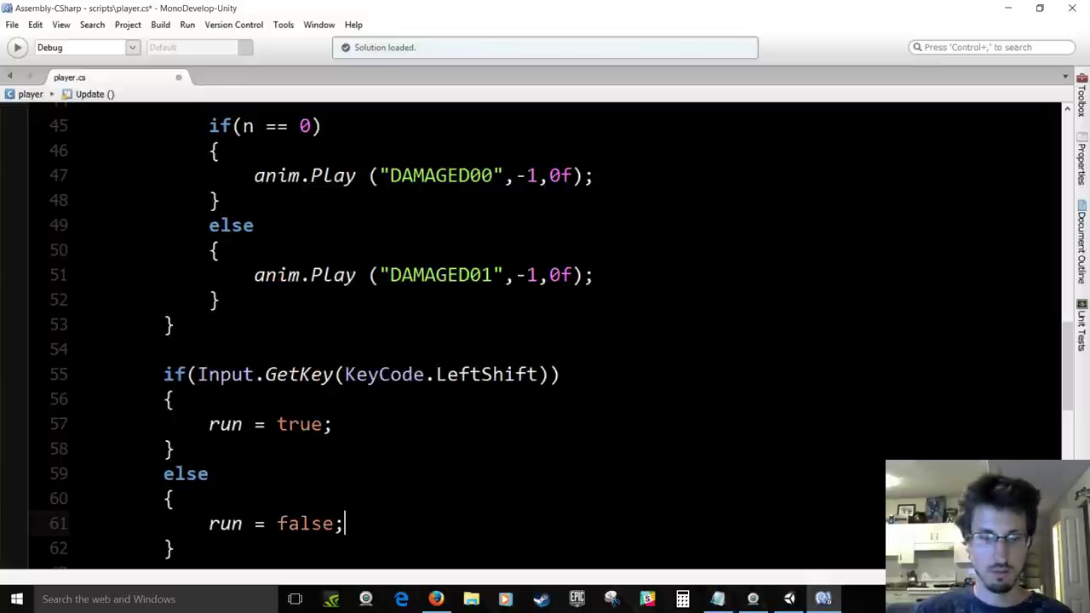
- Add anim.SetBool("run", run); after the SetFloat lines in Update()
scroll(341, 324, "down", 3)
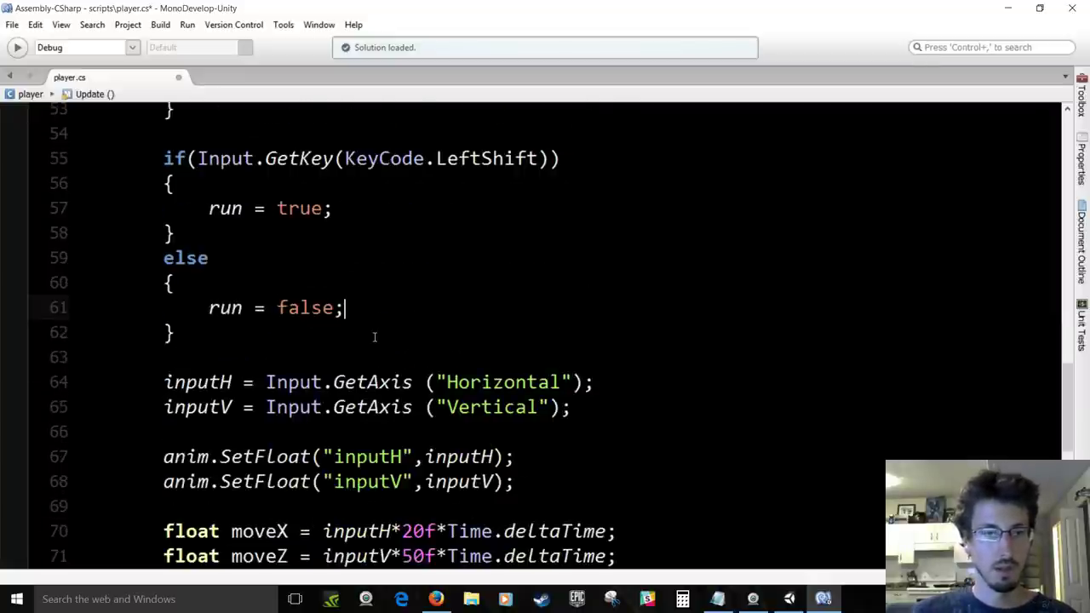
scroll(373, 338, "down", 1)
scroll(374, 337, "down", 1)
left_click(534, 376)
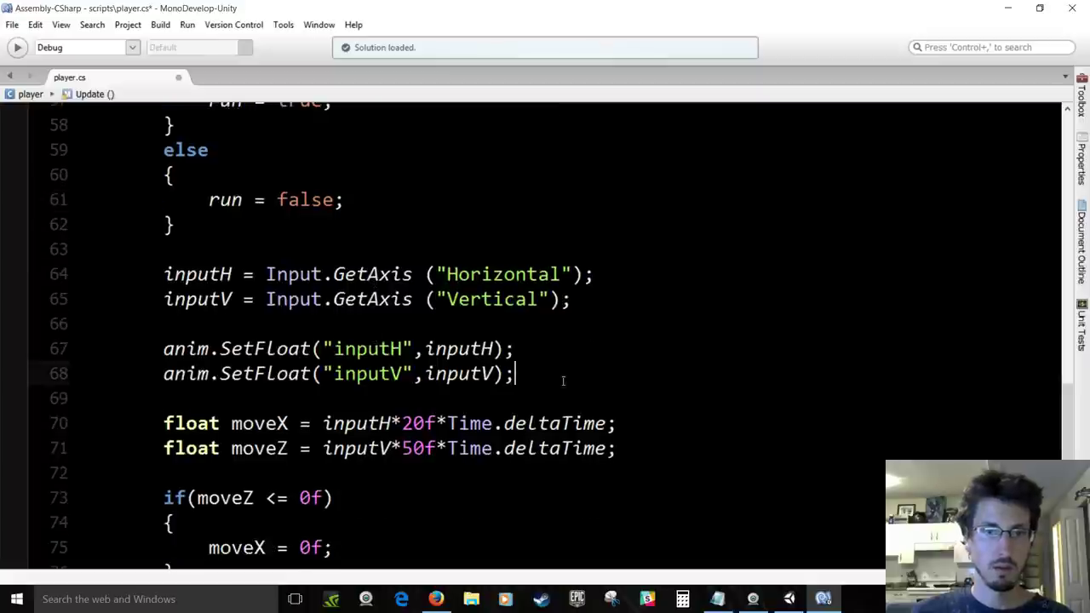
key("Return")
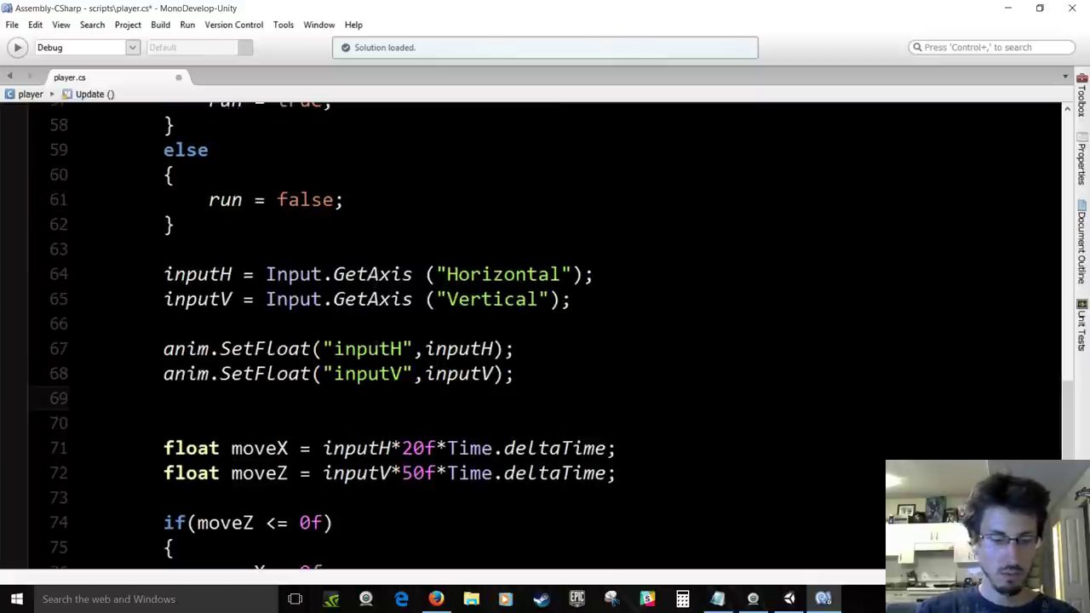
type("anim.set")
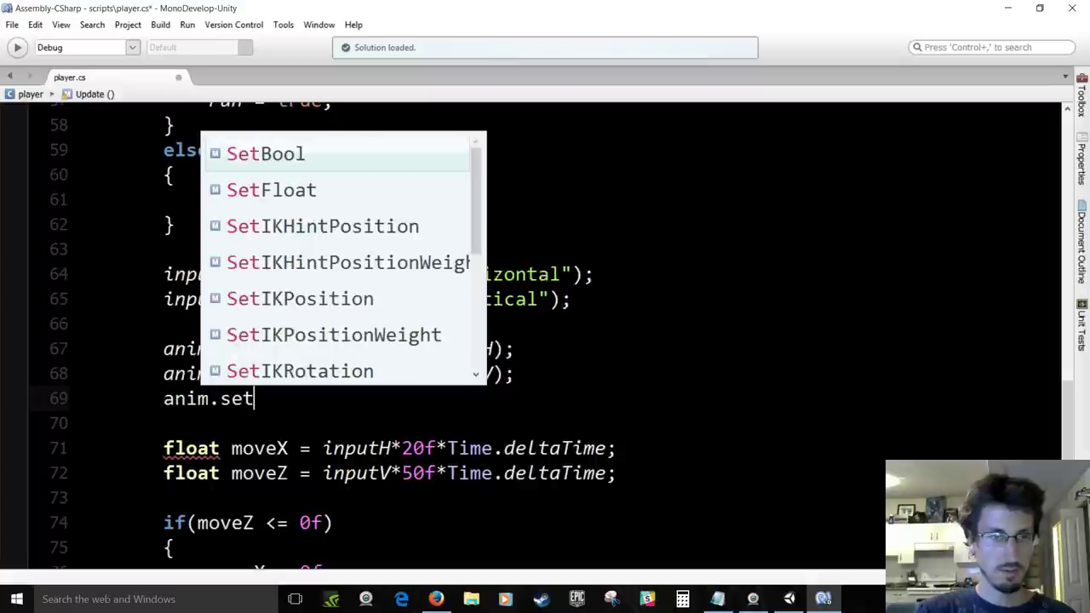
type("Bool")
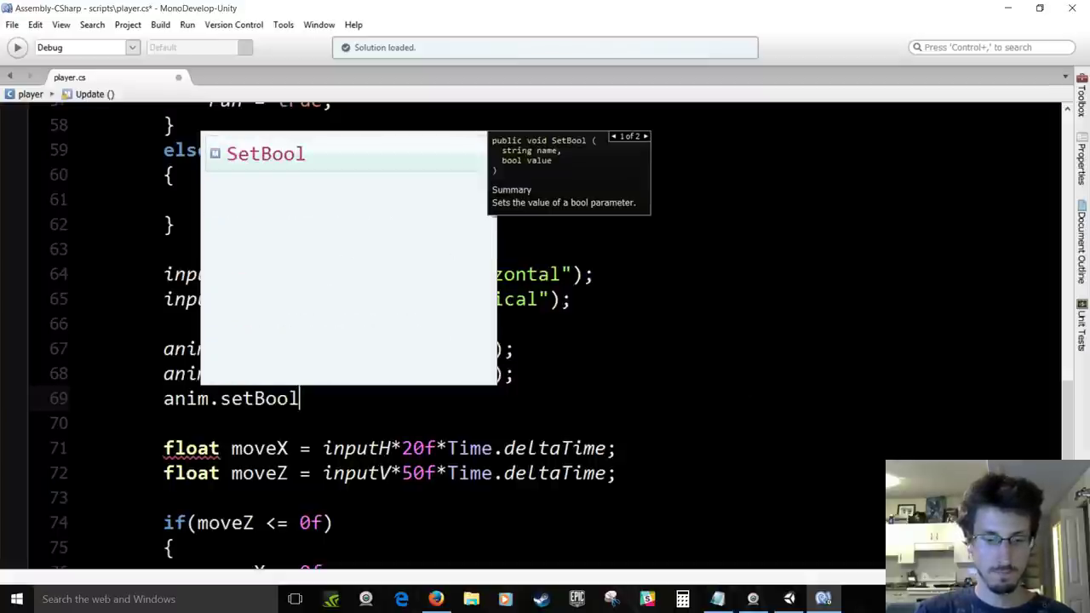
type("(\"r")
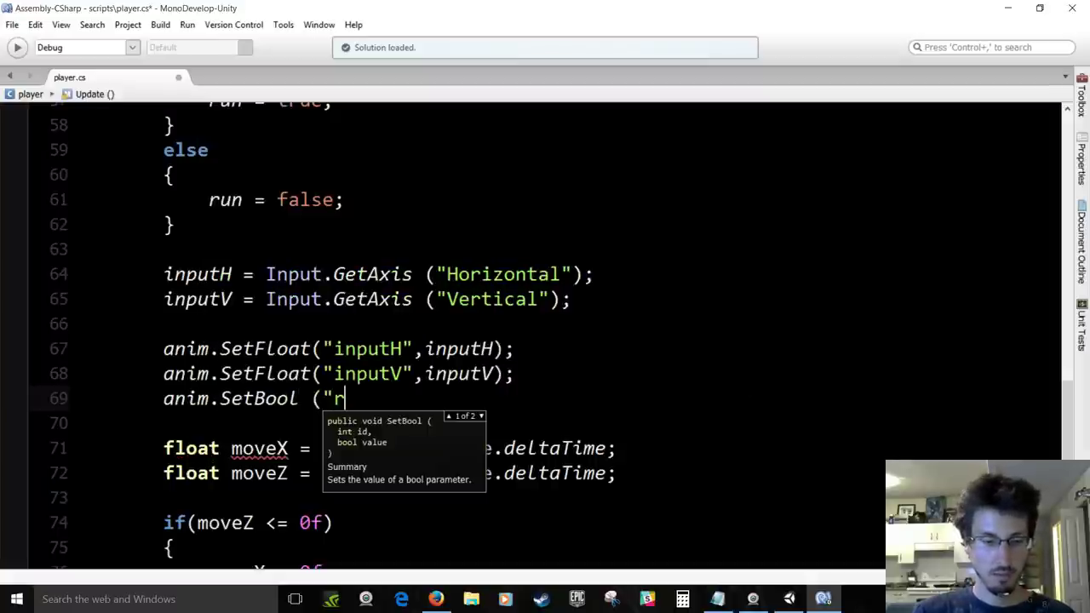
type("un\"")
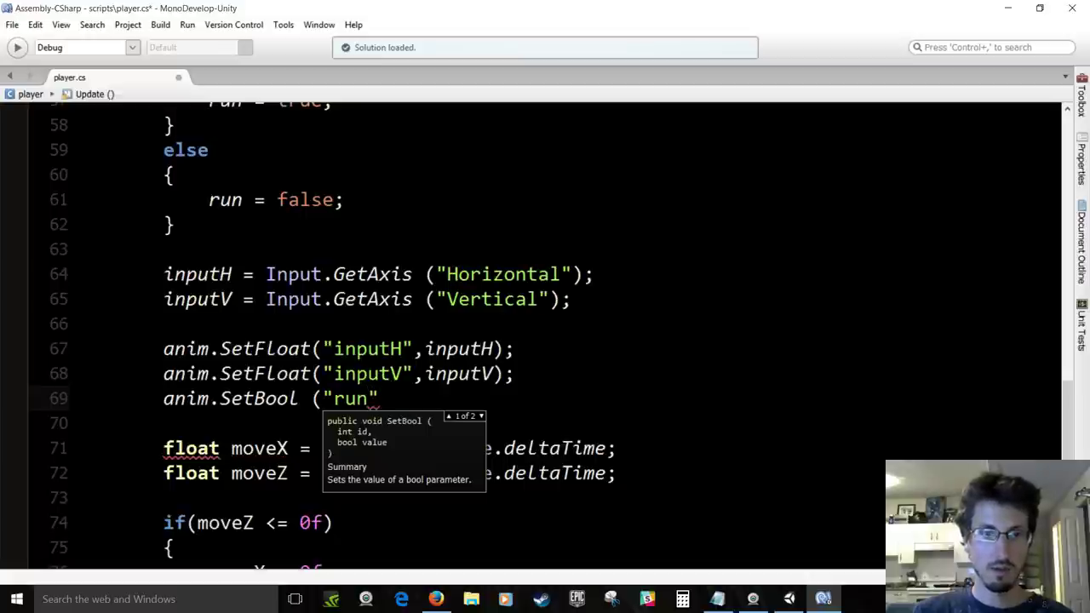
type(",")
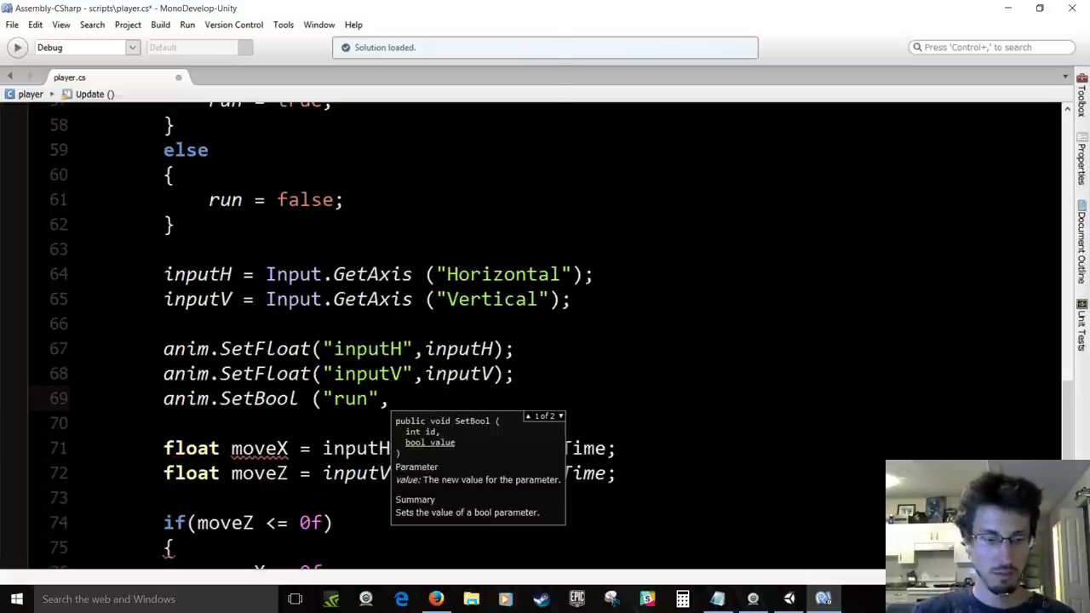
type("run")
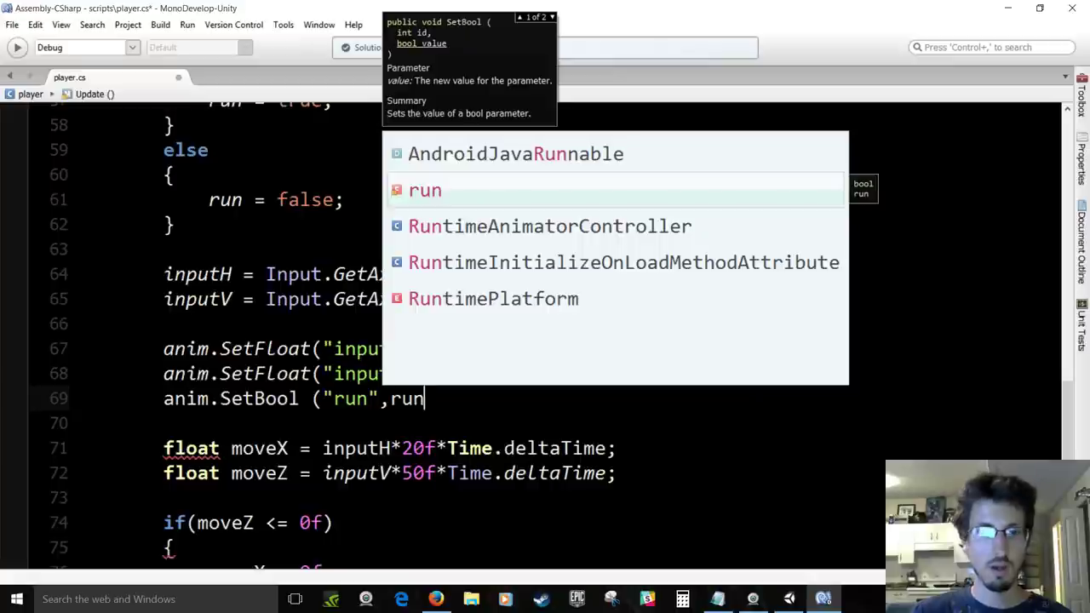
type(");")
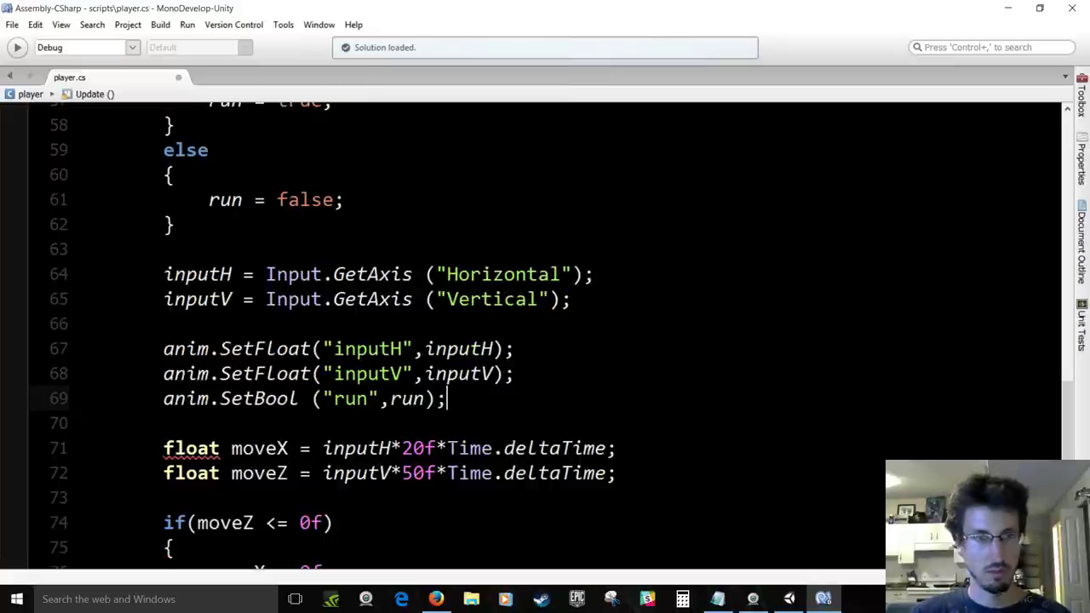
left_click(791, 602)
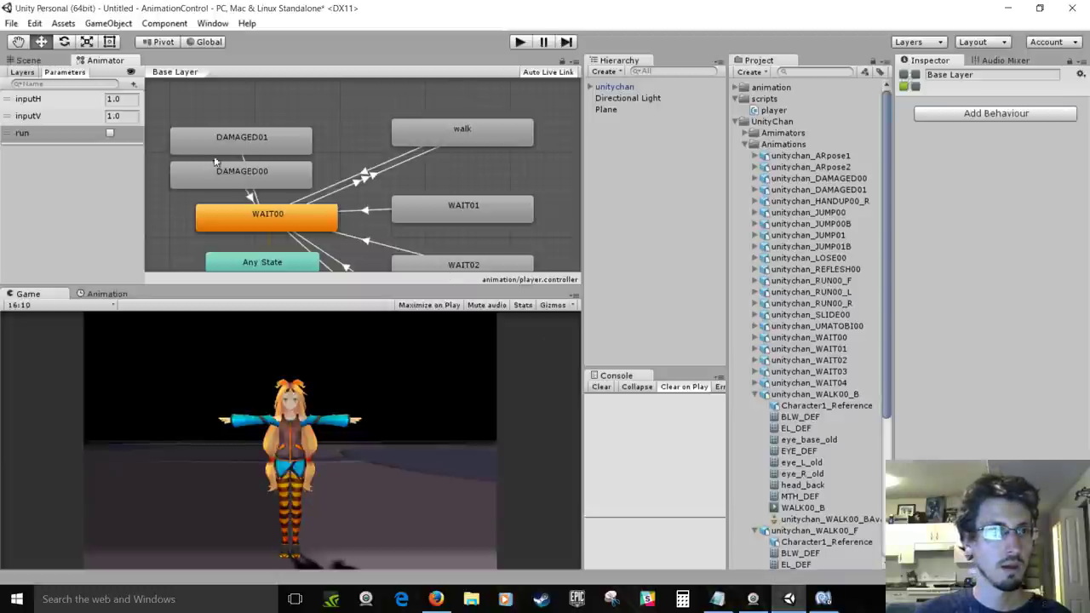
- Play the scene, hold Left Shift to see run turn on, switch it off, then stop playing
left_click(520, 44)
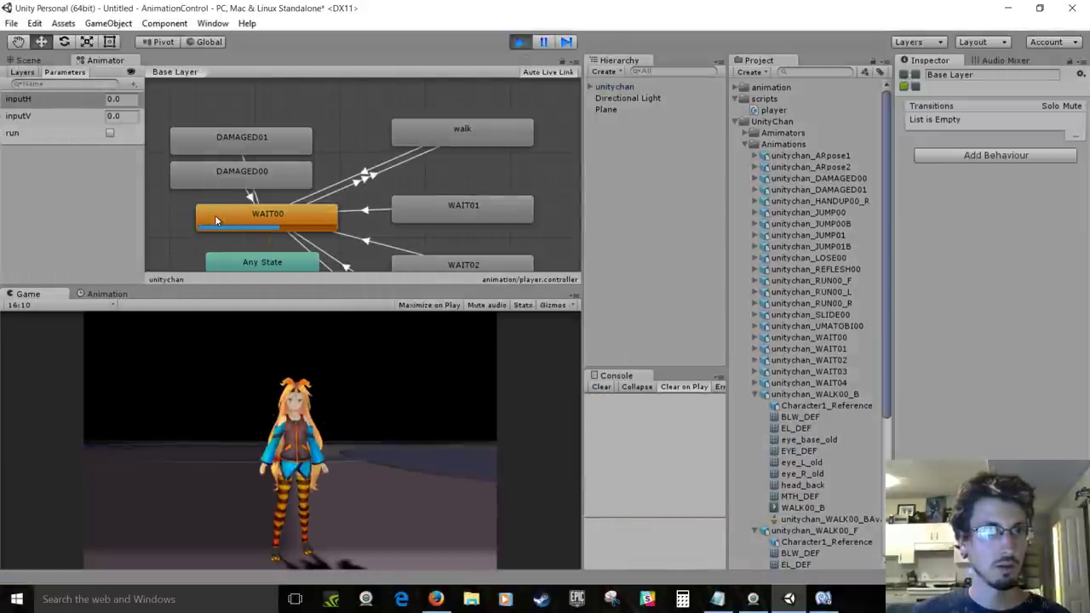
key("shift")
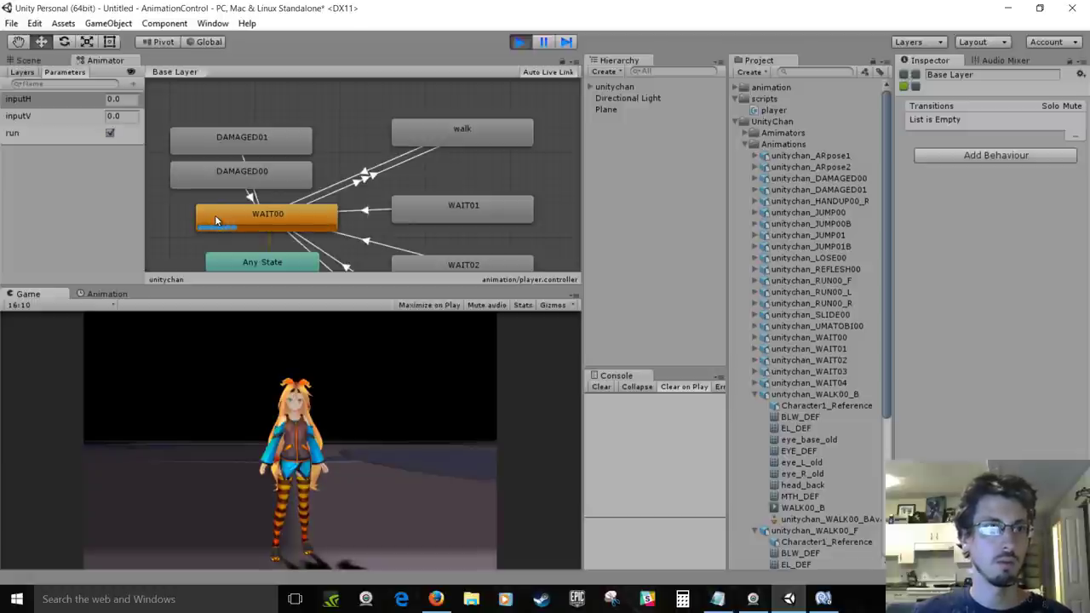
left_click(114, 138)
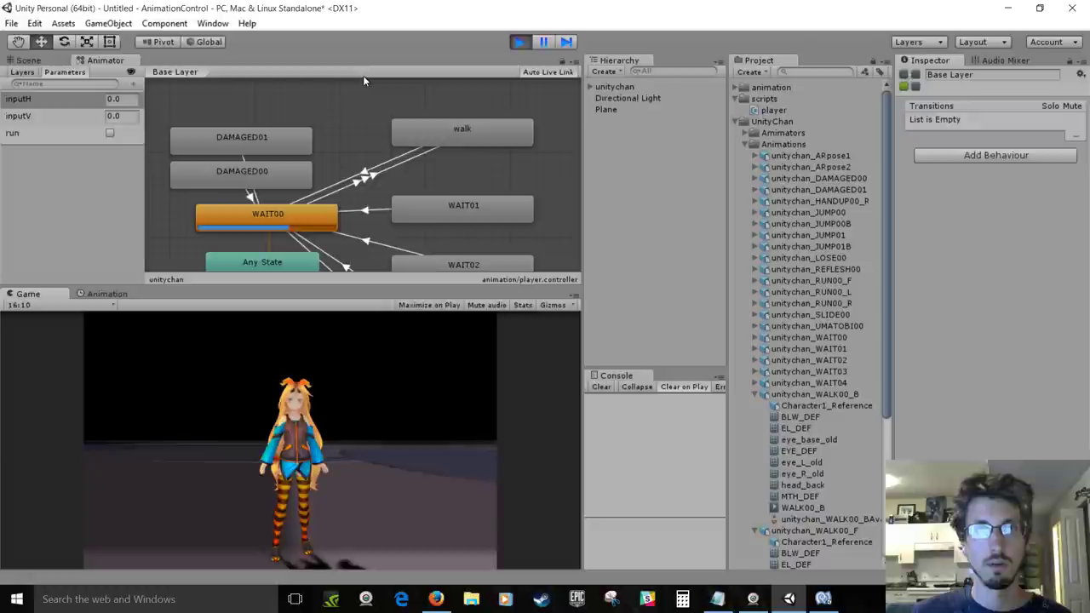
left_click(520, 41)
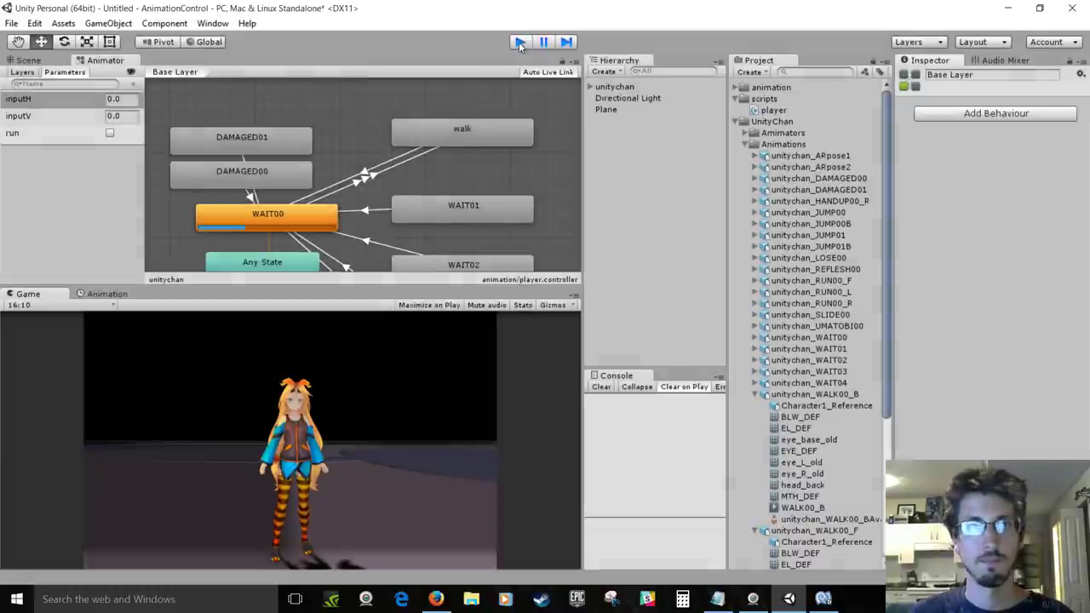
mouse_move(437, 124)
middle_mouse_down()
mouse_move(395, 177)
mouse_move(391, 169)
middle_mouse_up()
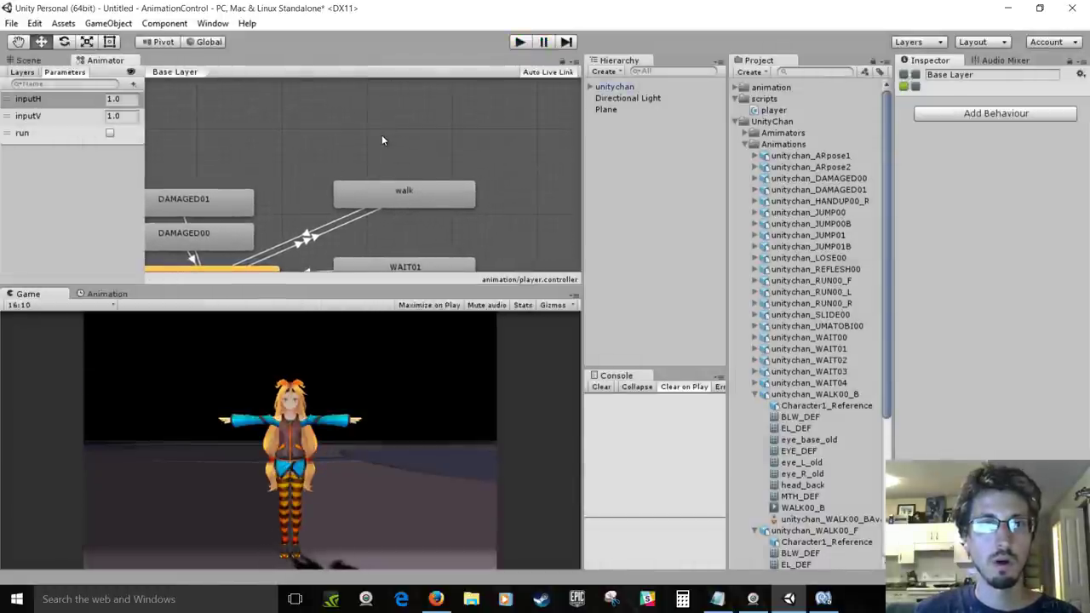
- Create a new blend tree state named run and open it
right_click(382, 140)
mouse_move(431, 150)
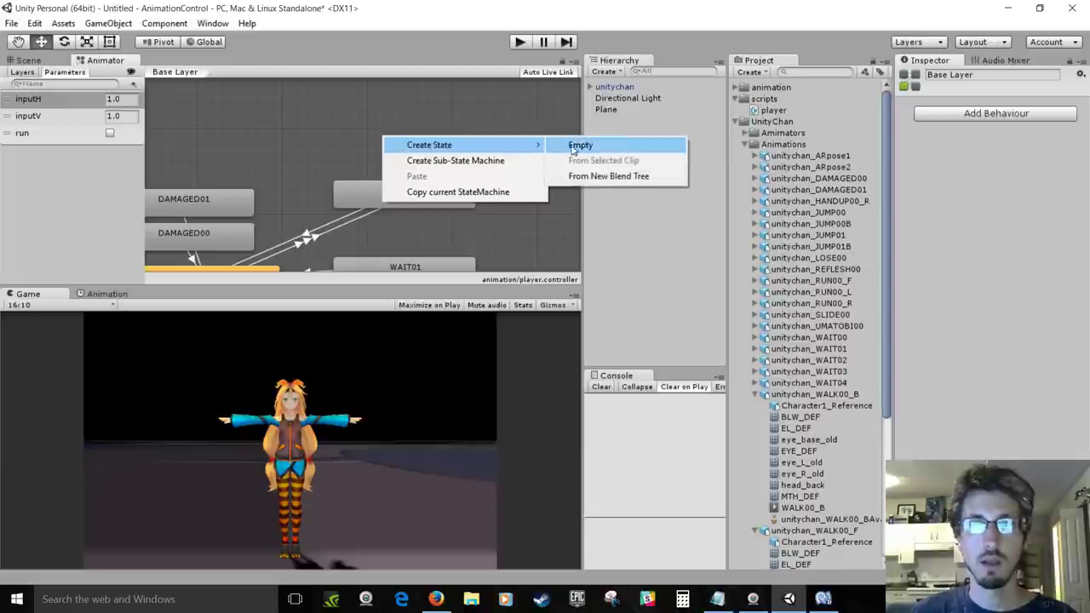
left_click(603, 177)
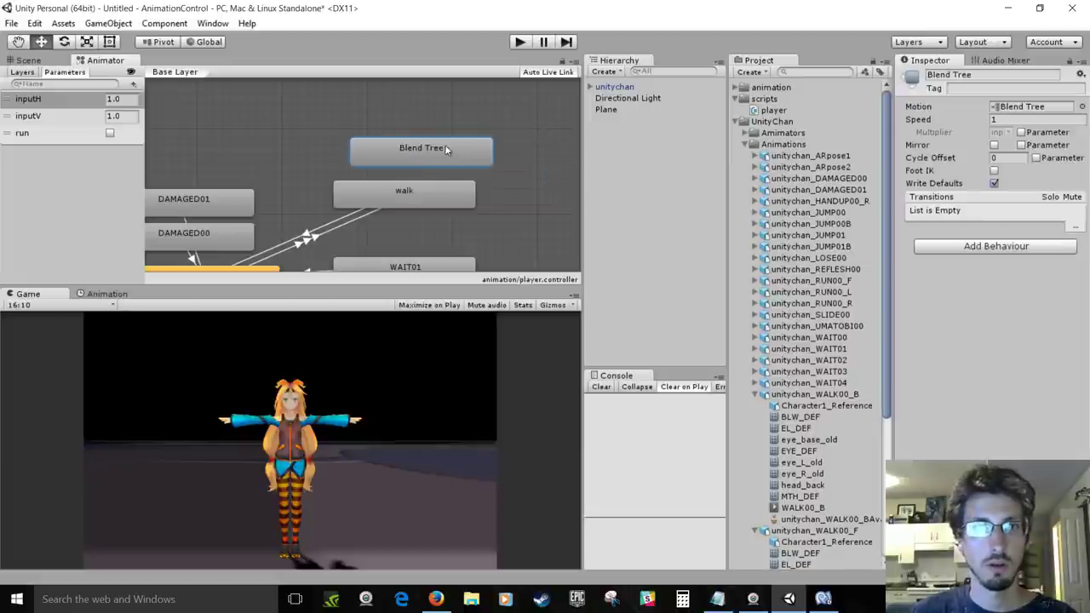
left_click(965, 76)
type("run")
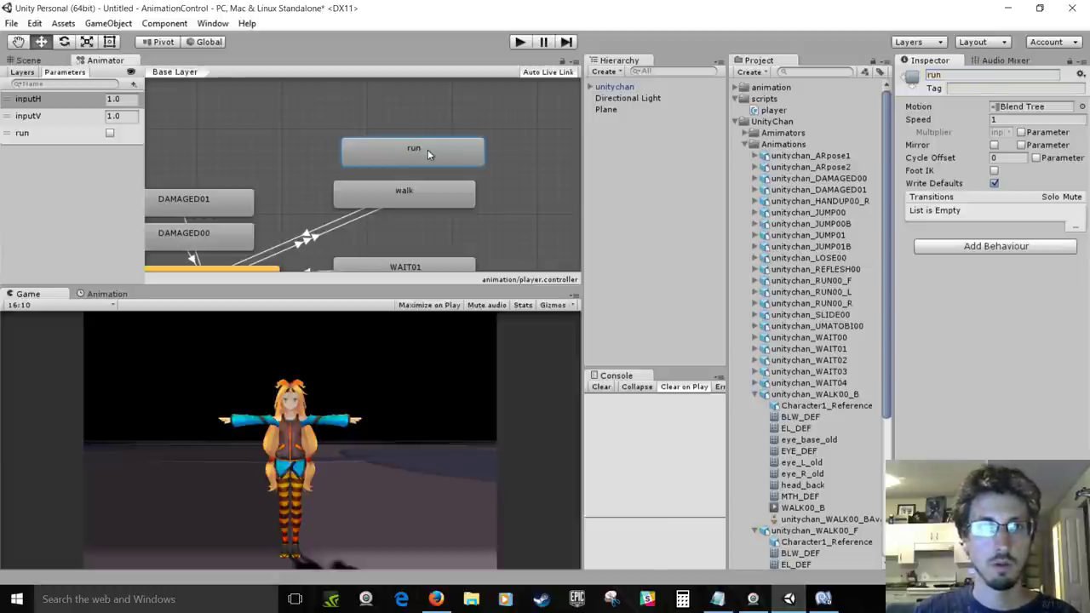
double_click(428, 149)
- Add three motion fields to the run blend tree
left_click(1058, 152)
left_click(1052, 166)
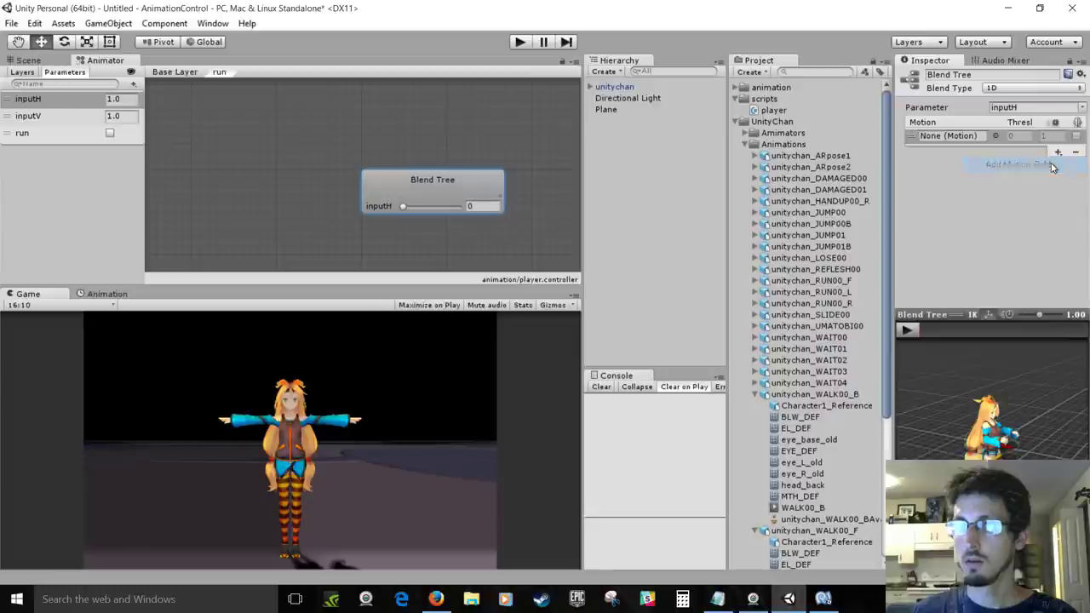
left_click(1057, 153)
left_click(1052, 164)
left_click(1056, 216)
left_click(1054, 228)
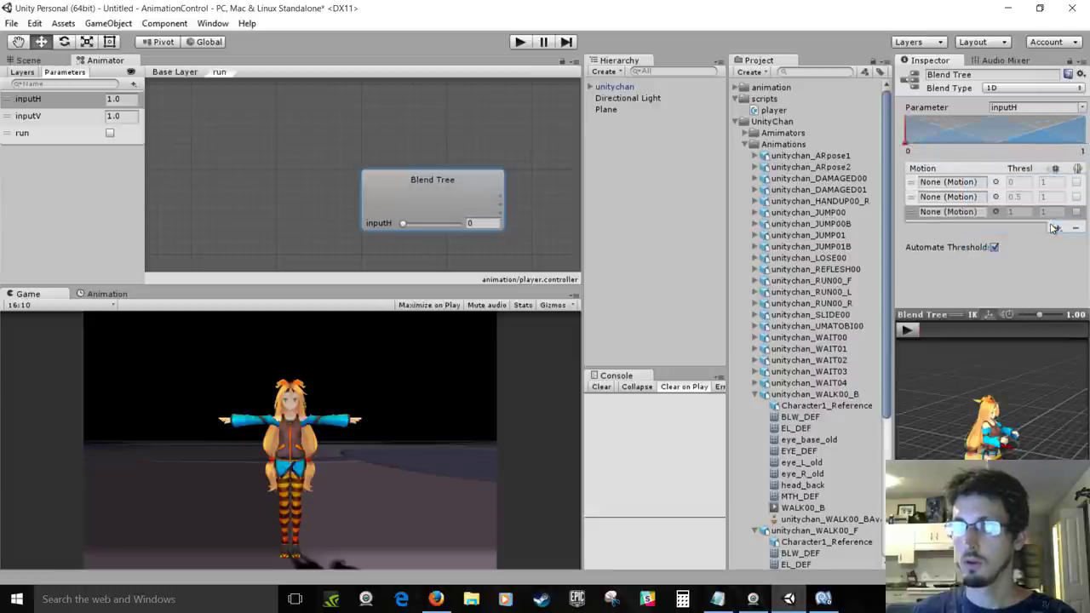
- Turn off automatic thresholds and set the slot thresholds to -1, 0 and 1
left_click(993, 247)
left_click(1020, 182)
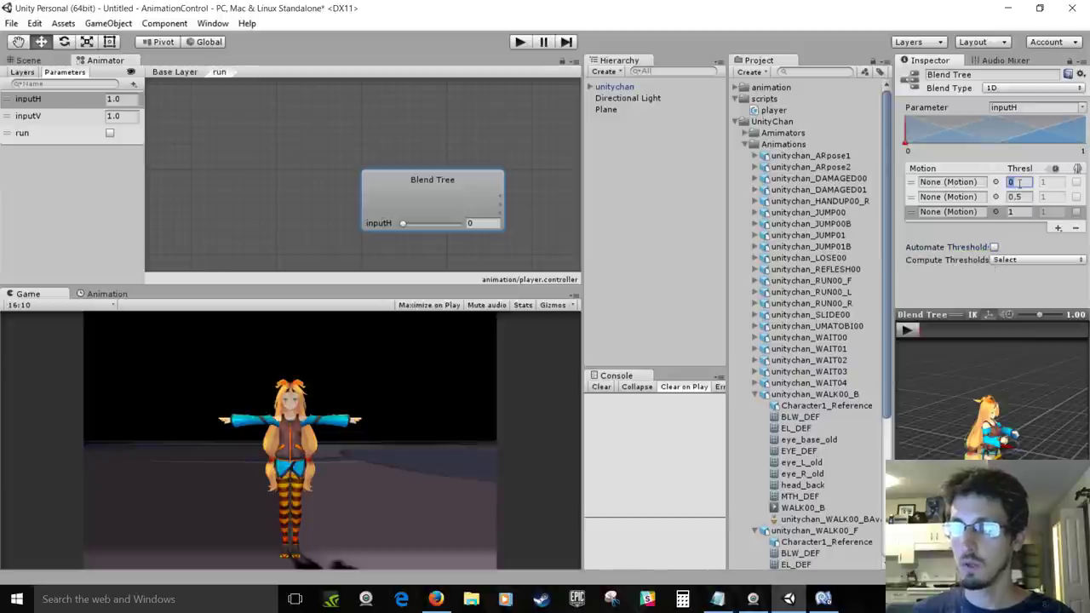
type("-1")
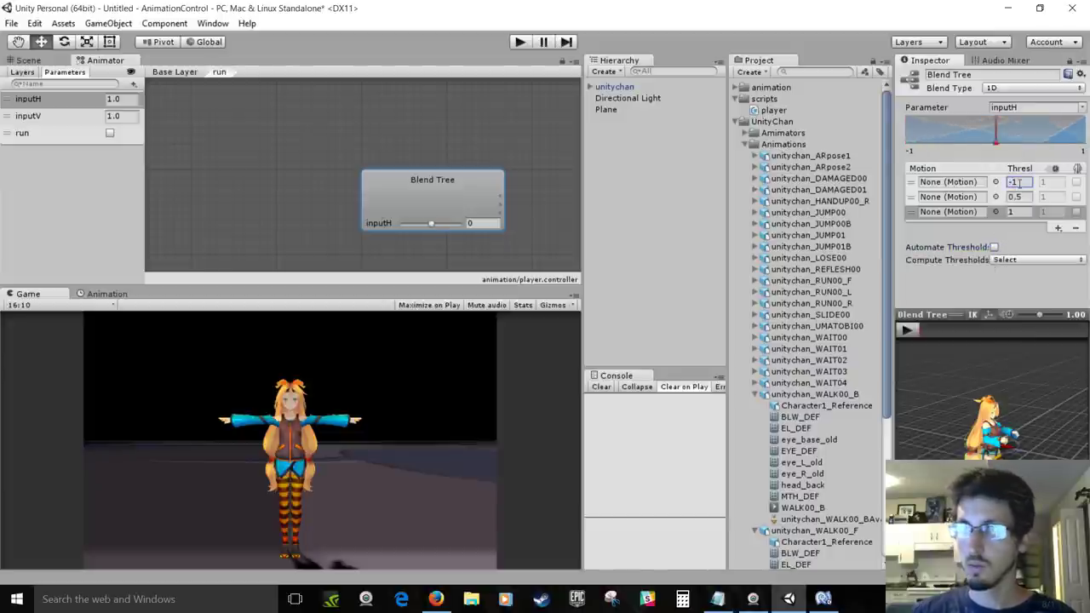
left_click(1018, 197)
type("0")
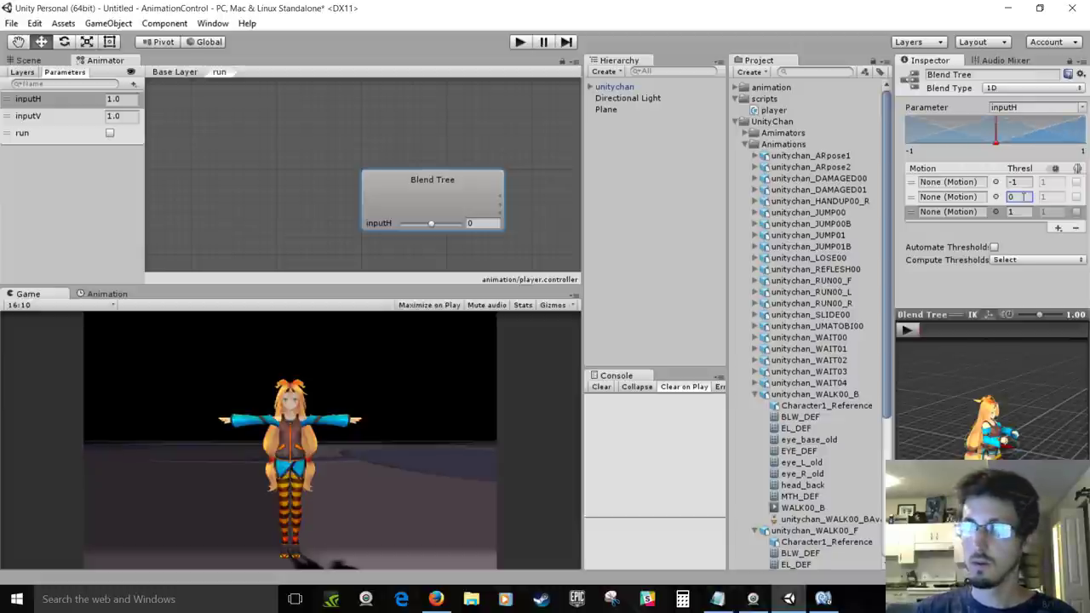
left_click(997, 182)
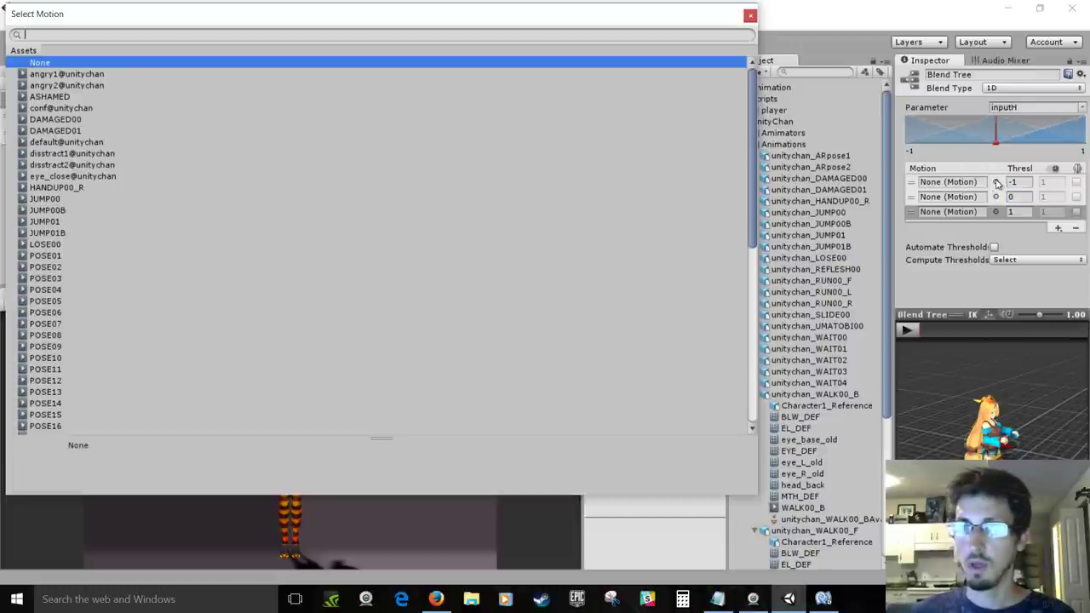
- Assign RUN00_L, RUN00_F and RUN00_R to the three motion slots
scroll(175, 198, "down", 10)
scroll(179, 197, "down", 3)
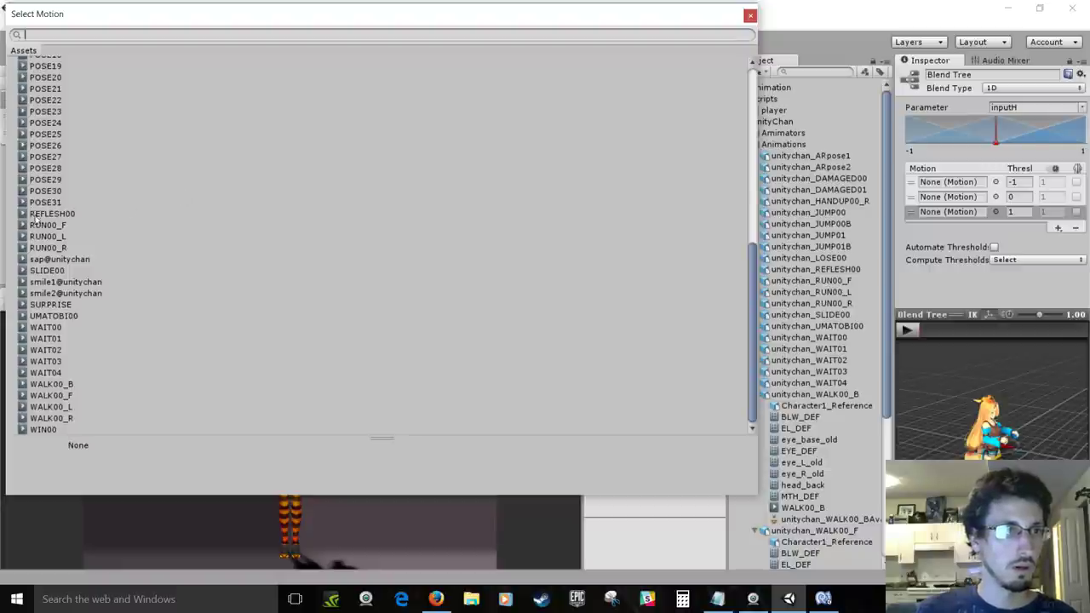
double_click(49, 237)
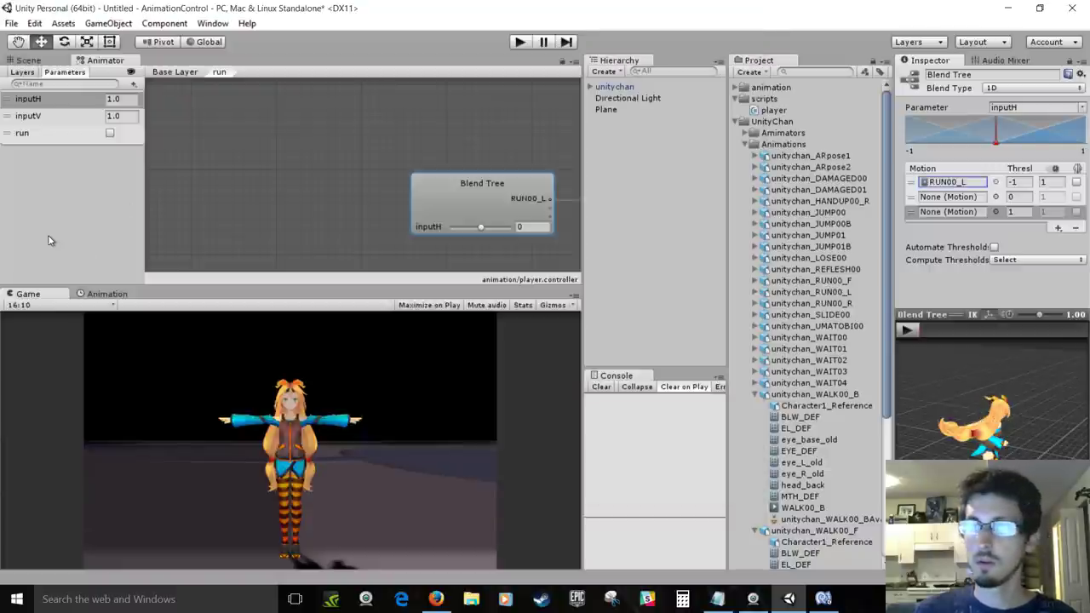
left_click(996, 197)
scroll(75, 317, "down", 10)
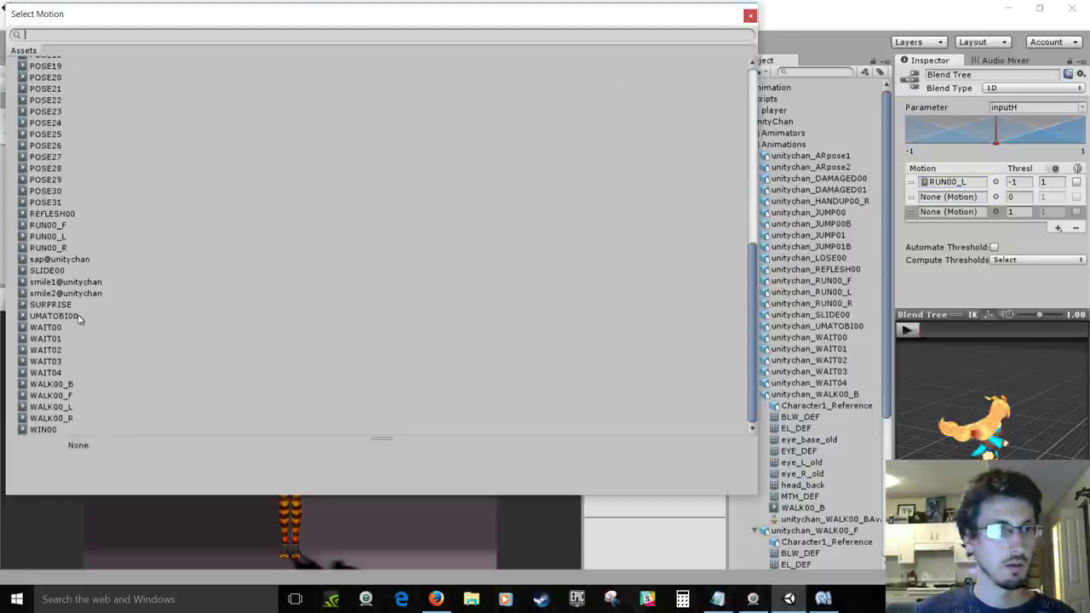
scroll(85, 315, "up", 4)
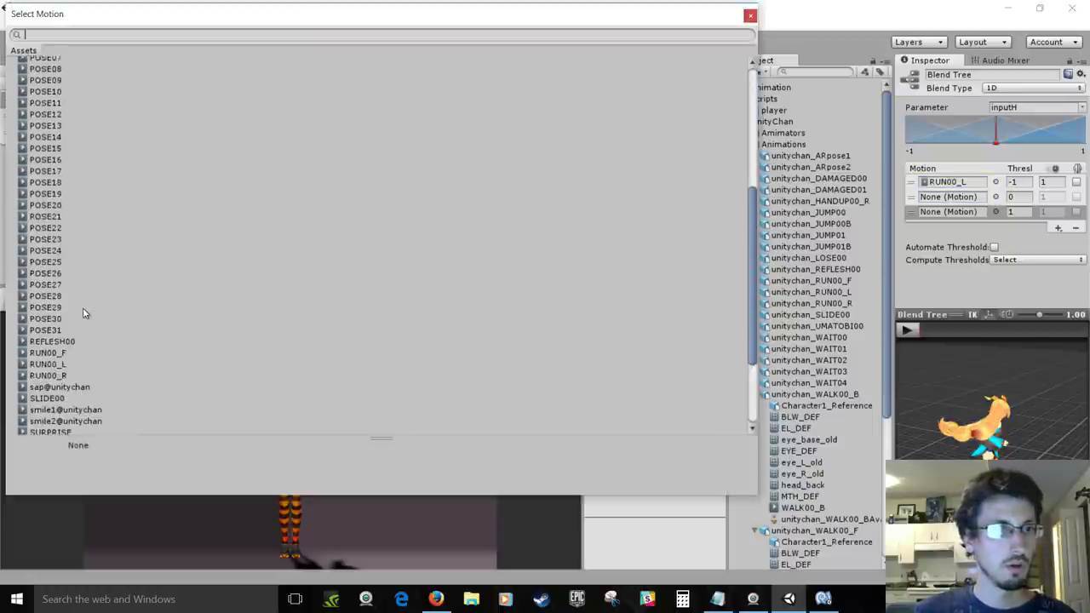
double_click(53, 352)
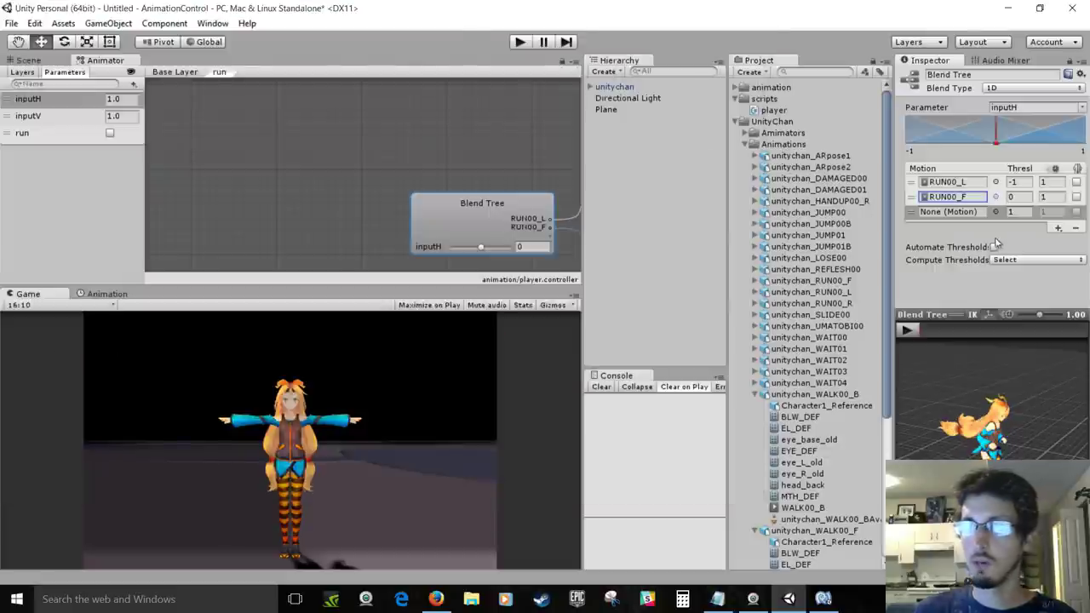
left_click(995, 211)
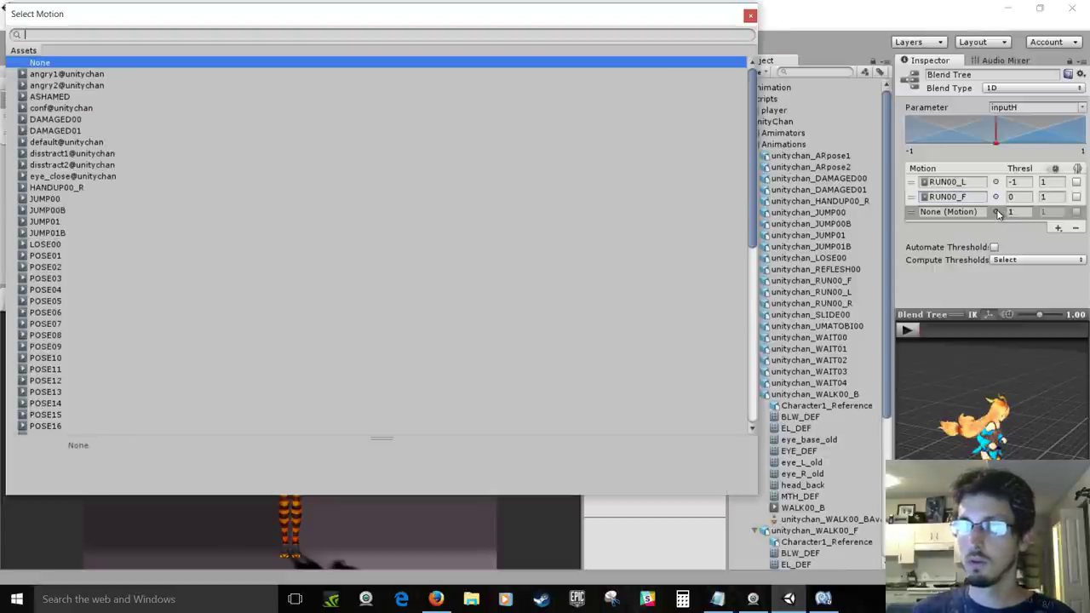
scroll(256, 281, "down", 10)
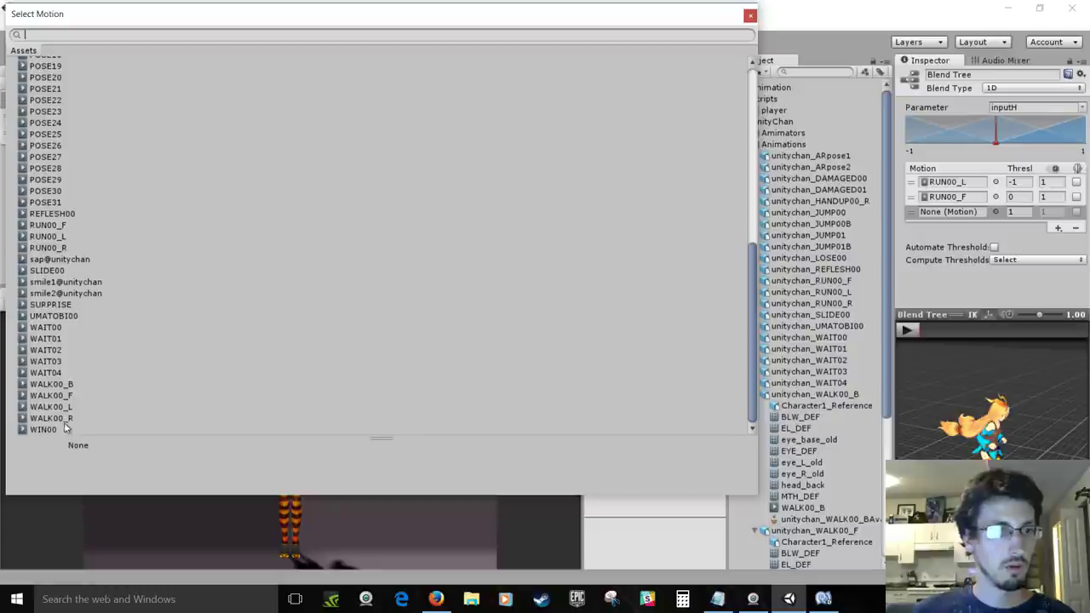
double_click(53, 248)
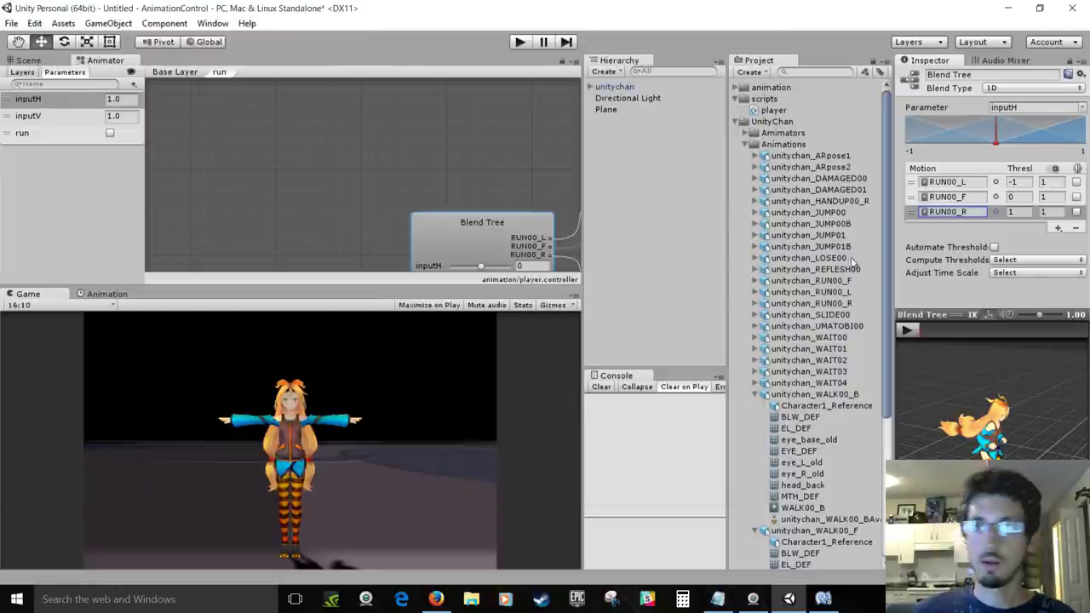
- Preview the run blend by sweeping inputH, then return to the Base Layer
left_click(908, 330)
left_click(471, 268)
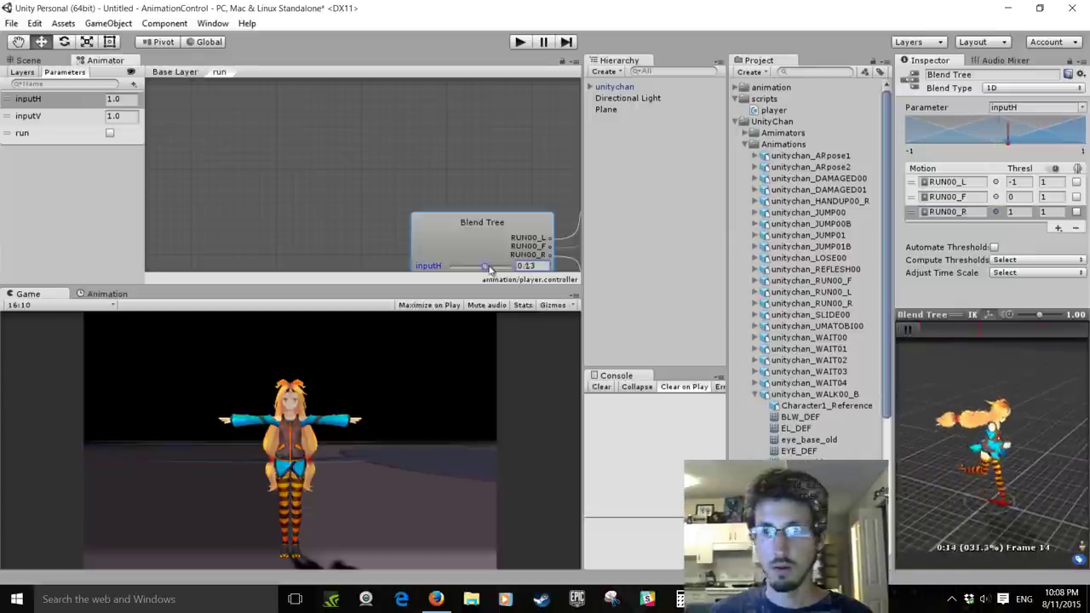
mouse_move(492, 279)
left_mouse_down()
mouse_move(464, 282)
mouse_move(496, 281)
left_mouse_up()
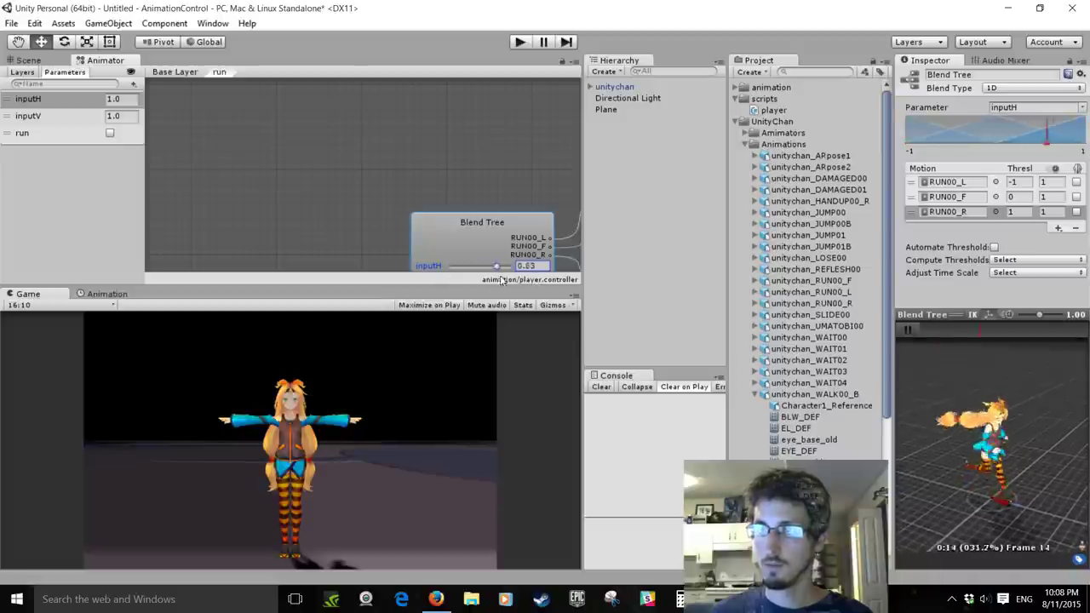
left_click(909, 330)
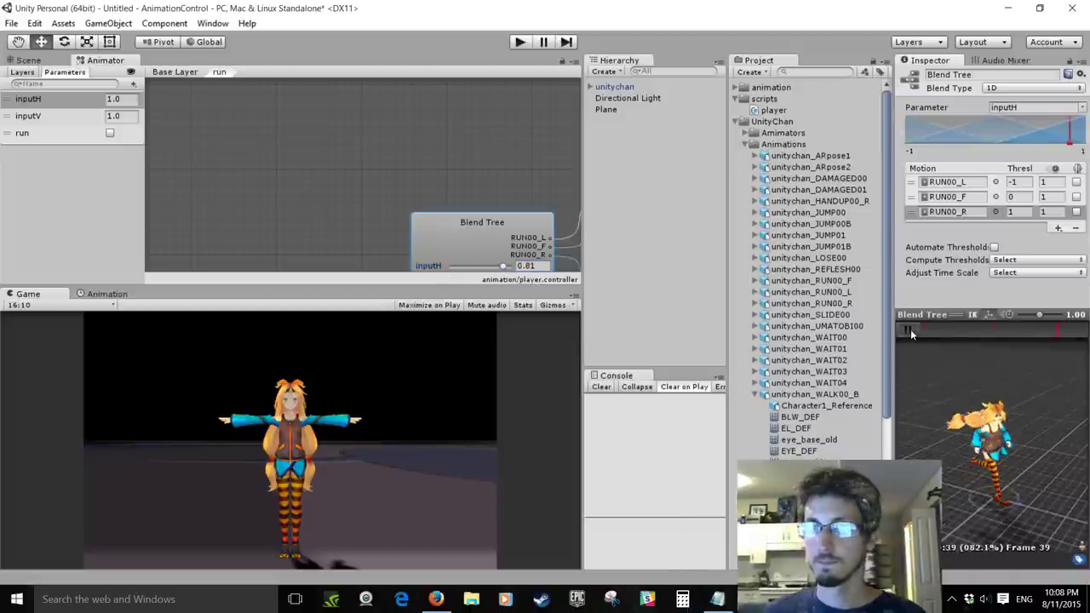
left_click(179, 73)
- Place run above walk and create a transition from walk to run
middle_click_drag(290, 139, 358, 236)
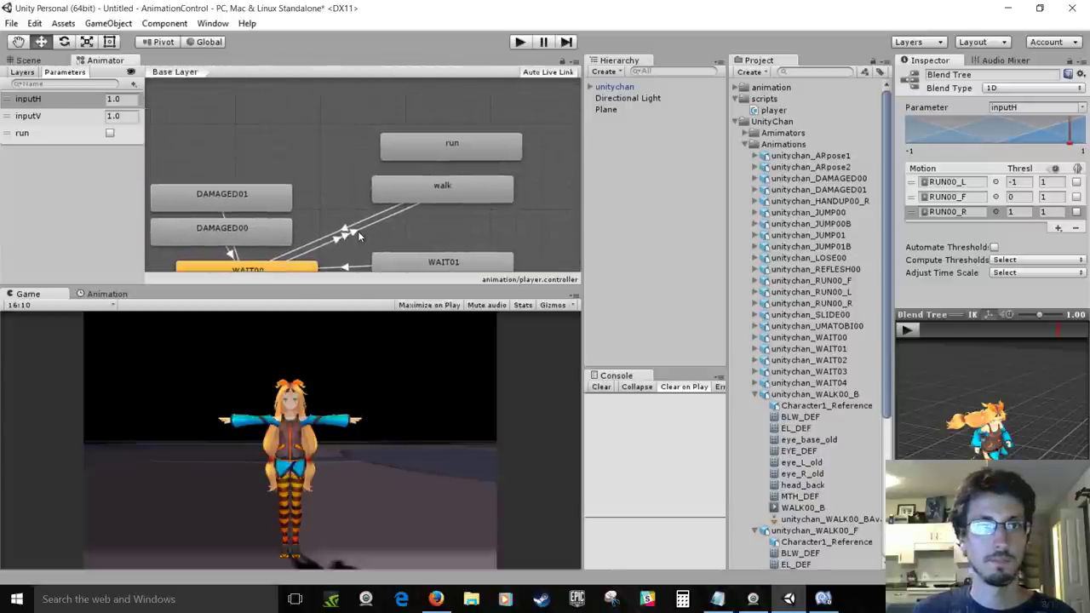
left_click_drag(475, 143, 468, 132)
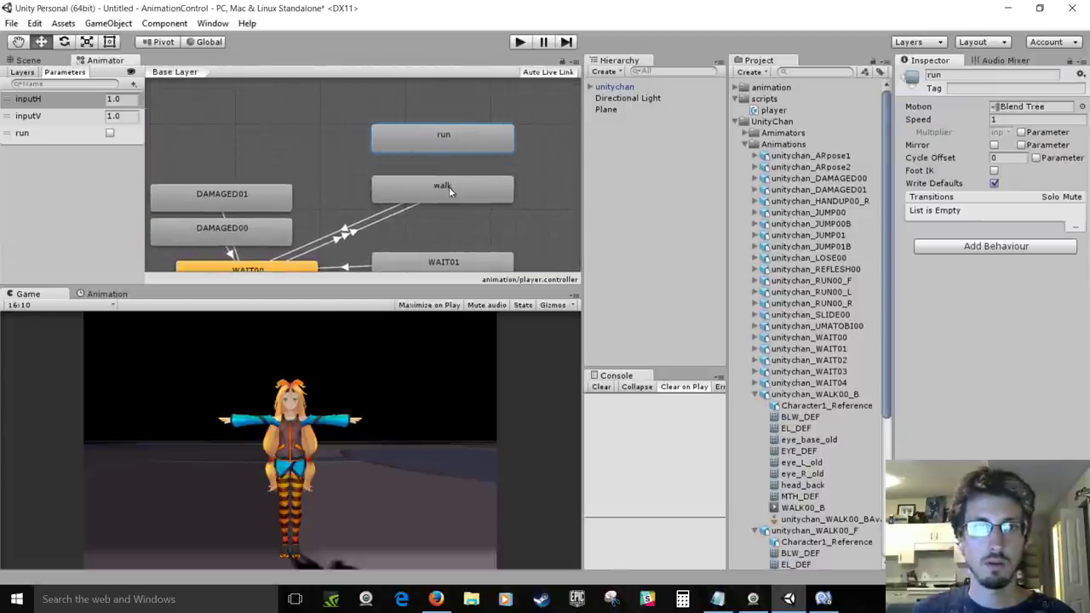
left_click(488, 170)
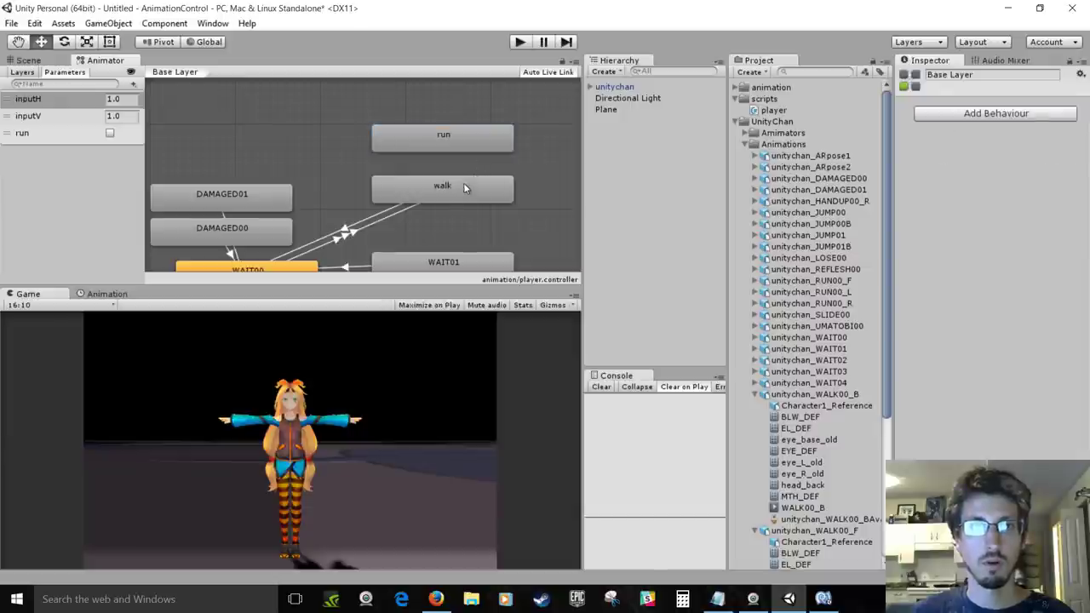
right_click(447, 188)
left_click(477, 198)
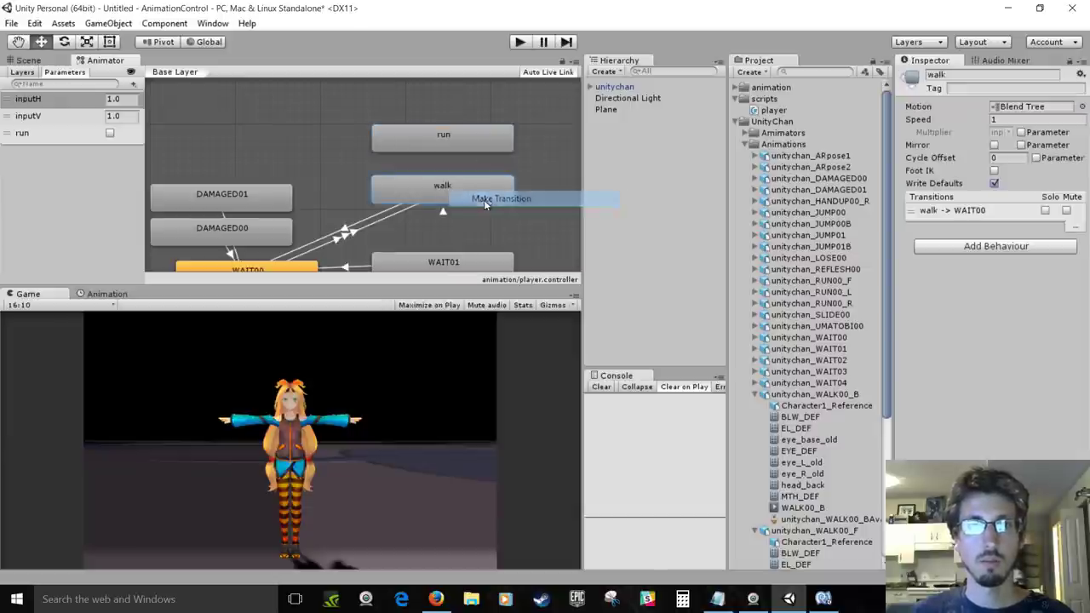
left_click(442, 138)
left_click(445, 164)
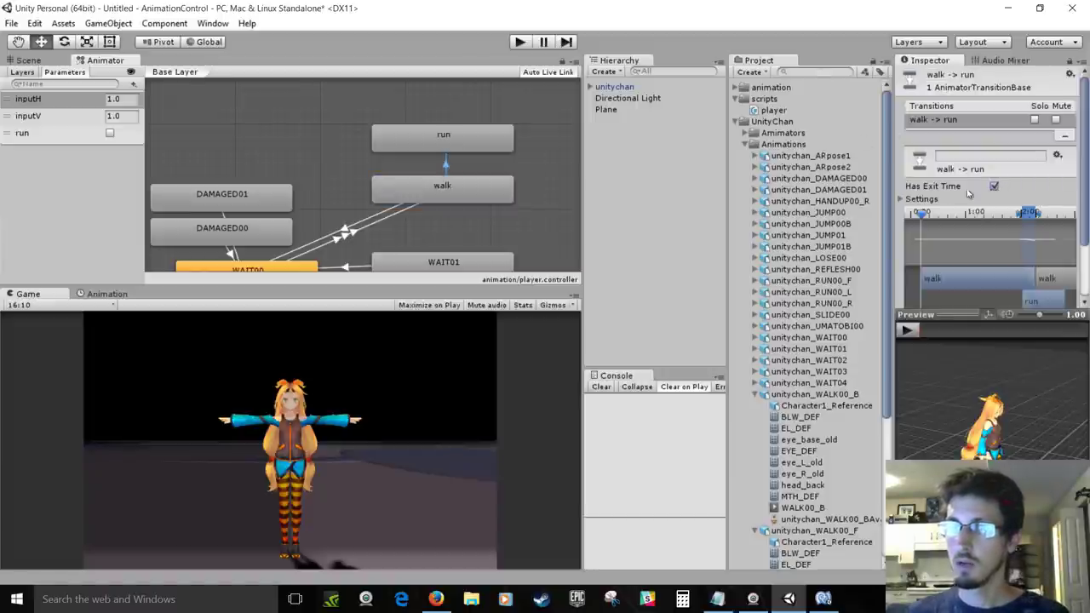
- Disable exit time on walk→run and add conditions run true and inputV greater than 0.1
left_click(994, 186)
scroll(1022, 188, "down", 2)
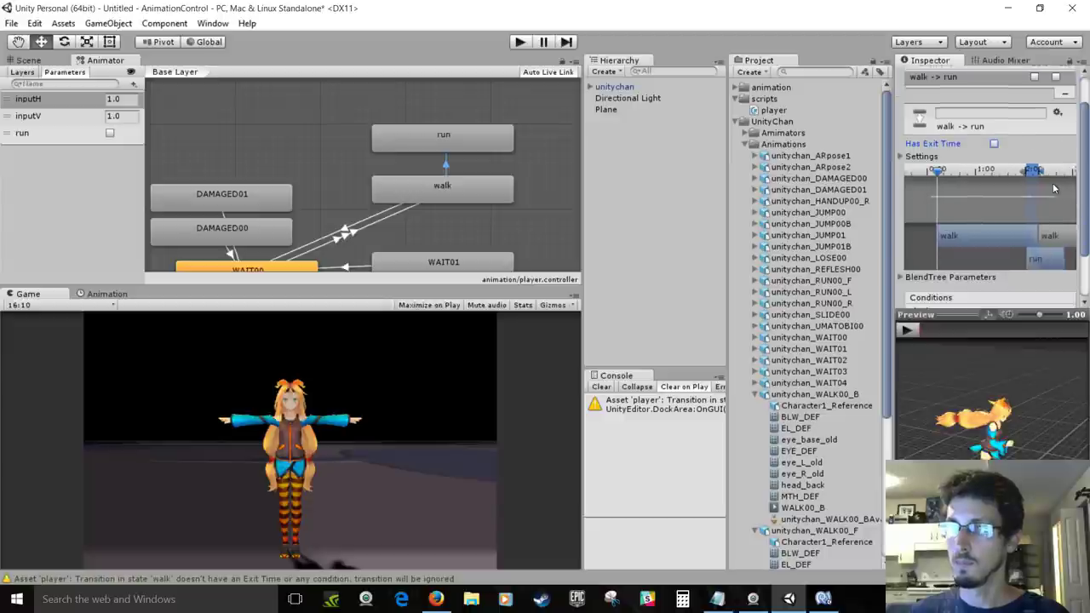
left_click_drag(1085, 207, 1086, 261)
left_click(1046, 261)
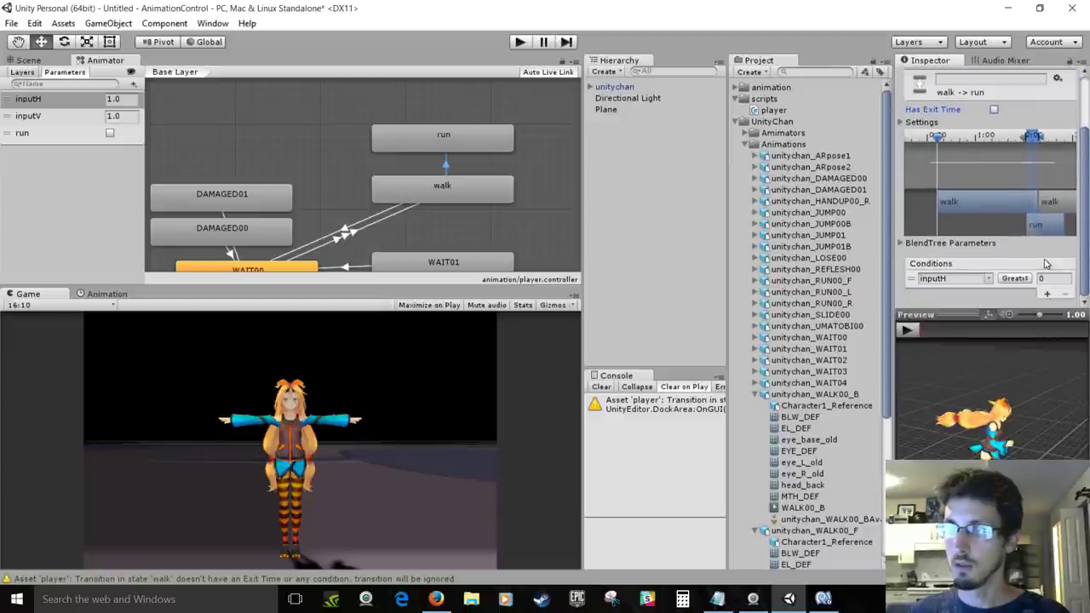
left_click(989, 278)
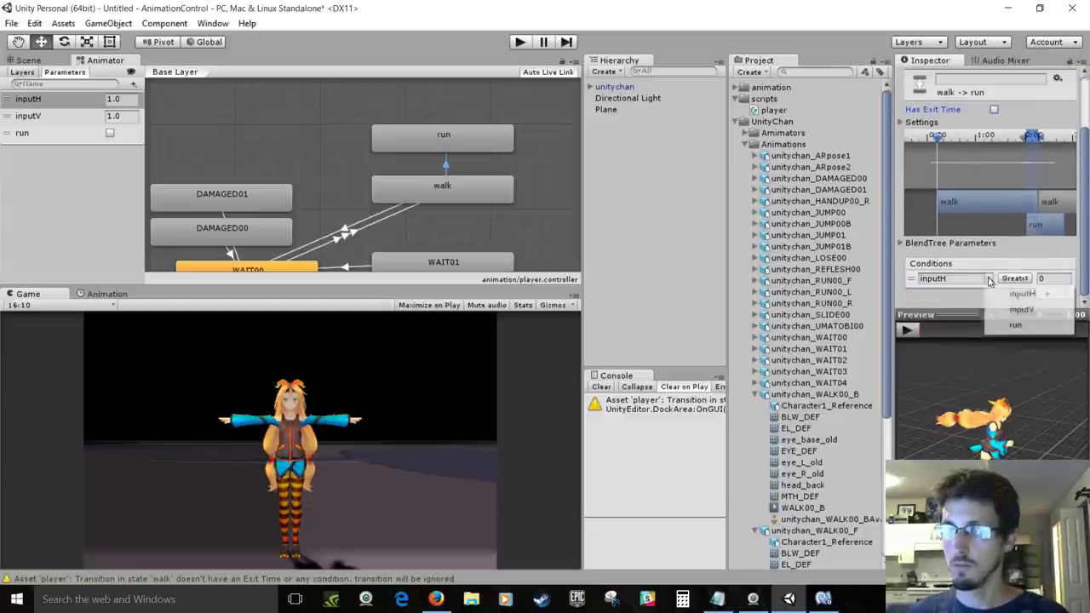
left_click(1009, 322)
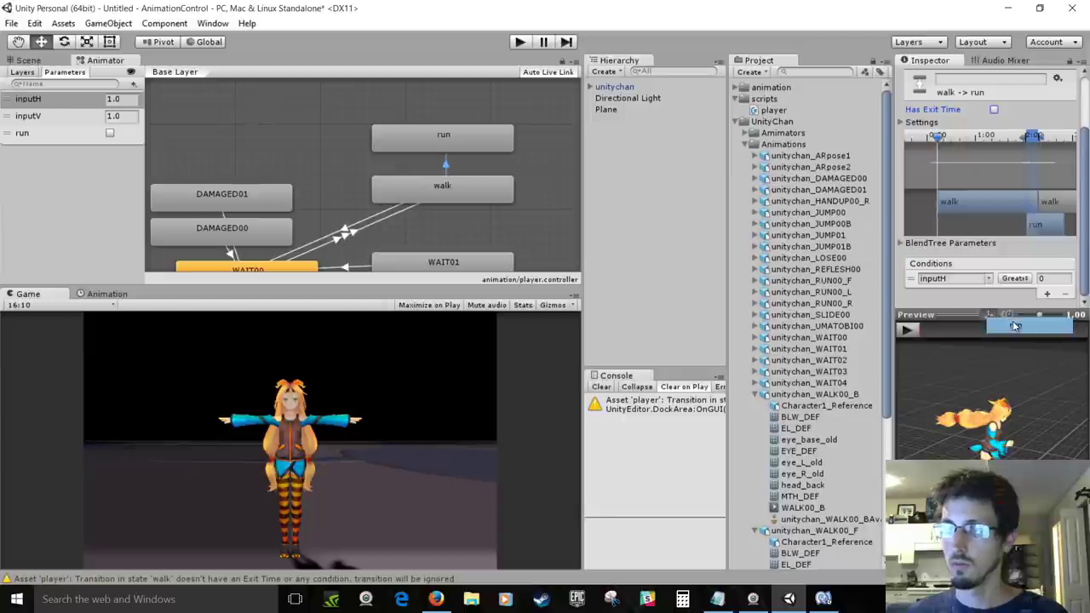
left_click(1047, 293)
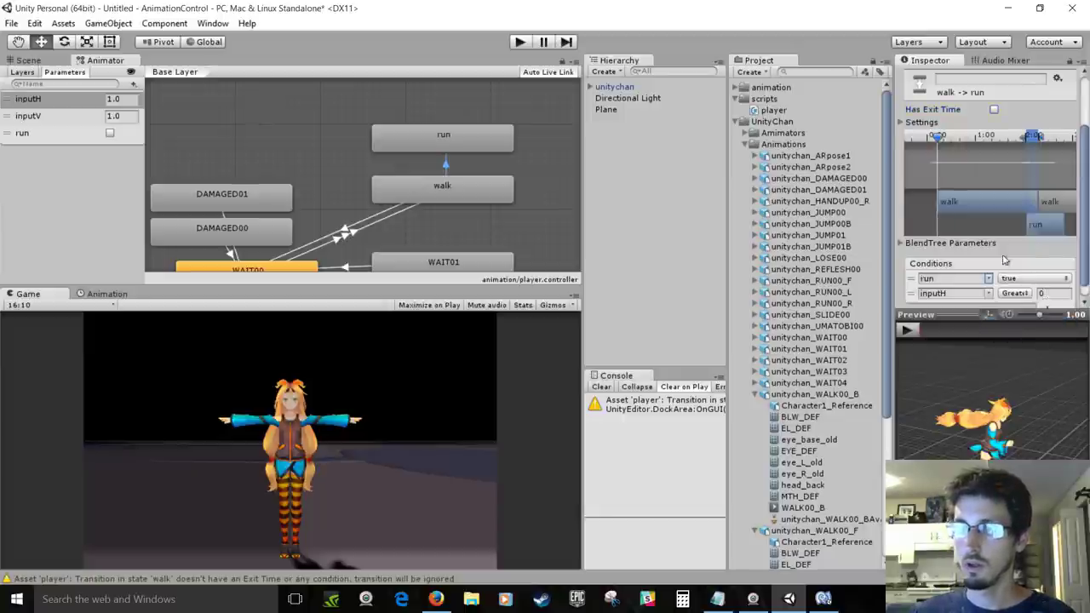
scroll(1006, 277, "down", 1)
left_click(989, 280)
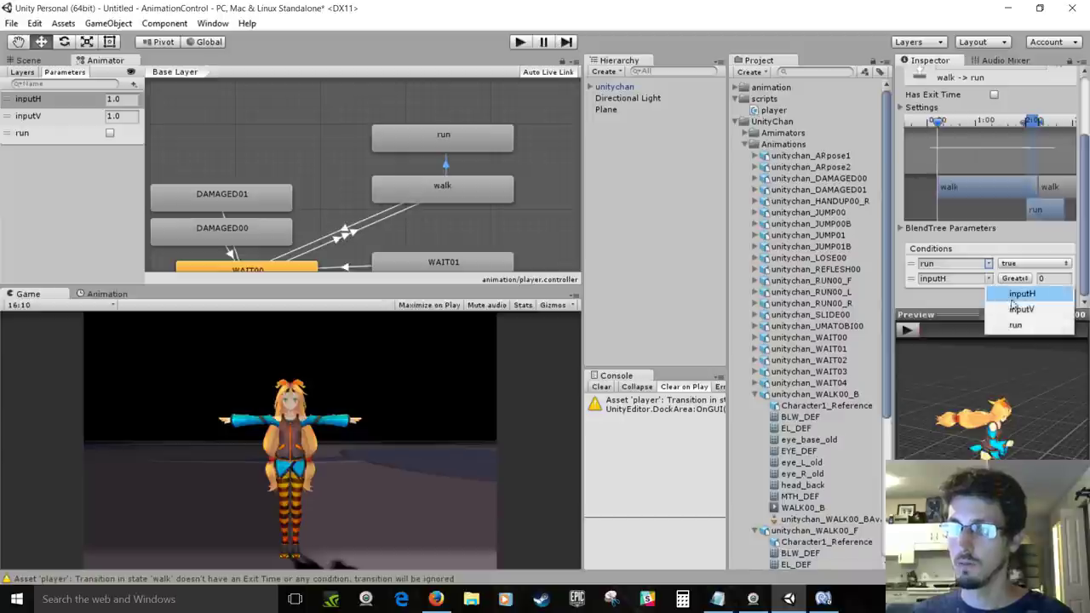
left_click(1018, 310)
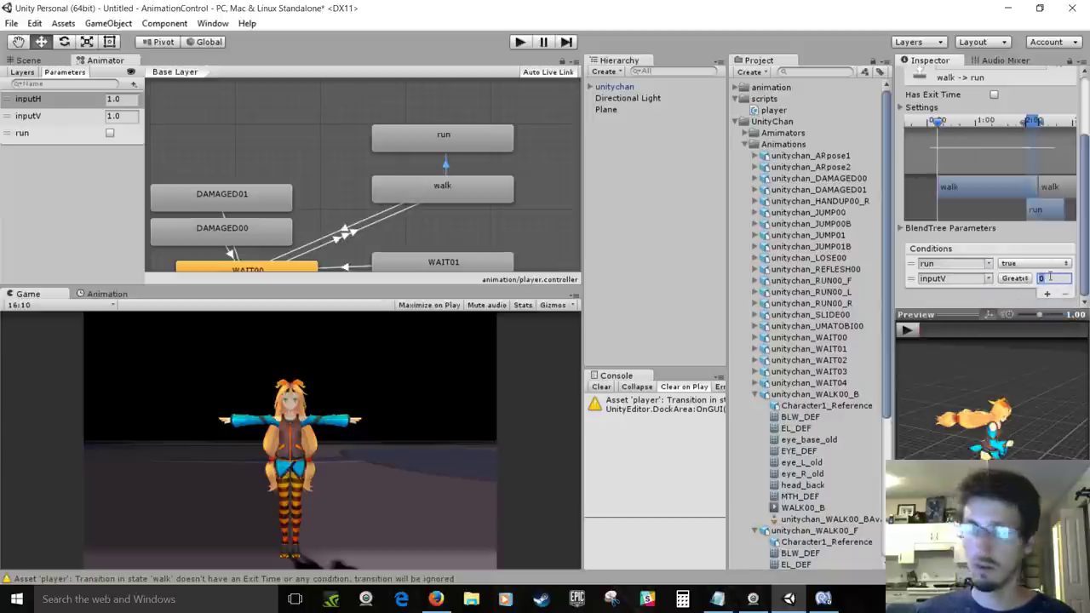
type("0.1")
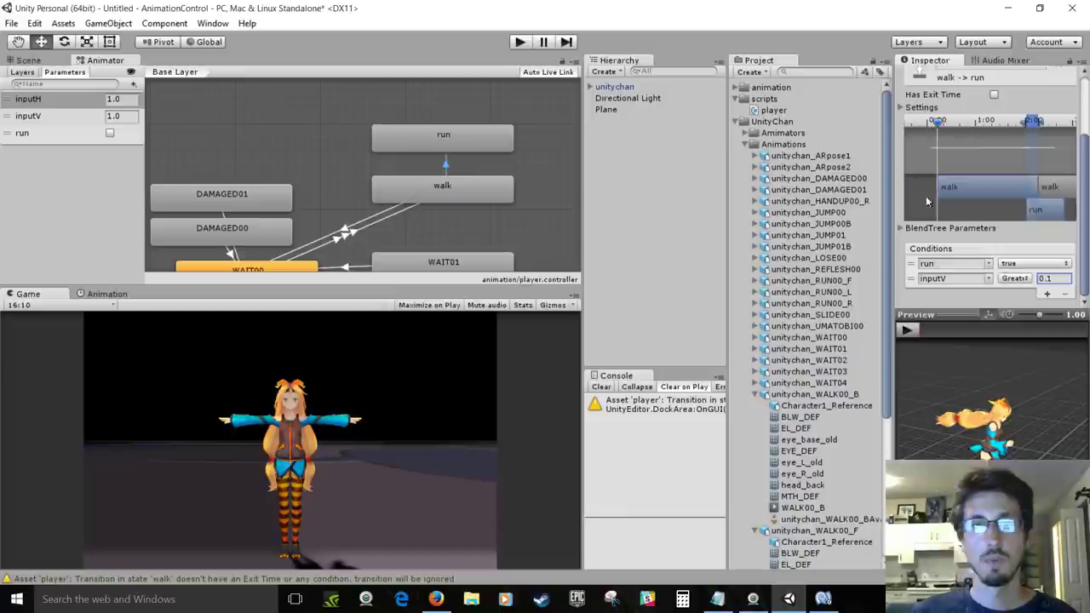
- Add a run→walk transition without exit time that fires when run is false
right_click(441, 140)
left_click(445, 145)
left_click(423, 193)
left_click(436, 160)
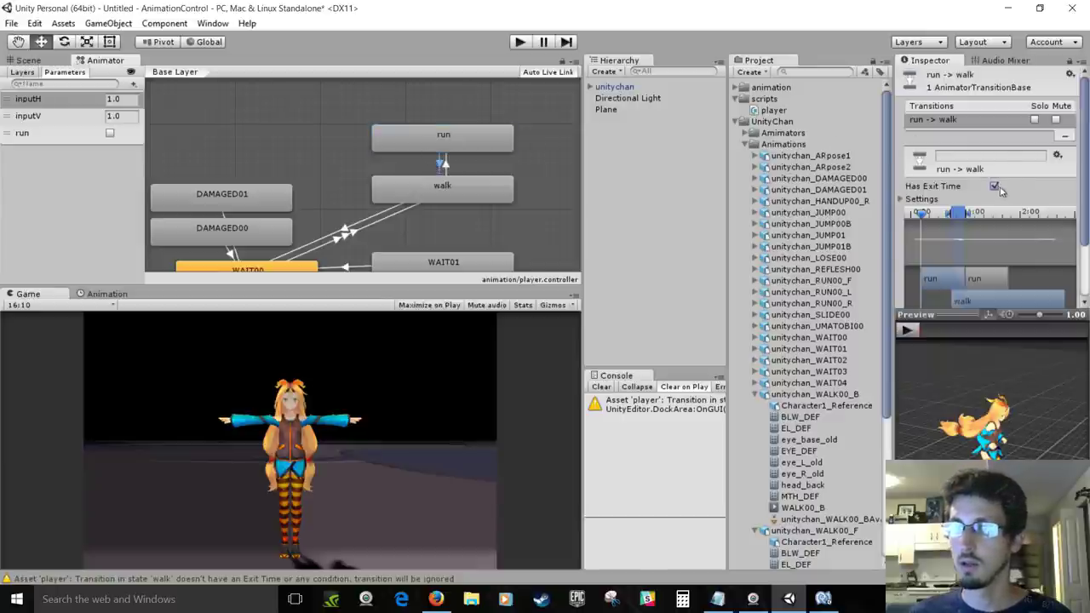
left_click(995, 186)
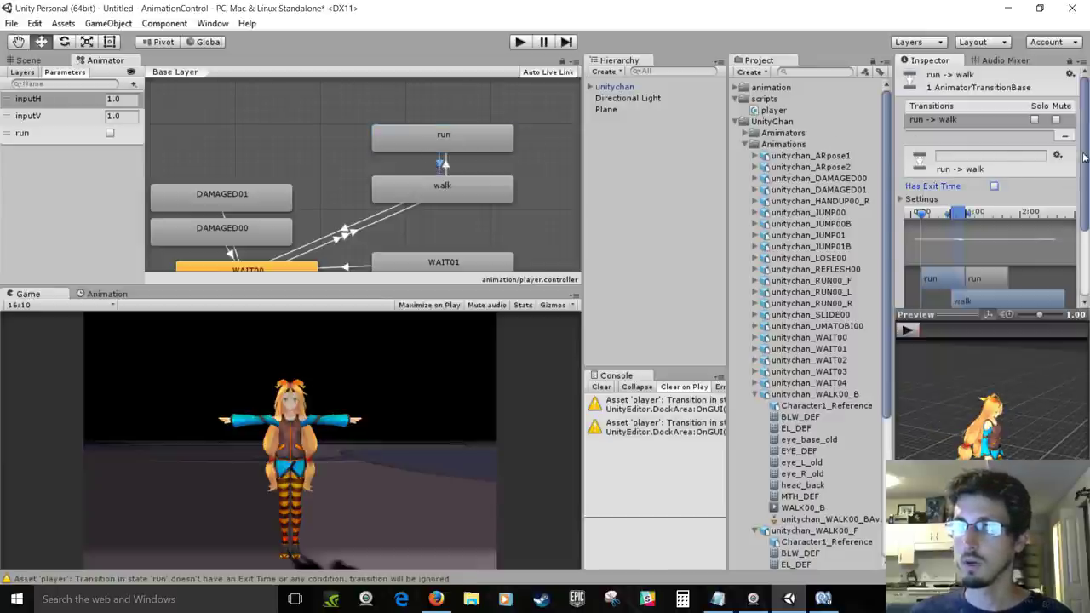
left_click_drag(1084, 158, 1082, 221)
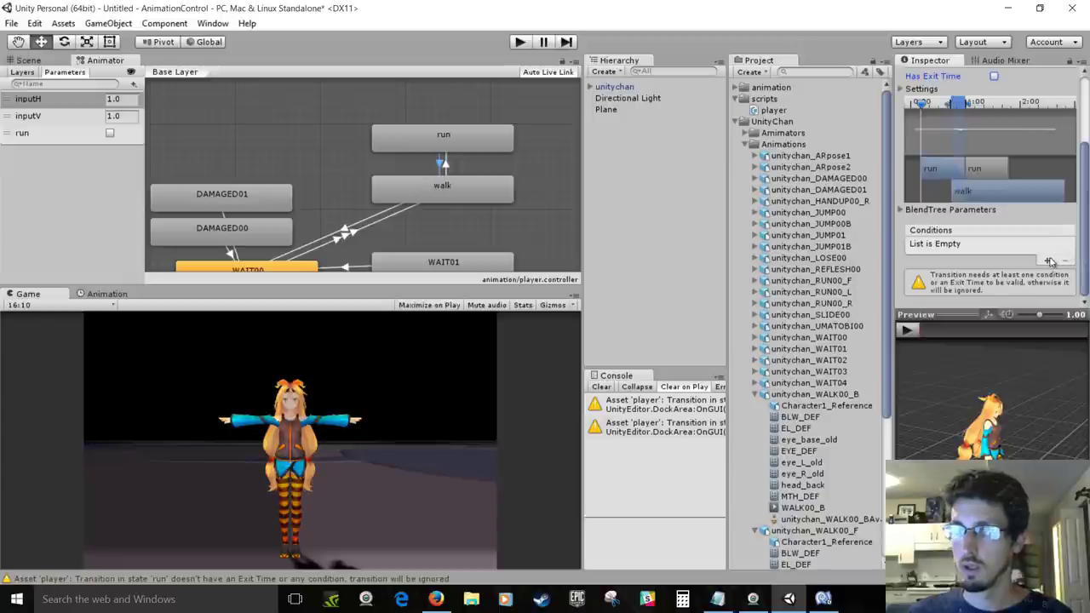
left_click(1049, 260)
left_click(988, 280)
left_click(1016, 325)
left_click(1016, 282)
left_click(1029, 309)
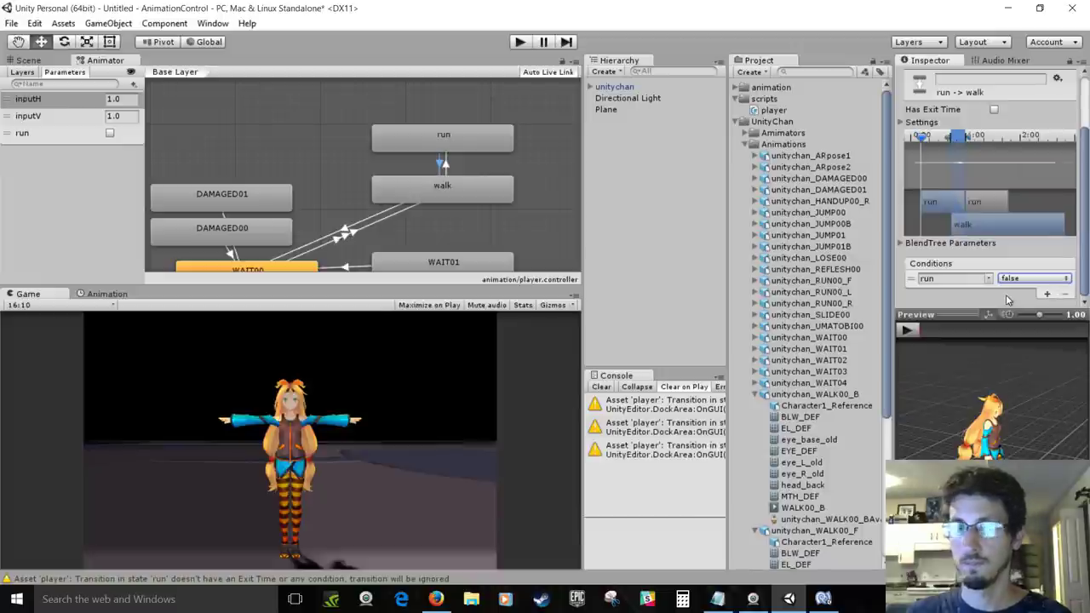
left_click(521, 43)
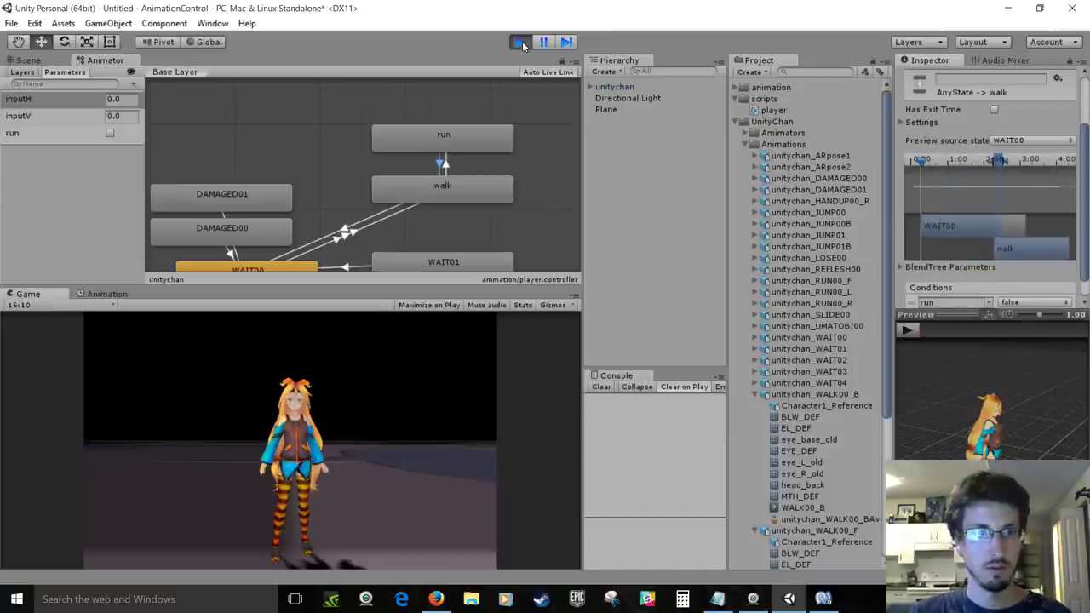
key("Up")
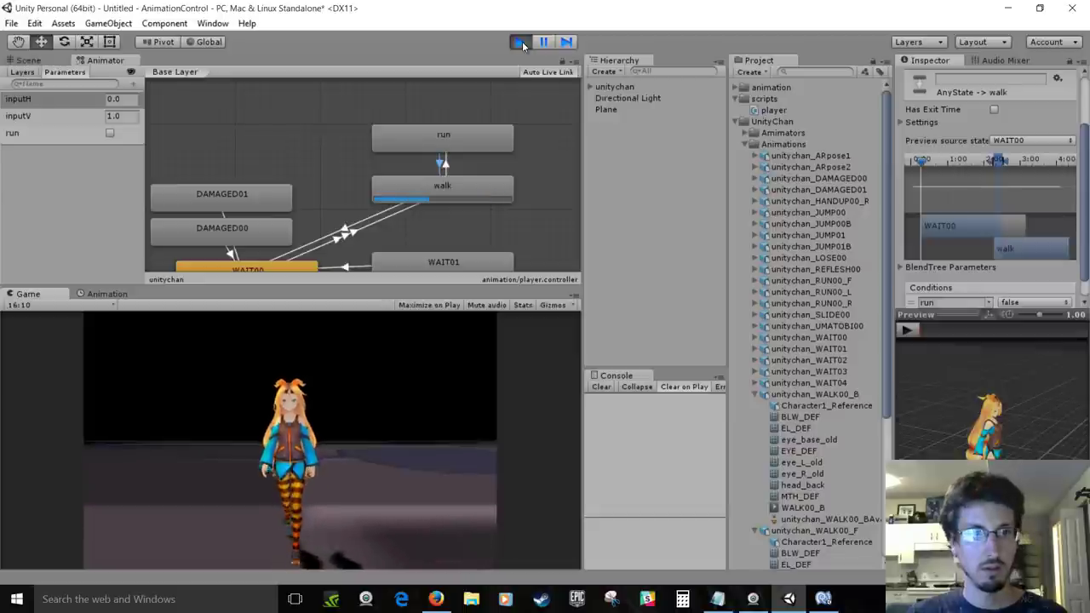
key("shift")
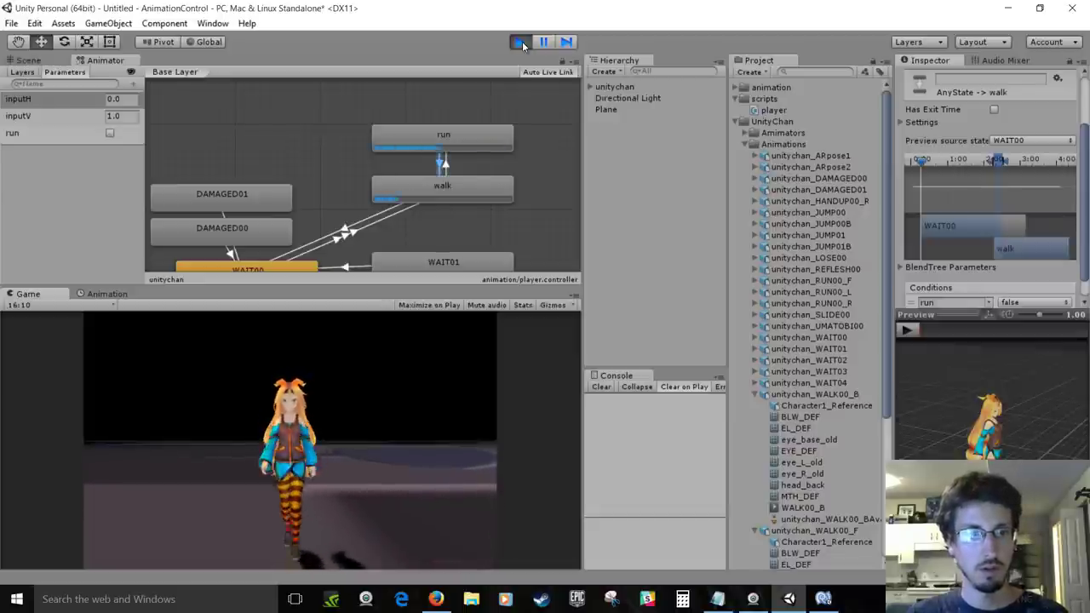
key("Right")
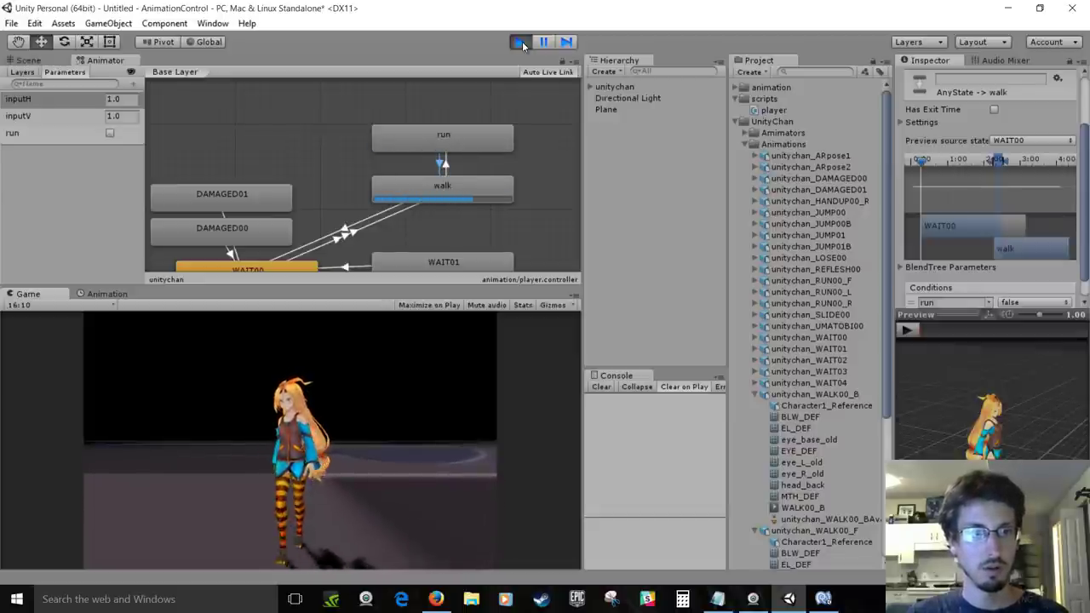
key("Left")
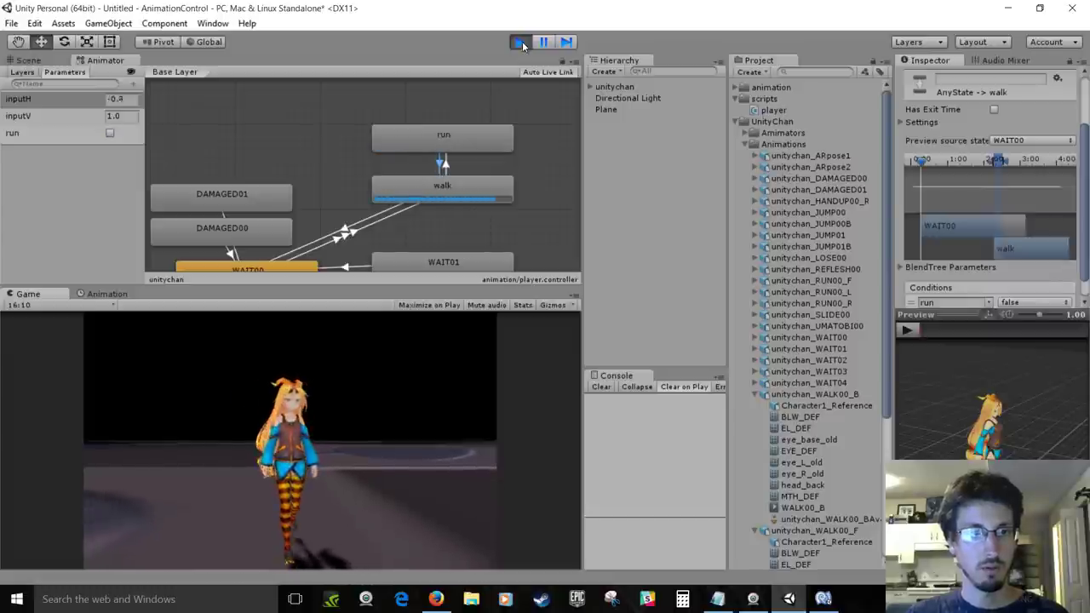
key("shift")
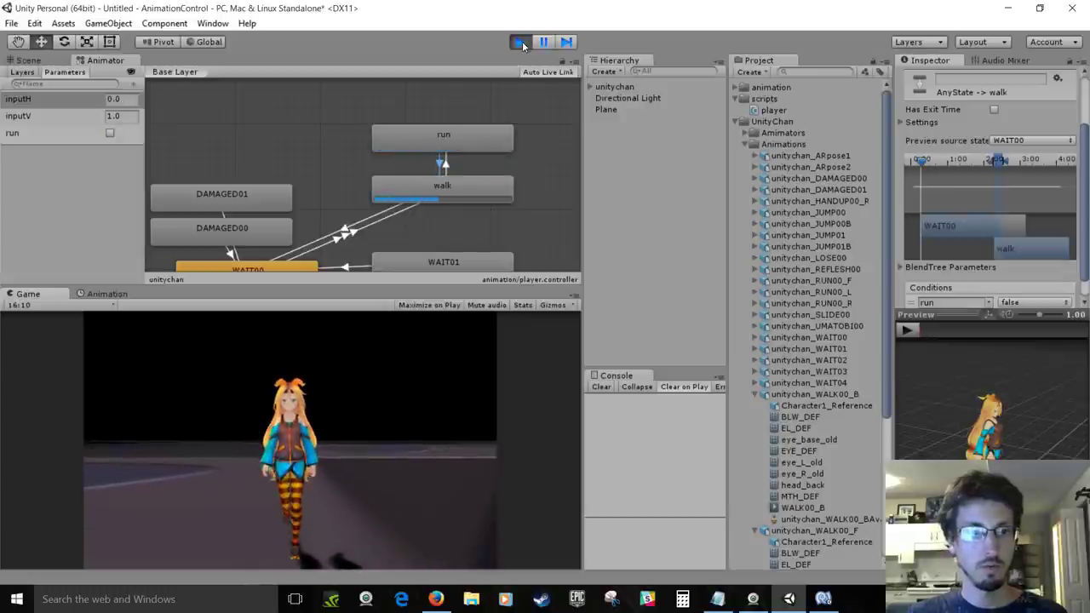
key("Right")
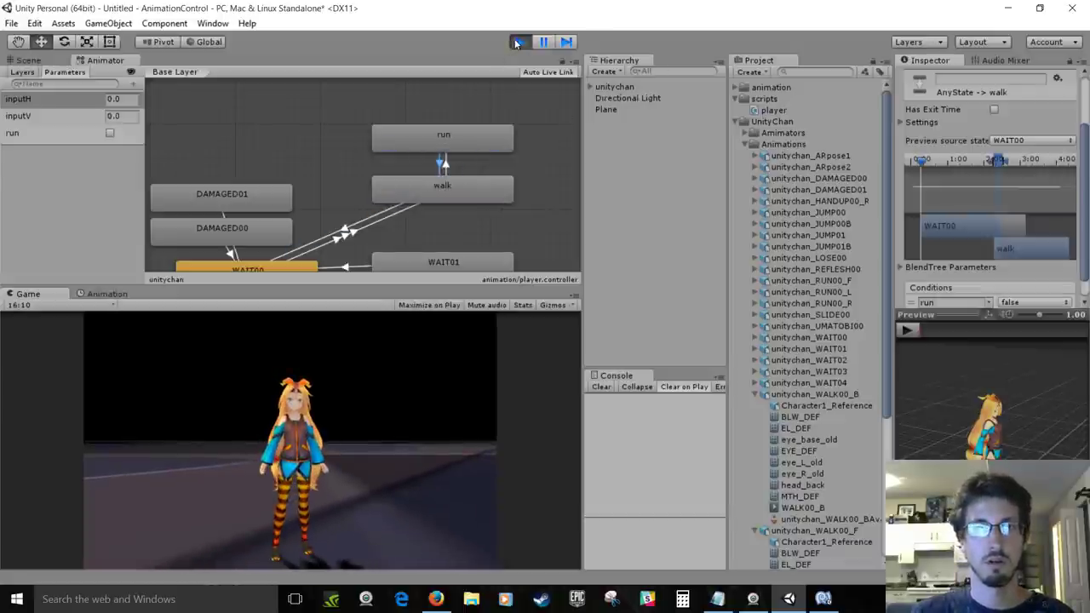
left_click(517, 43)
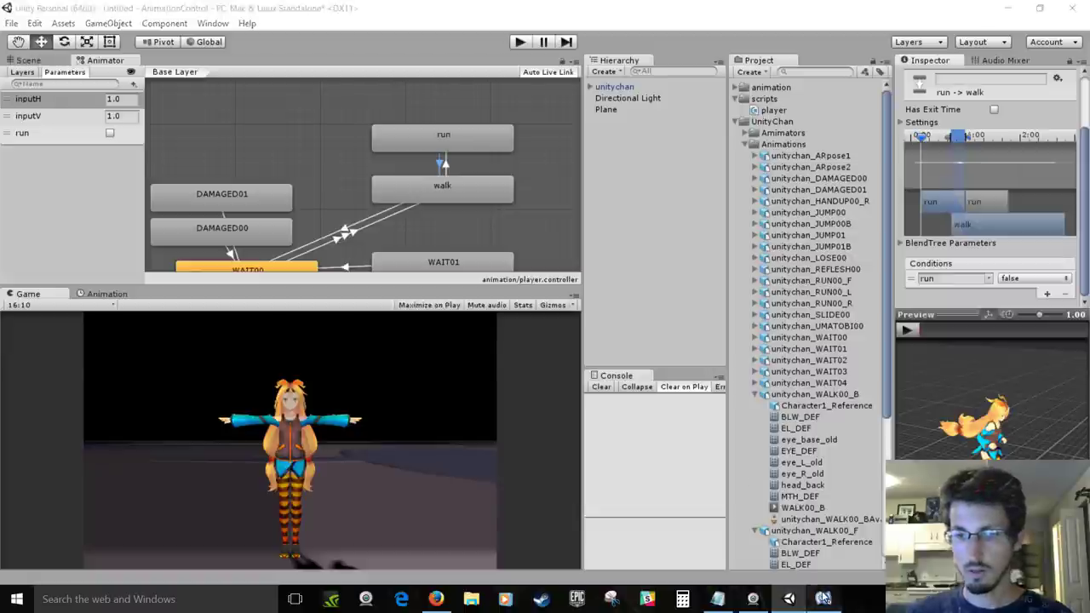
- In player.cs, add an else if(run) branch after the if(moveZ <= 0f) block
left_click(823, 599)
scroll(549, 372, "down", 3)
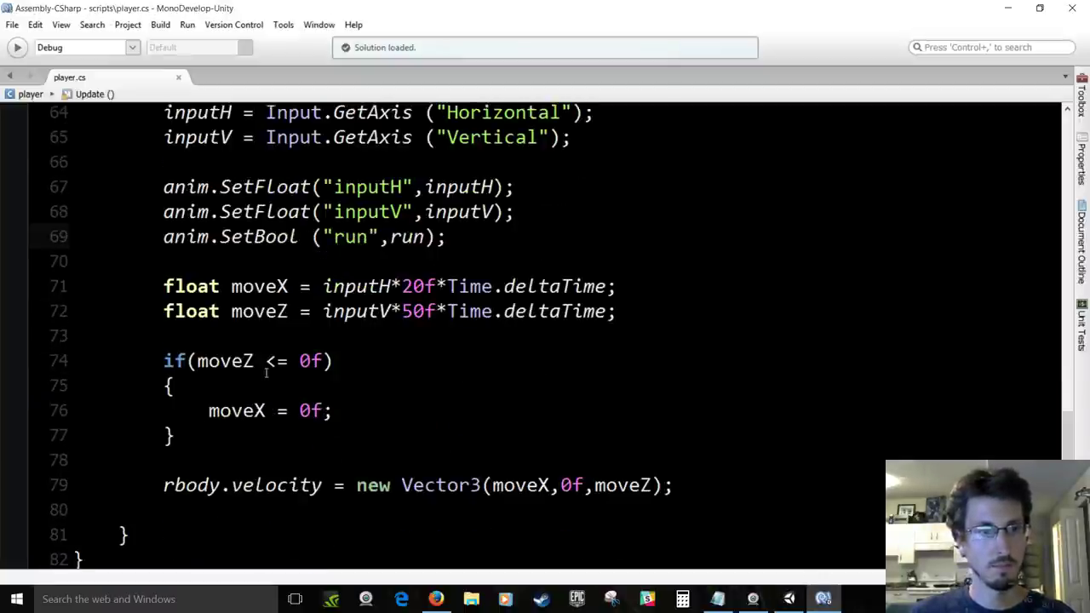
left_click_drag(163, 361, 332, 361)
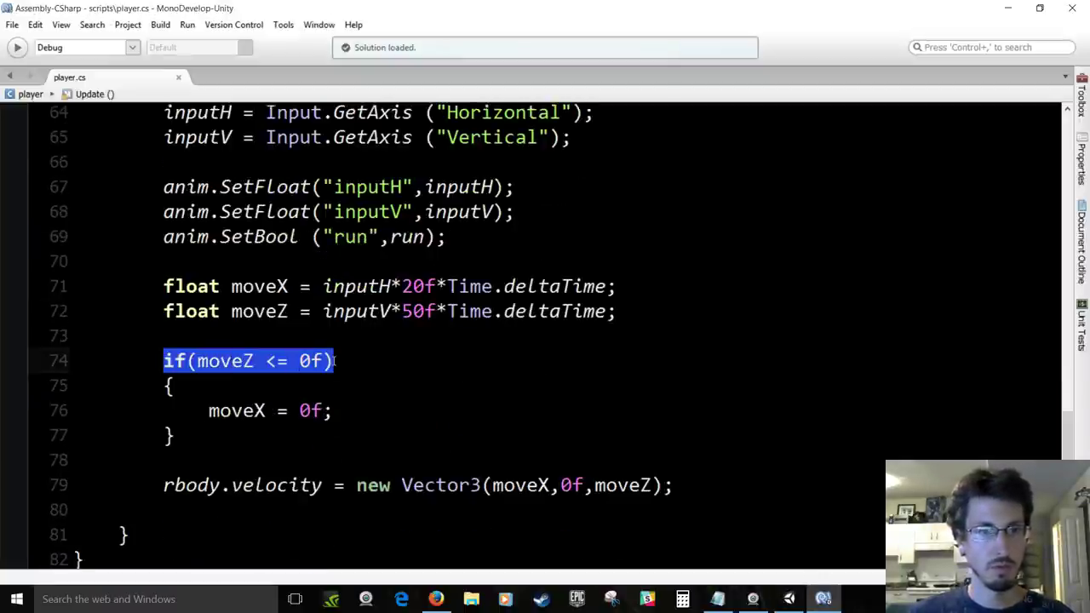
left_click_drag(208, 411, 324, 411)
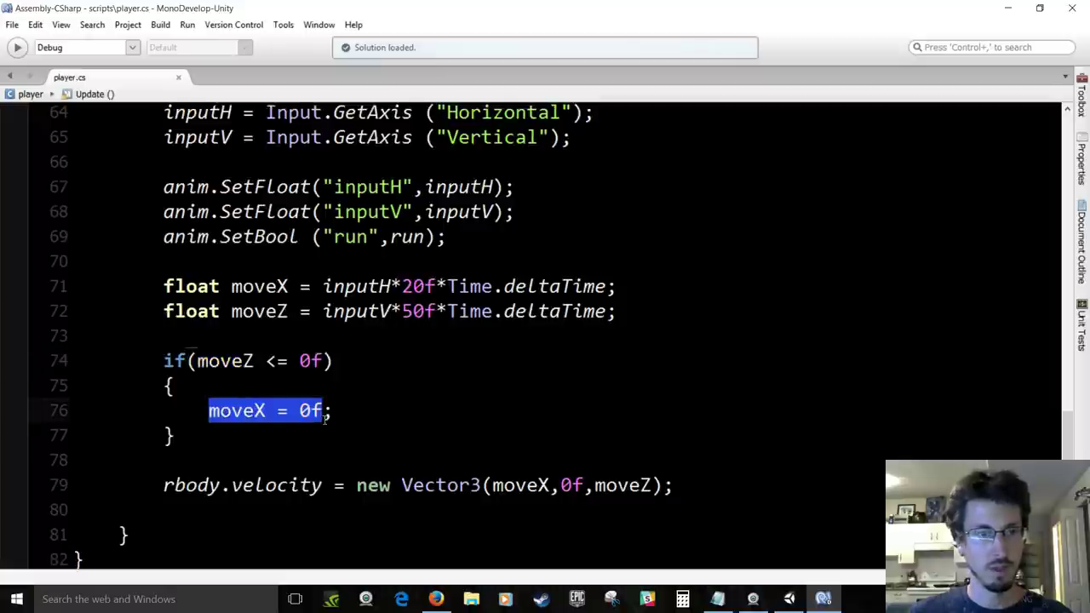
left_click(182, 436)
key("Return")
type("else")
key("Escape")
key("Return")
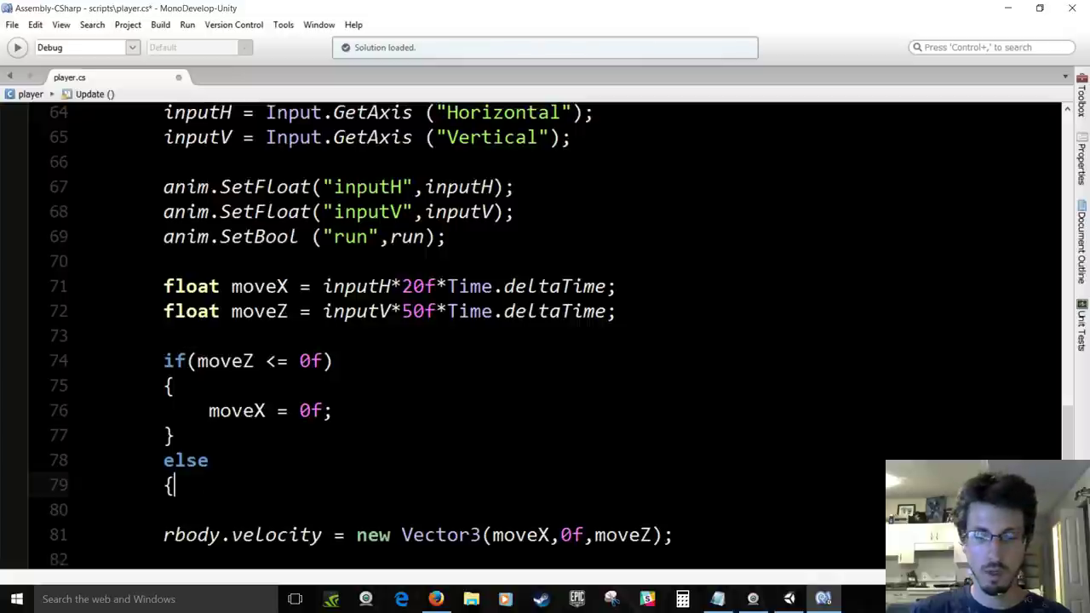
key("Return")
key("Return")
type("}")
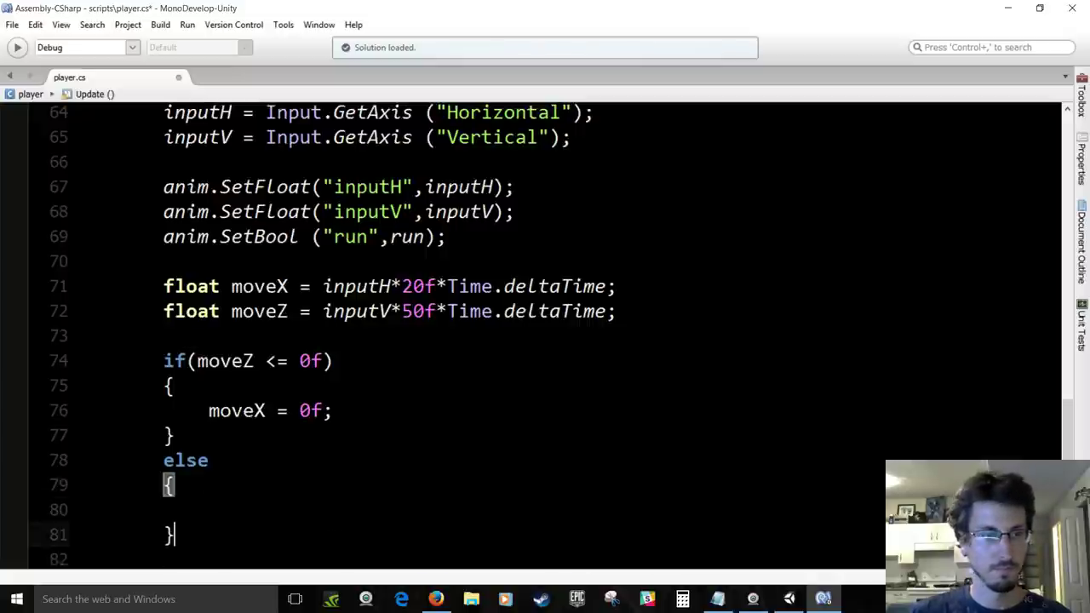
left_click(208, 460)
type("if")
type("run")
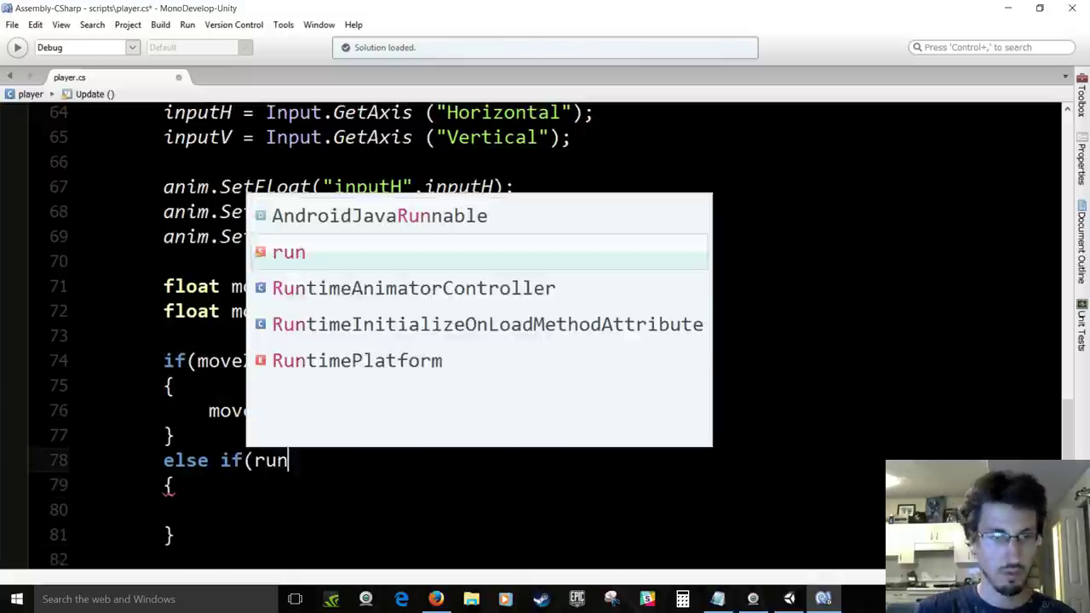
type(")")
- Inside the run branch, multiply moveX and moveZ by 3f, save the script, and return to Unity
scroll(256, 388, "up", 1)
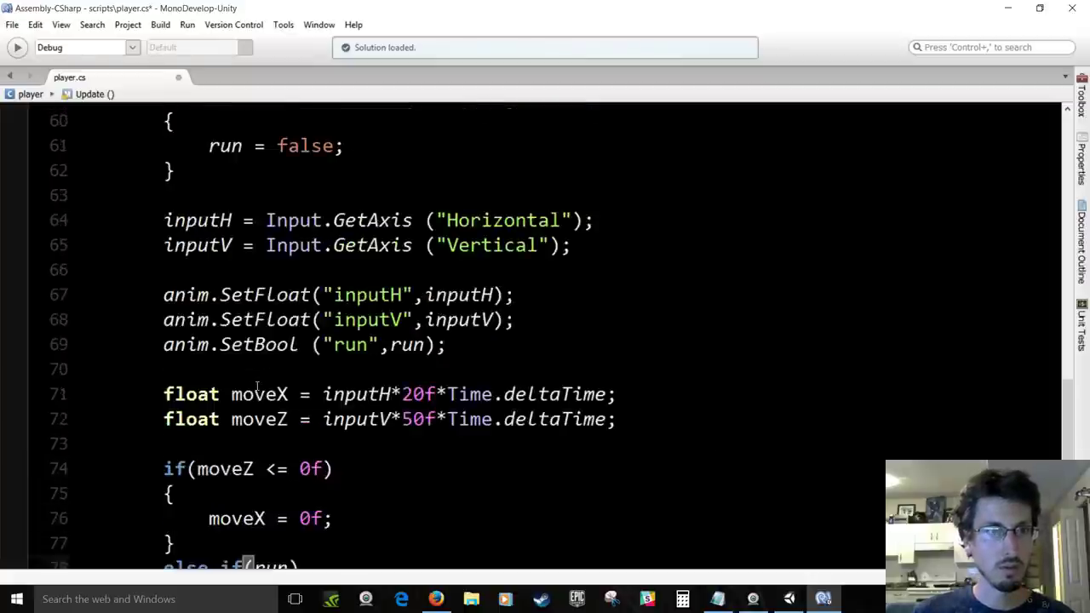
scroll(256, 386, "up", 3)
scroll(395, 283, "down", 1)
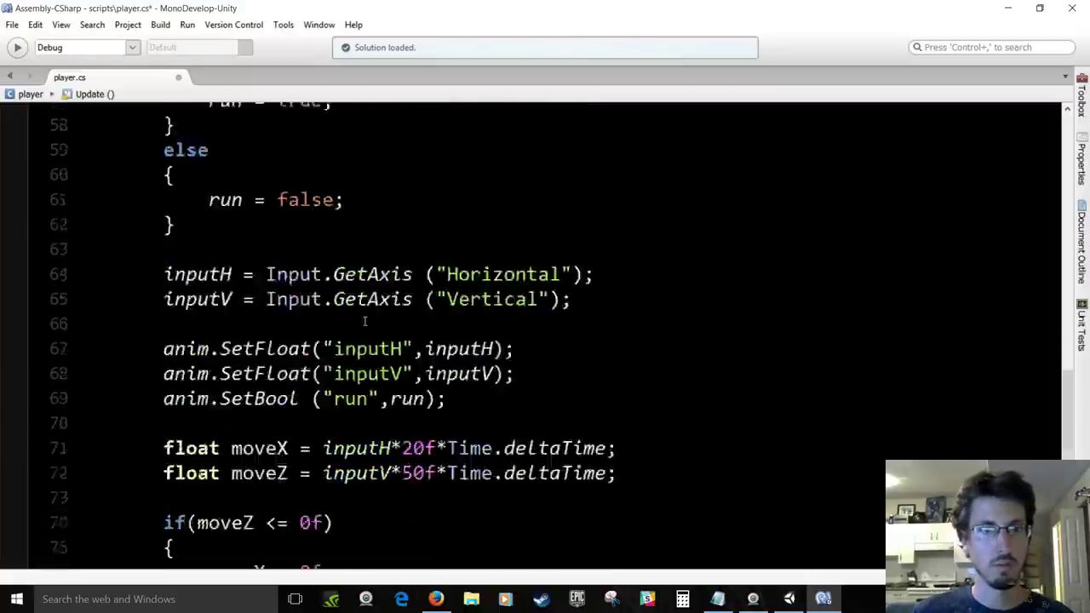
scroll(375, 306, "down", 4)
key("Down")
key("Down")
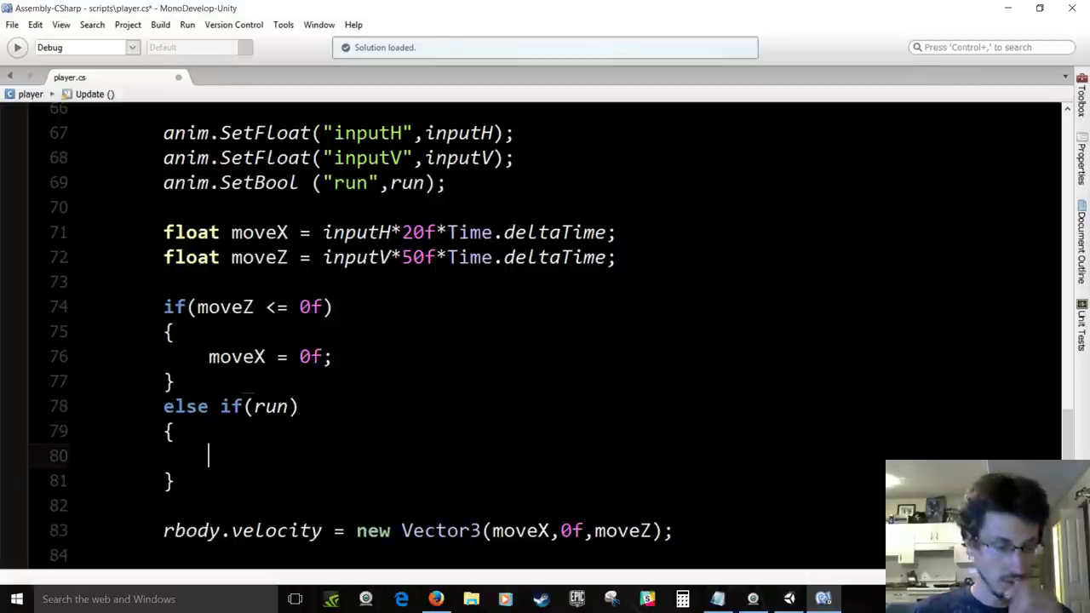
type("moveX")
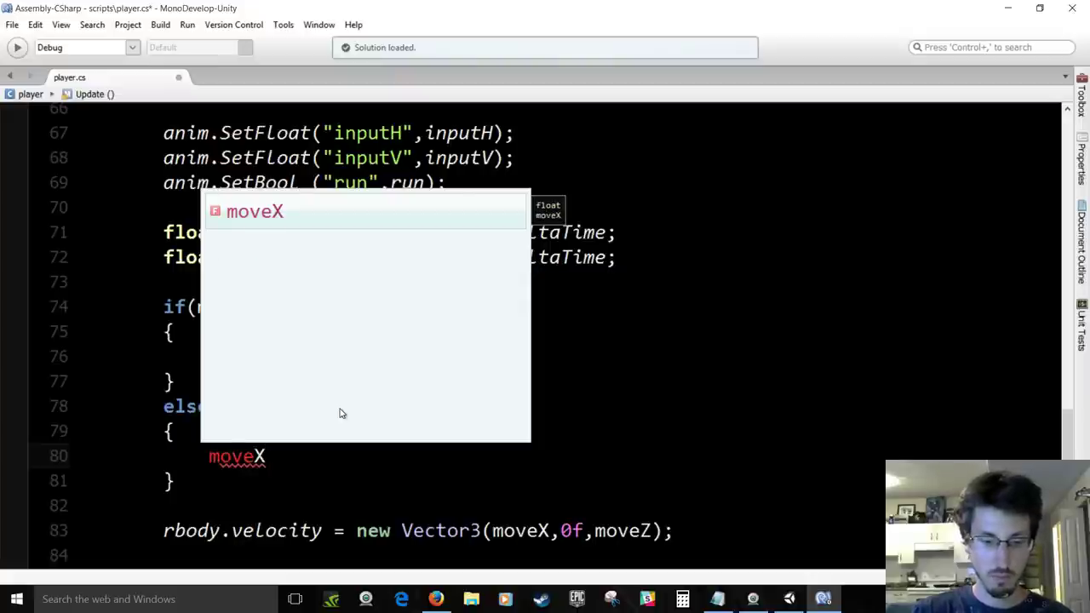
type("*=2f")
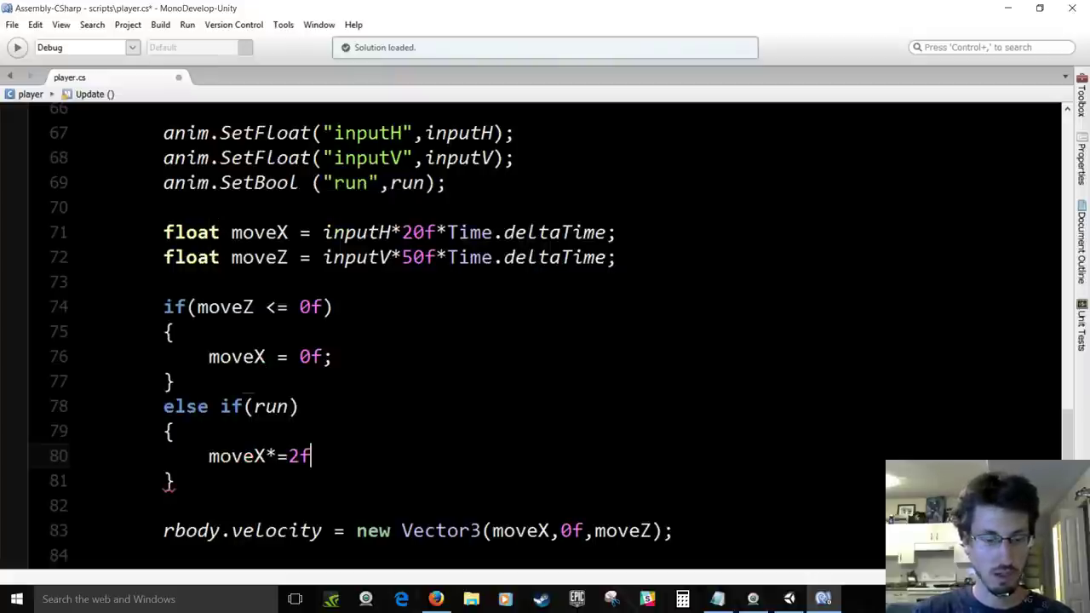
key("BackSpace")
type("3")
key("Right")
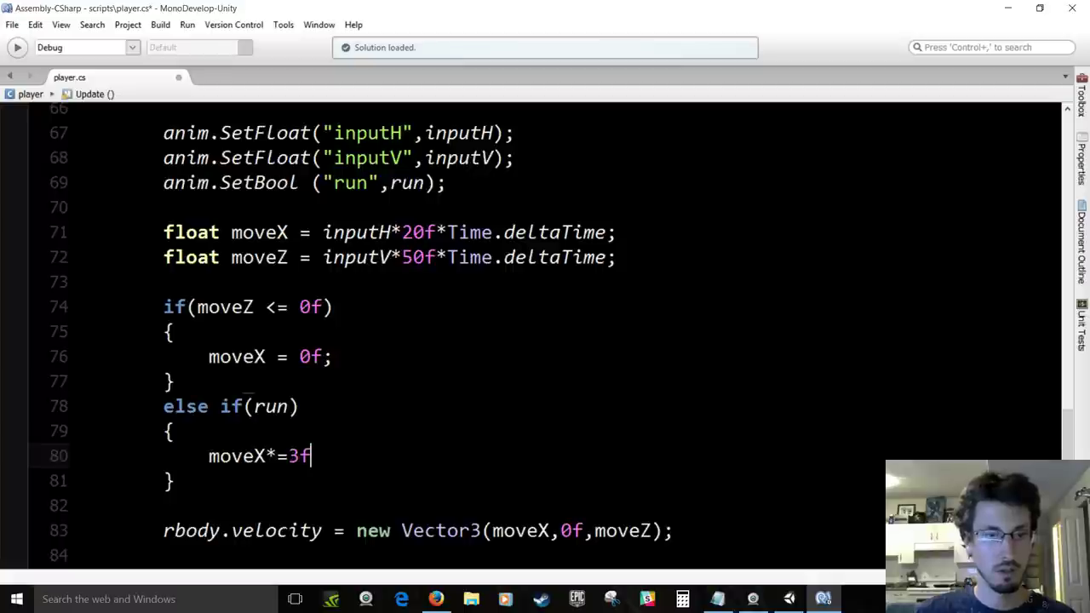
type(";")
key("Return")
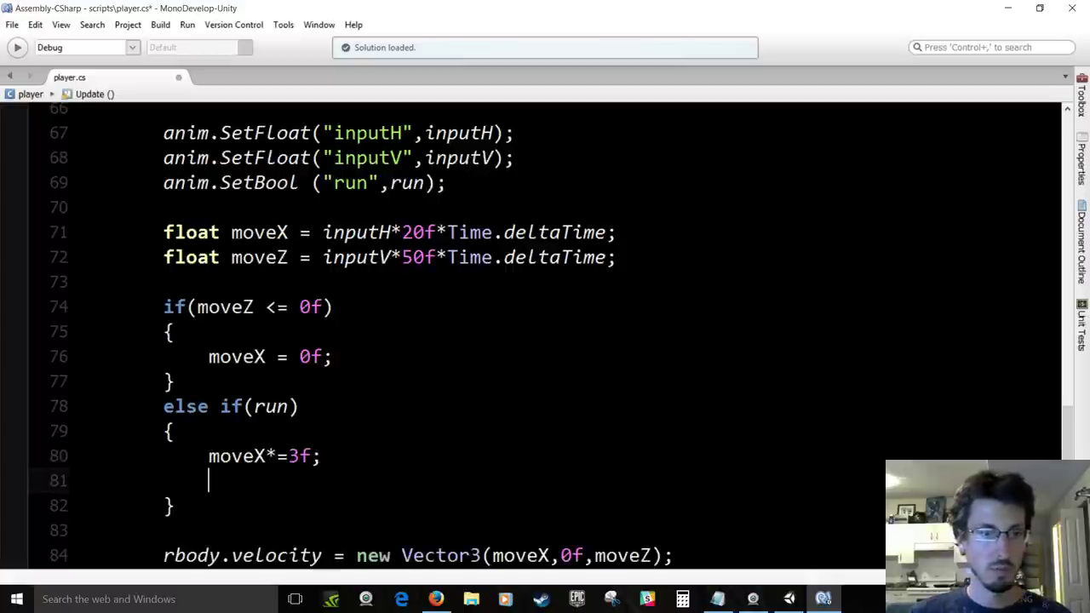
type("move")
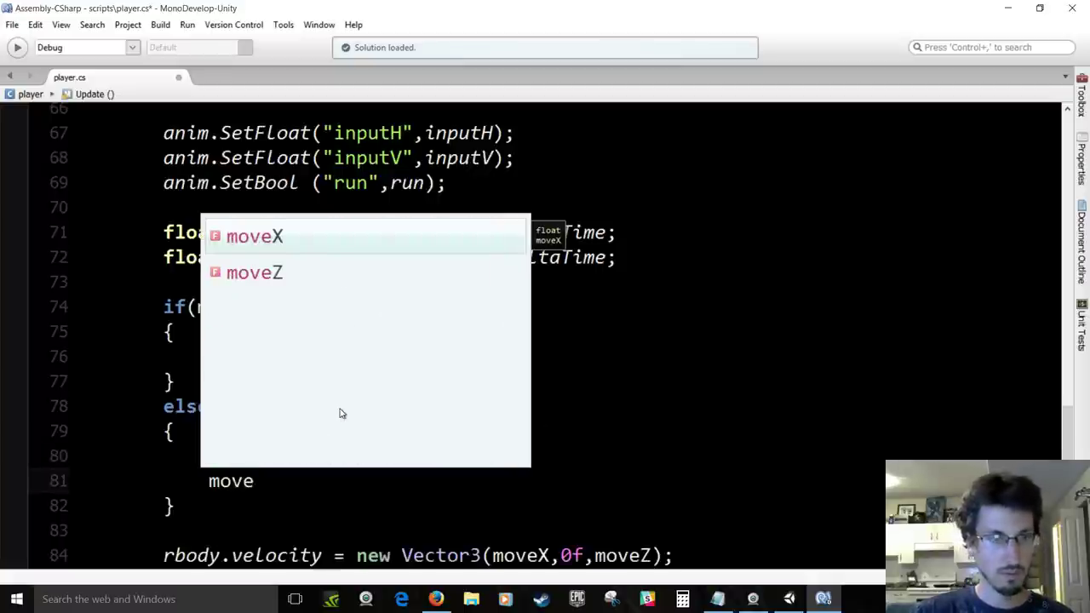
type("Z*")
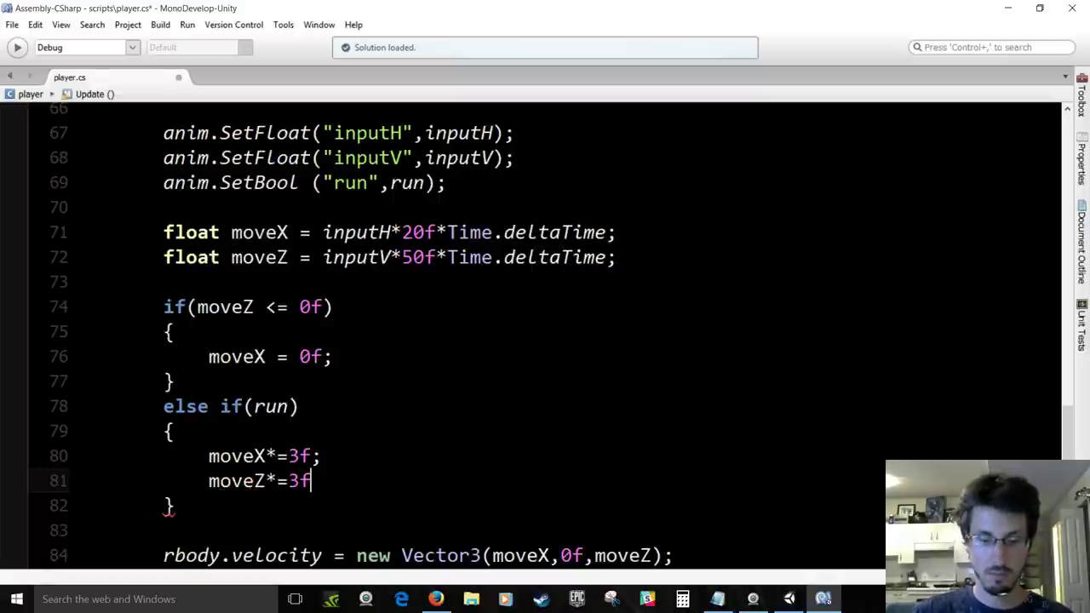
type(";")
key("ctrl+s")
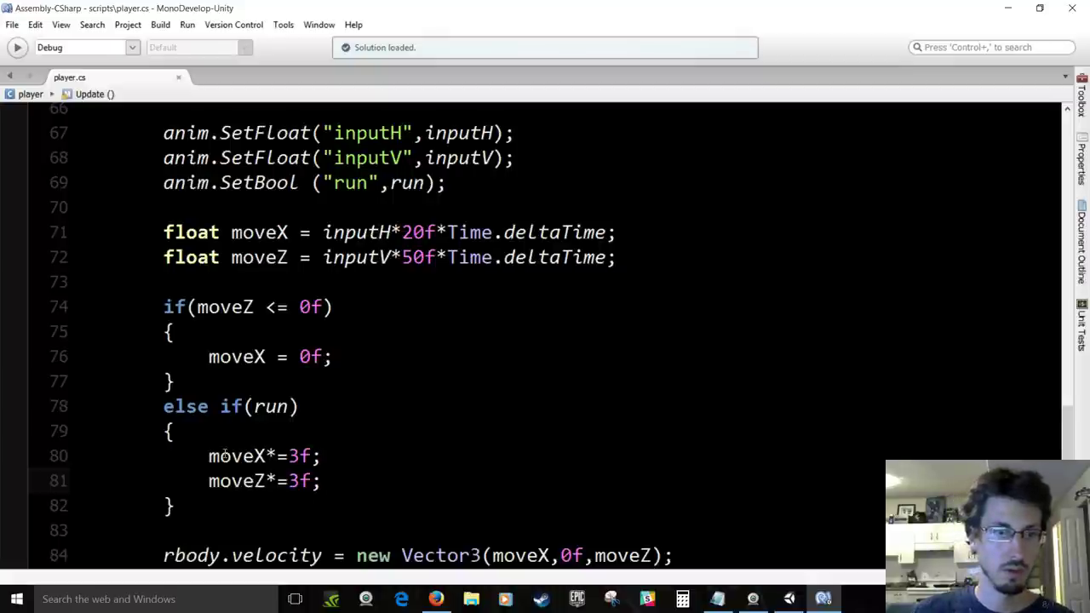
left_click(338, 458)
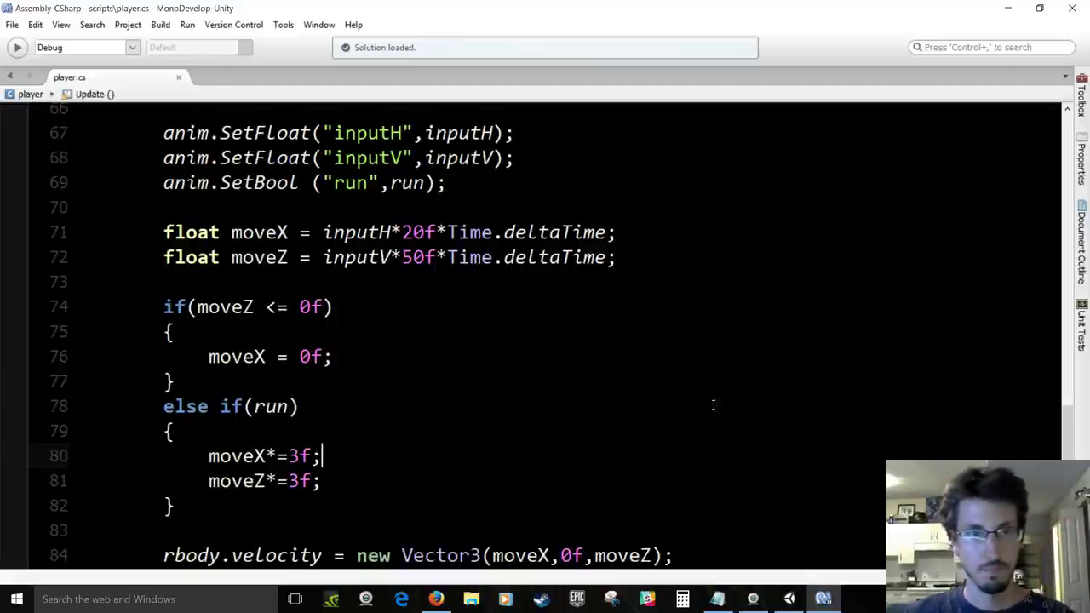
left_click(788, 599)
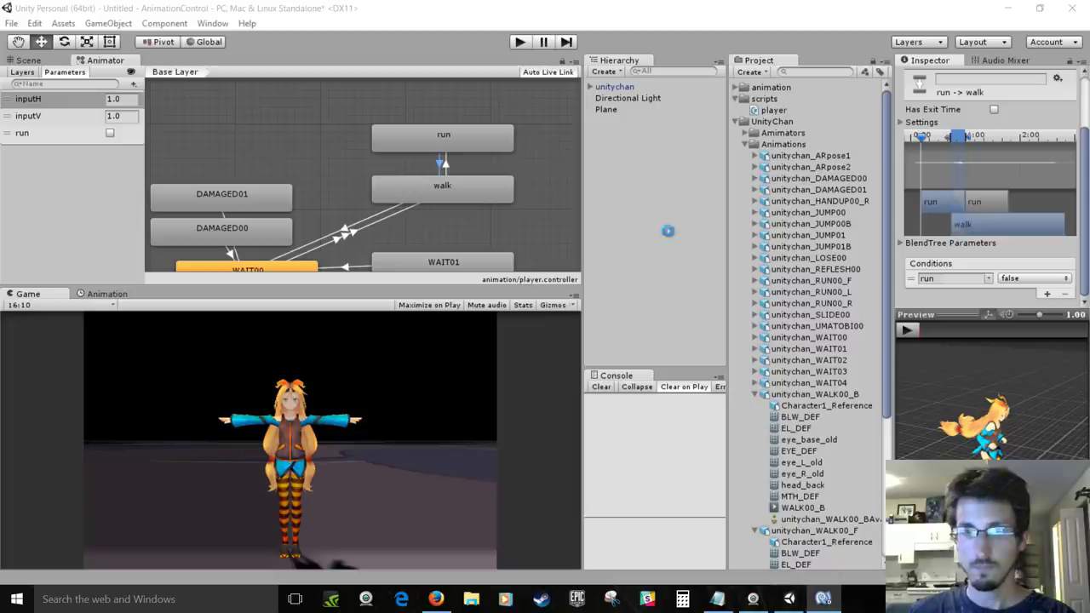
- Play-test the scene: run with Shift, turn right with D, and trigger the knockdown three times
left_click(520, 43)
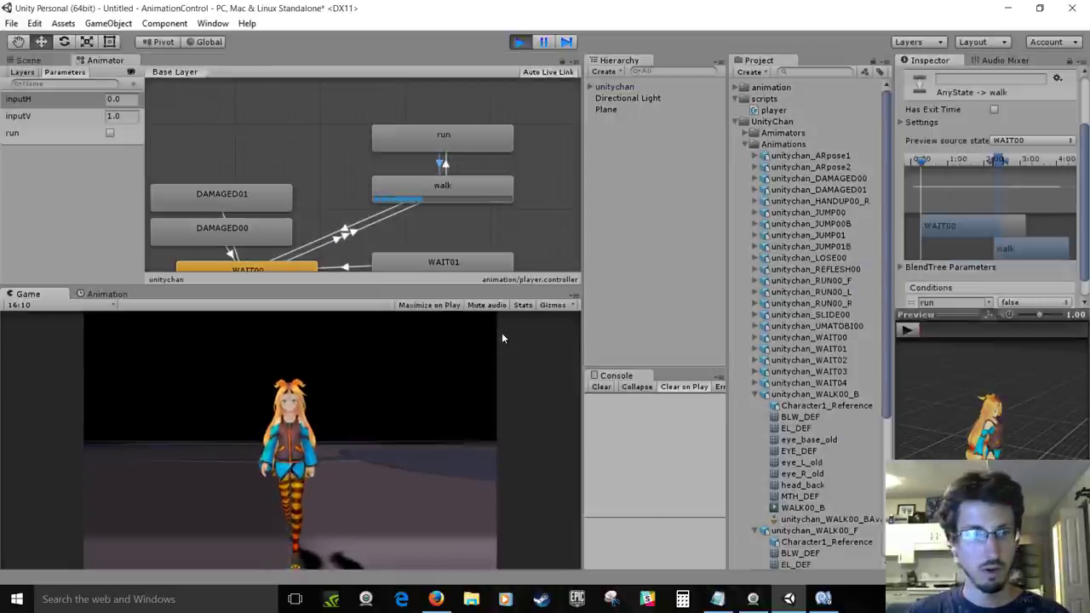
key("shift")
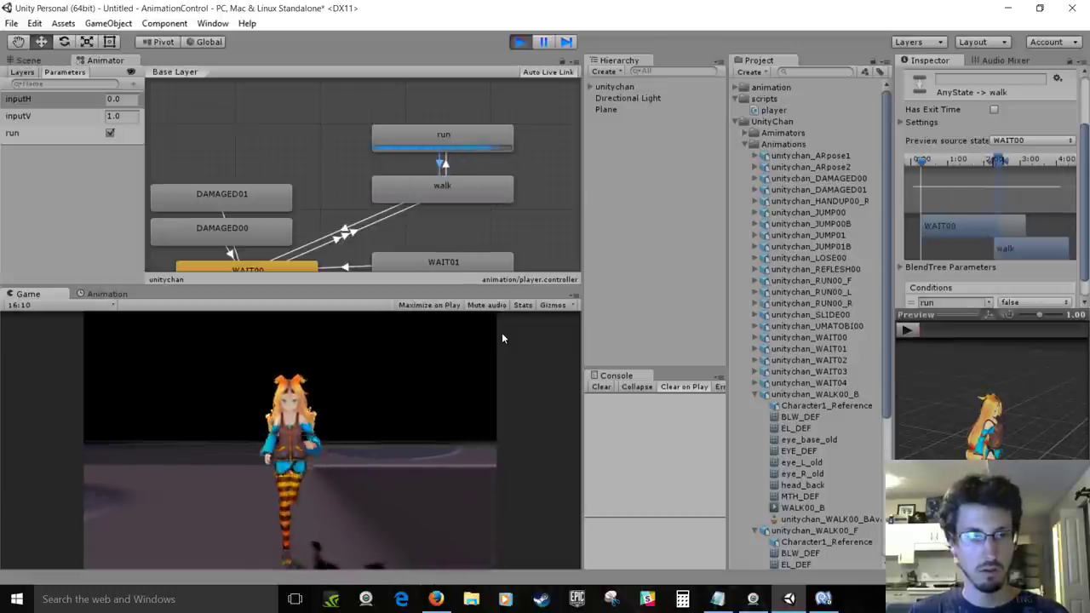
key("d")
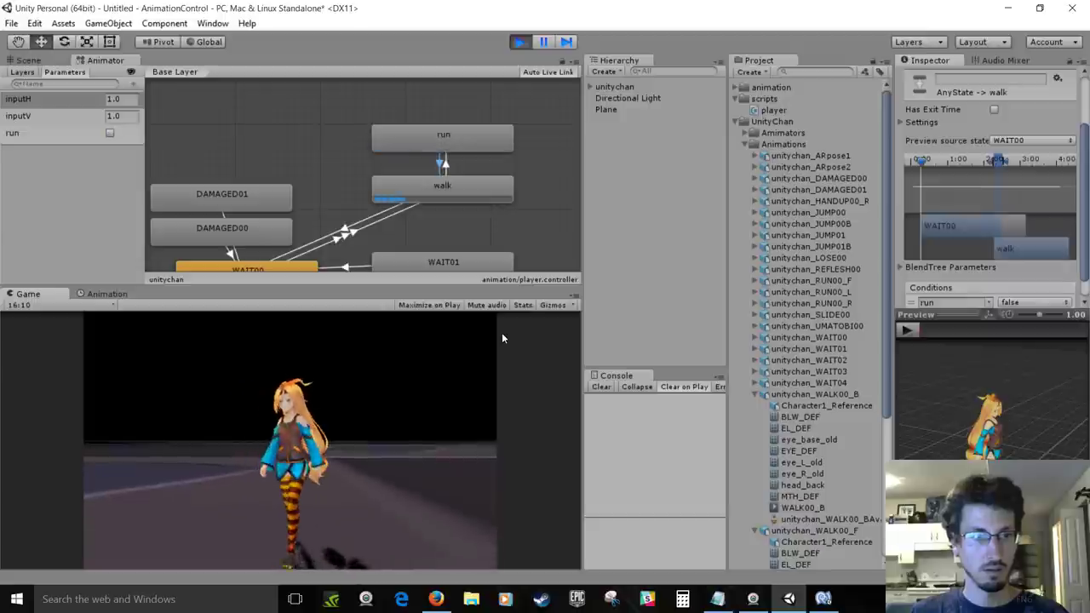
key("shift")
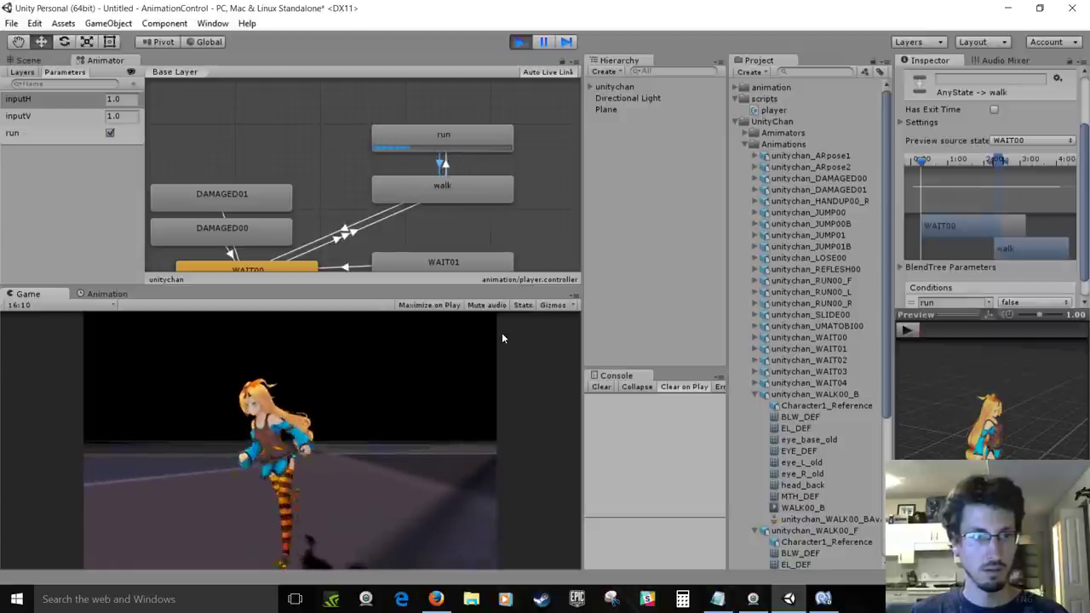
left_click(316, 454)
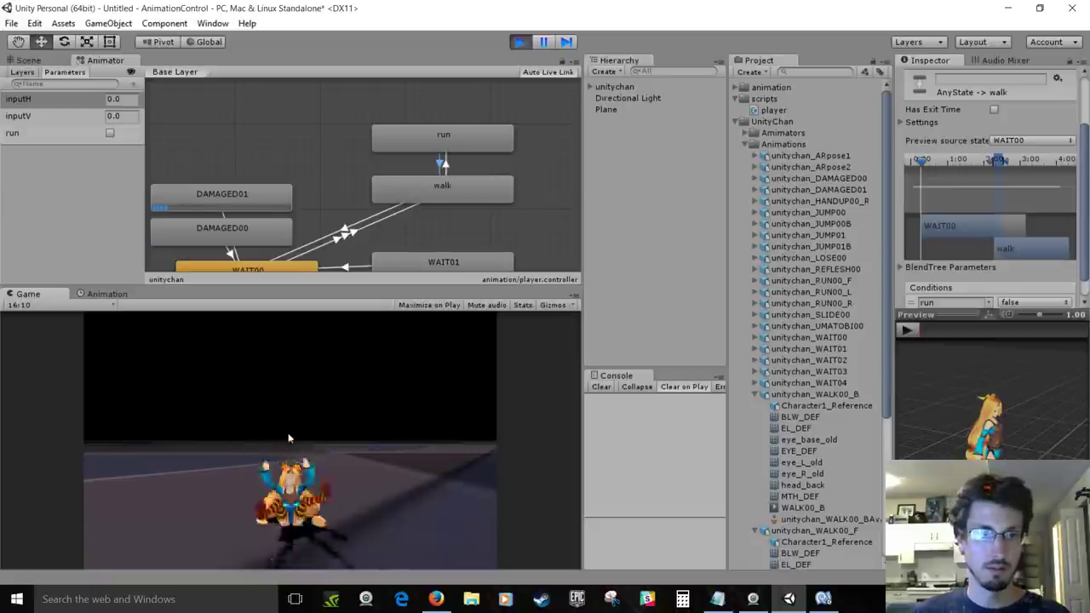
left_click(385, 372)
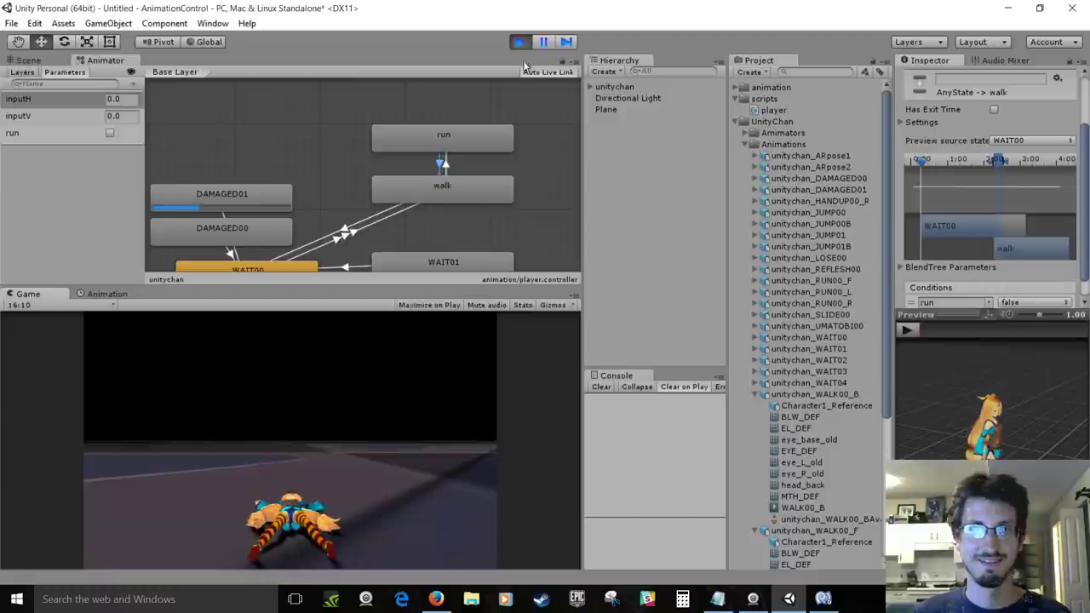
left_click(290, 430)
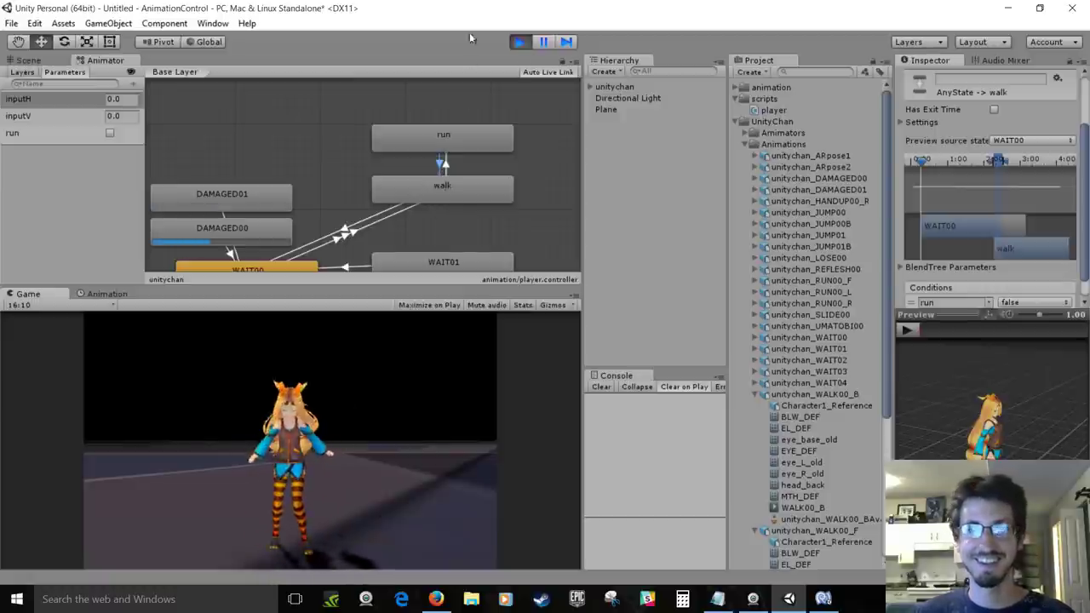
left_click(520, 41)
- Drag the unitychan_JUMP00 clip into the Animator to create a JUMP00 state beside run
left_click(807, 212)
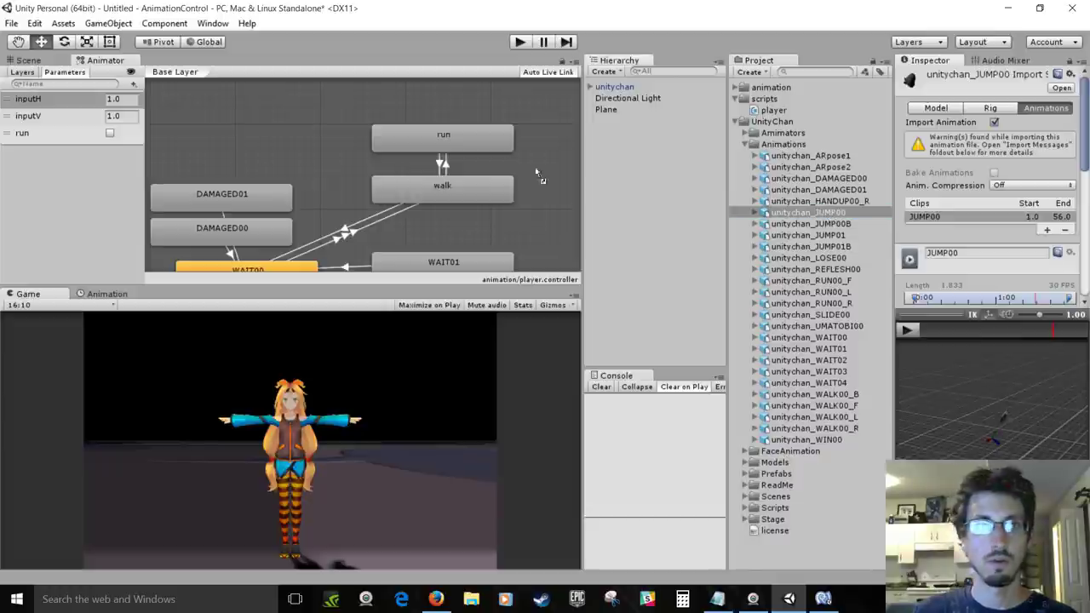
left_click_drag(830, 218, 265, 124)
middle_click_drag(340, 174, 384, 222)
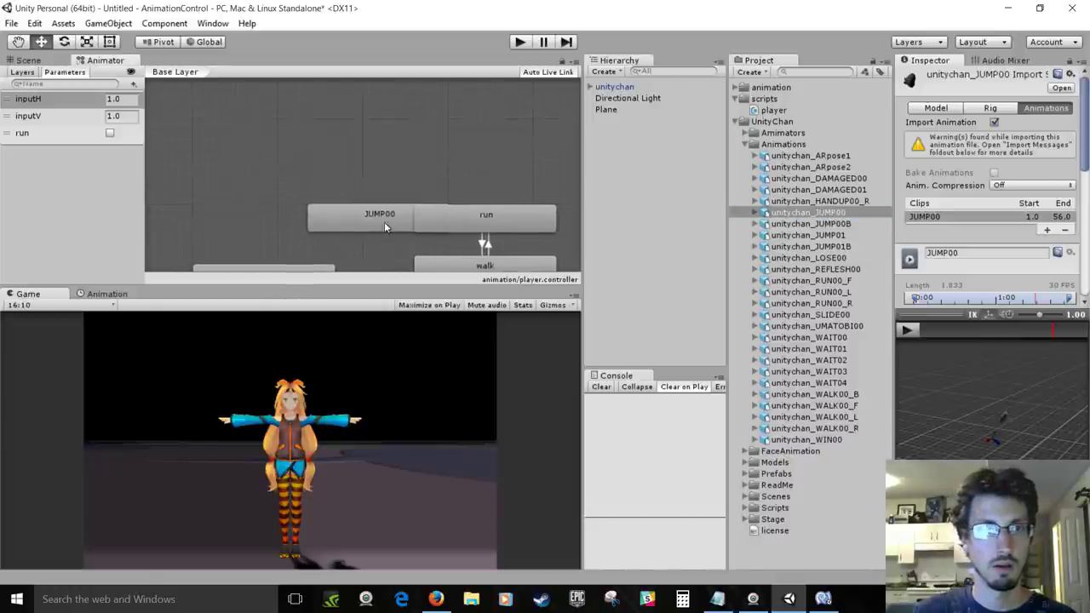
left_click_drag(384, 221, 333, 186)
middle_click_drag(333, 186, 370, 160)
left_click(370, 165)
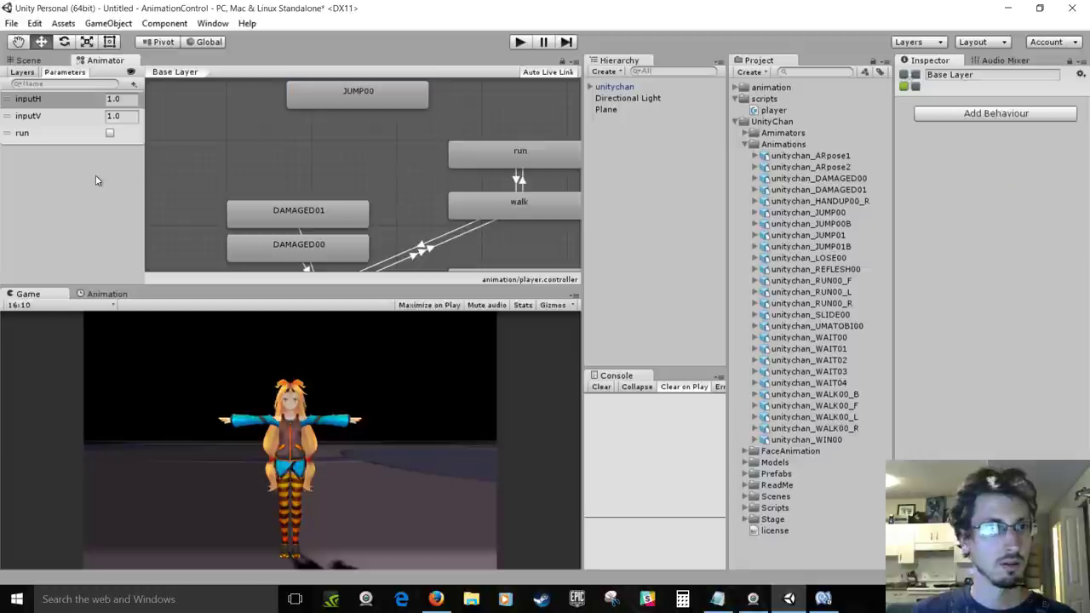
- Add a Bool animator parameter named jump
left_click(133, 86)
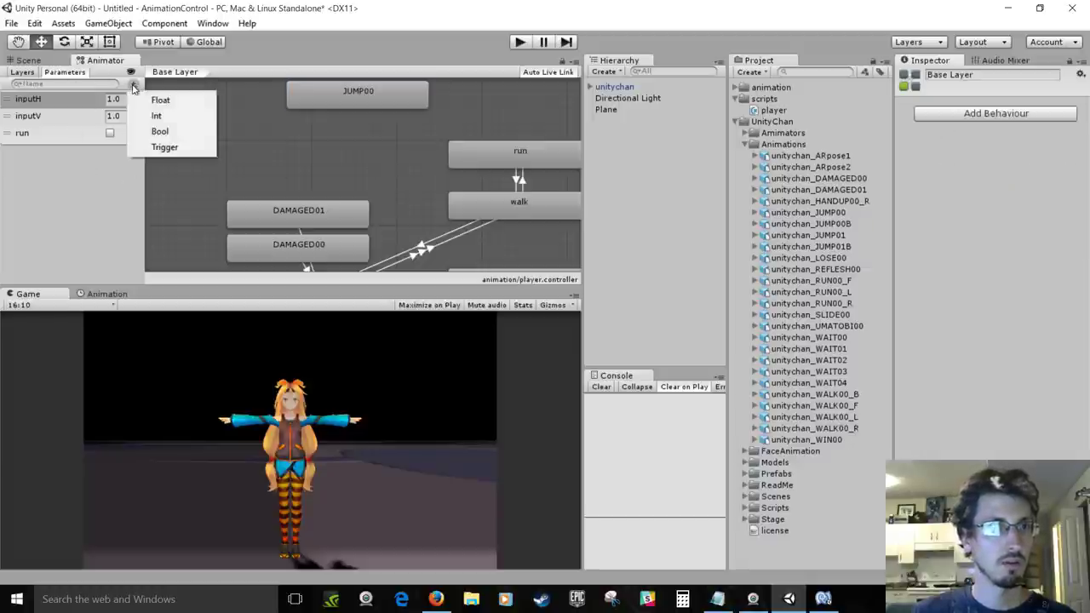
left_click(179, 132)
type("jump")
key("Return")
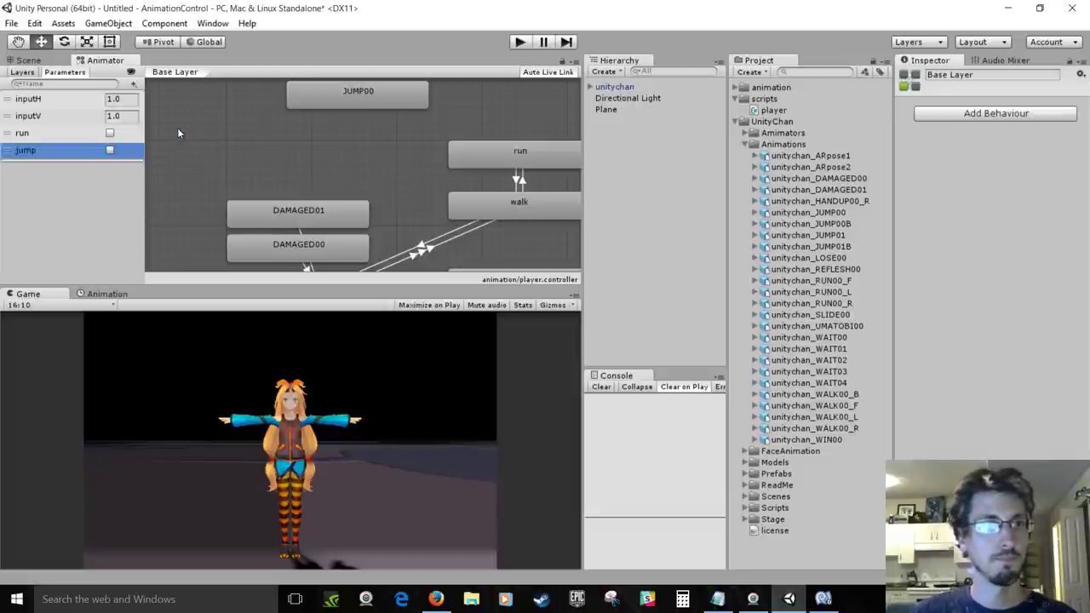
left_click(686, 434)
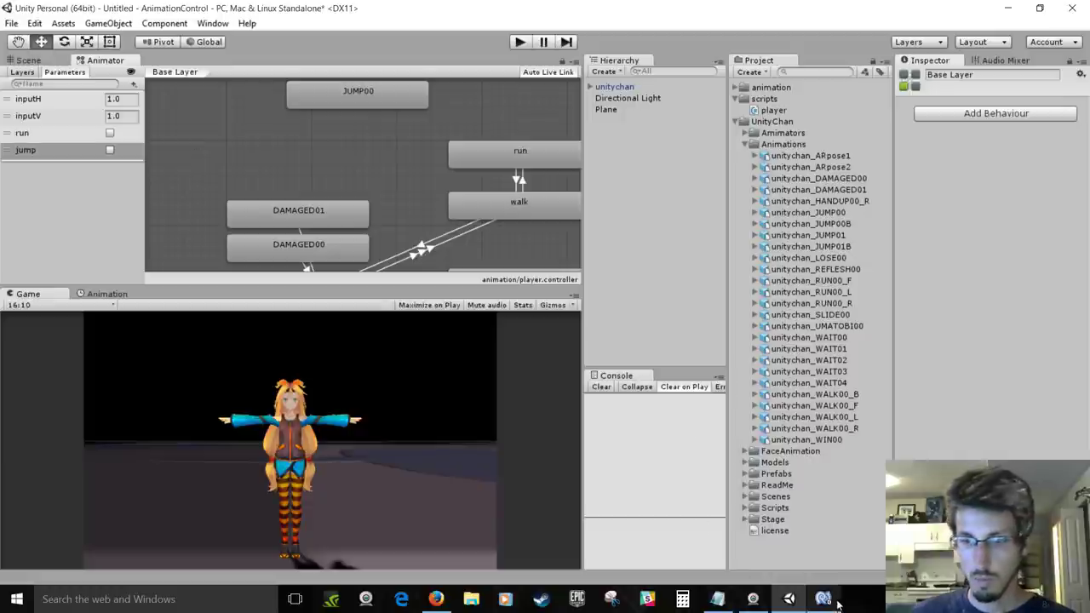
- Switch to MonoDevelop and scroll up in player.cs
left_click(823, 599)
scroll(380, 373, "up", 2)
scroll(380, 372, "up", 2)
scroll(380, 372, "up", 3)
- Below the run check, add if(Input.GetKey(KeyCode.Space)) calling anim.SetBool("jump", true)
left_click(244, 333)
key("Return")
key("Return")
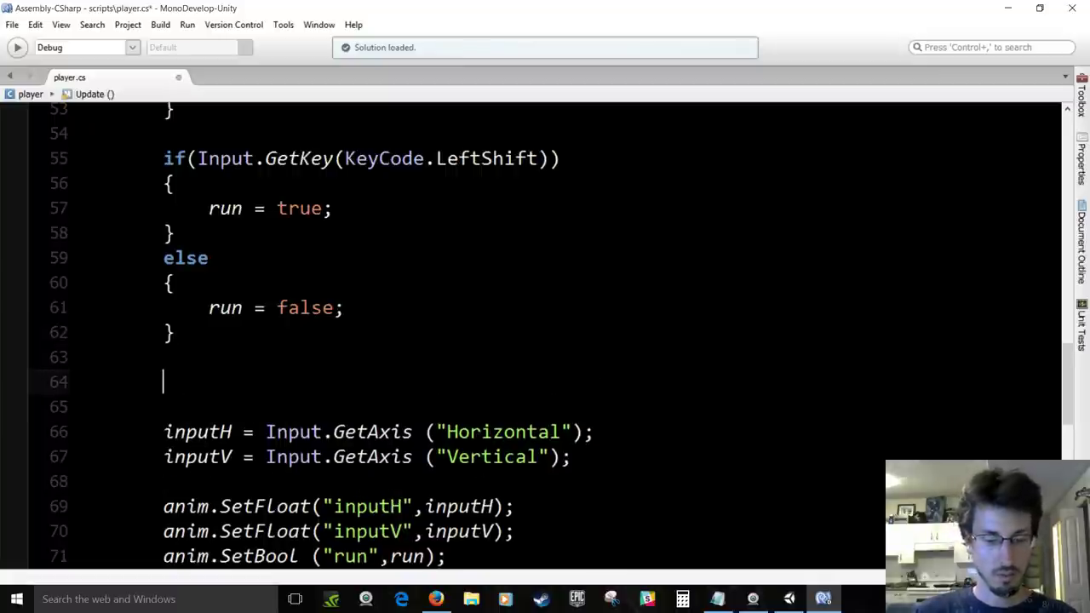
type("if()")
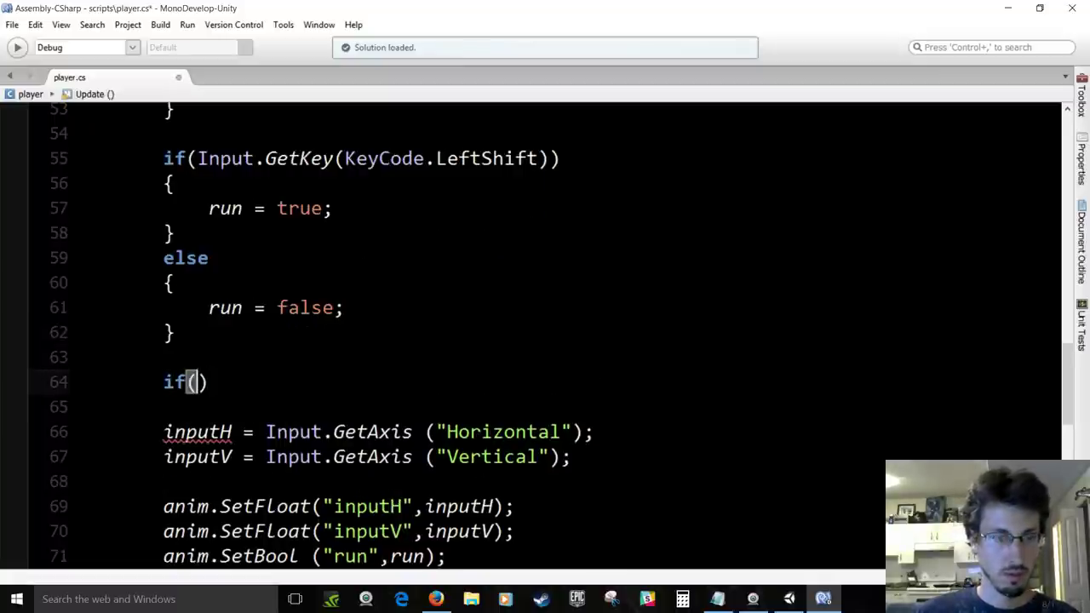
type("Input/")
key("BackSpace")
type(".get")
key("Return")
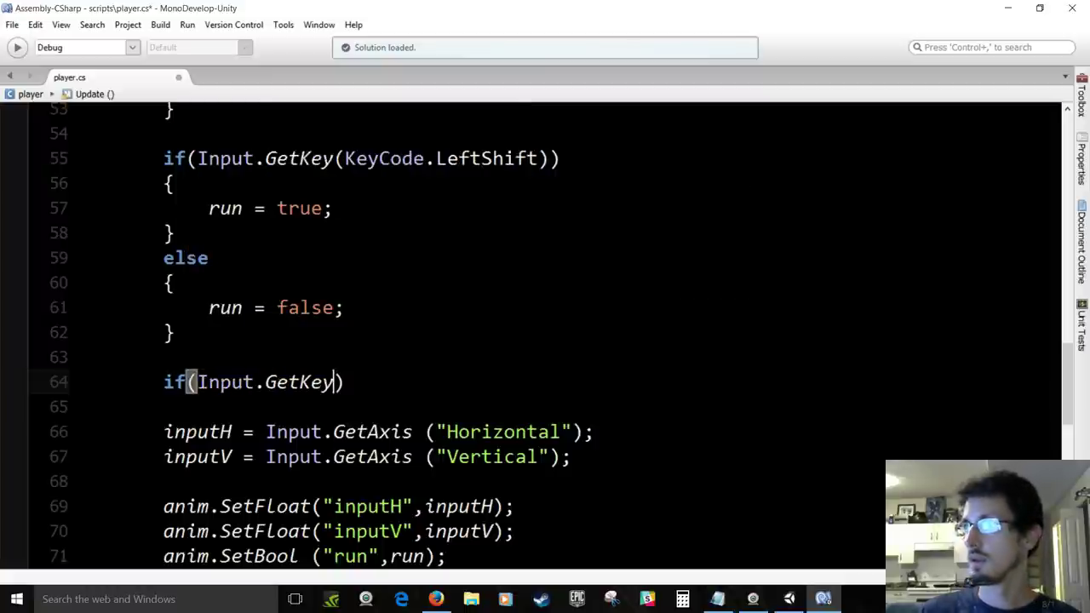
type("(Keyco")
key("Return")
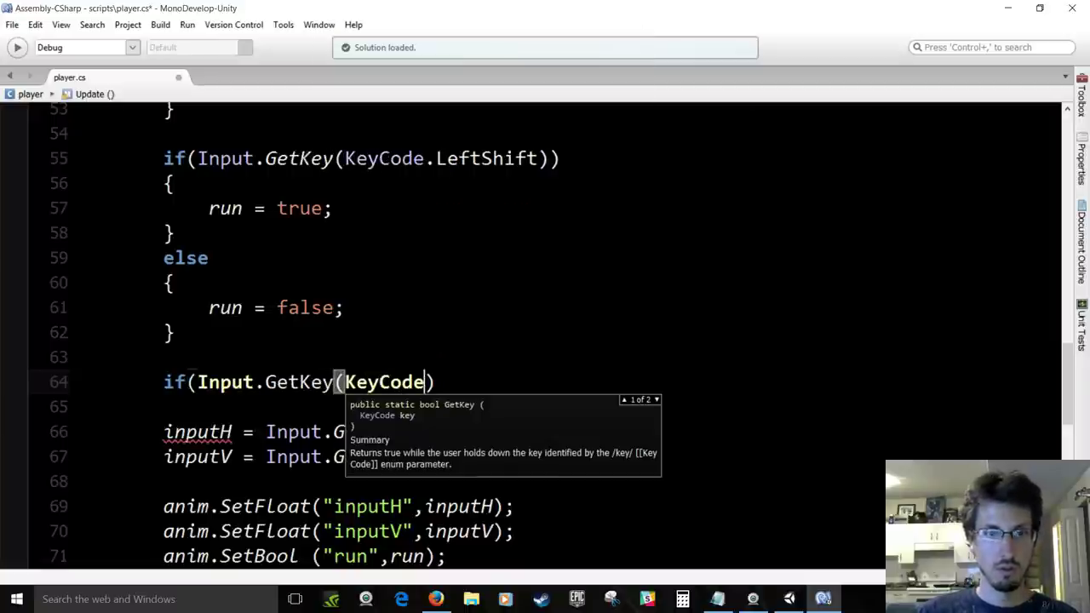
type(".sp")
key("Return")
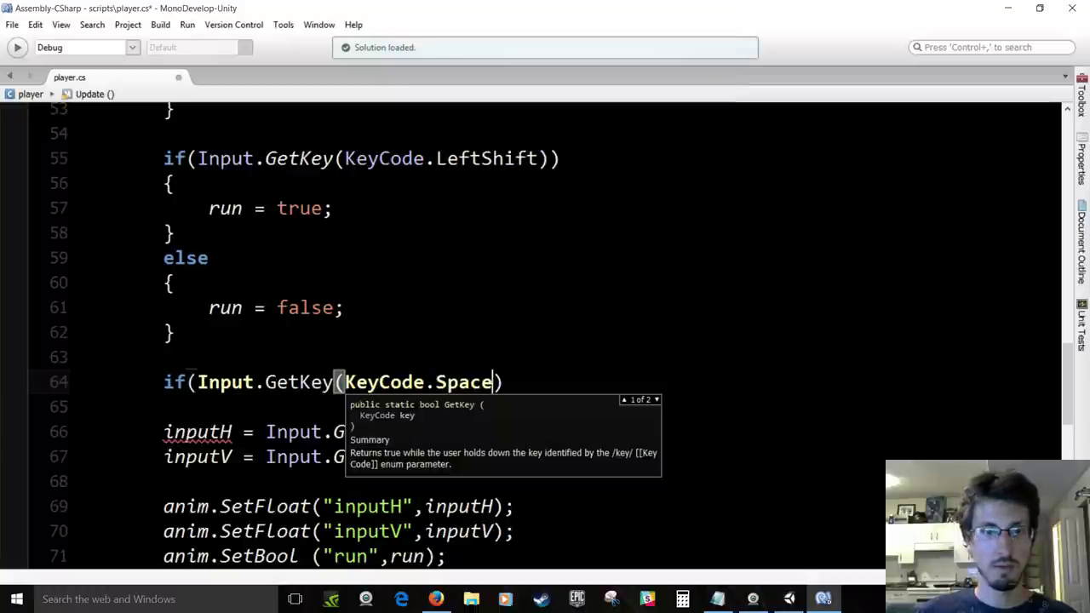
type("))")
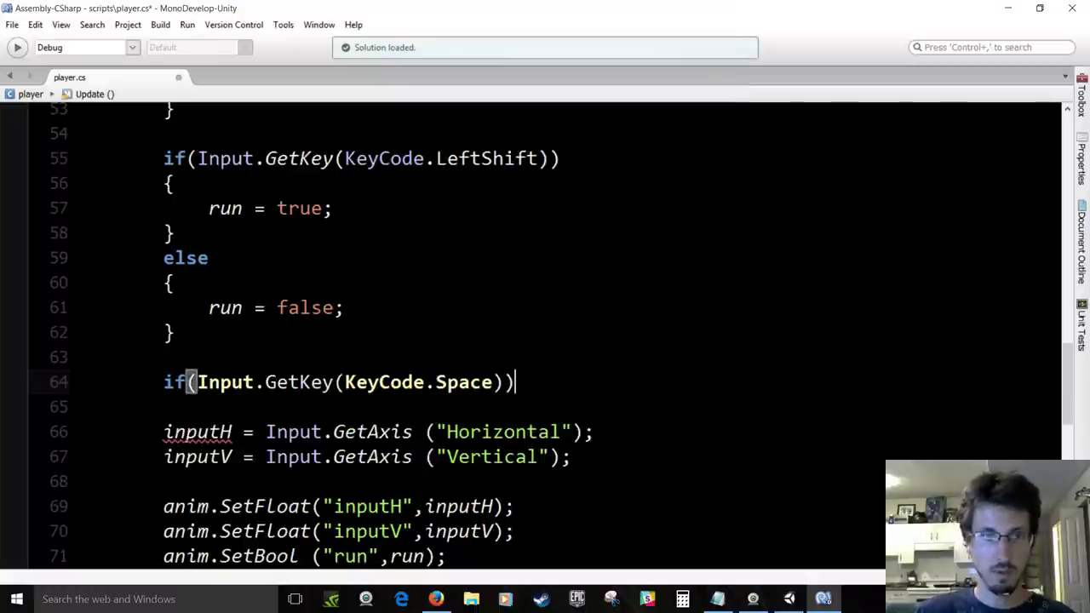
key("Return")
type("{")
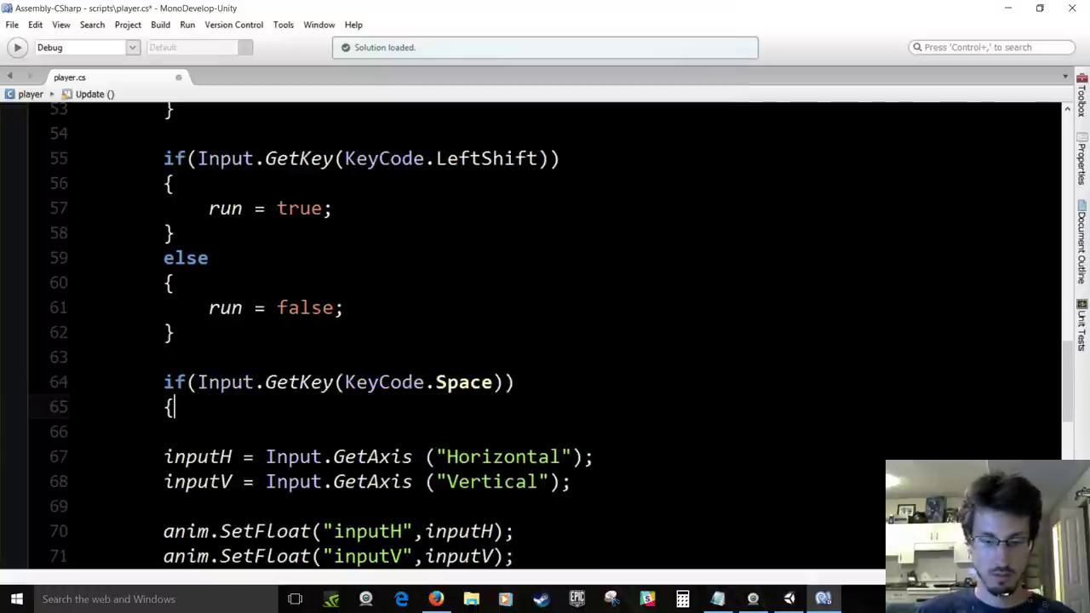
key("Return")
key("Return")
type("}")
left_click(209, 432)
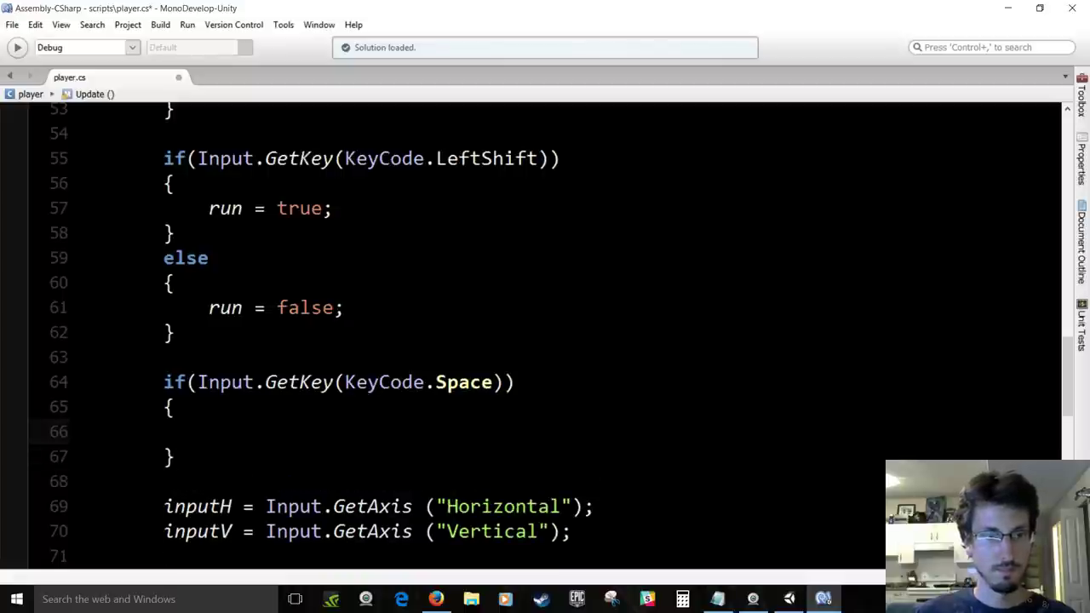
type("anim")
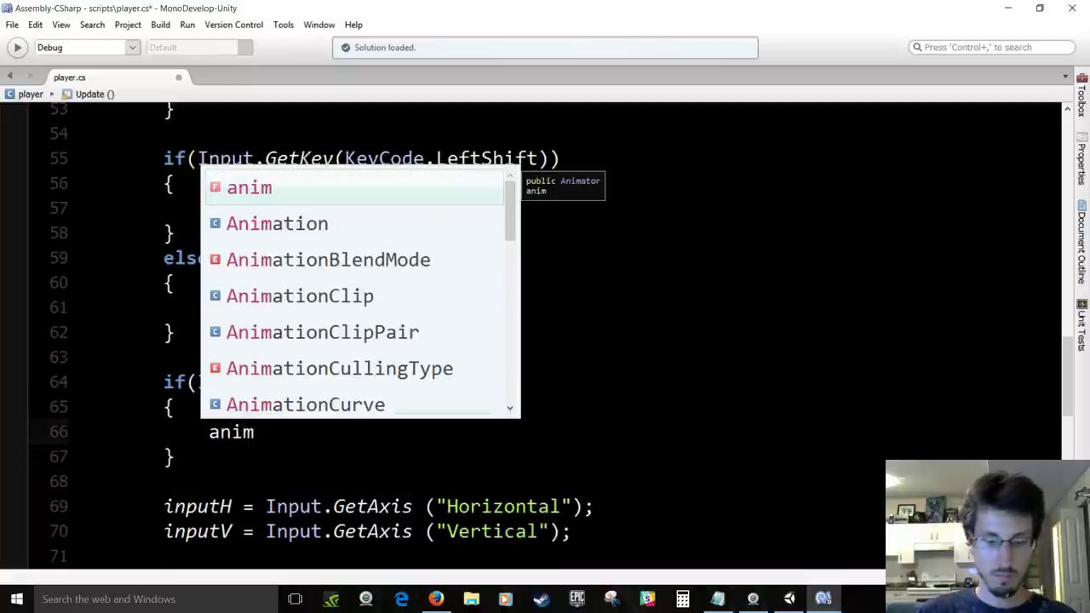
type(".setB")
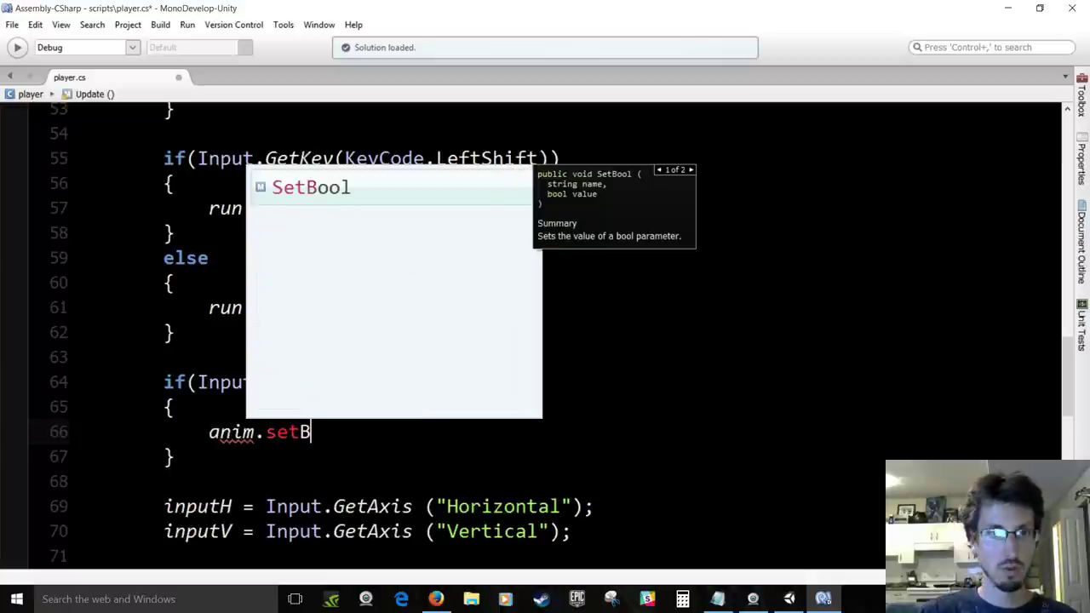
key("Return")
type("(\"jump")
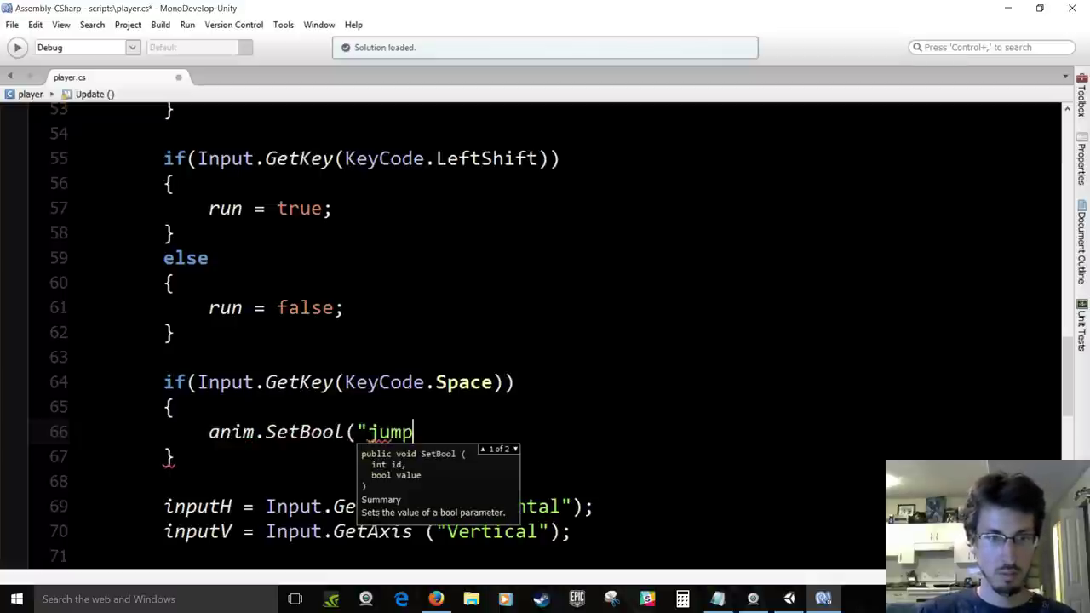
type("\",true")
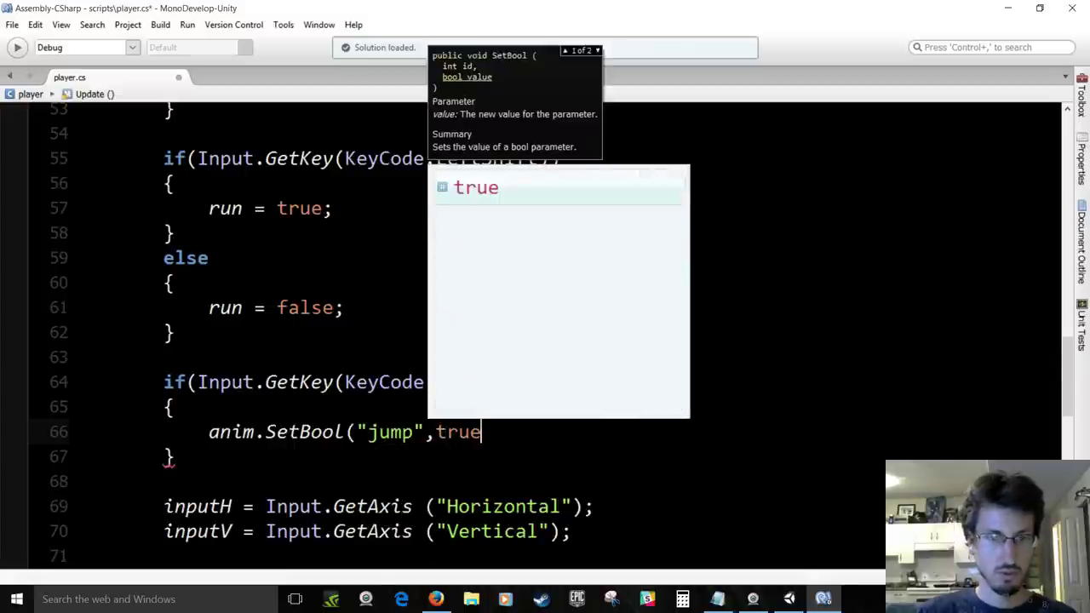
type(");")
key("Down")
- Add an else branch calling anim.SetBool("jump", false), save player.cs, and return to Unity
key("Return")
type("else")
key("Return")
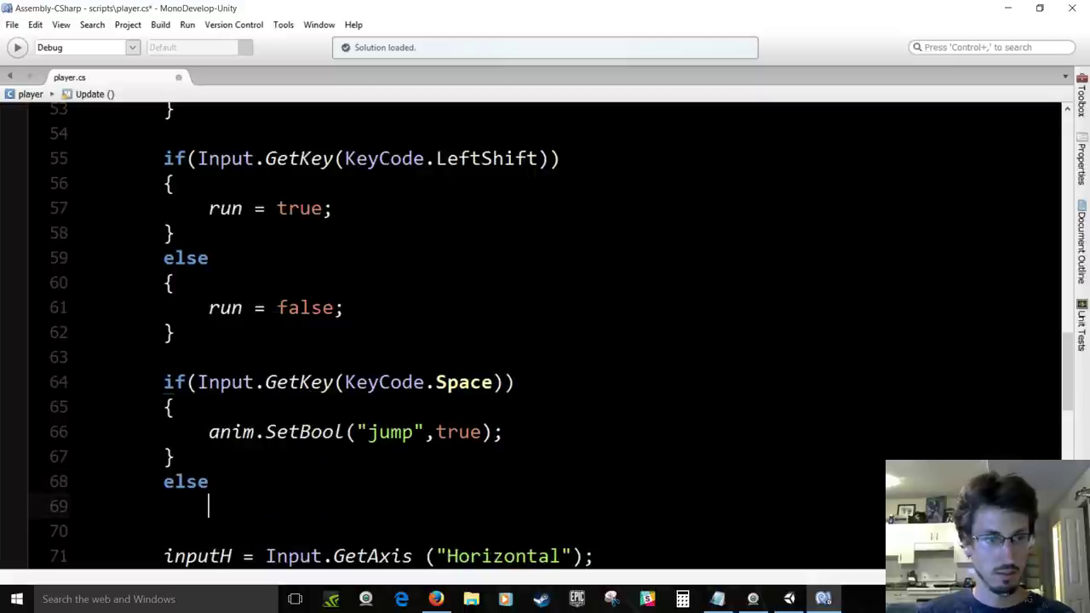
key("Return")
key("Return")
type("}")
key("Up")
type("anim.setB")
key("Return")
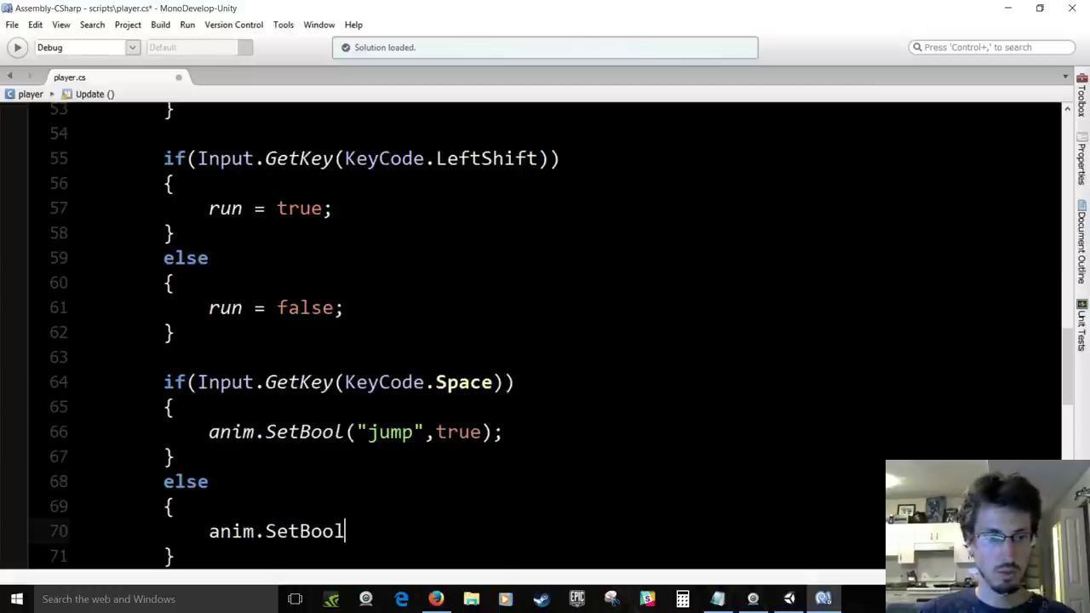
type("(")
type("jump")
type(", ")
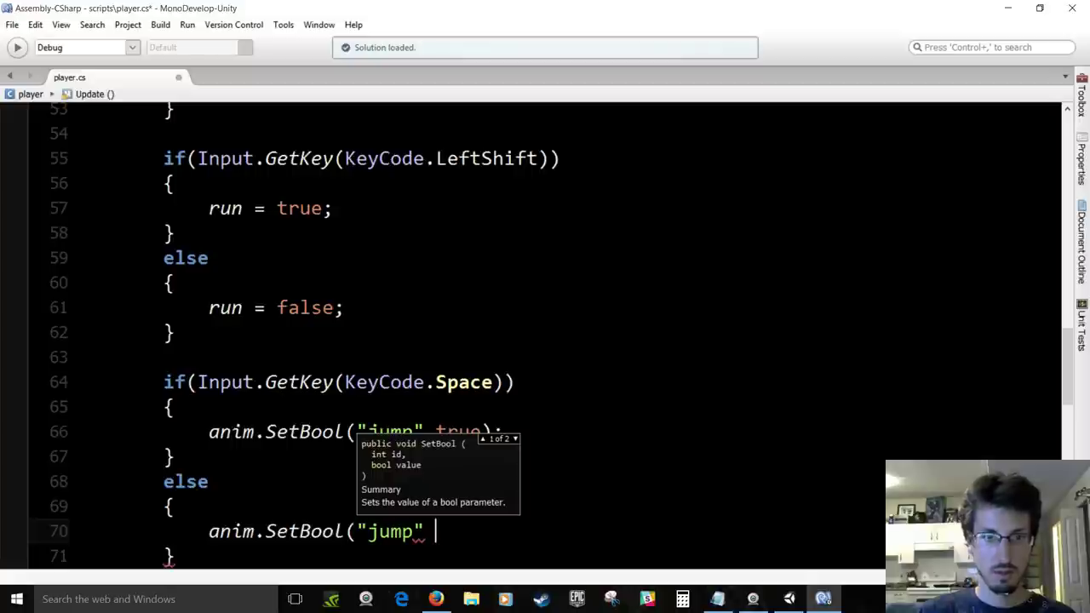
type("false")
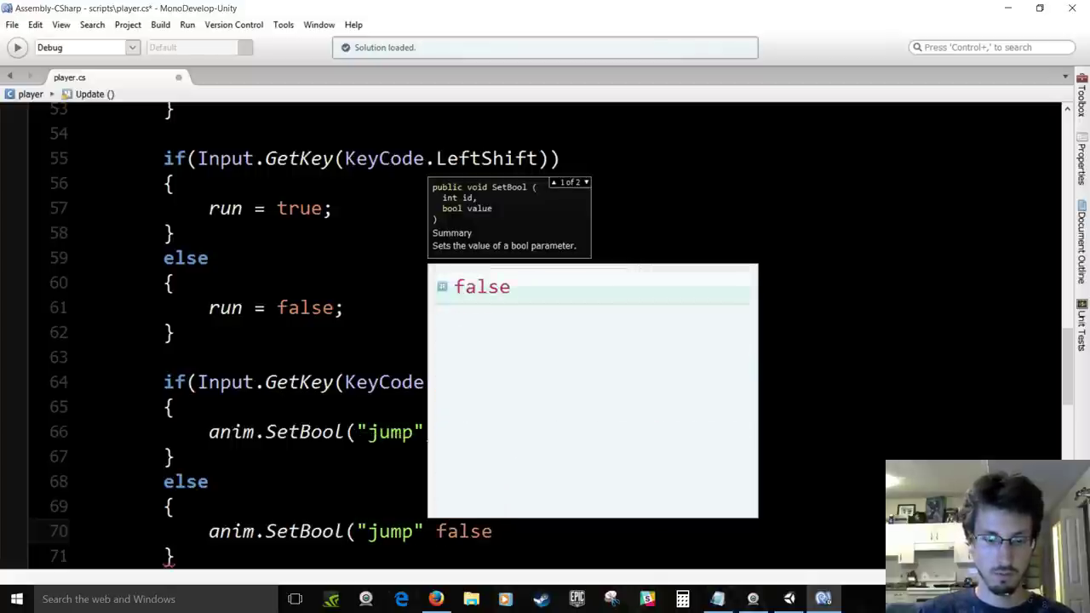
type(");")
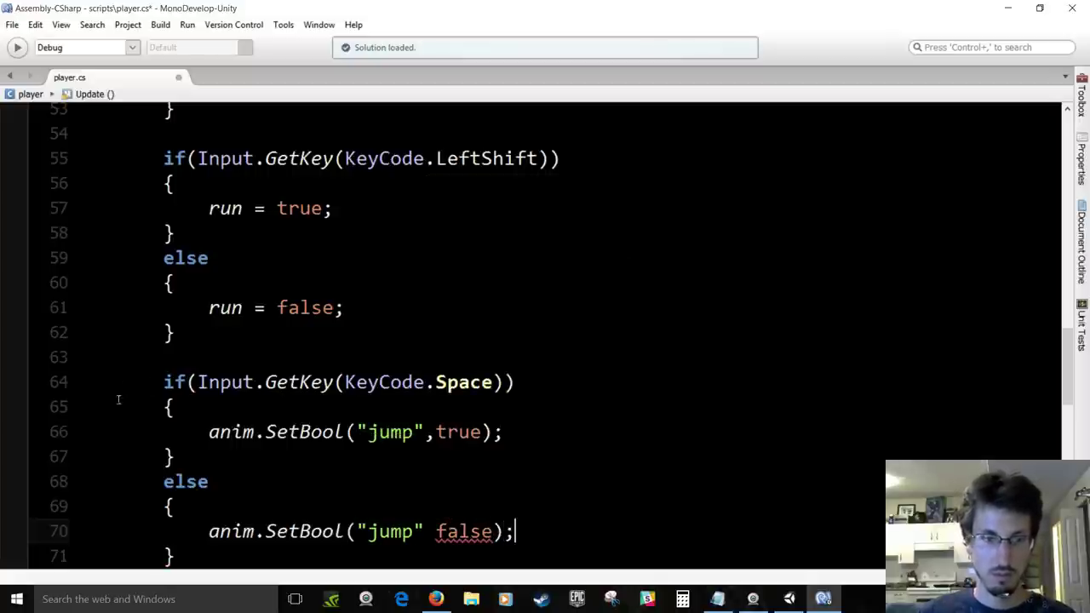
type(",")
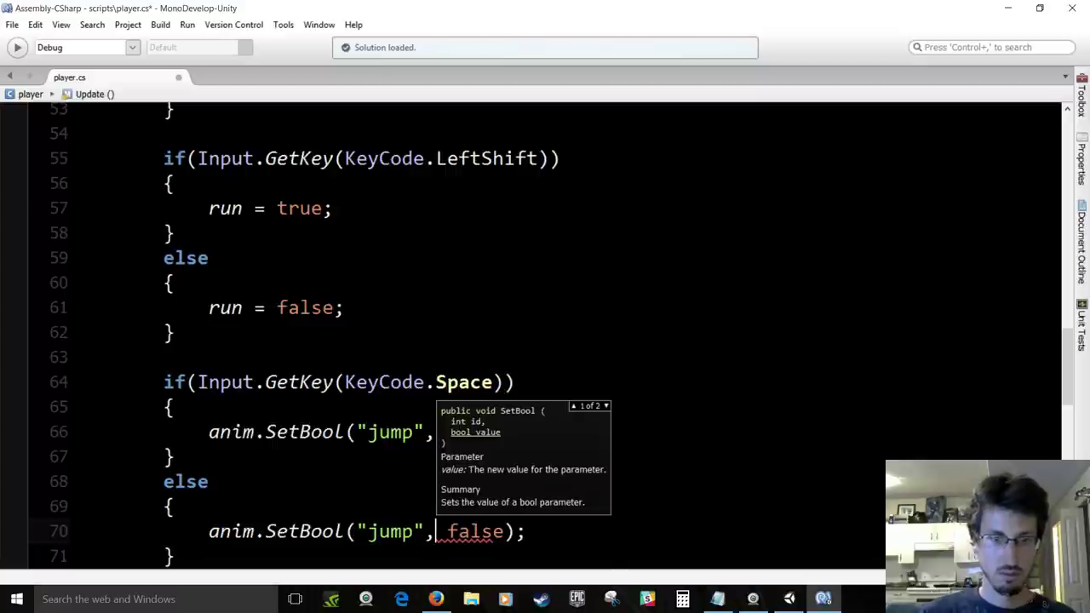
left_click(526, 531)
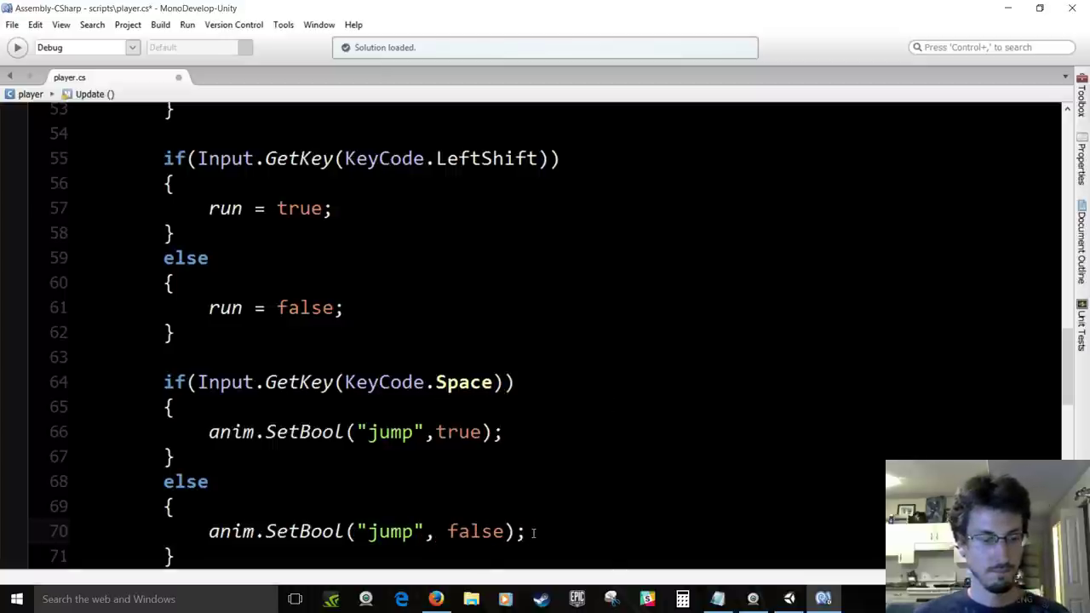
key("ctrl+s")
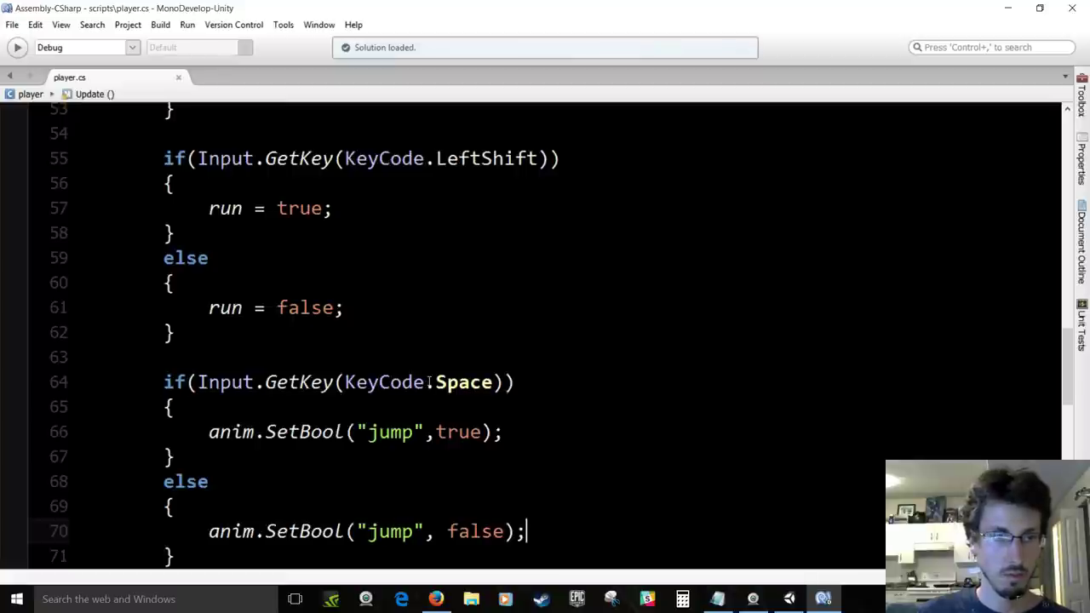
scroll(441, 356, "down", 1)
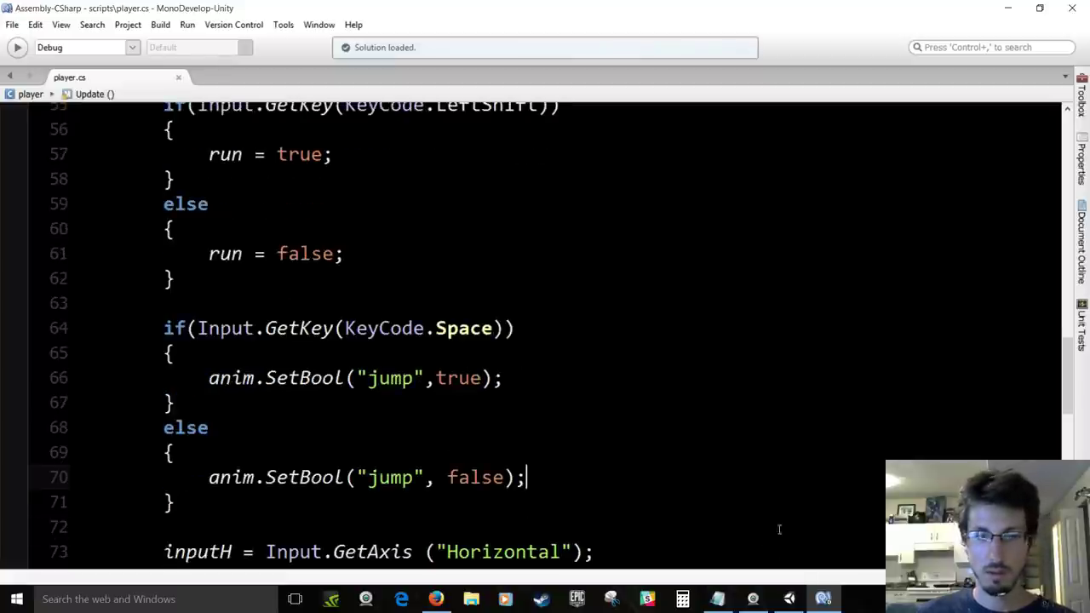
left_click(792, 599)
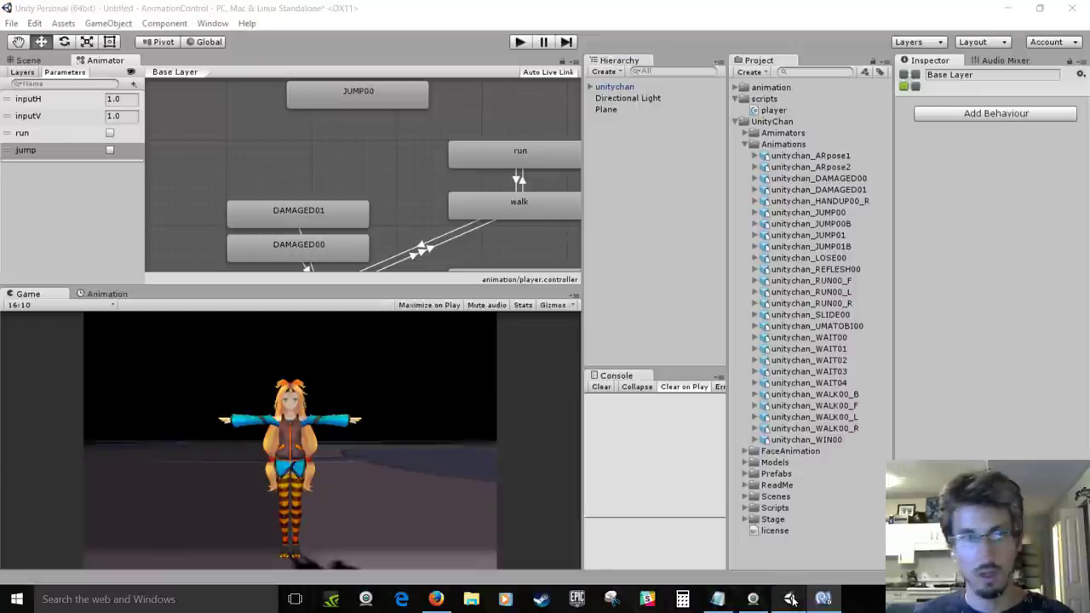
- Run a short Play-mode test of the jump parameter, then stop it with Ctrl+P
left_click(518, 42)
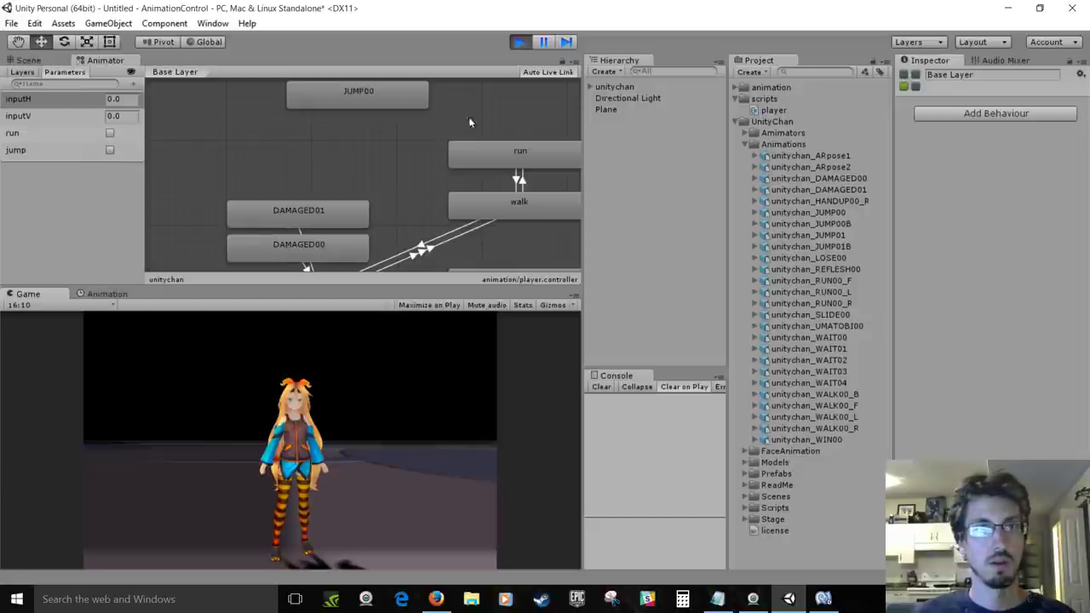
key("ctrl+p")
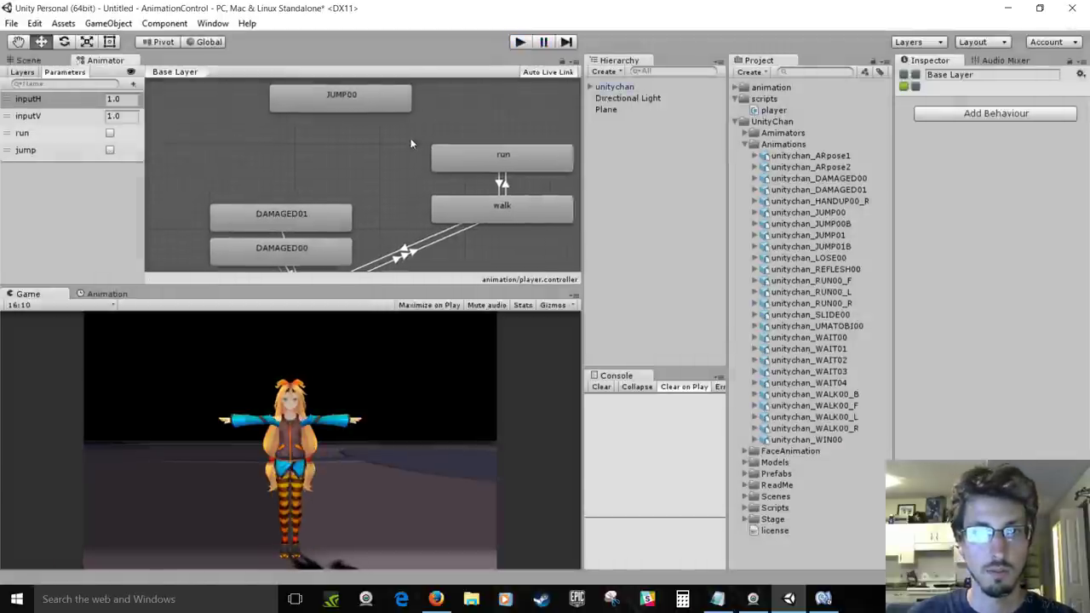
- Make transitions from run, walk and WAIT00 into the JUMP00 state
middle_click_drag(410, 143, 385, 182)
right_click(427, 184)
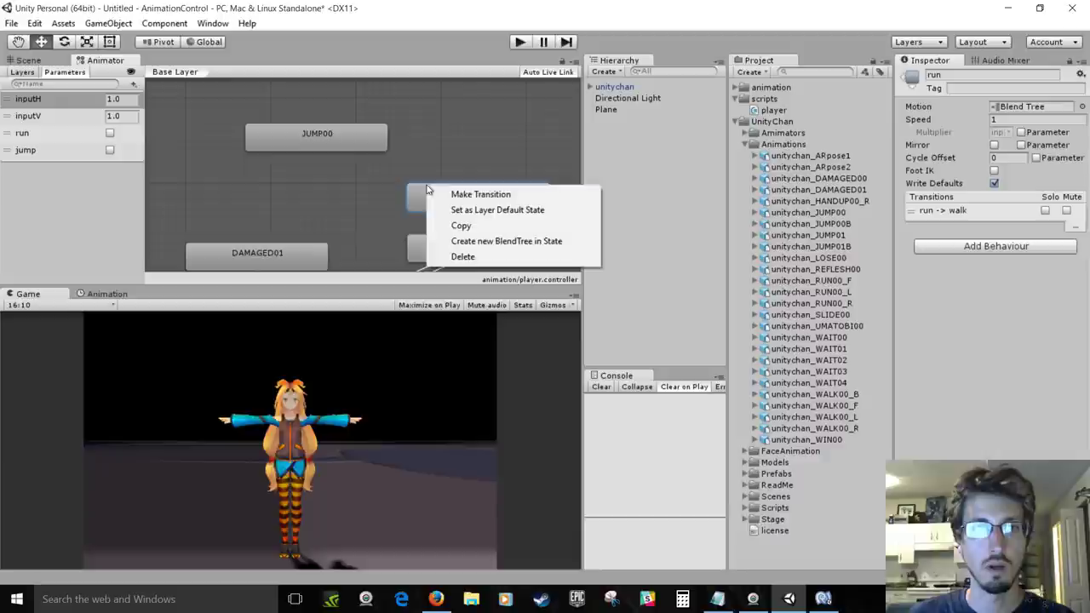
left_click(476, 197)
left_click(321, 137)
mouse_move(346, 185)
middle_mouse_down()
mouse_move(352, 122)
mouse_move(364, 173)
middle_mouse_up()
left_click(461, 223)
right_click(461, 223)
left_click(498, 231)
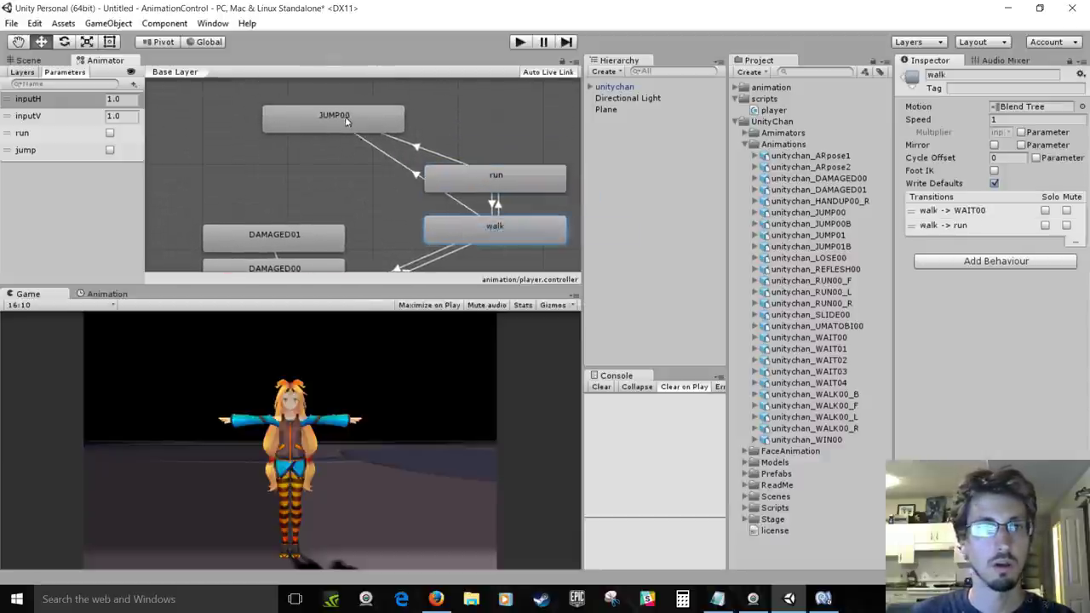
left_click(346, 122)
middle_click_drag(361, 178, 357, 116)
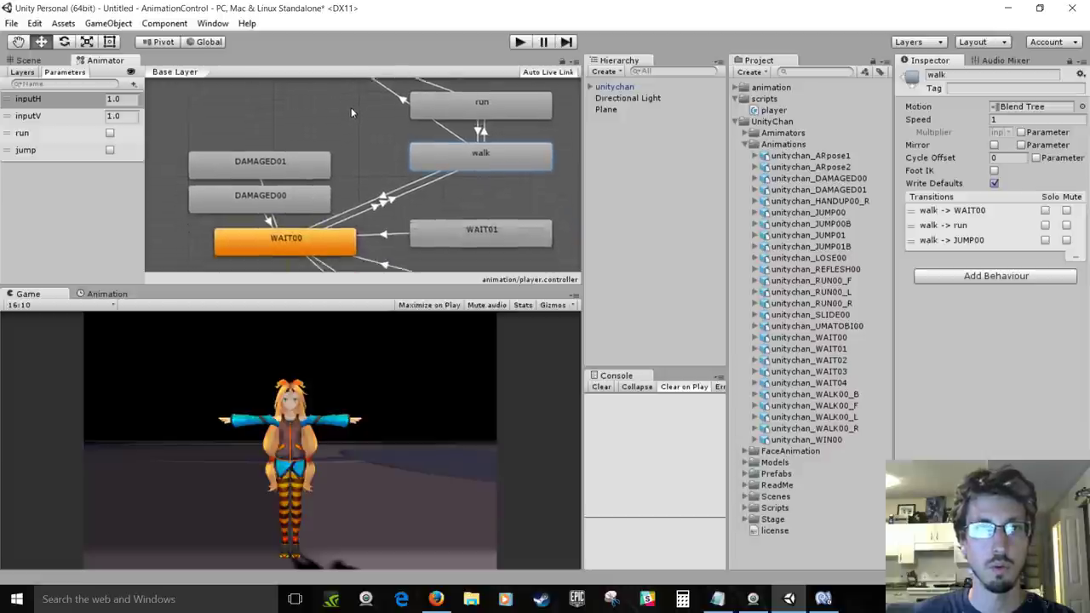
right_click(319, 246)
left_click(361, 254)
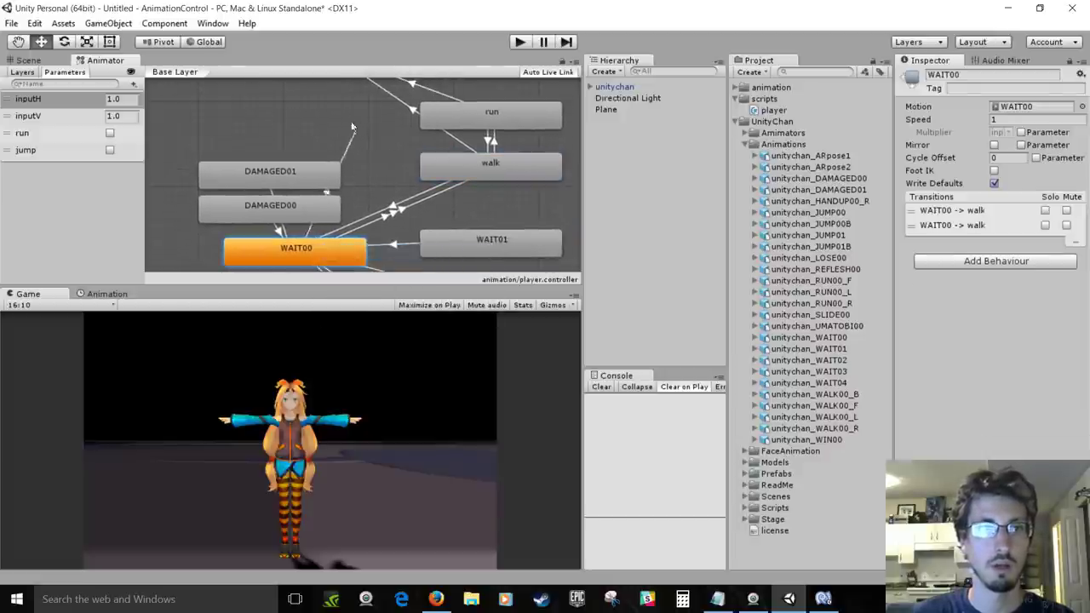
middle_click_drag(358, 136, 379, 192)
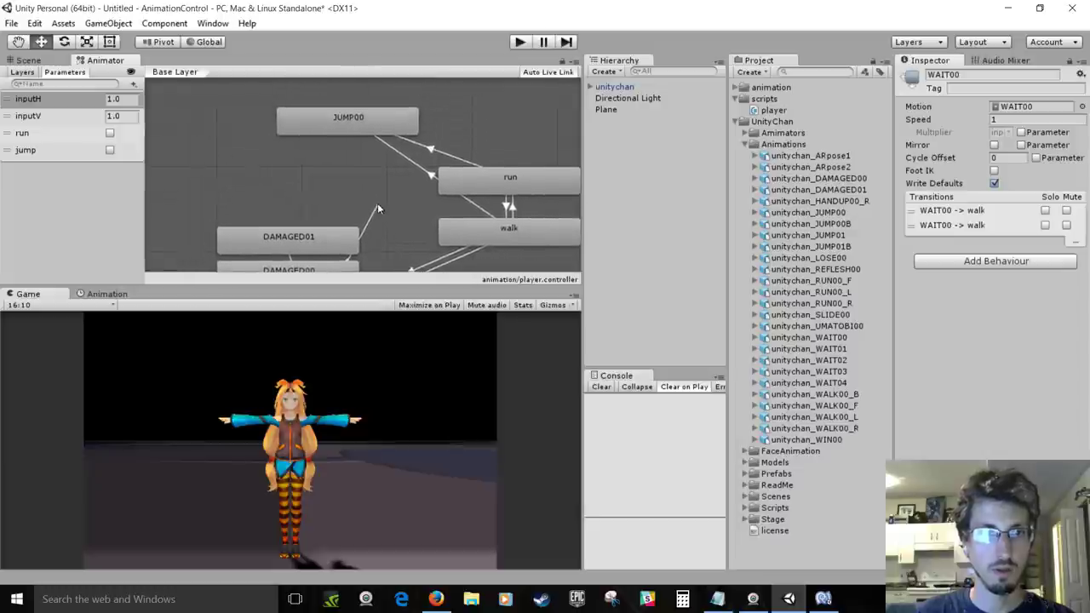
left_click(337, 118)
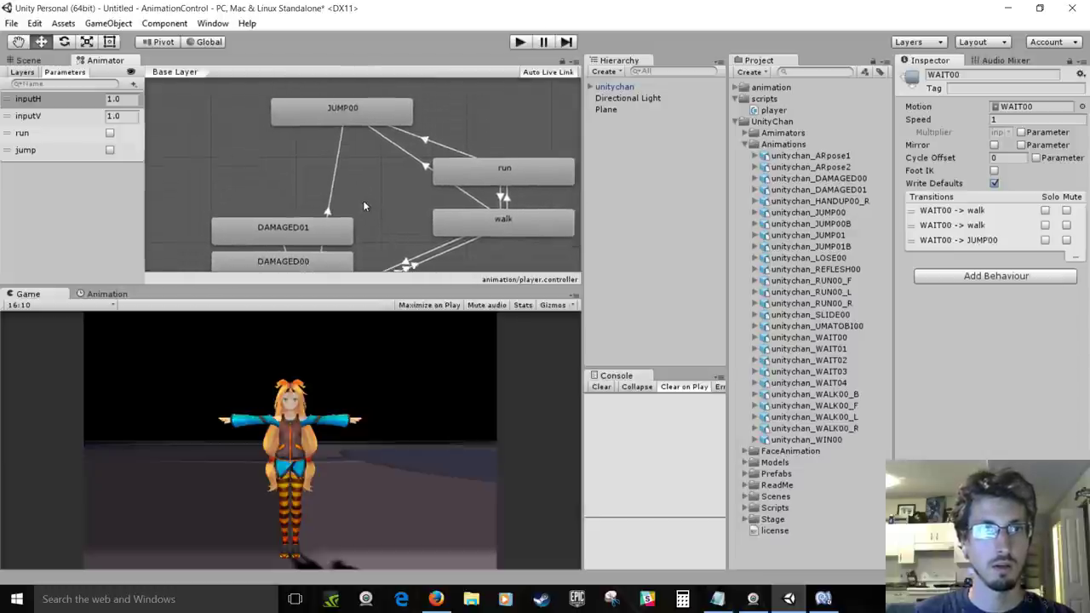
- Turn off Has Exit Time on the run -> JUMP00 transition
mouse_move(363, 200)
middle_mouse_down()
mouse_move(330, 187)
mouse_move(344, 200)
middle_mouse_up()
left_click_drag(315, 98, 257, 99)
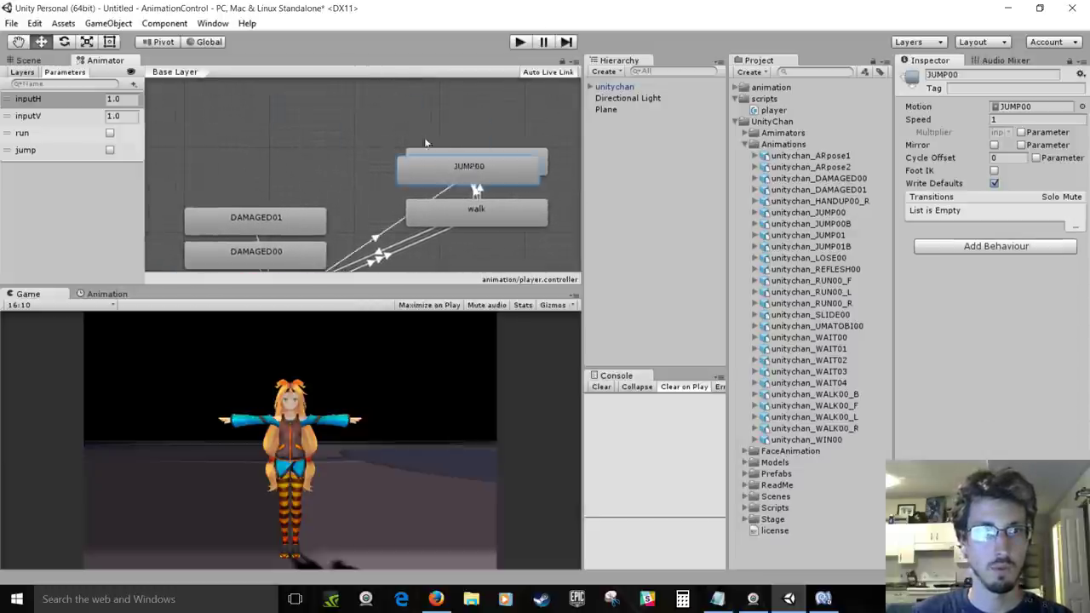
left_click(382, 134)
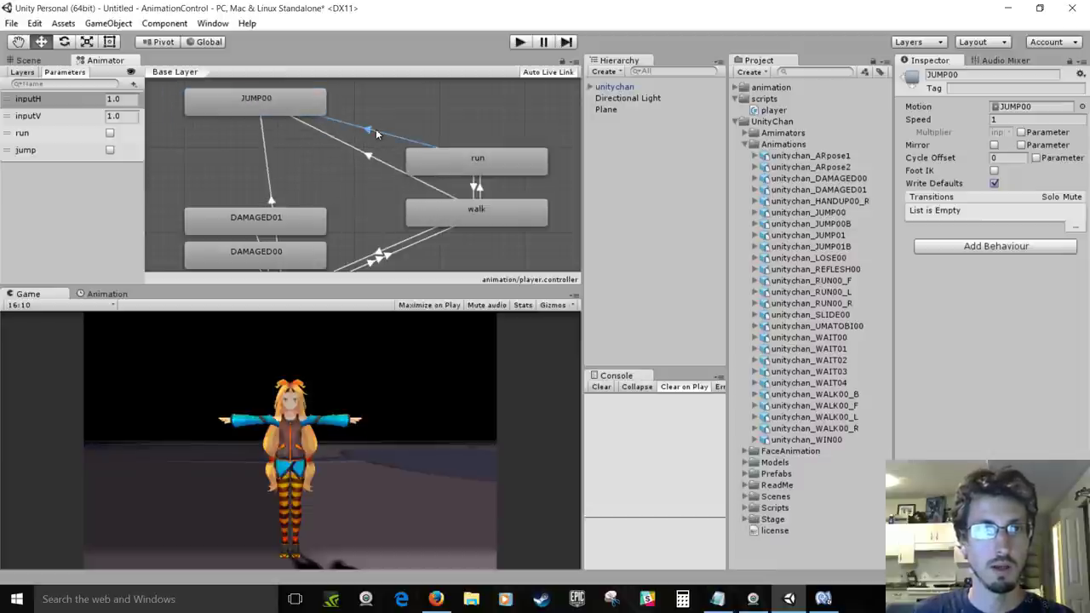
left_click(994, 187)
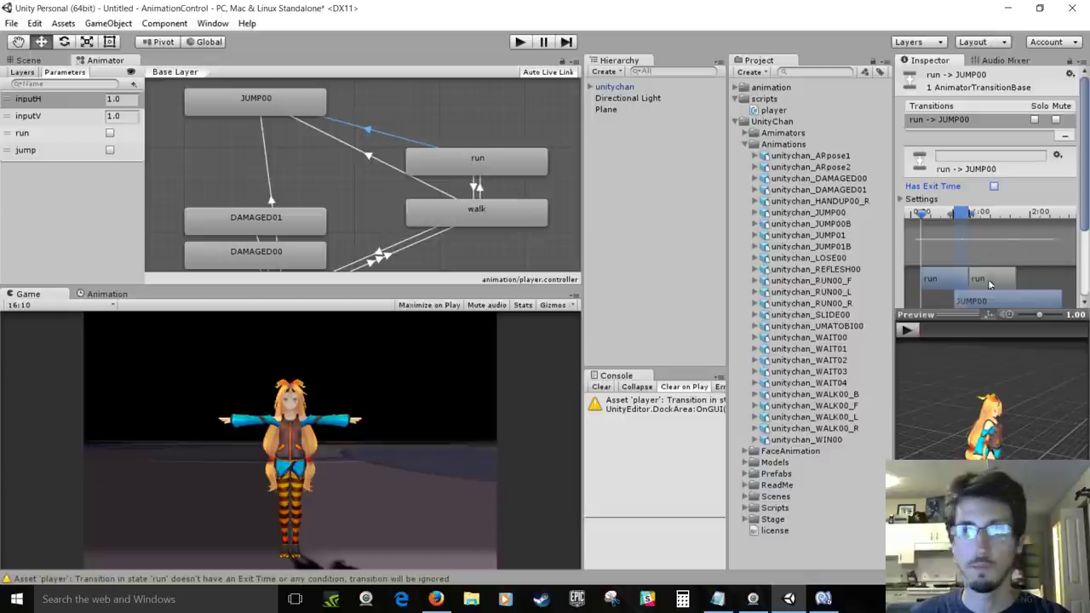
- Add a jump true condition to the run -> JUMP00 transition
left_click_drag(1082, 217, 1083, 302)
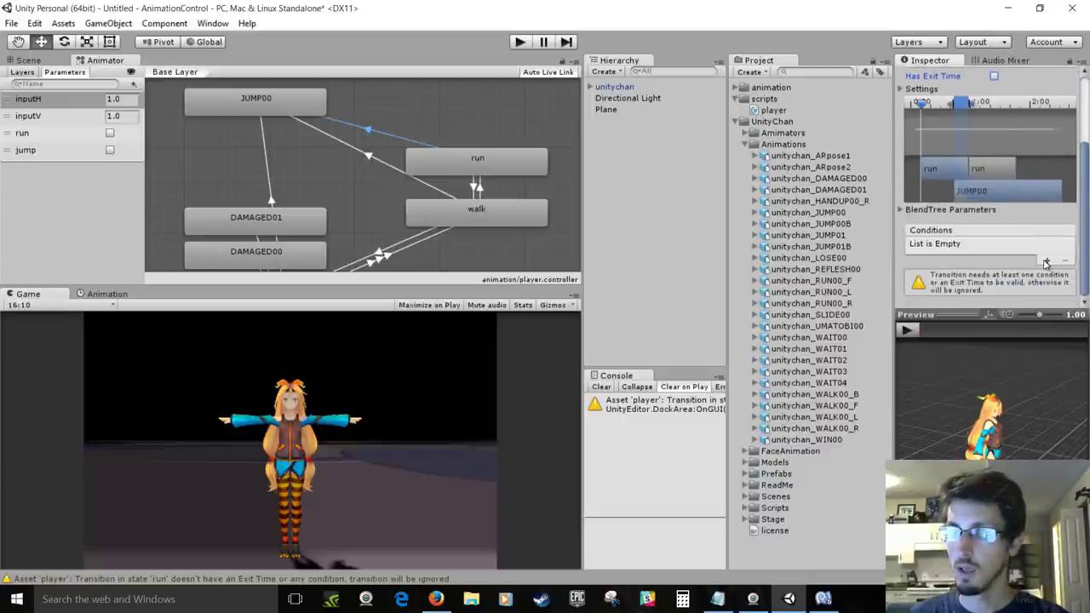
left_click(1046, 261)
left_click(987, 279)
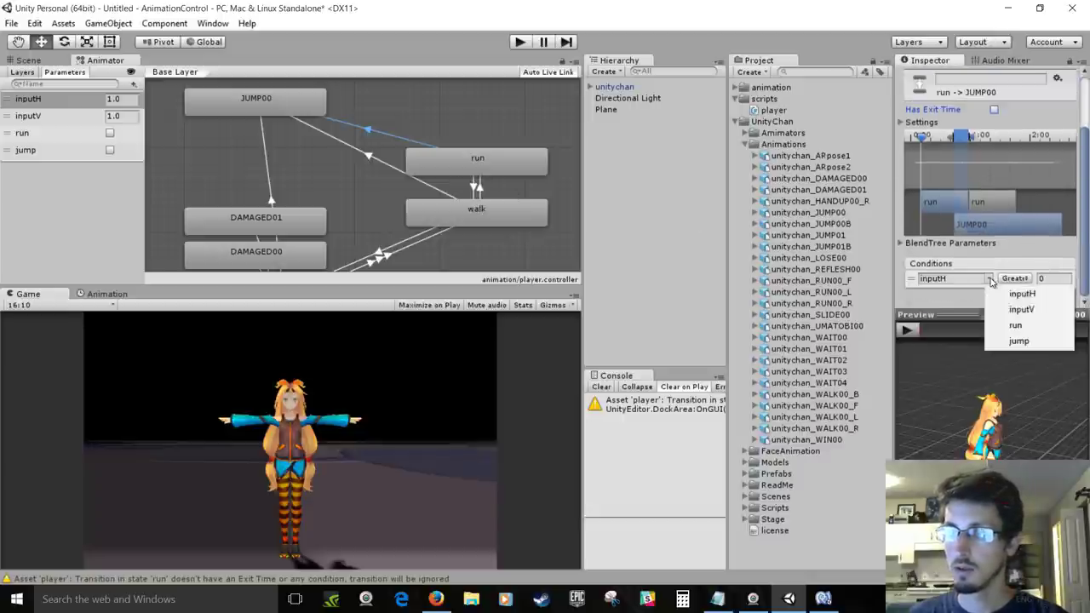
left_click(1016, 337)
- On walk -> JUMP00, turn off Has Exit Time and add a jump true condition
left_click(366, 155)
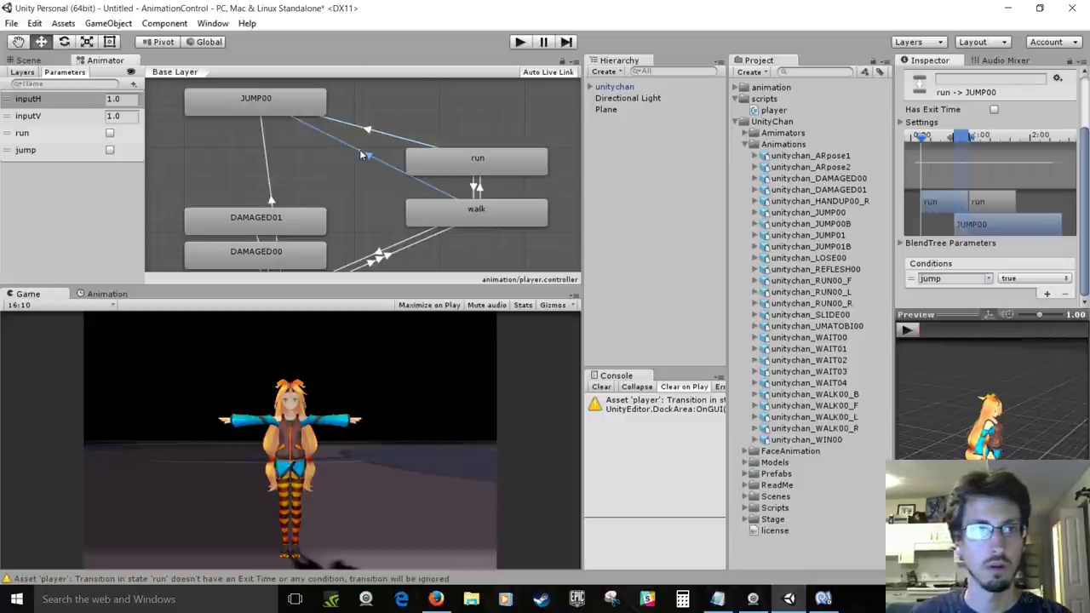
left_click(994, 110)
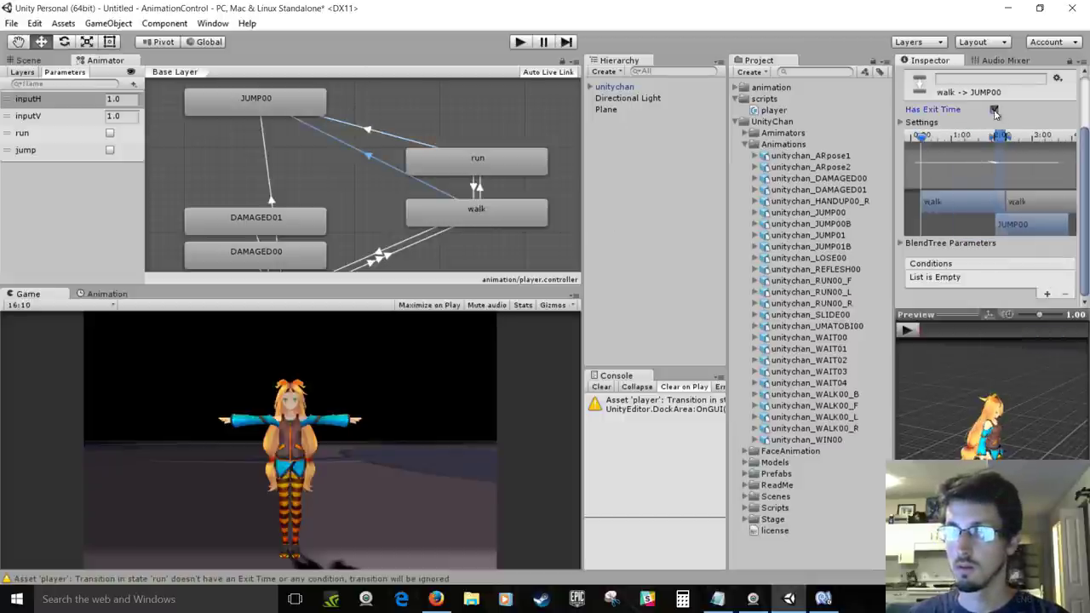
left_click(998, 324)
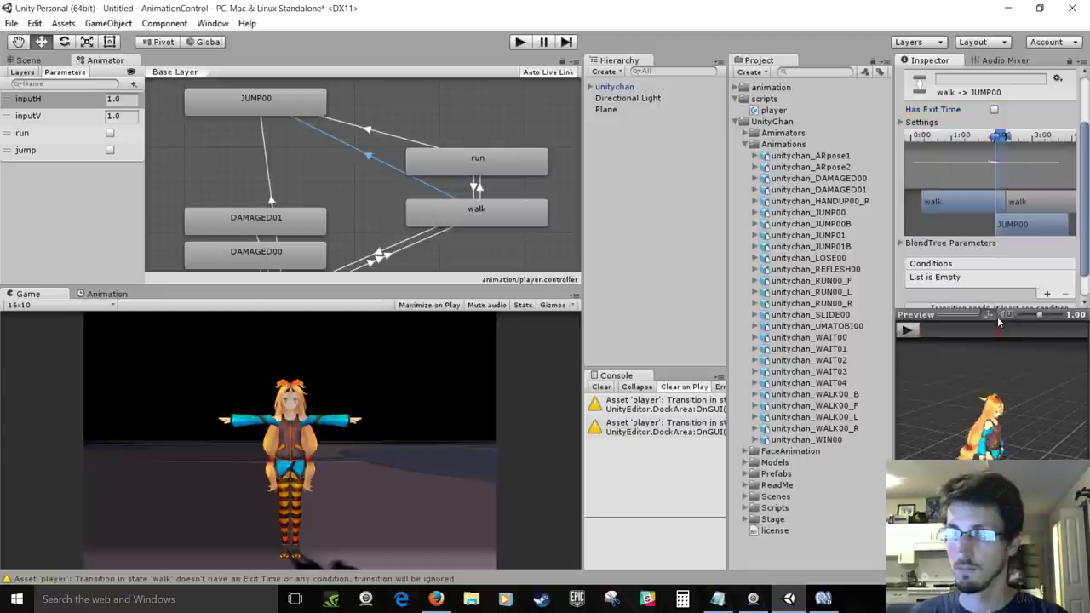
scroll(1040, 288, "down", 2)
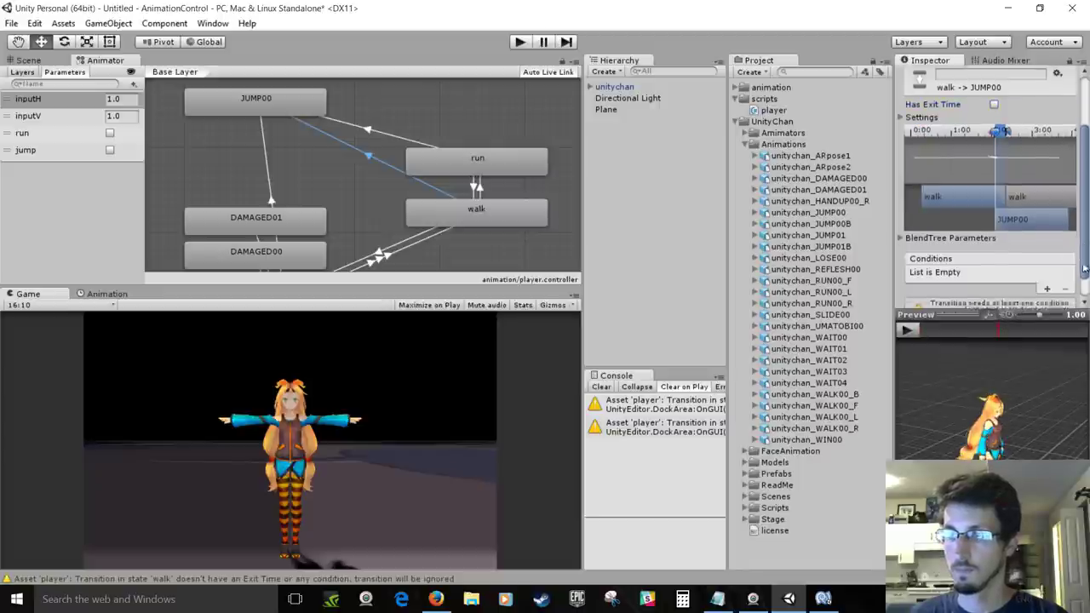
left_click(954, 314)
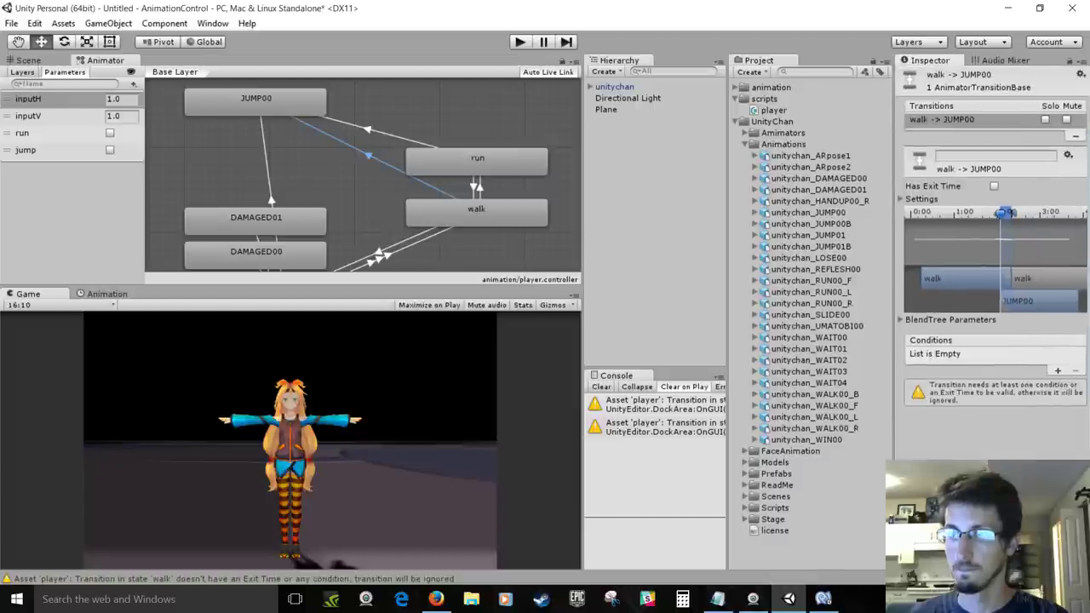
left_click(1057, 371)
left_click(993, 355)
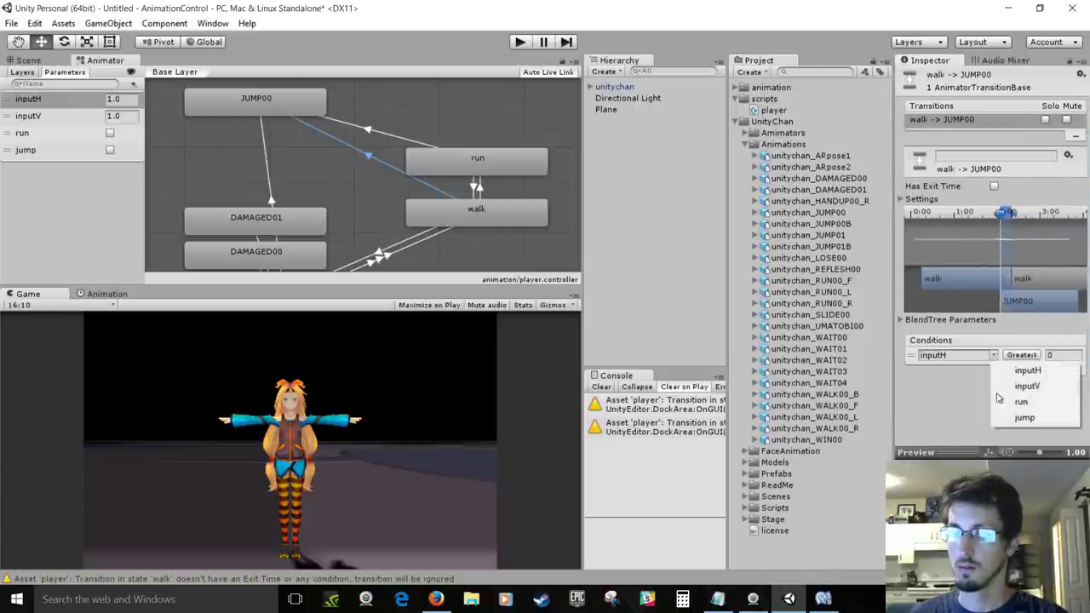
left_click(1018, 417)
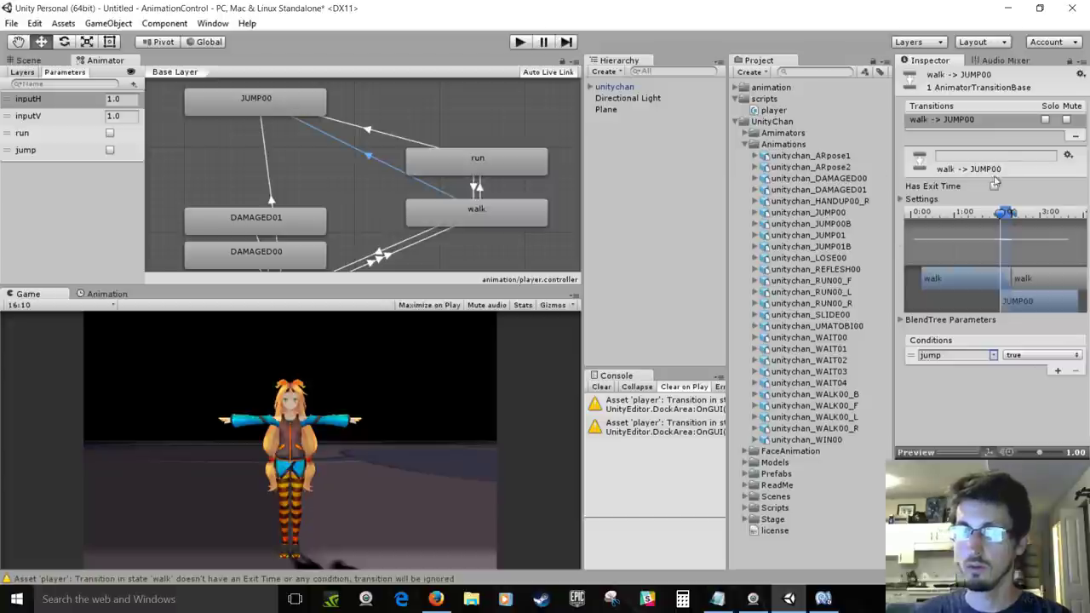
- On WAIT00 -> JUMP00, turn off Has Exit Time and add a jump true condition
left_click(265, 152)
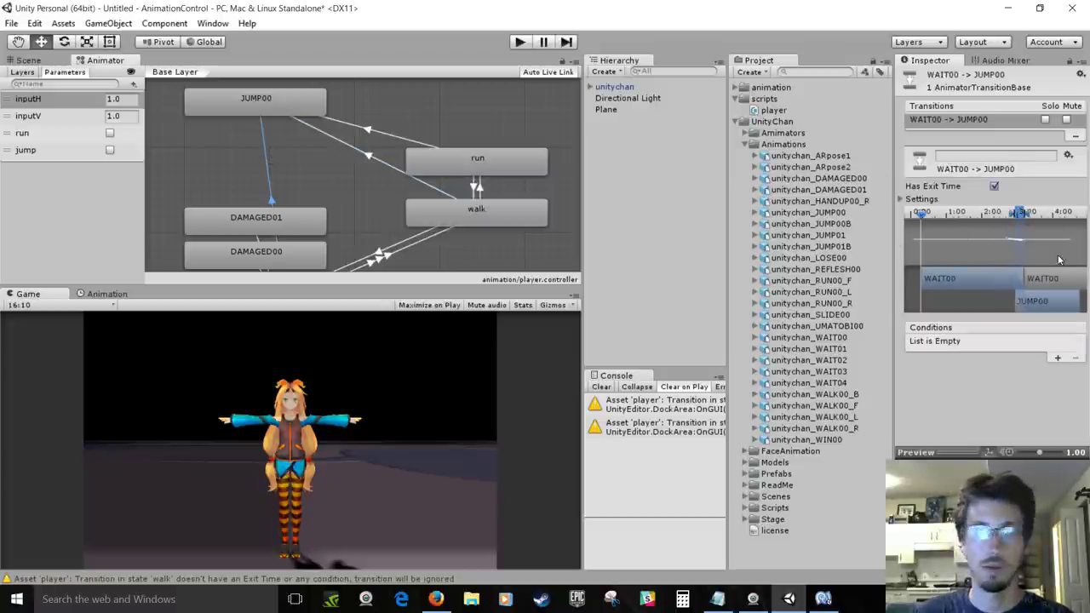
left_click(994, 186)
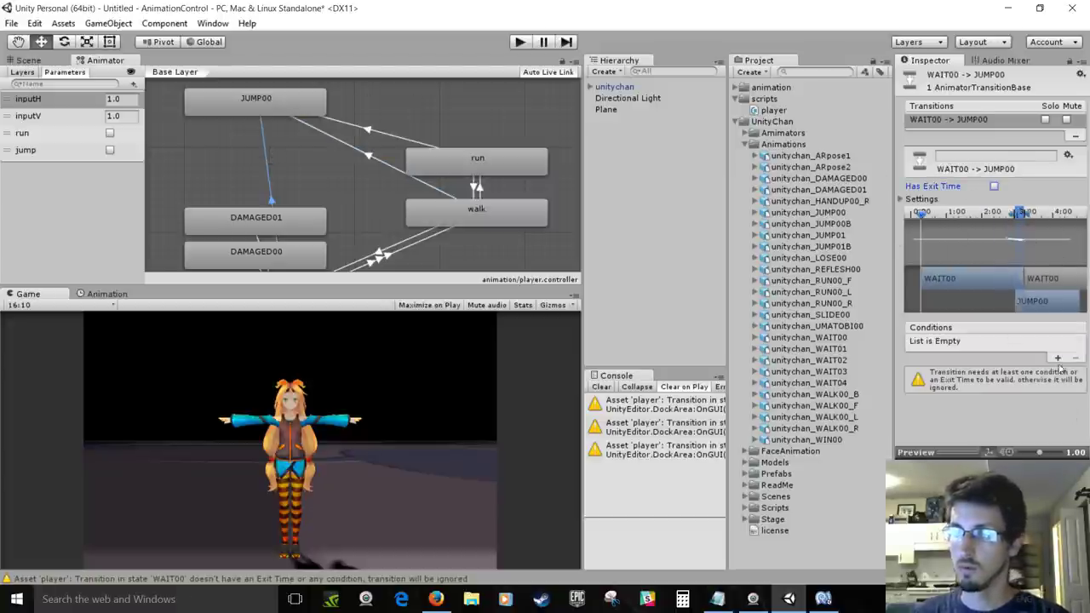
left_click(1057, 357)
left_click(987, 344)
left_click(1024, 405)
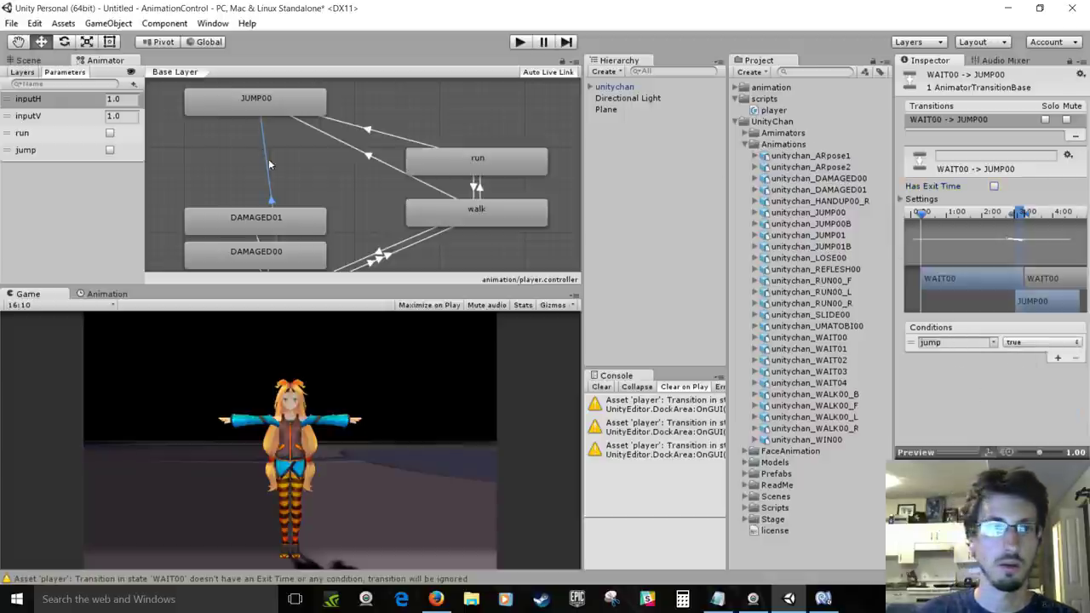
left_click_drag(294, 102, 309, 111)
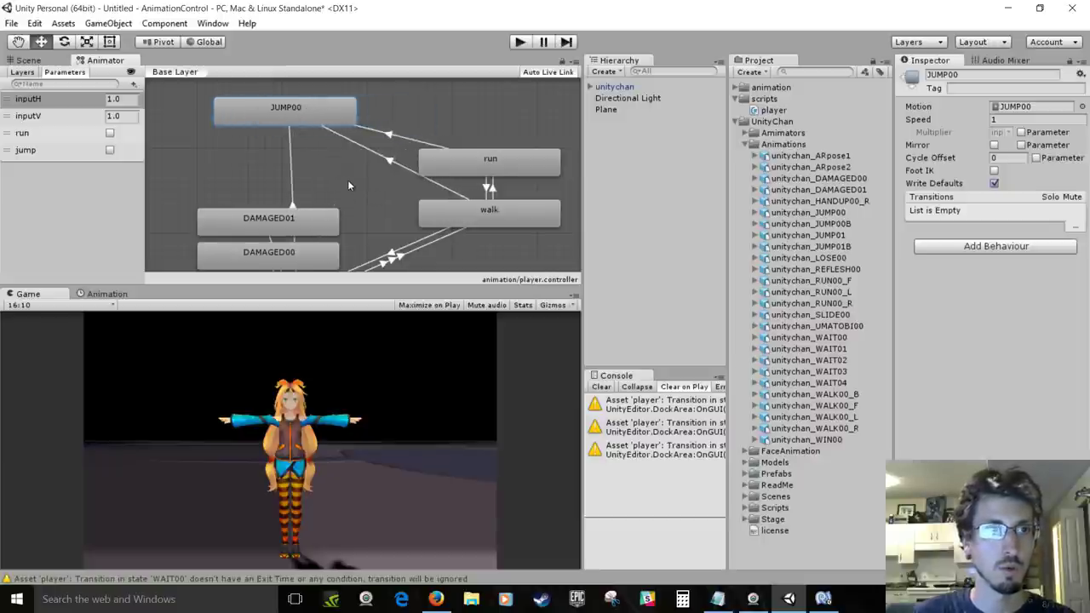
- Drag the unitychan_SLIDE00 clip into the Animator to create a SLIDE00 state
middle_click_drag(347, 180, 358, 171)
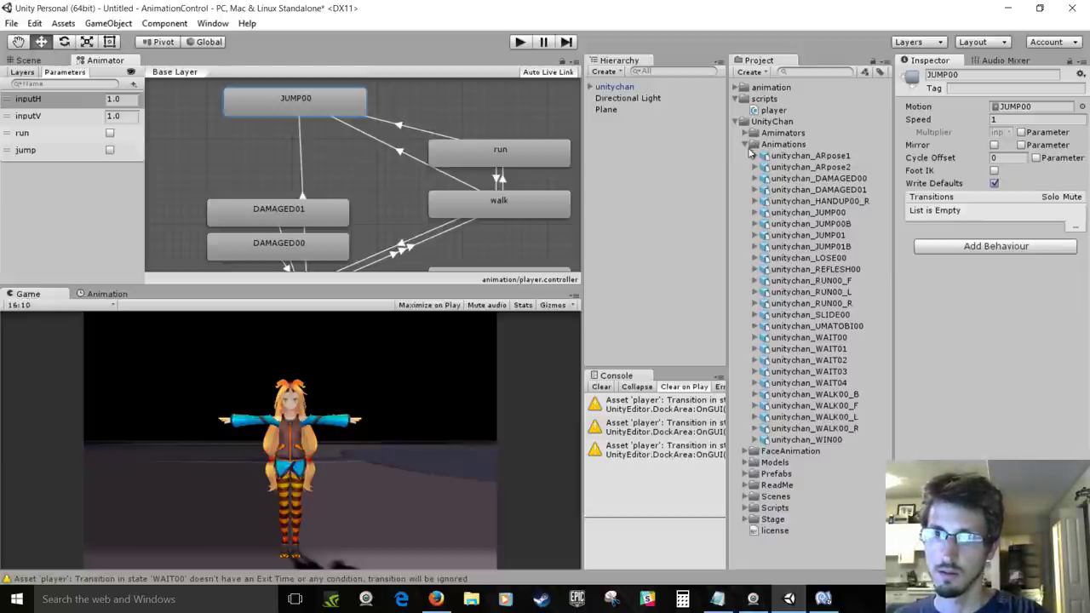
left_click(826, 315)
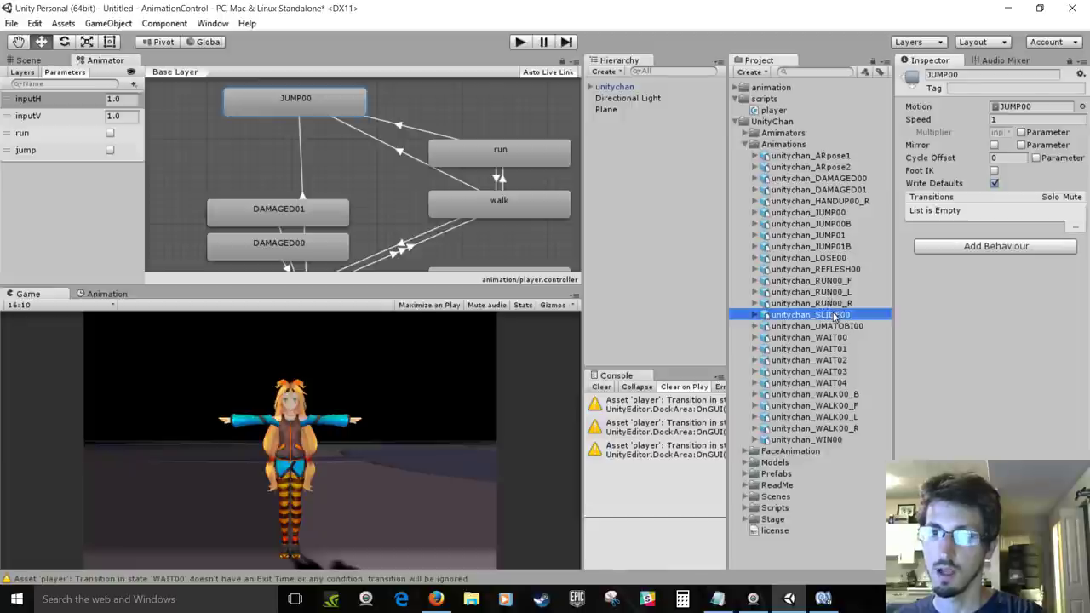
mouse_move(792, 302)
left_mouse_down()
mouse_move(248, 169)
mouse_move(319, 168)
left_mouse_up()
left_click_drag(315, 162, 251, 151)
- Make transitions from JUMP00 to SLIDE00 and from SLIDE00 back to WAIT00
right_click(264, 102)
left_click(299, 109)
left_click(211, 153)
middle_click_drag(345, 183, 362, 140)
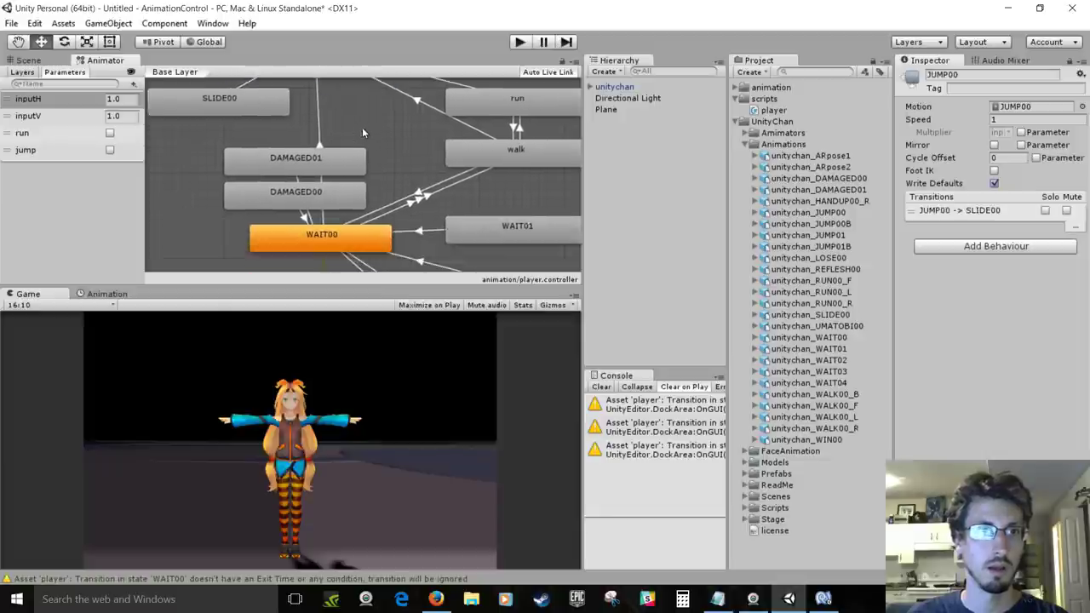
right_click(210, 116)
left_click(219, 123)
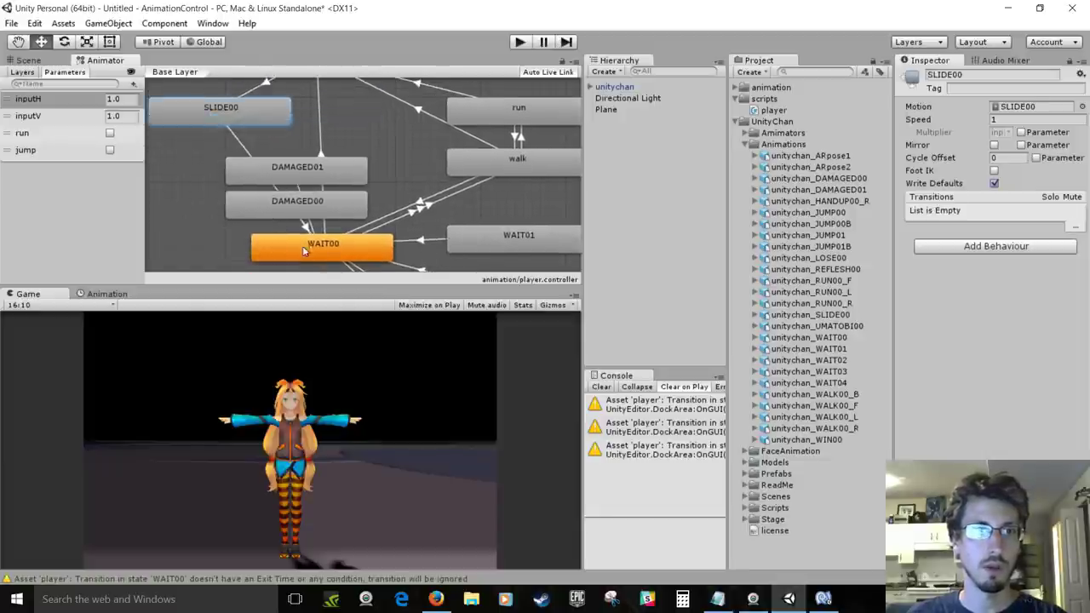
- Rearrange SLIDE00 and the DAMAGED00 and DAMAGED01 states into a tidy layout
left_click_drag(230, 121, 228, 142)
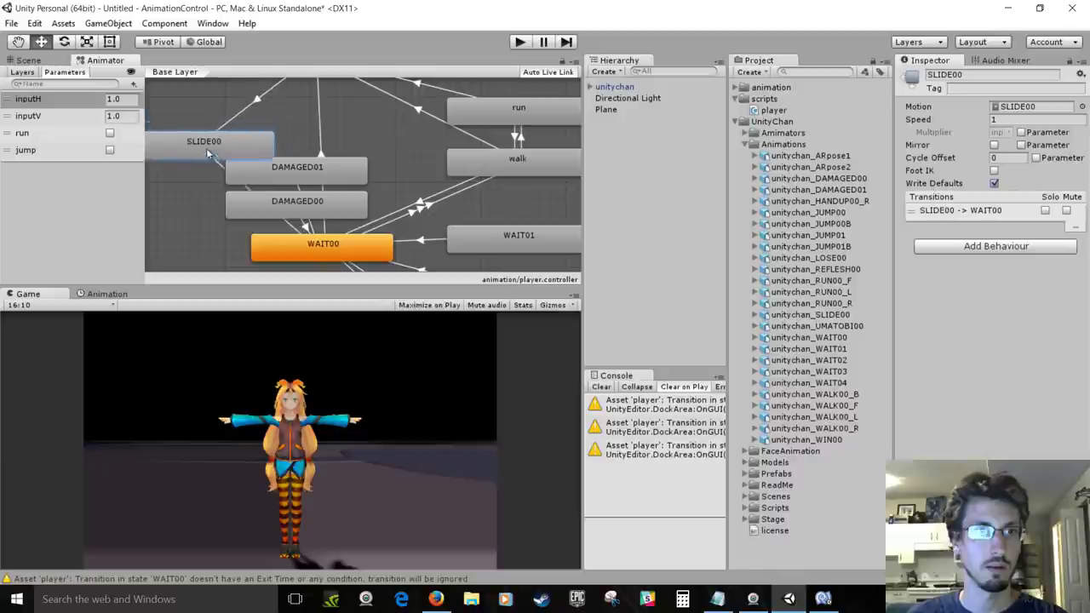
left_click_drag(291, 149, 260, 134)
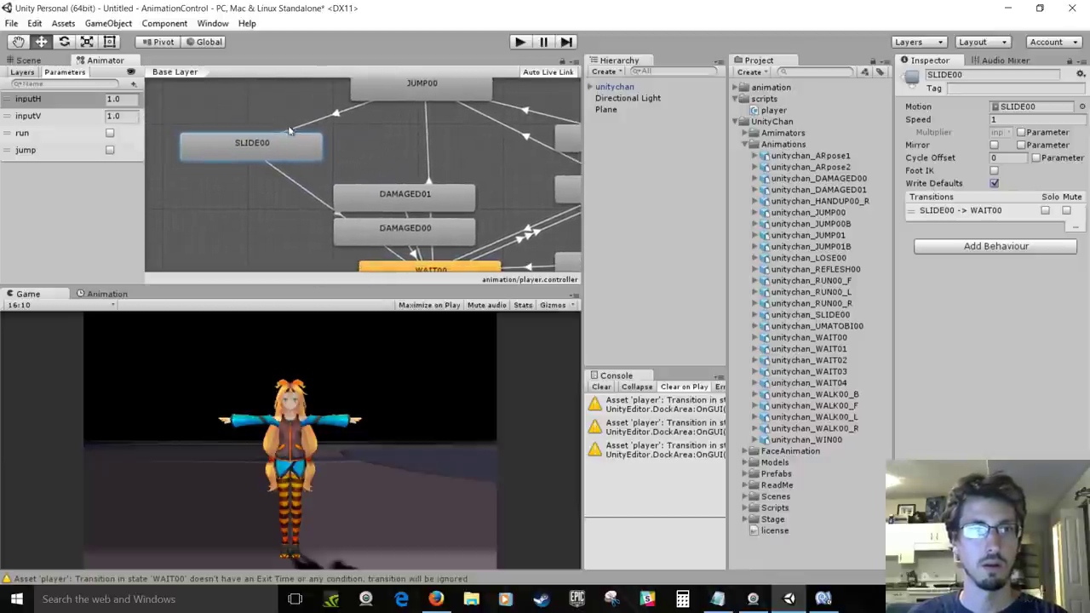
left_click_drag(284, 144, 222, 196)
left_click_drag(420, 197, 423, 154)
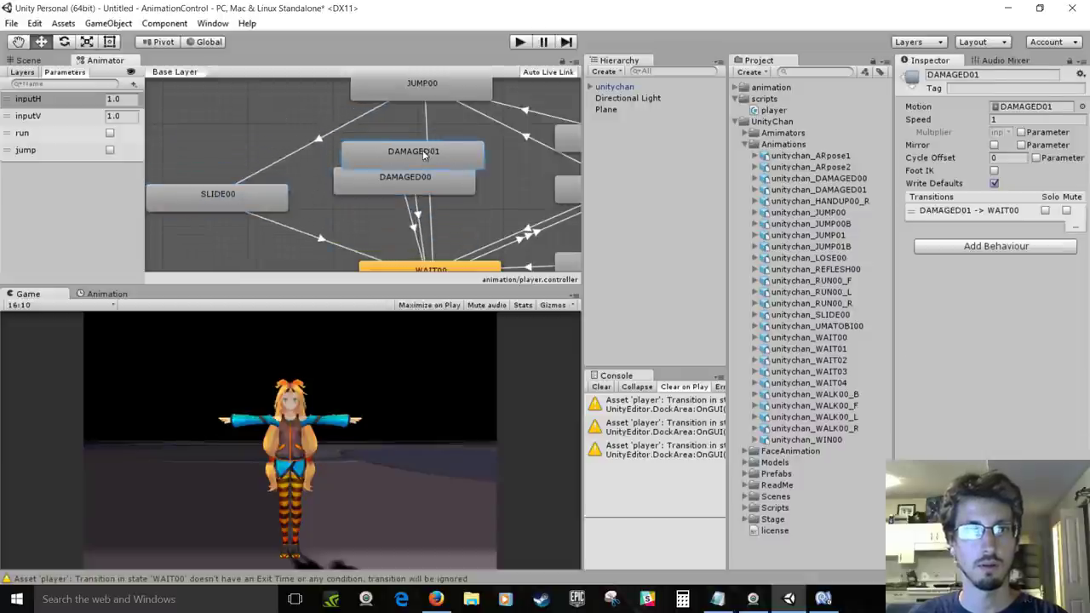
left_click_drag(405, 191, 414, 200)
left_click_drag(226, 194, 242, 177)
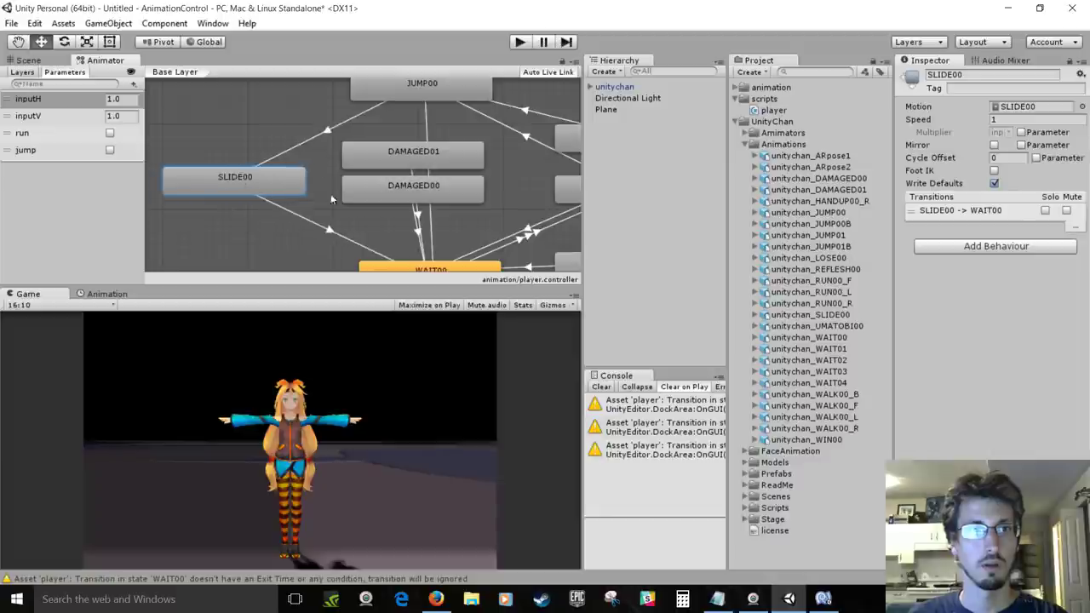
left_click(325, 165)
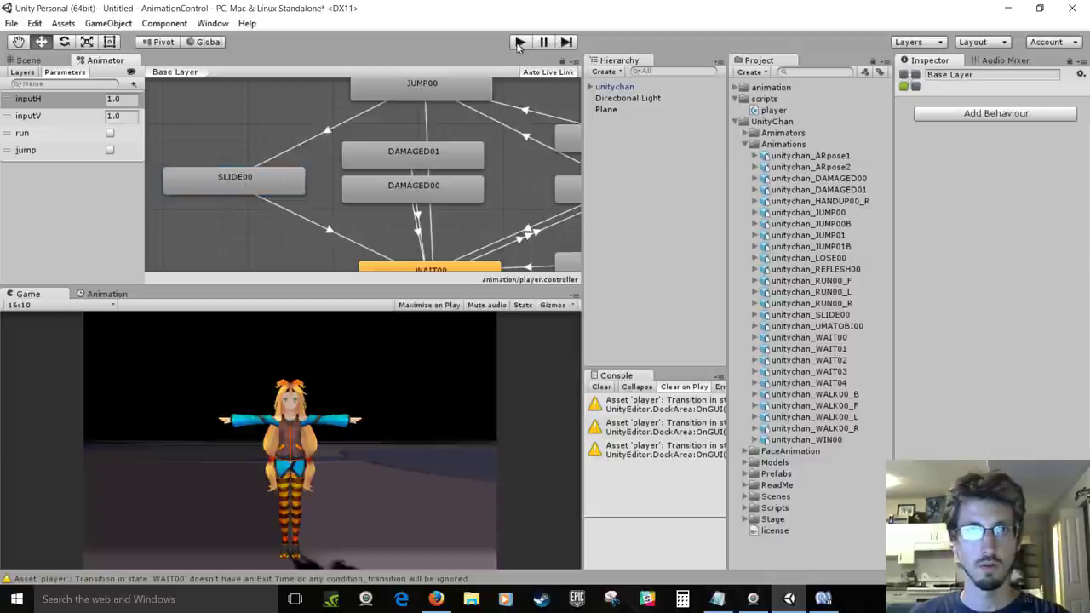
middle_click_drag(466, 165, 381, 171)
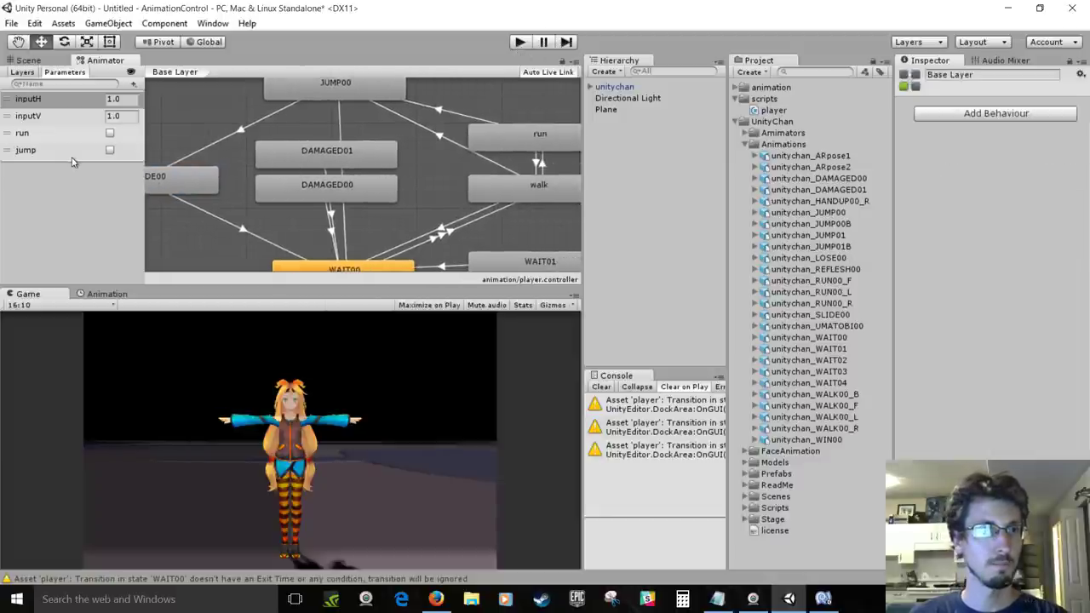
middle_click_drag(279, 141, 327, 169)
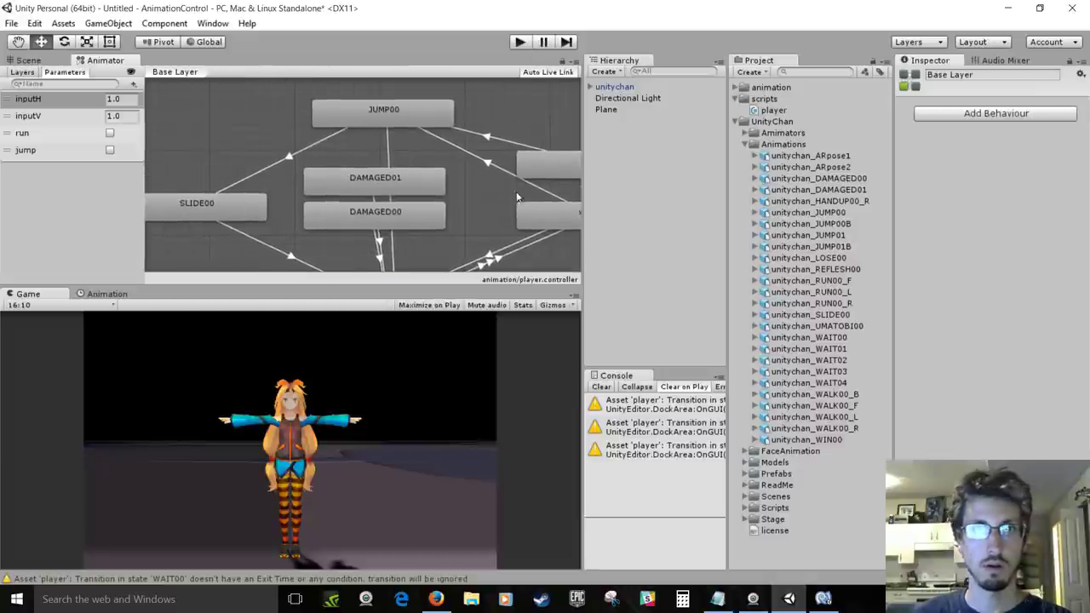
mouse_move(521, 227)
middle_mouse_down()
mouse_move(411, 126)
mouse_move(484, 148)
mouse_move(406, 150)
mouse_move(451, 171)
middle_mouse_up()
middle_click_drag(314, 141, 382, 130)
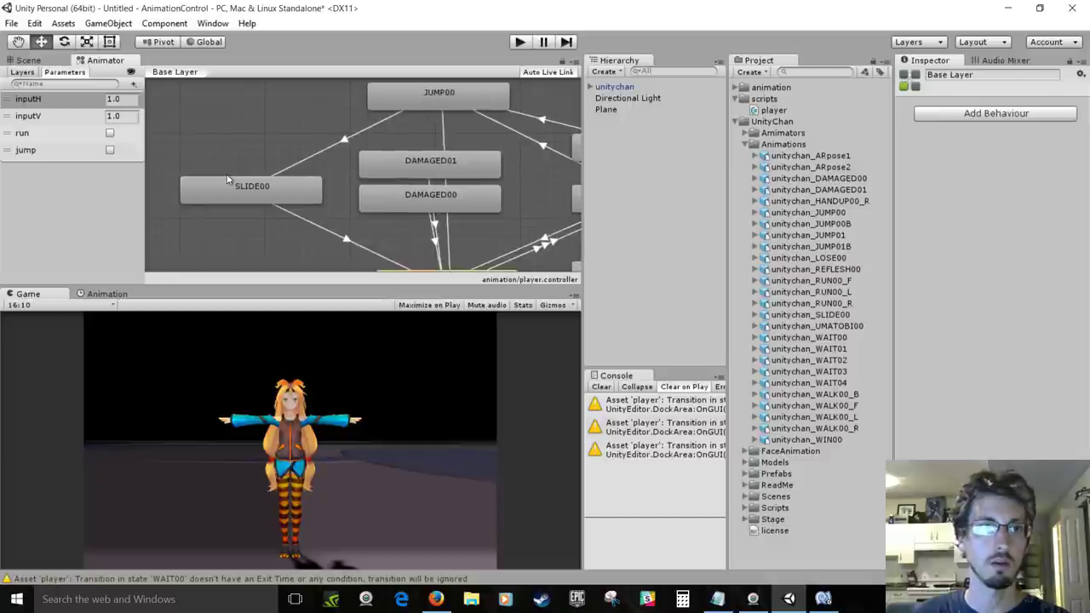
middle_click_drag(274, 225, 289, 143)
left_click(519, 46)
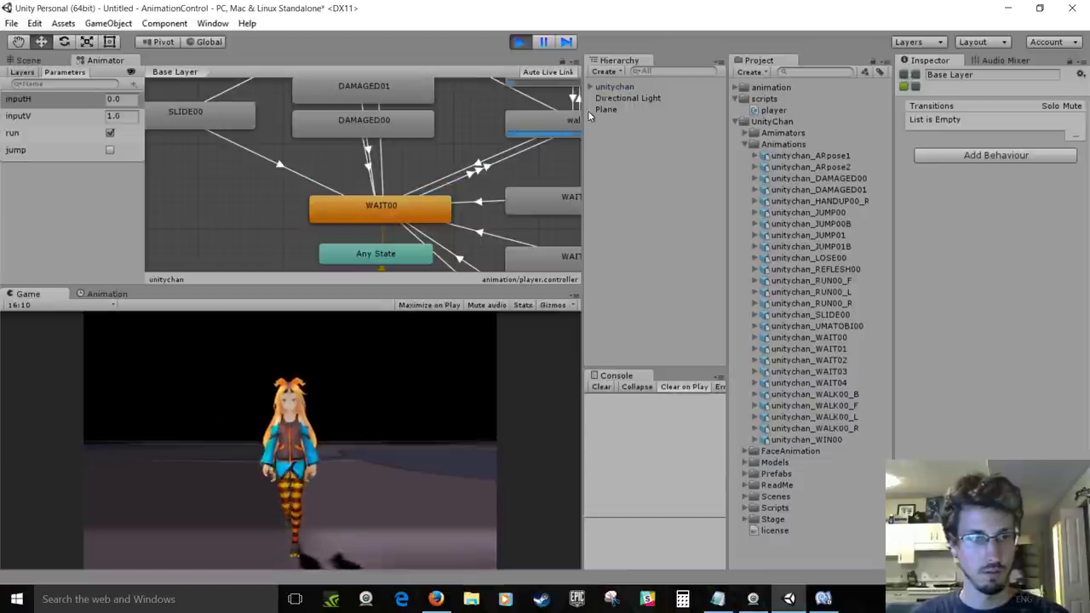
key("shift")
key("space")
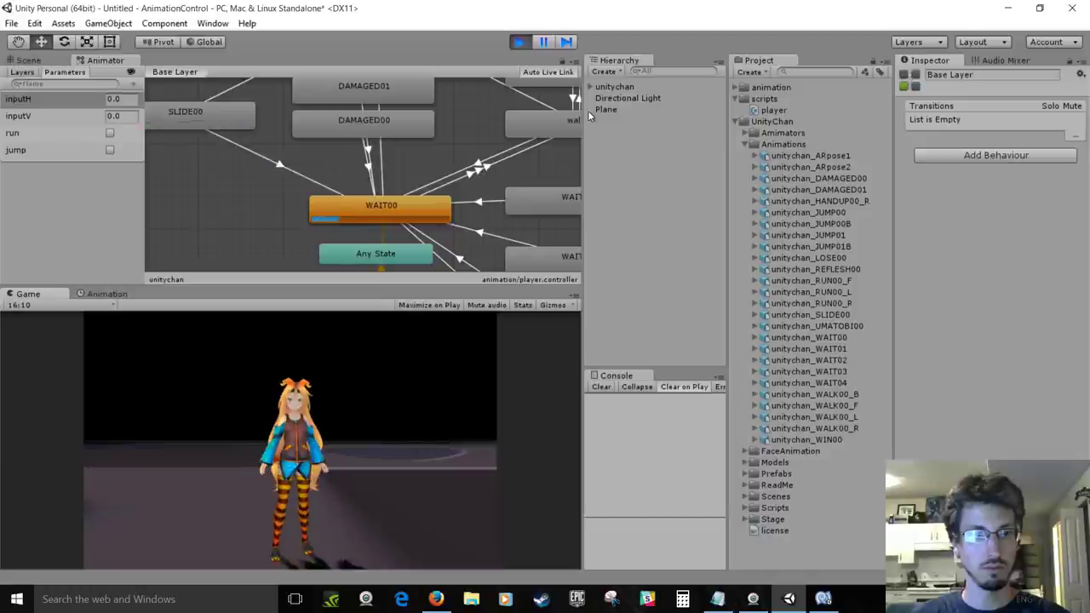
key("space")
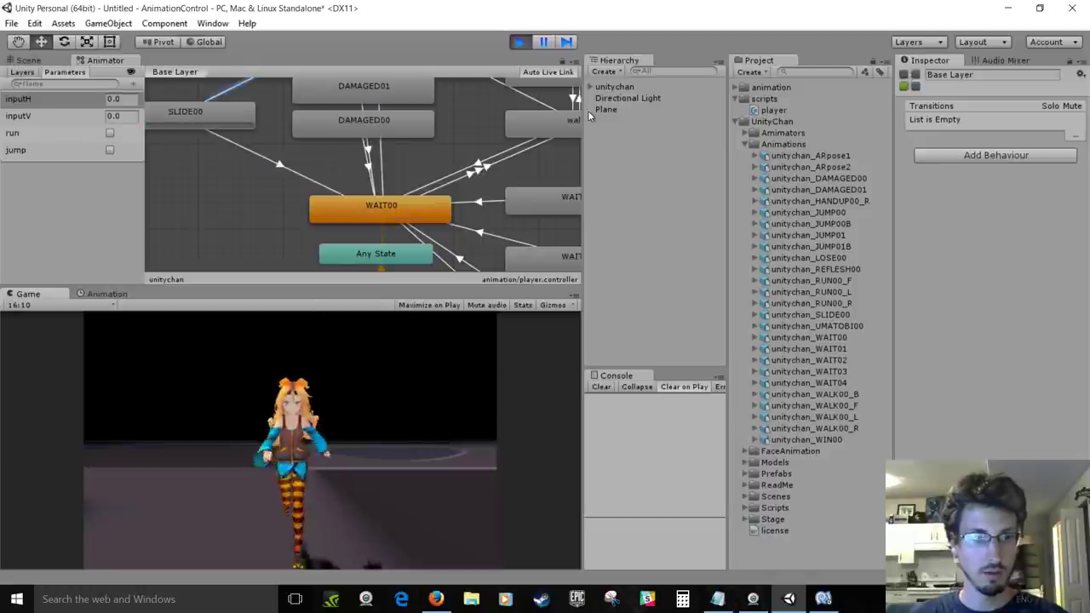
key("space")
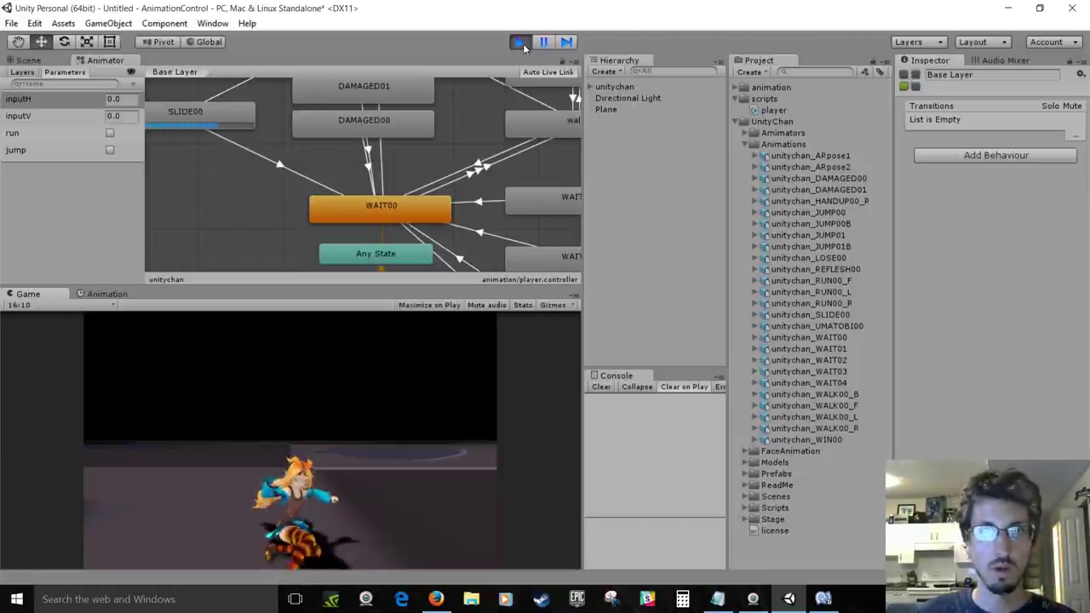
key("ctrl+p")
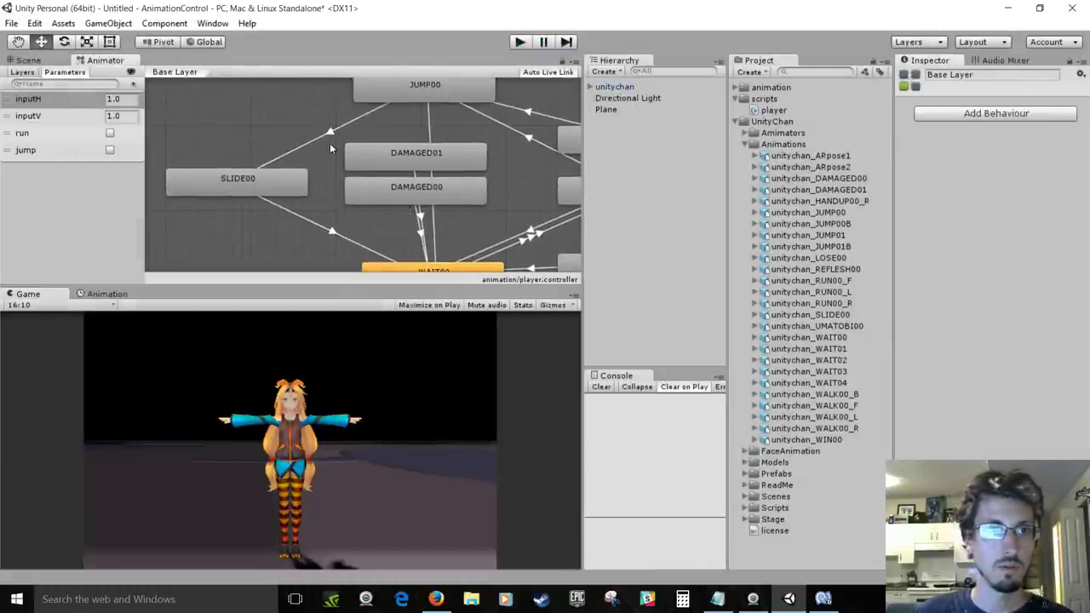
left_click(330, 134)
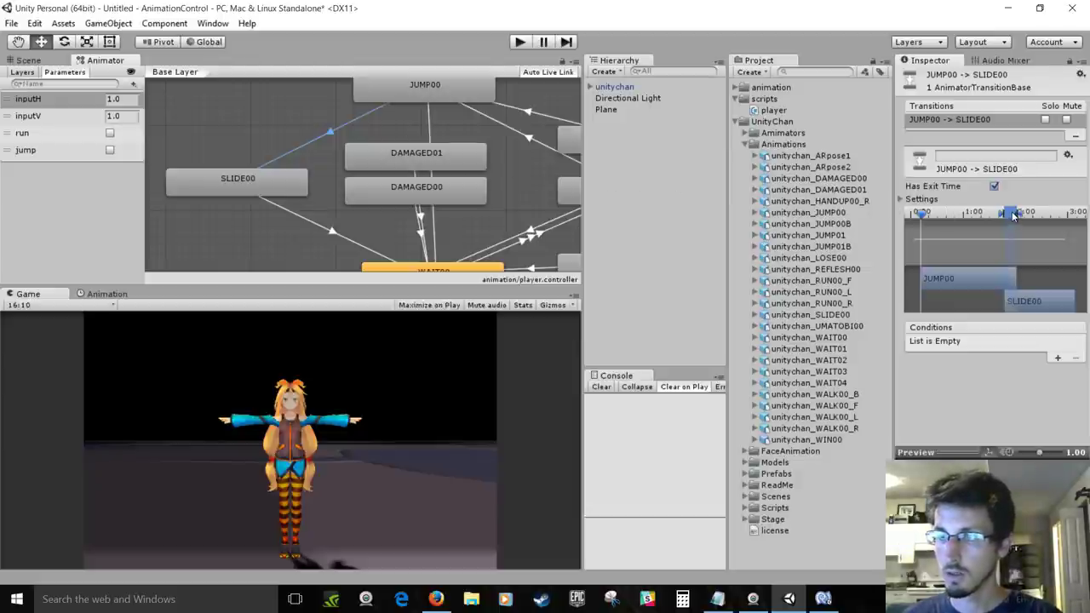
- Enlarge the JUMP00 -> SLIDE00 transition preview and retime it so the slide starts earlier
left_click_drag(960, 444, 954, 366)
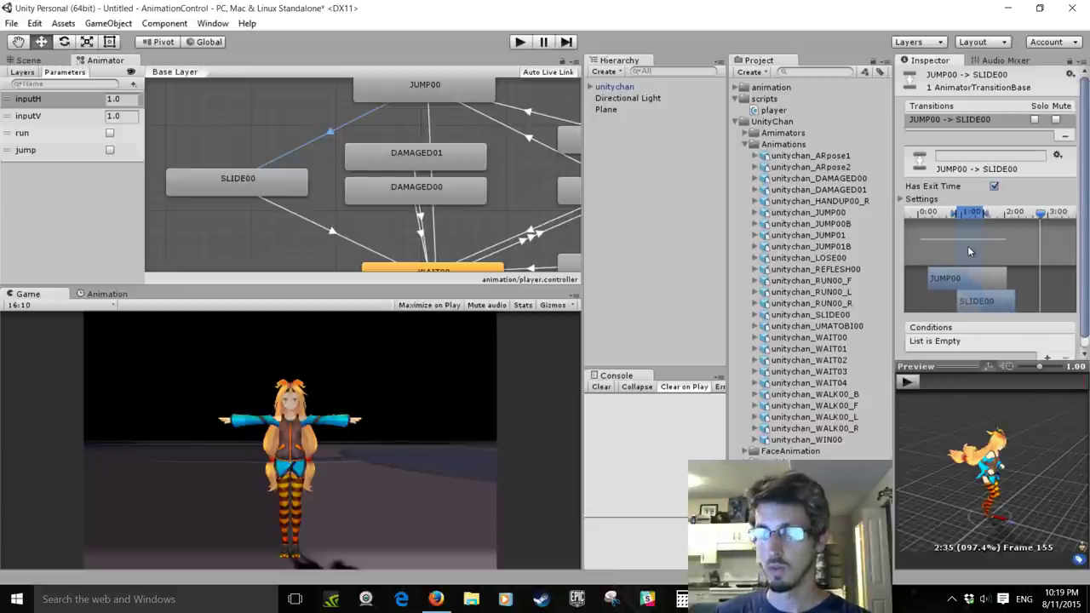
left_click(508, 179)
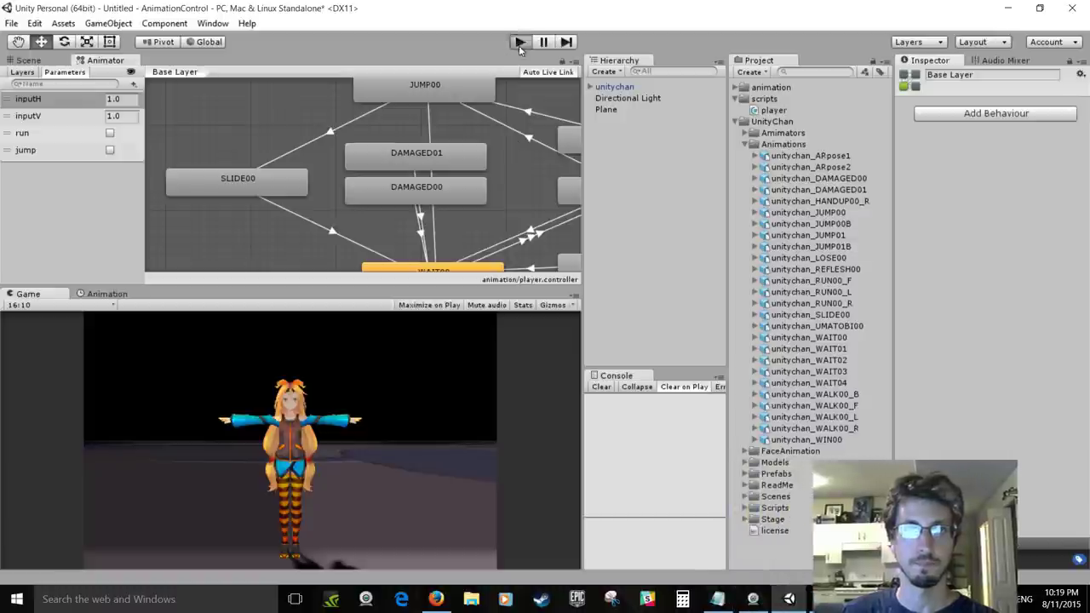
- Enter play mode in the maximized Game view and walk Unity-chan forward
key("ctrl+p")
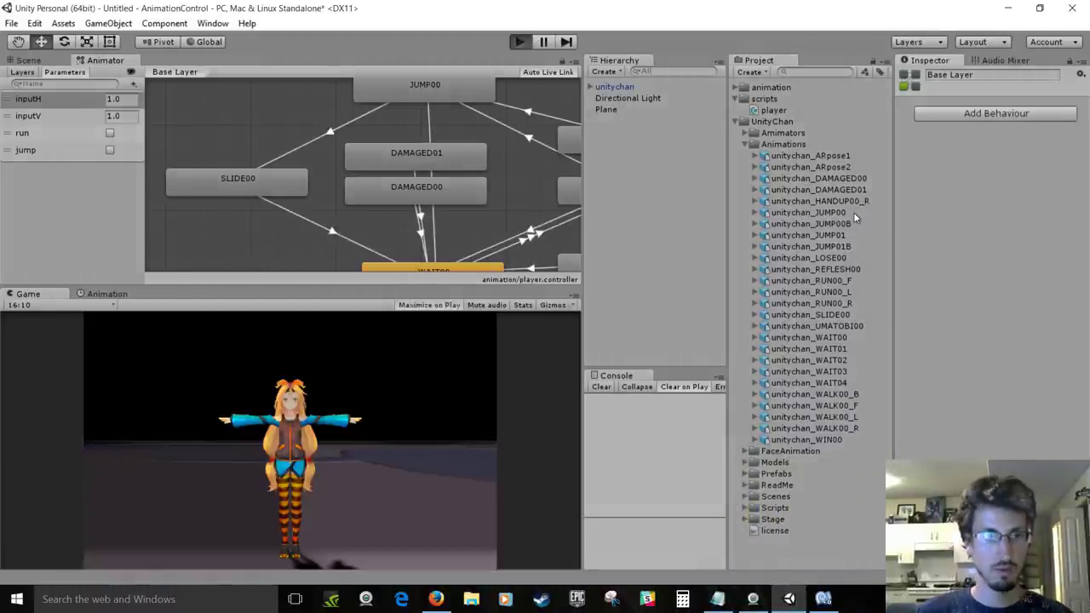
key("Up")
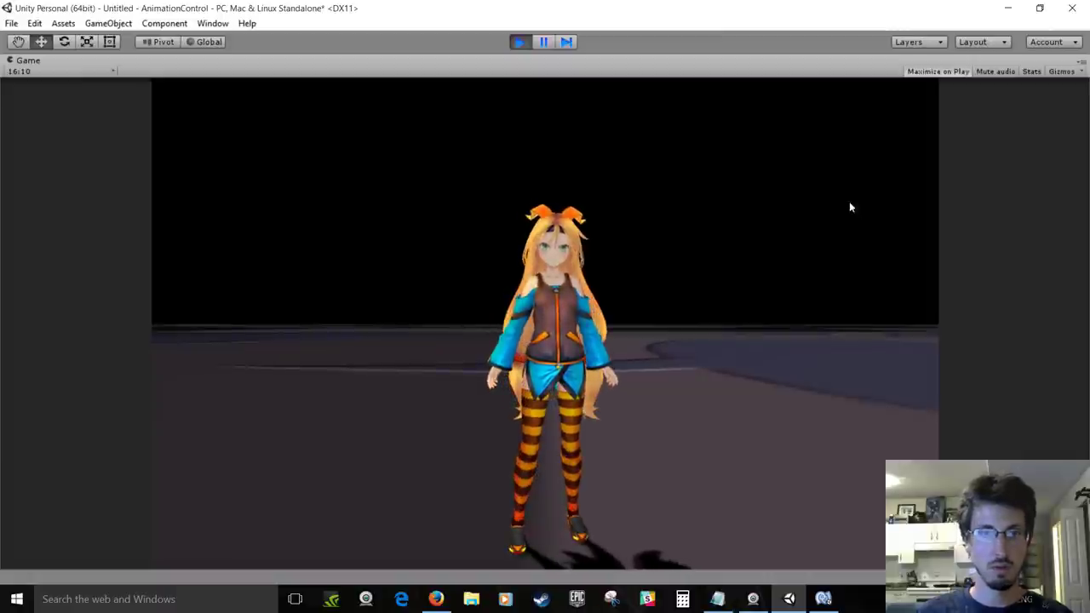
left_click(543, 247)
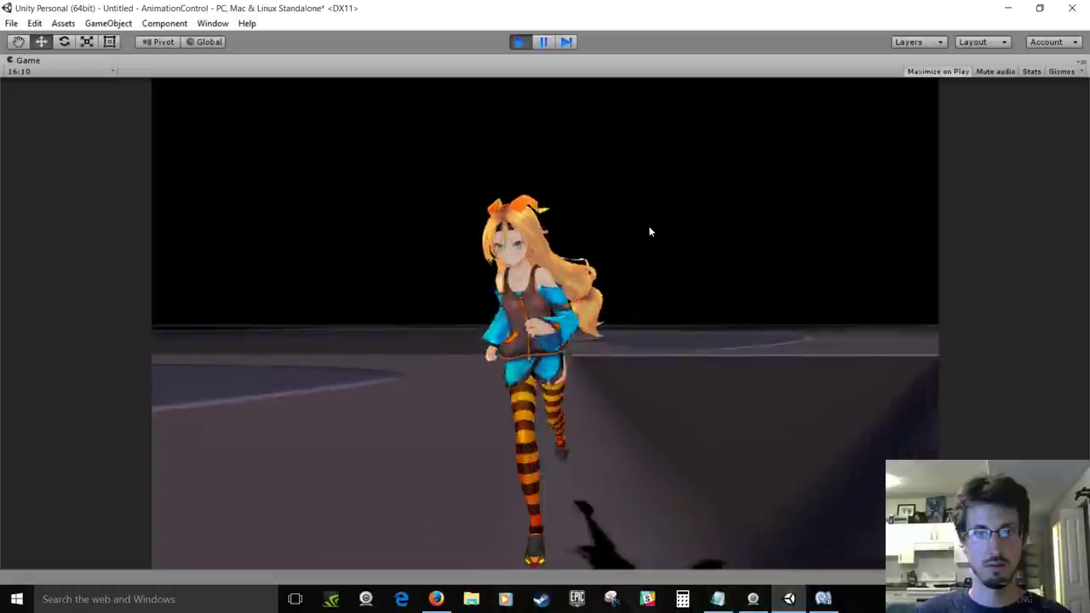
- Jump three times with Space so each jump slides back to idle, steer with D, then stop playing
key("space")
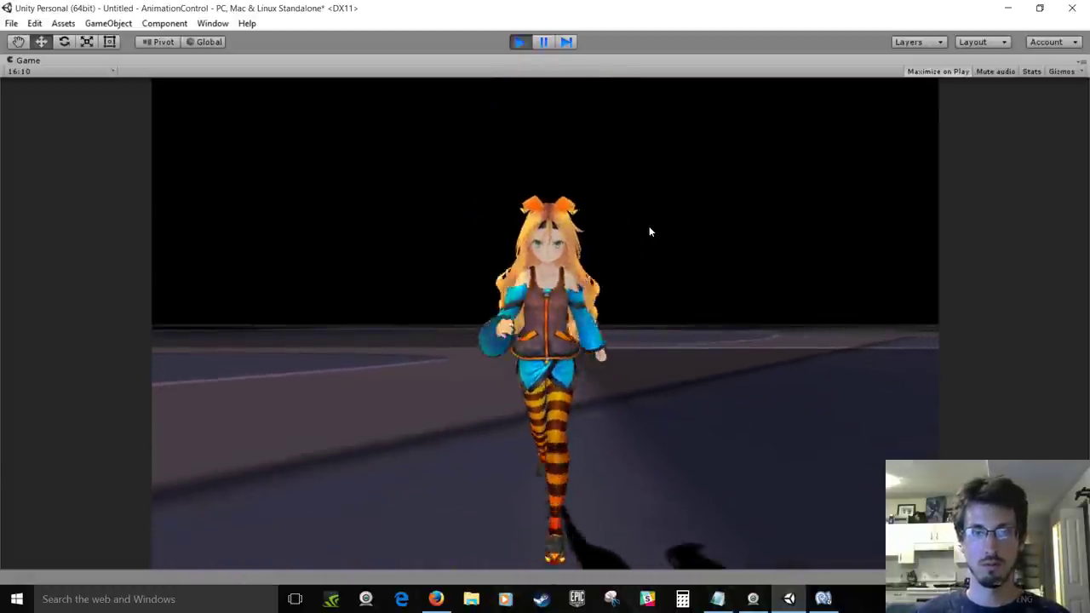
key("space")
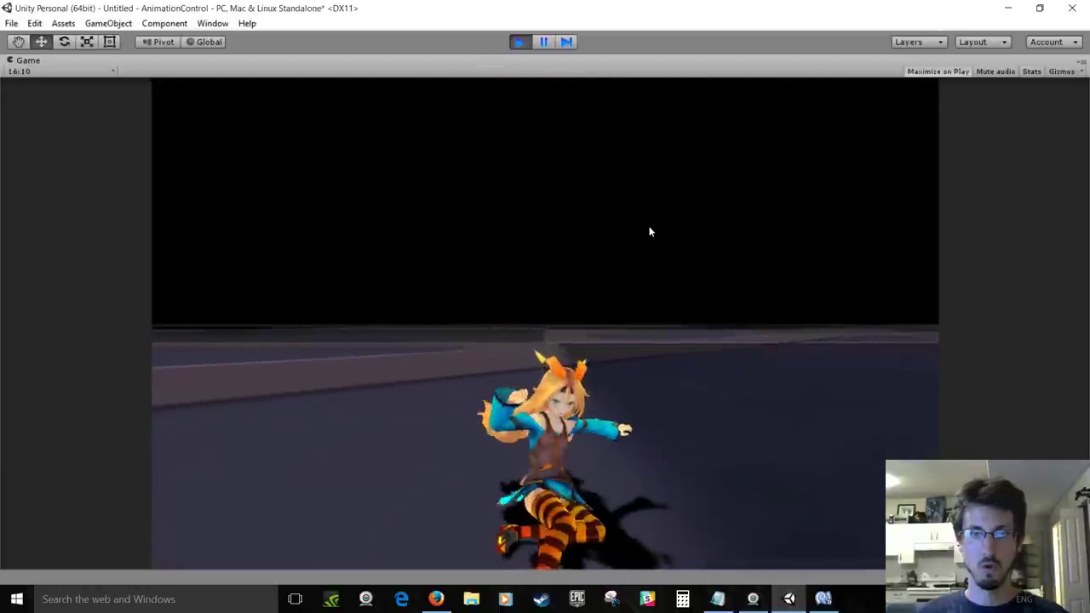
key("space")
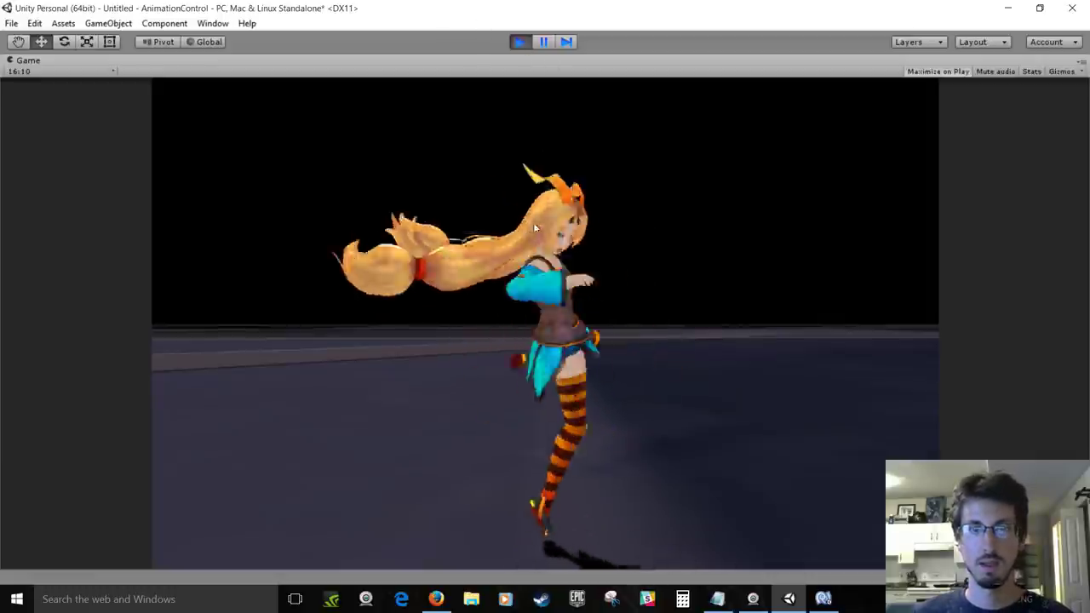
key("d")
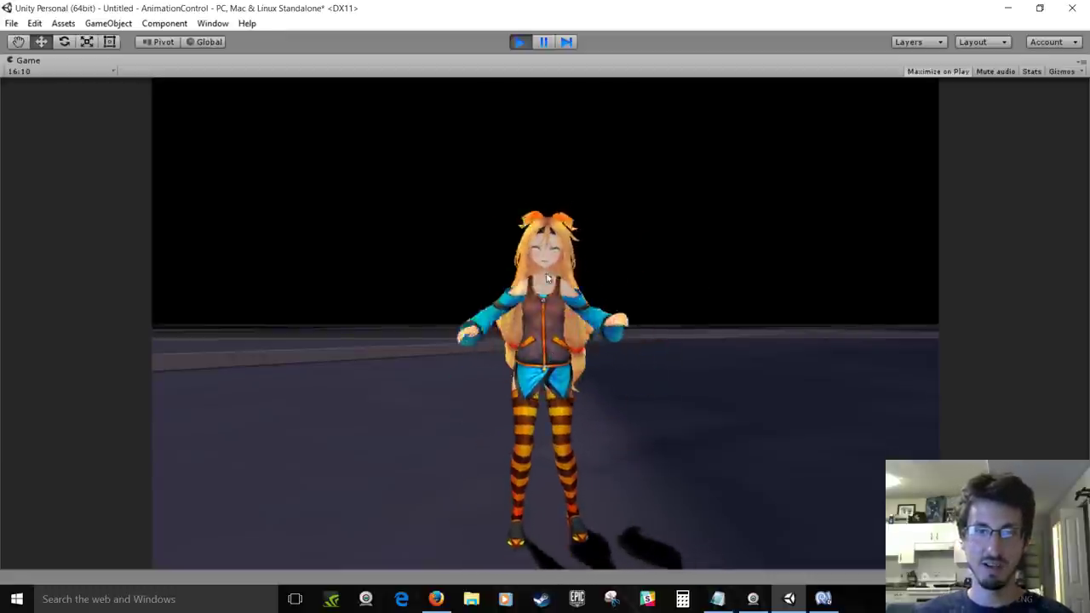
key("d")
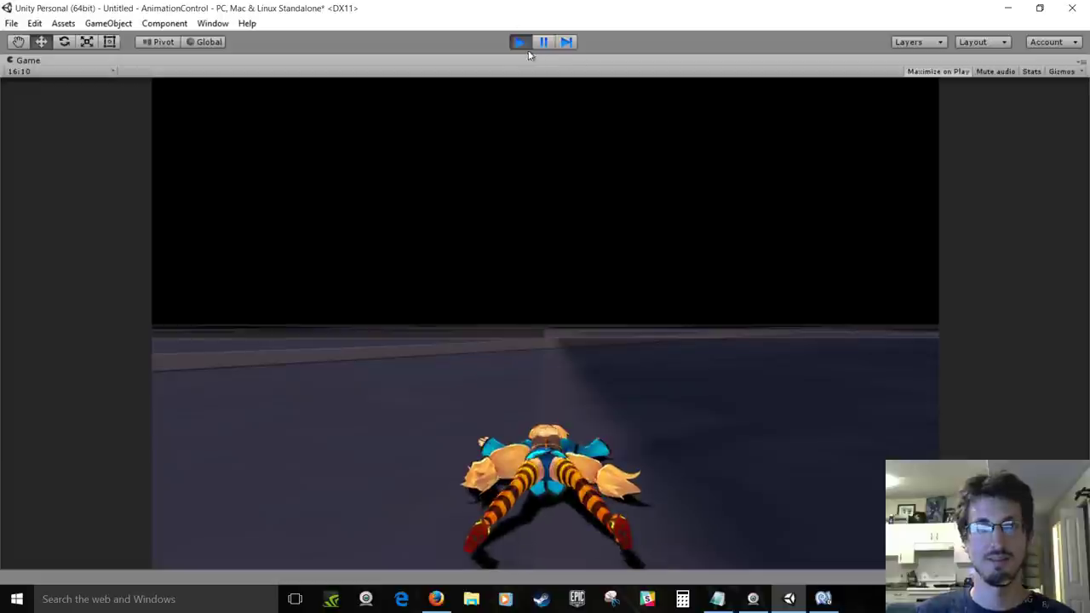
left_click(519, 45)
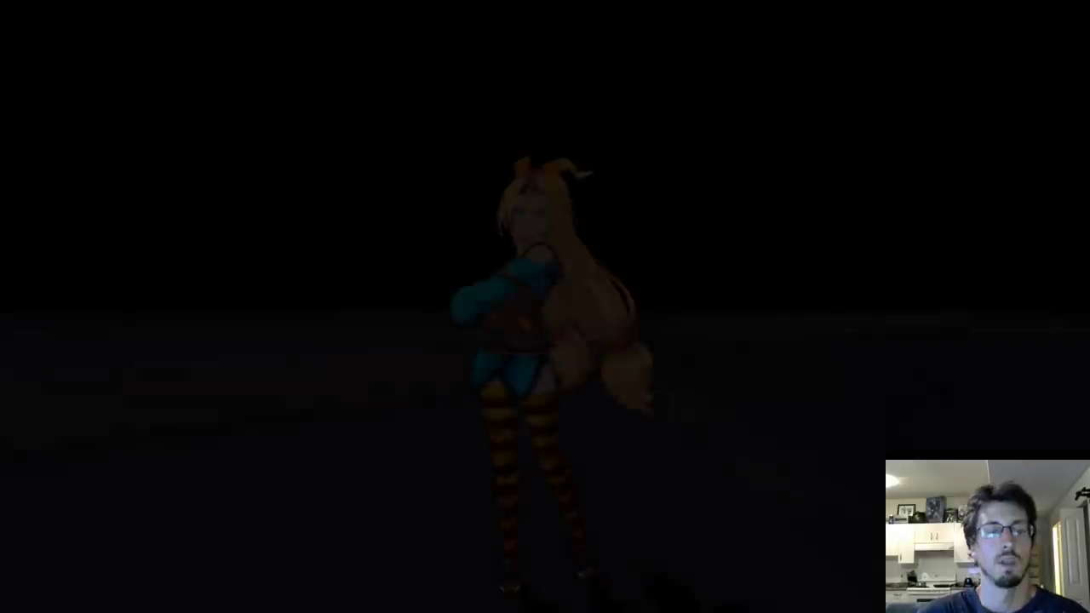